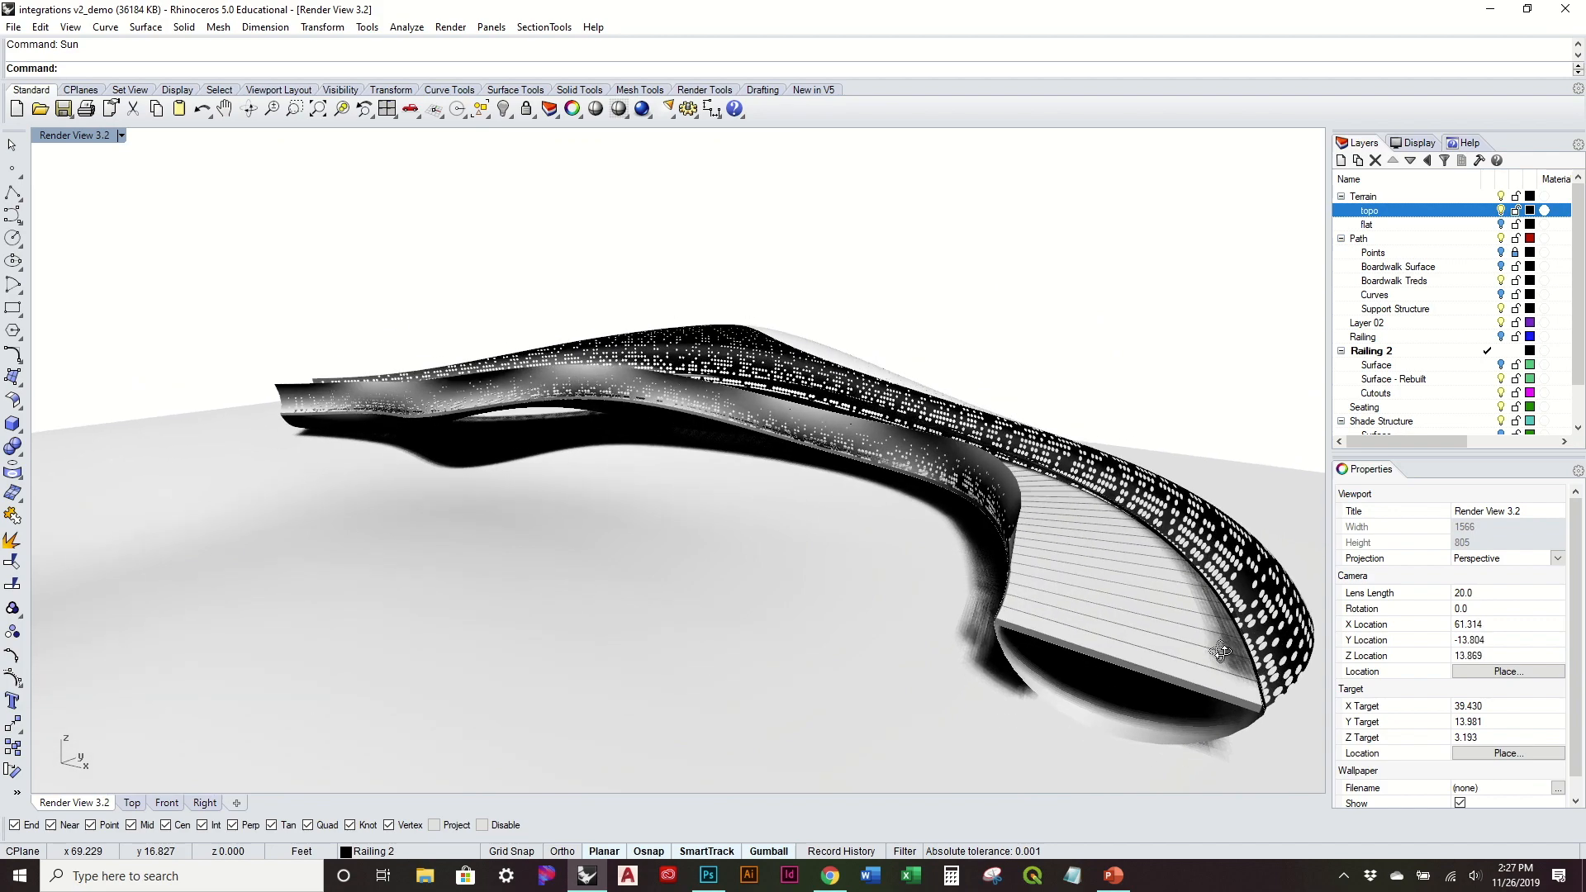
Examine the boardwalk and its perforated railings from several angles and distances to find a render viewpoint
right_click_drag(1071, 482, 1080, 506)
right_click_drag(1074, 562, 1133, 588)
right_click_drag(898, 448, 850, 569)
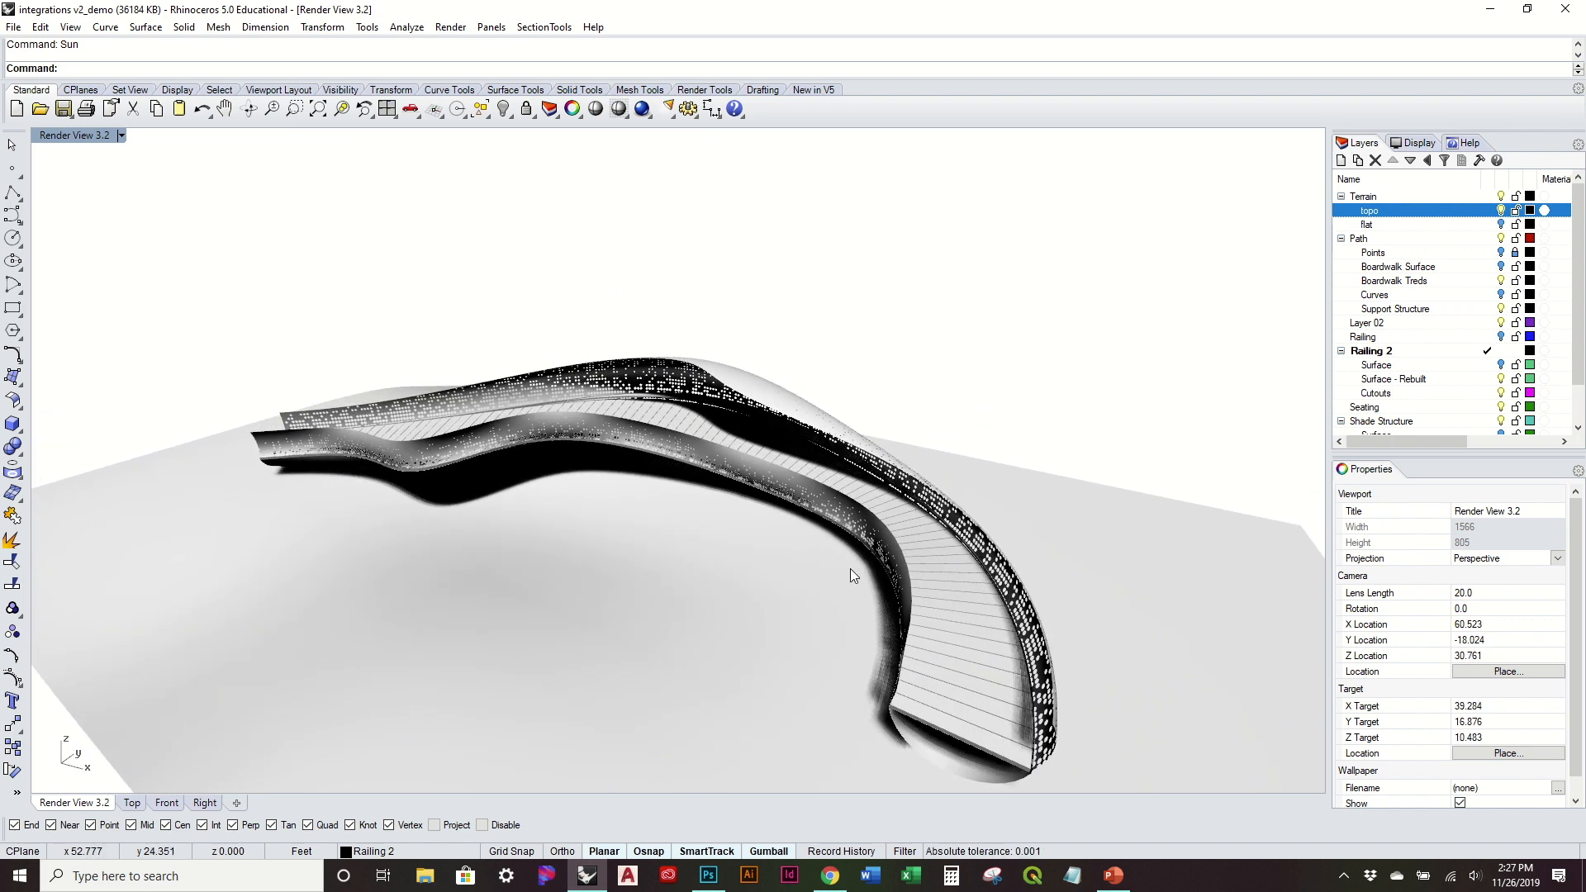
right_click_drag(850, 568, 827, 472)
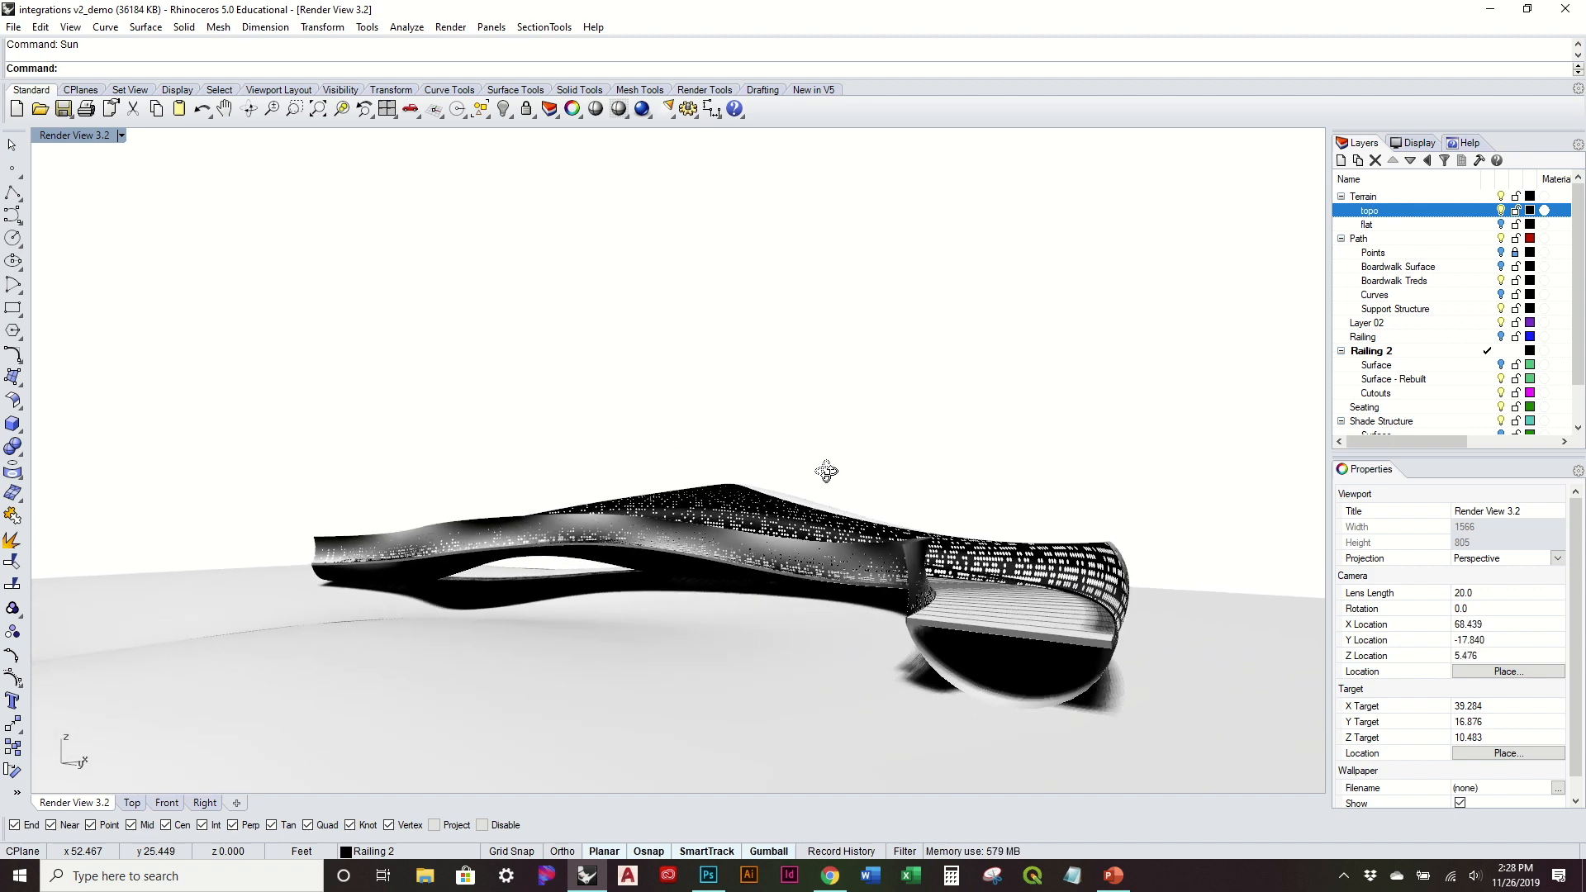
right_click_drag(826, 472, 829, 477)
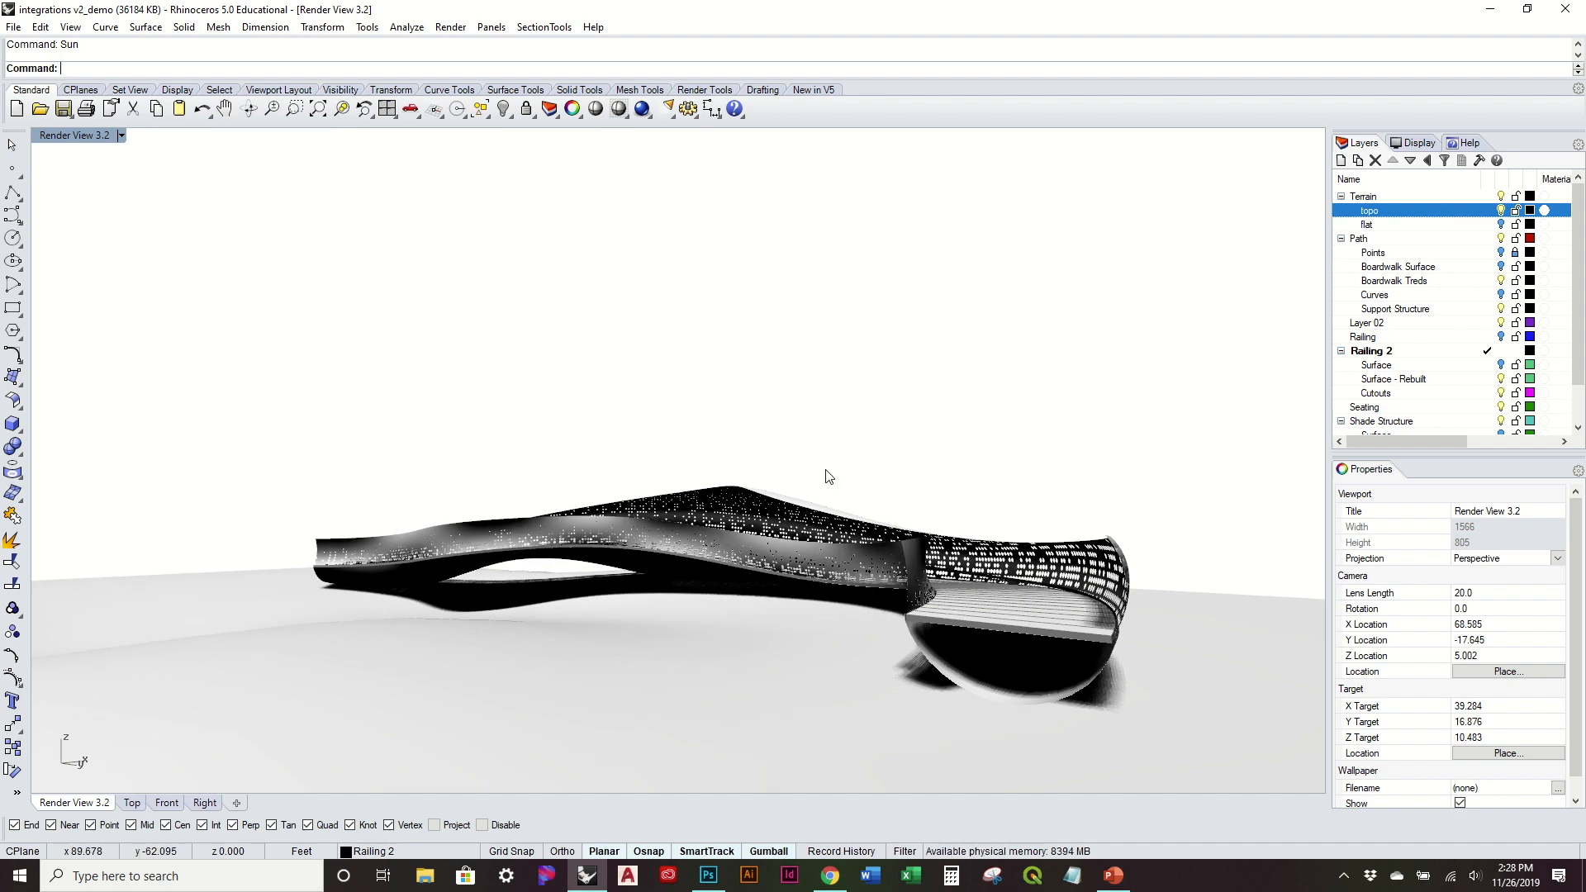
scroll(828, 476, "up", 5)
mouse_move(829, 477)
right_mouse_down()
mouse_move(855, 508)
mouse_move(849, 442)
mouse_move(853, 463)
right_mouse_up()
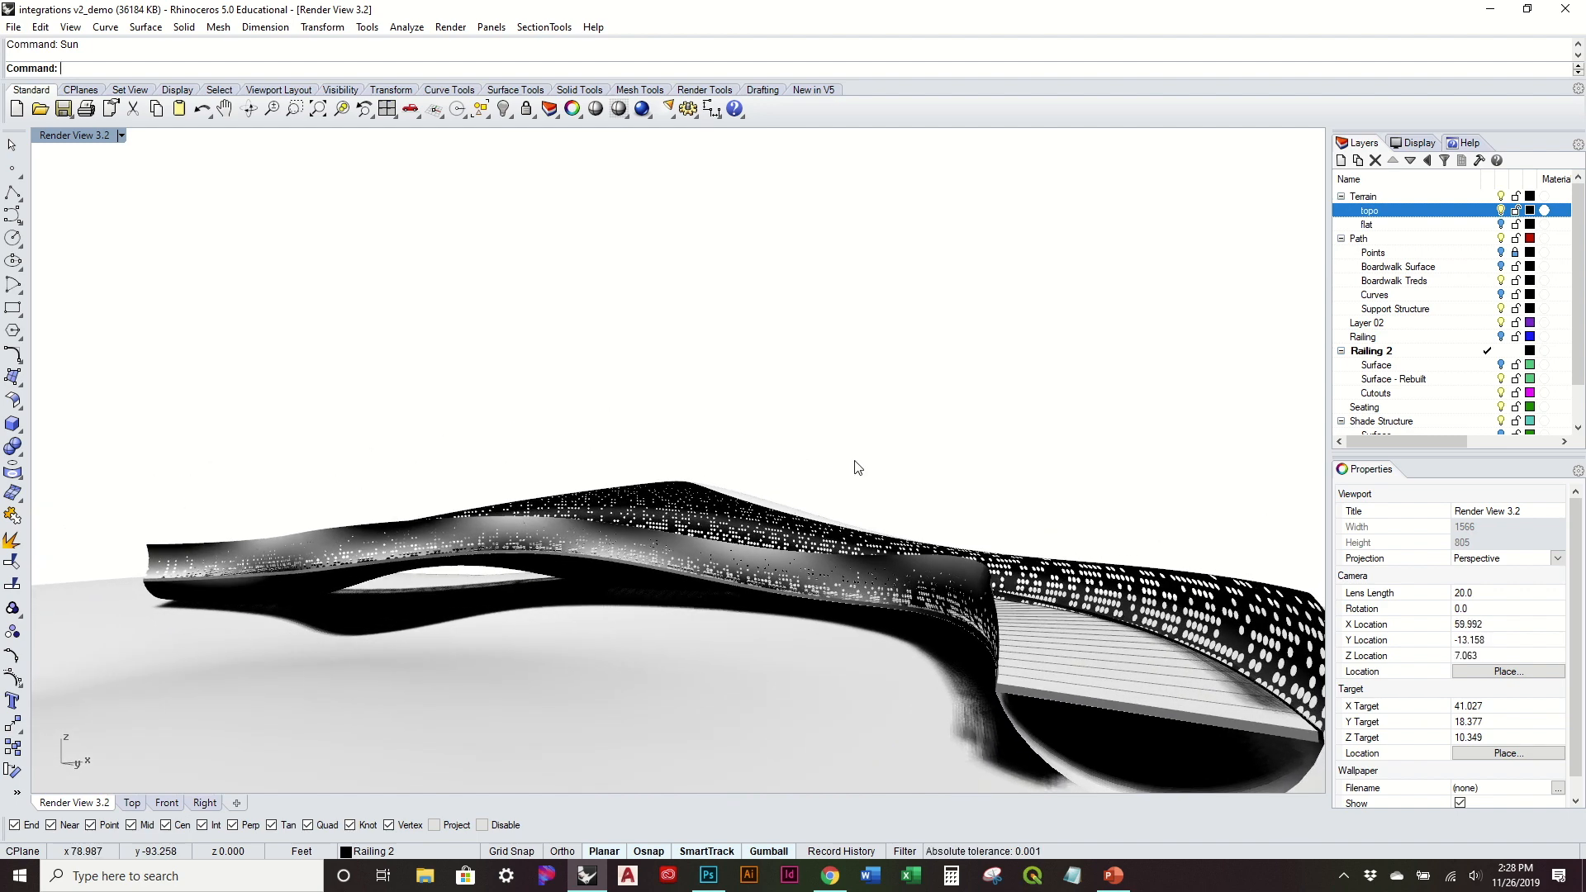
right_click_drag(1019, 517, 920, 514, "shift")
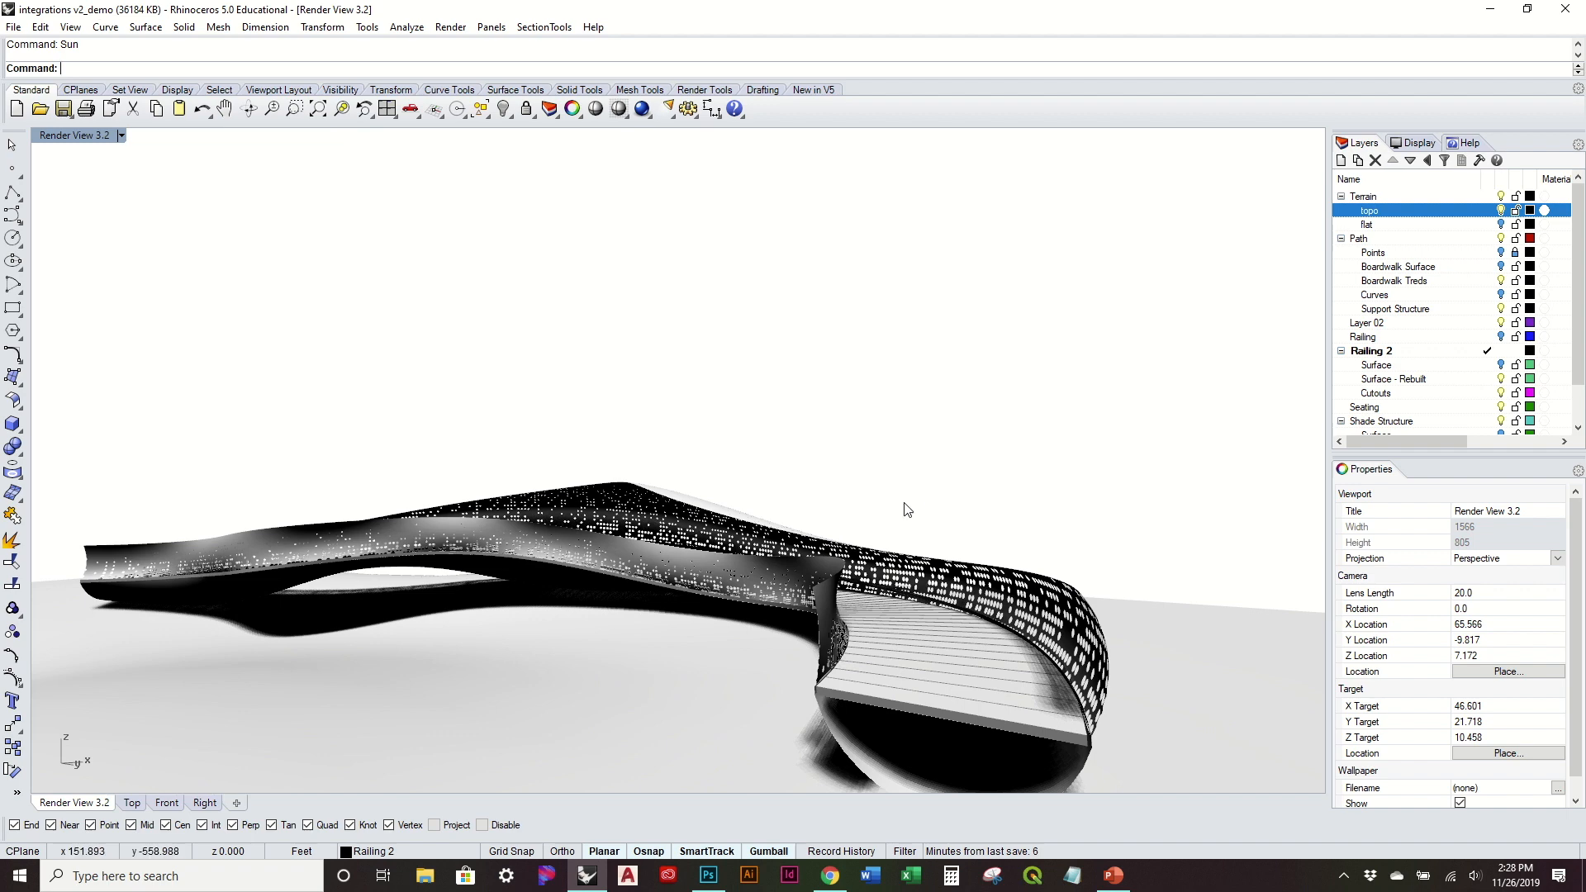
right_click_drag(709, 527, 742, 494, "shift")
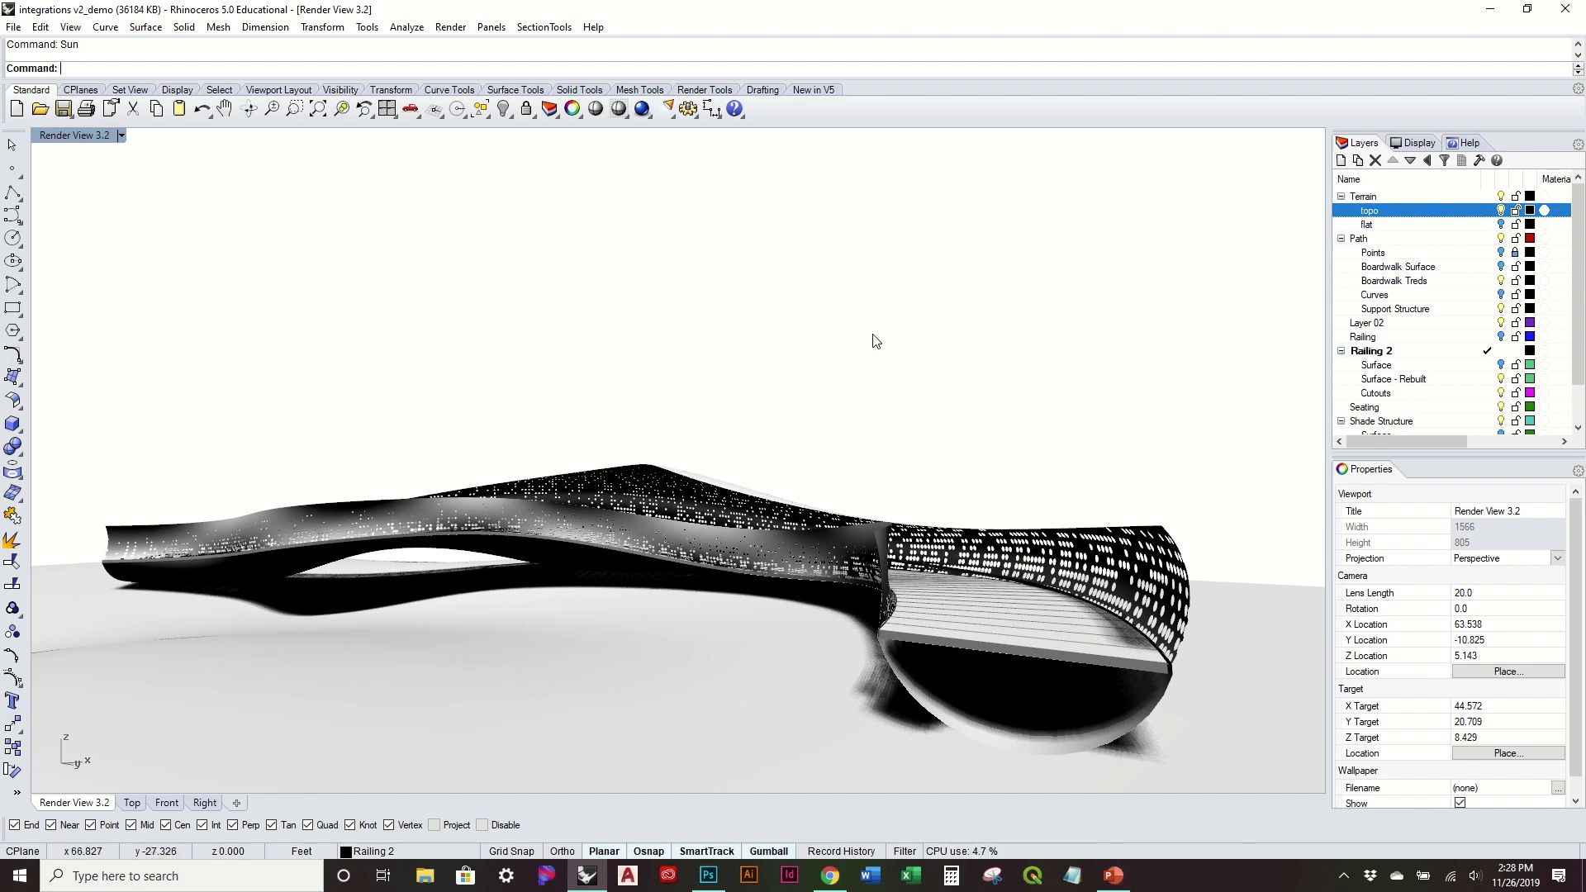
right_click_drag(906, 387, 894, 420)
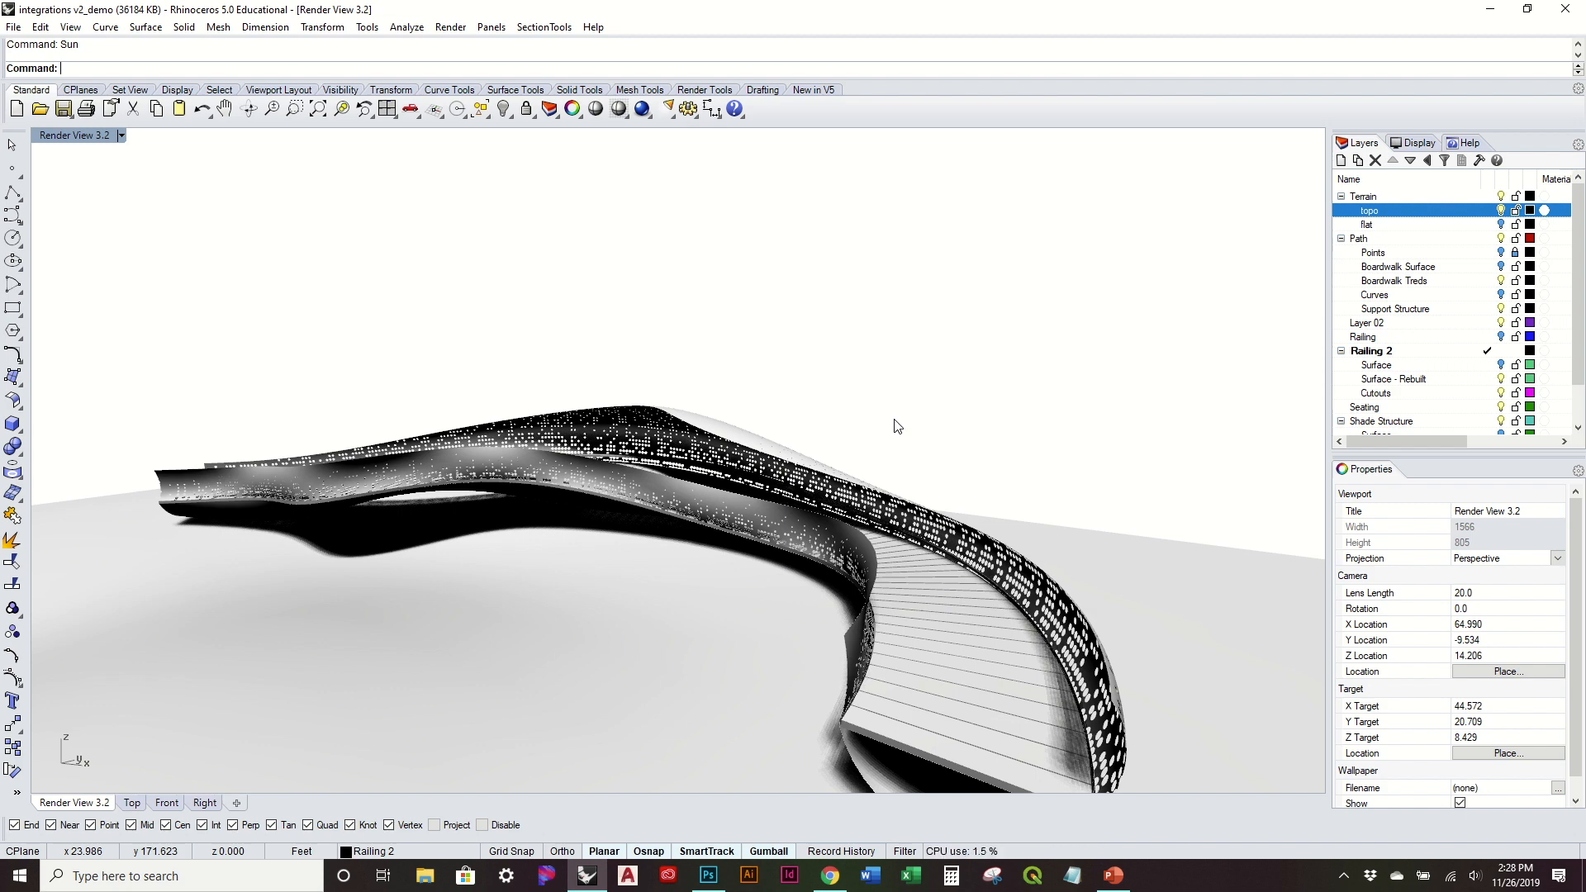
right_click_drag(980, 591, 955, 570)
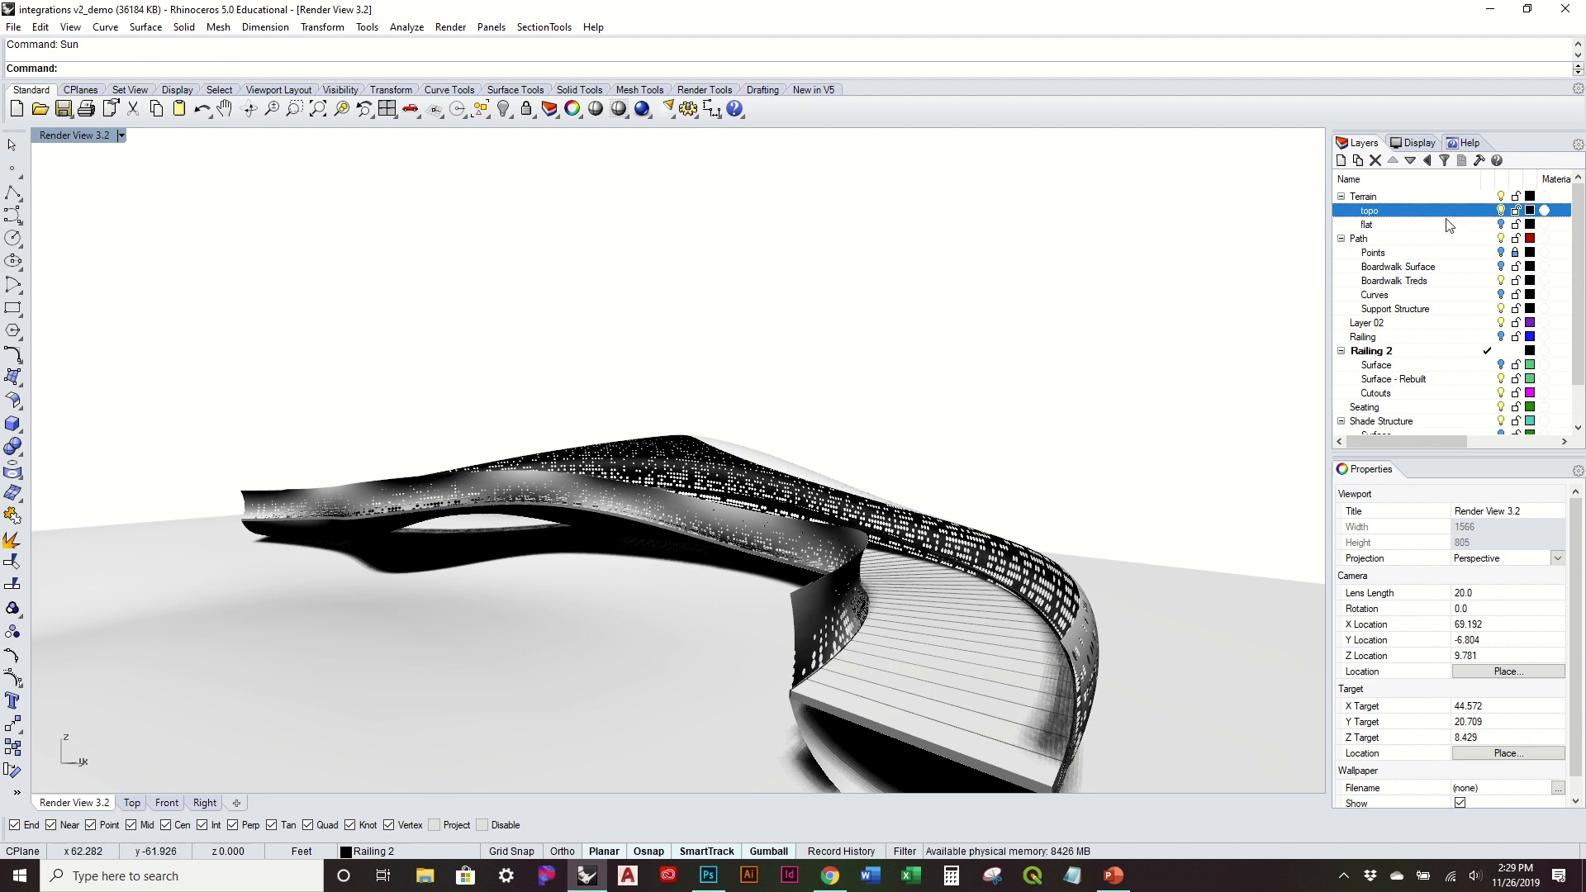
Make Terrain the current layer and draw a vertical line about 5.5 ft tall up from the deck's near end edge
left_click(1486, 198)
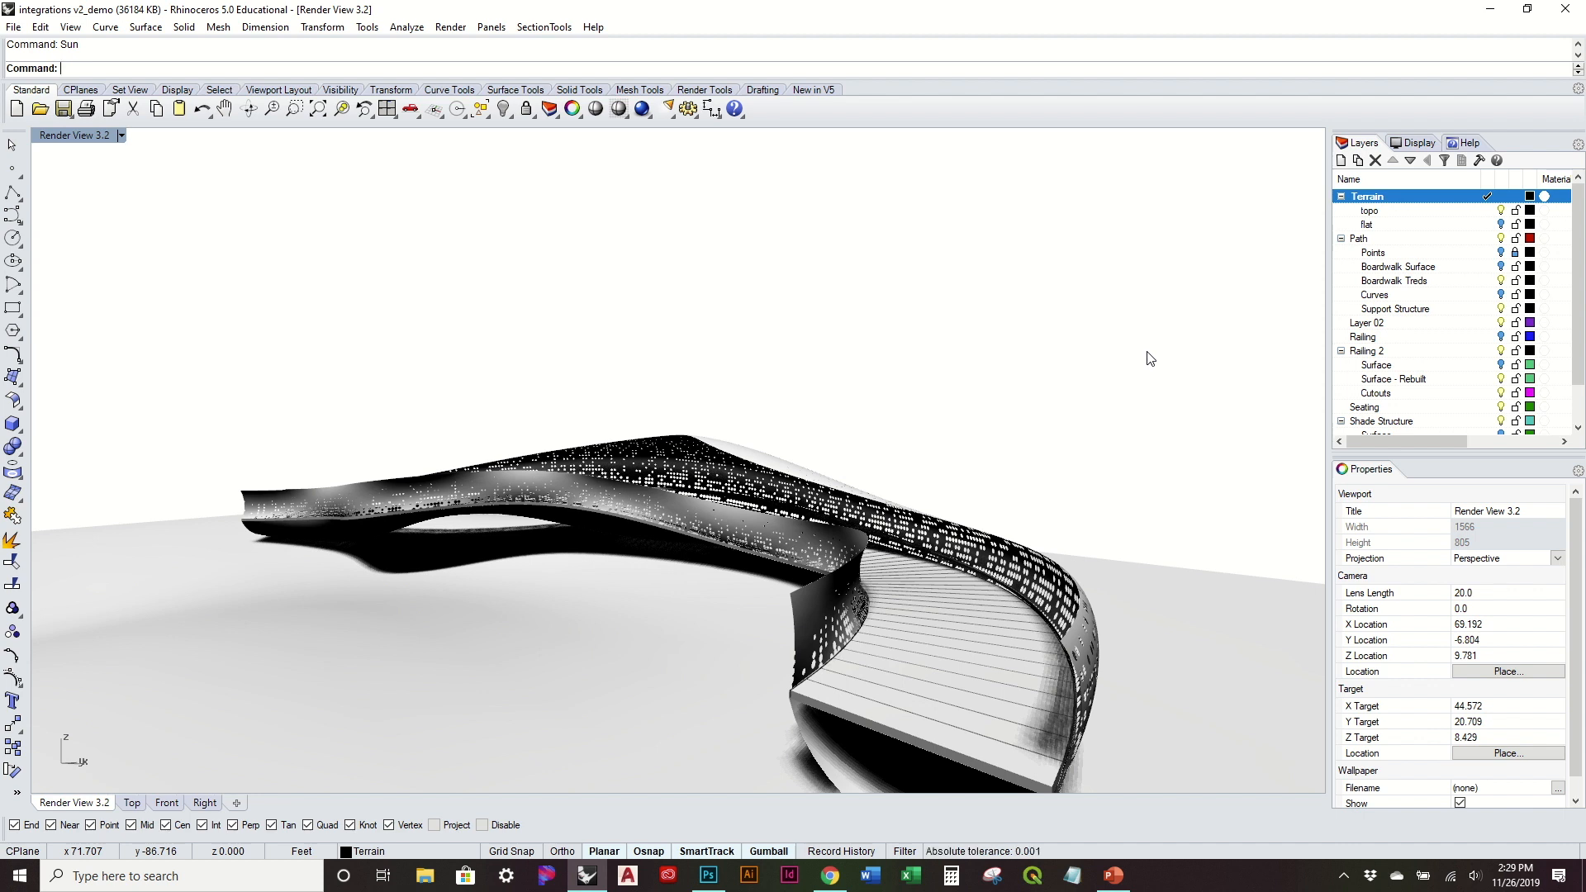
type("ine")
key("Return")
type("v")
key("Return")
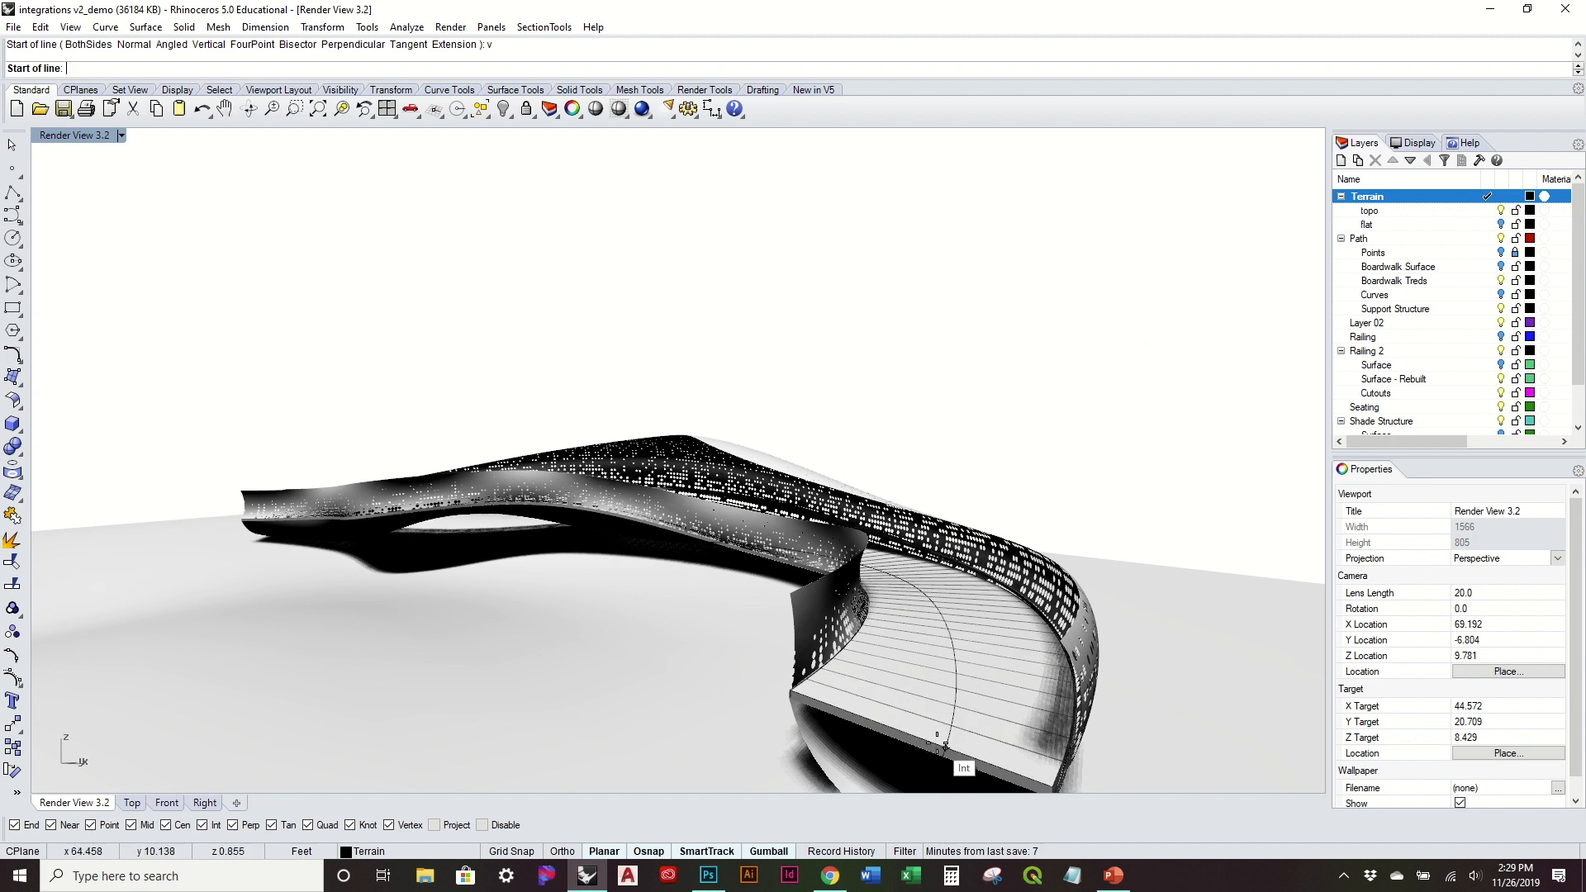
left_click(961, 751)
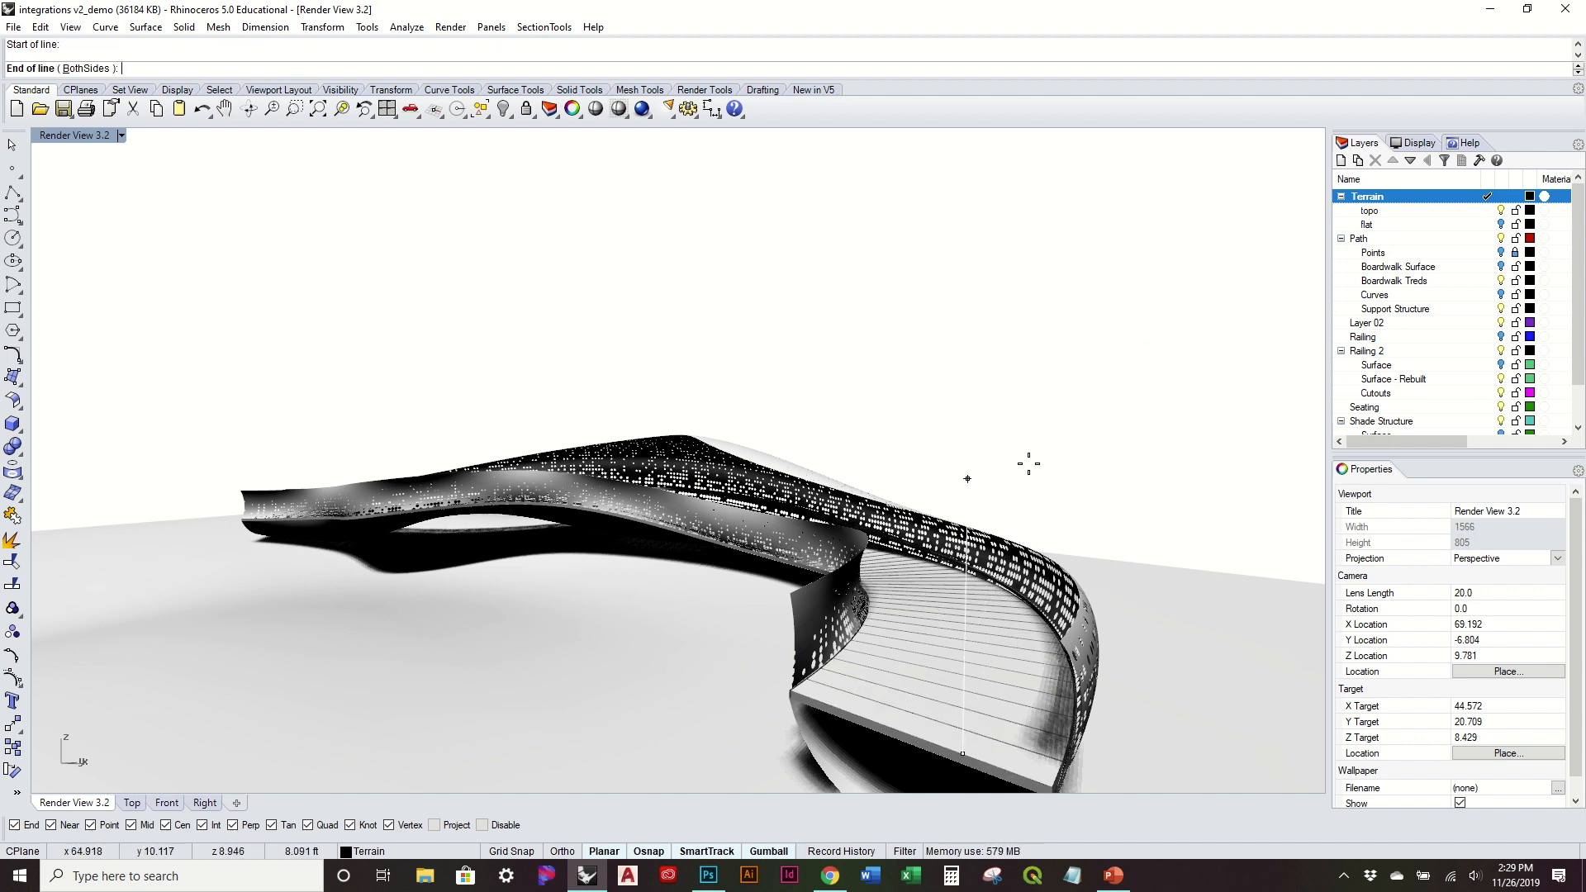
key("Return")
left_click(1017, 358)
right_click_drag(1018, 351, 862, 690)
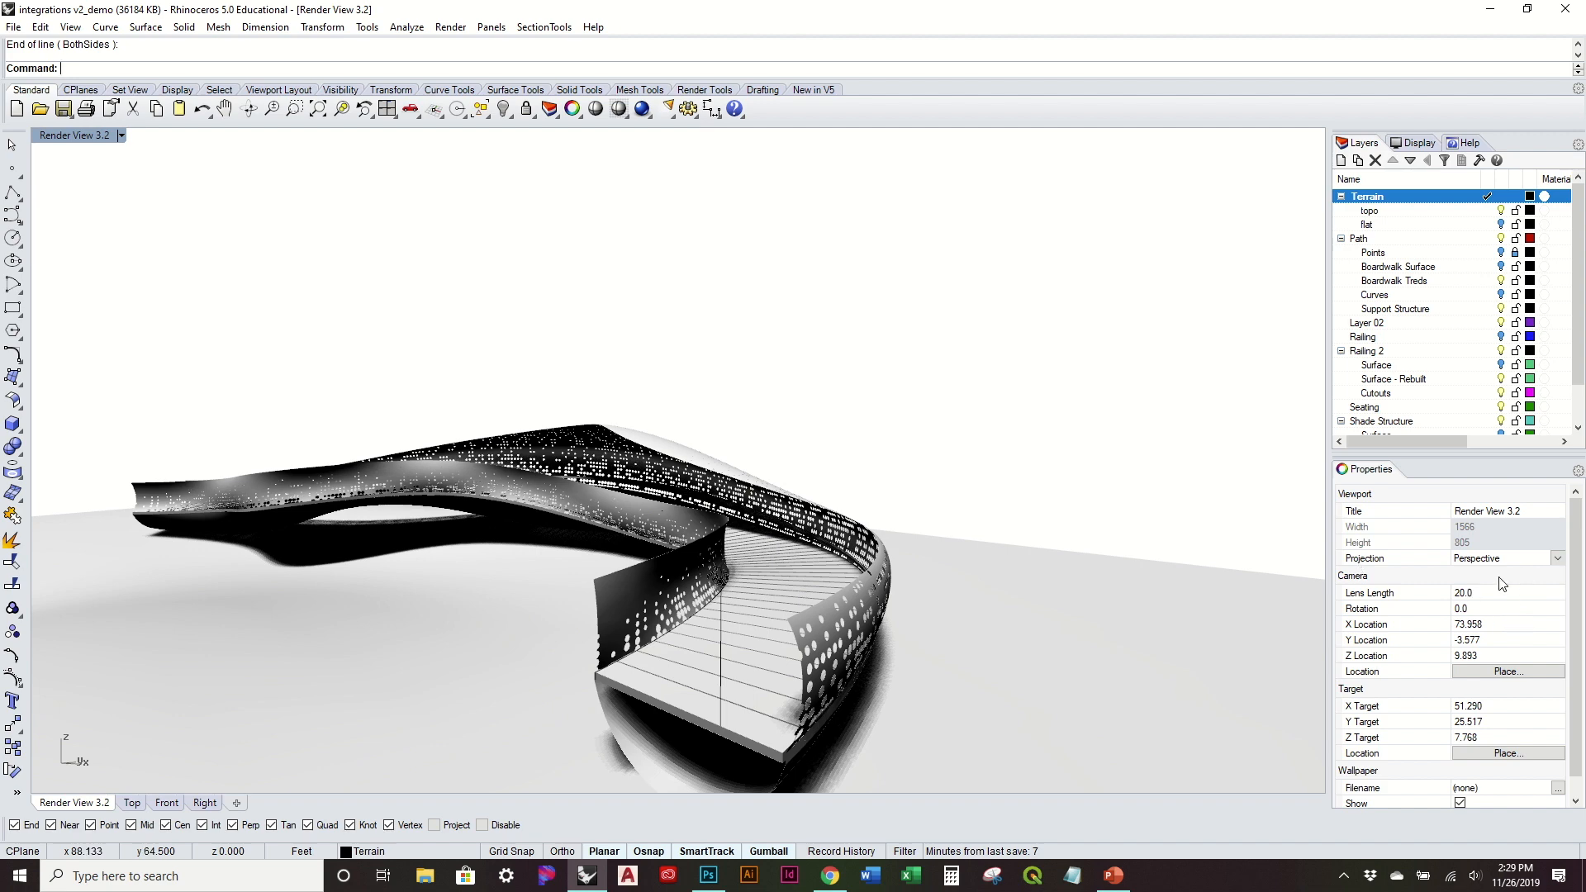
Place the camera at the top of the vertical line and set the target's Z value to 6.355
left_click(1516, 670)
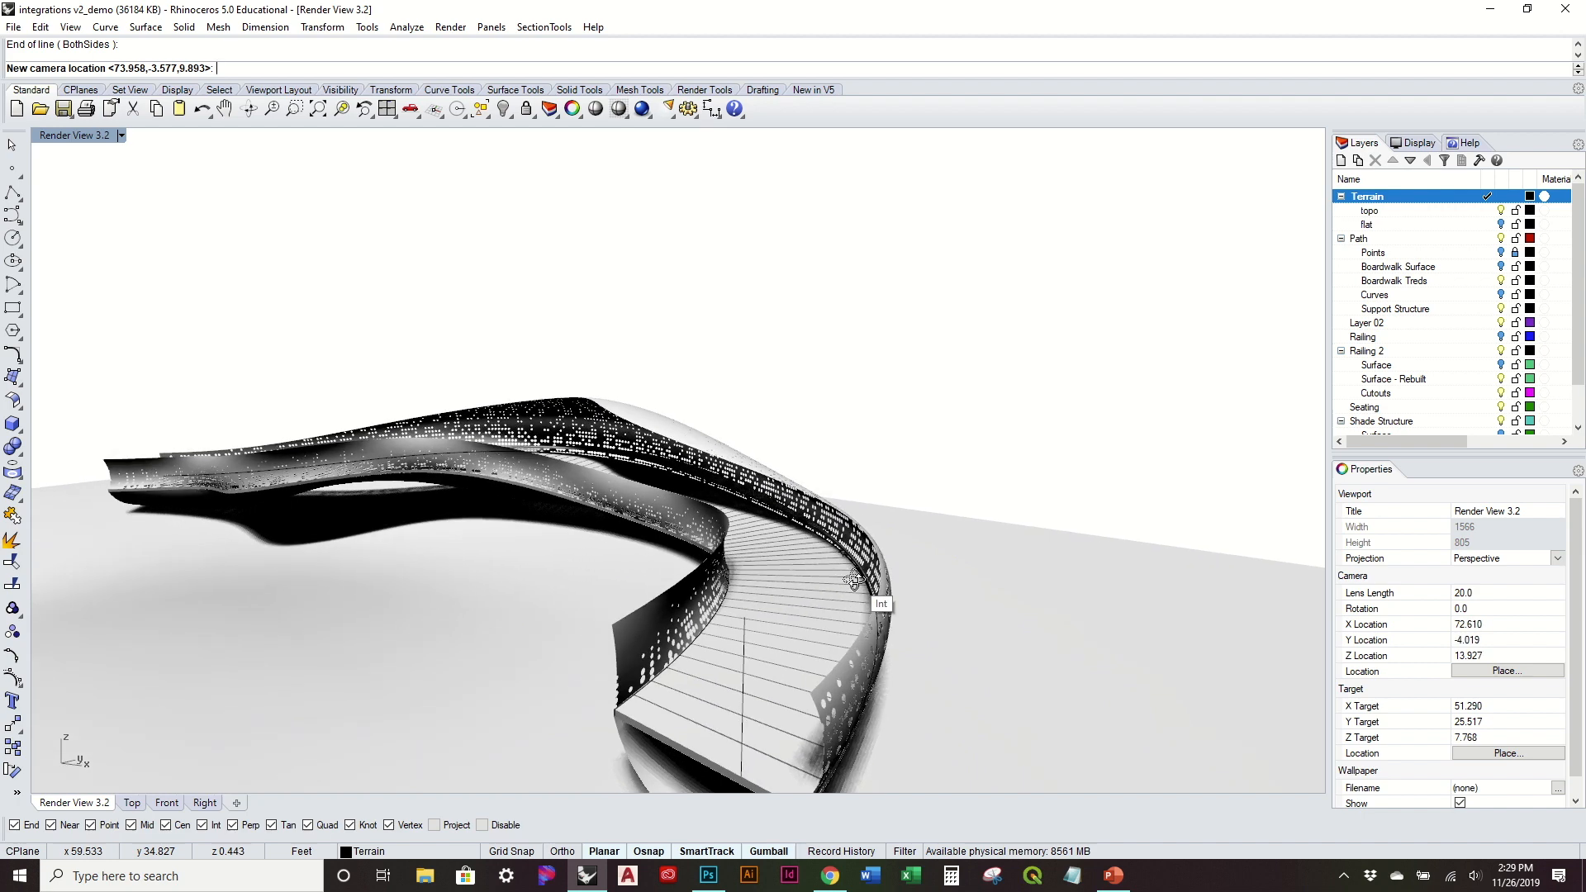
left_click(744, 617)
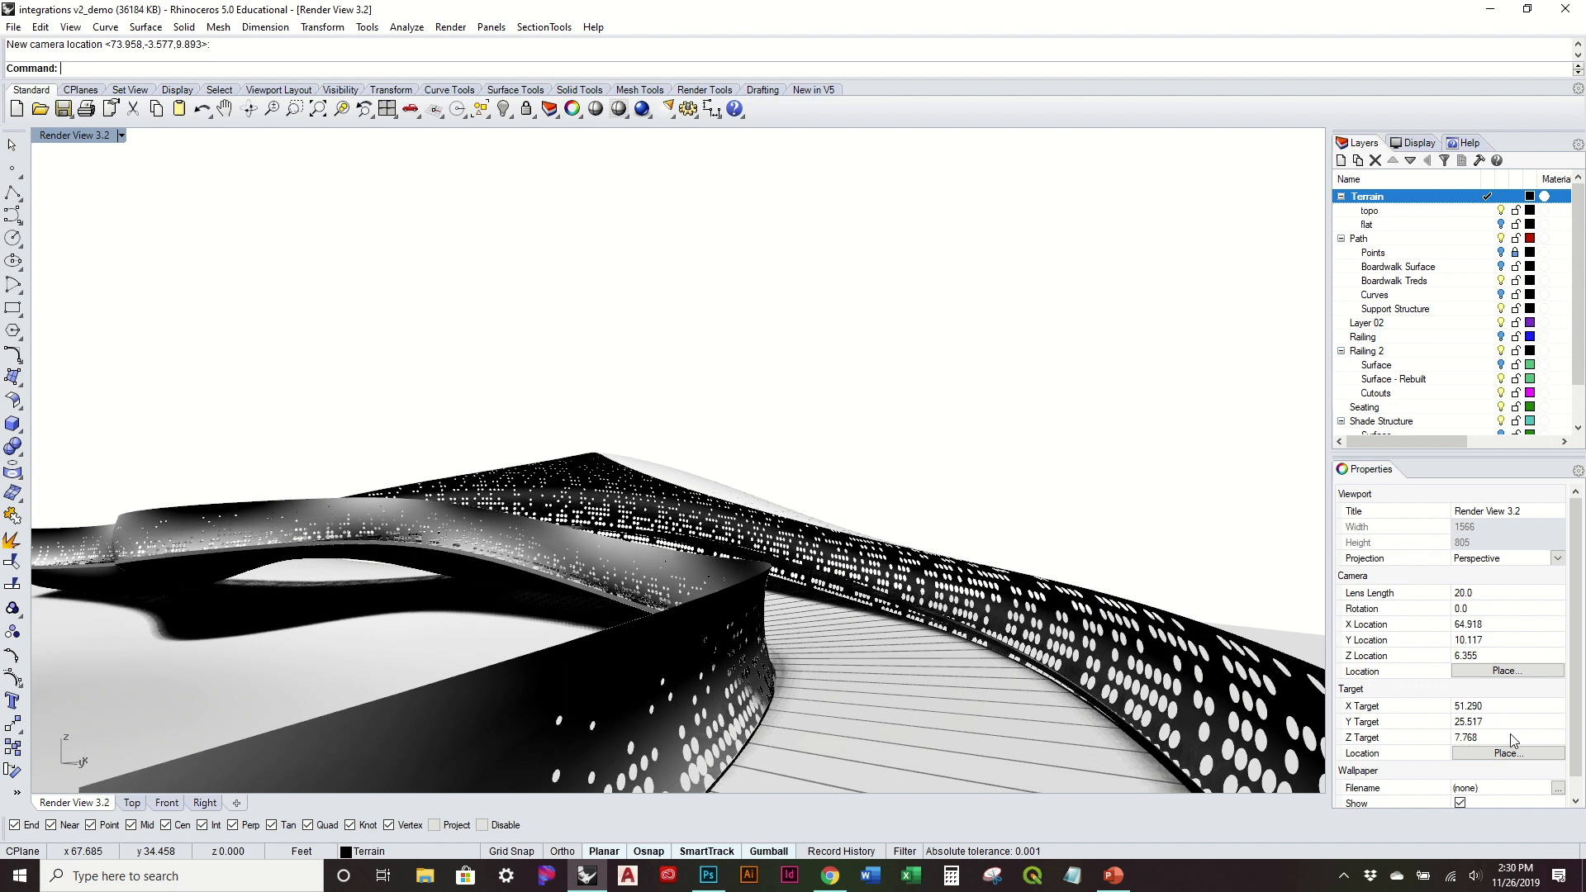
left_click(1510, 734)
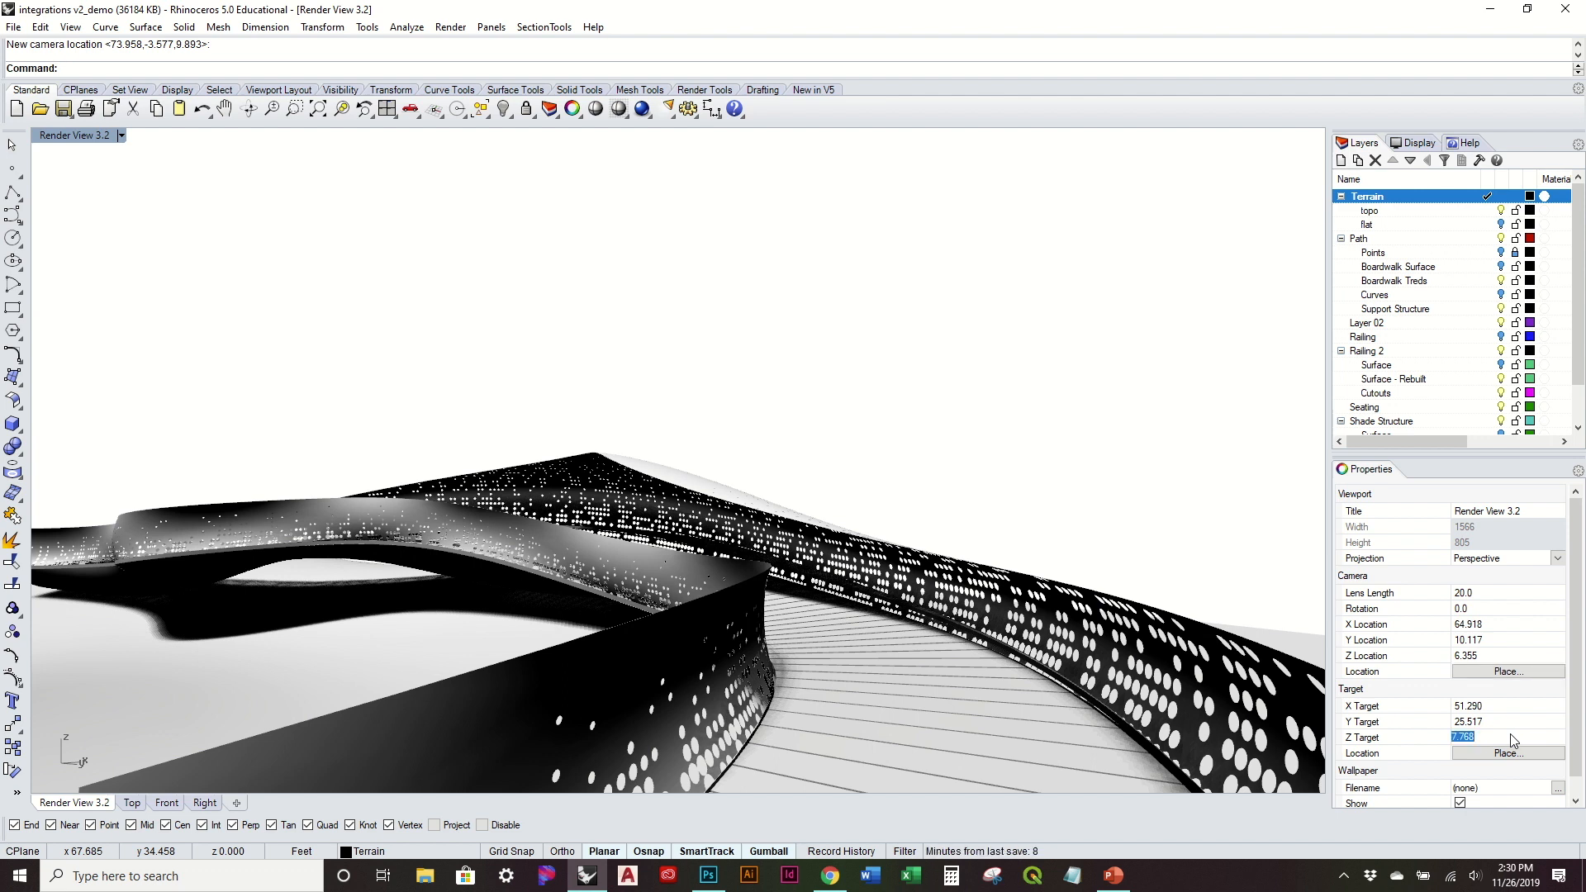
type("6.355")
key("Return")
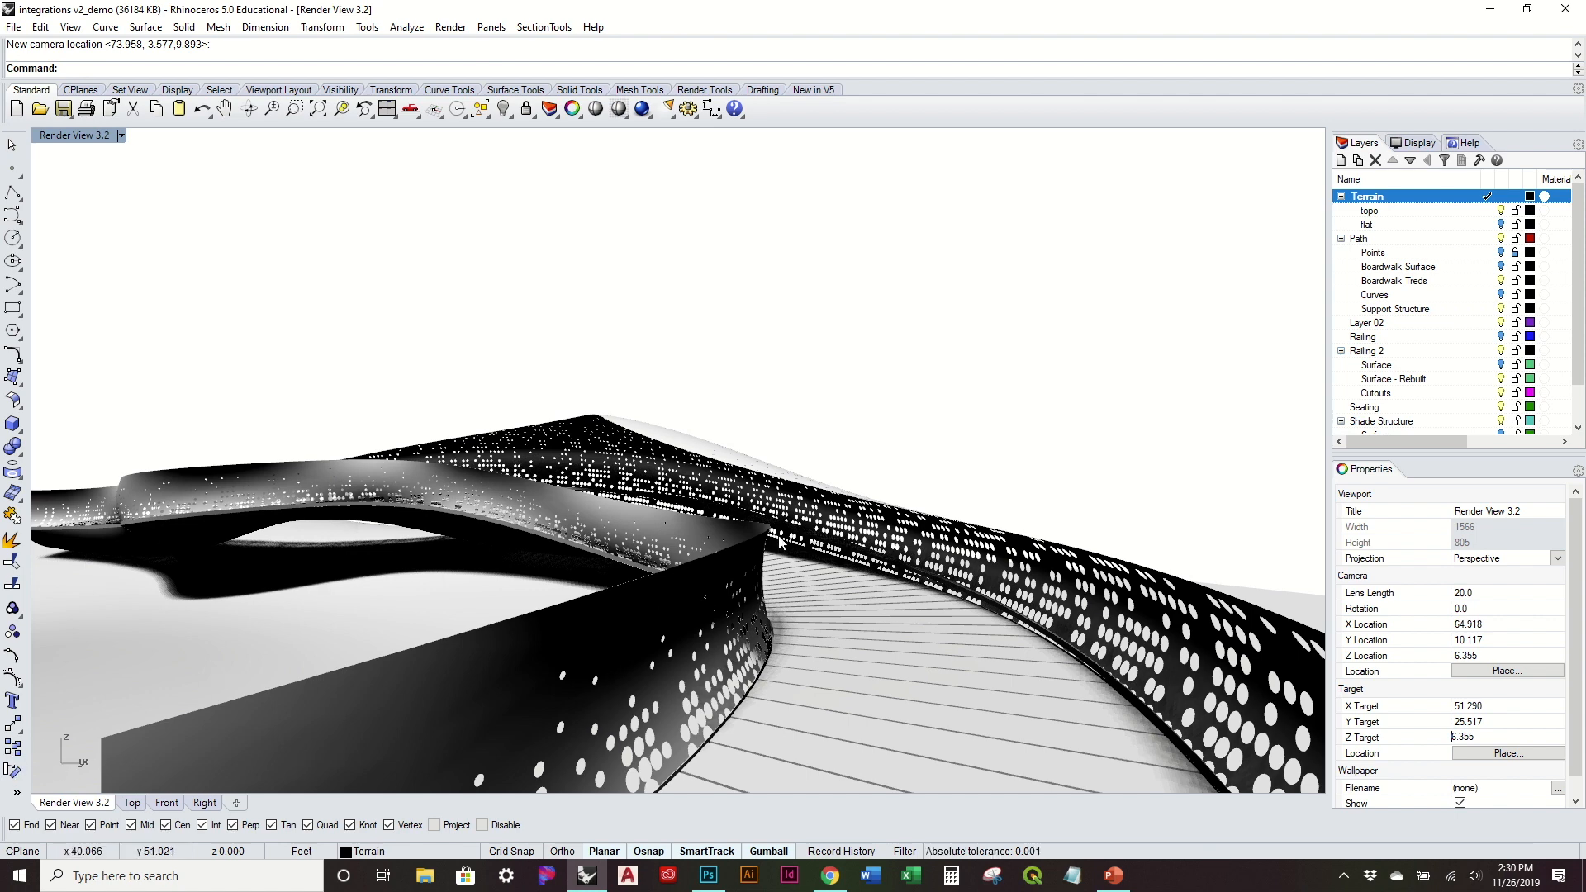
Fine-tune the perspective composition along the boardwalk with small dynamic zooms, a slight rotation and a pan
right_click(277, 108)
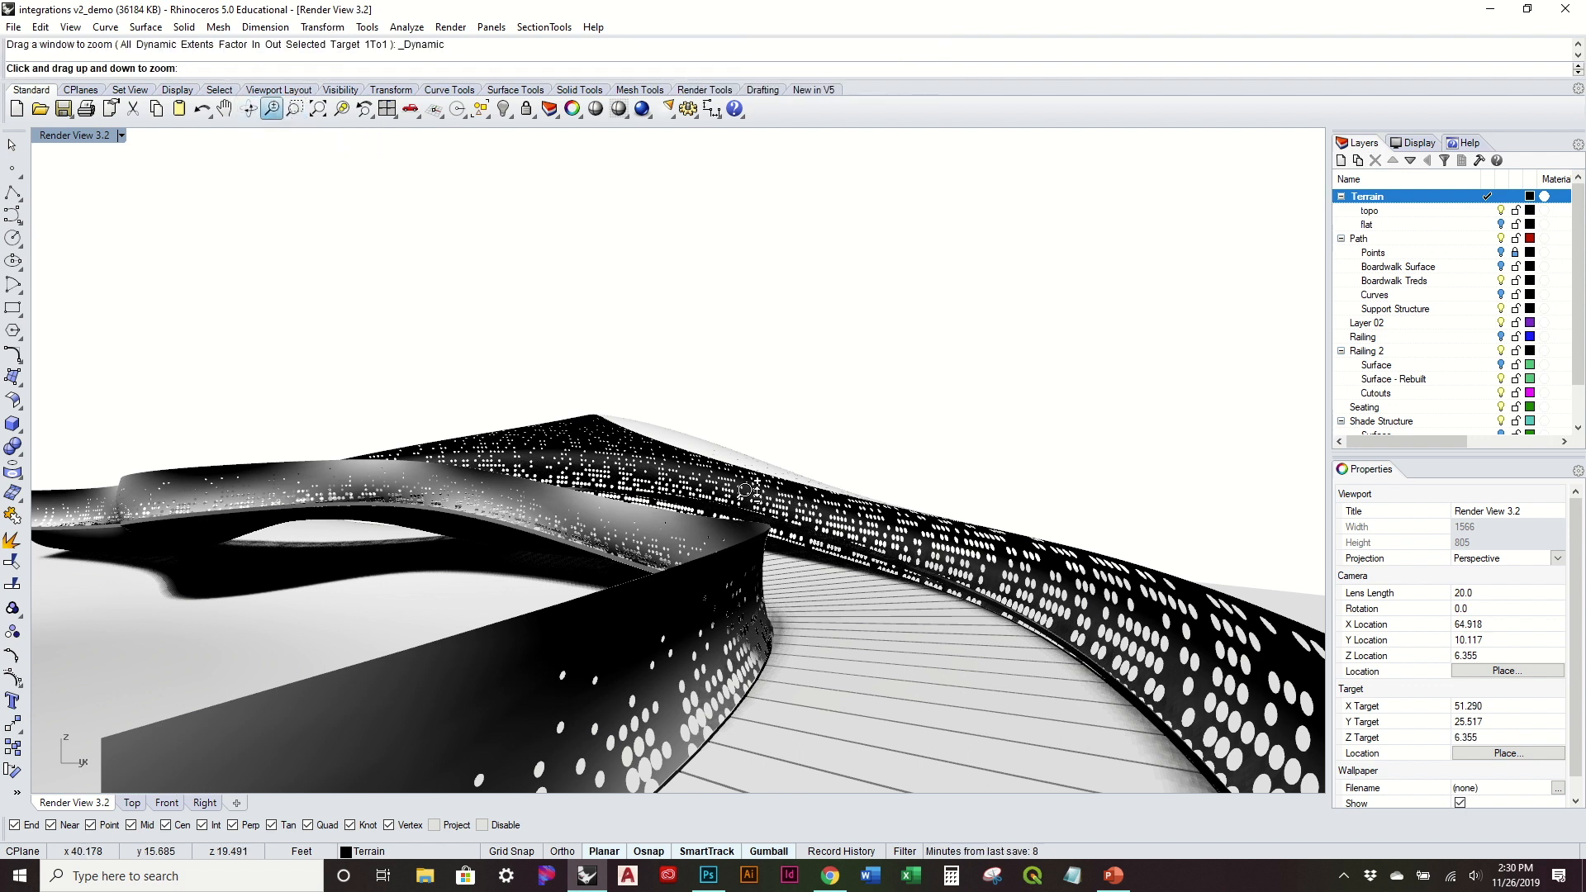
left_click_drag(757, 501, 754, 494)
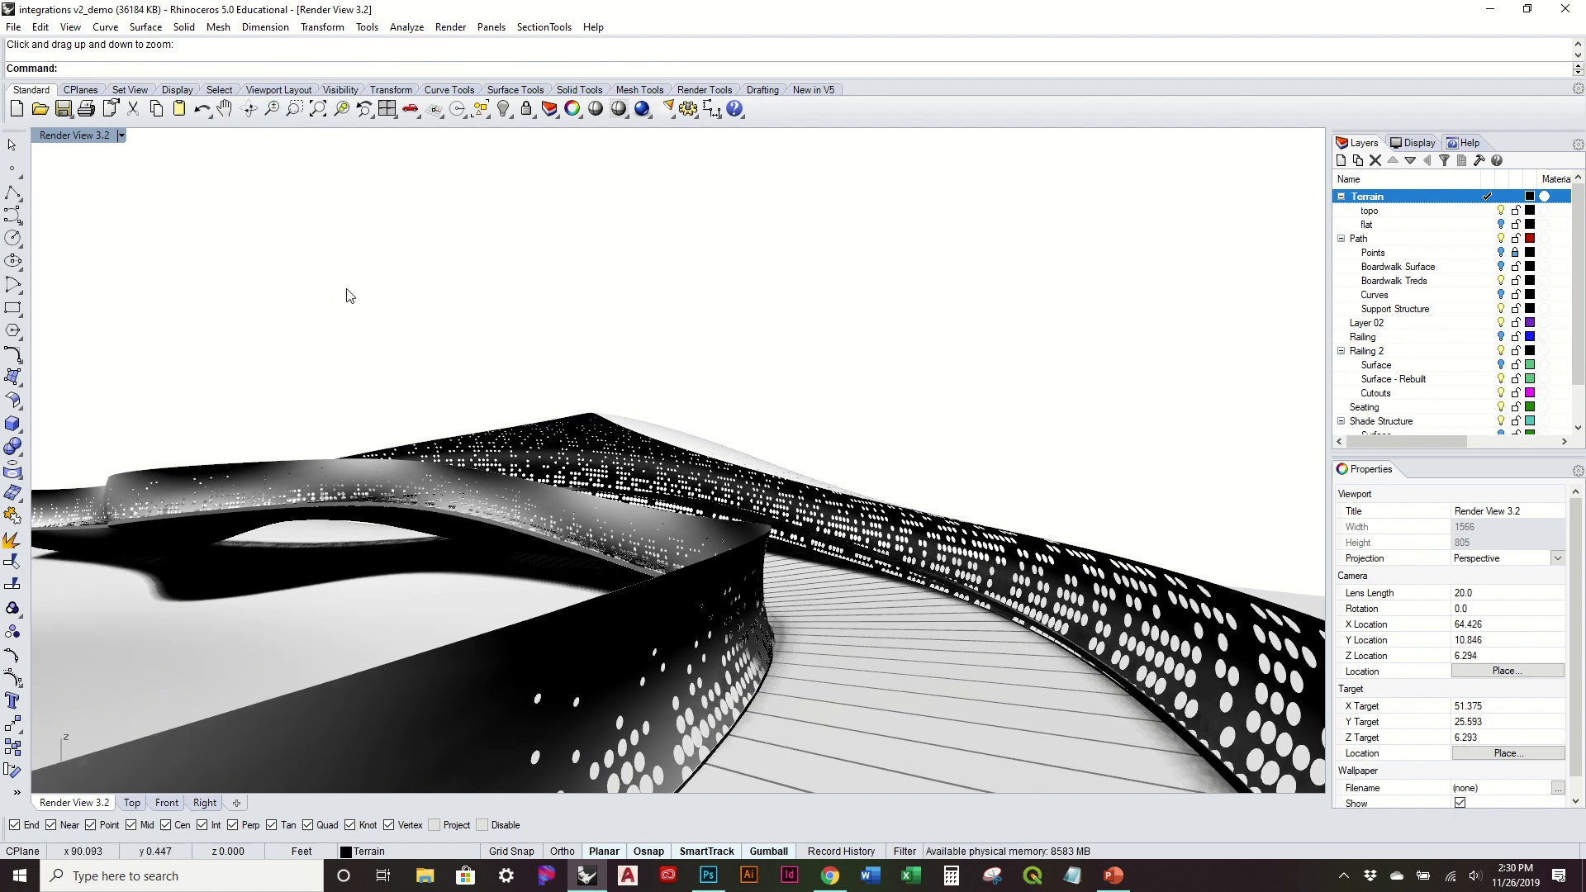
right_click_drag(824, 489, 846, 476)
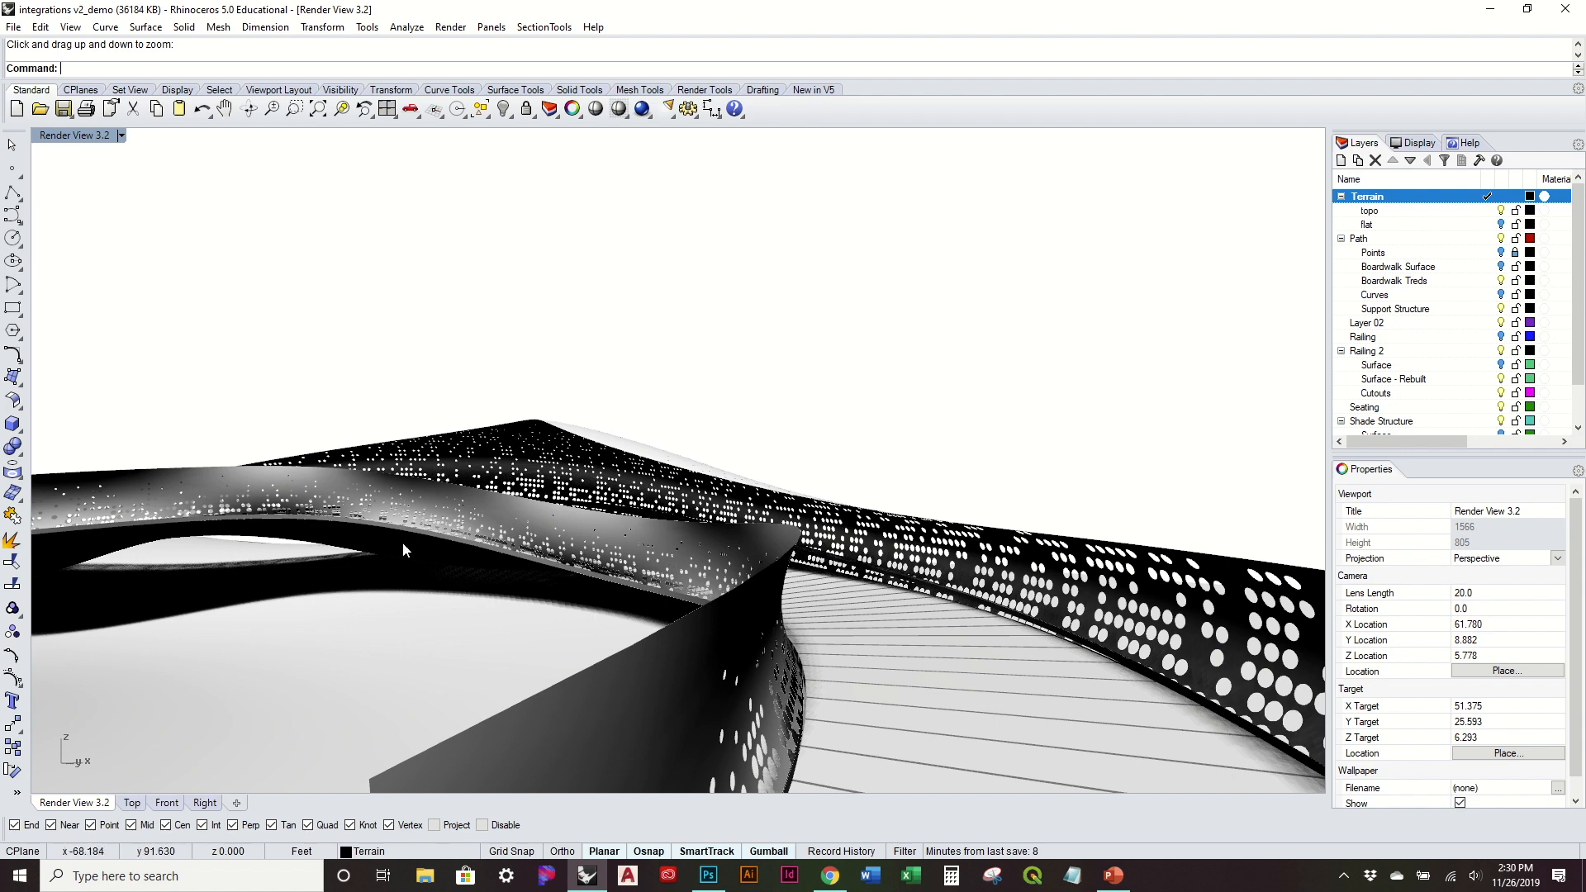
left_click(273, 109)
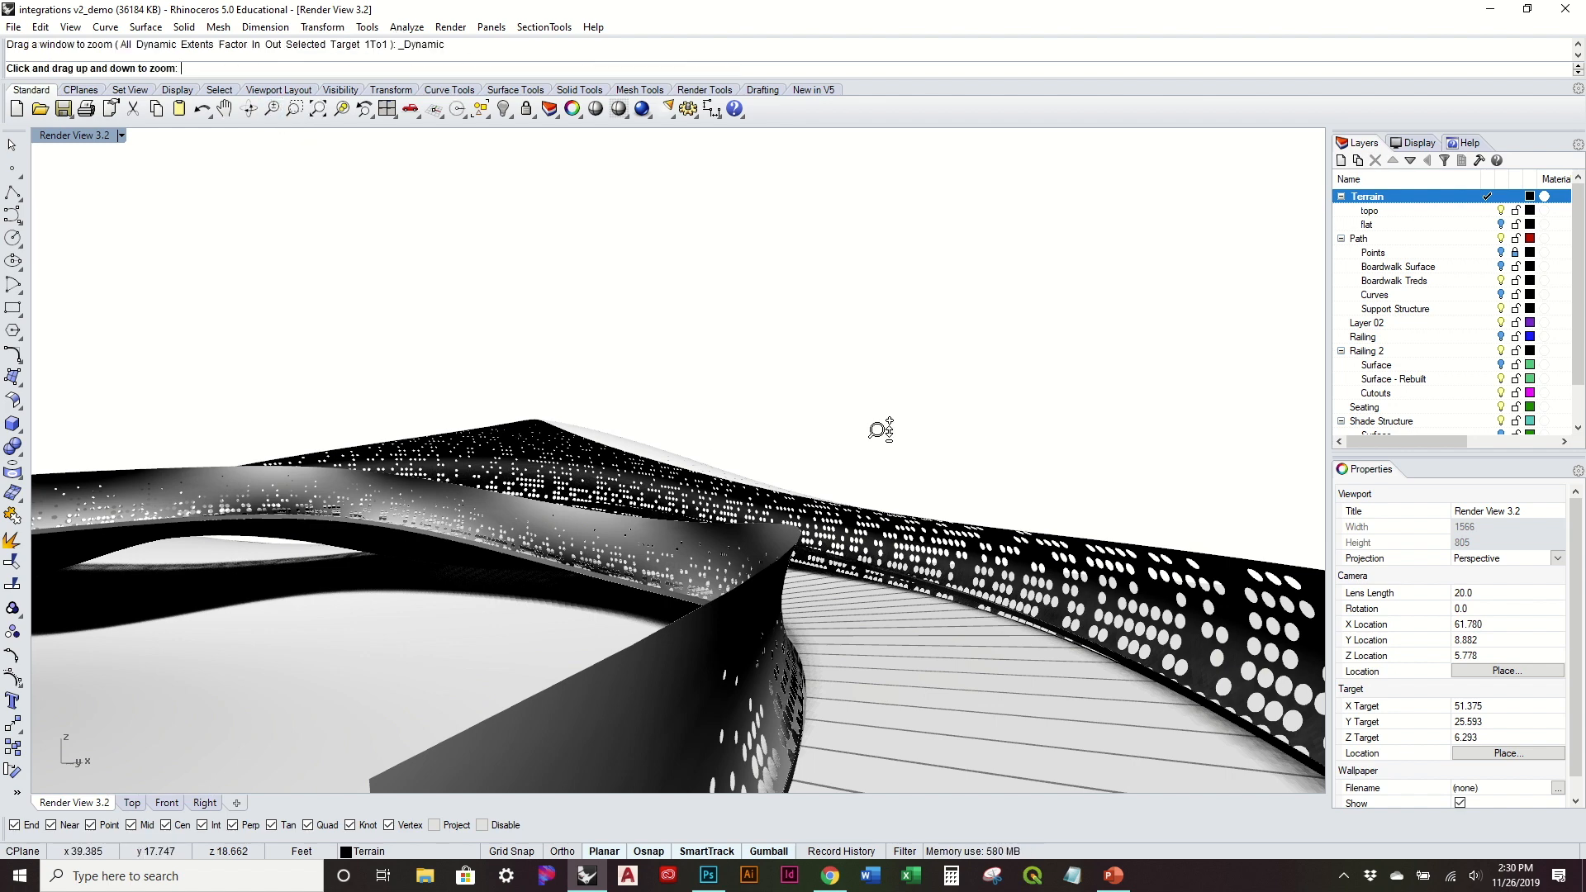
left_click_drag(919, 451, 915, 451)
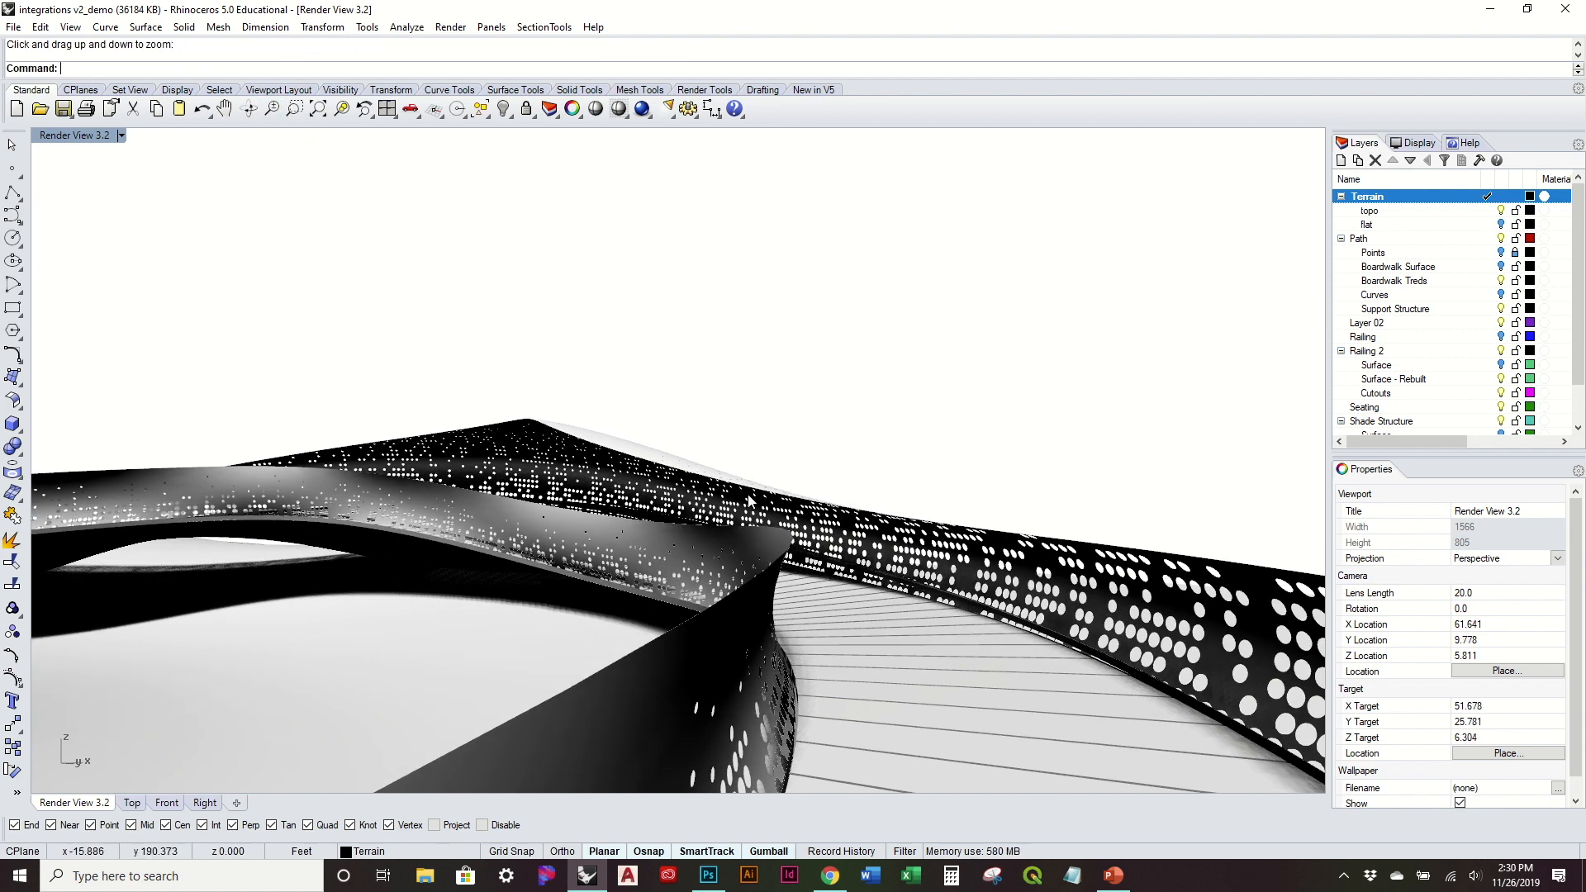
right_click_drag(748, 517, 787, 515, "shift")
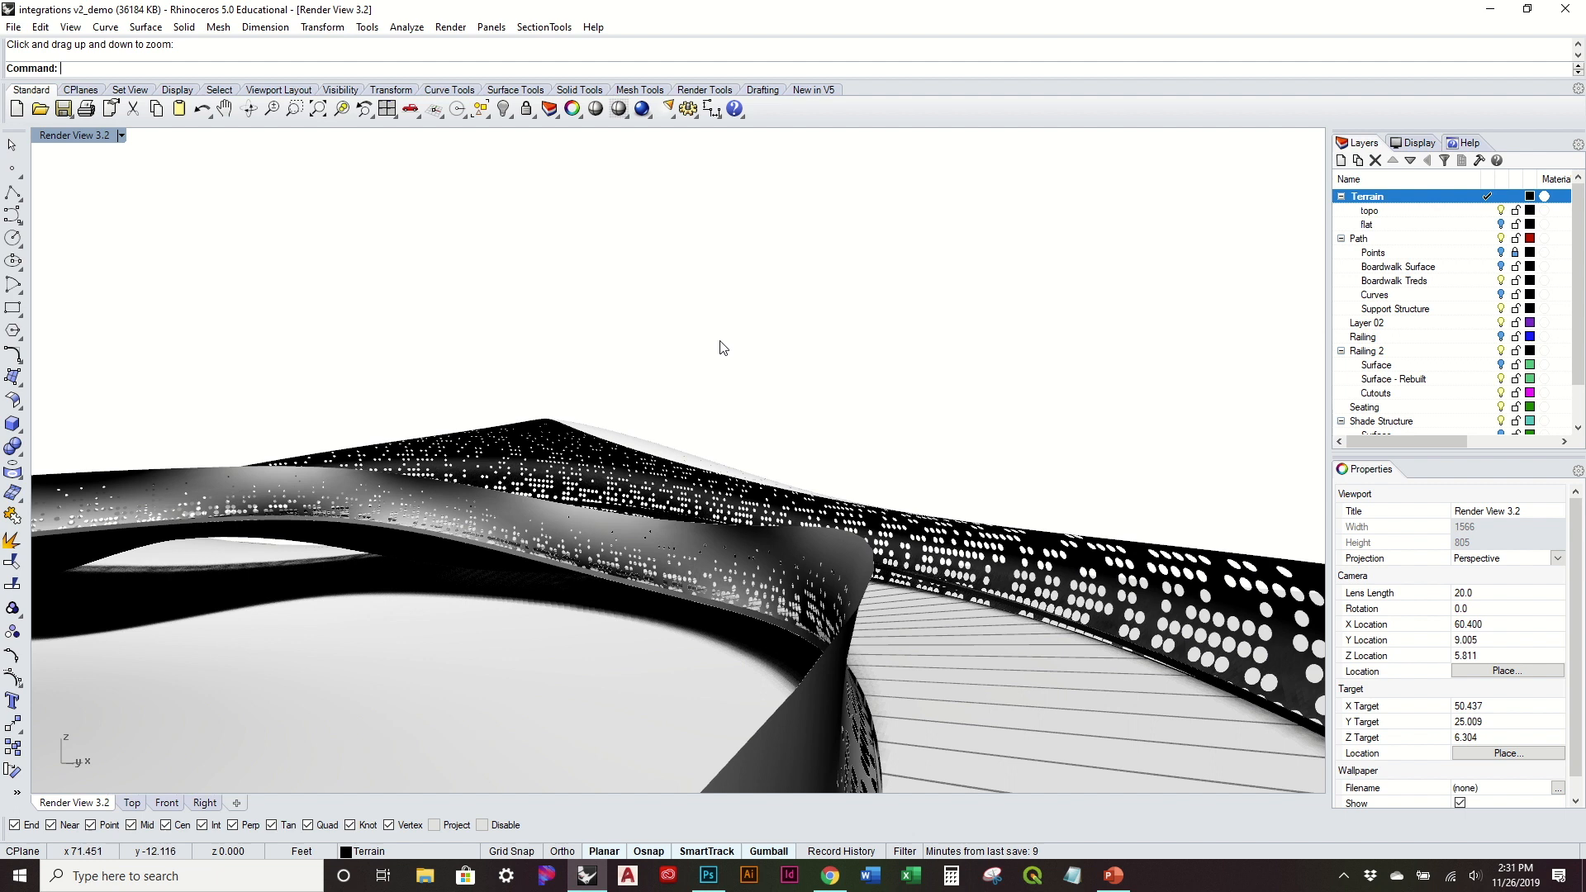
Set both the camera's Z location and the target's Z value to 6.355 to level the view
left_click(1510, 659)
type("6.355")
key("Return")
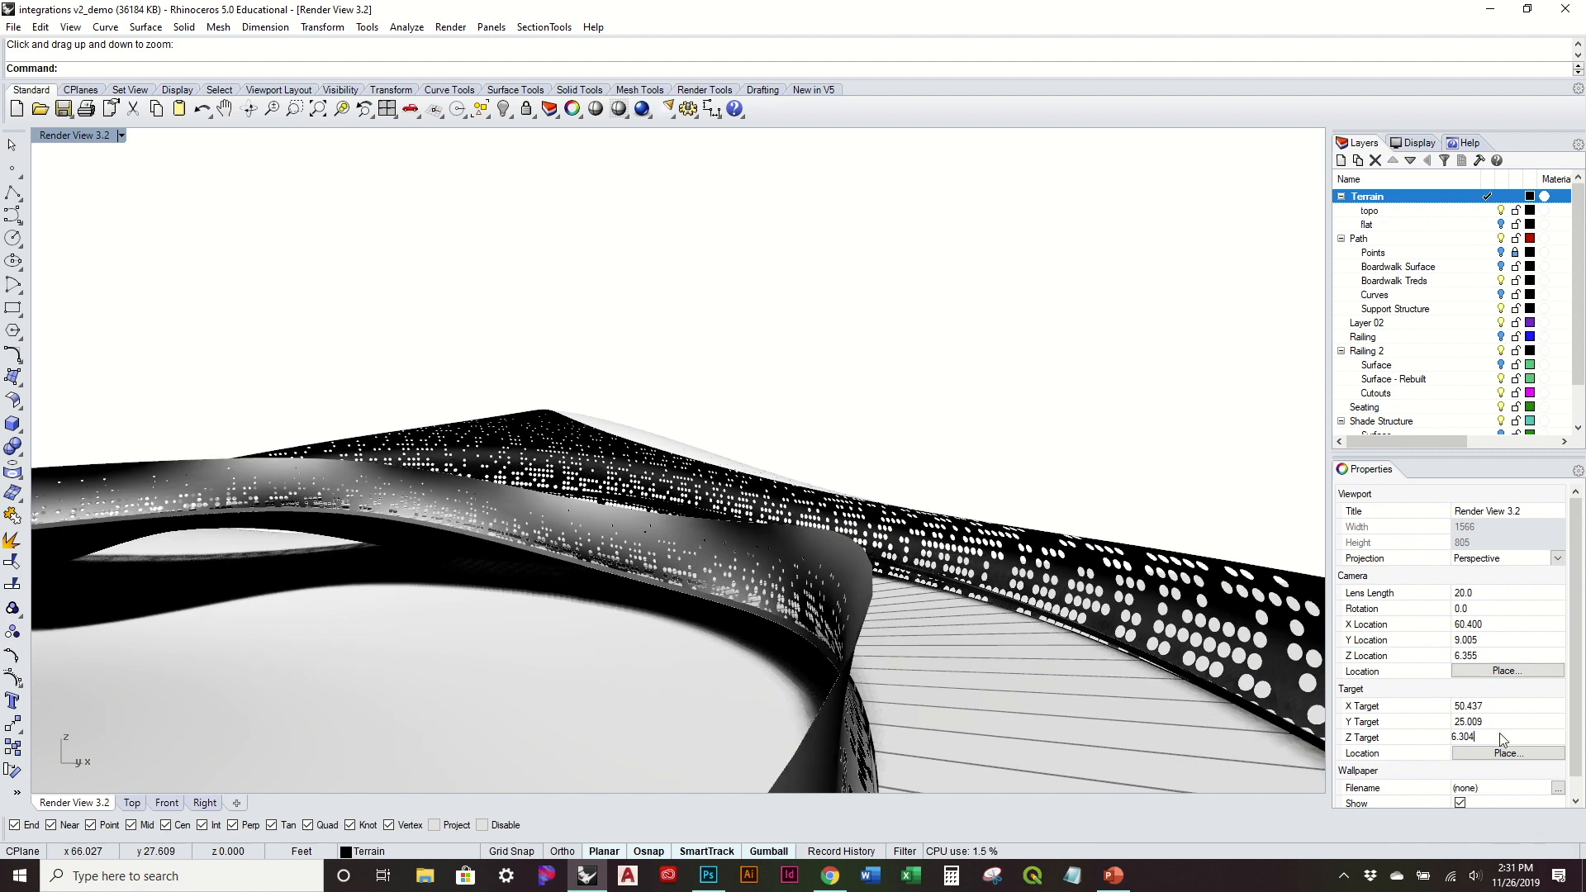
type(".355")
key("Return")
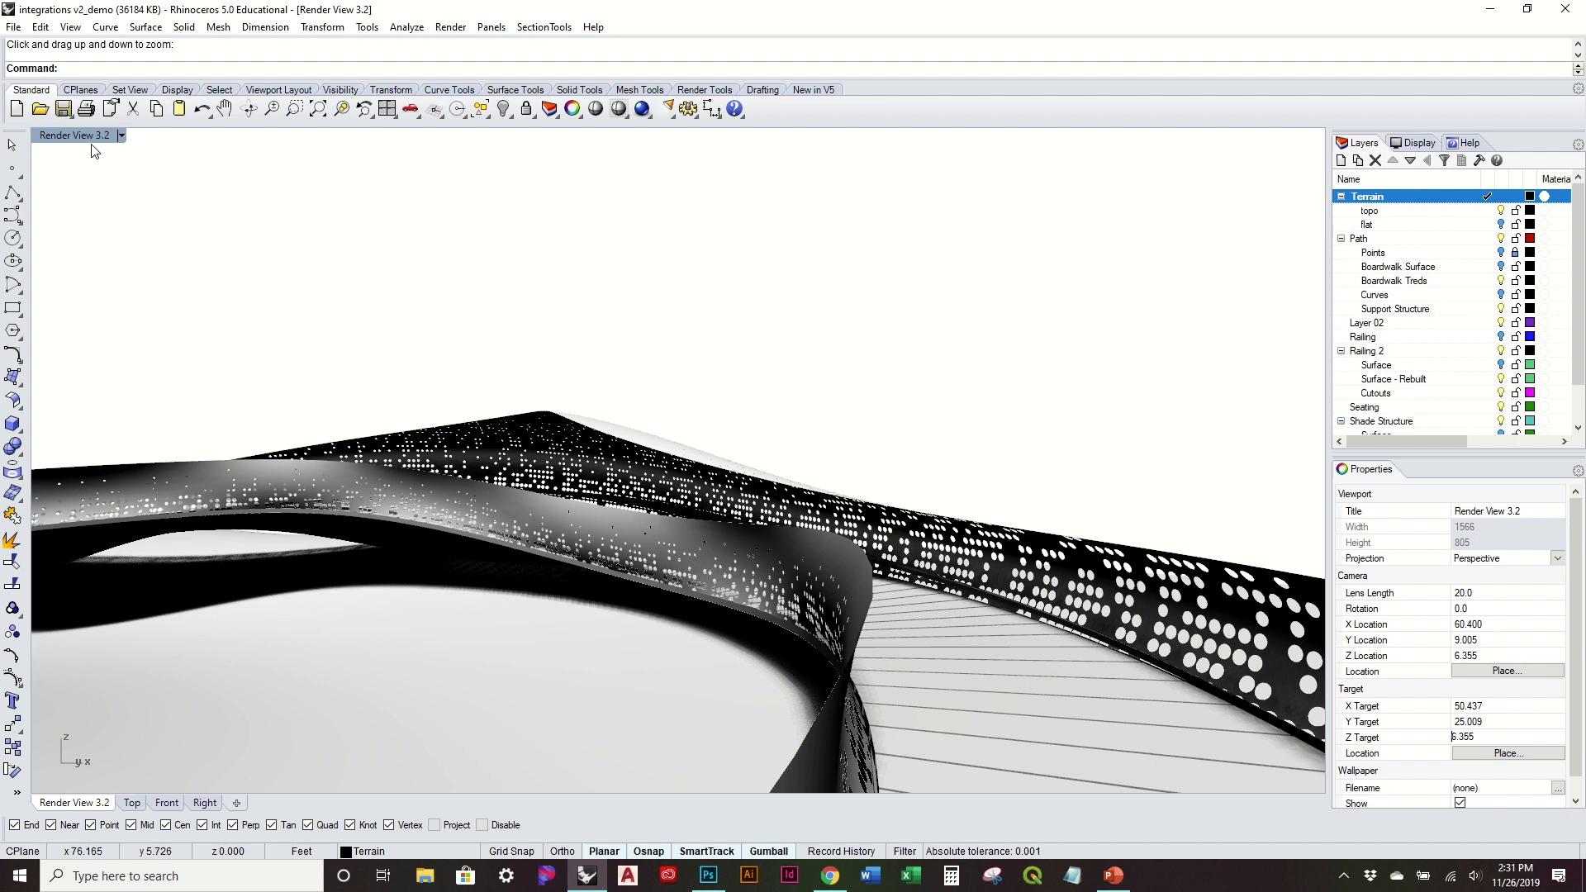
Save the current viewport as a named view called "Render View Demo" and close the named views window
left_click(65, 30)
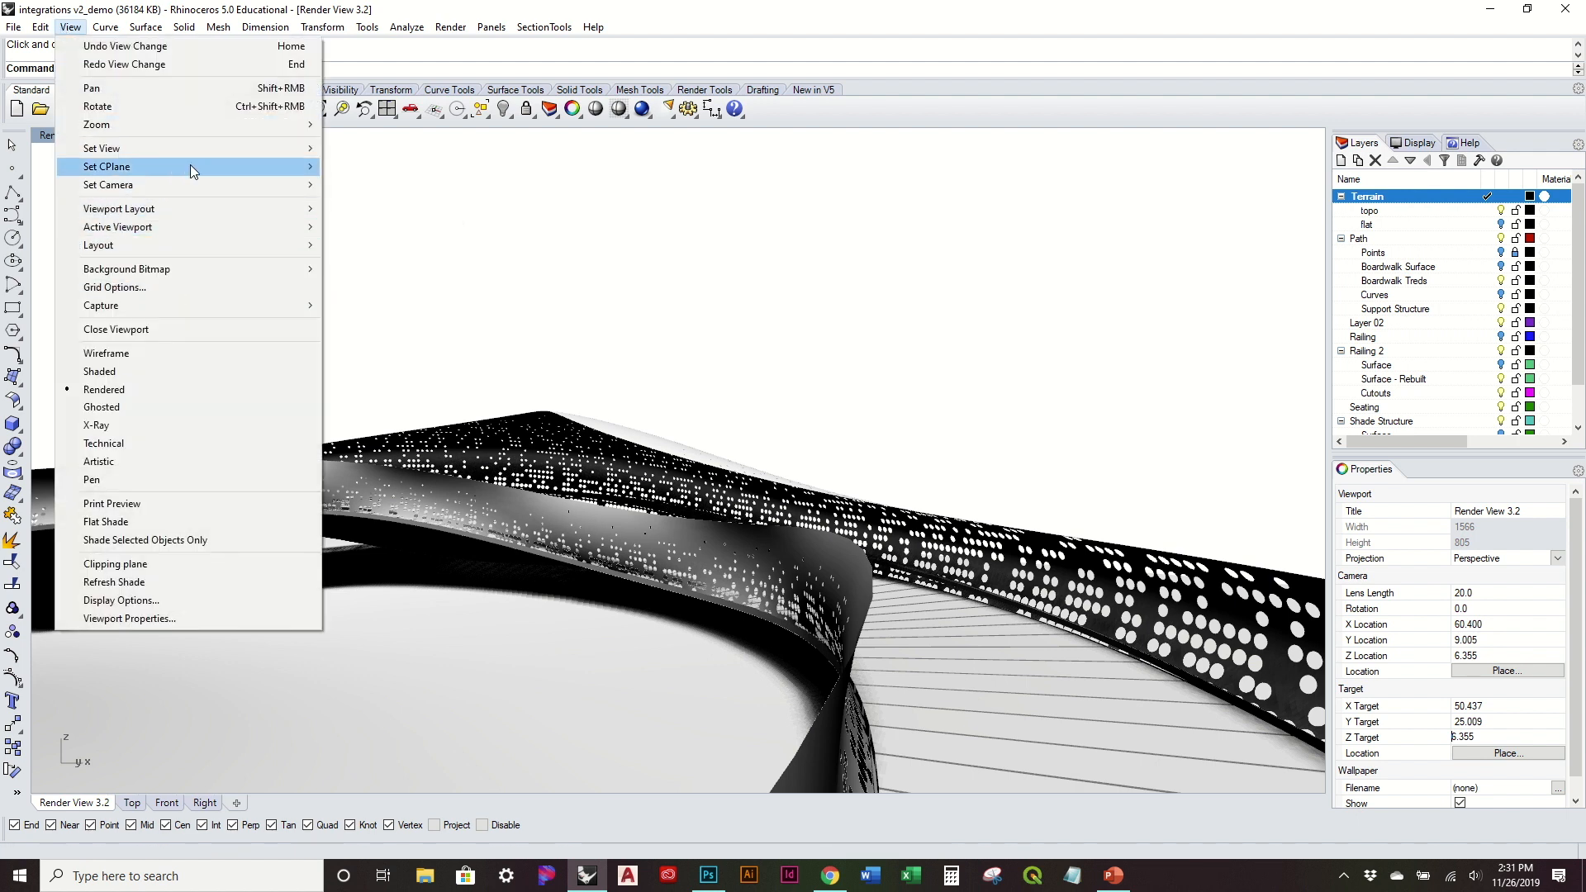
mouse_move(198, 148)
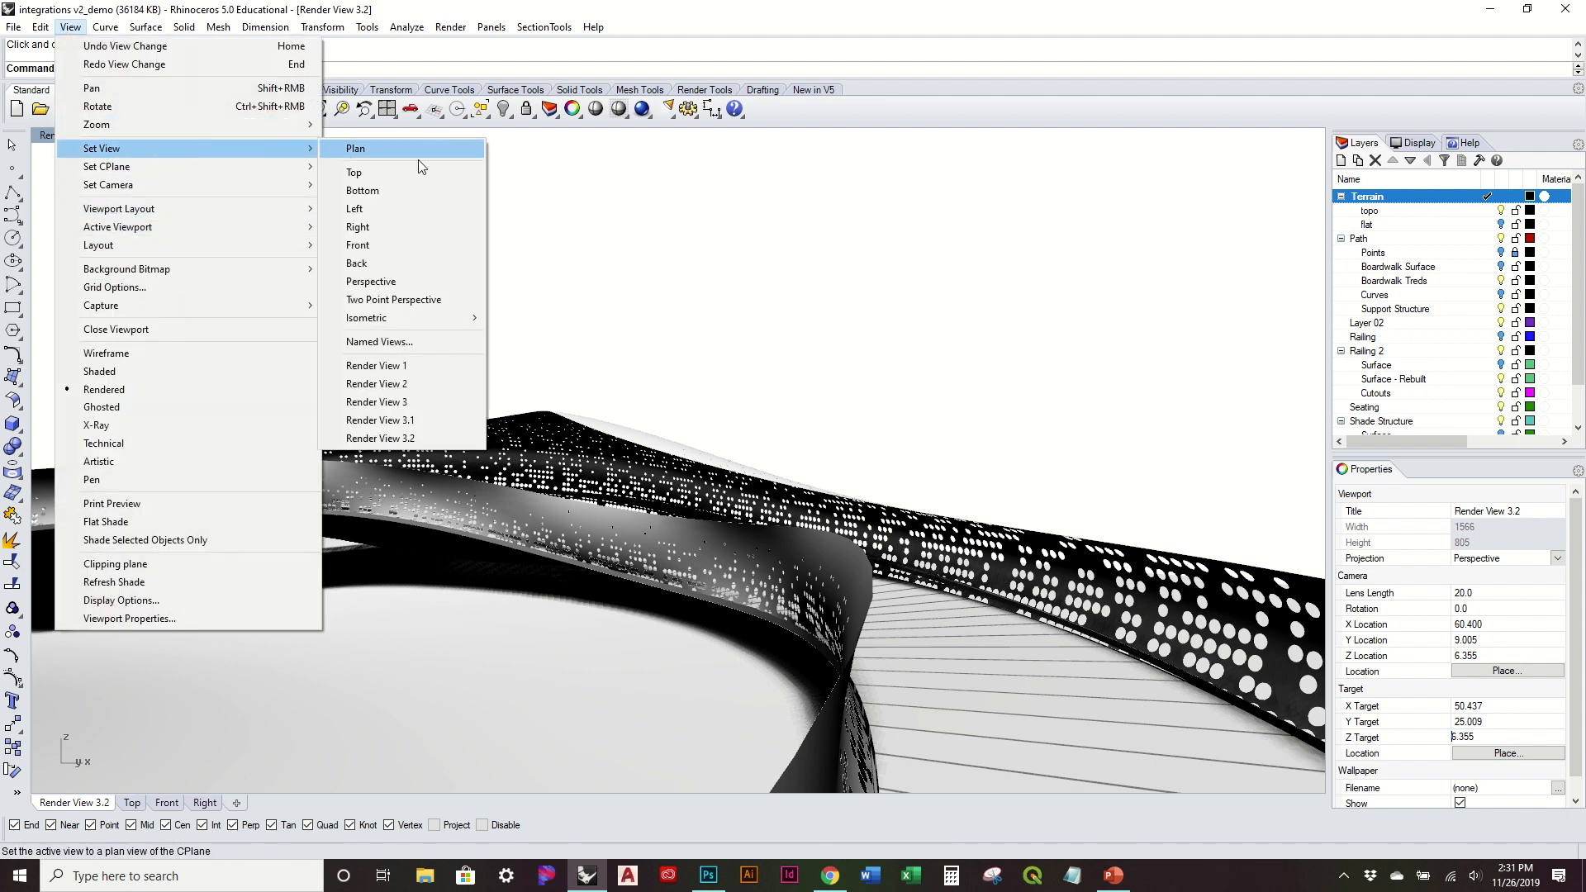
left_click(404, 342)
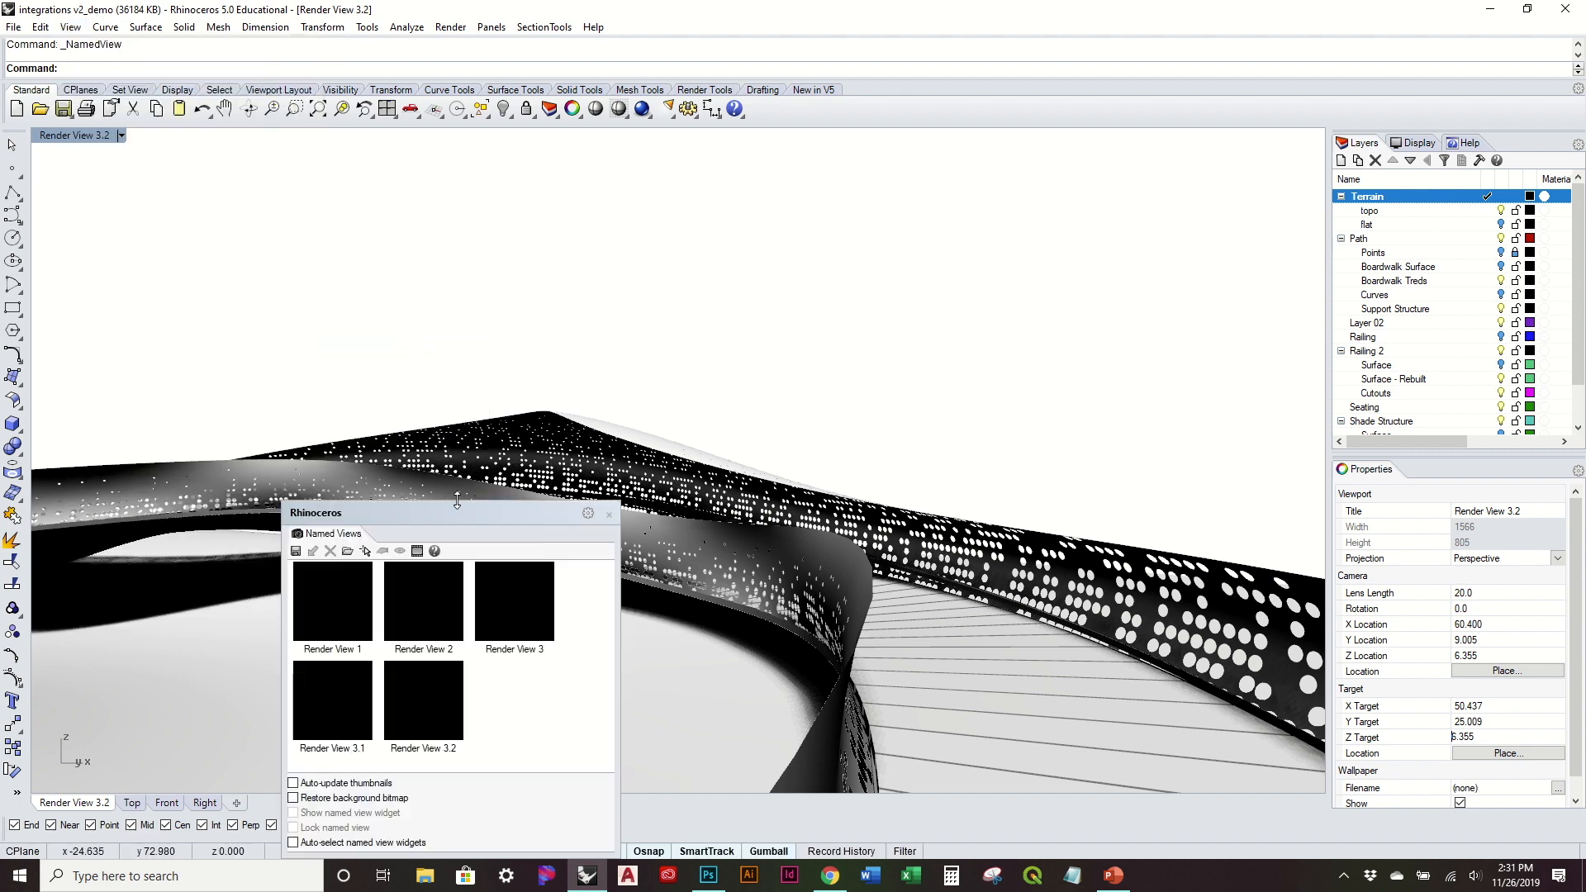
left_click_drag(527, 521, 1021, 194)
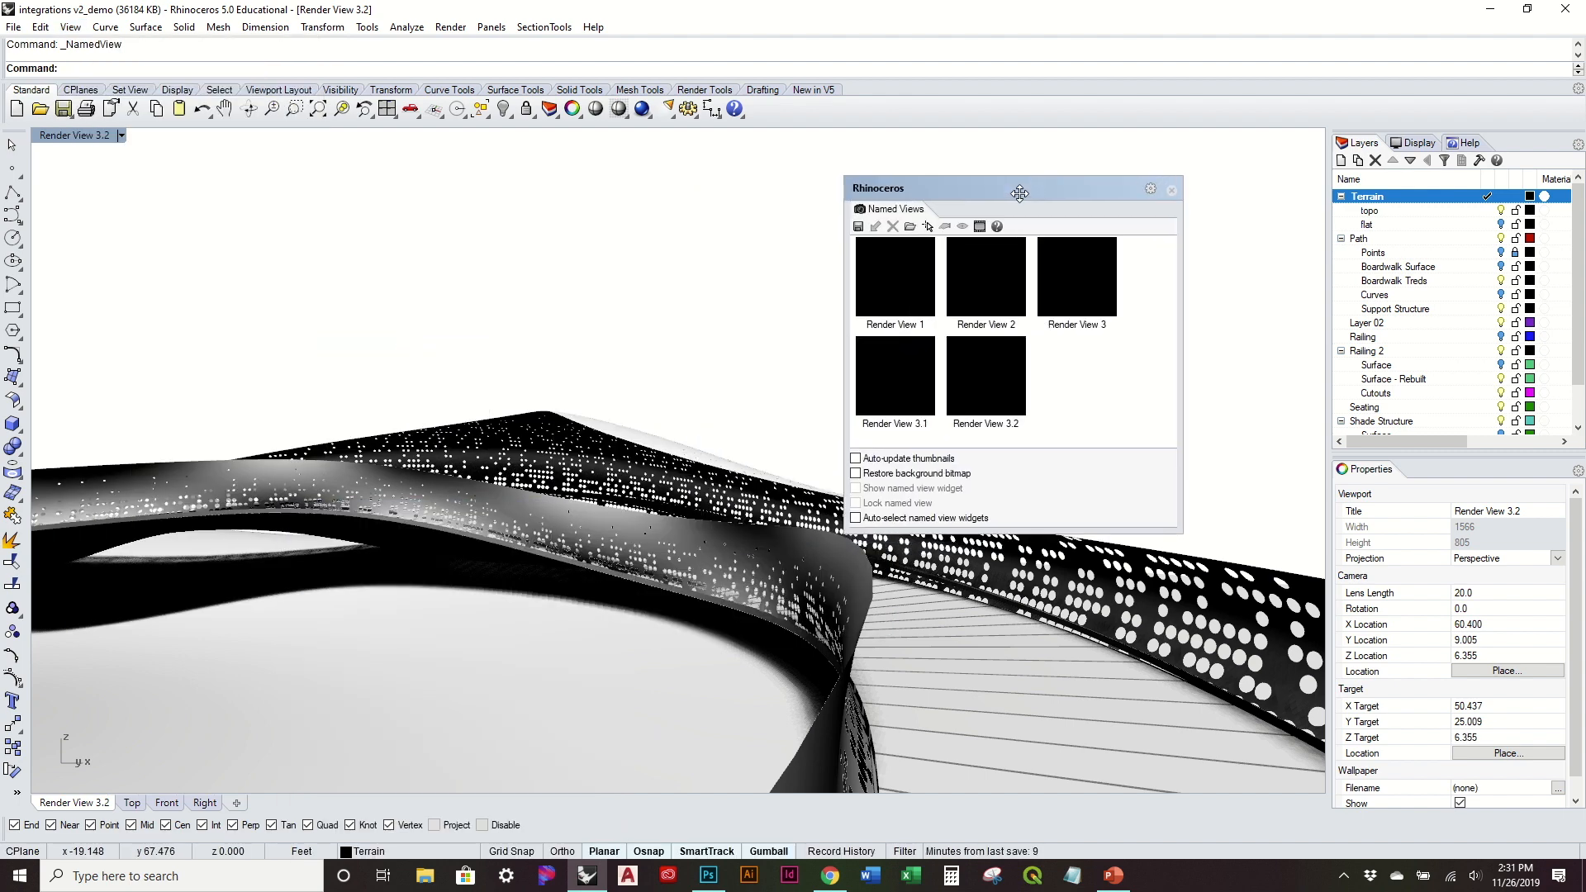
left_click(863, 226)
type("Render")
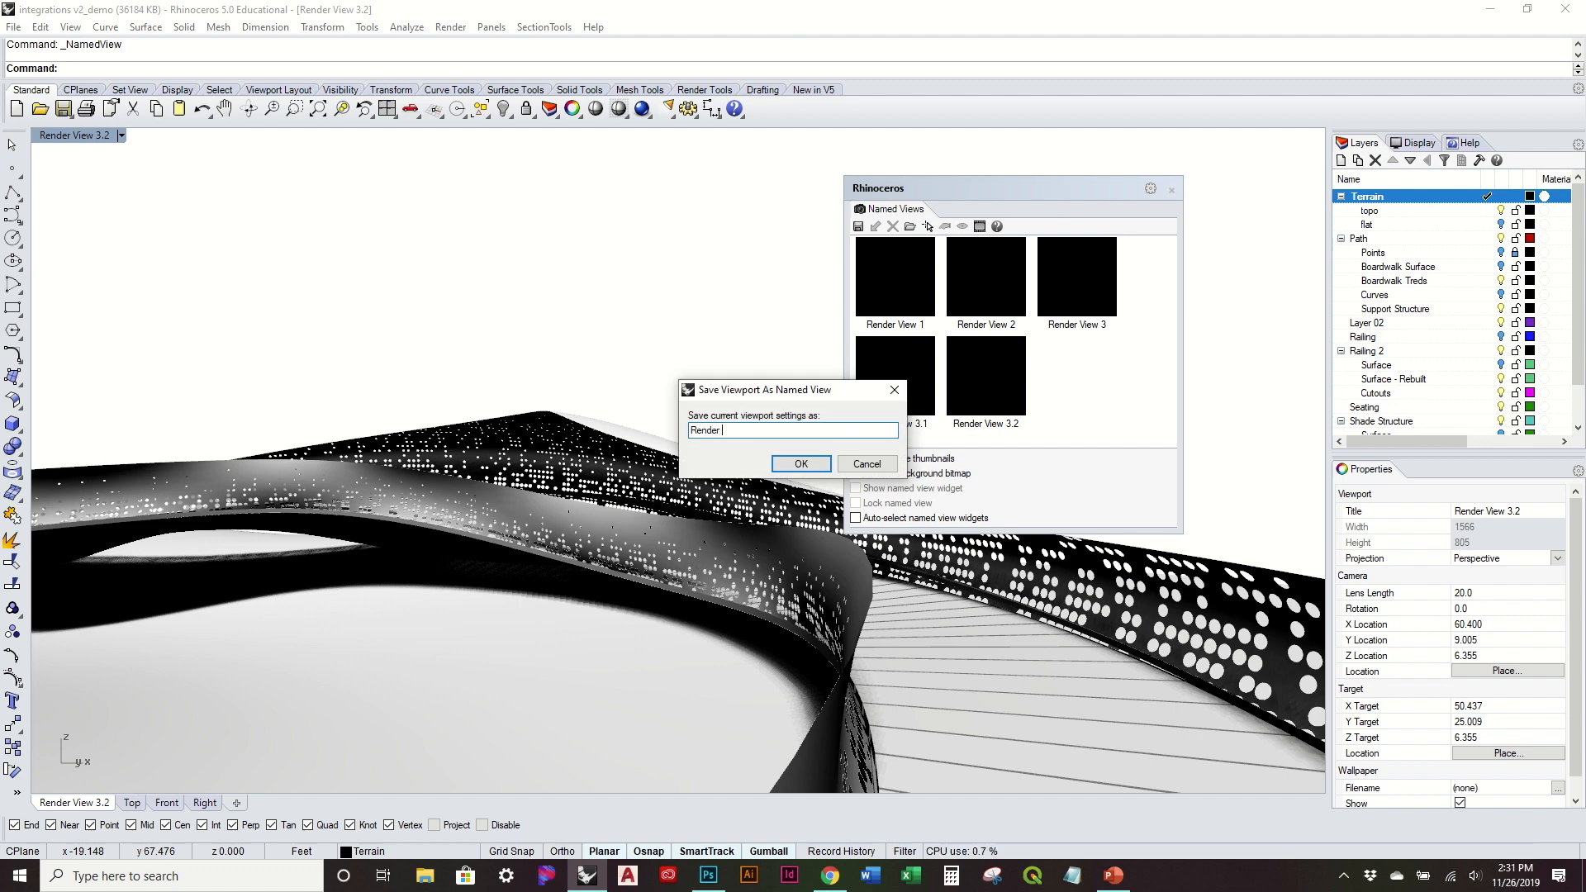
type(" View Demo")
key("Return")
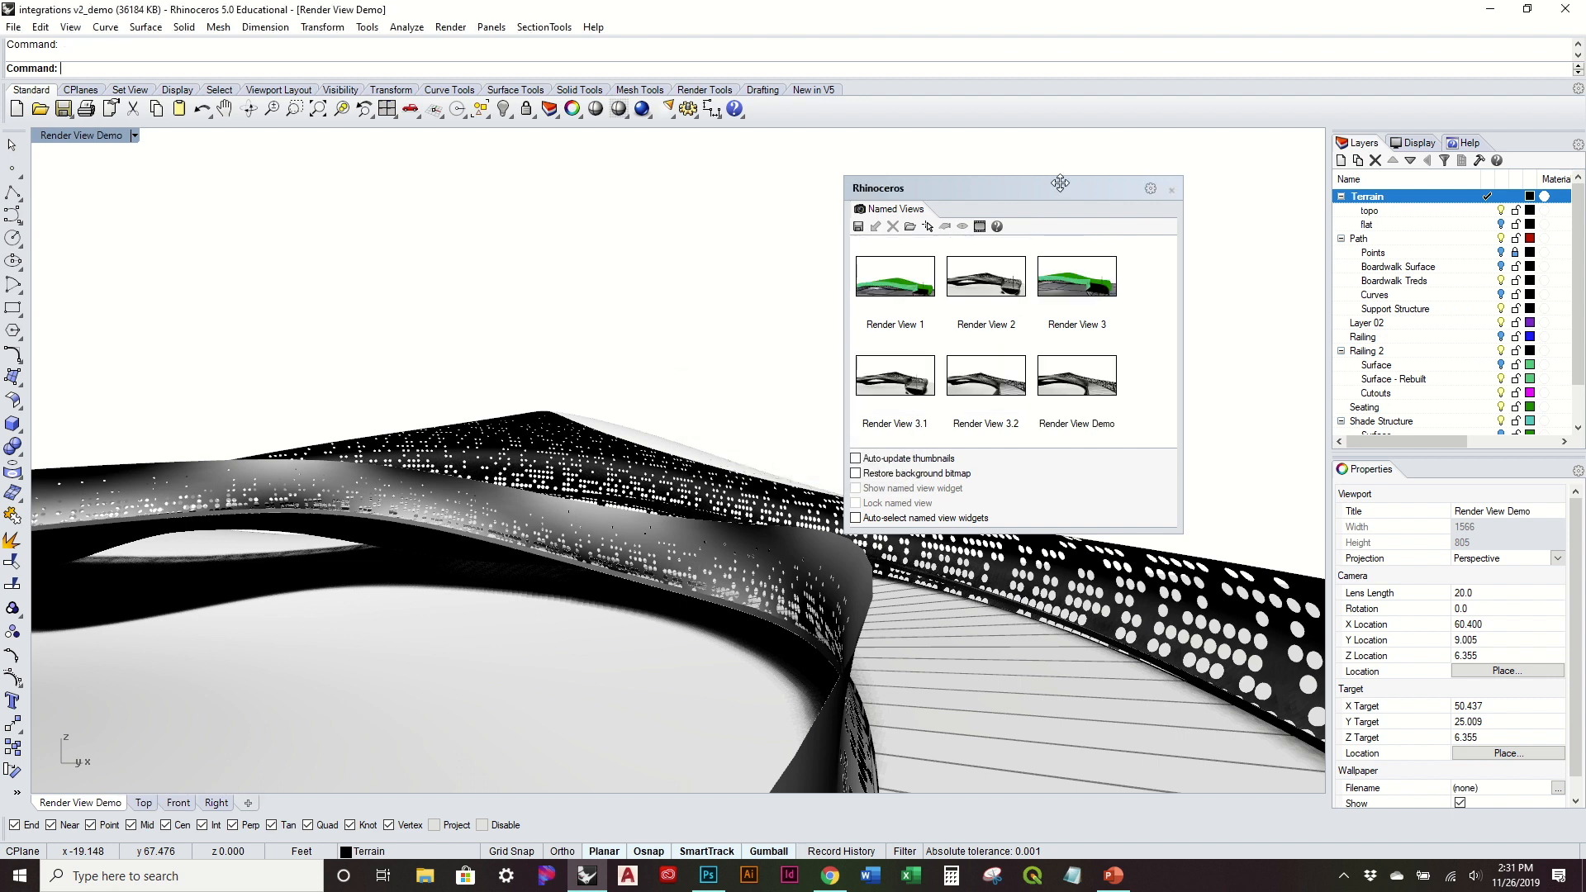
left_click(1172, 192)
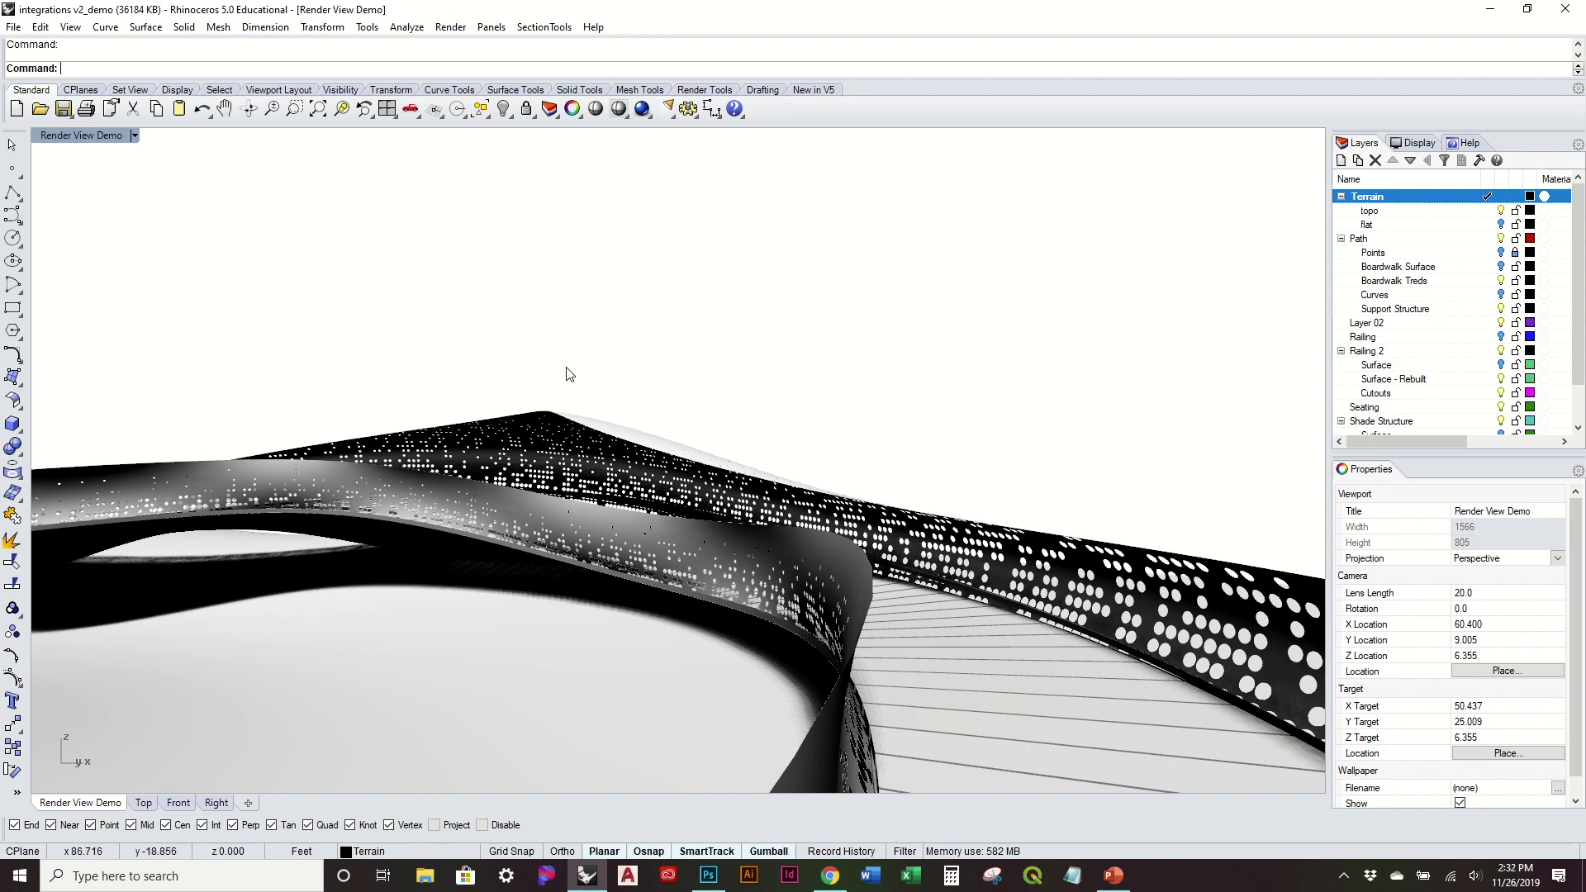
Delete the vertical line standing at the end of the boardwalk
right_click_drag(520, 408, 913, 431)
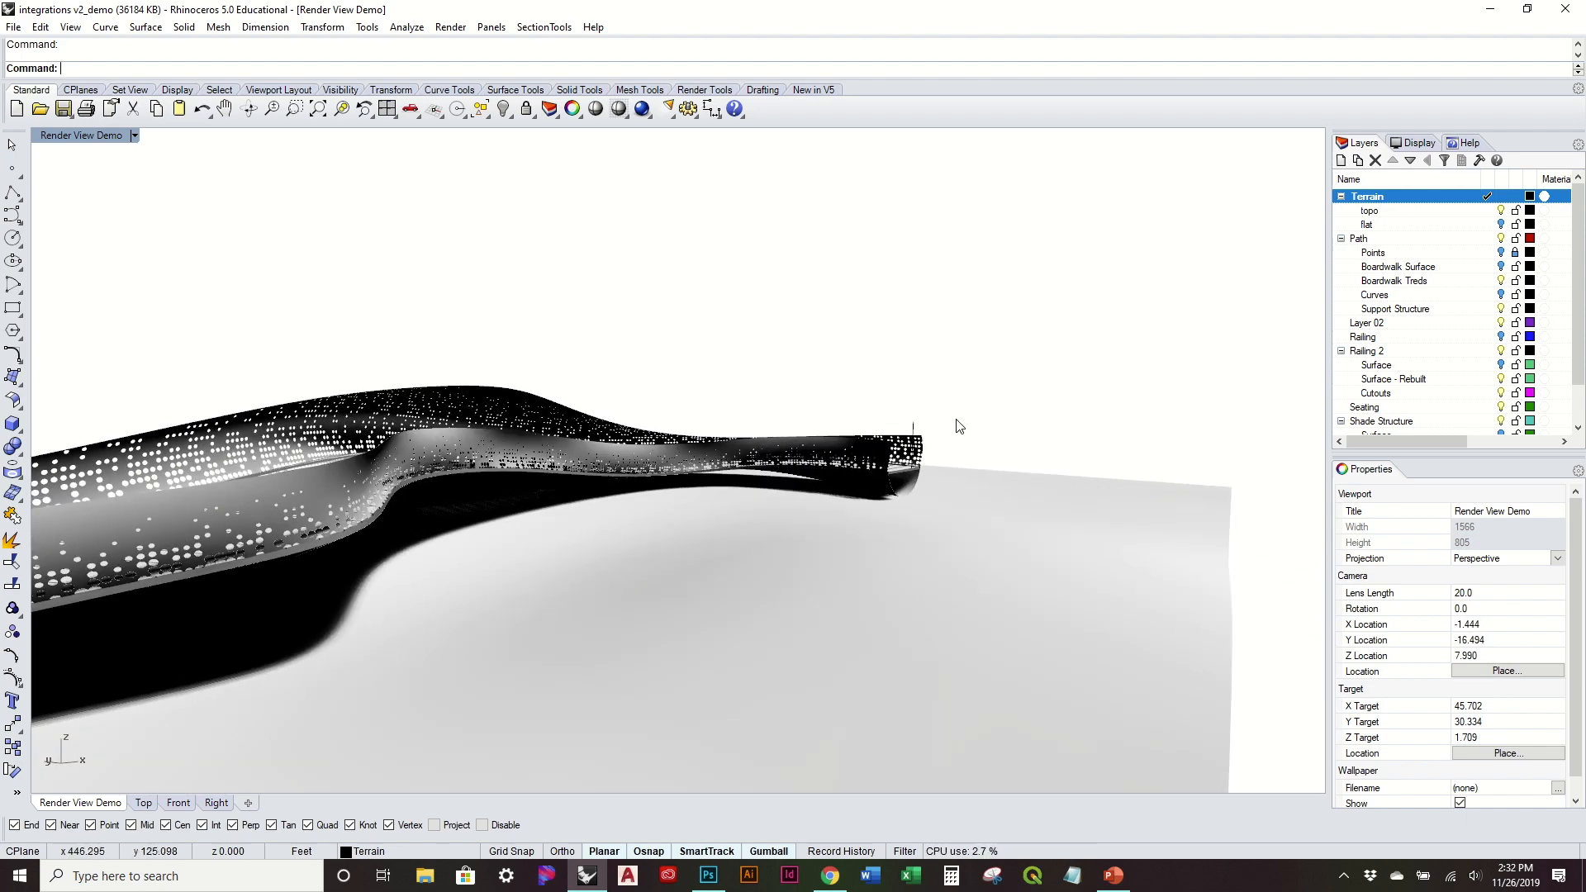
left_click(914, 430)
key("Delete")
Orbit away from the saved composition and restore the named view Render View Demo
right_click_drag(826, 405, 275, 291)
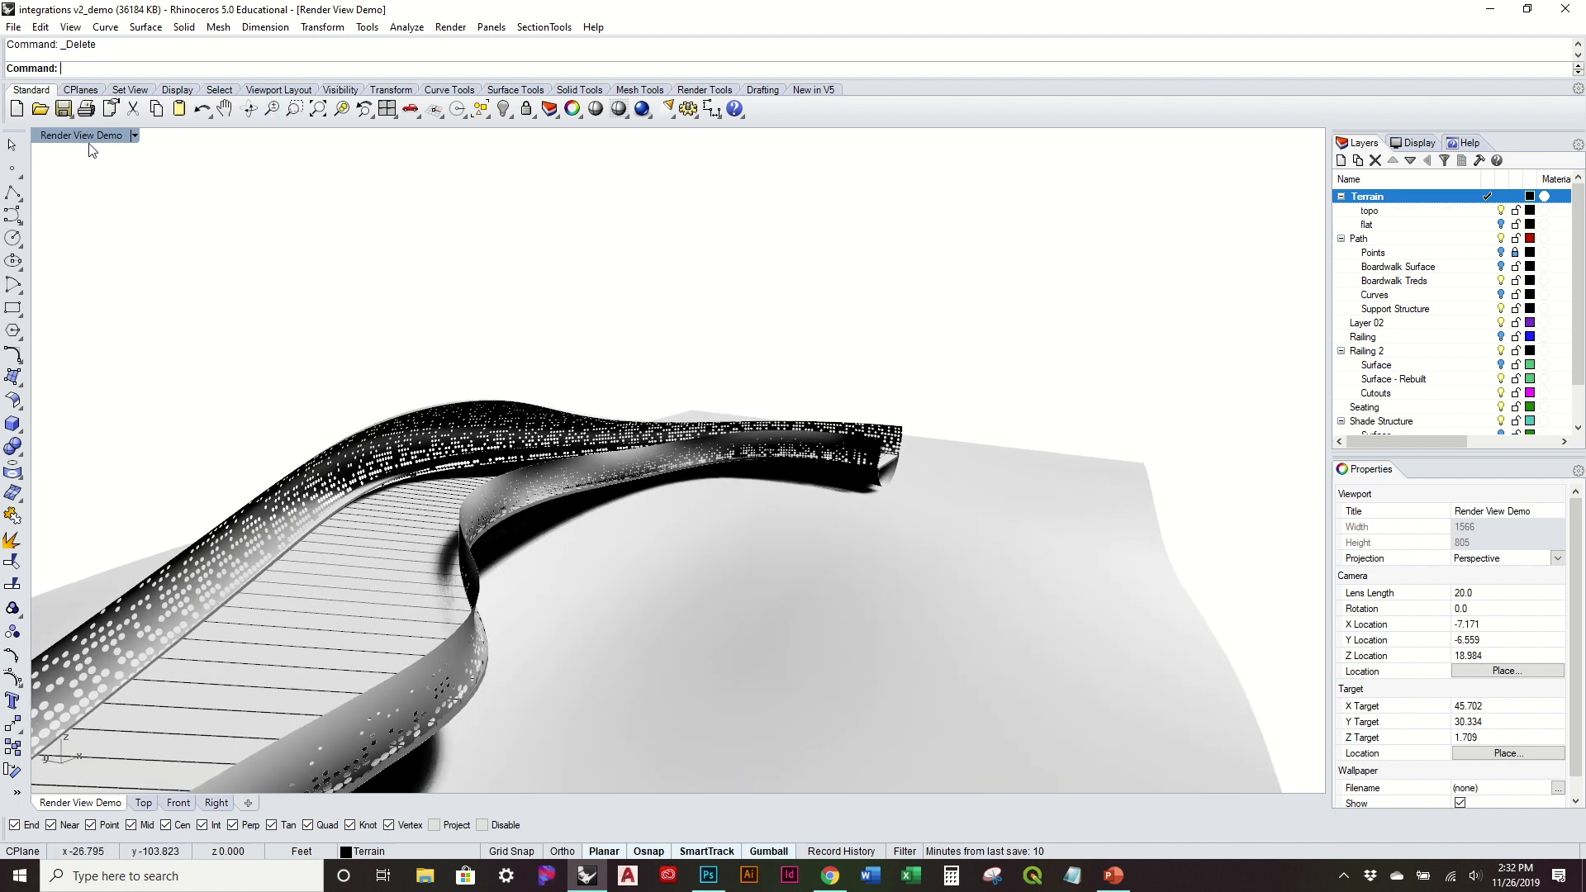
left_click(73, 28)
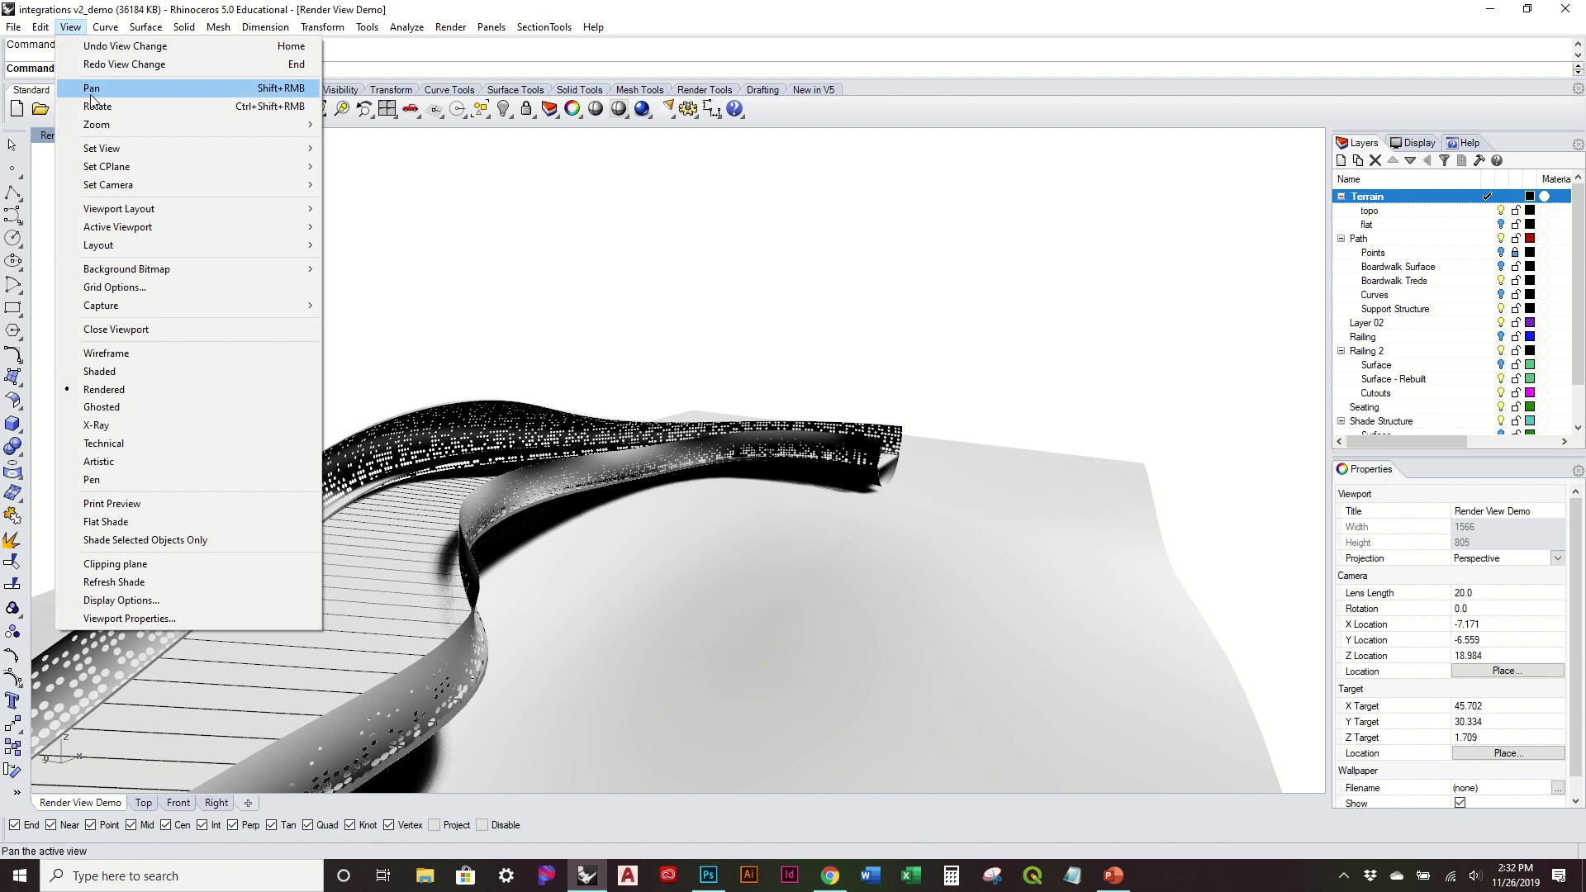
mouse_move(124, 149)
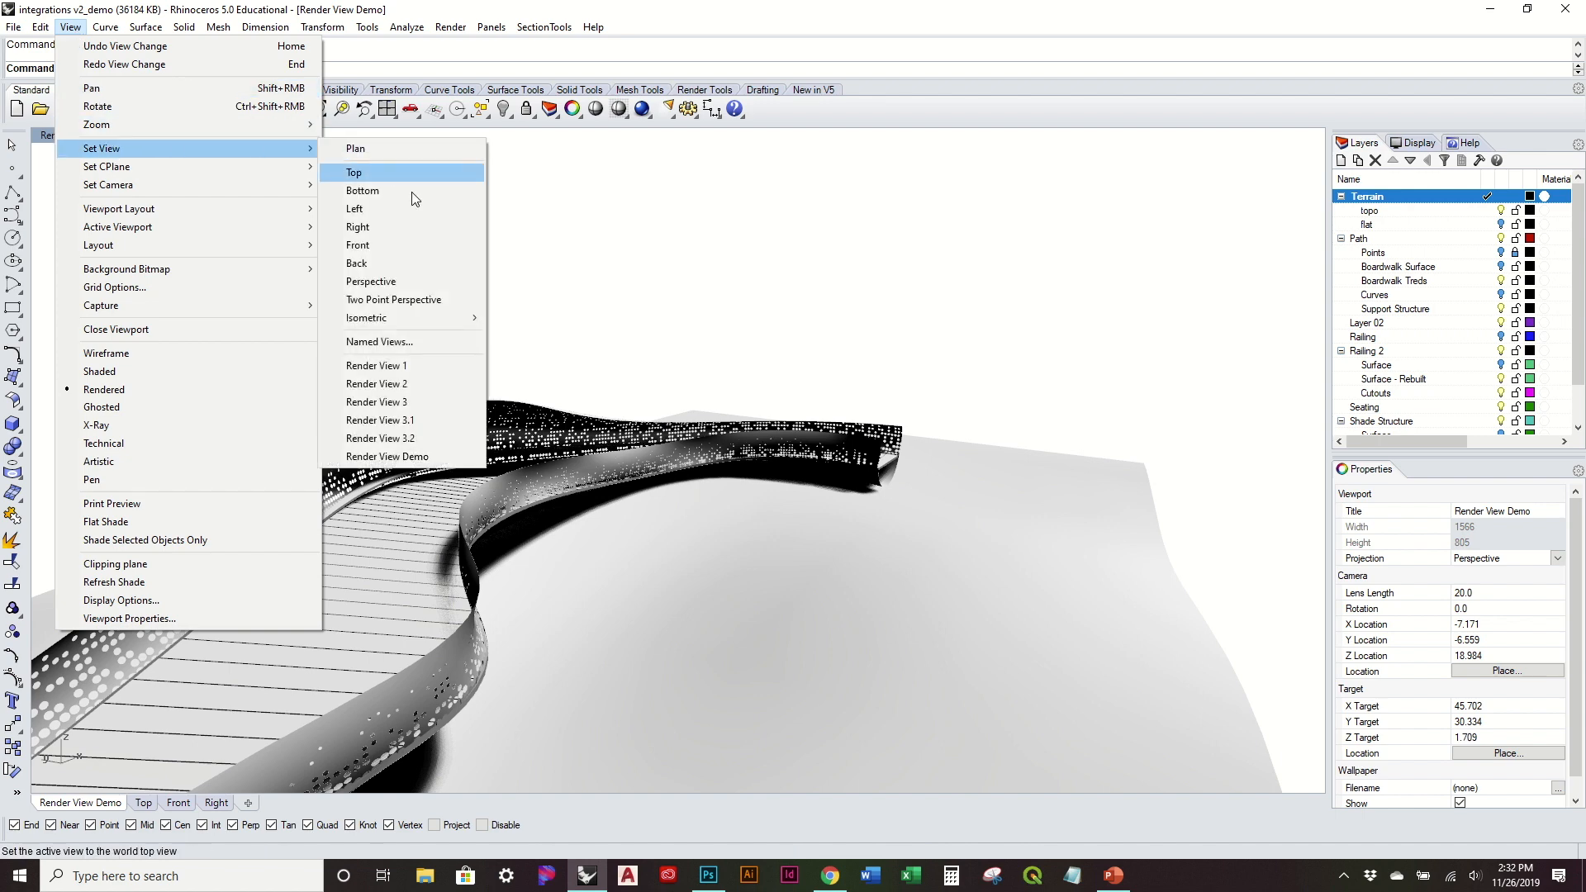
left_click(420, 457)
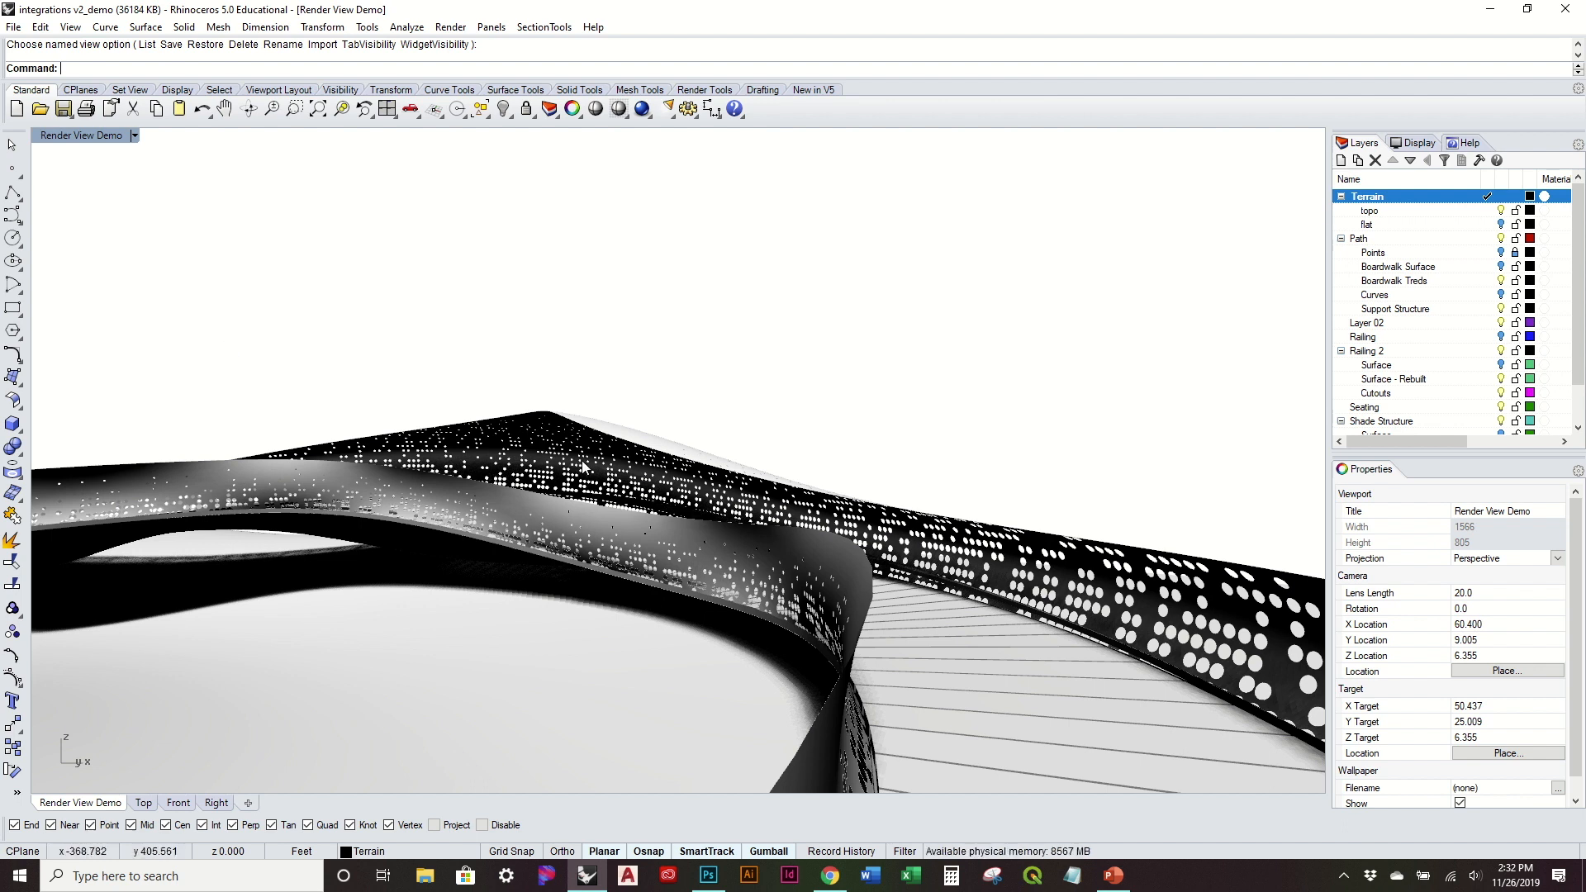
Examine the boardwalk treads and perforated railings from outside the open end and up close along the deck
right_click_drag(810, 379, 924, 368)
scroll(920, 361, "up", 3)
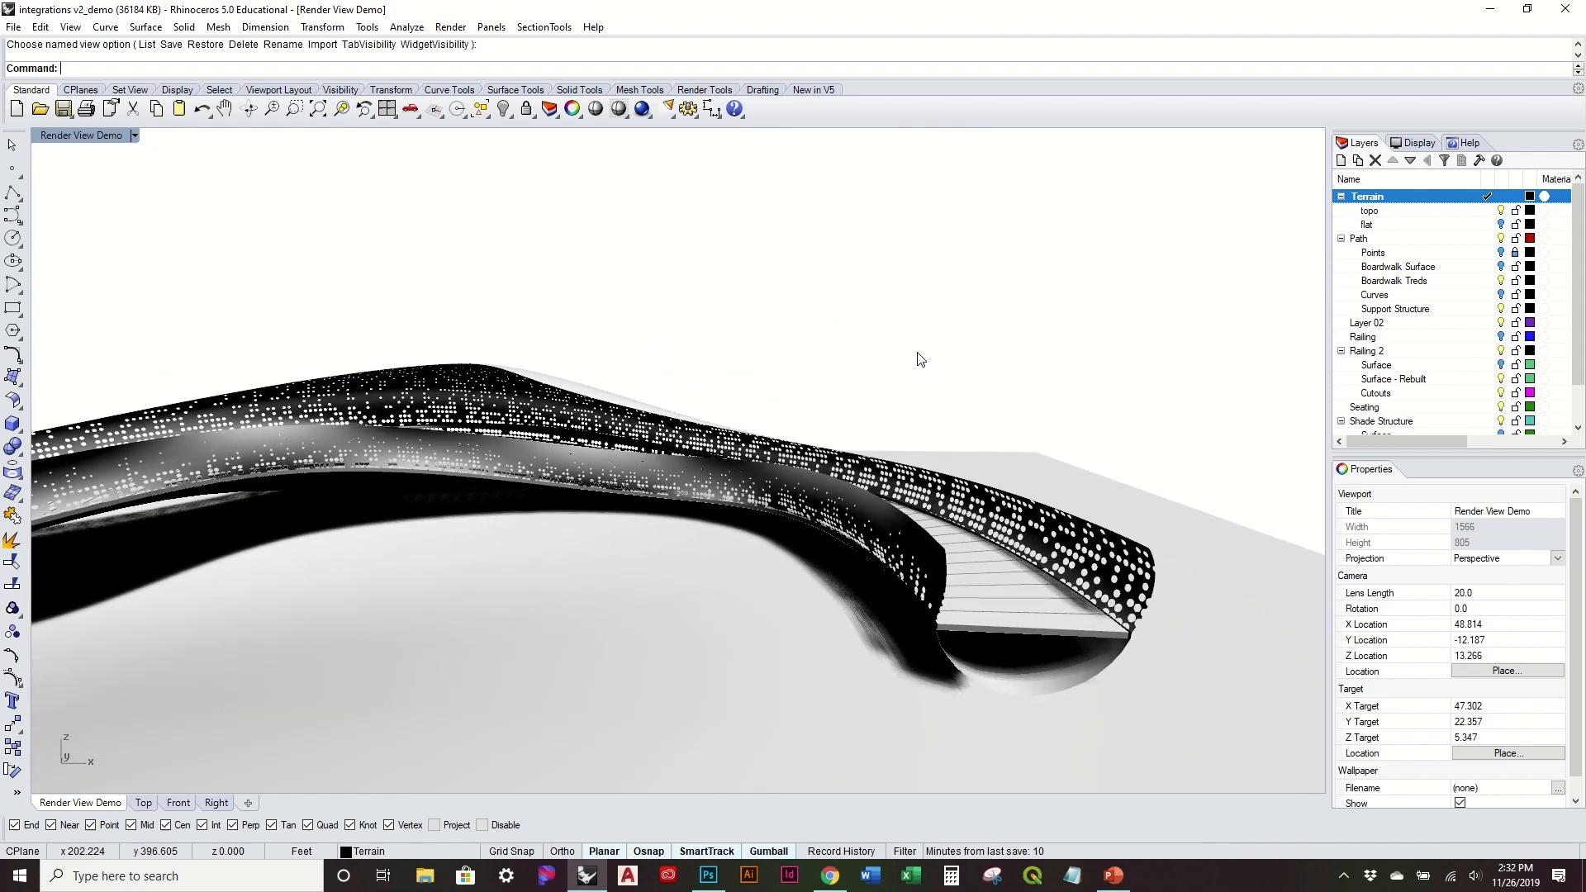
scroll(953, 598, "up", 8)
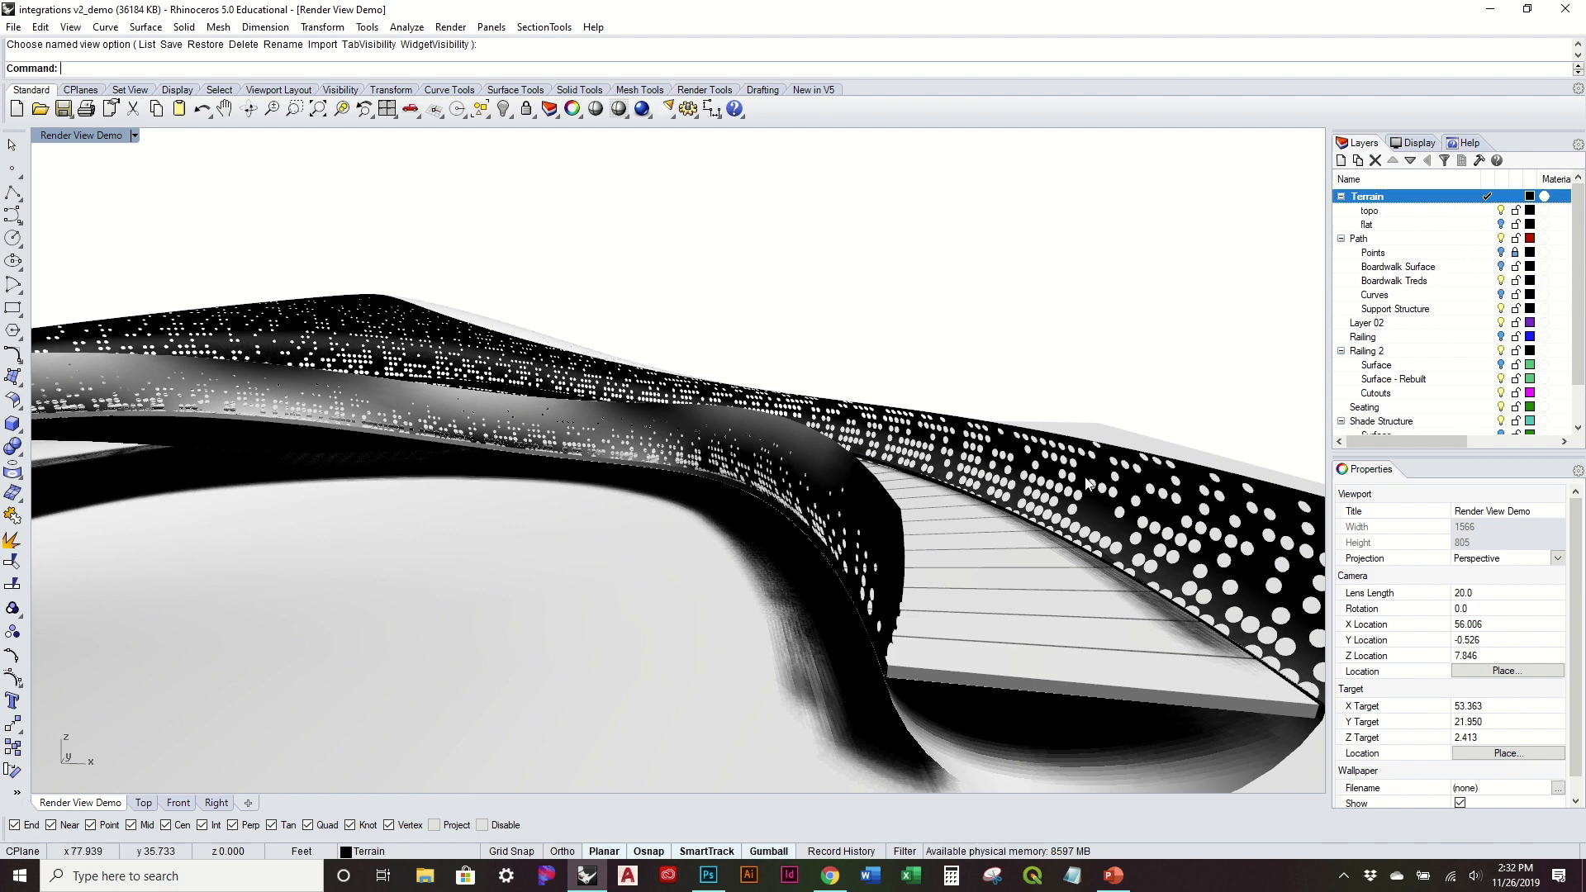
scroll(931, 683, "up", 10)
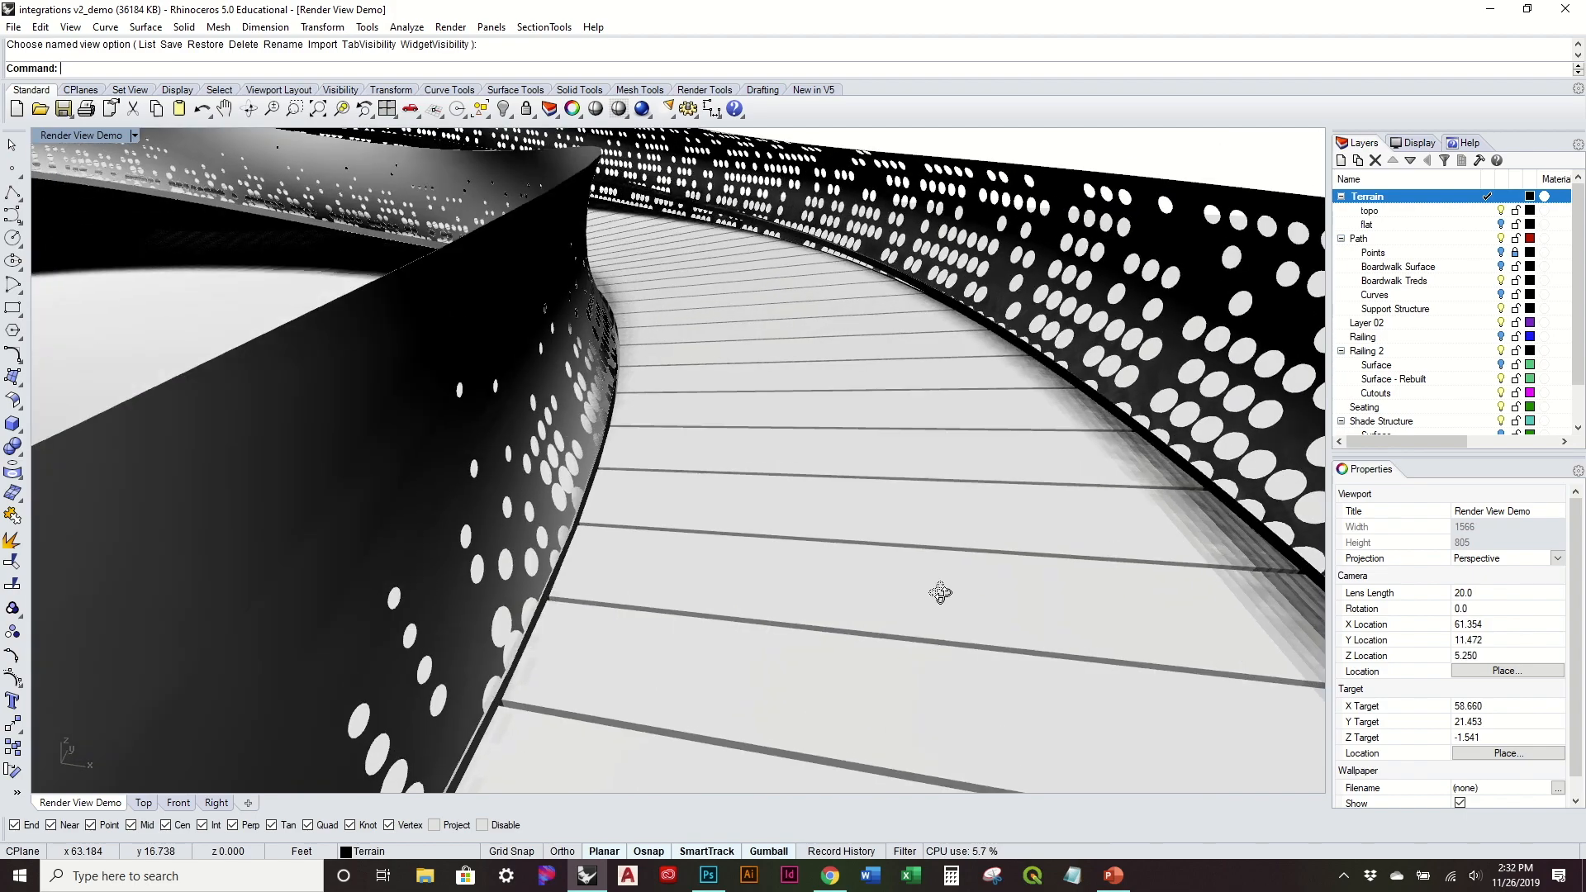
right_click_drag(941, 593, 940, 649)
scroll(936, 562, "down", 4)
right_click_drag(940, 479, 950, 437)
scroll(944, 626, "down", 4)
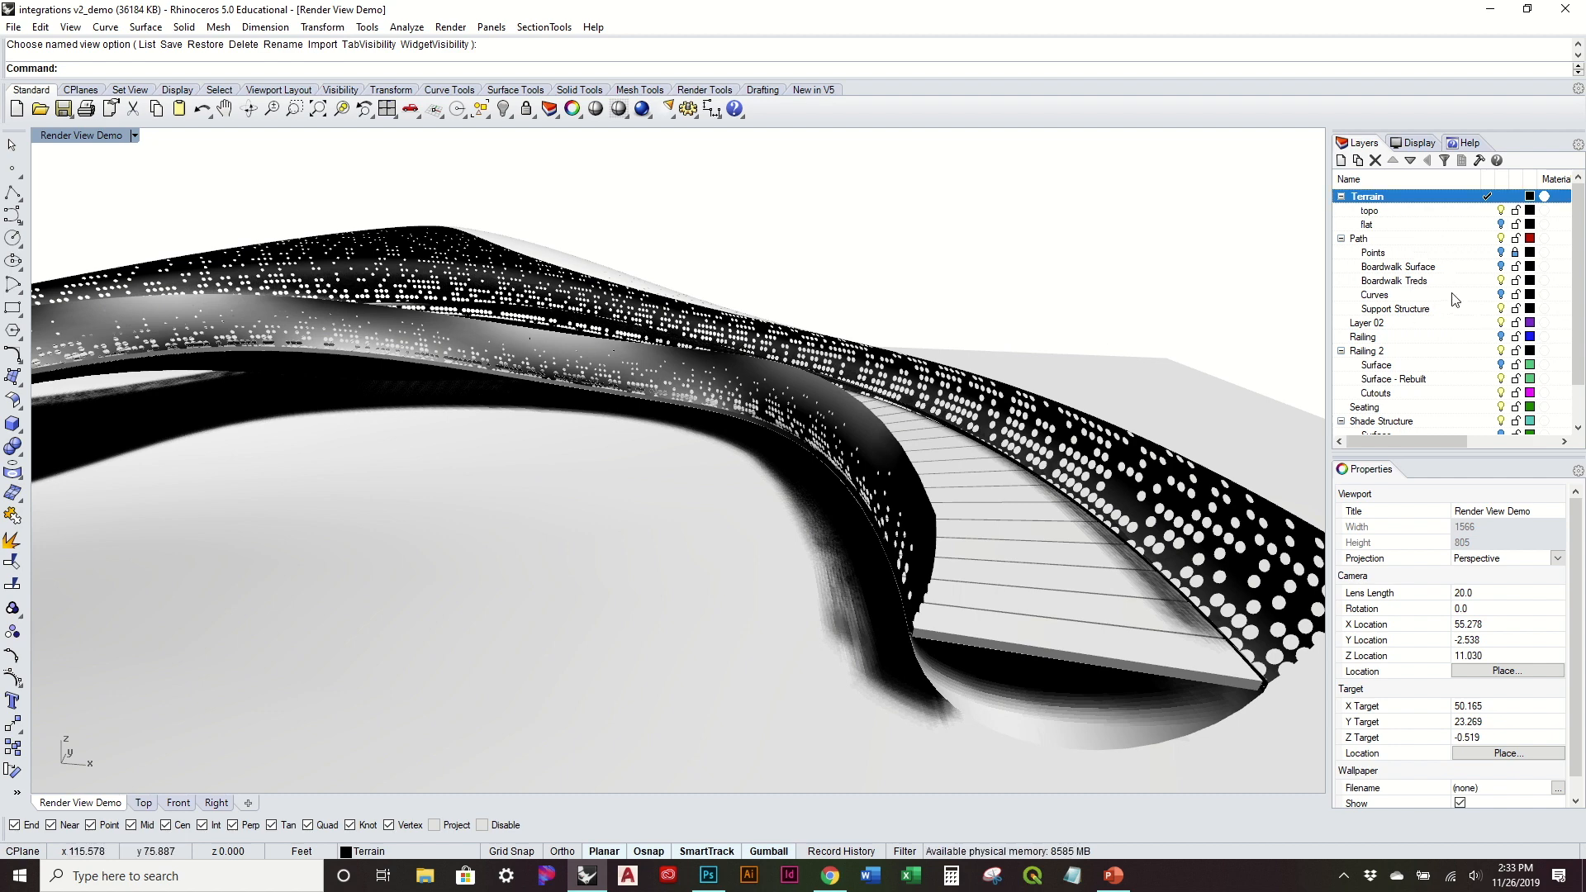
Hide the Boardwalk Treds layer and show the Boardwalk Surface layer in its place
left_click(1501, 281)
left_click(1502, 267)
right_click_drag(1097, 349, 1039, 325)
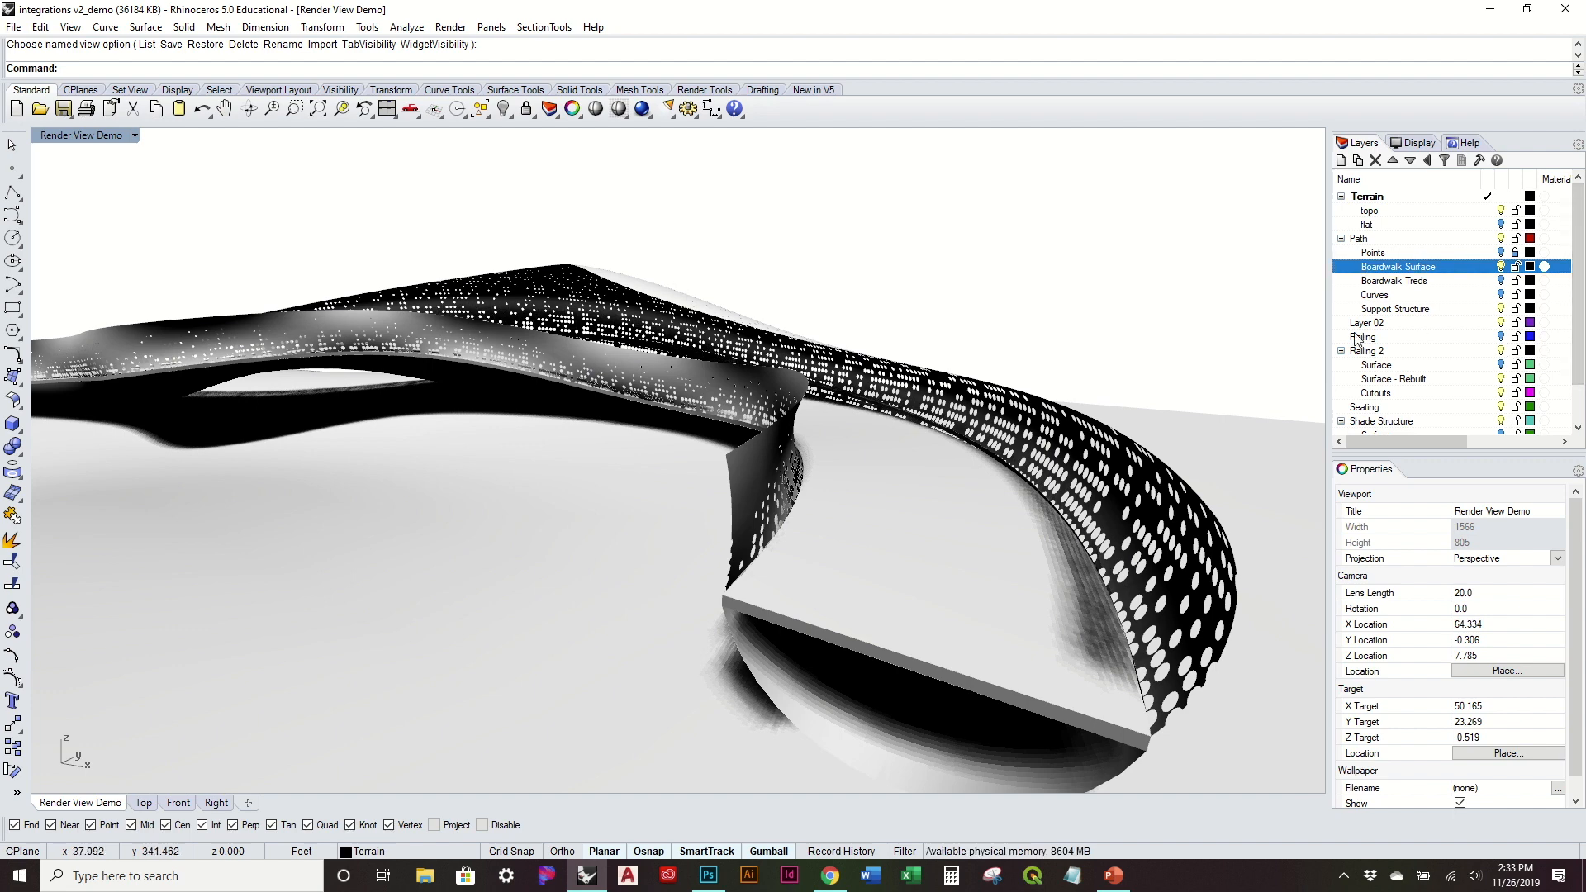
Under both Railing 2 and Shade Structure, show the Surface layer and hide the Surface - Rebuilt layer
left_click(1501, 365)
left_click(1502, 380)
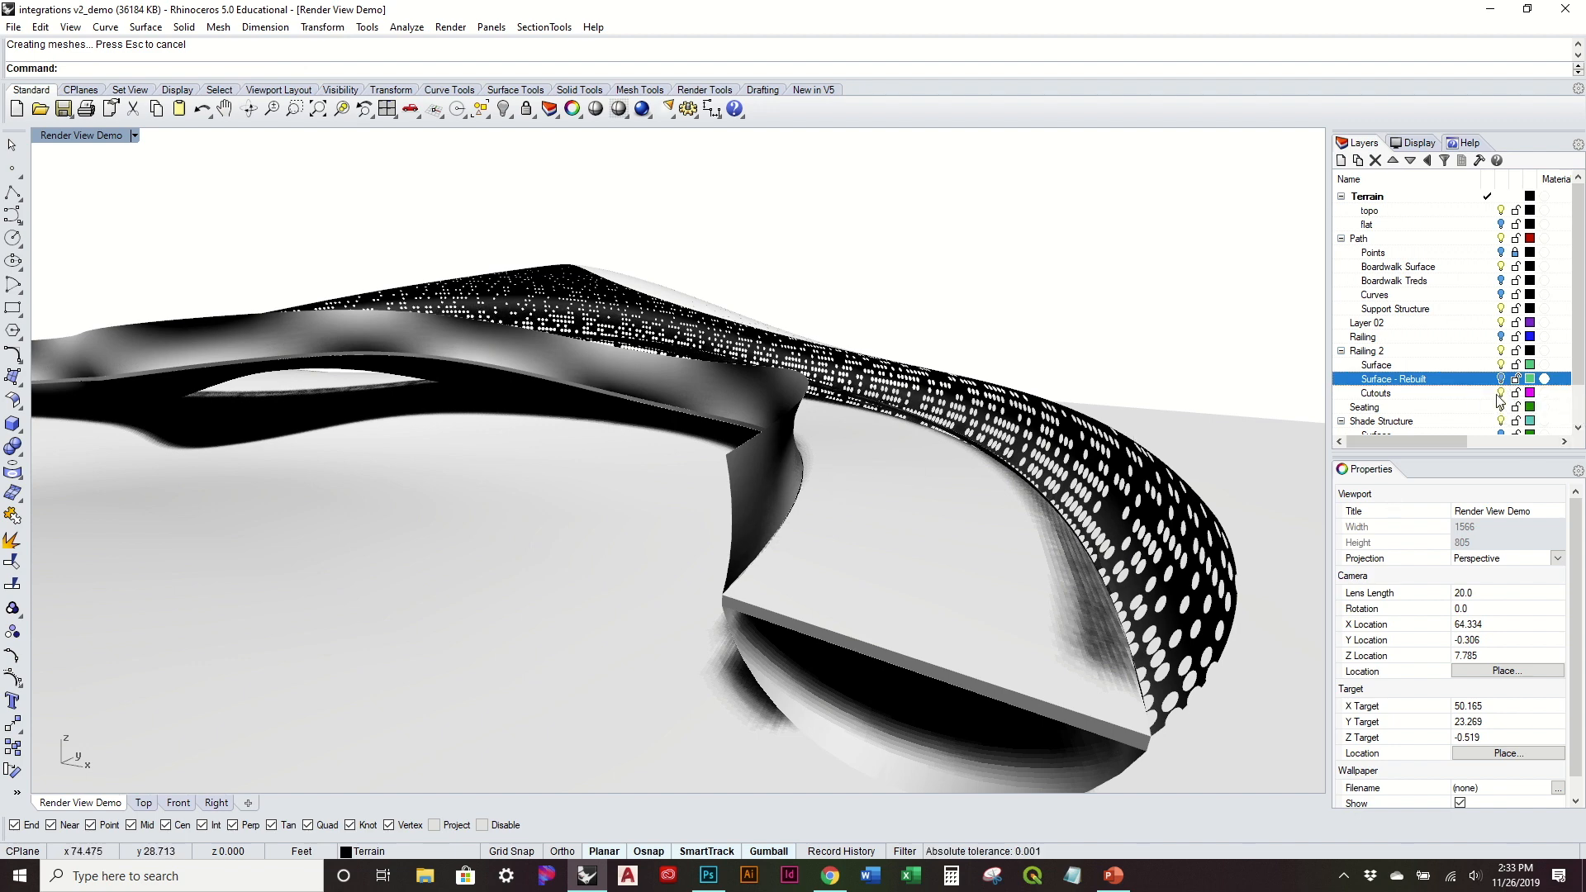
left_click(739, 468)
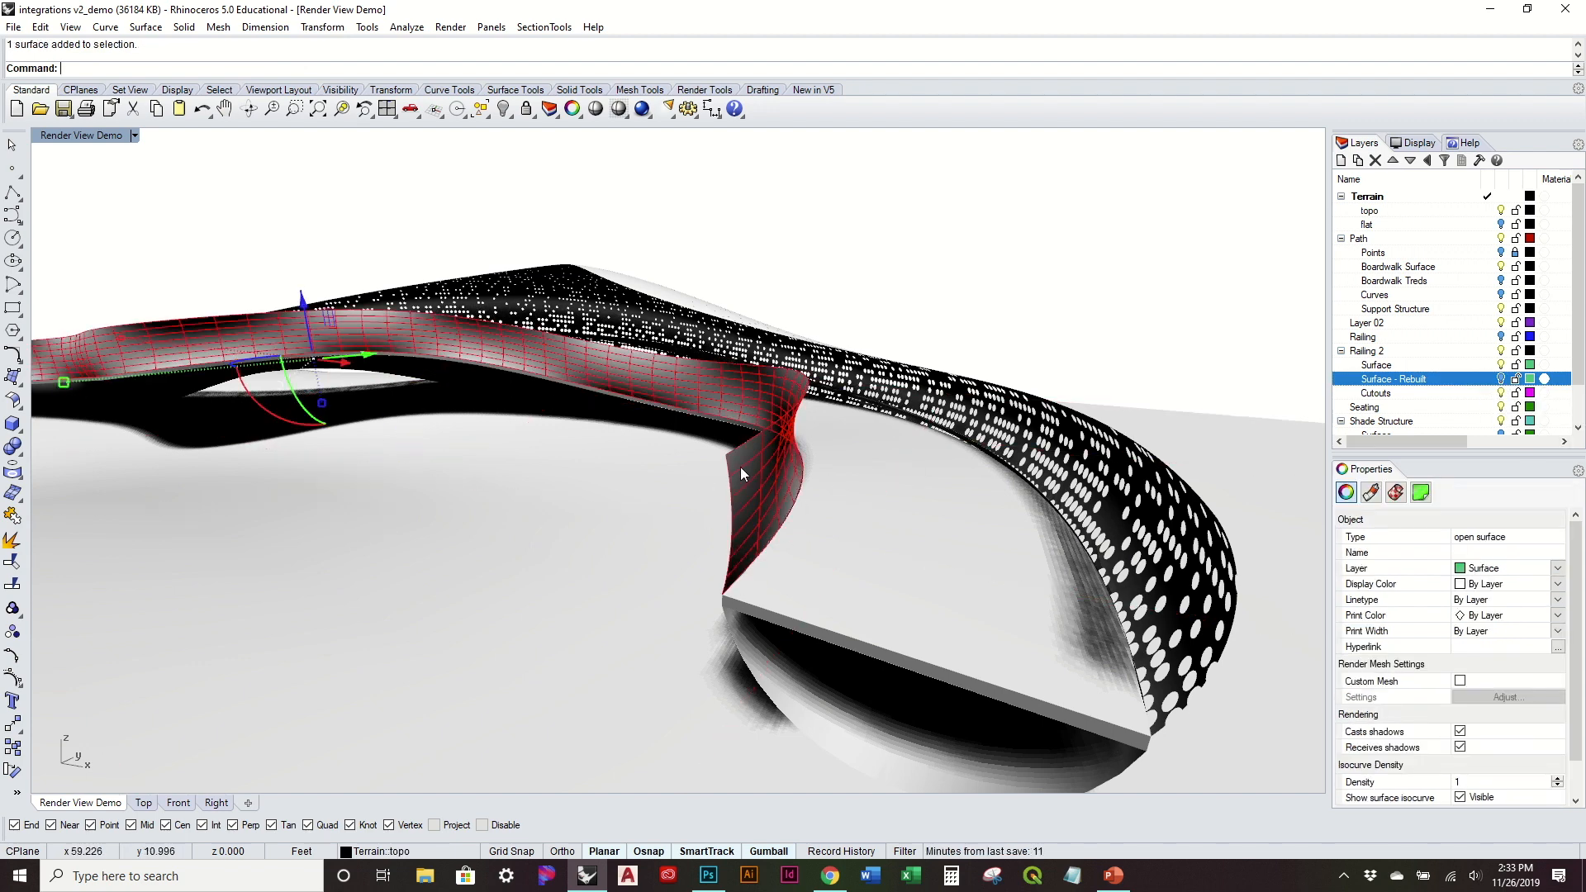
left_click(1121, 225)
scroll(1460, 343, "down", 1)
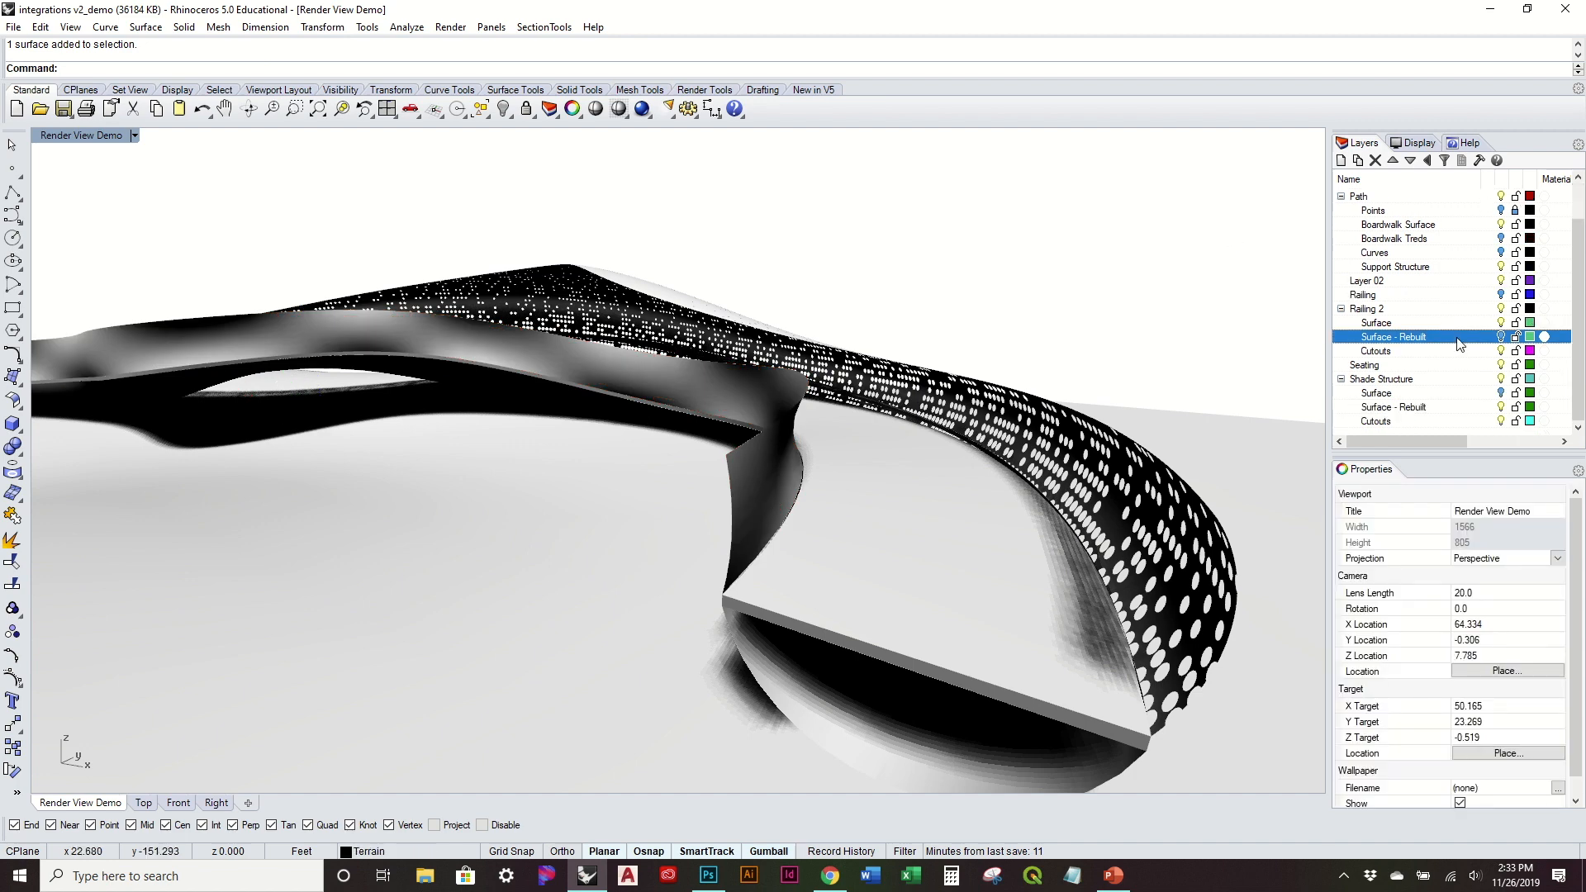
left_click(1501, 393)
left_click(1502, 408)
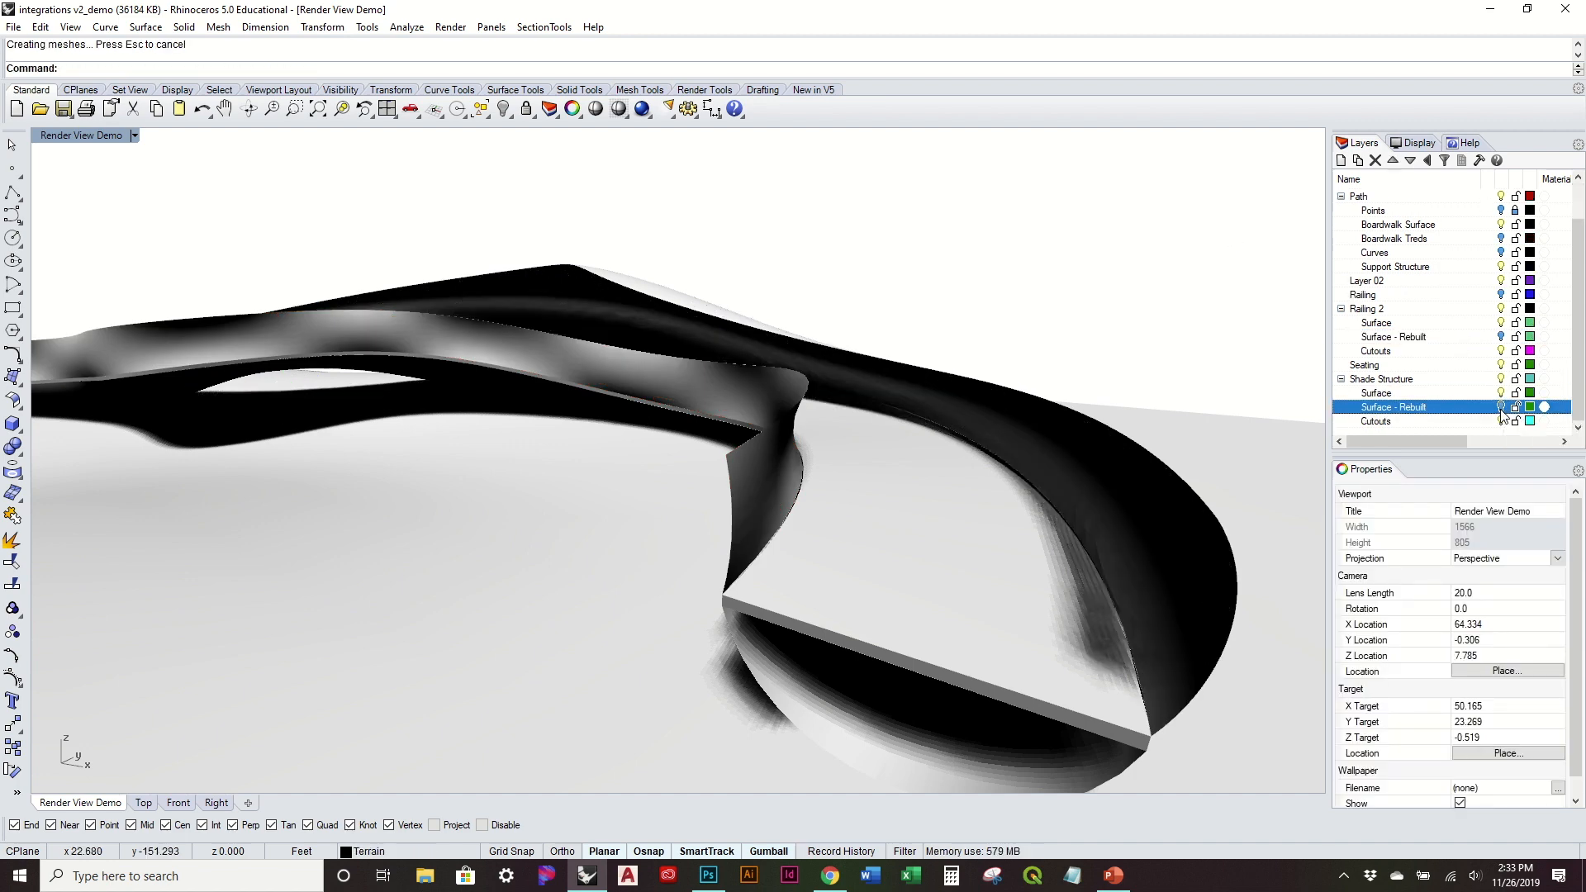
Select the front railing surface and delete its existing box texture mapping
right_click_drag(1043, 426, 927, 513)
scroll(860, 385, "up", 8)
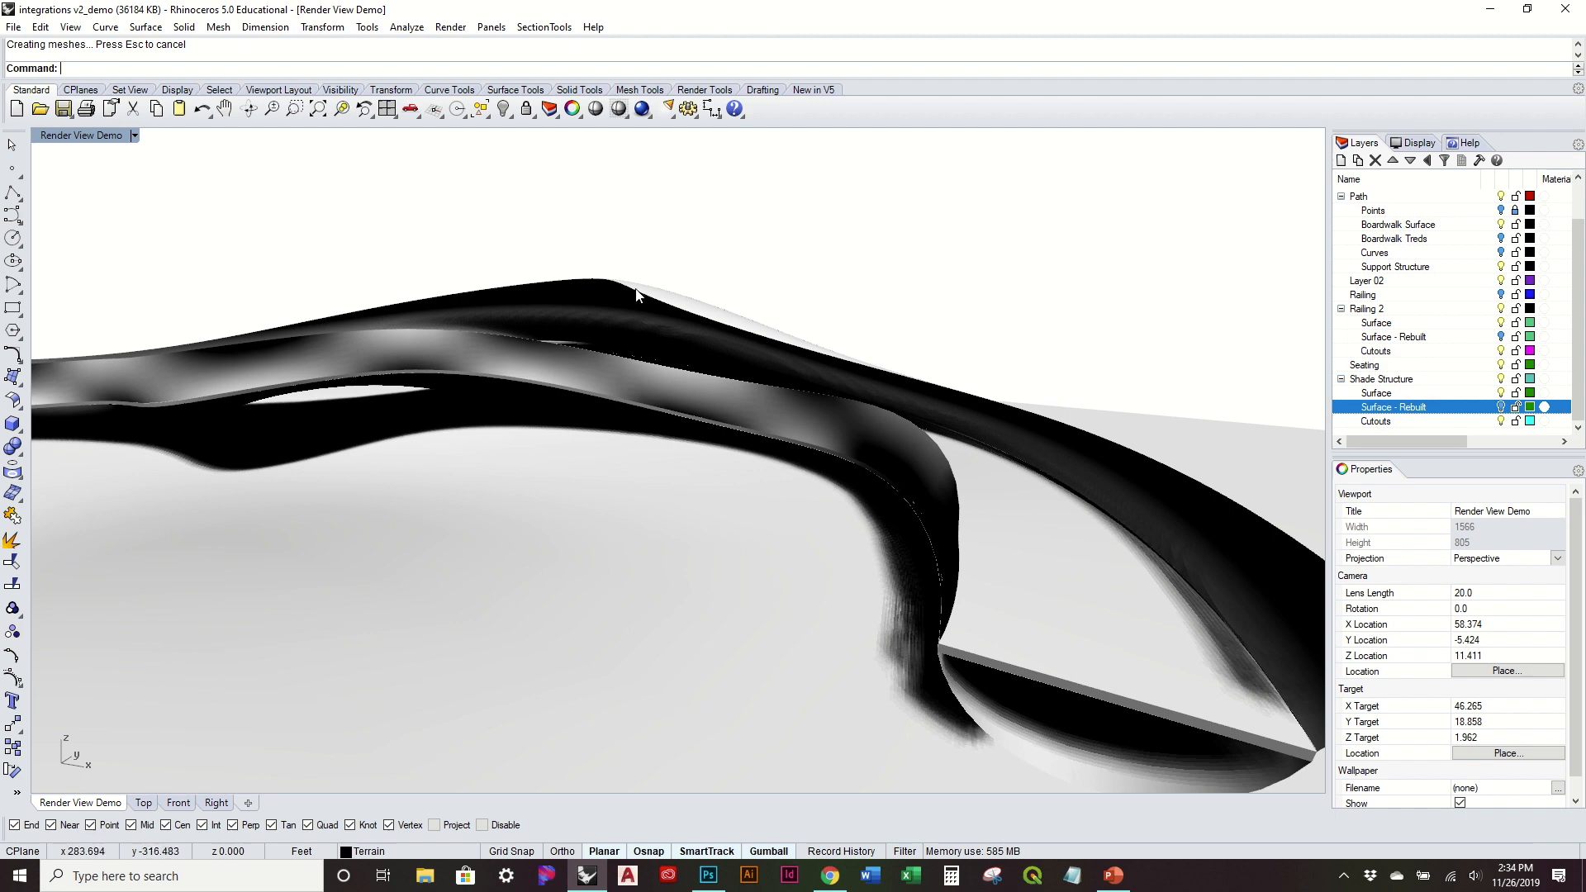
left_click(850, 419)
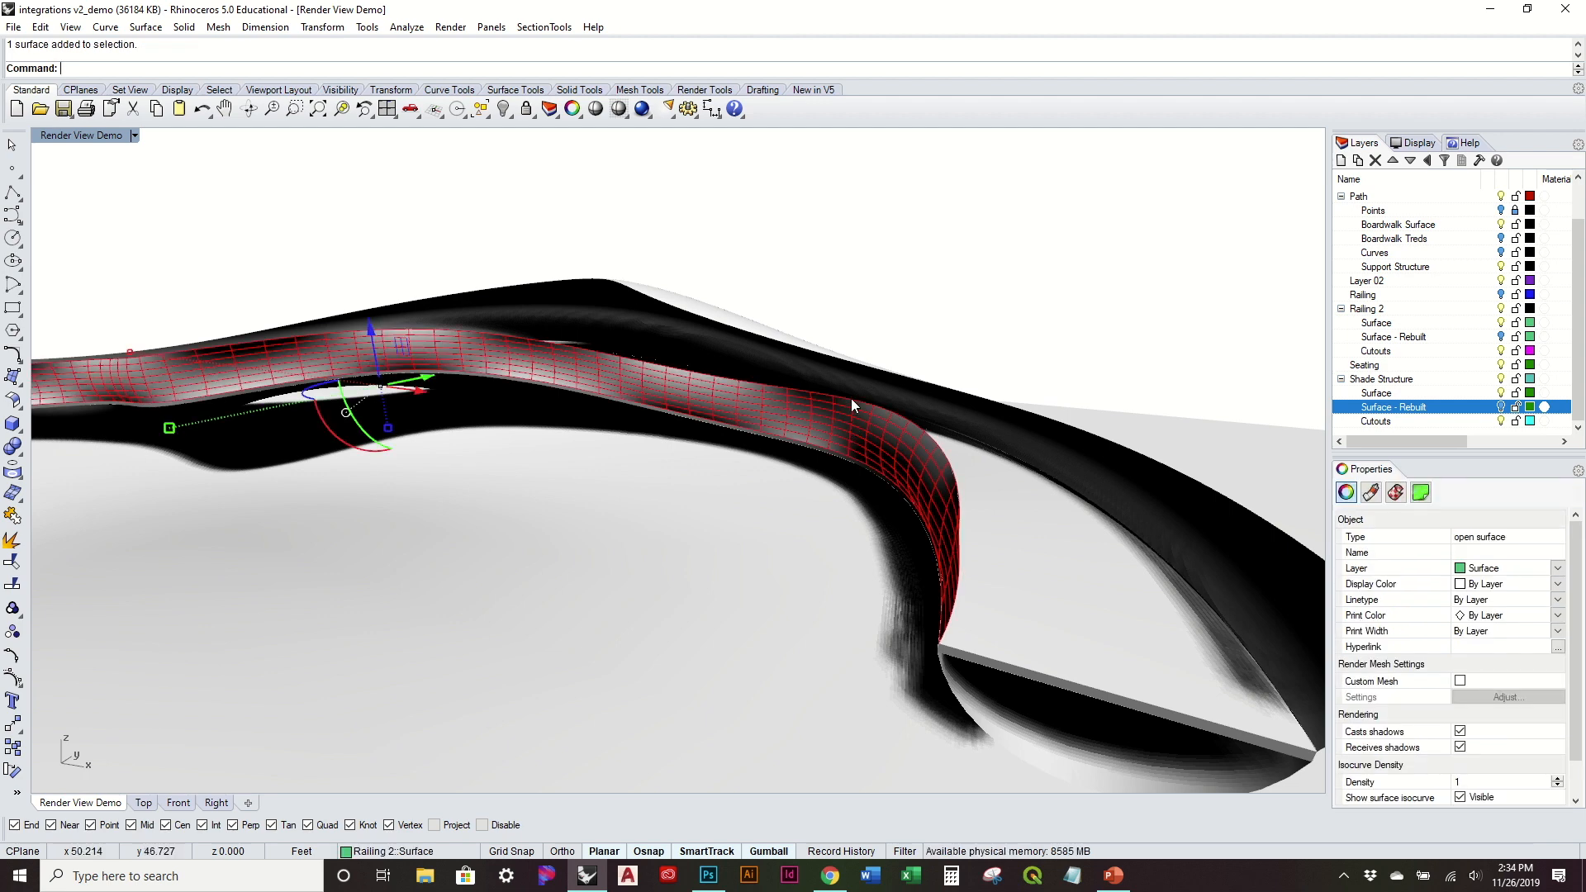
right_click_drag(859, 431, 809, 386)
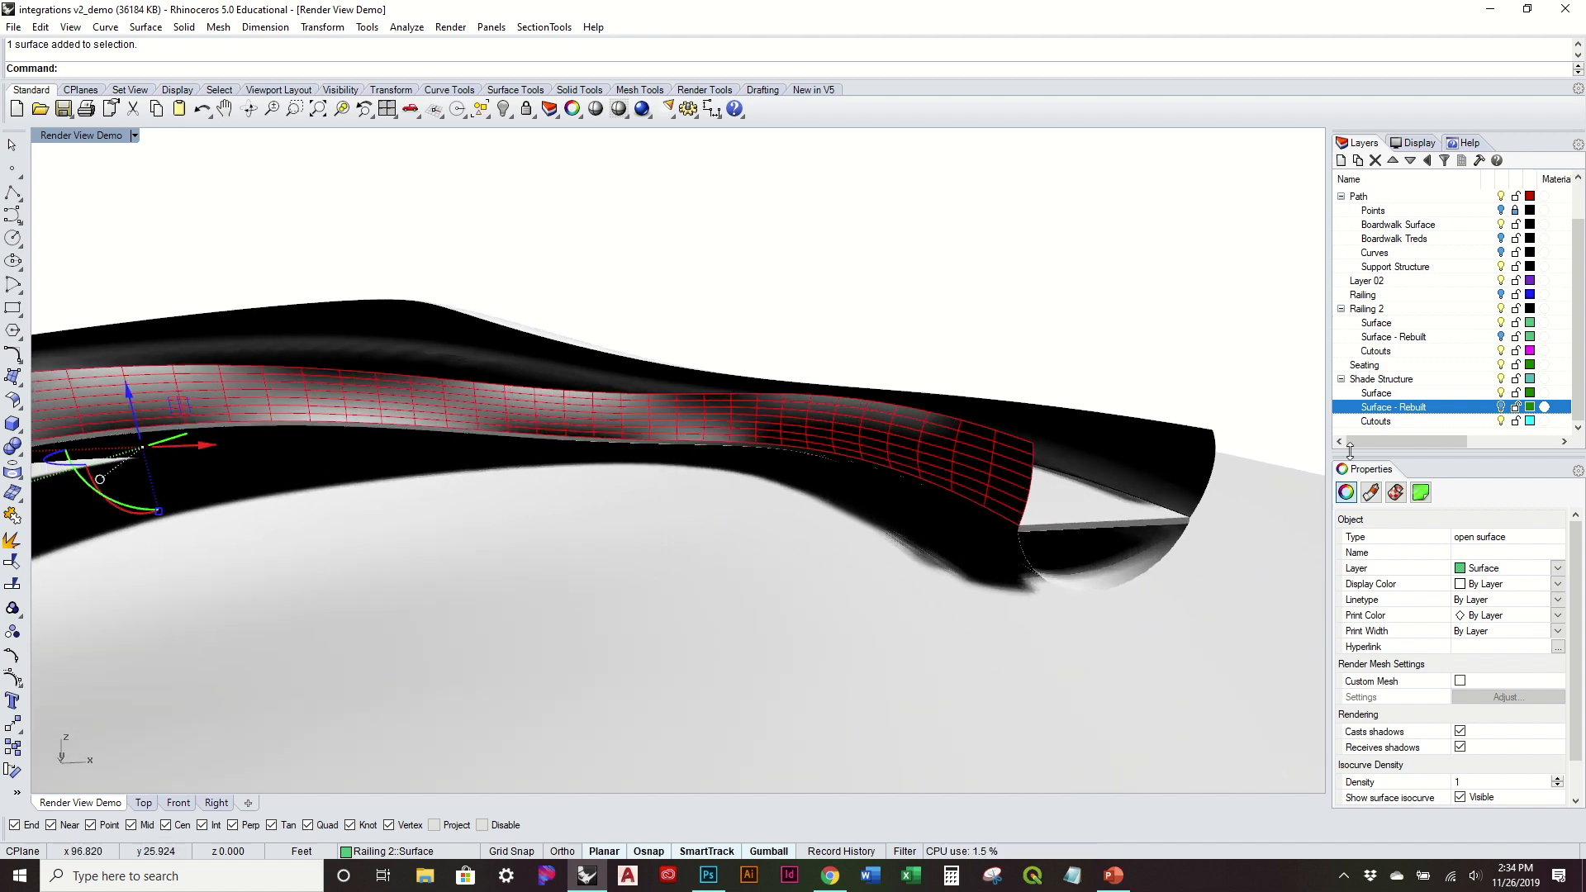
left_click(1370, 492)
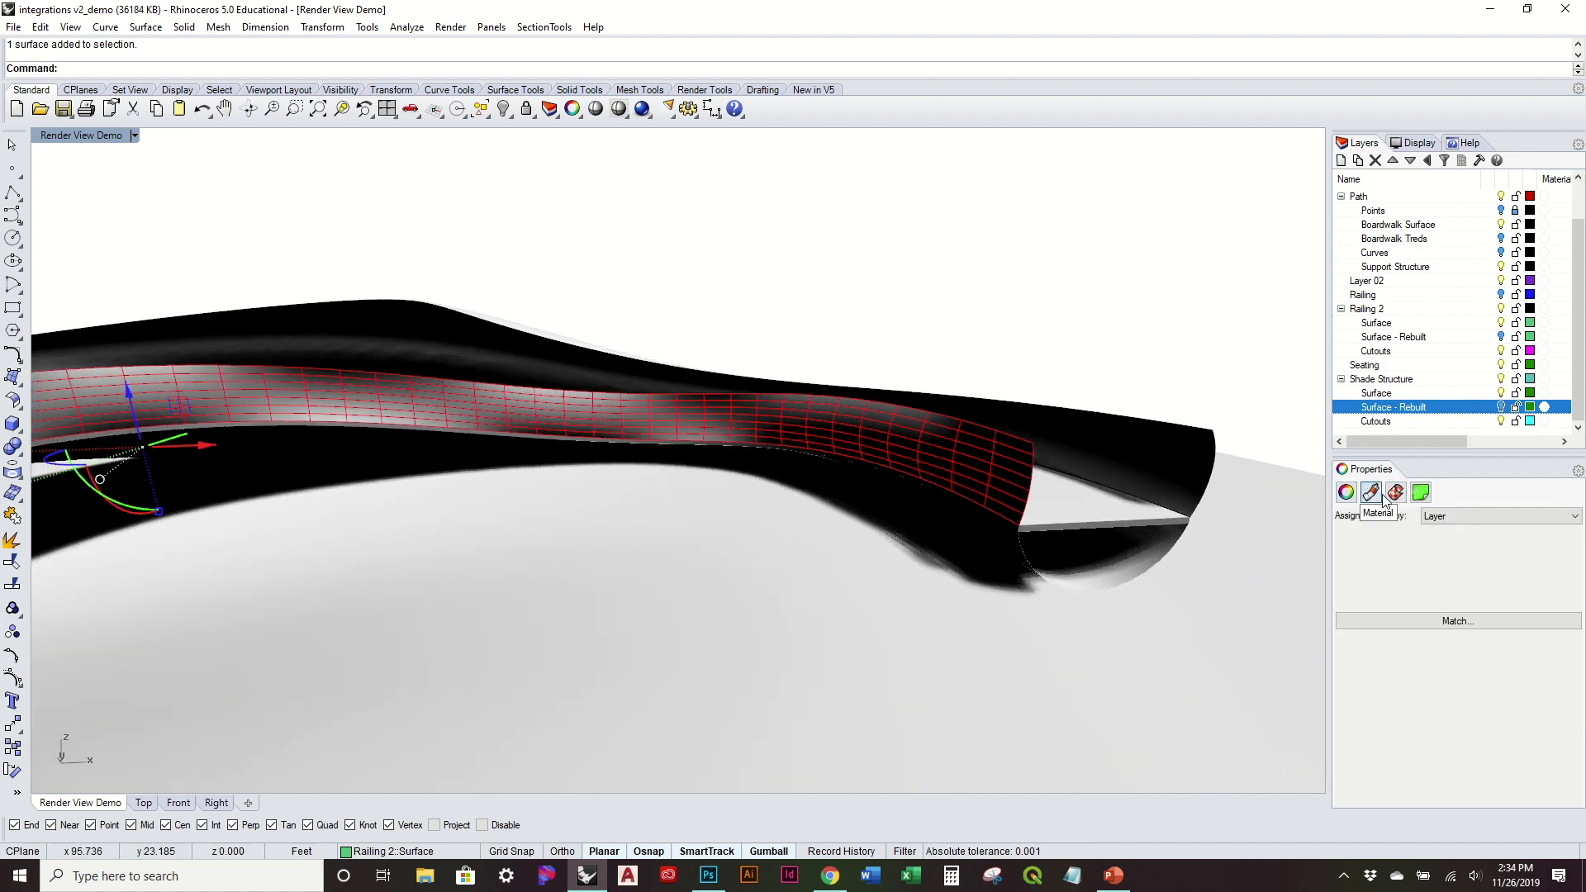
left_click(1396, 492)
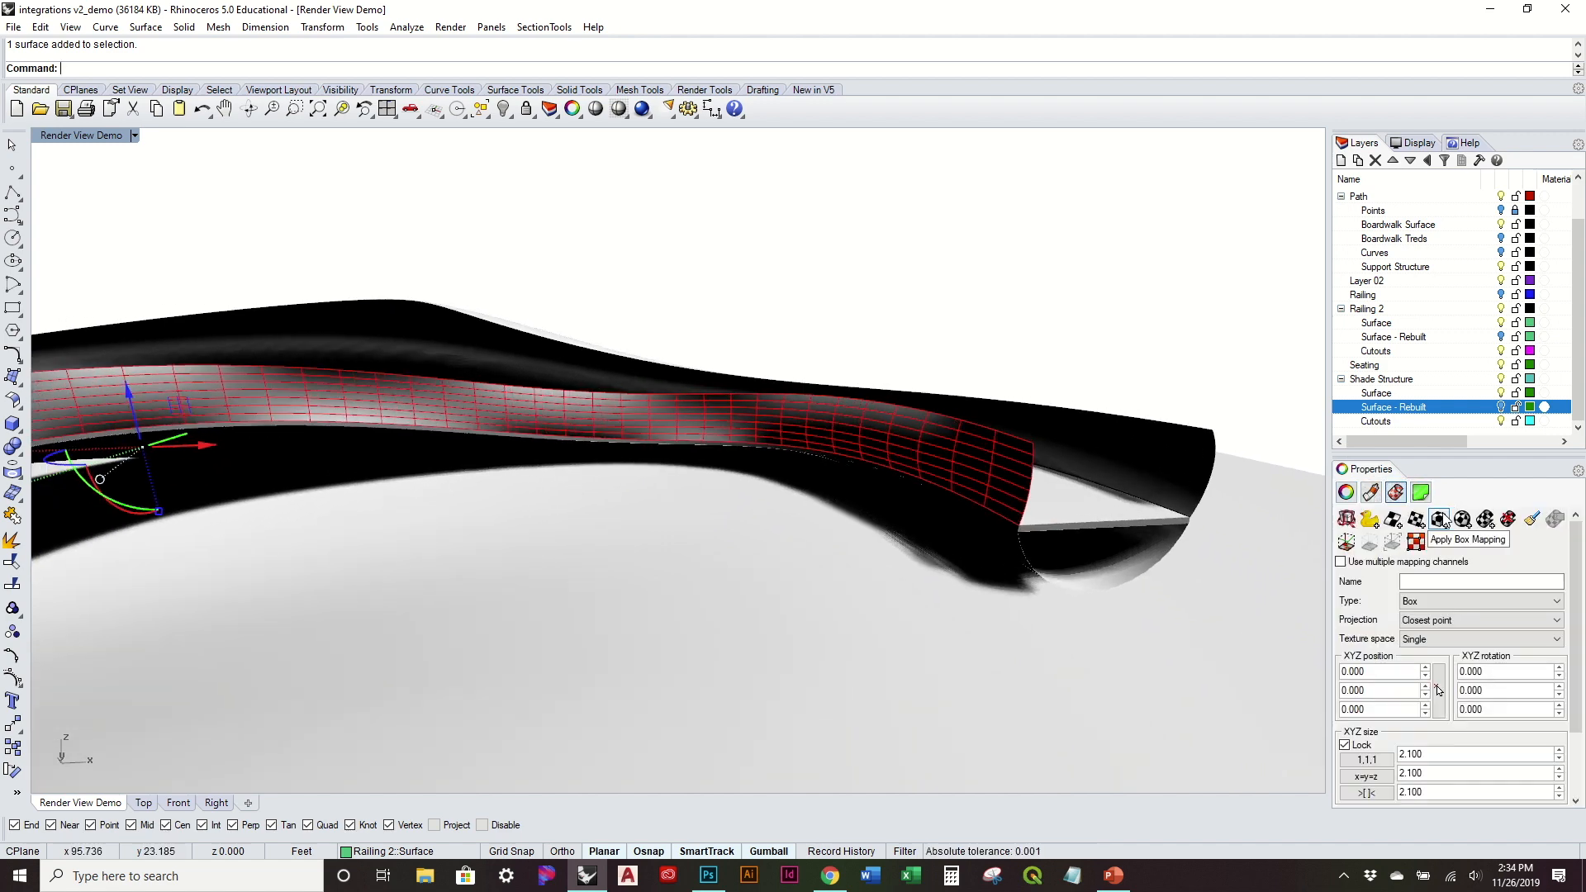
left_click(1508, 519)
right_click_drag(1084, 432, 1033, 449)
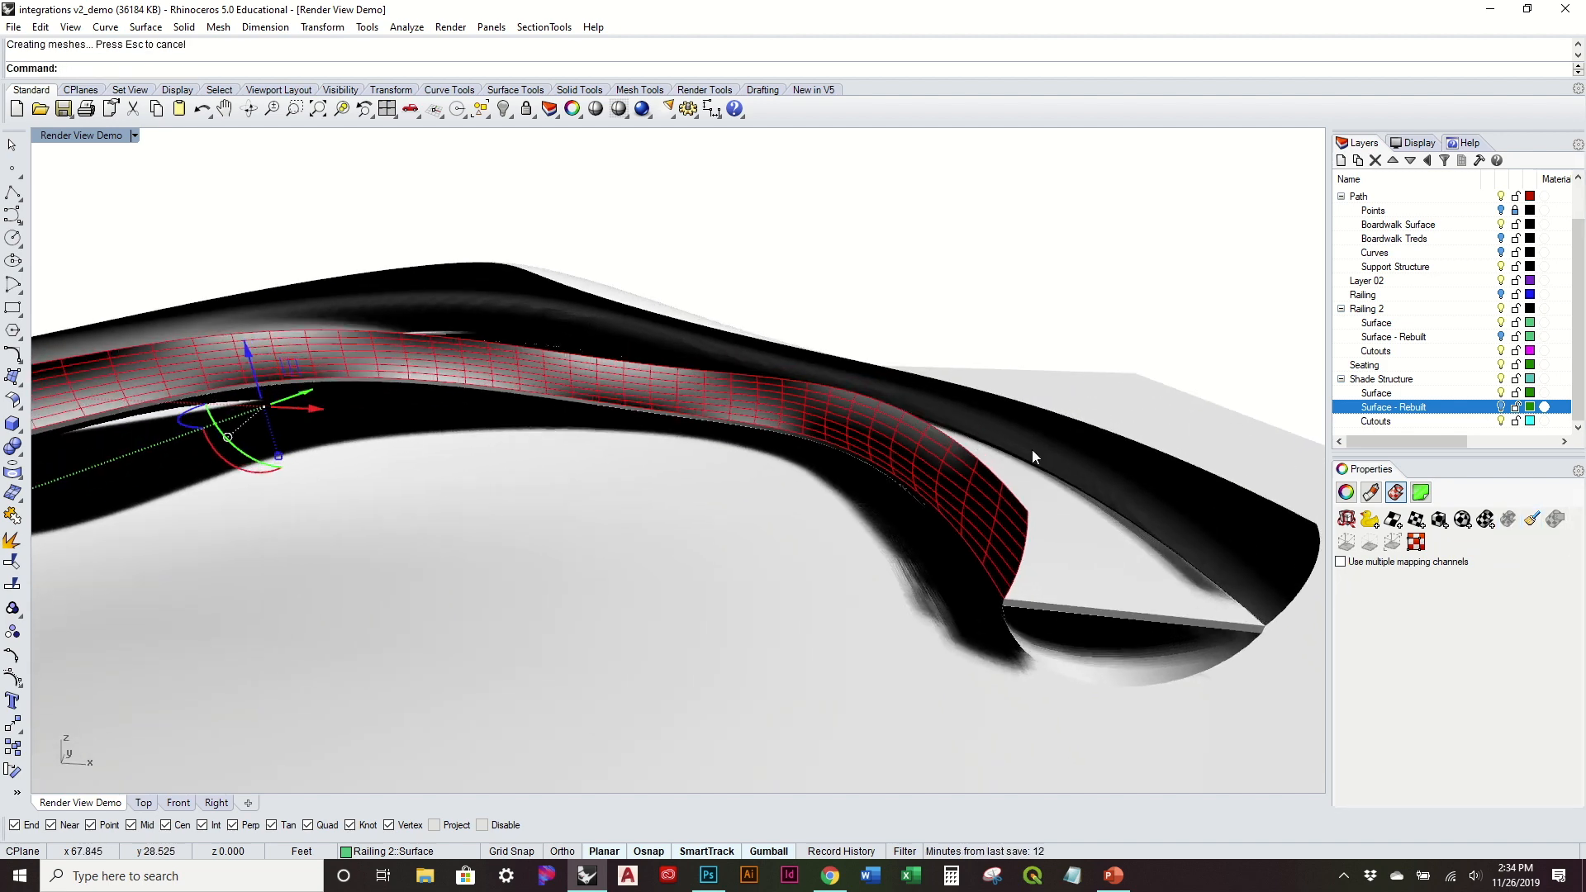
Assign the selected railing surface's material by Object instead of by layer
left_click(1371, 493)
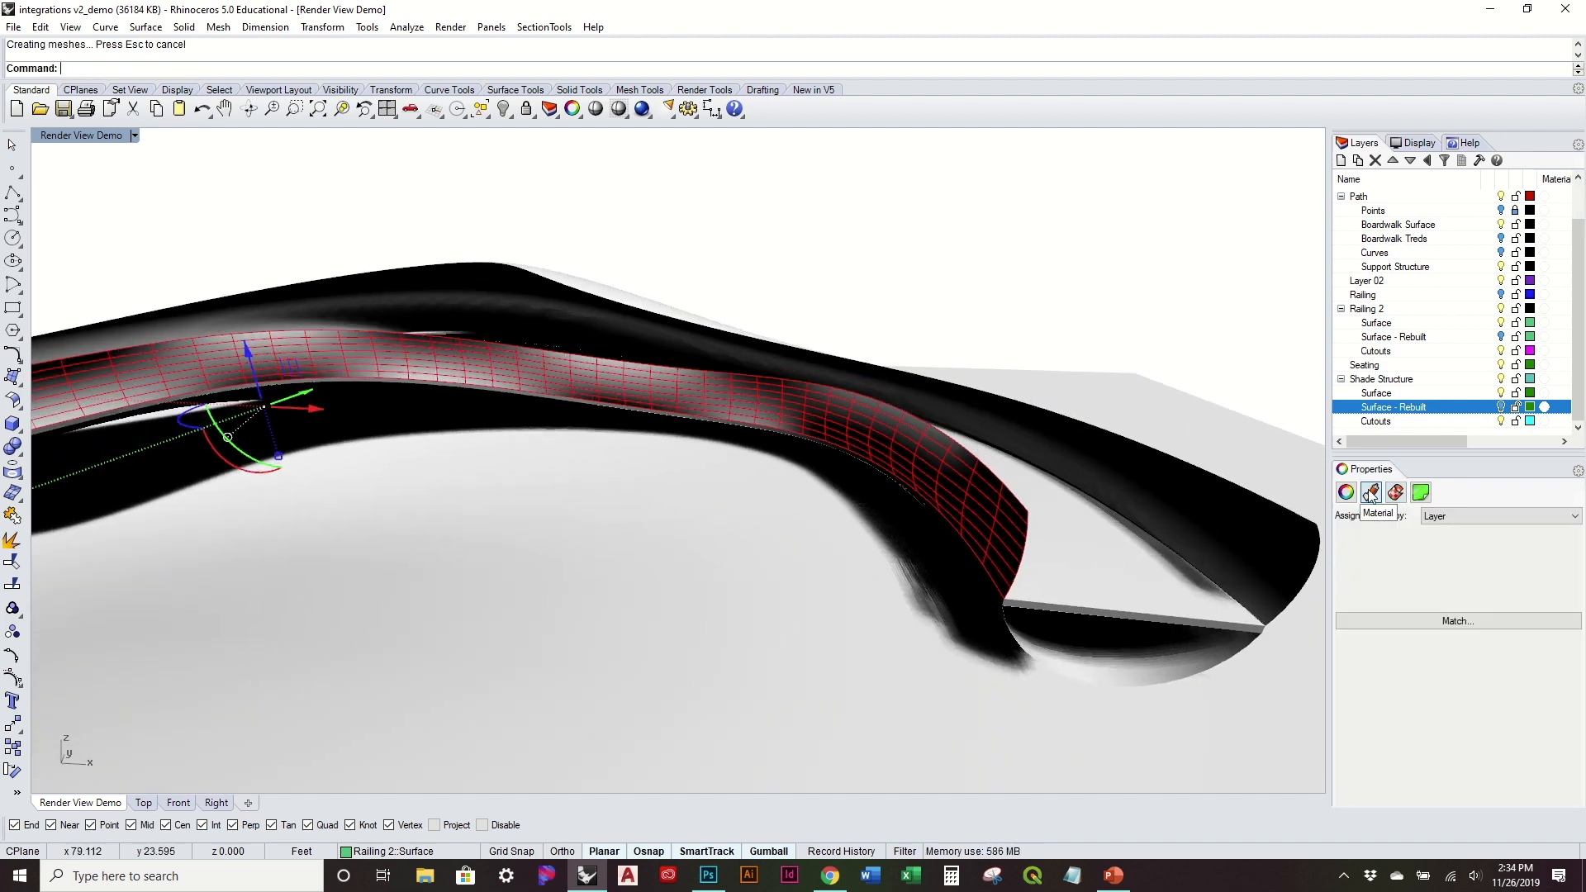
left_click(1450, 518)
left_click(1452, 550)
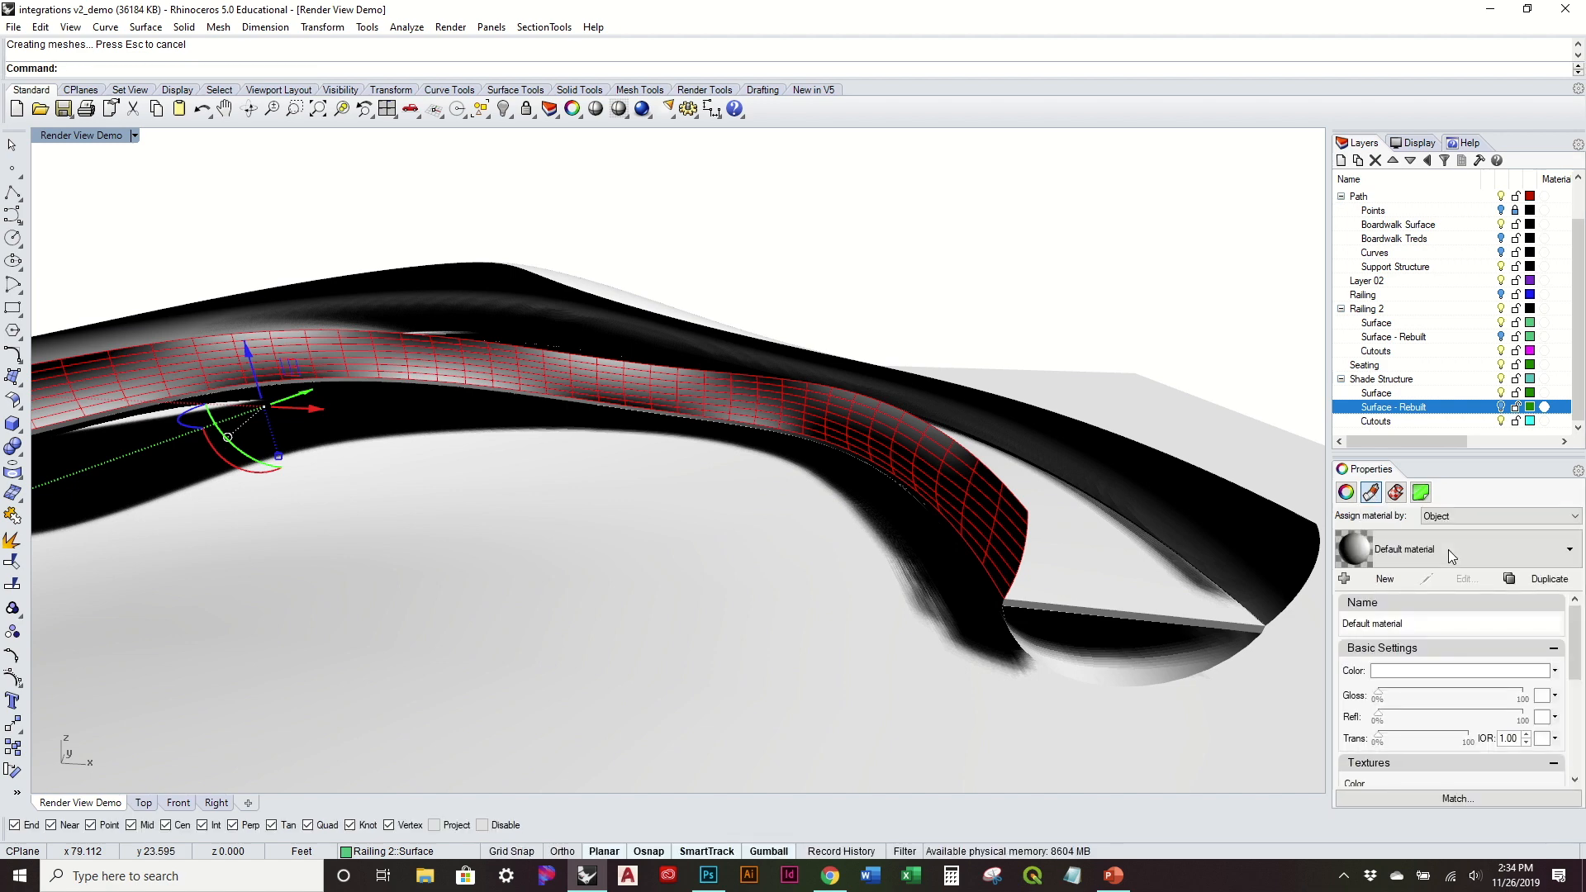
Load the per_corten steel image from the Materials folder as the railing material's color texture
left_click_drag(1578, 631, 1578, 667)
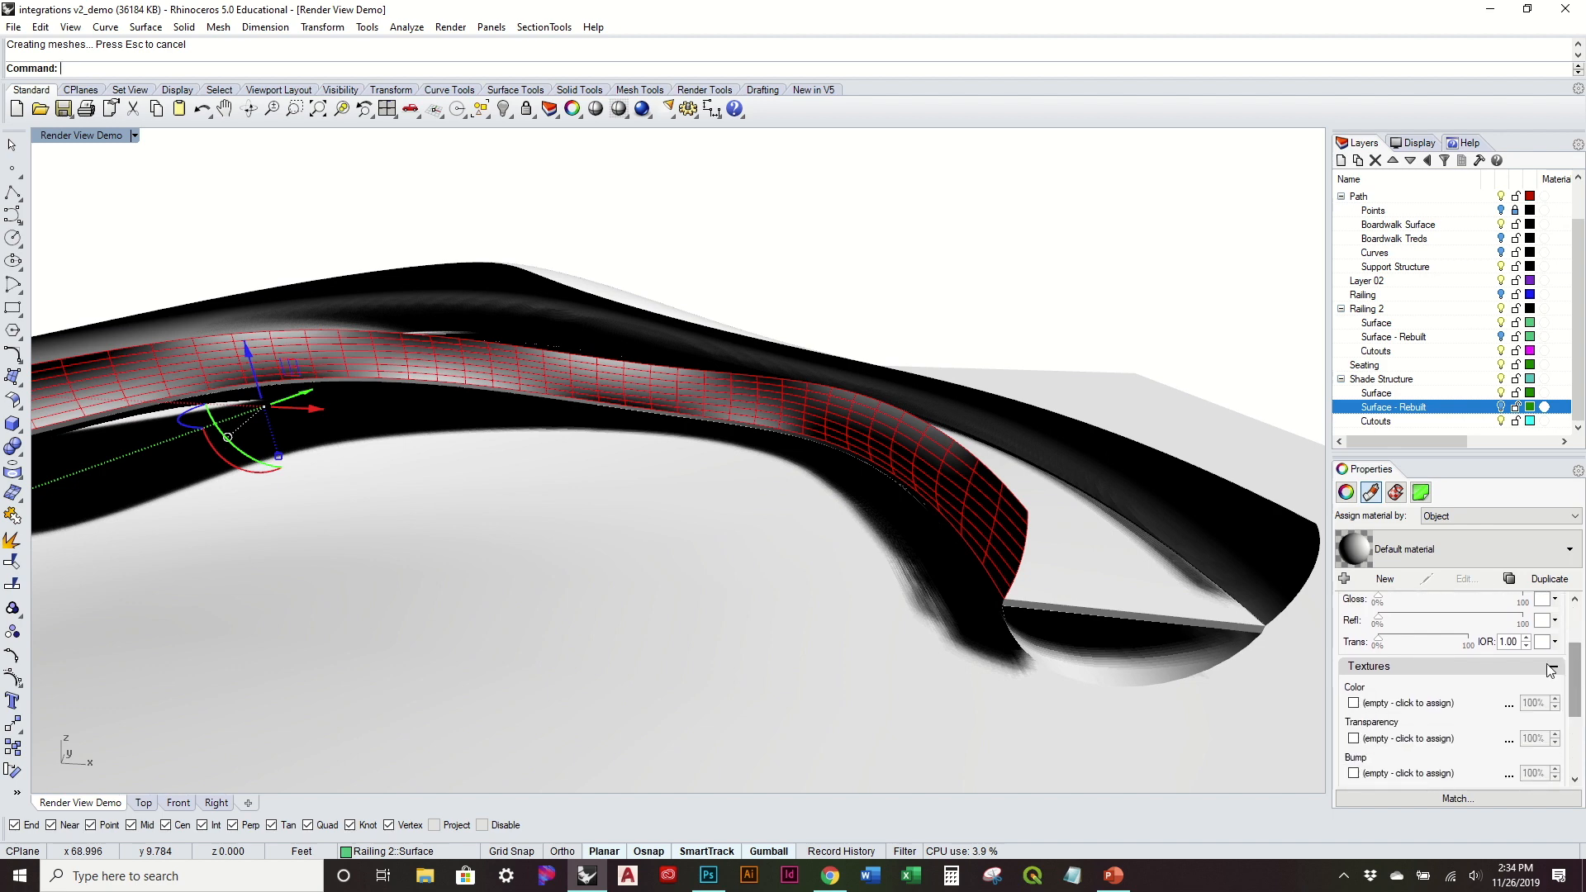
left_click(1354, 703)
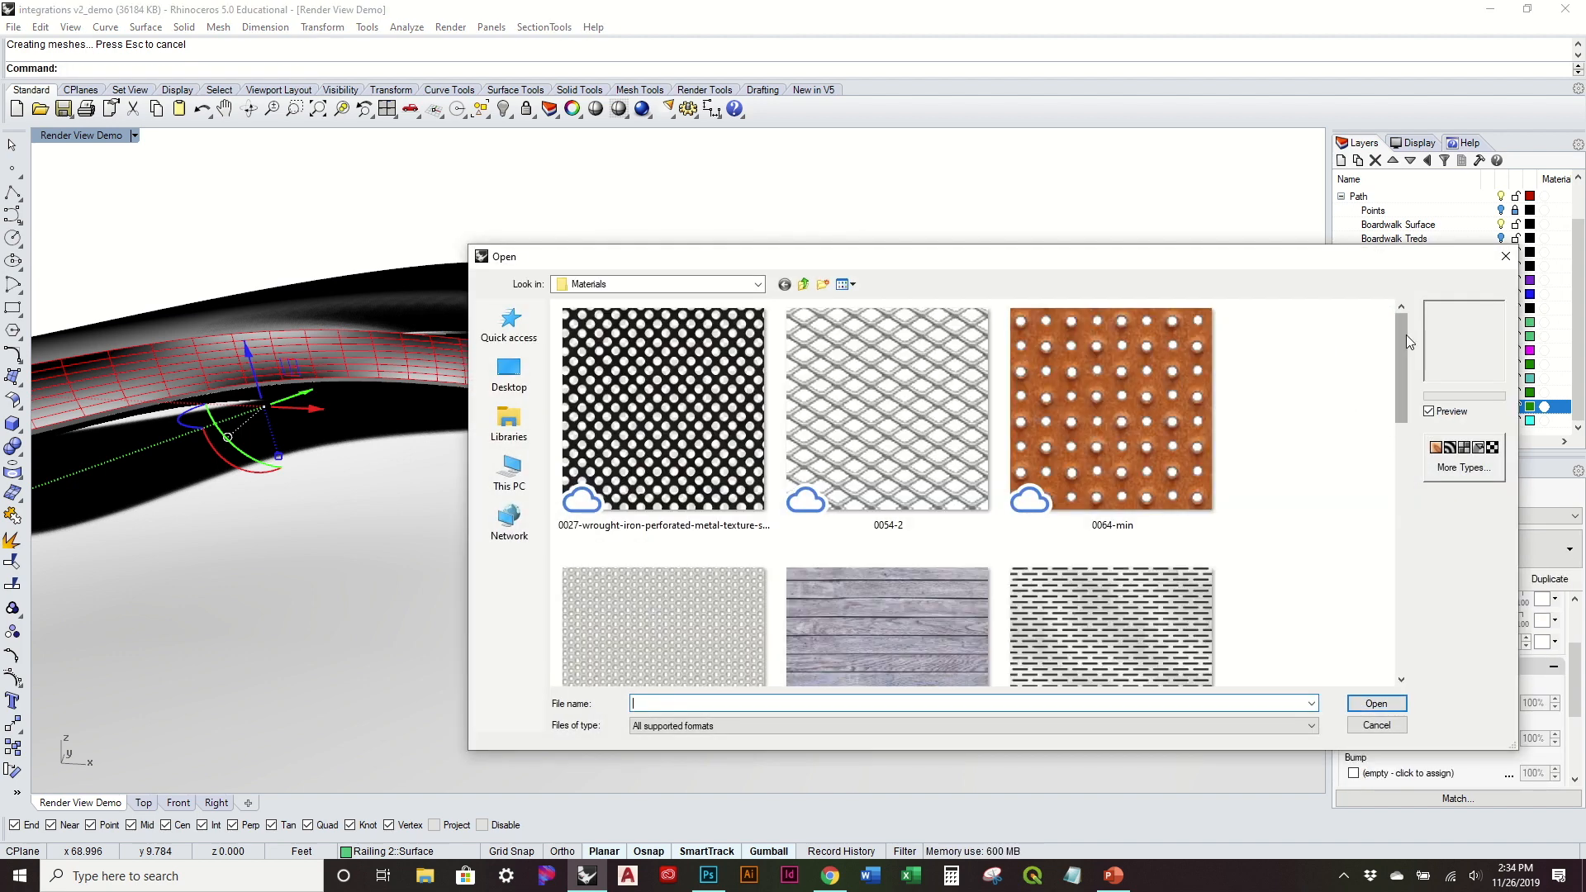
left_click_drag(1399, 343, 1371, 504)
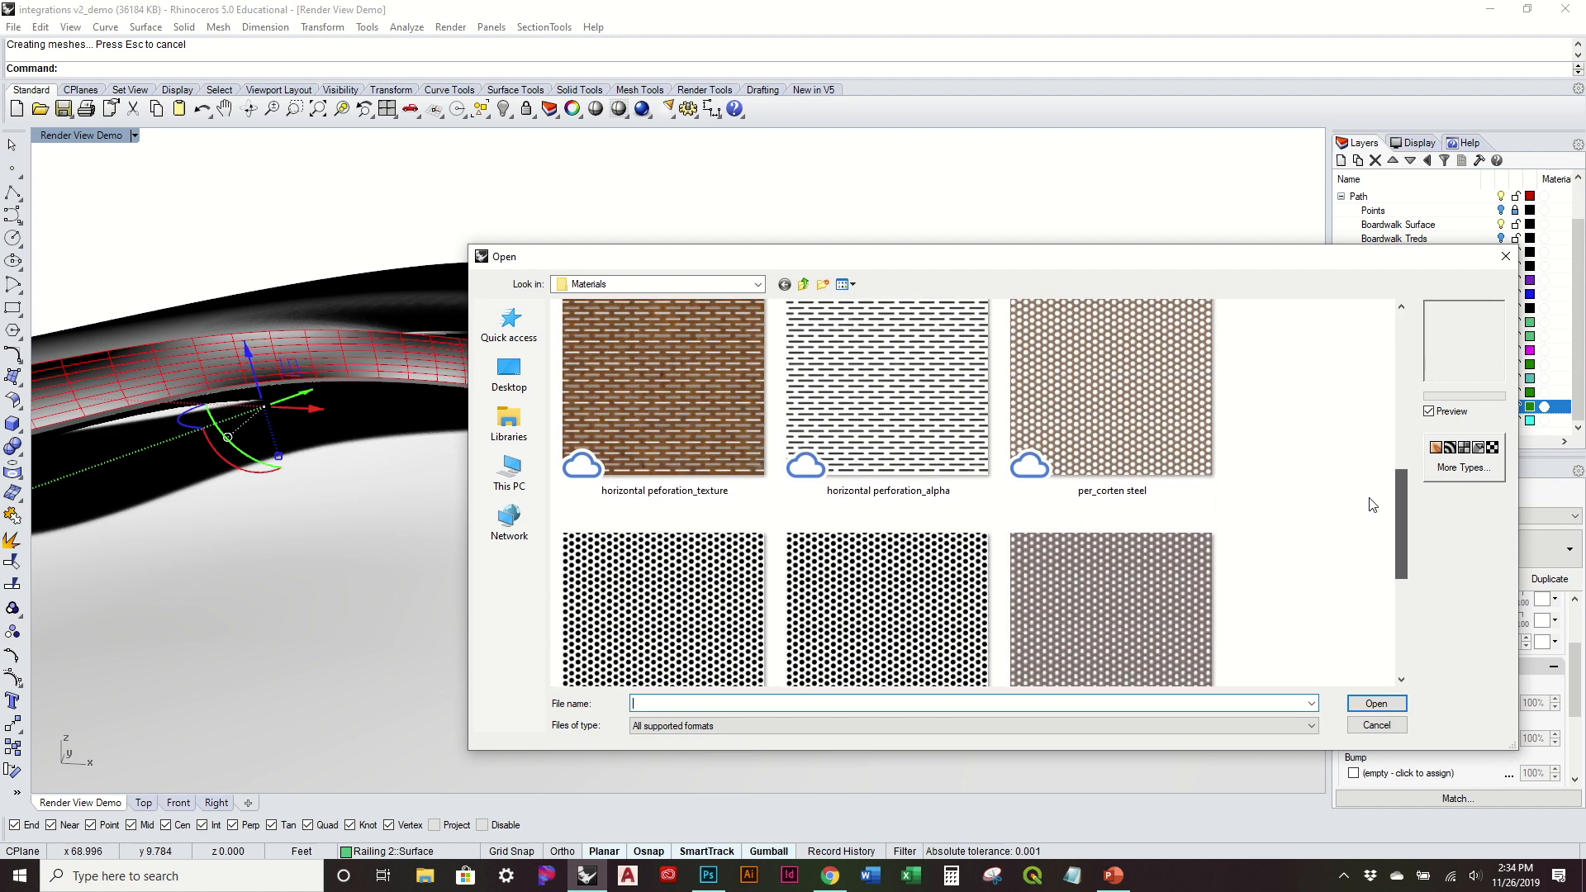
left_click(1087, 357)
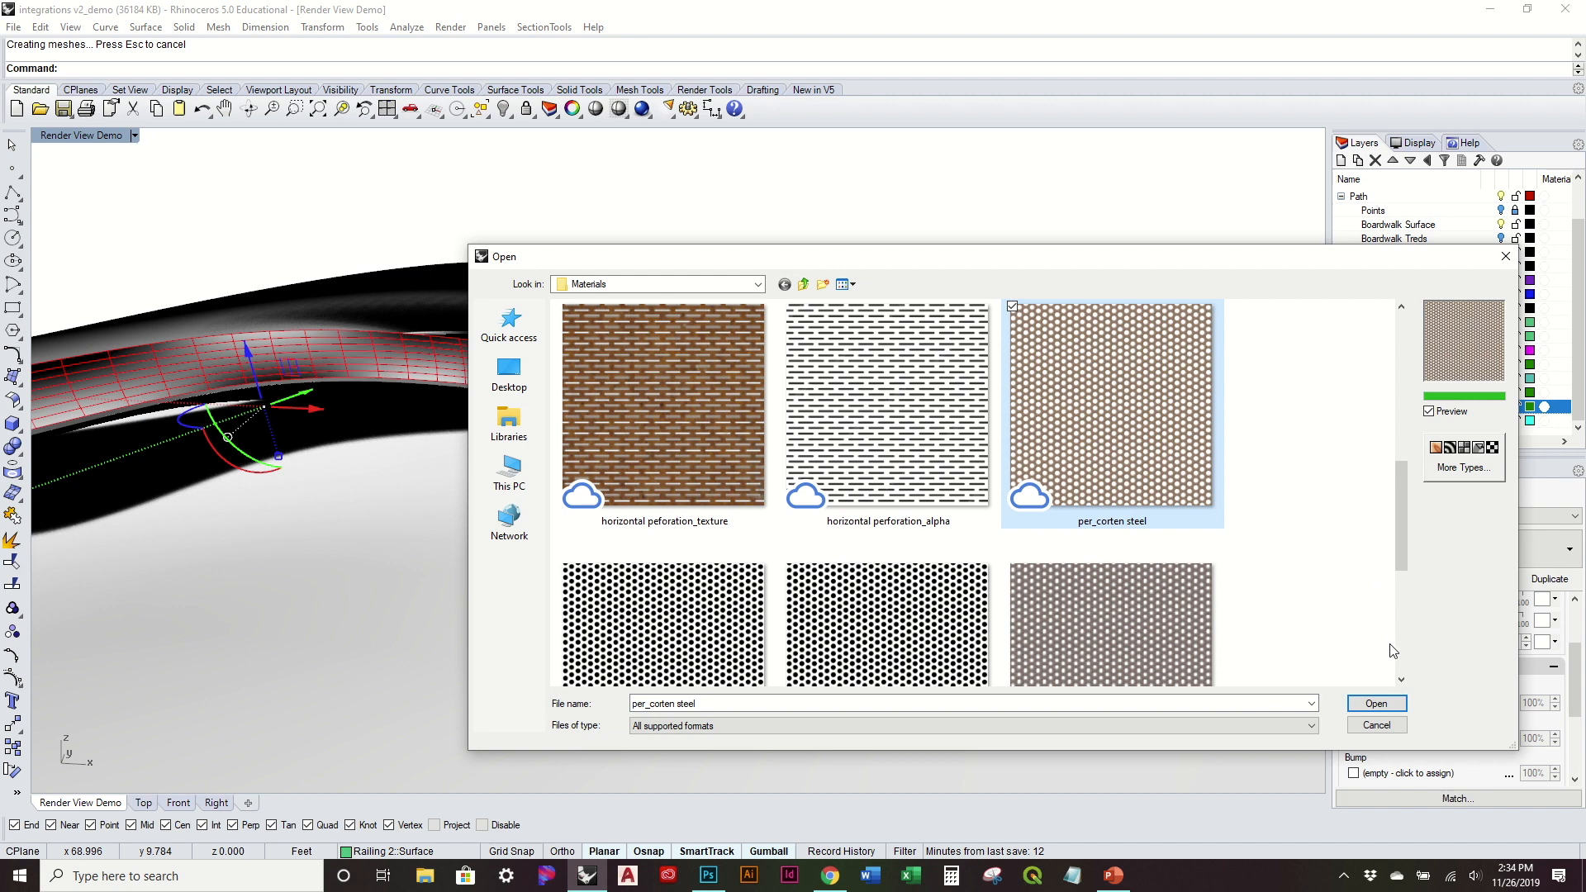
left_click(1376, 703)
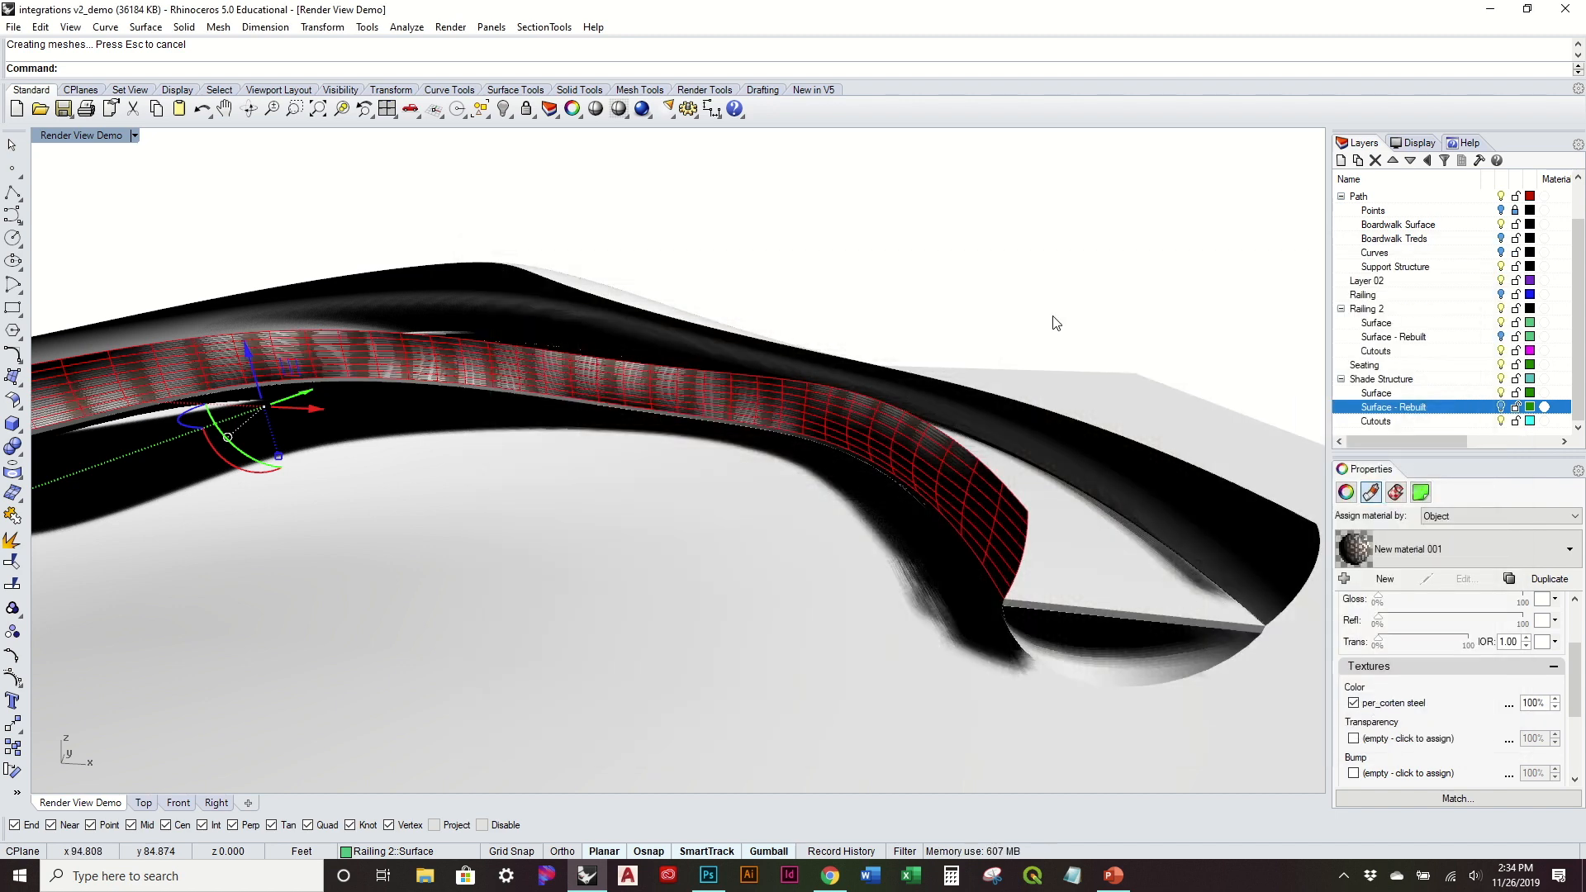
Deselect the railing and inspect how the corten steel texture stretches along its curved surface from several angles
left_click(1053, 323)
scroll(299, 357, "up", 5)
scroll(619, 345, "up", 3)
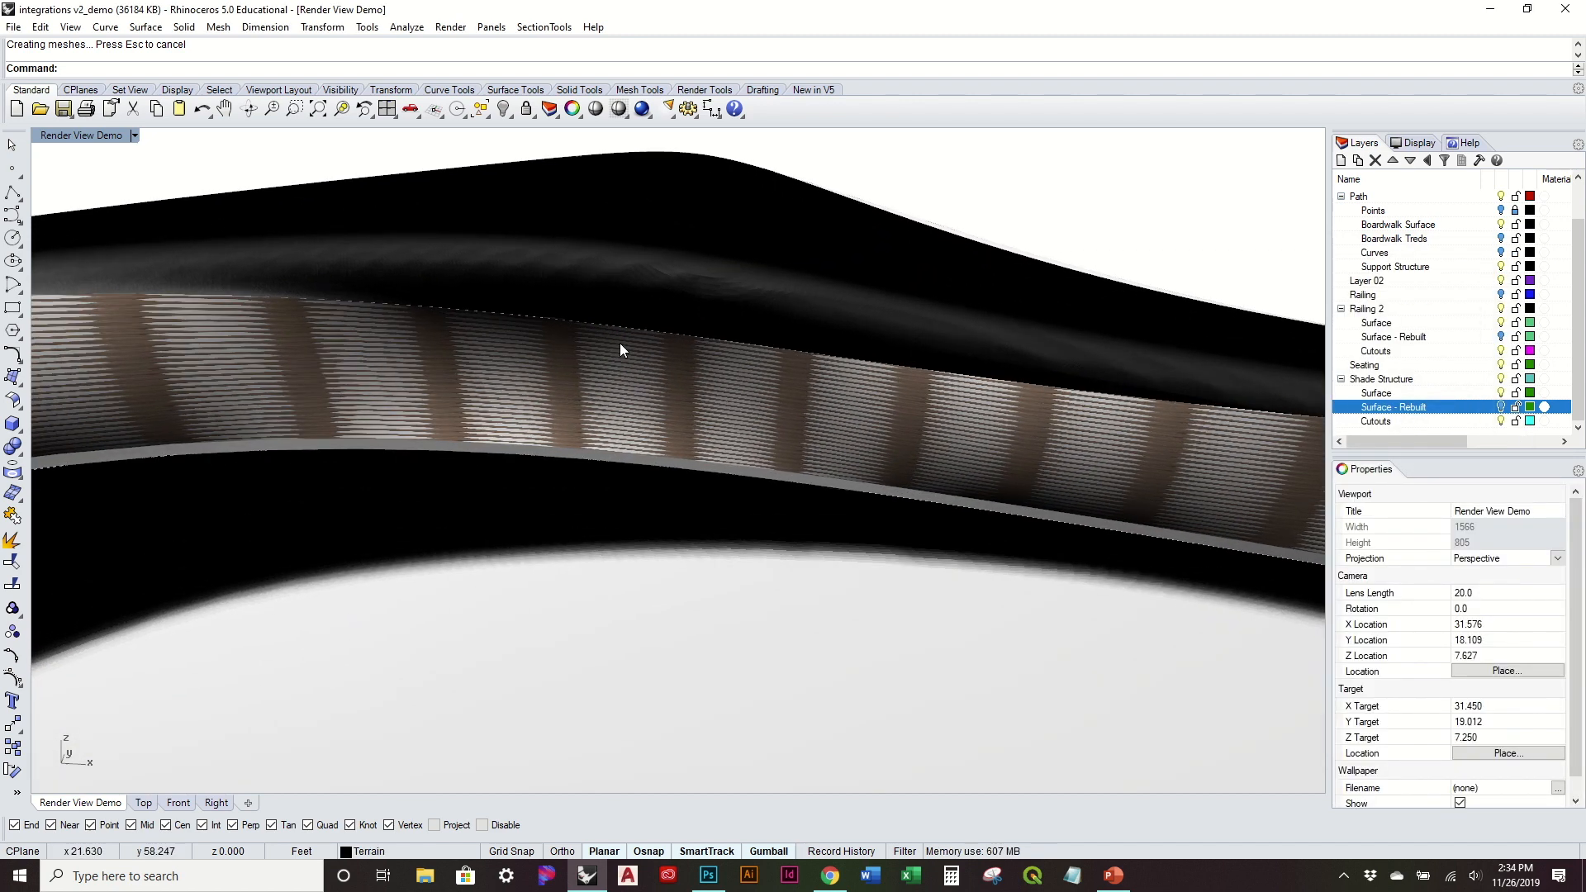
scroll(624, 347, "down", 5)
right_click_drag(433, 368, 1311, 382, "shift")
right_click_drag(925, 393, 687, 319)
scroll(1222, 502, "up", 6)
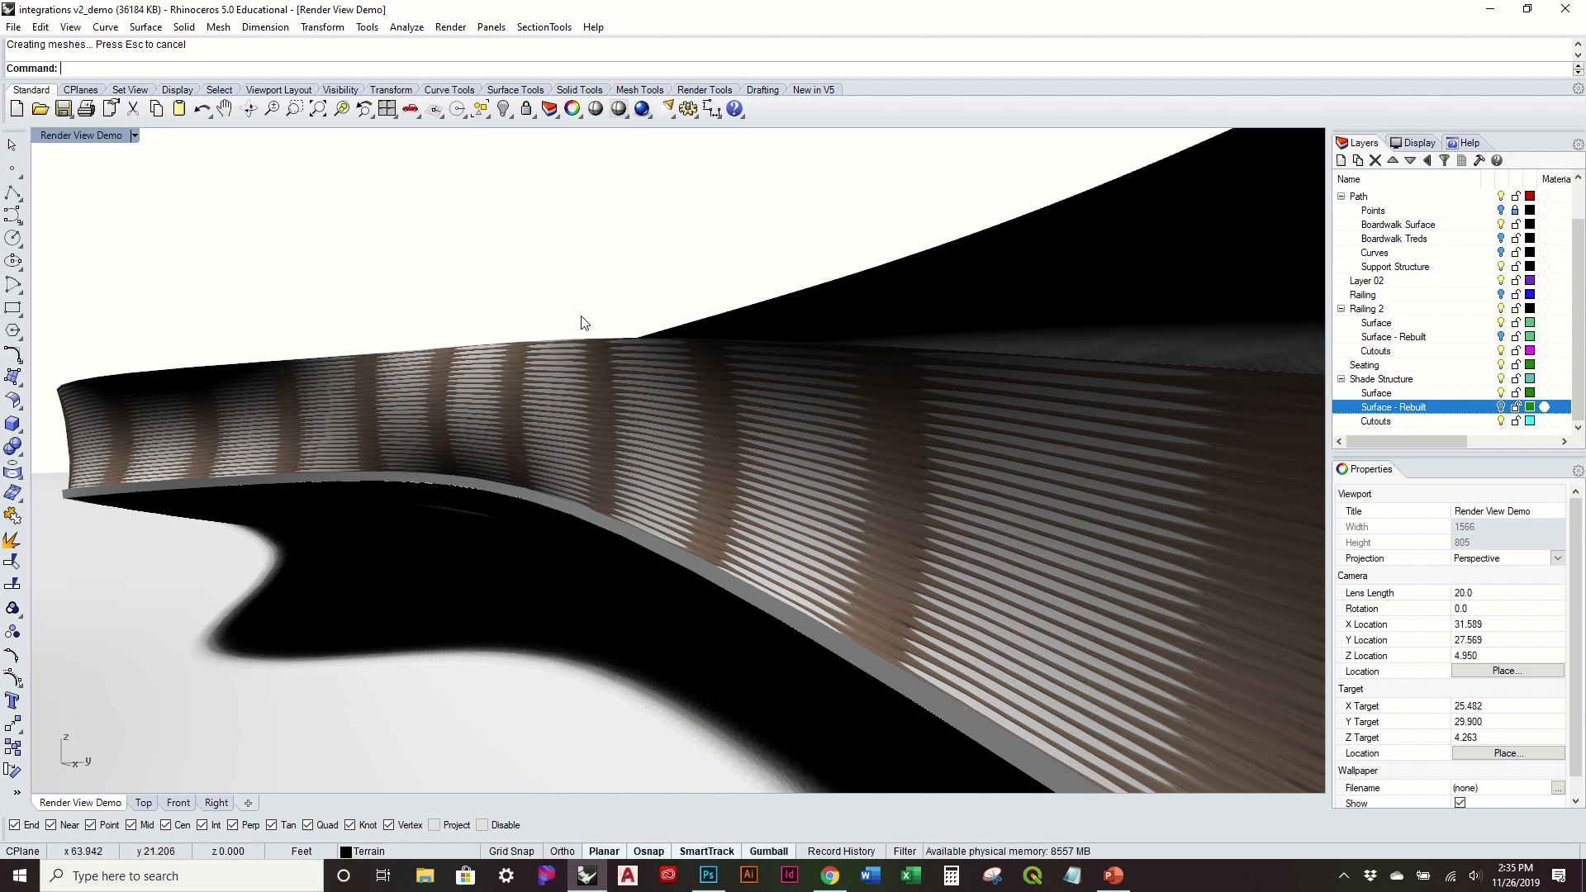
right_click_drag(575, 345, 633, 368)
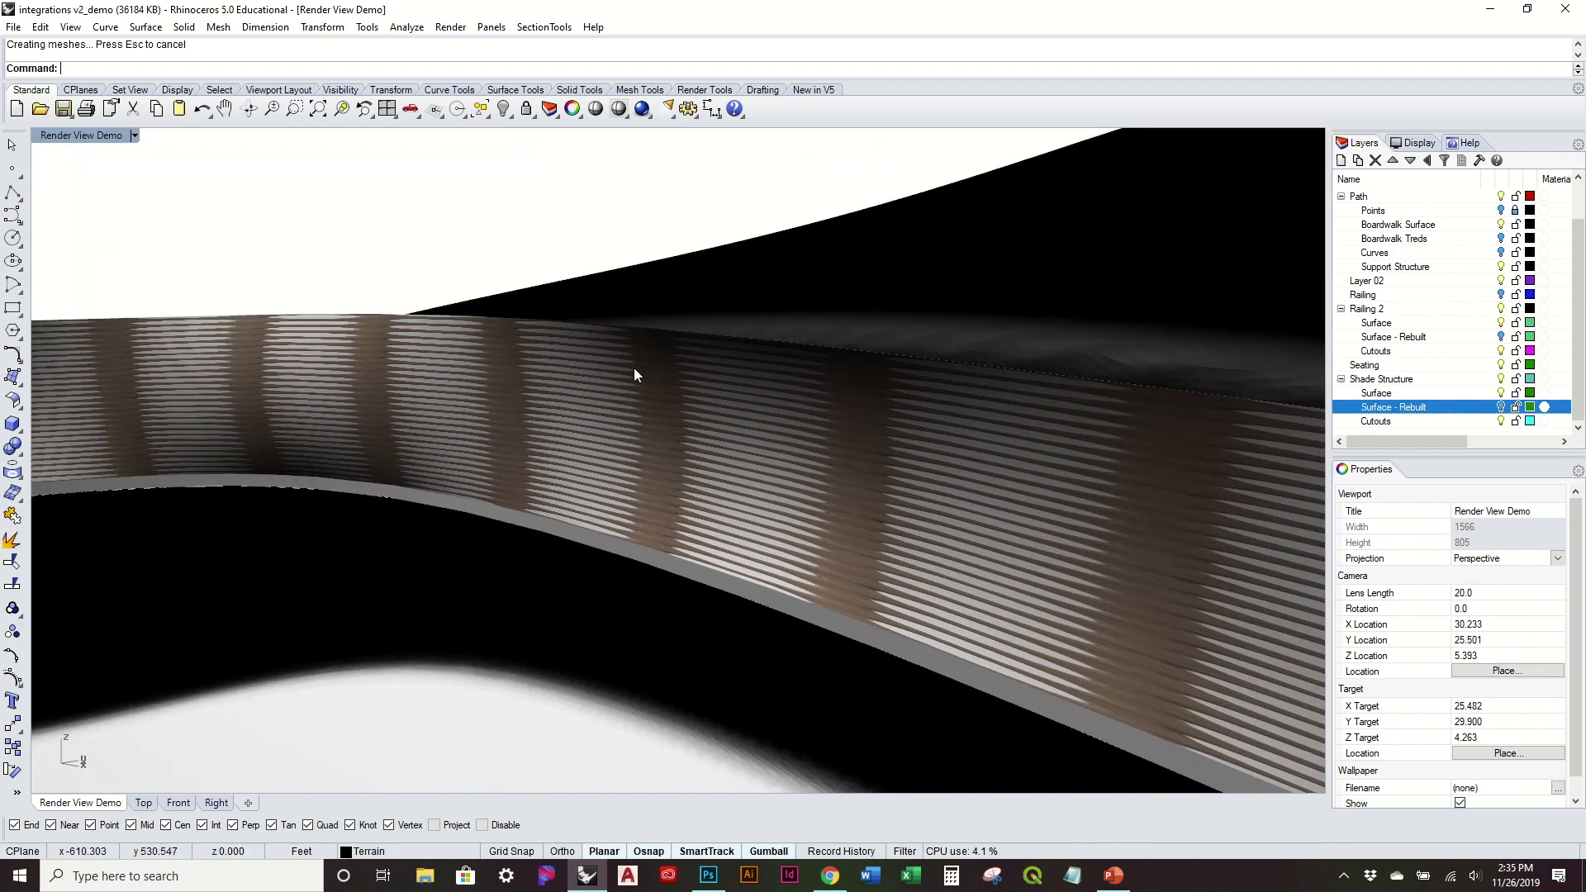
Reselect the front railing surface and apply a surface texture mapping to it
left_click(384, 402)
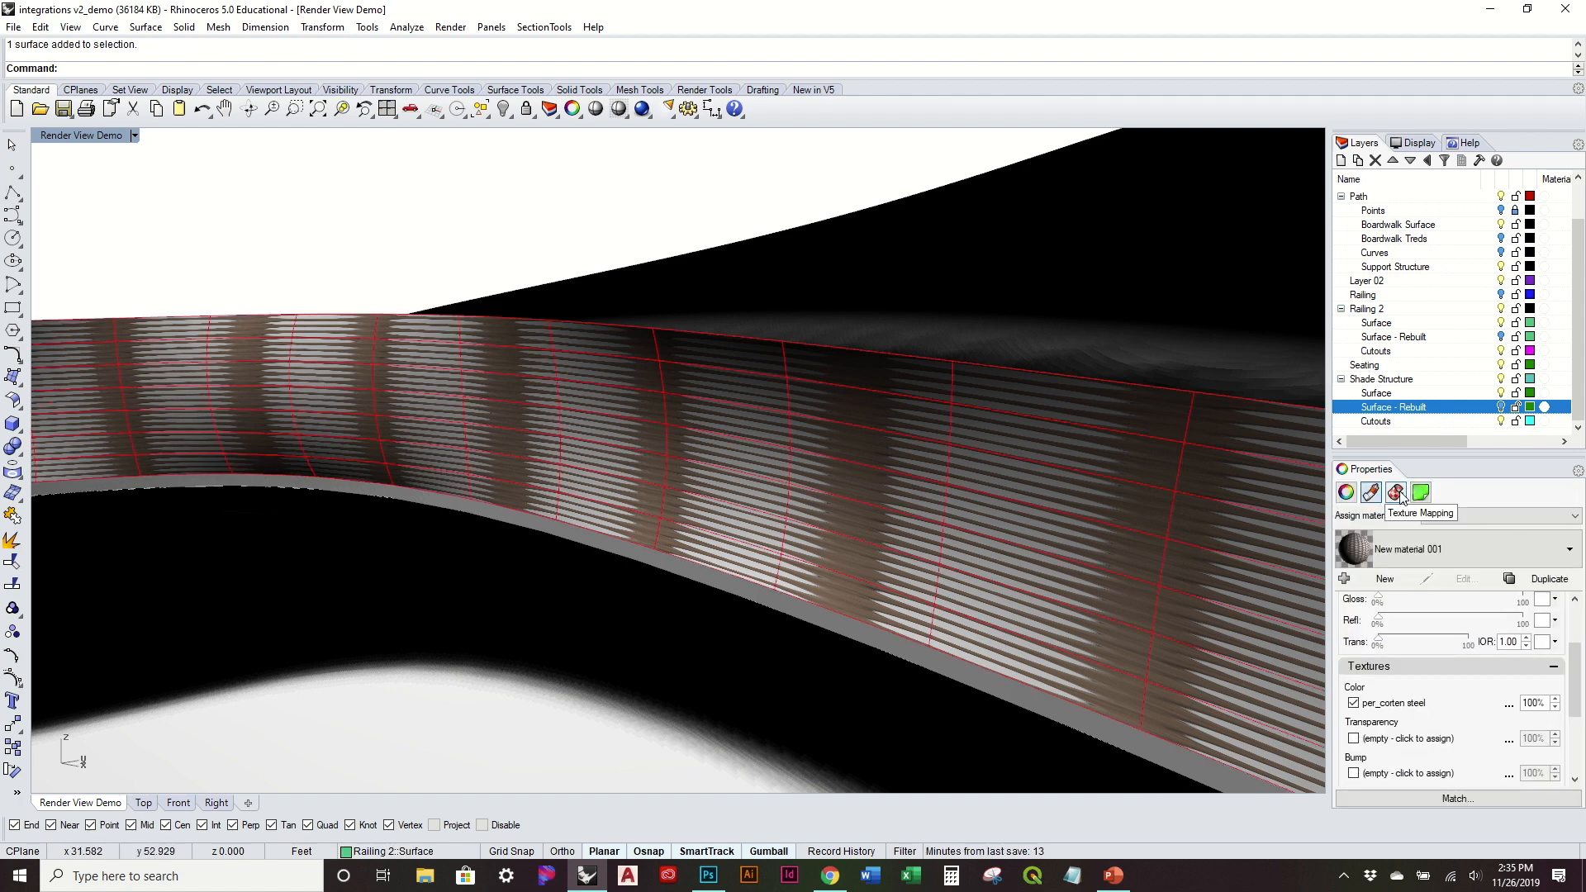
left_click(1398, 494)
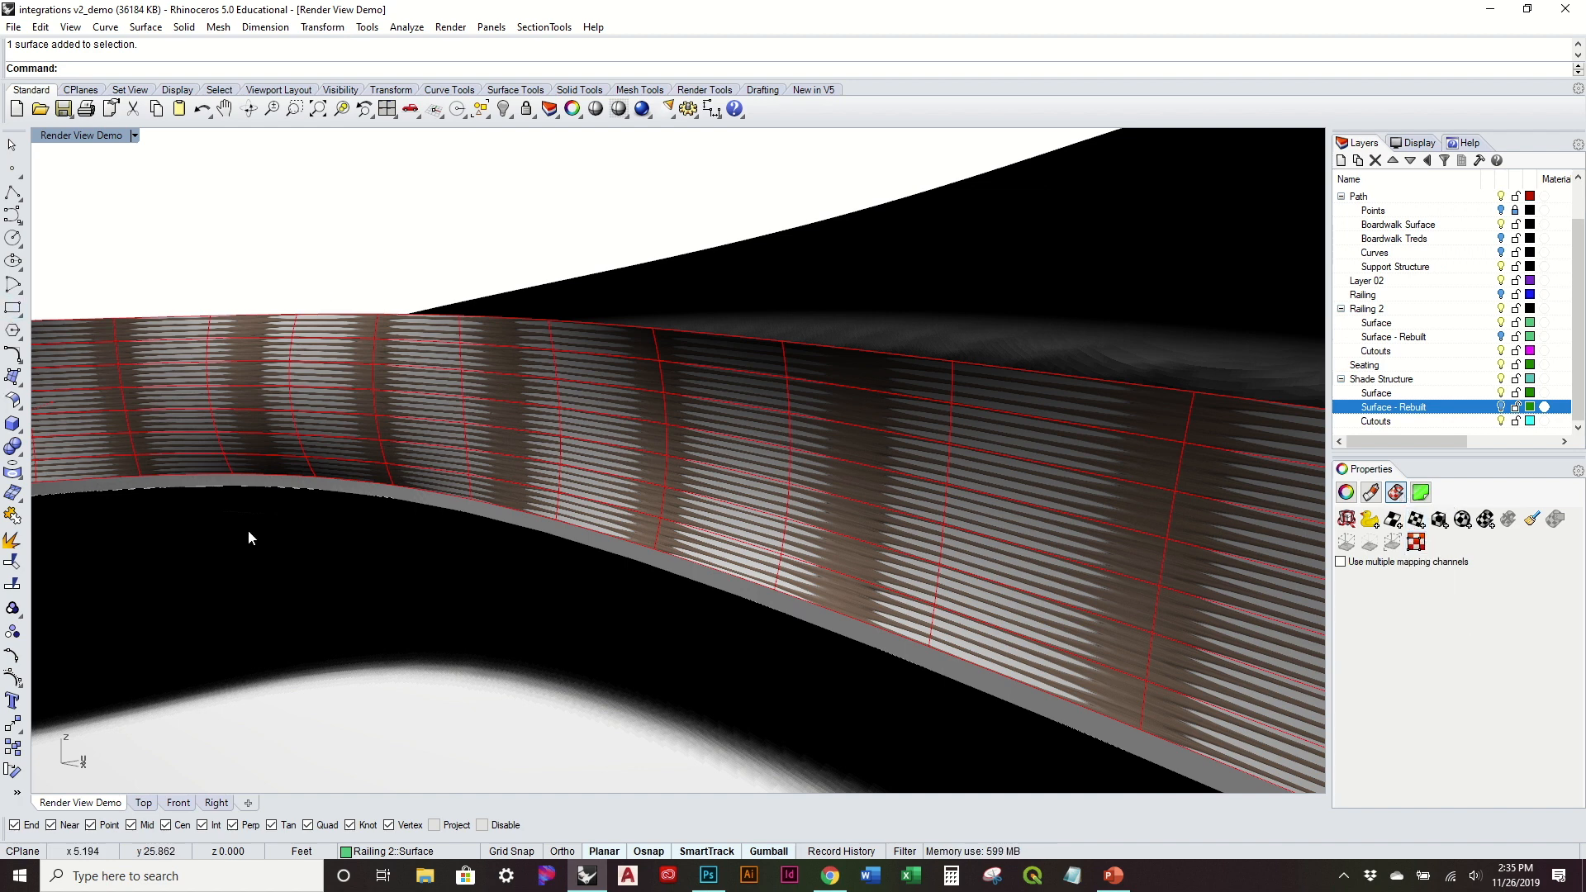
left_click(1394, 521)
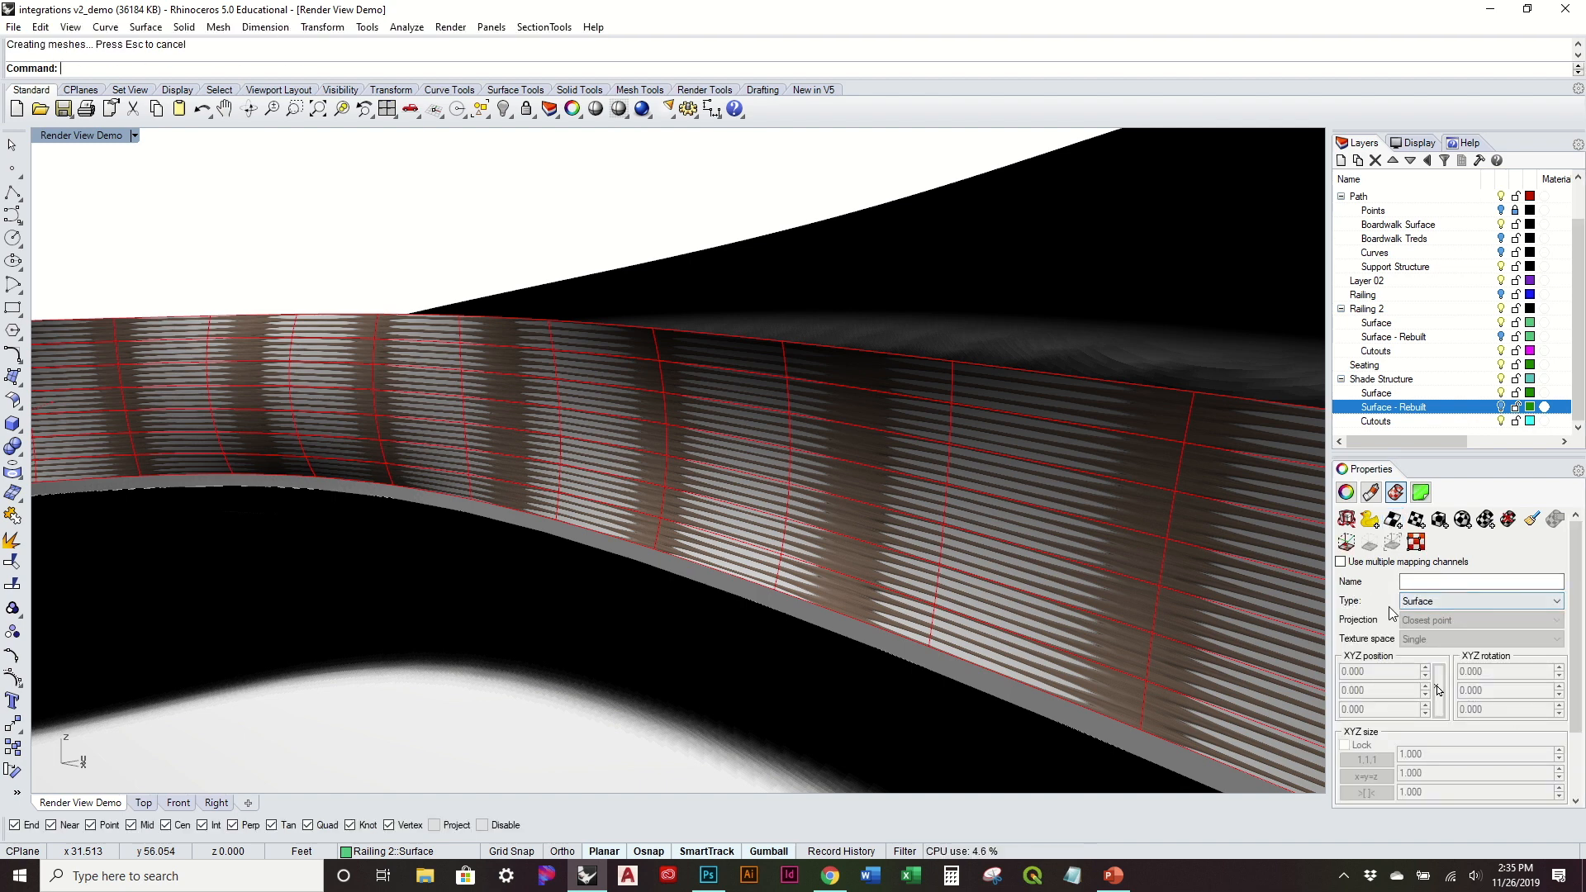
Change the railing's texture mapping type to Planar (UV) and check the pattern up close
left_click(1427, 606)
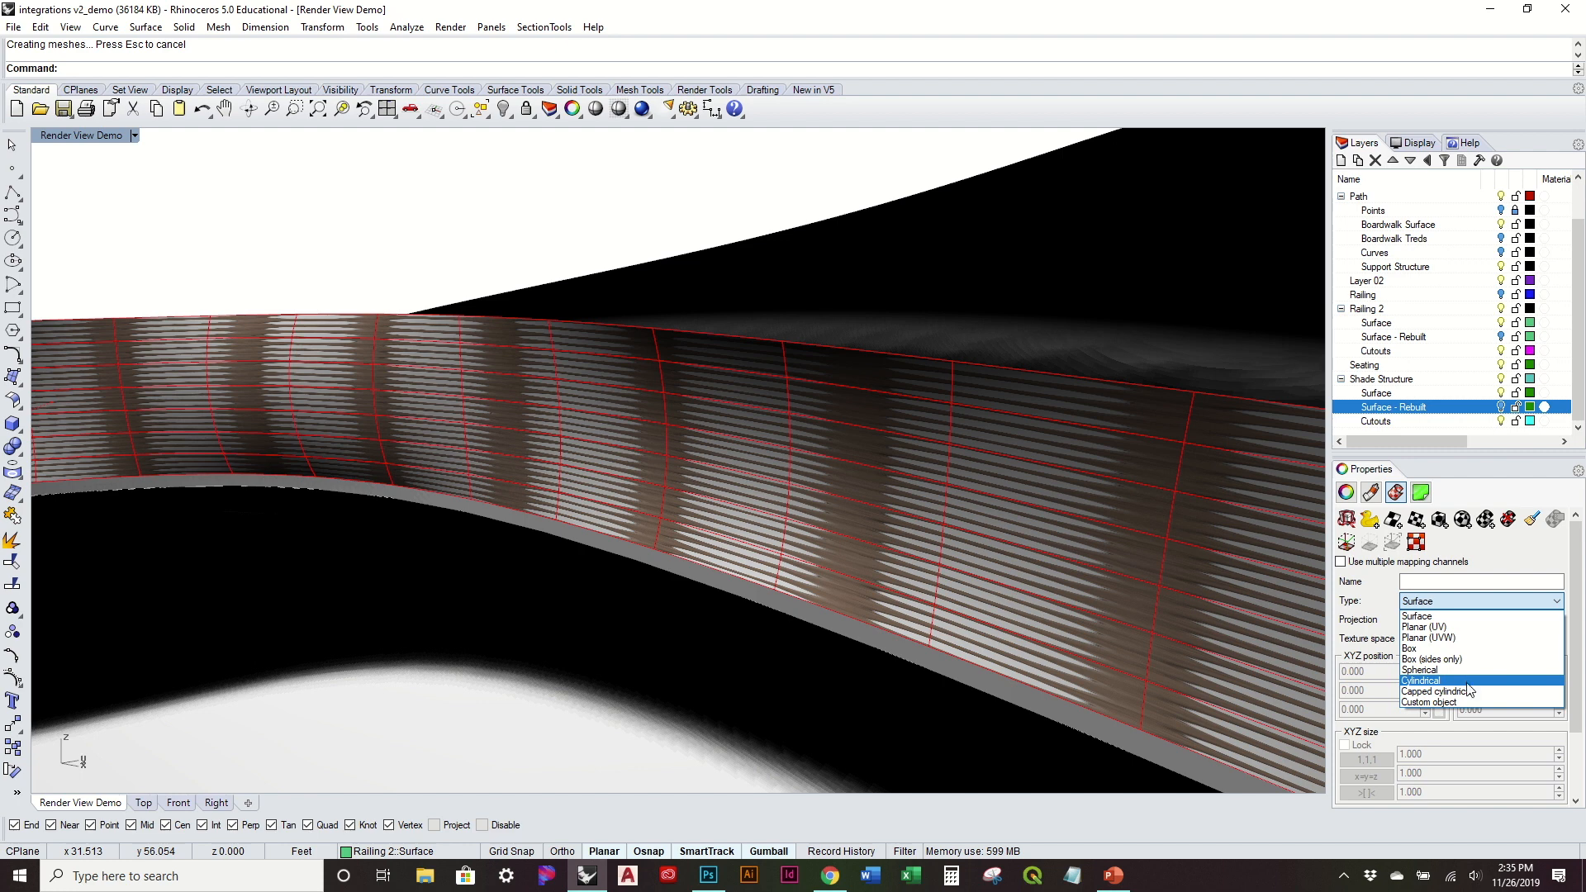
left_click(1464, 627)
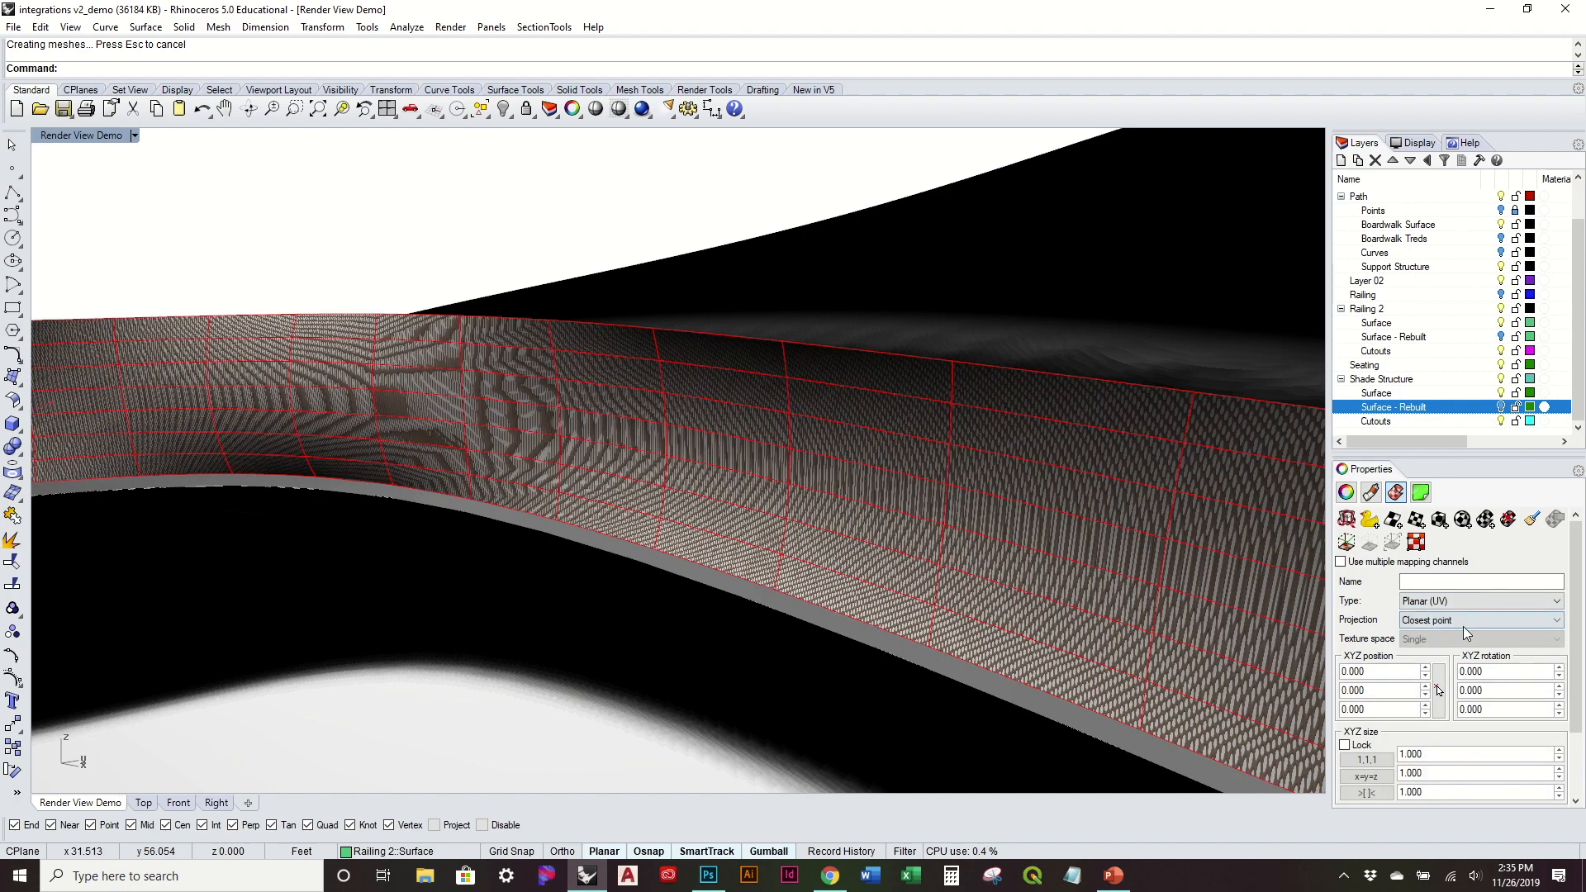
right_click_drag(985, 494, 1073, 547)
scroll(793, 380, "up", 5)
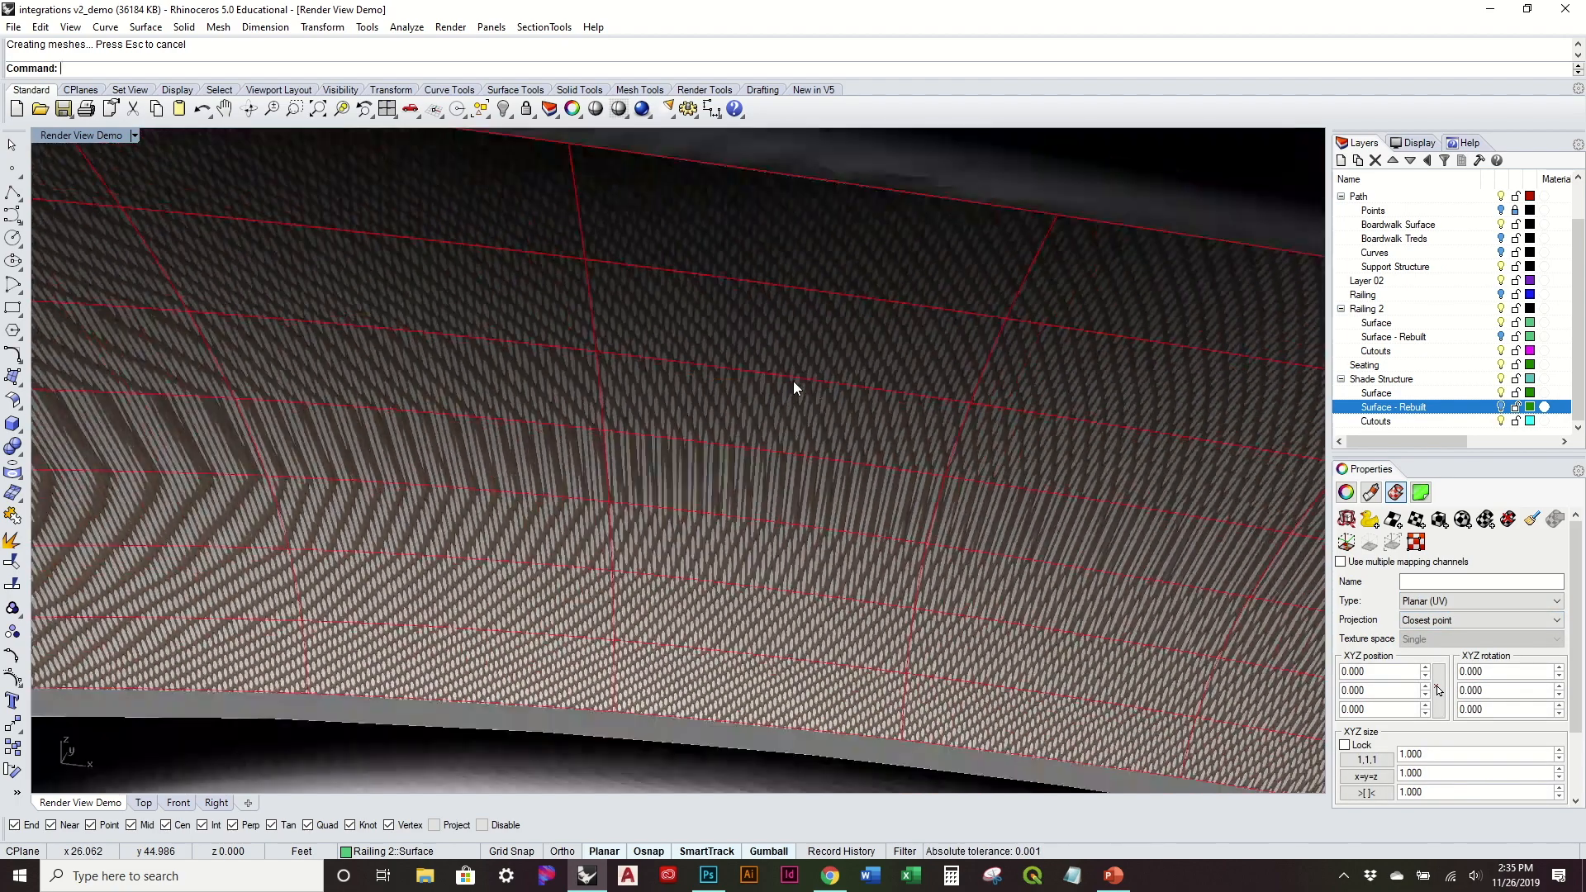
Examine how the Planar (UV) mapped corten steel pattern stretches along the railing's curved surface, up close and from farther away
scroll(794, 380, "down", 3)
right_click_drag(793, 378, 931, 413)
scroll(855, 621, "up", 1)
scroll(108, 270, "up", 5)
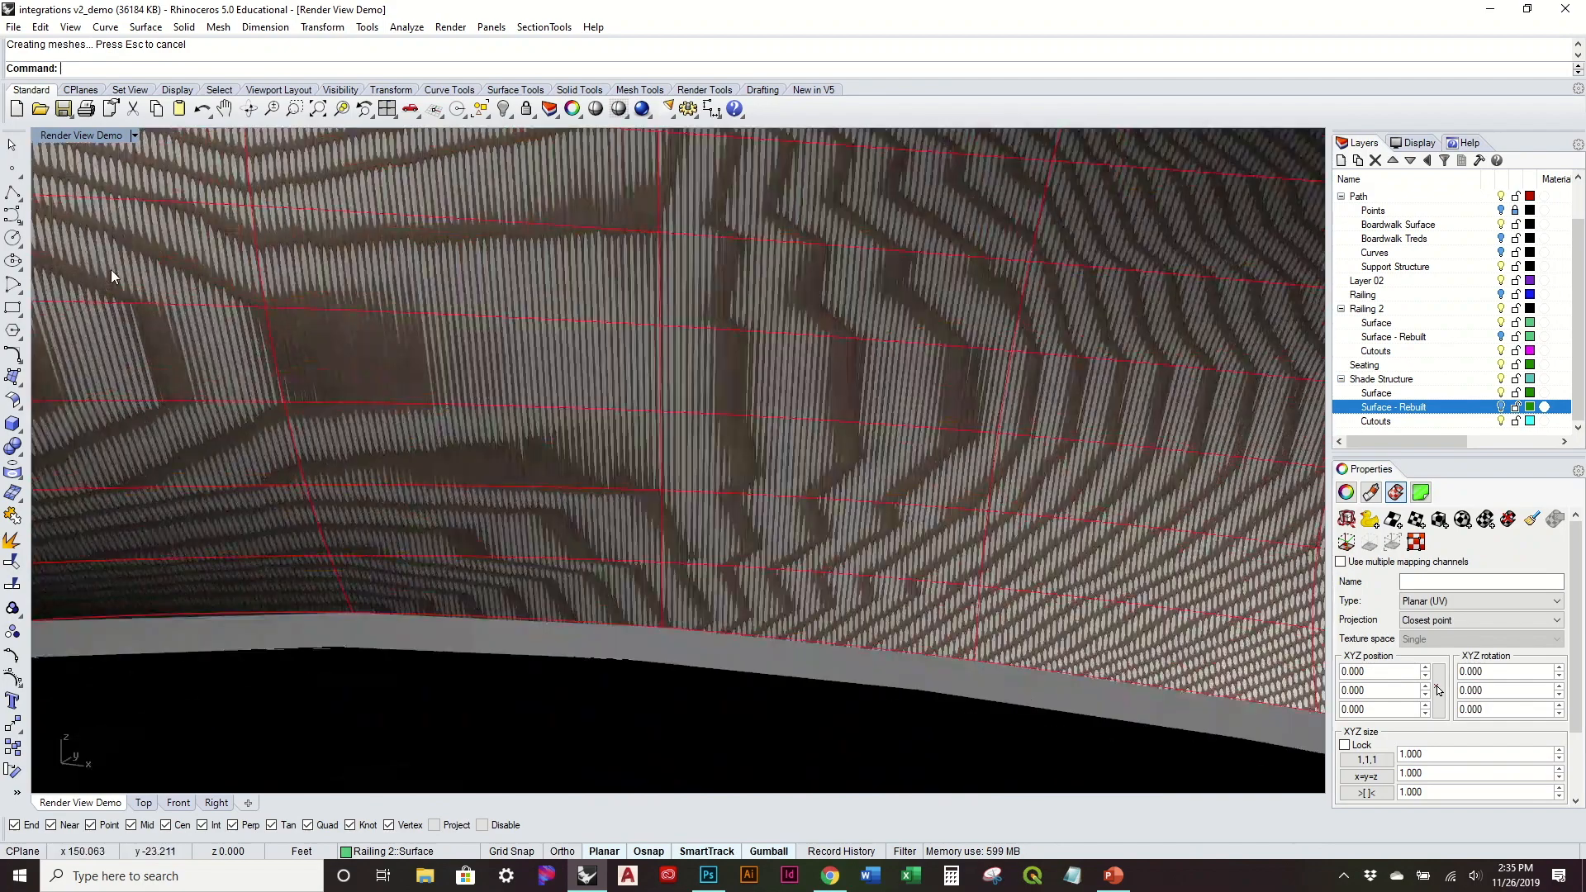
scroll(648, 409, "up", 2)
mouse_move(727, 413)
right_mouse_down()
mouse_move(787, 416)
mouse_move(722, 419)
right_mouse_up()
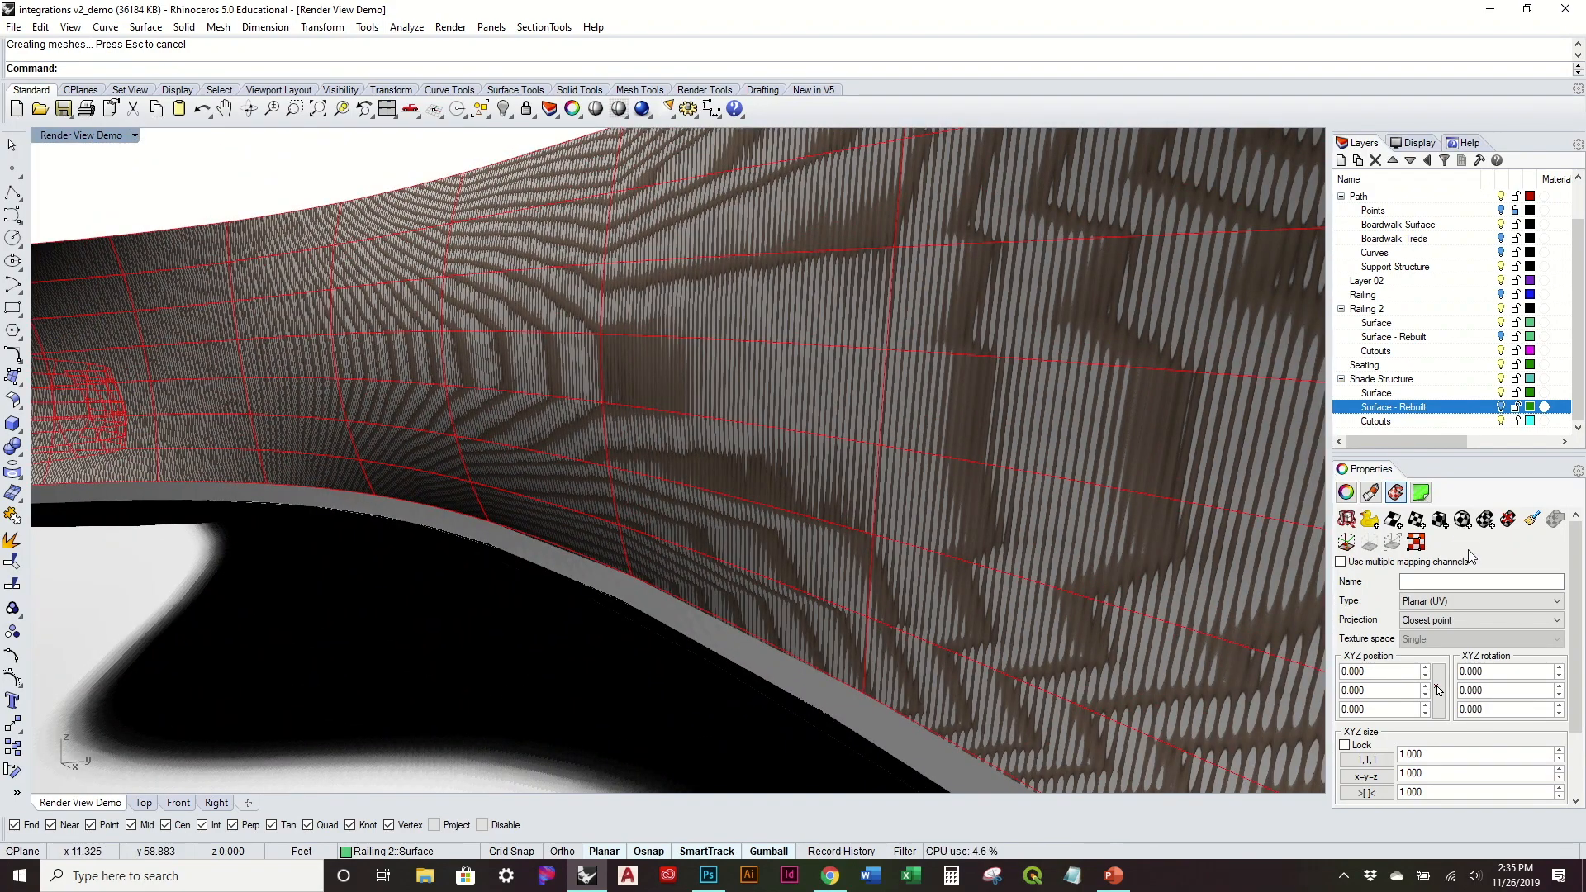
scroll(826, 459, "down", 6)
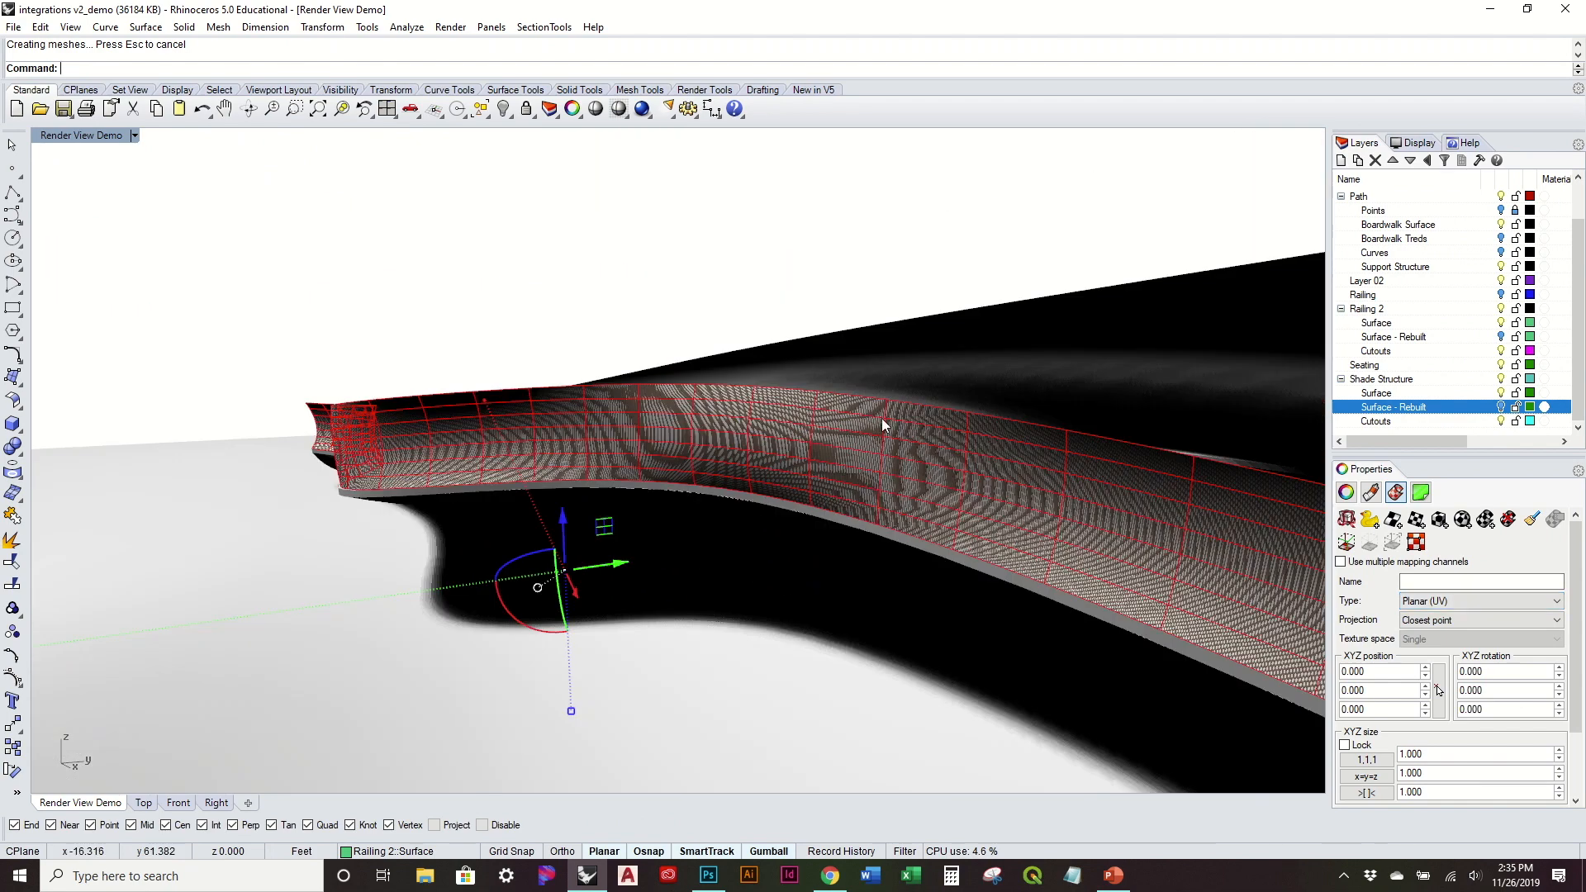
right_click_drag(983, 513, 963, 498)
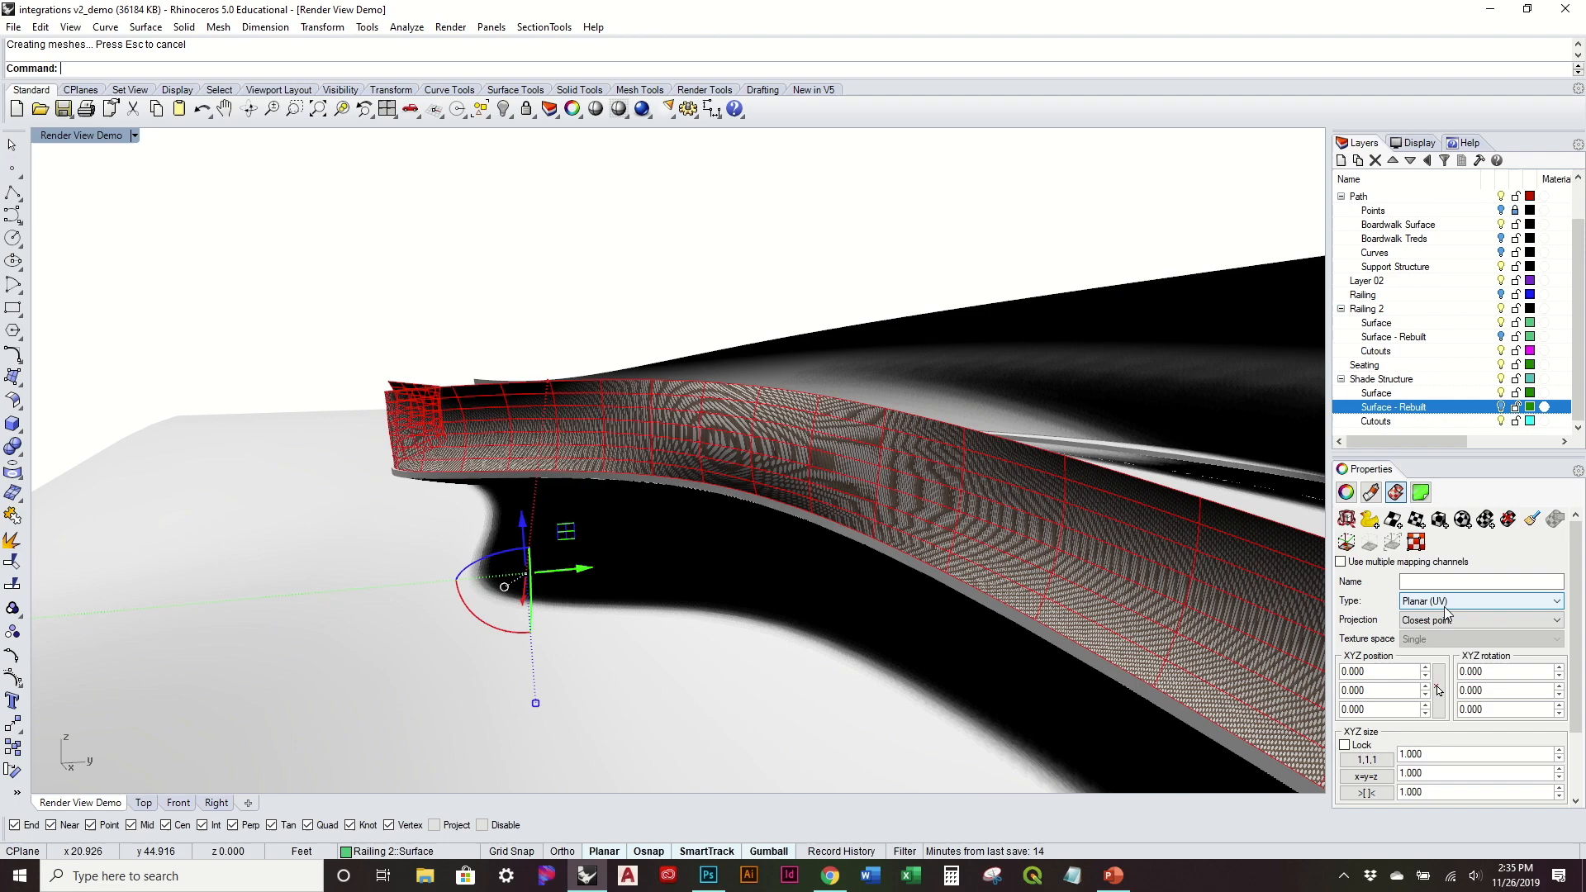
Change the railing's texture mapping type to Box and check the perforations up close
left_click(1446, 602)
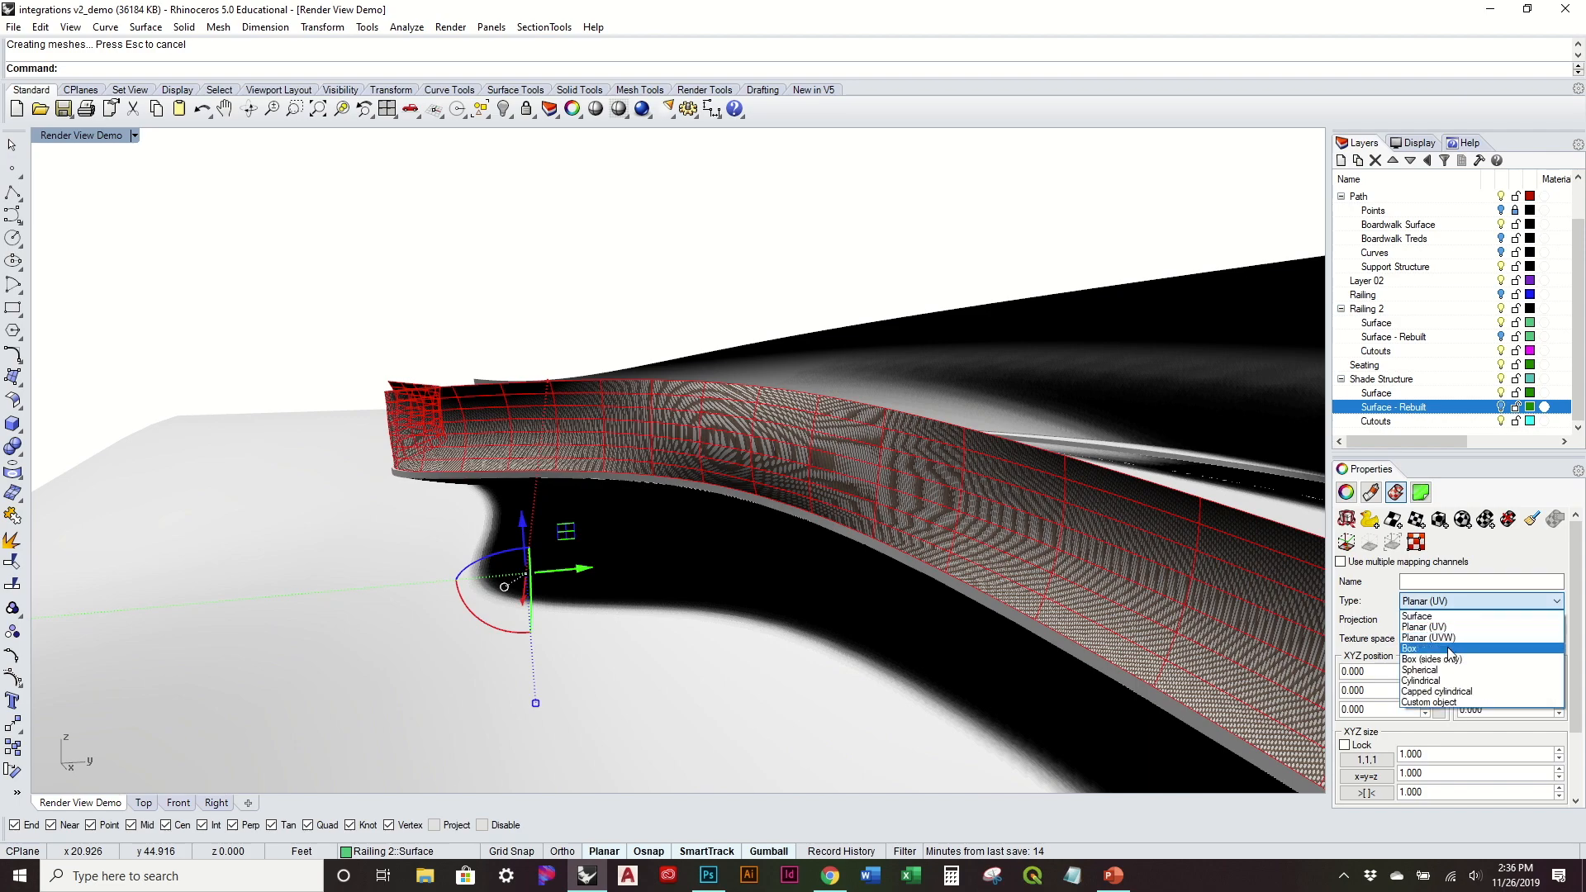
left_click(1421, 648)
scroll(1074, 535, "up", 7)
scroll(1074, 534, "down", 5)
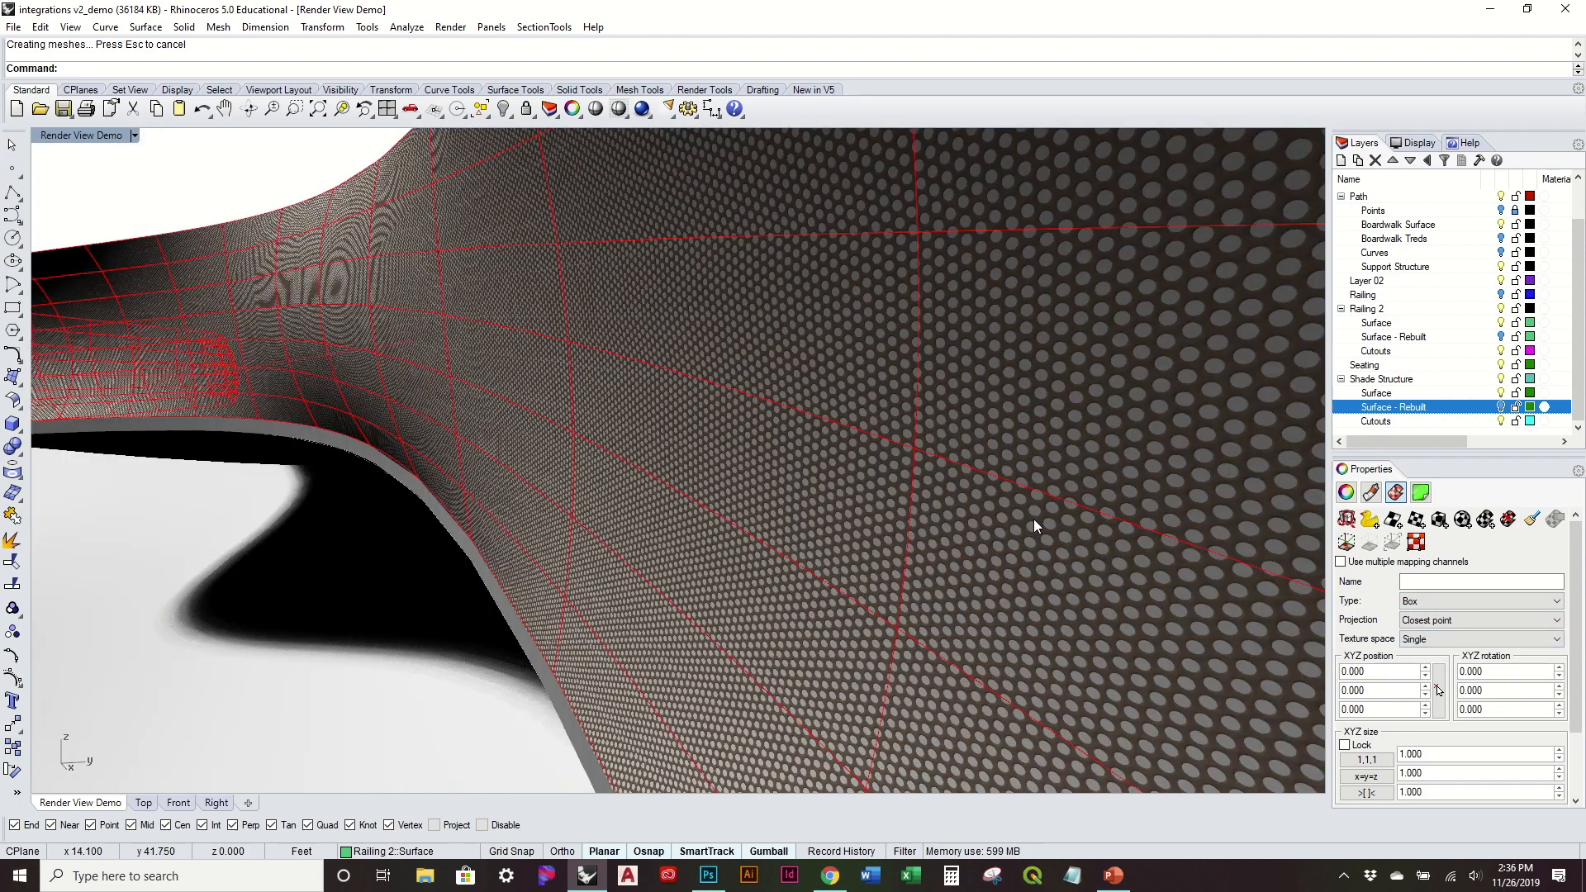
right_click_drag(897, 453, 1062, 458)
scroll(546, 395, "up", 4)
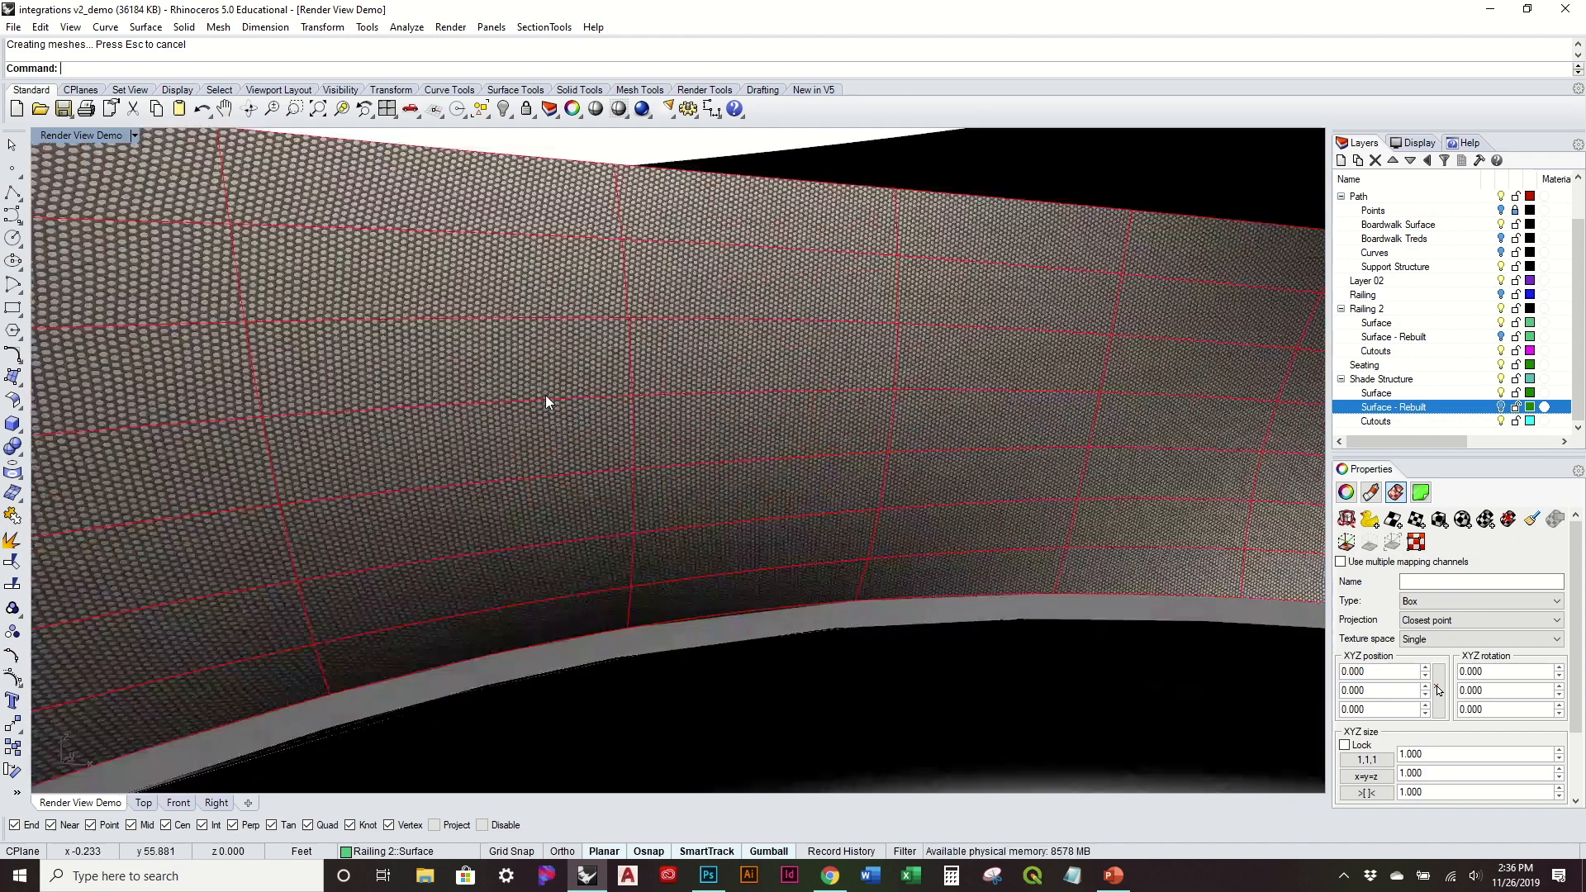
Examine the box-mapped perforation pattern along the railing's bends and at its curled end from several angles
scroll(529, 390, "up", 3)
right_click_drag(508, 387, 590, 411)
scroll(590, 411, "down", 4)
scroll(191, 579, "up", 6)
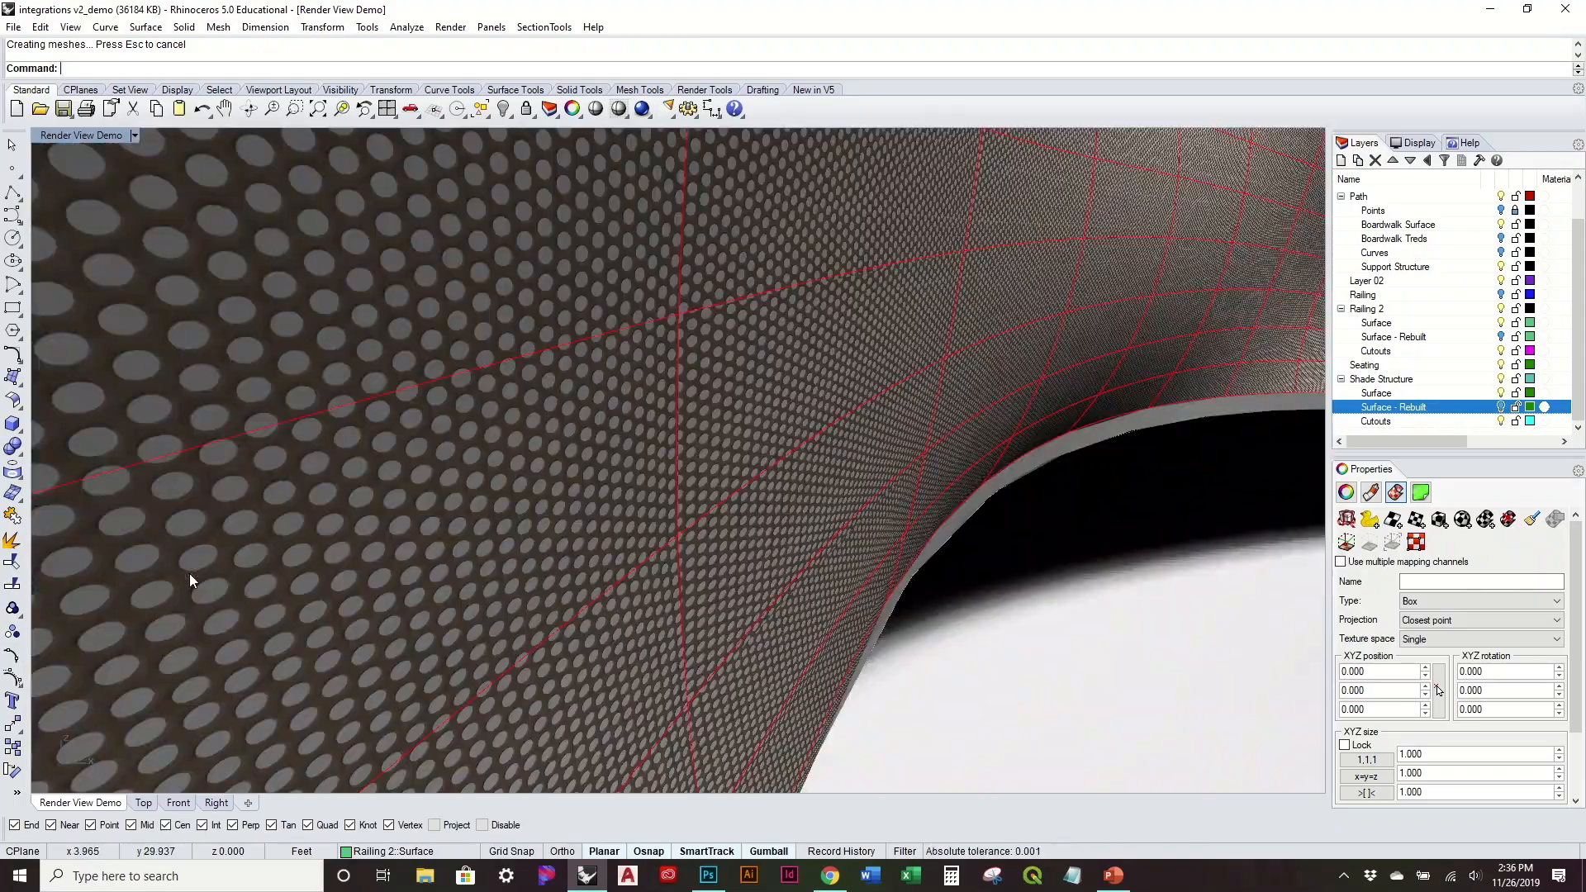
scroll(329, 525, "down", 5)
right_click_drag(329, 525, 285, 453)
scroll(285, 456, "up", 5)
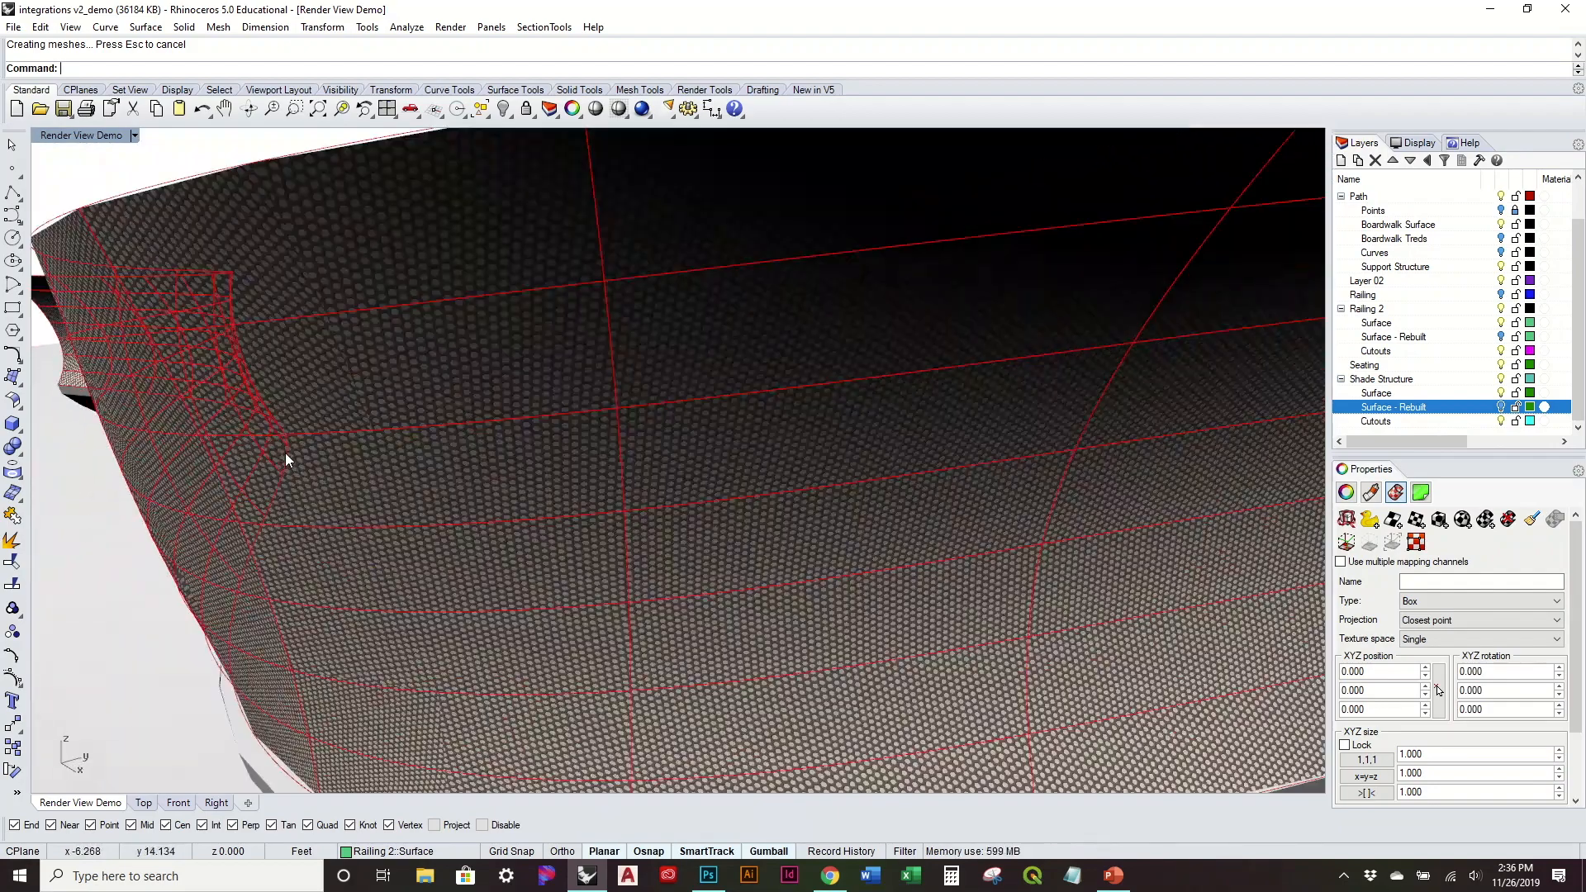
right_click_drag(335, 315, 407, 386)
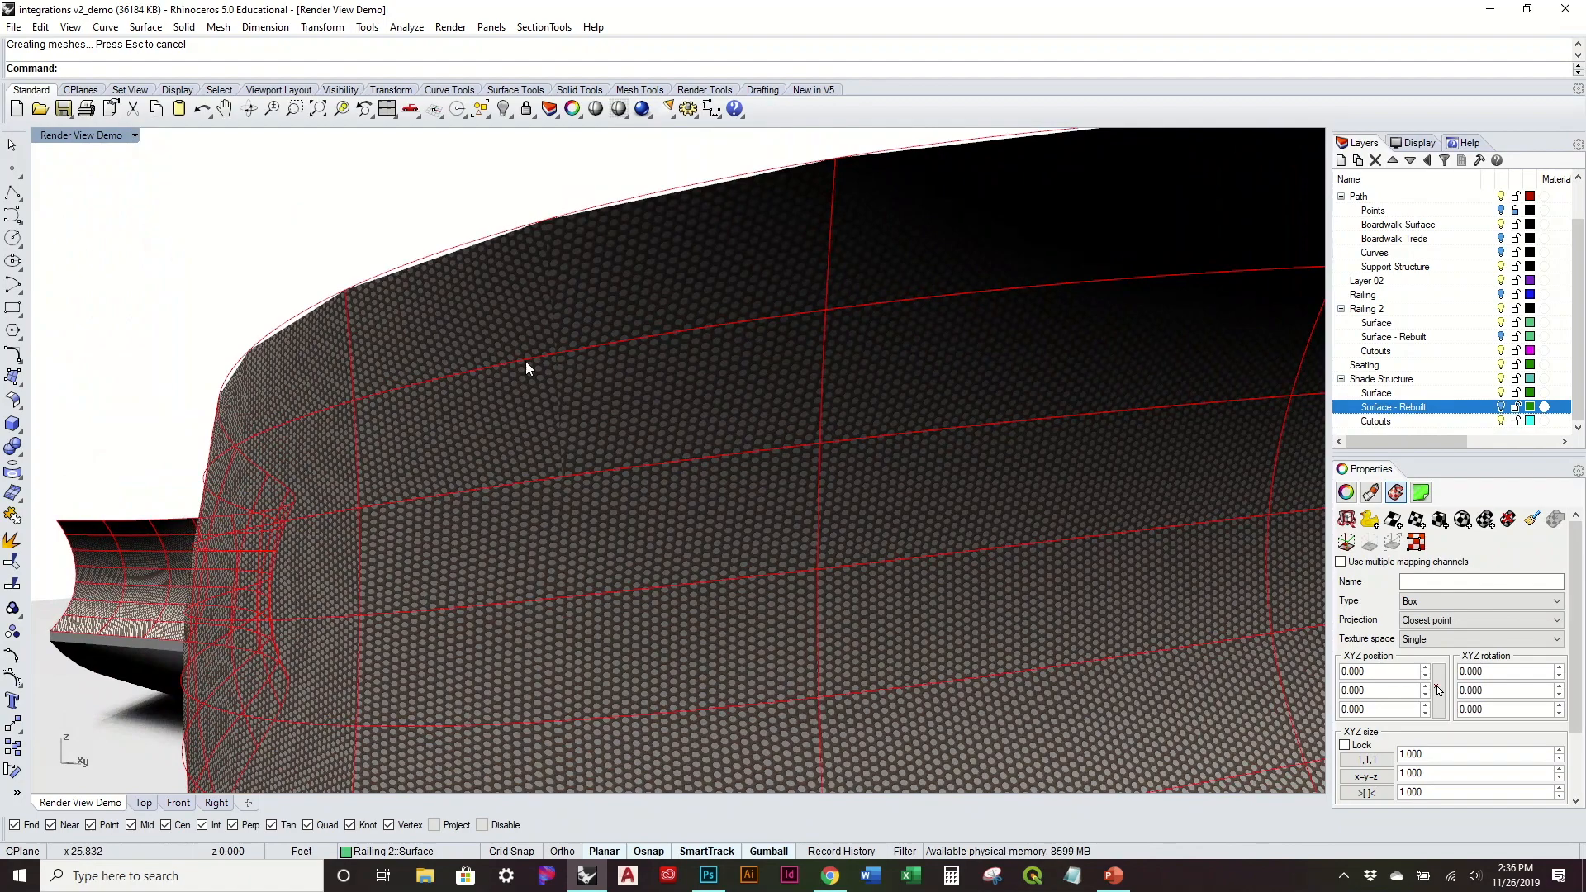
right_click_drag(339, 400, 453, 425)
right_click_drag(766, 467, 1135, 582)
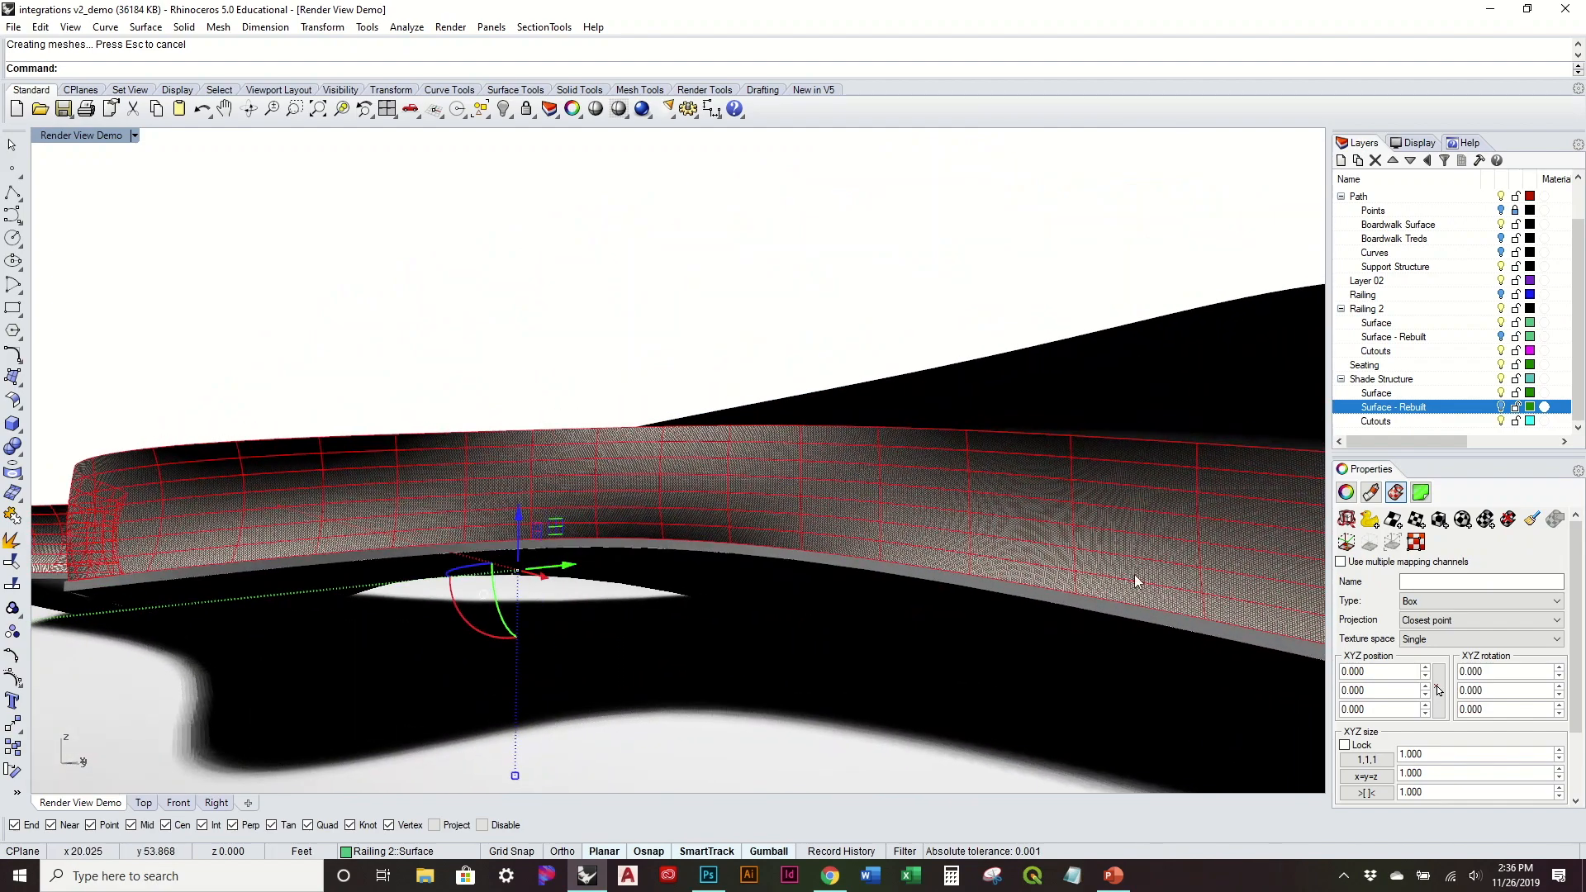
scroll(751, 466, "up", 5)
scroll(751, 466, "down", 2)
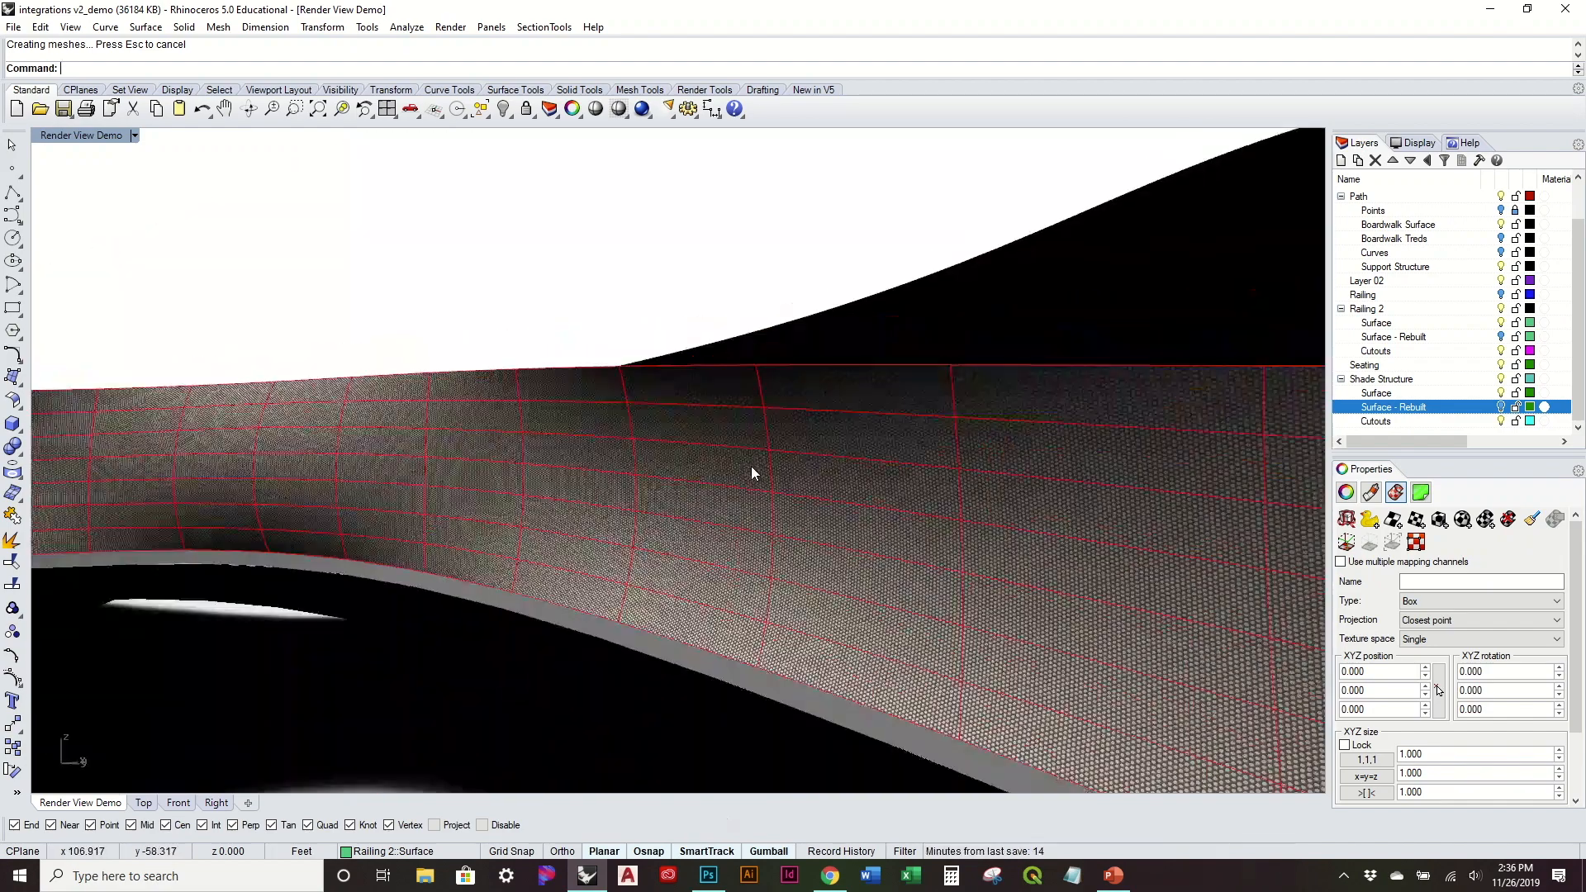
right_click_drag(527, 441, 533, 464)
scroll(157, 392, "up", 5)
right_click_drag(156, 394, 369, 394)
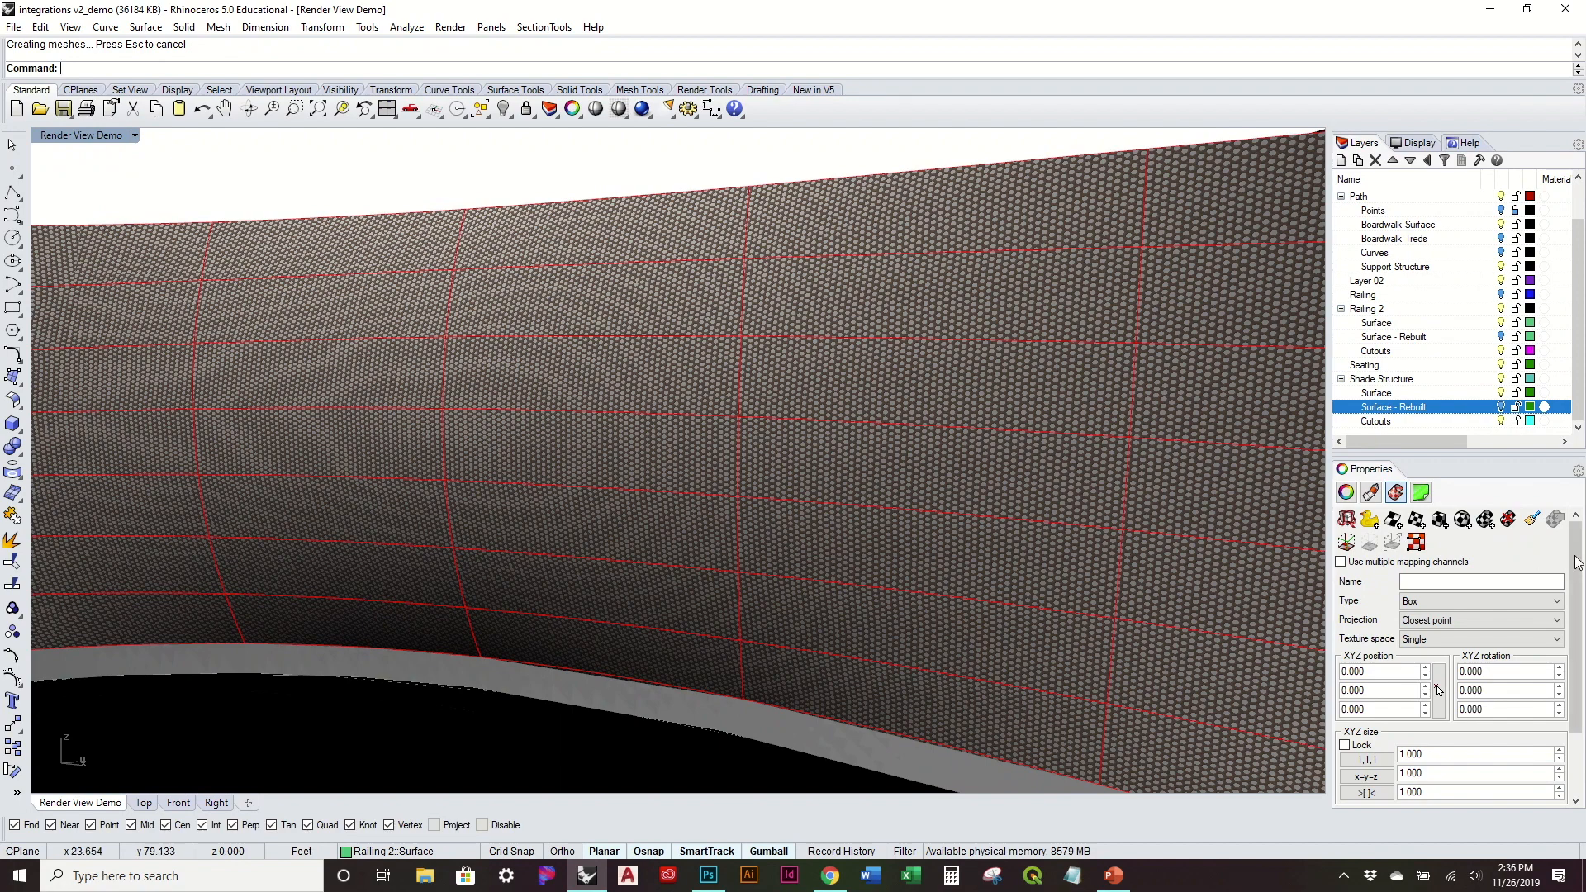
Lock the box mapping's XYZ size proportions and enlarge the mapping to 4.000 in all directions
scroll(1578, 603, "down", 3)
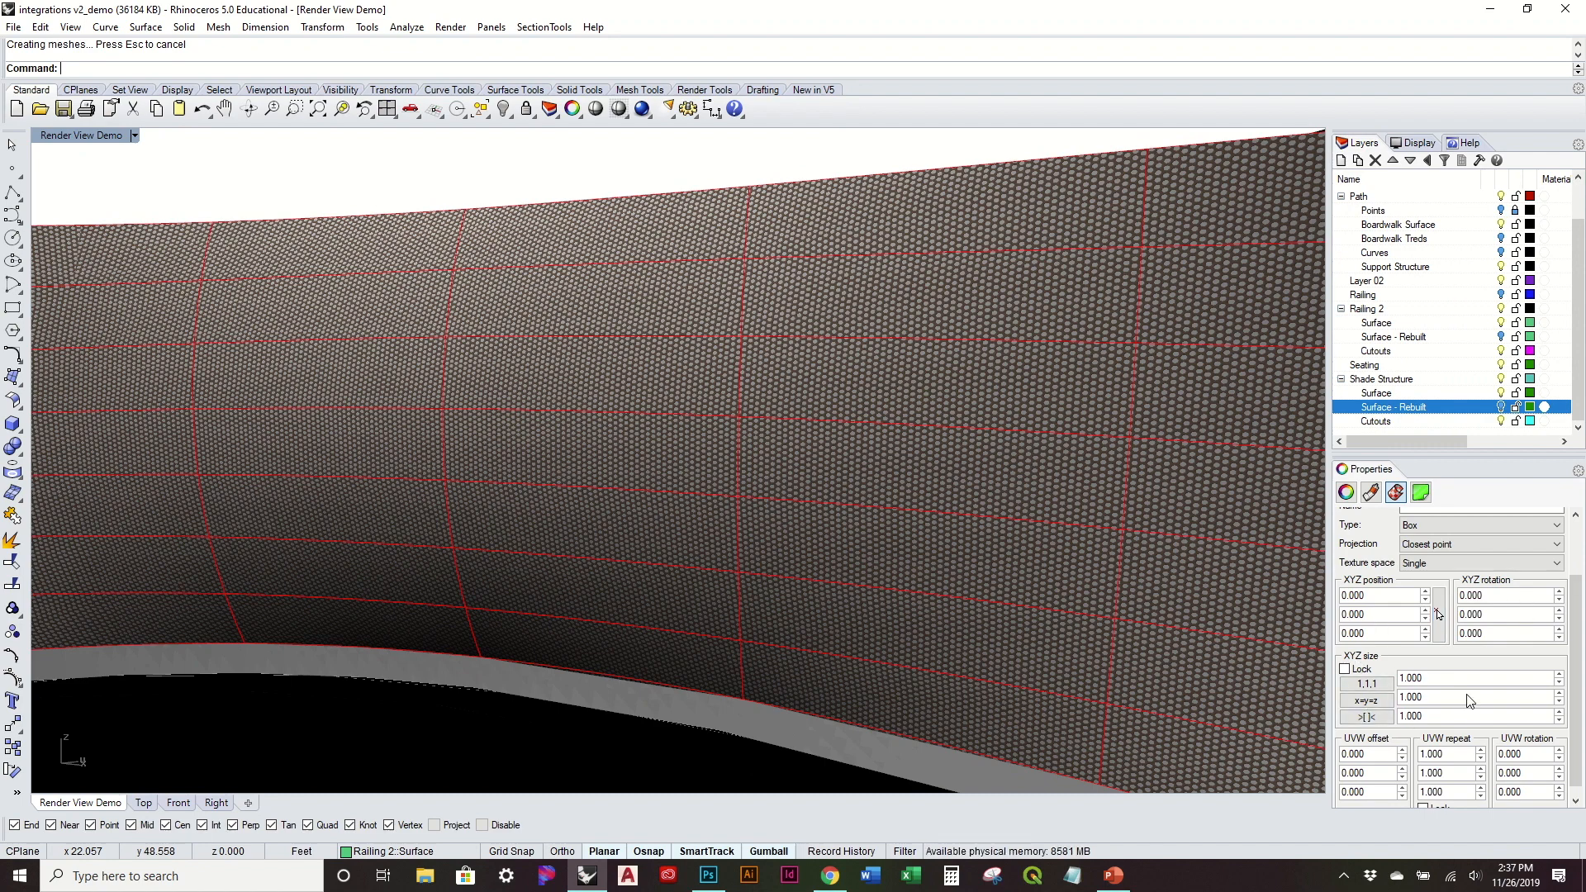
left_click(1357, 672)
left_click(1560, 676)
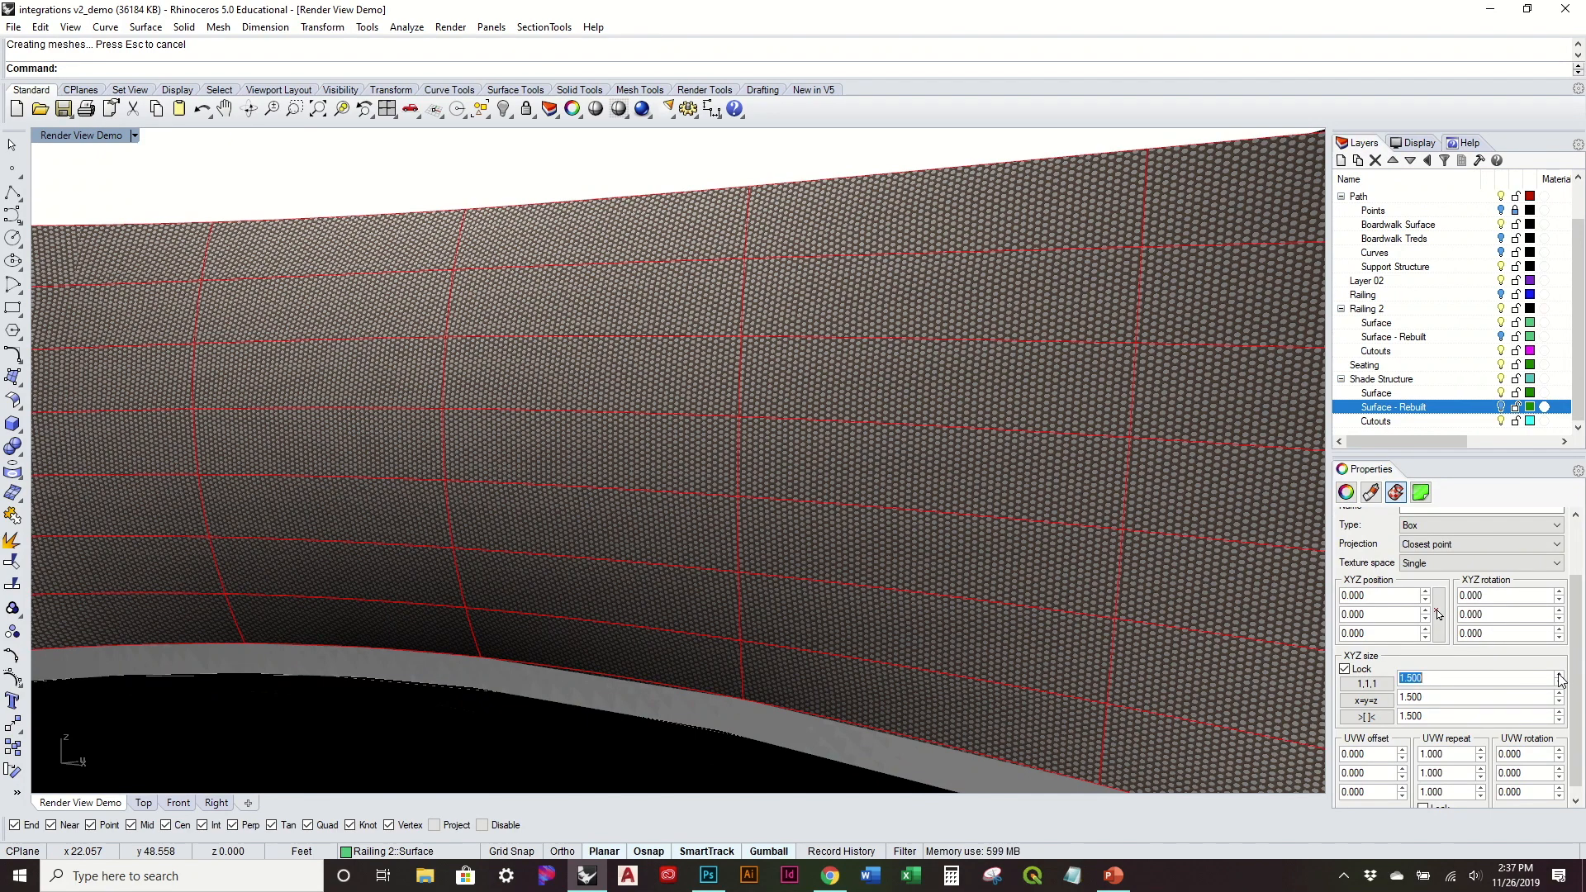
left_click(1560, 676)
left_click(1560, 675)
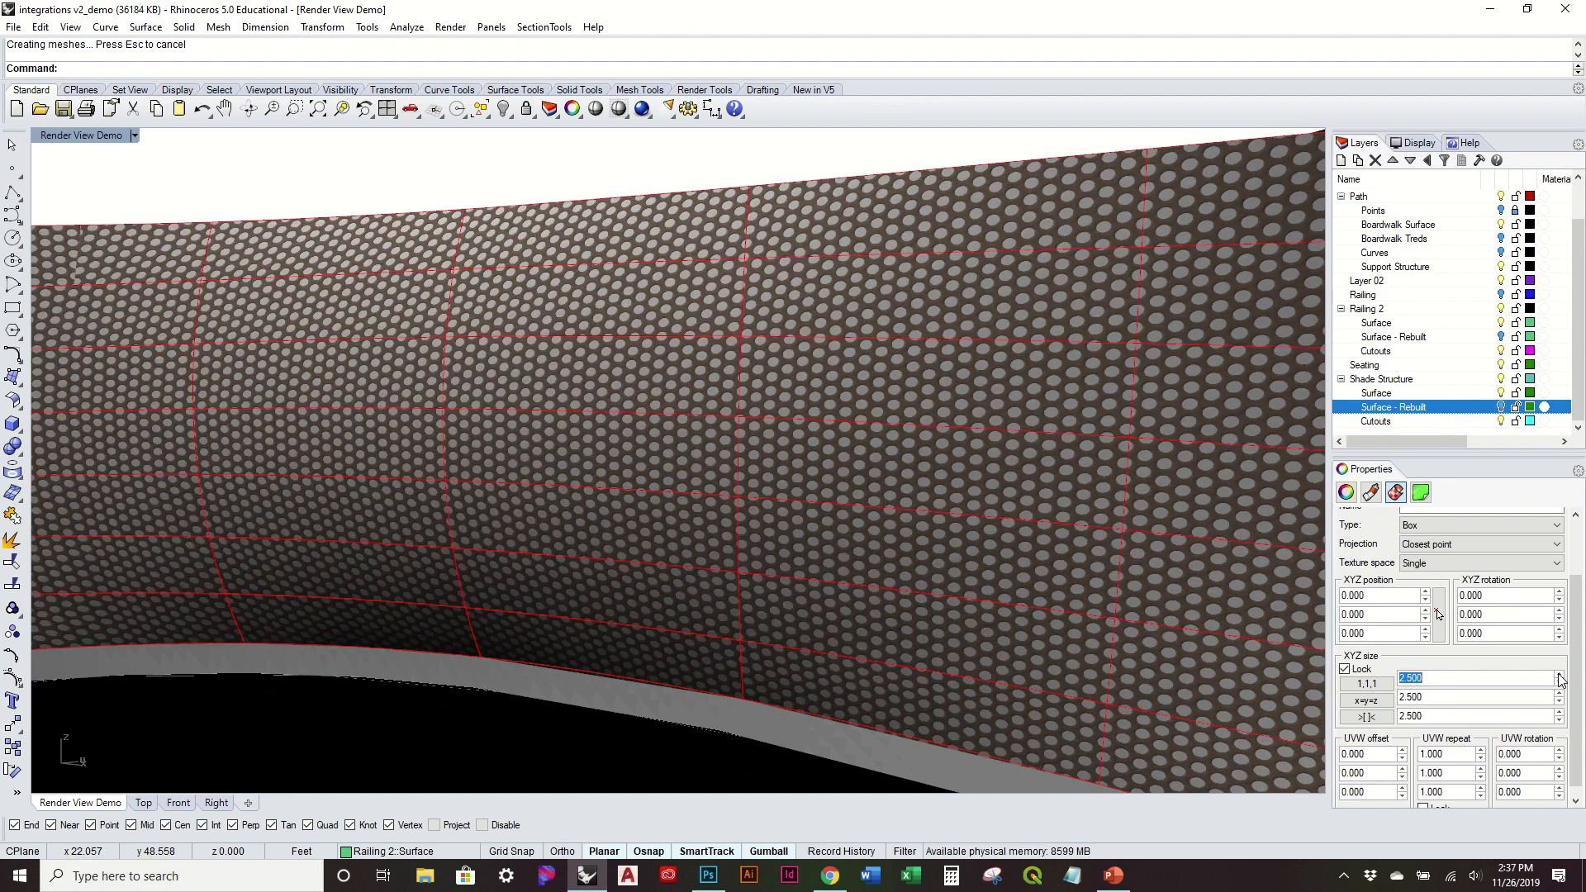
left_click(1560, 676)
left_click(1560, 675)
left_click(1560, 675)
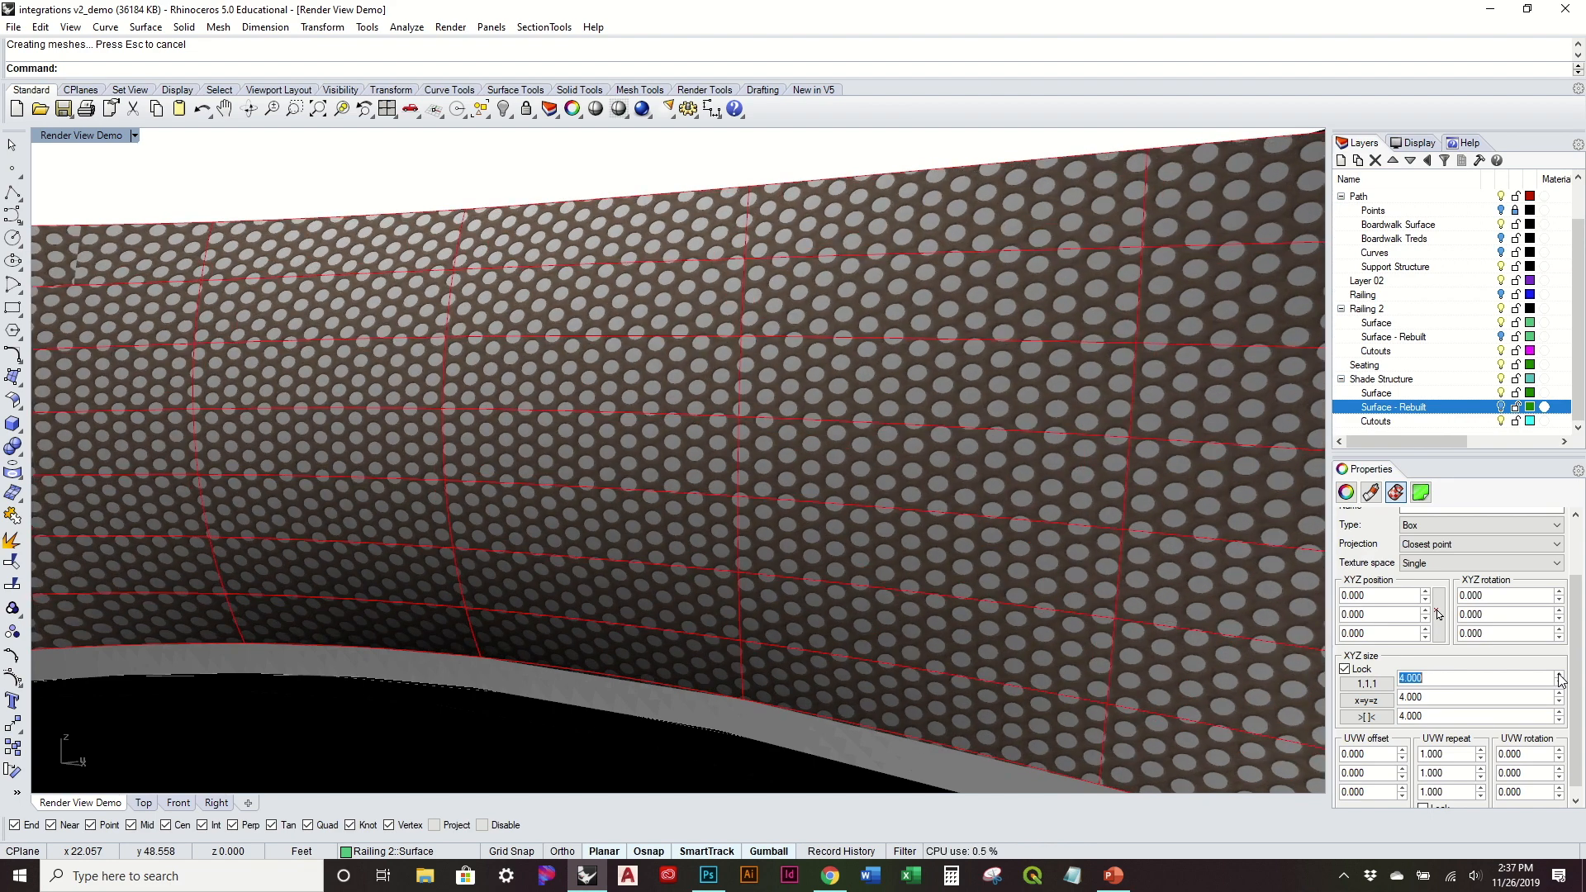
Deselect the railing and inspect the enlarged perforation pattern along its full length
right_click_drag(1162, 572, 739, 333)
scroll(973, 507, "down", 6)
scroll(227, 389, "up", 6)
scroll(227, 388, "down", 8)
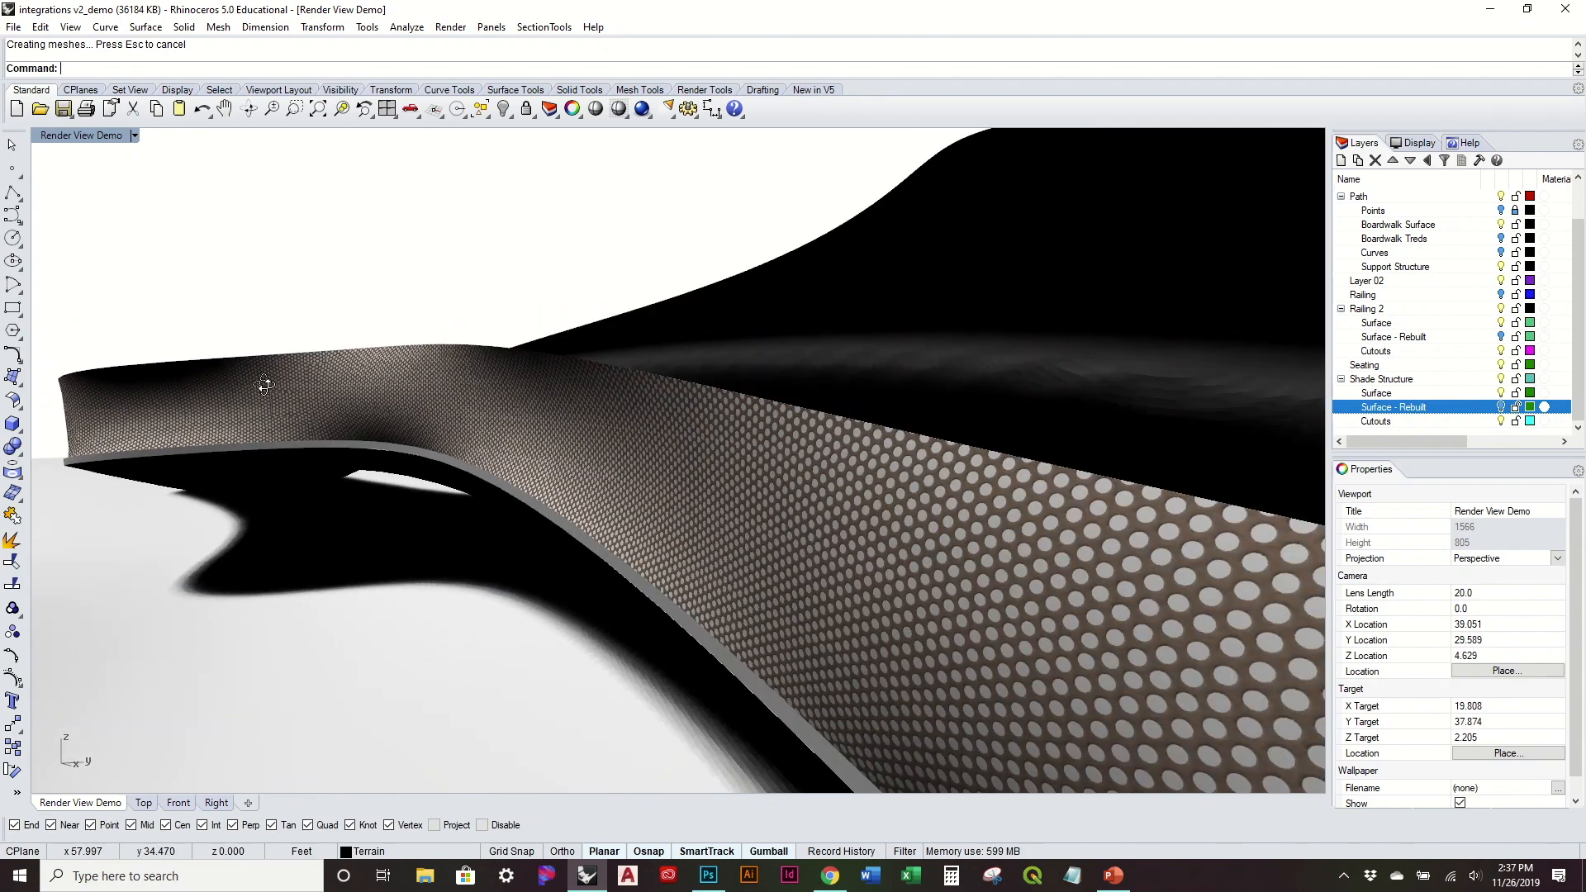
scroll(265, 385, "down", 4)
right_click_drag(264, 384, 530, 410)
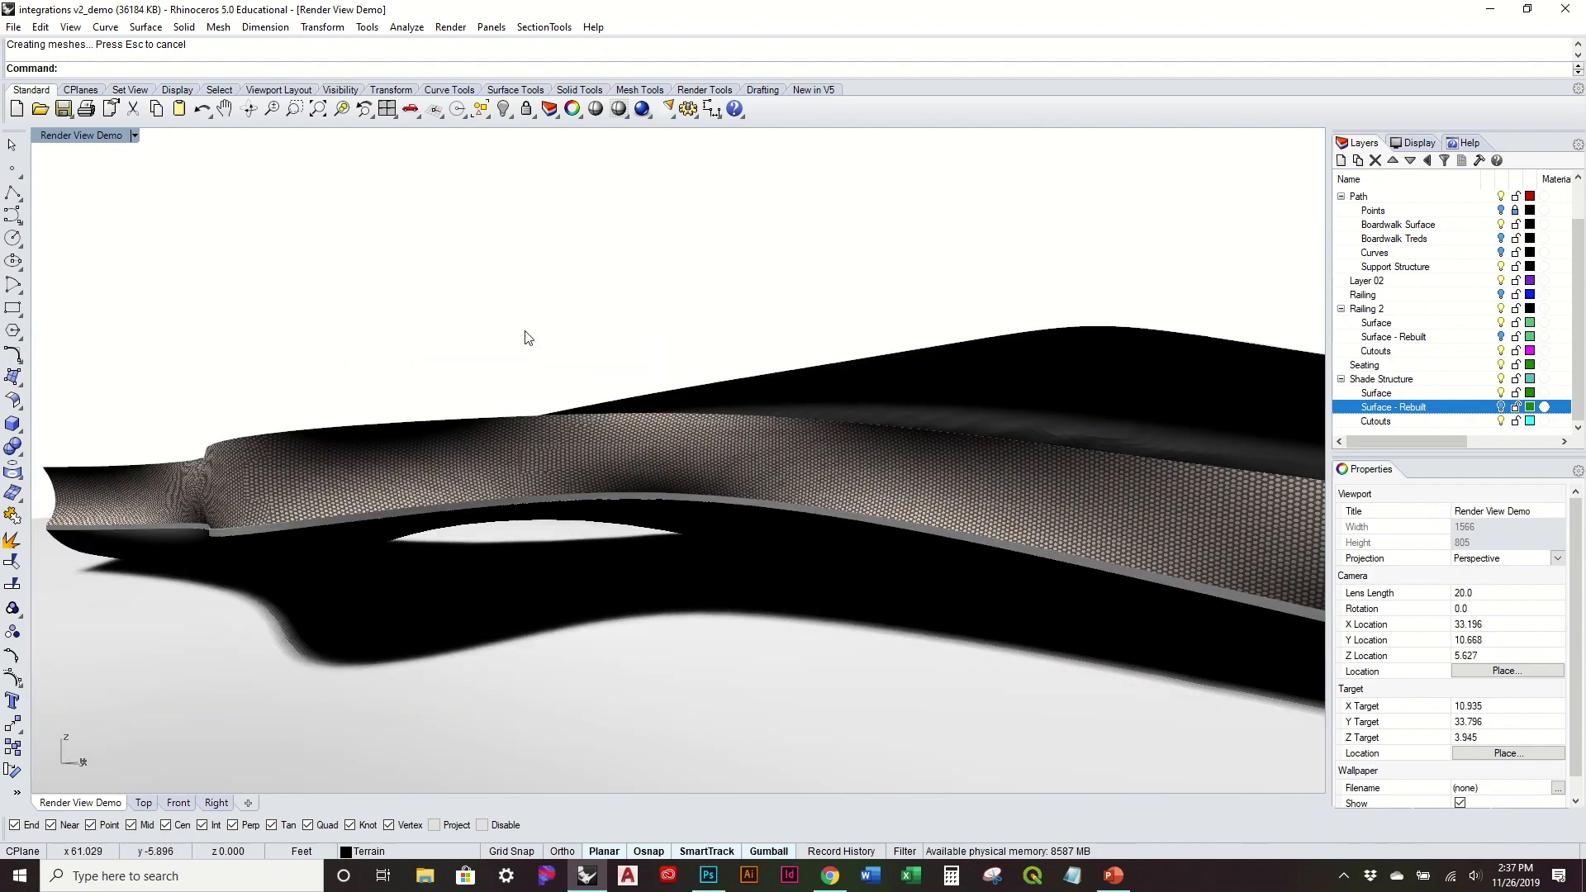
Configure the render settings to the viewport resolution (1566 x 805) with Normal (2x) antialiasing
left_click(451, 27)
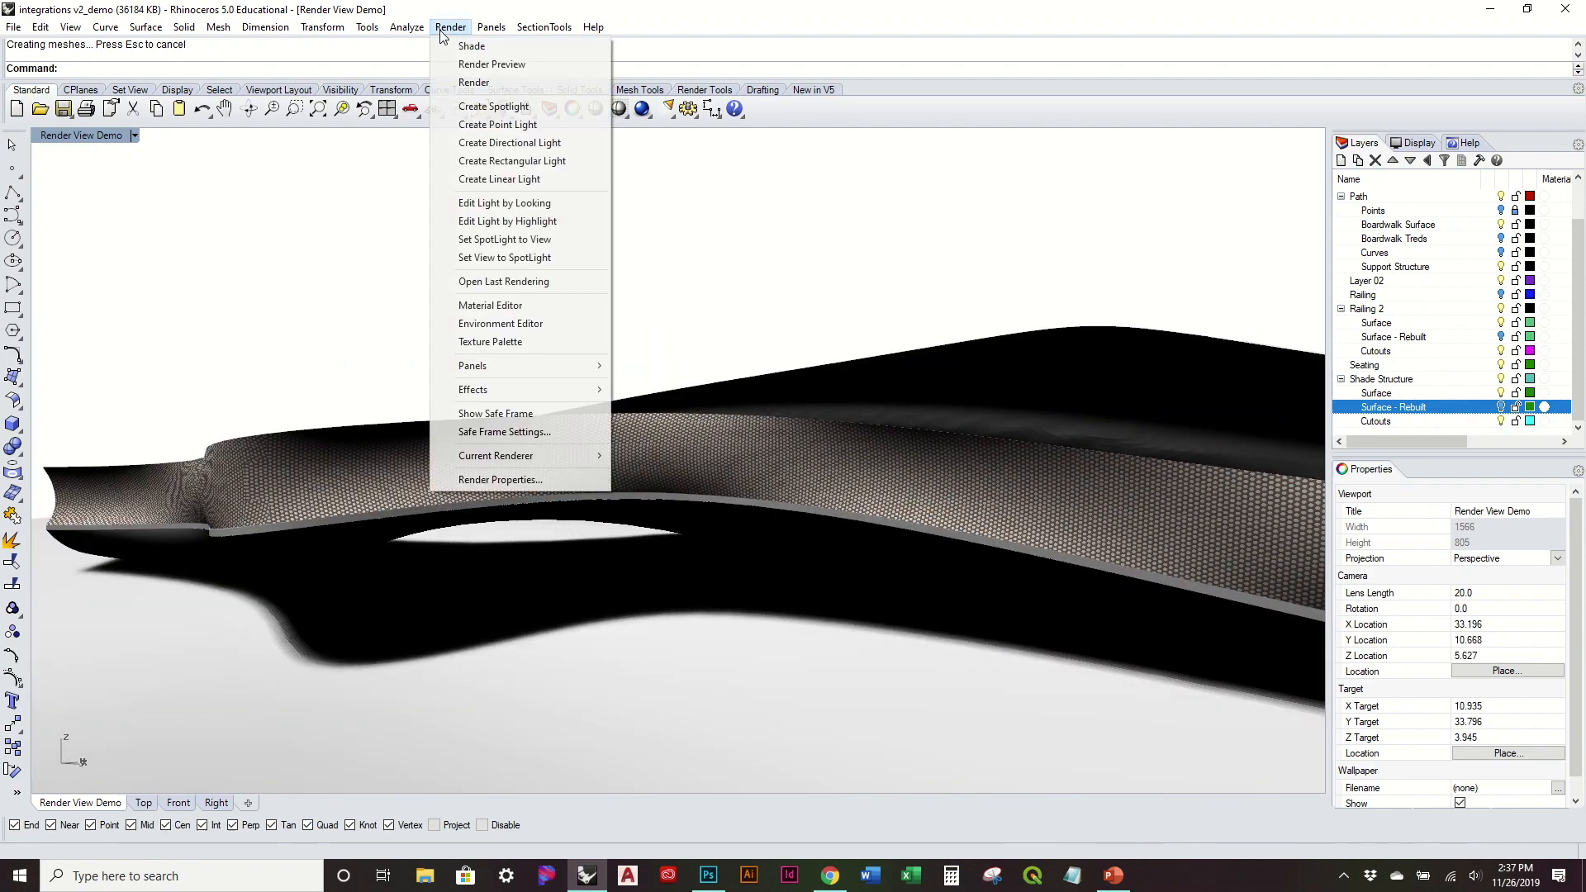
left_click(546, 479)
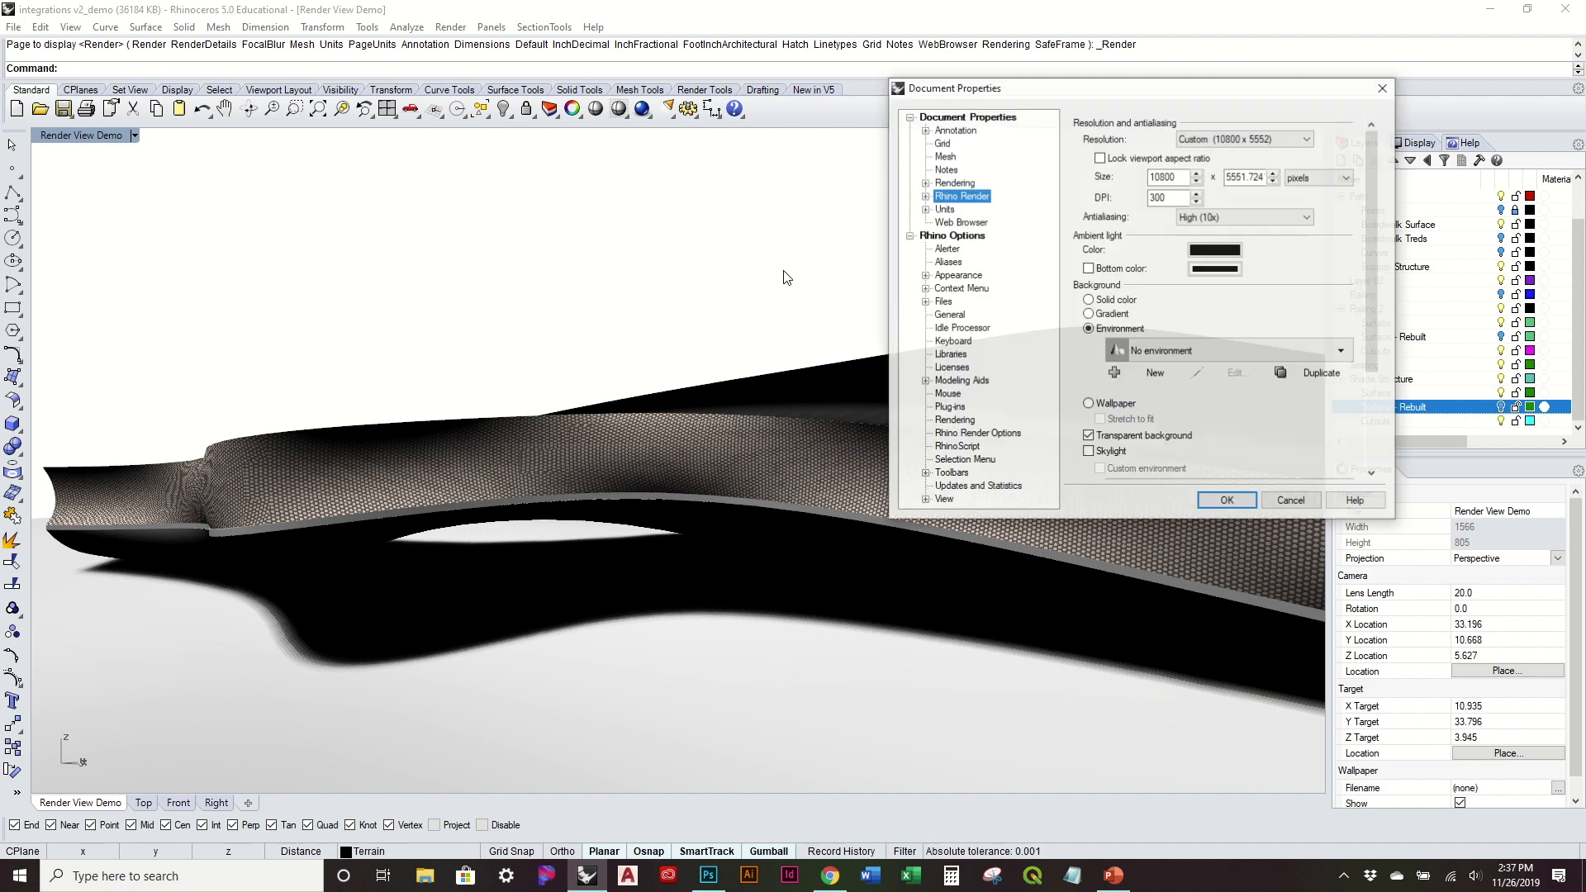
left_click(1256, 139)
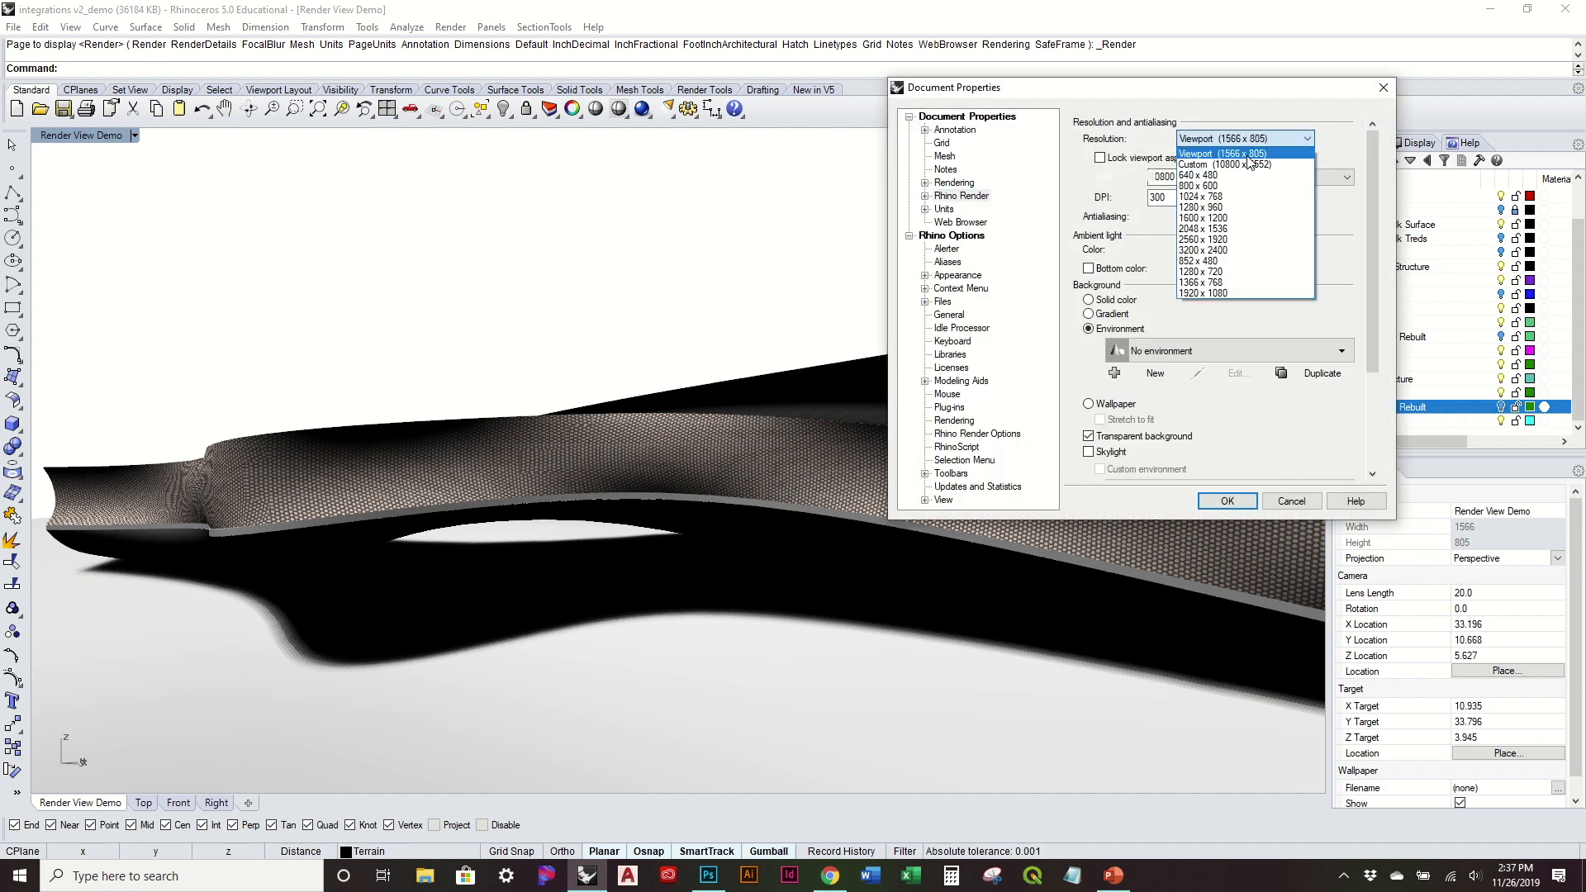
left_click(1231, 153)
left_click(1217, 216)
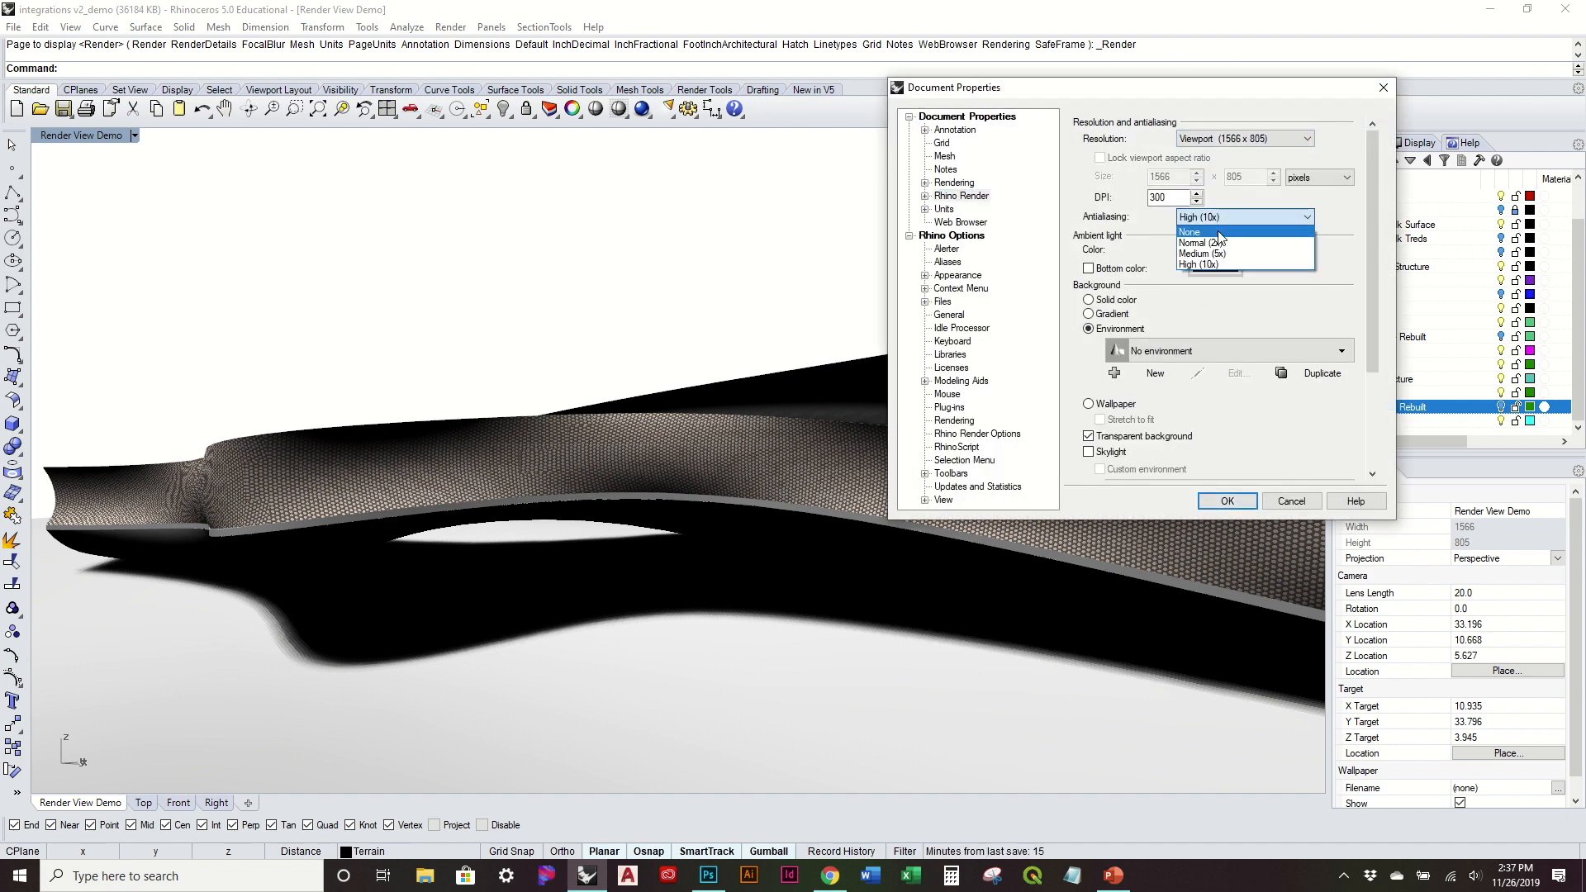
left_click(1214, 243)
left_click(1228, 500)
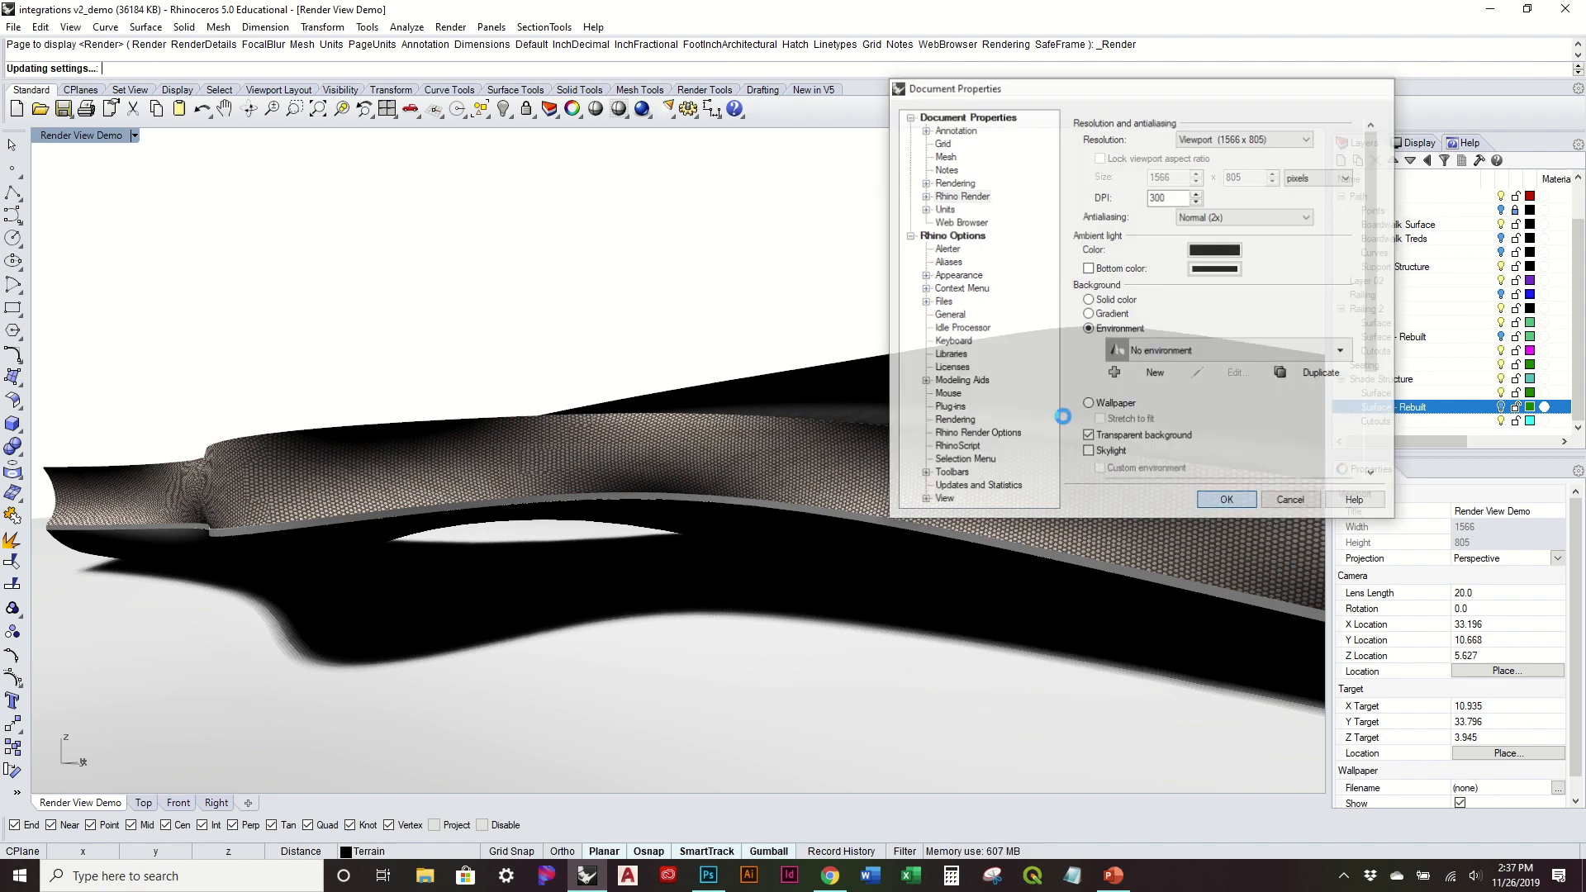
Frame a close view along the perforated railing, run a test render of it, and close the render window
scroll(603, 459, "up", 8)
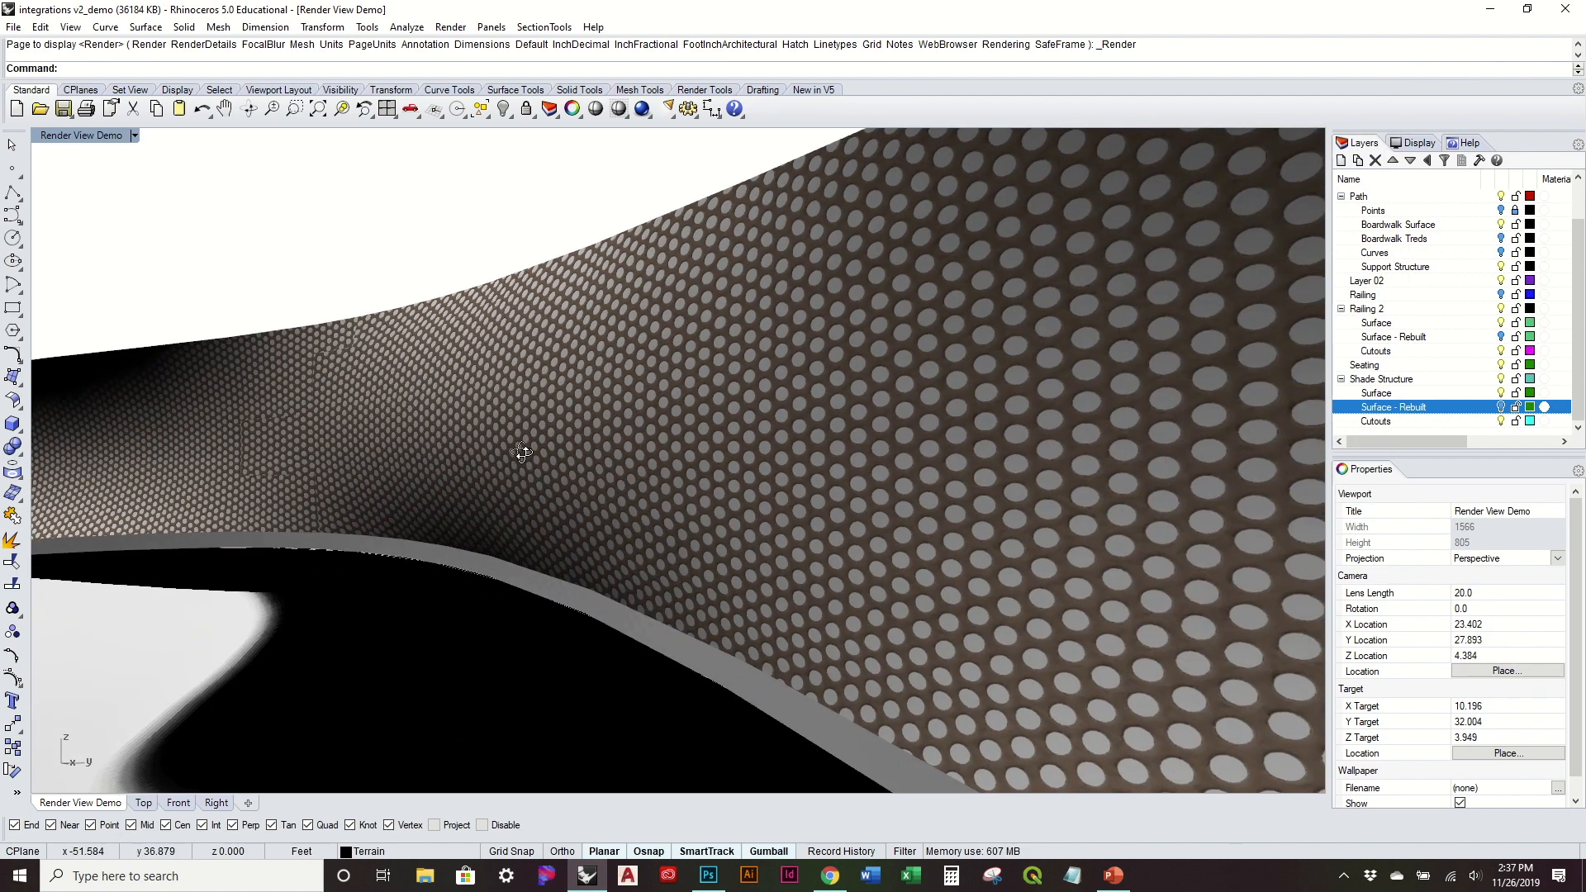
scroll(392, 341, "up", 5)
scroll(392, 340, "down", 3)
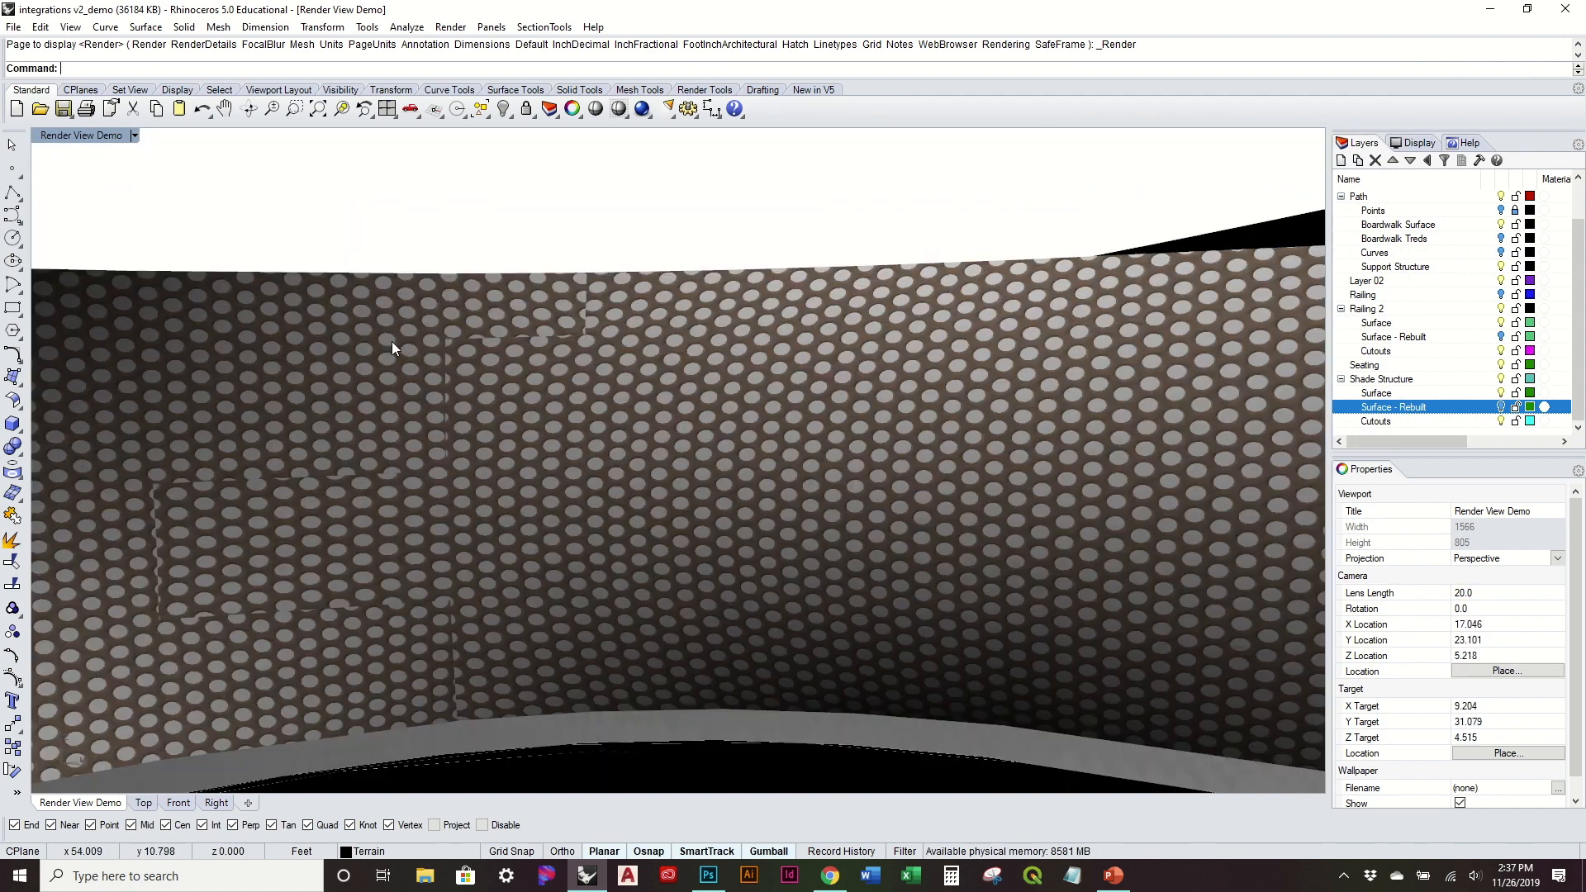
right_click_drag(727, 337, 818, 384)
scroll(909, 388, "down", 5)
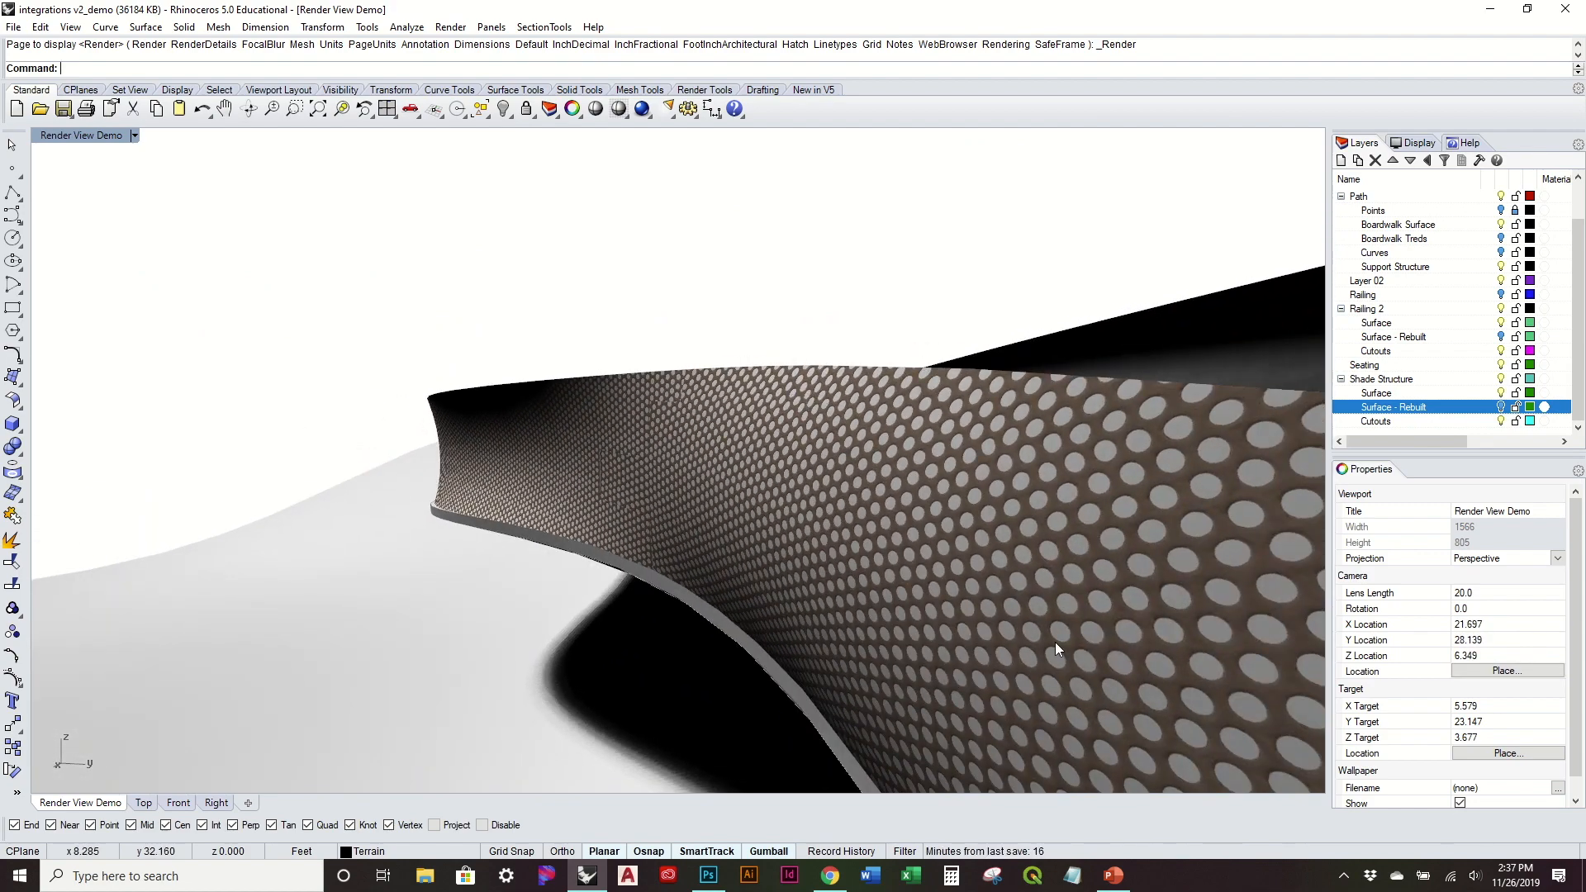
right_click_drag(948, 593, 928, 556, "shift")
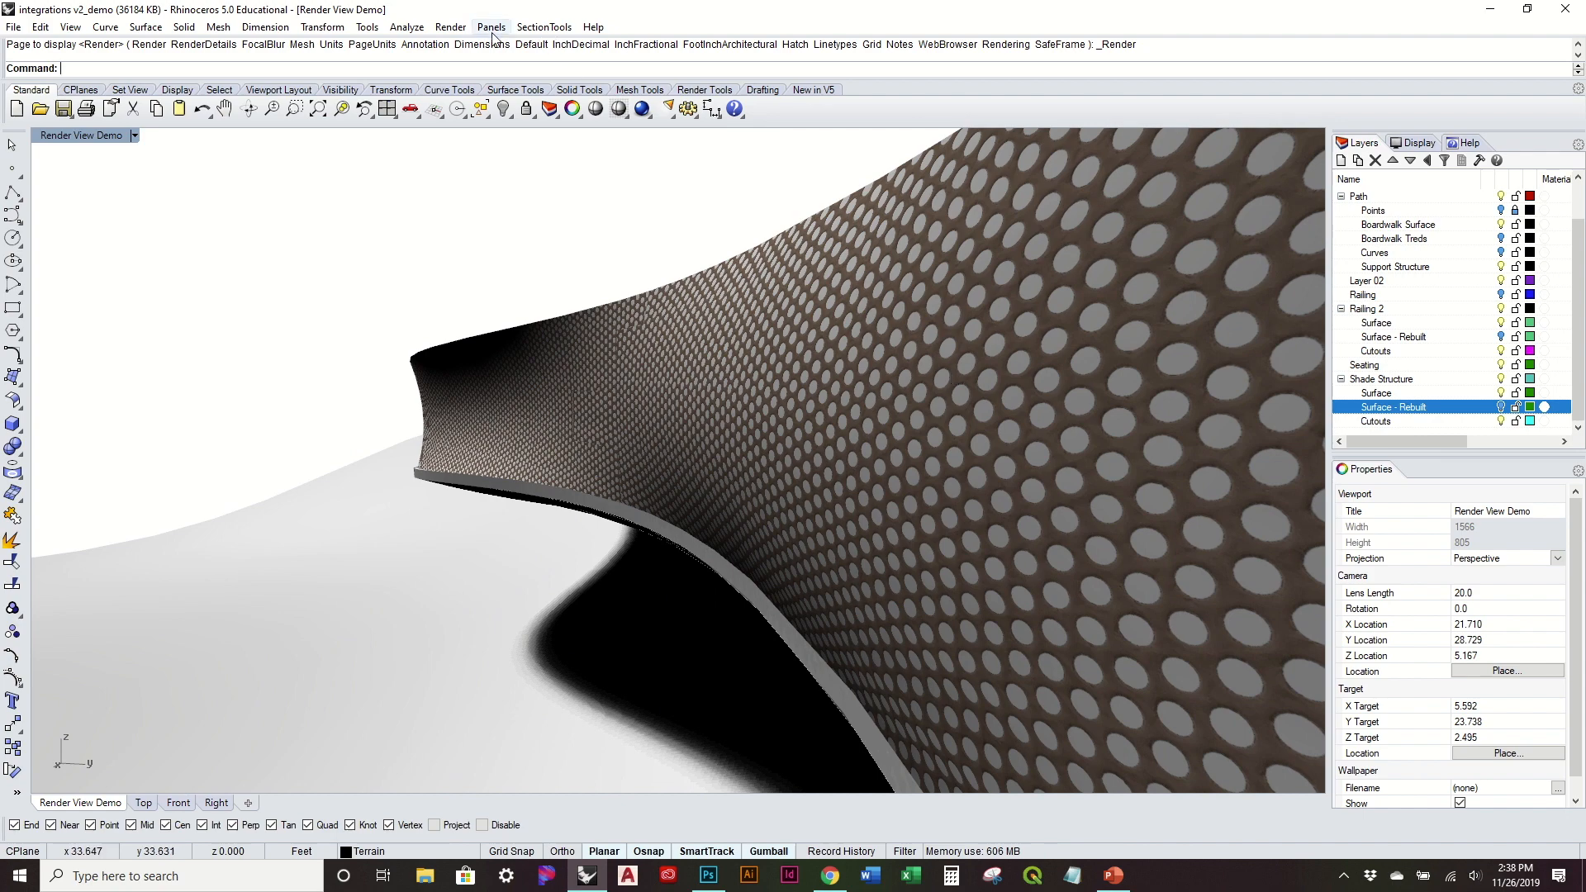
right_click_drag(583, 248, 620, 238)
left_click(452, 27)
left_click(477, 64)
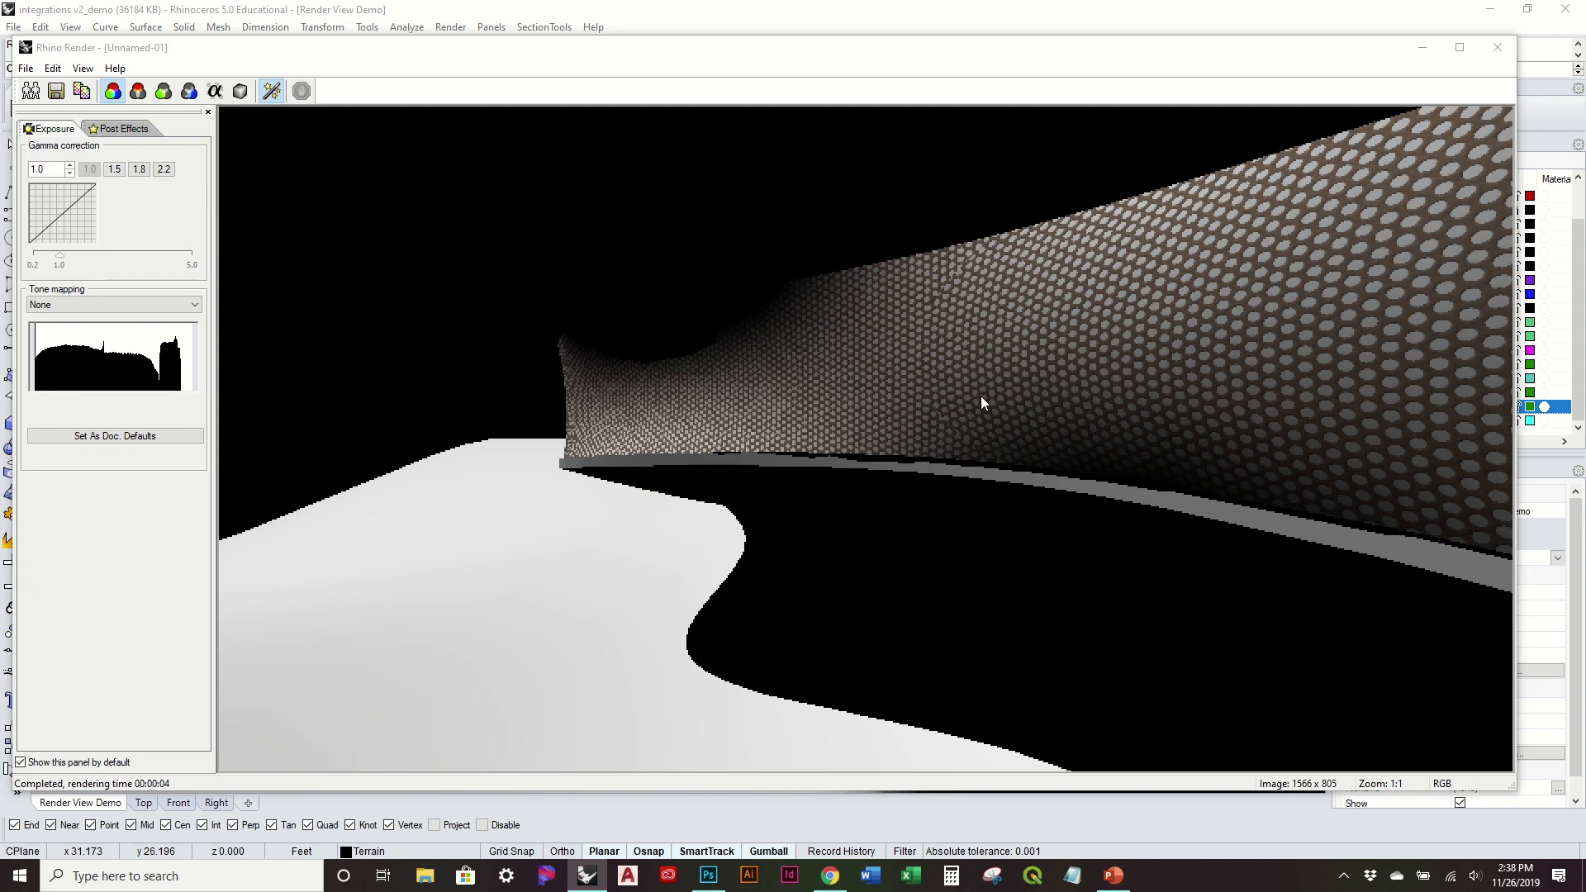
left_click(1496, 45)
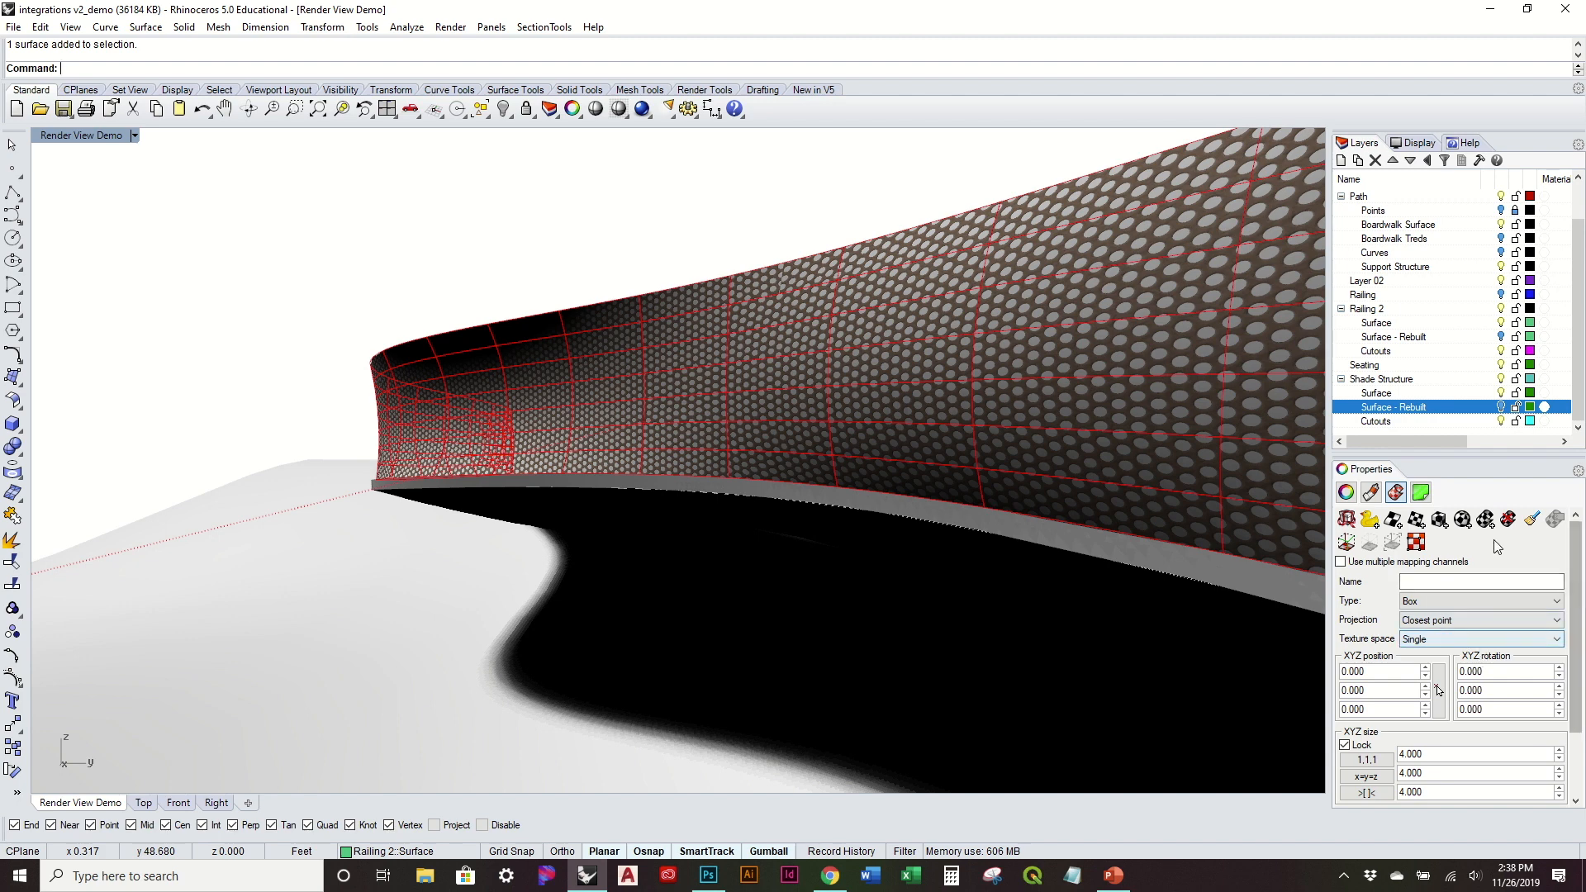
Reselect the railing and review the color, transparency and bump texture slots of its material
left_click(1370, 493)
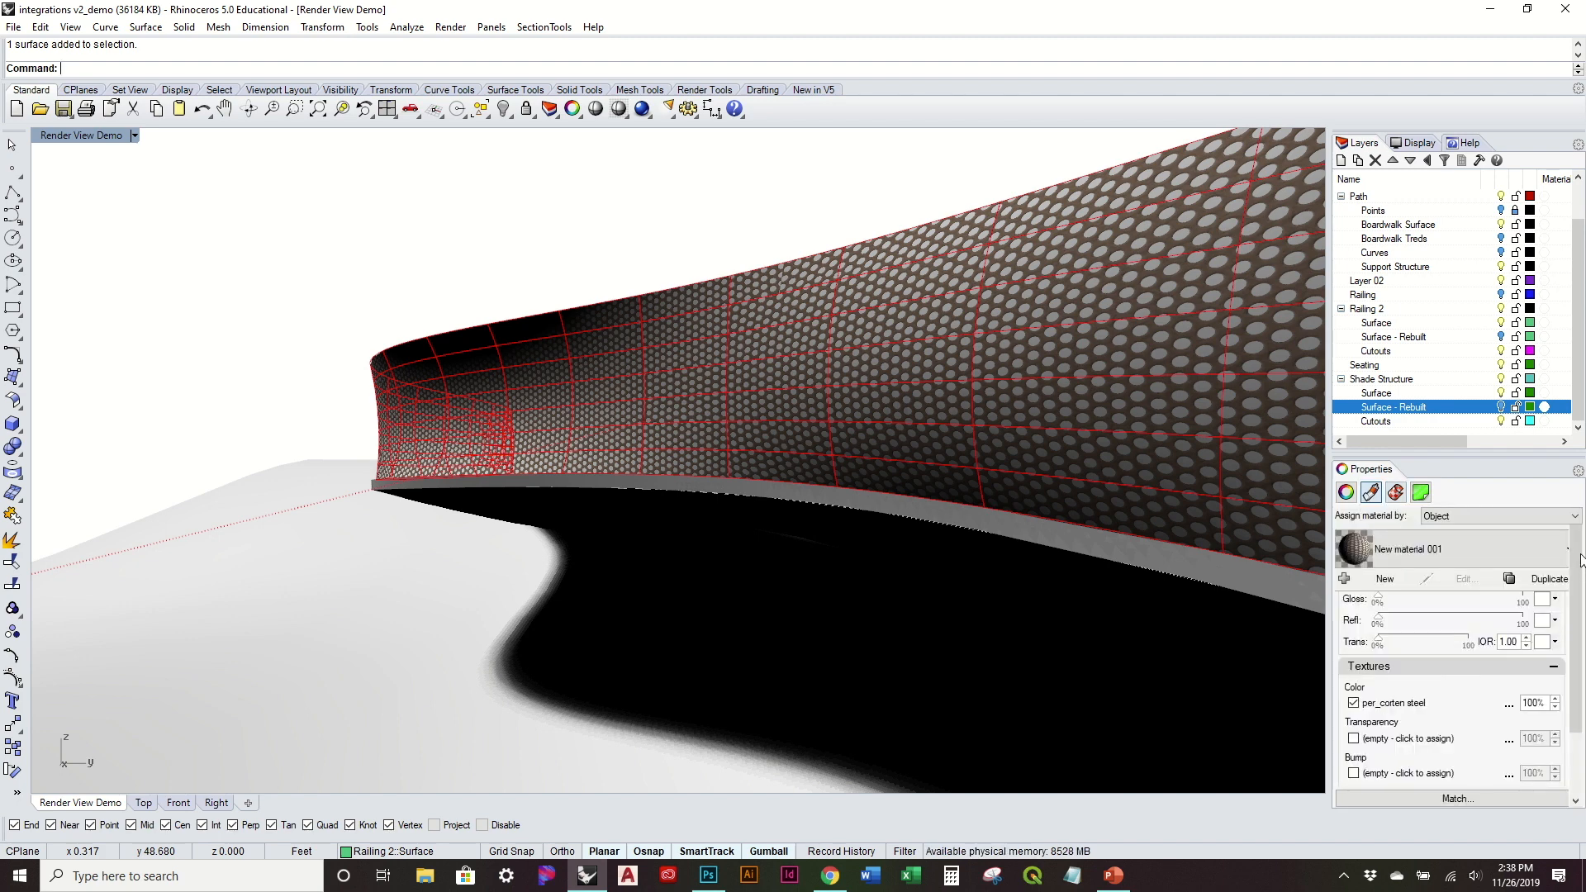
left_click(1468, 545)
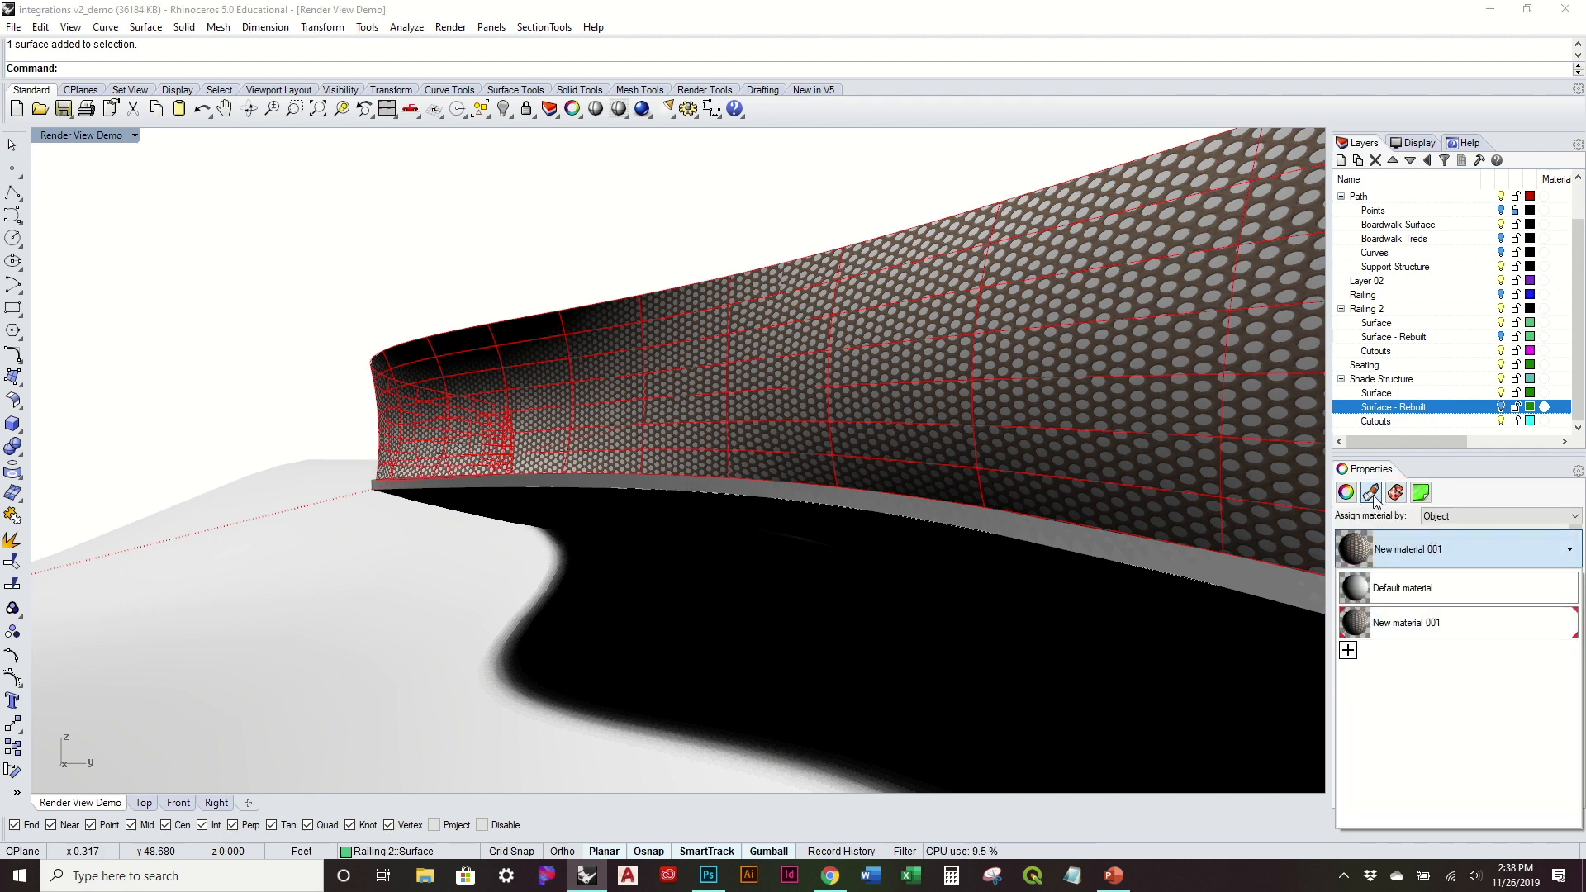
left_click(1409, 549)
left_click_drag(1578, 675, 1578, 686)
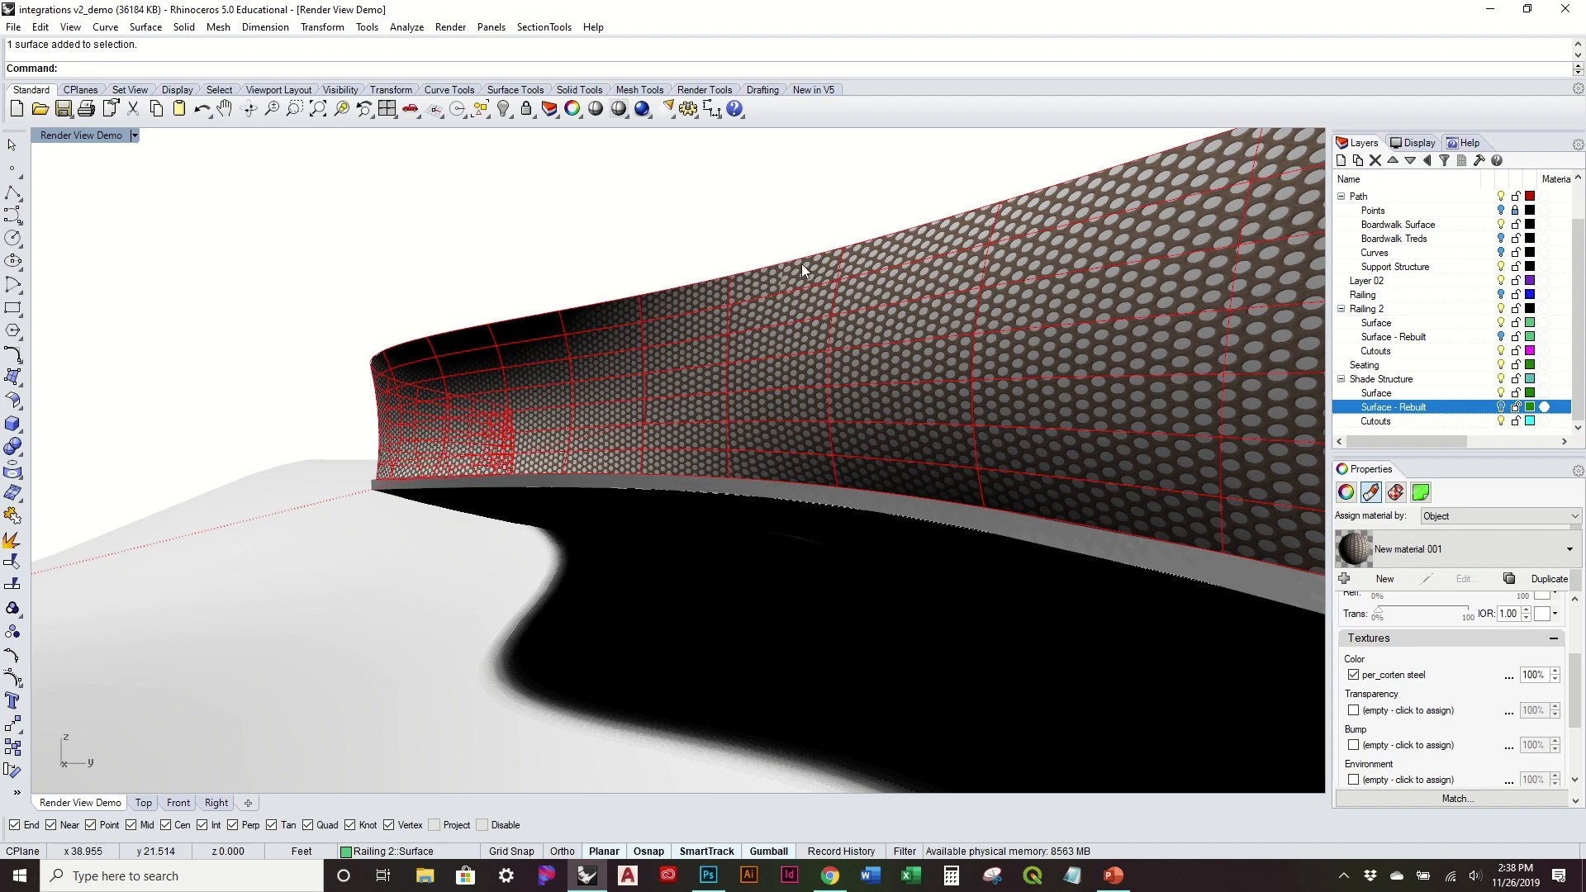
right_click_drag(801, 269, 807, 308)
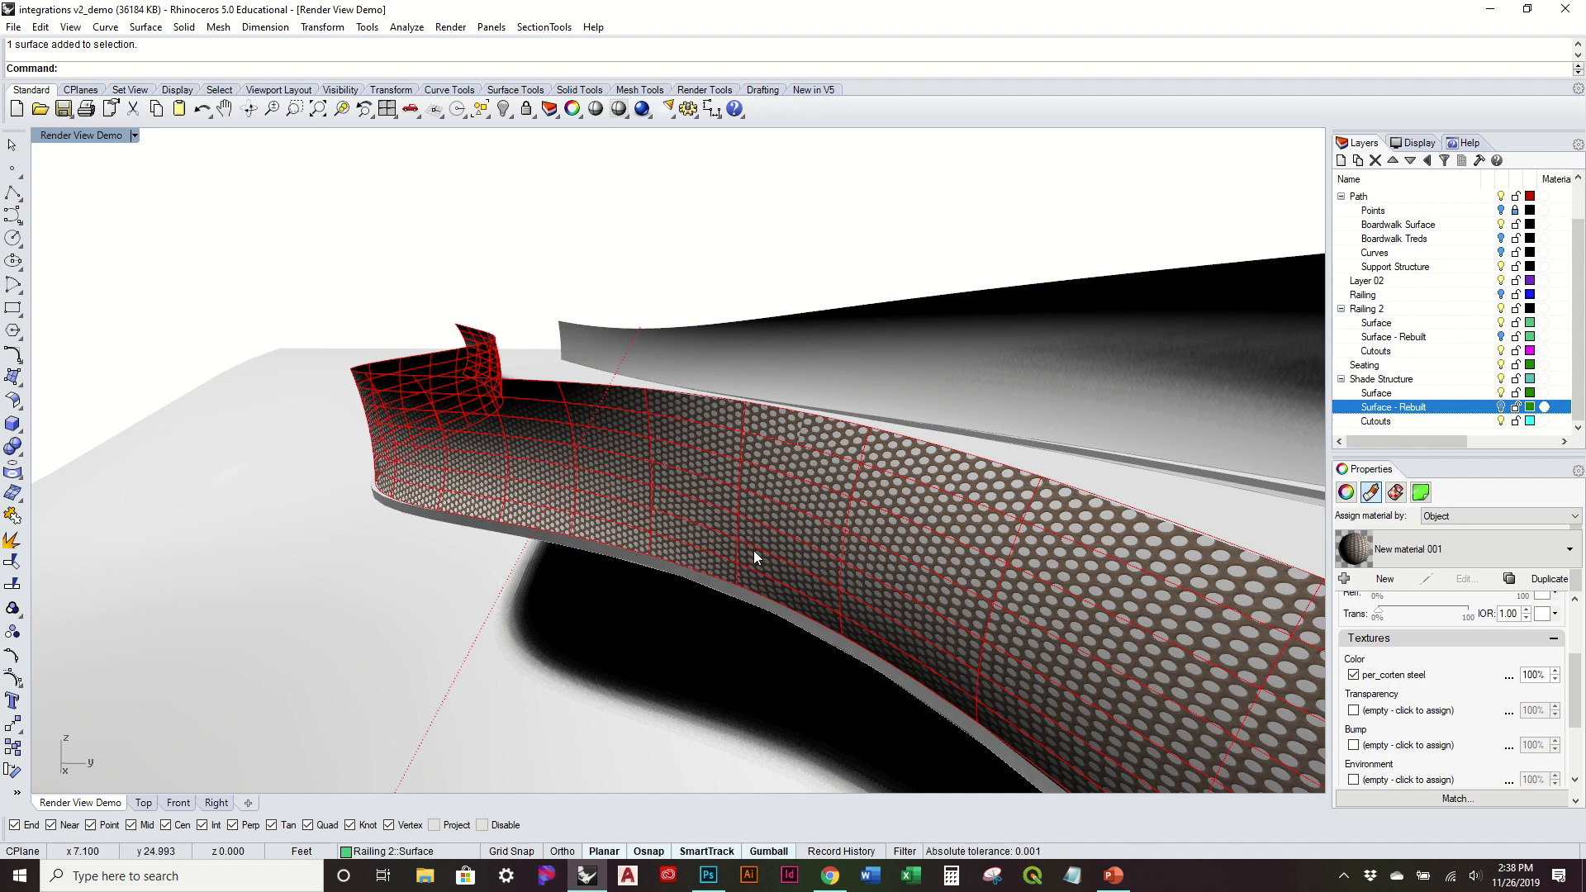
Switch to Photoshop and open the per_corten steel image from the Materials folder
left_click(713, 869)
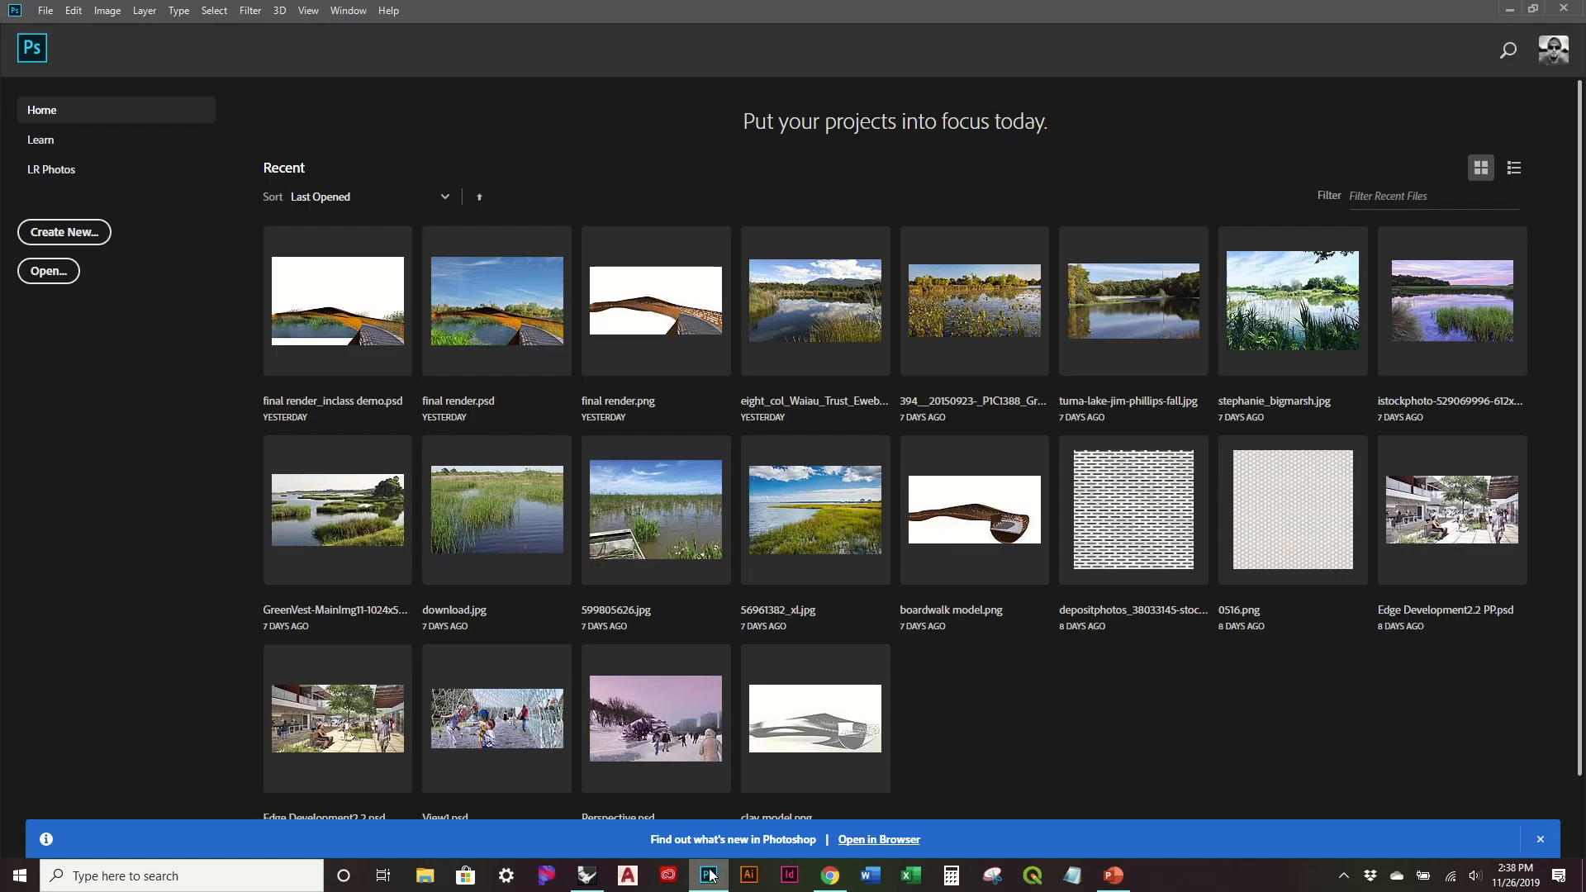
left_click(51, 278)
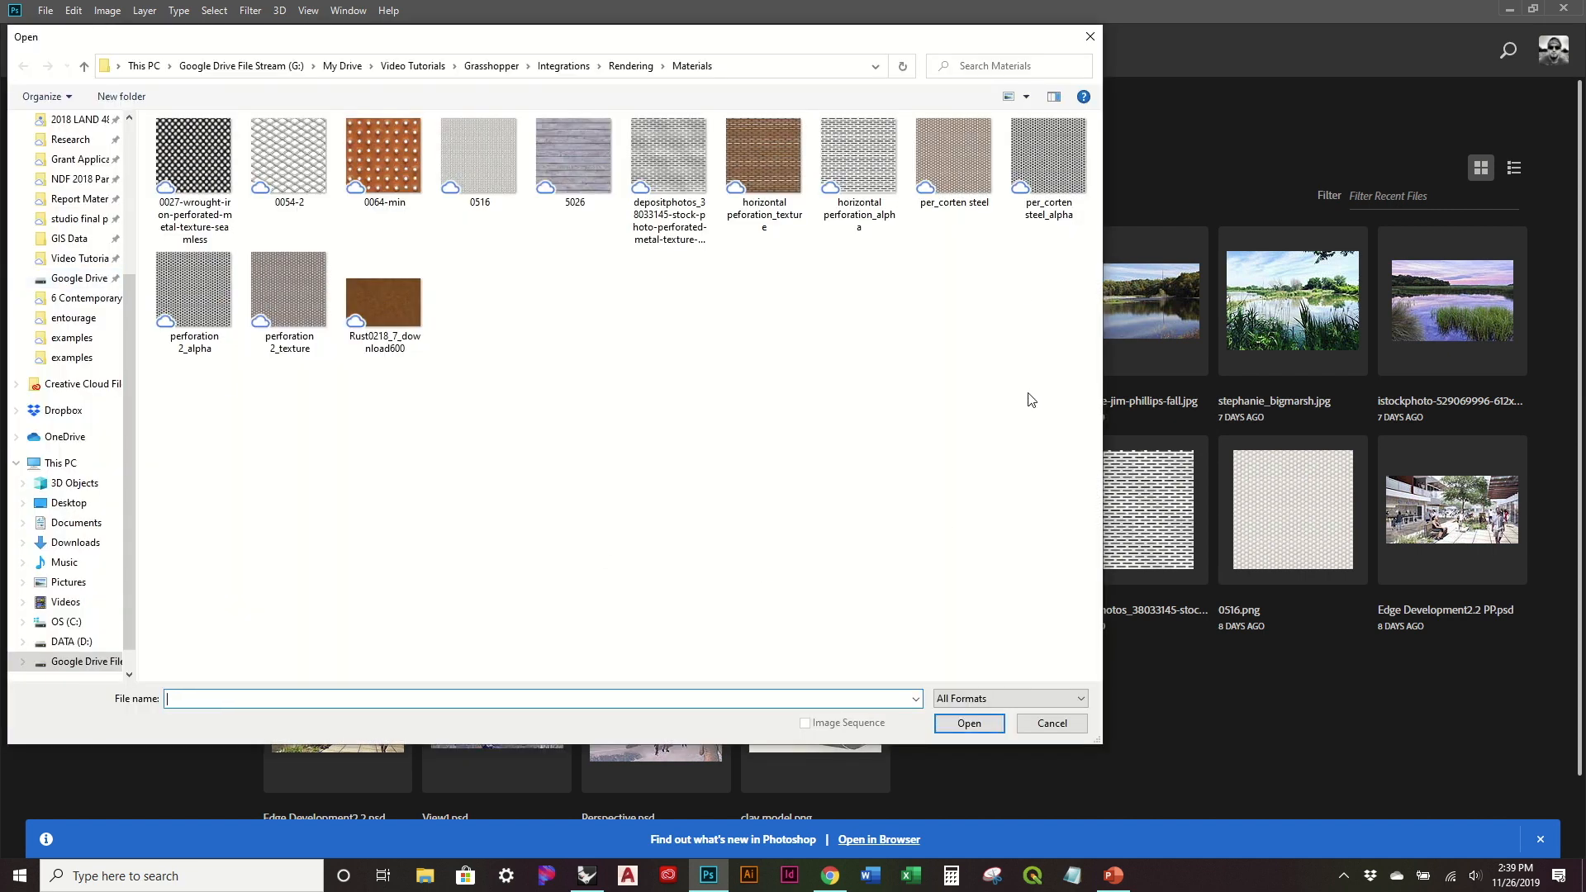
left_click(957, 180)
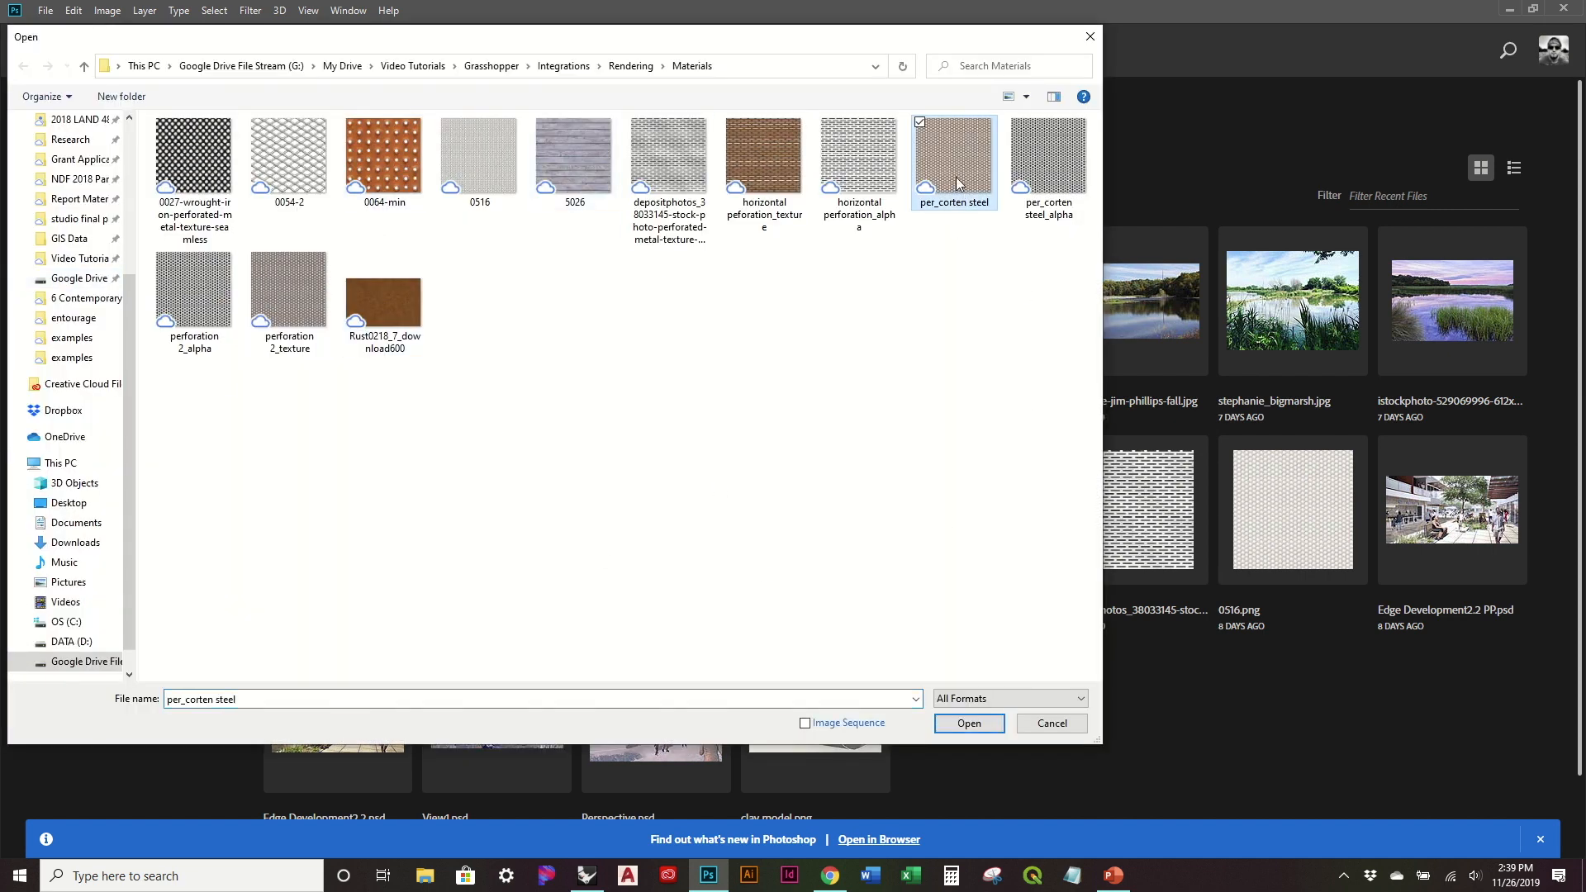
left_click(980, 729)
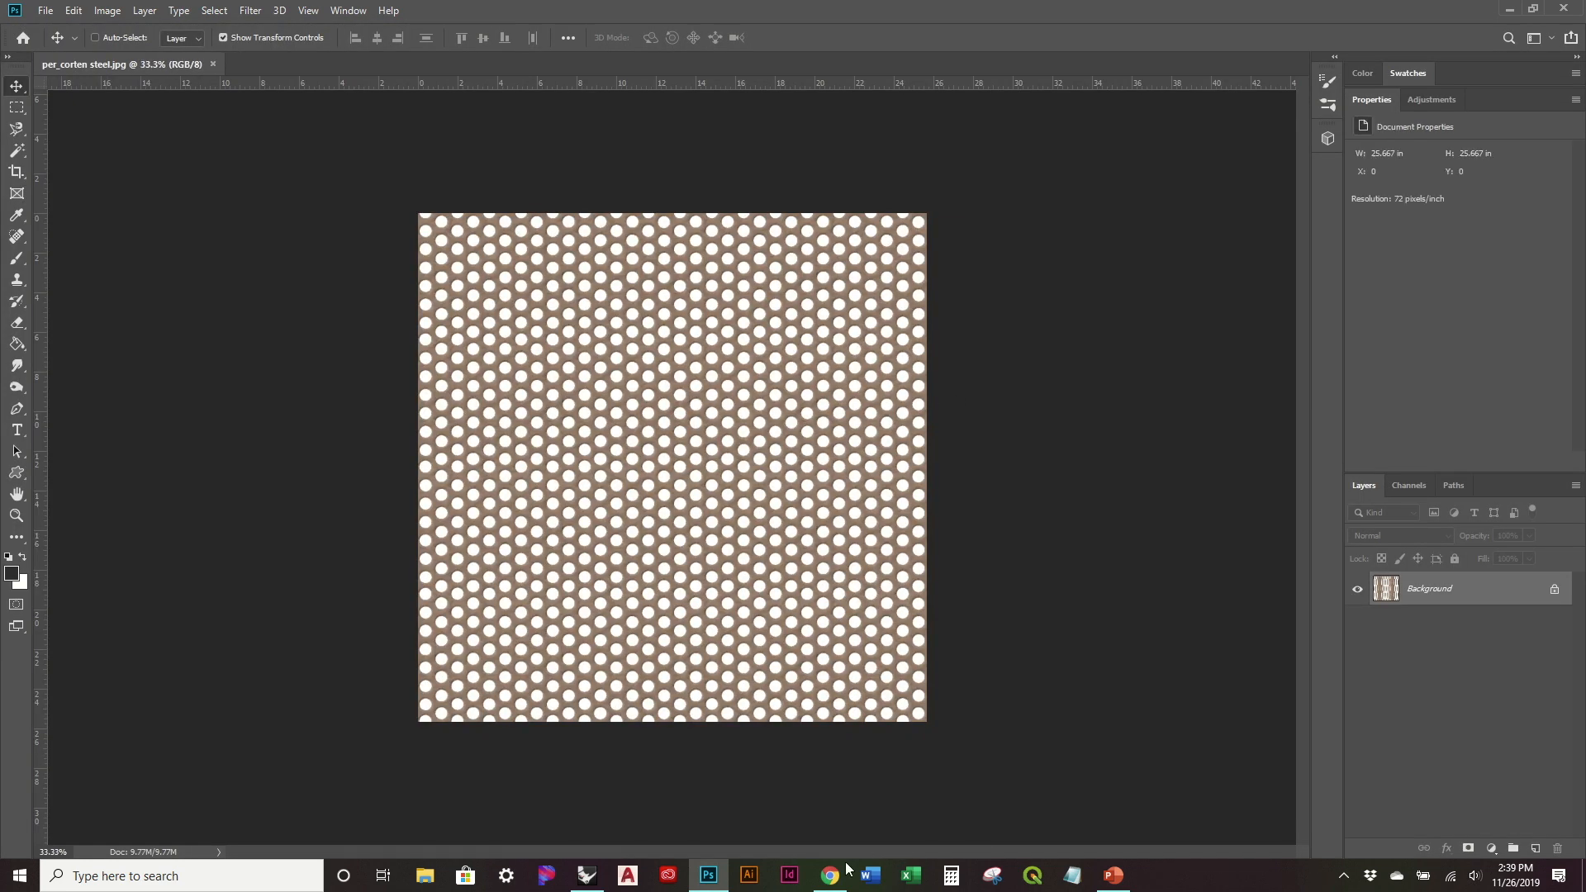
left_click(829, 875)
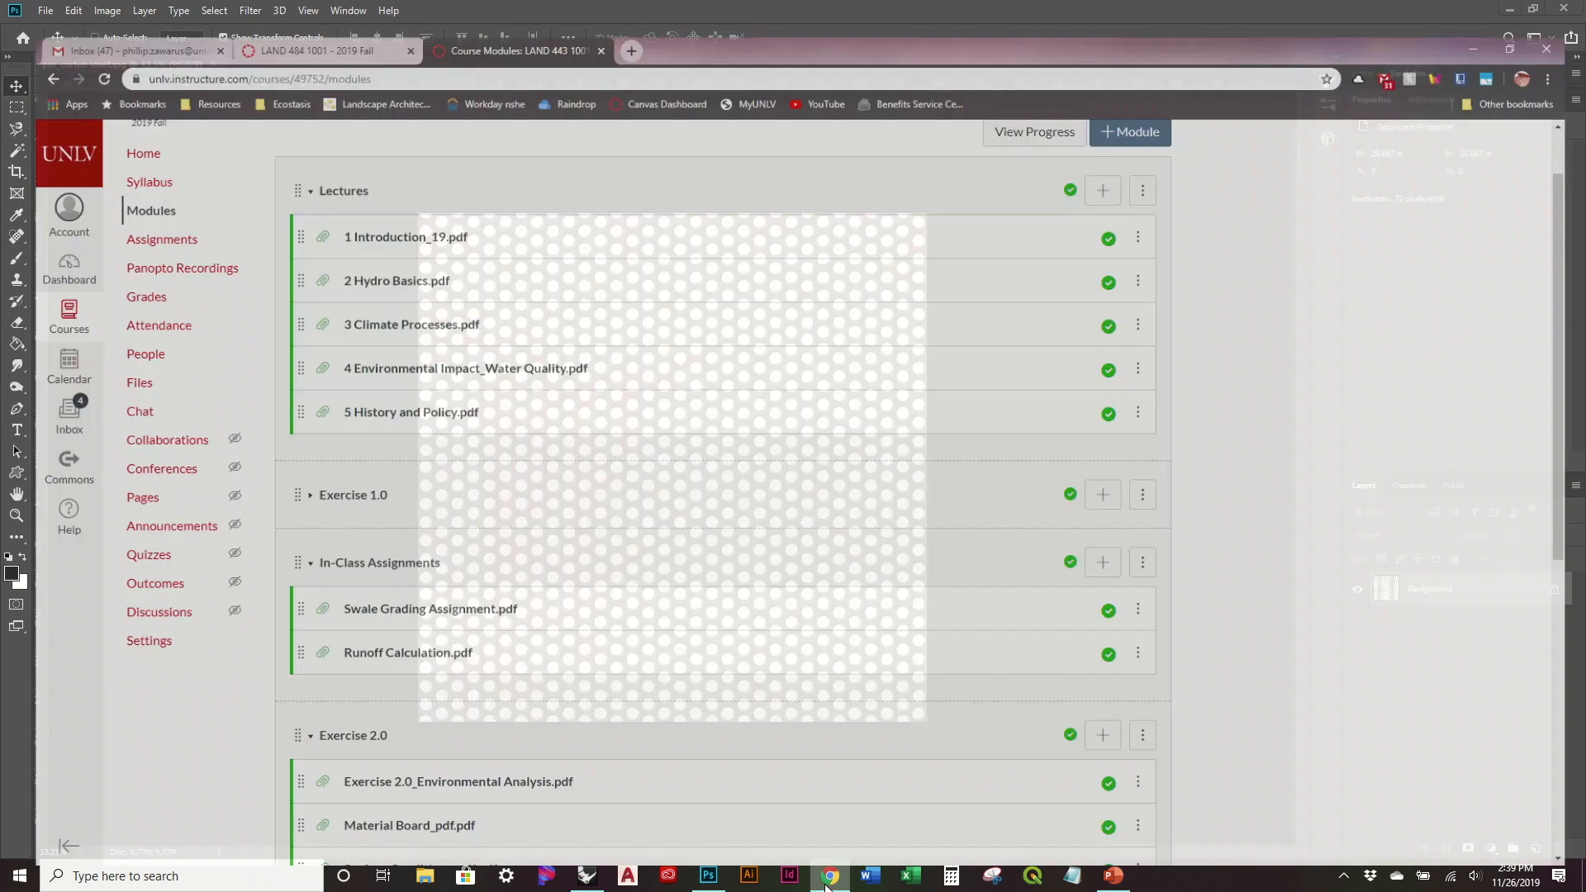
left_click(829, 875)
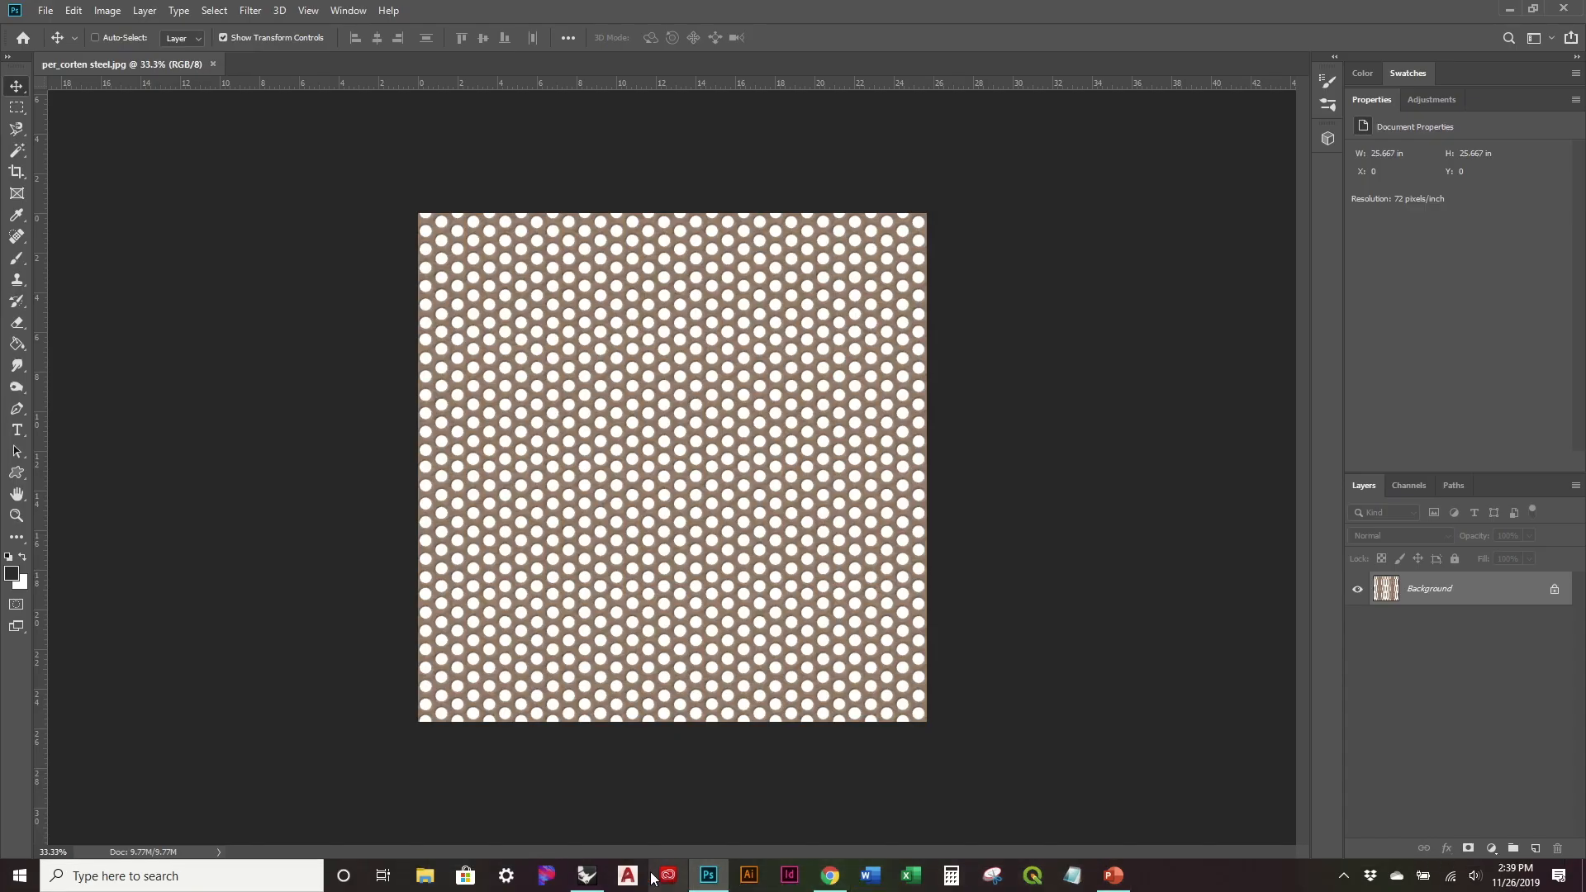
left_click(588, 875)
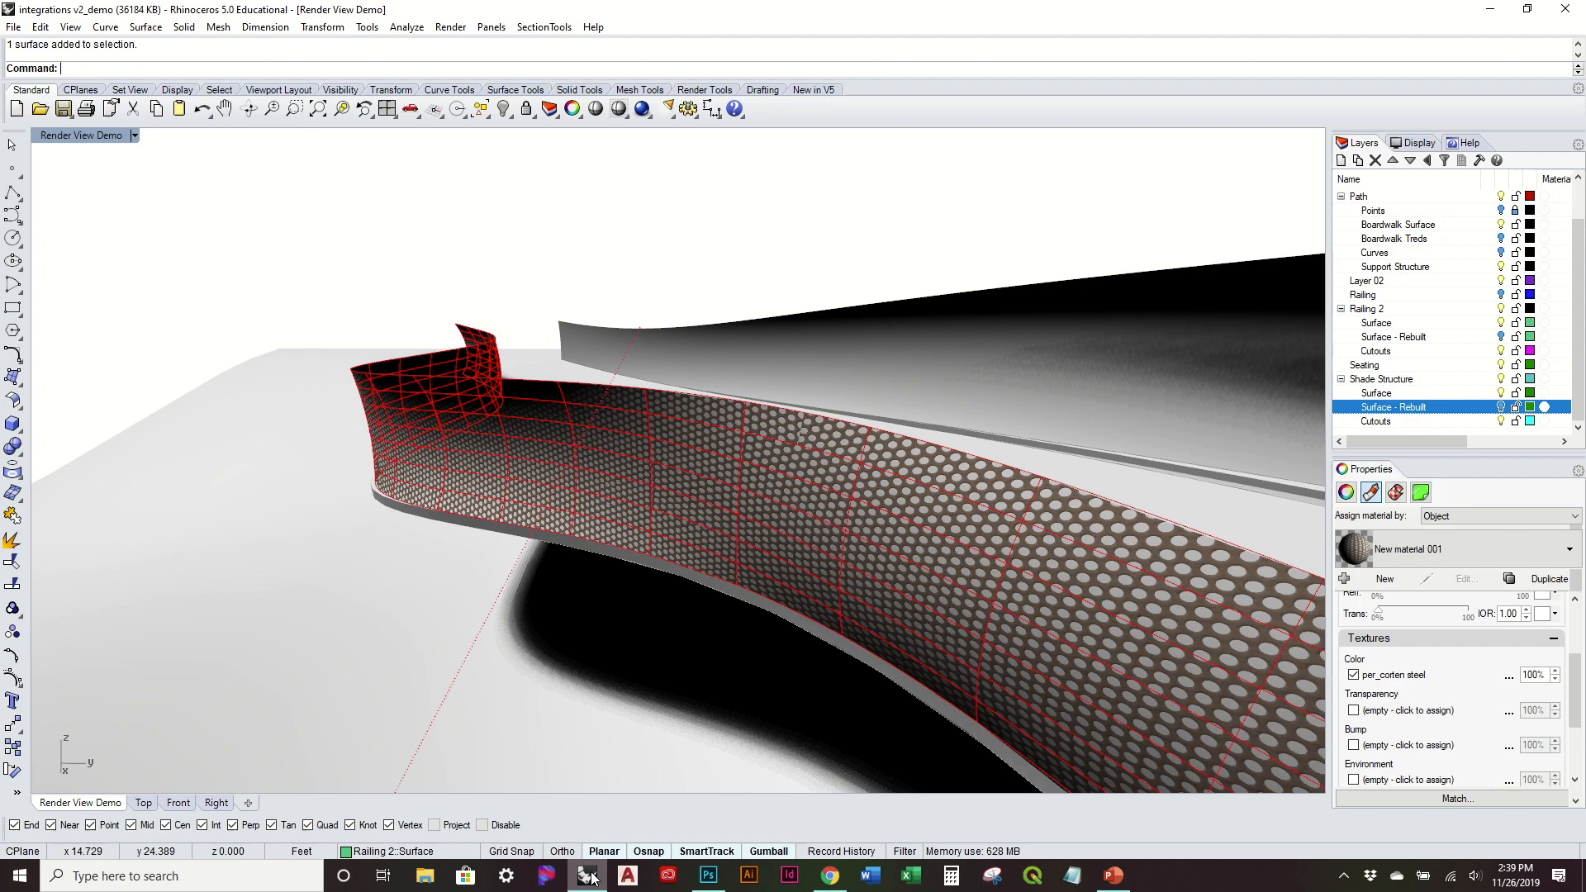
left_click(590, 876)
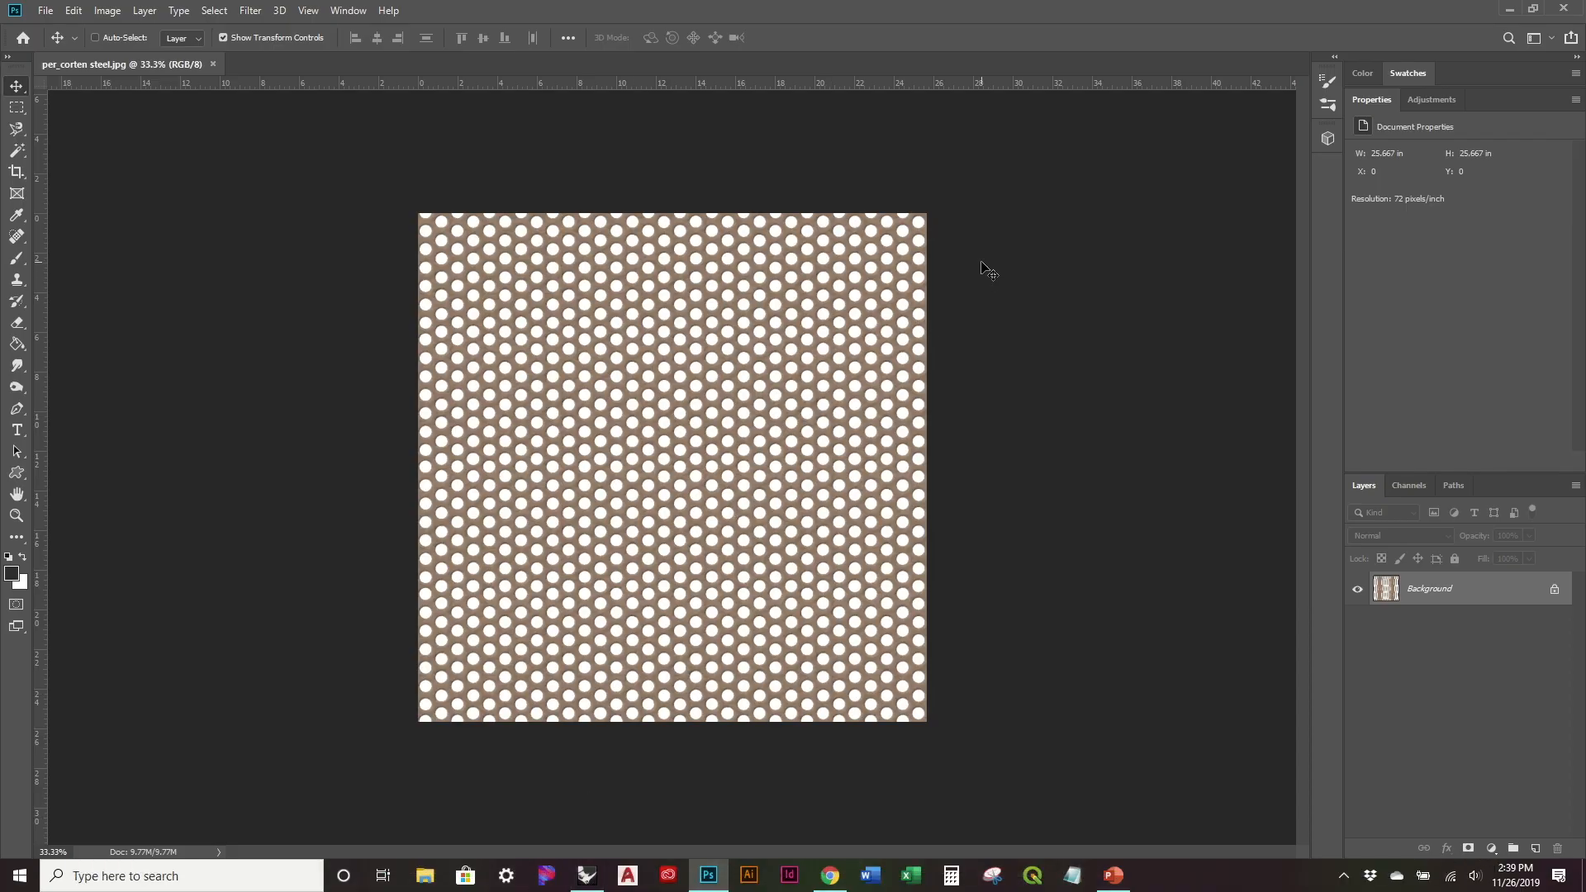
Convert the locked background of the corten steel image into a regular layer and inspect its perforations up close
double_click(1464, 596)
left_click(931, 284)
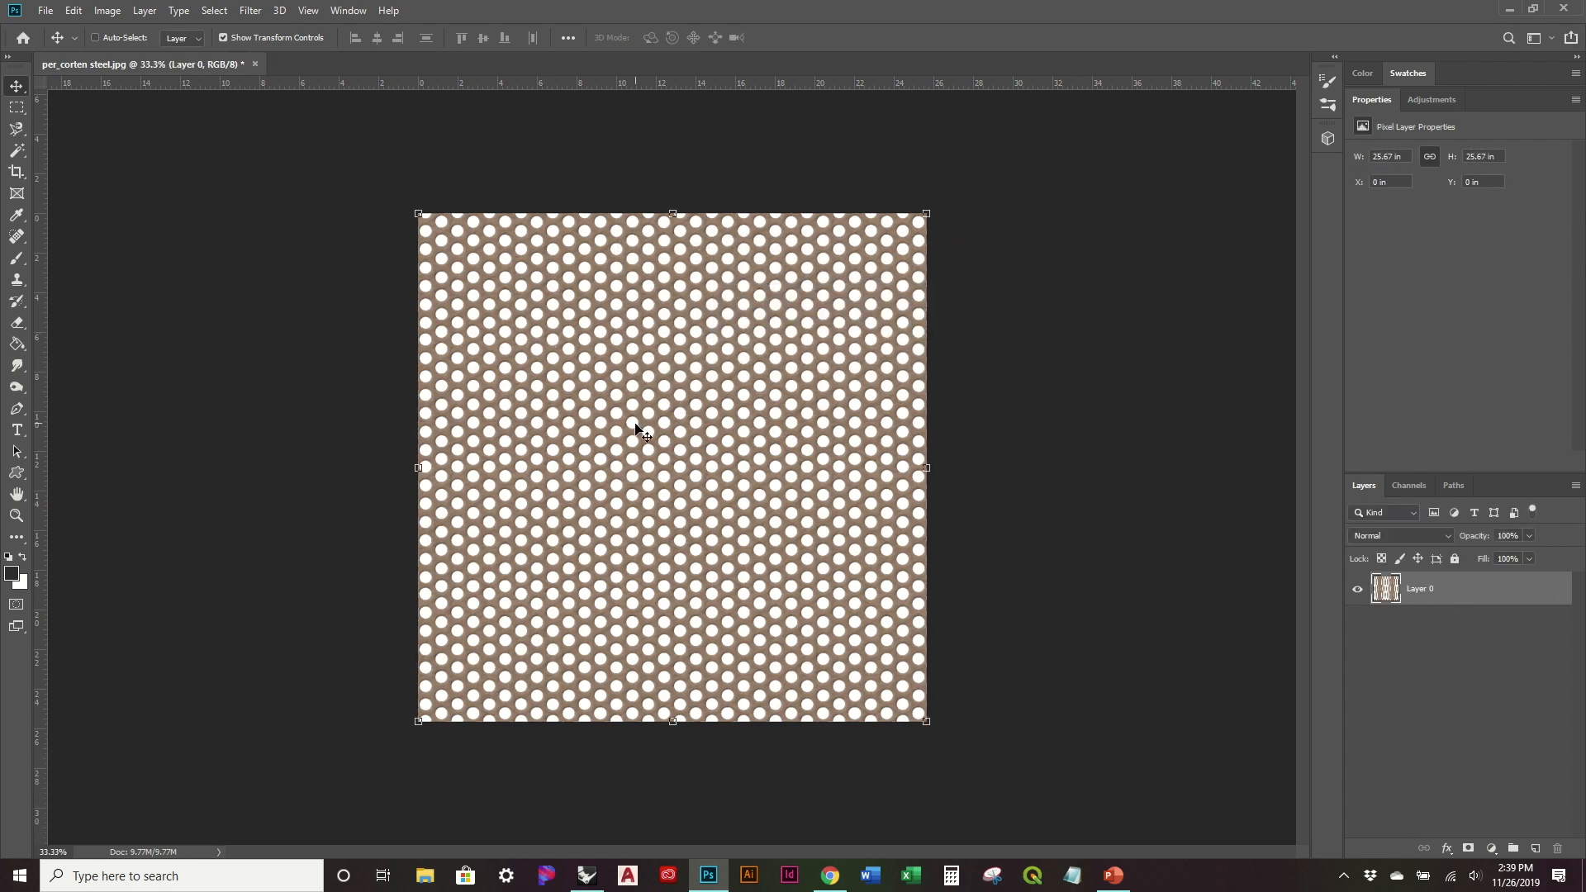
scroll(617, 411, "up", 4, "alt")
scroll(813, 332, "up", 1, "alt")
scroll(813, 332, "down", 3, "alt")
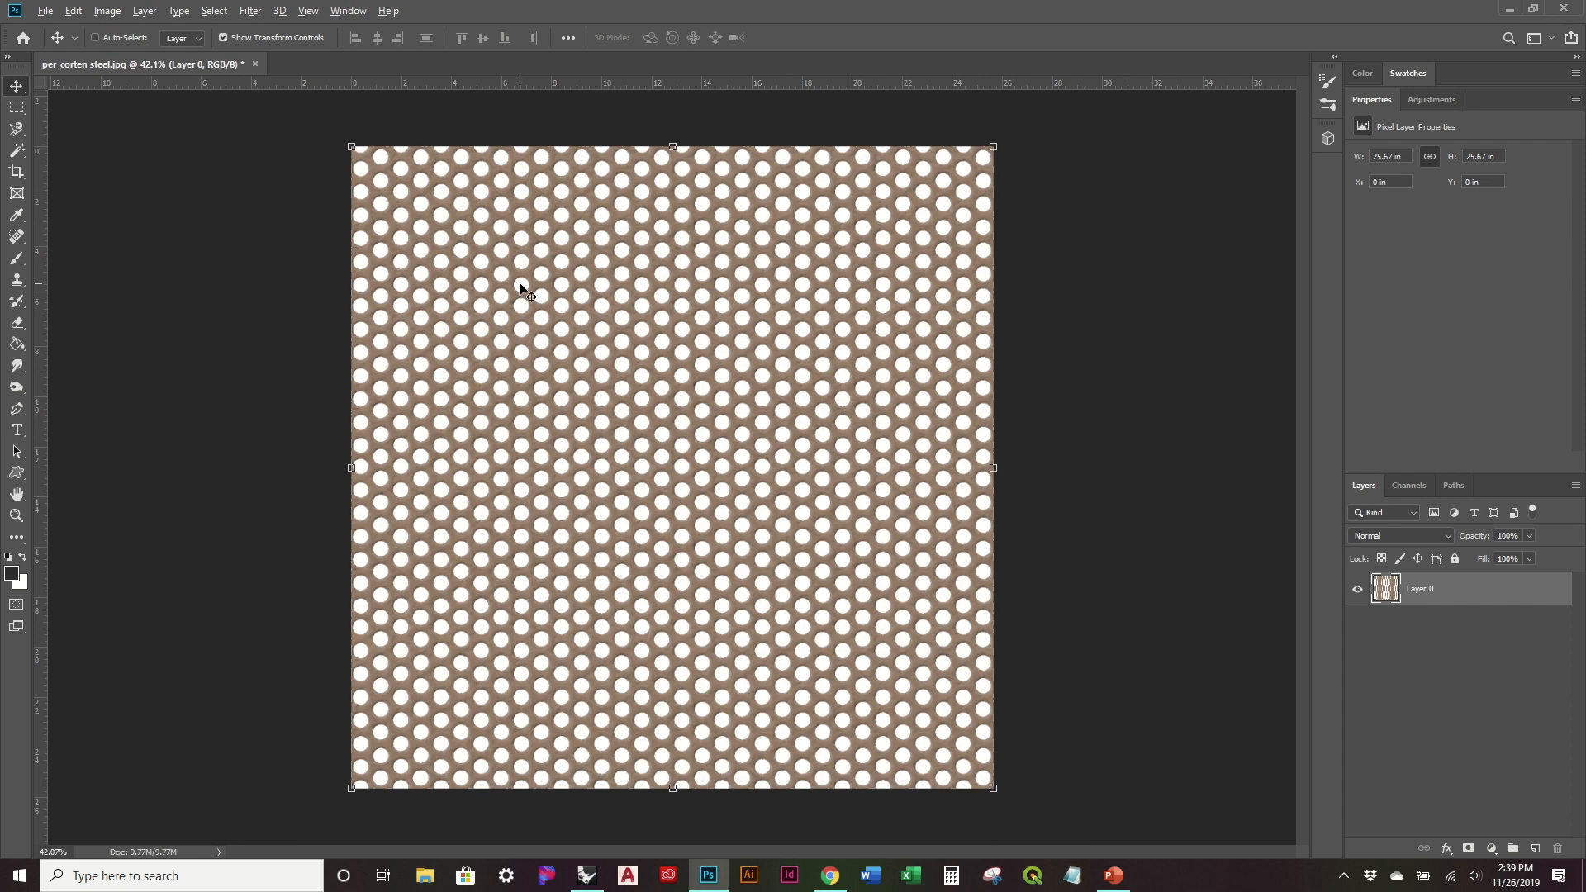
scroll(519, 291, "up", 2, "alt")
scroll(520, 289, "down", 1, "alt")
scroll(519, 289, "down", 1, "alt")
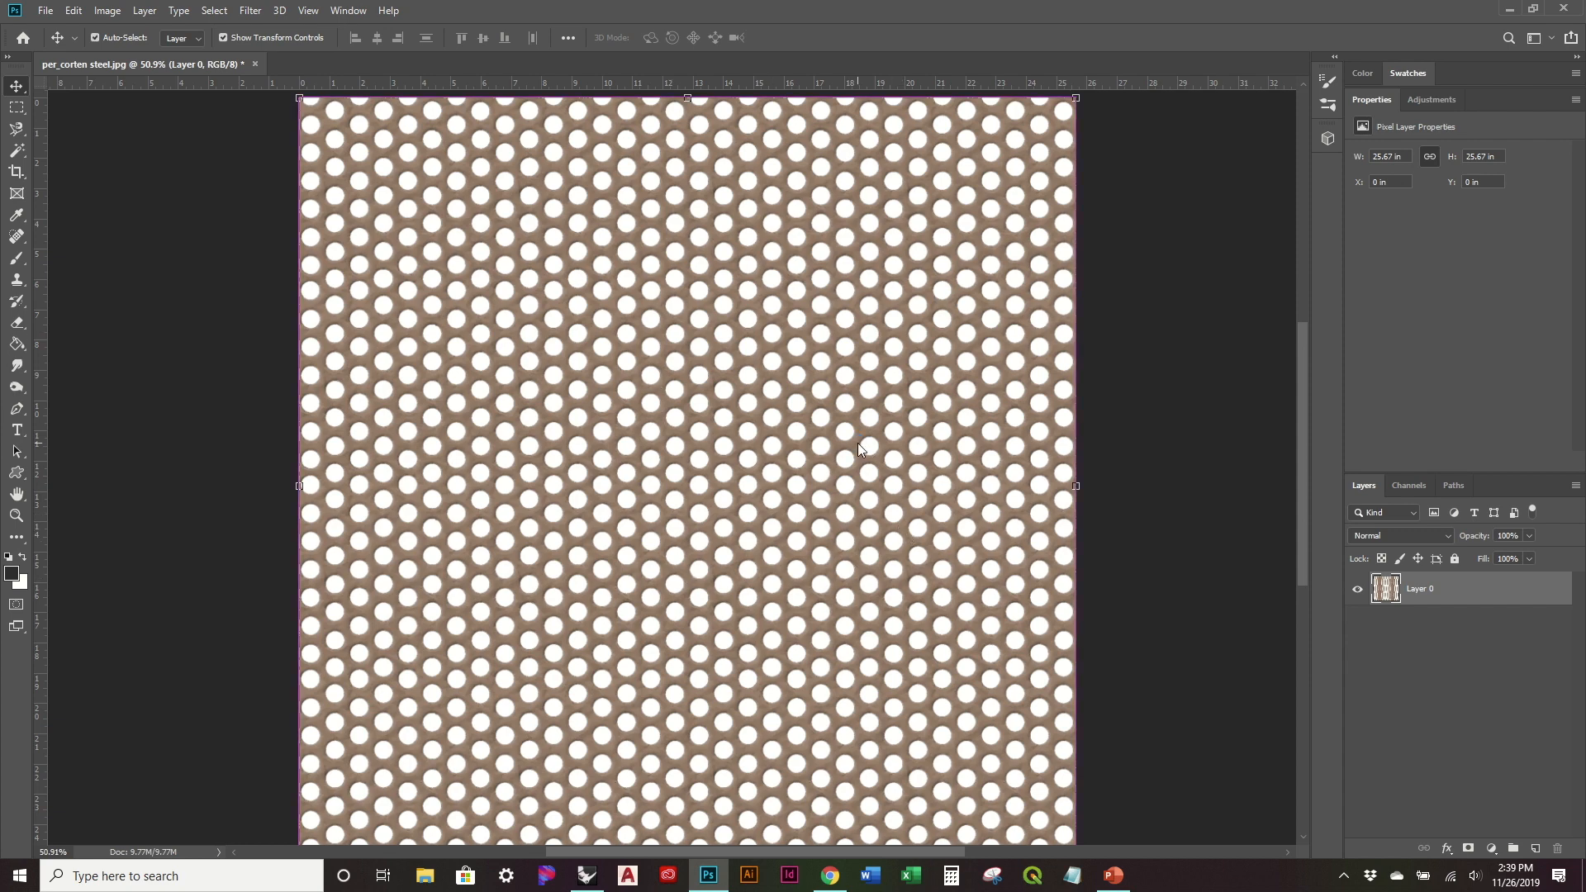
Open horizontal peforation_texture from the Materials folder as a reference and inspect its transparent slots
key("ctrl+o")
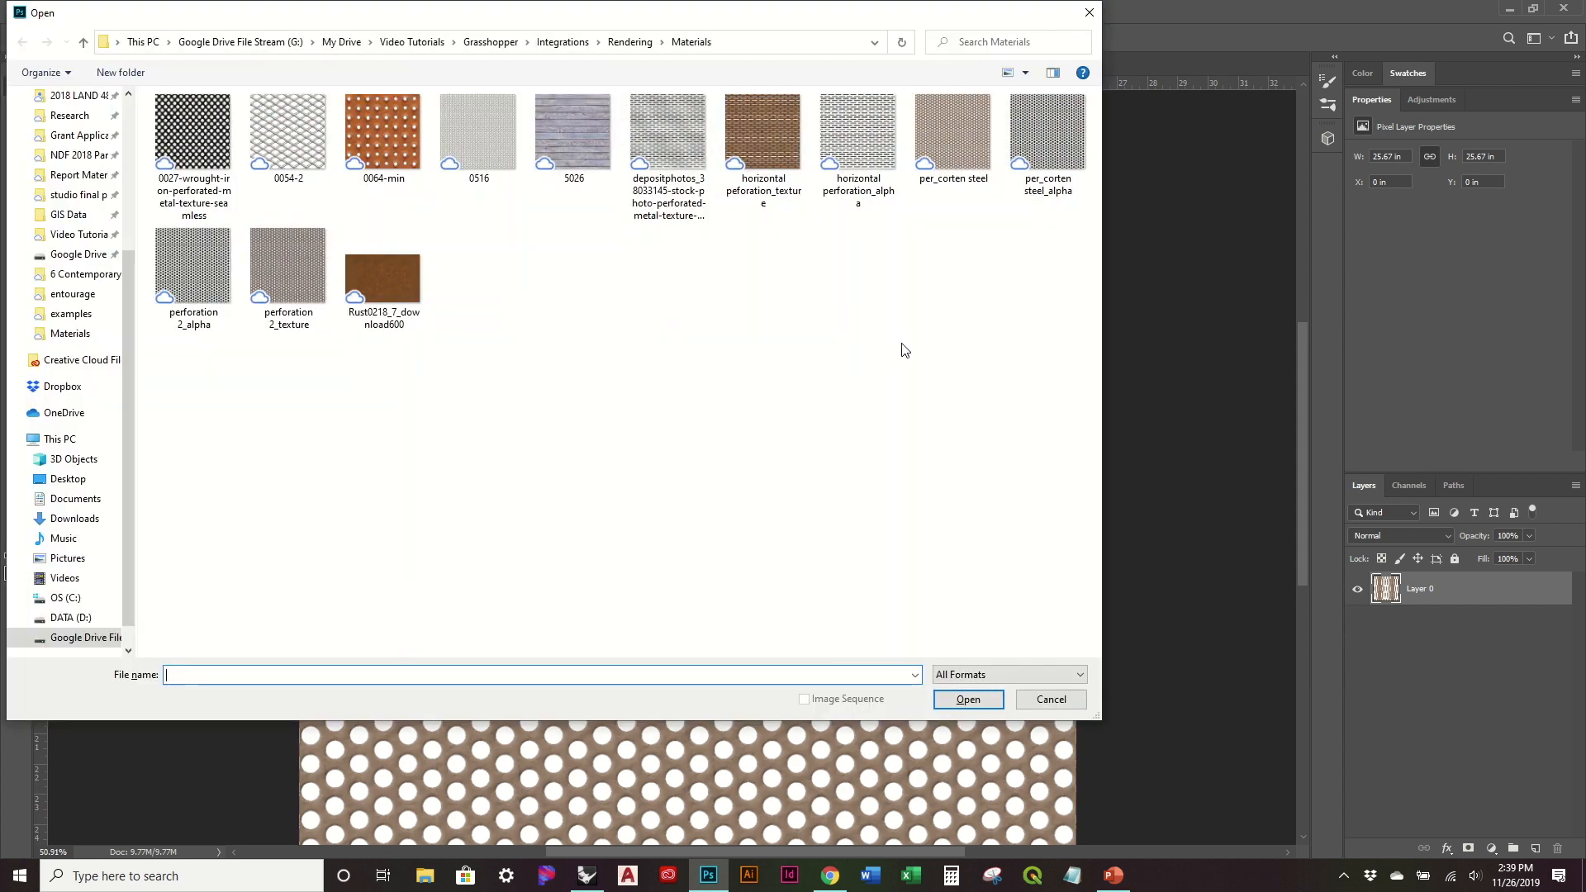
left_click(774, 132)
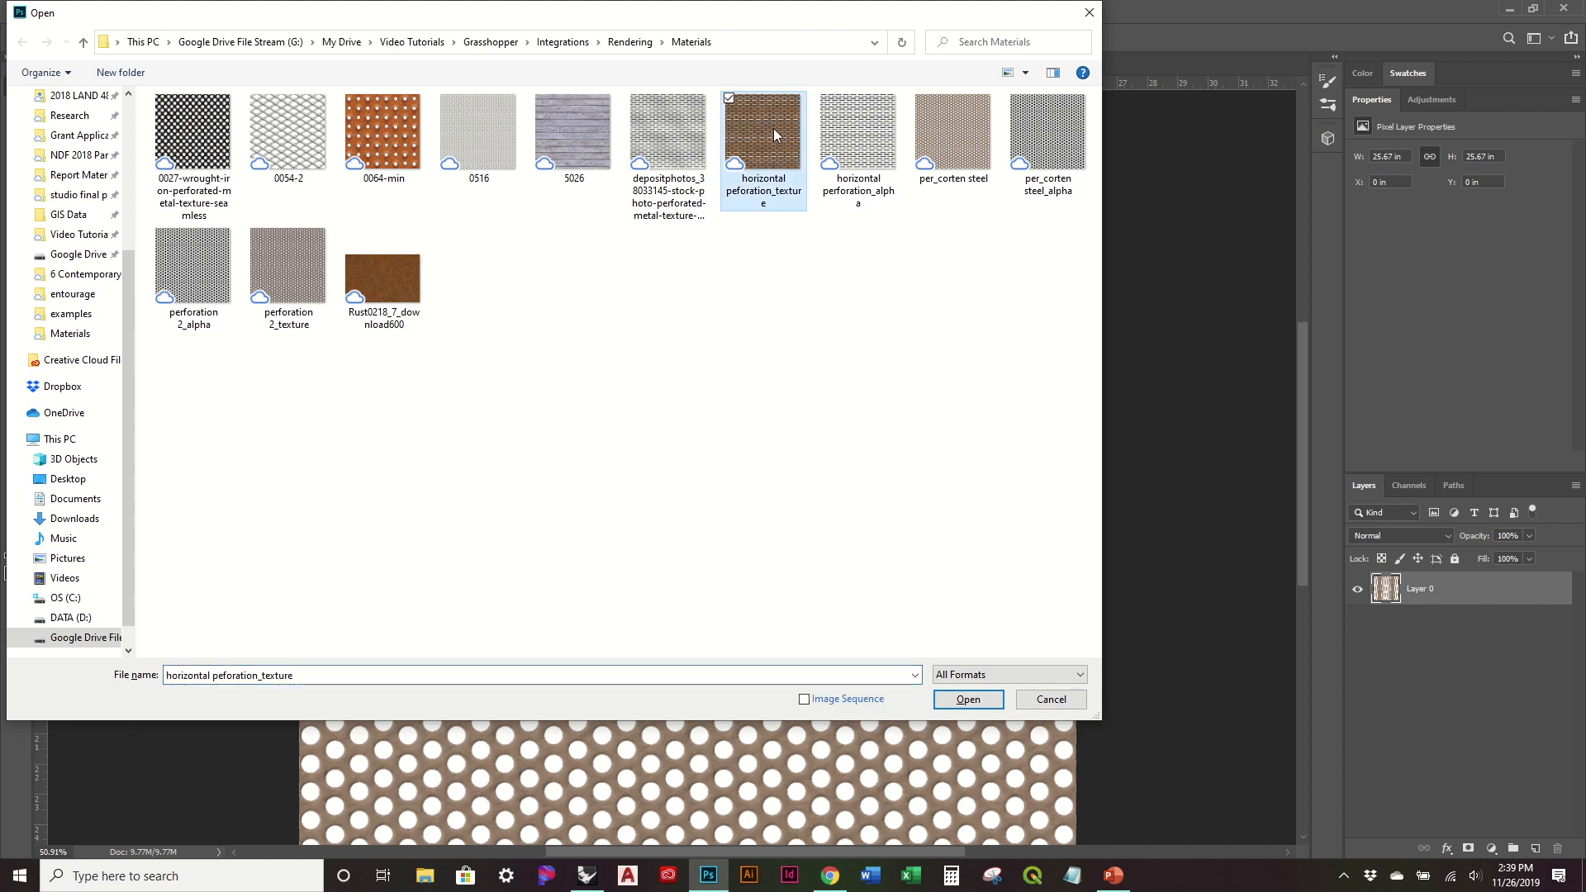
left_click(1025, 74)
left_click(1098, 187)
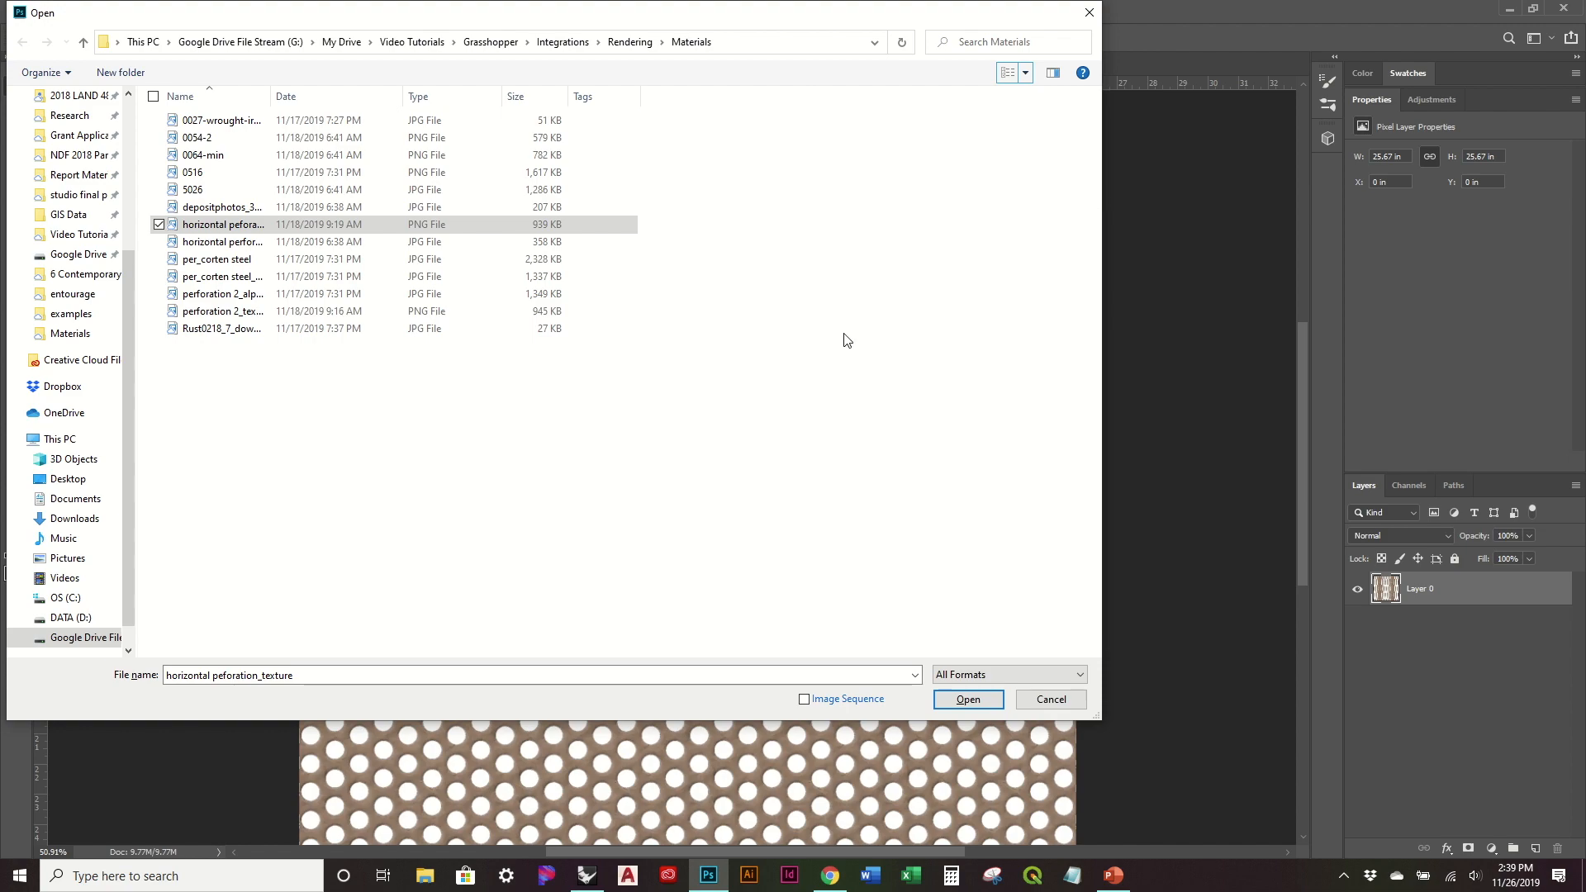
left_click(994, 700)
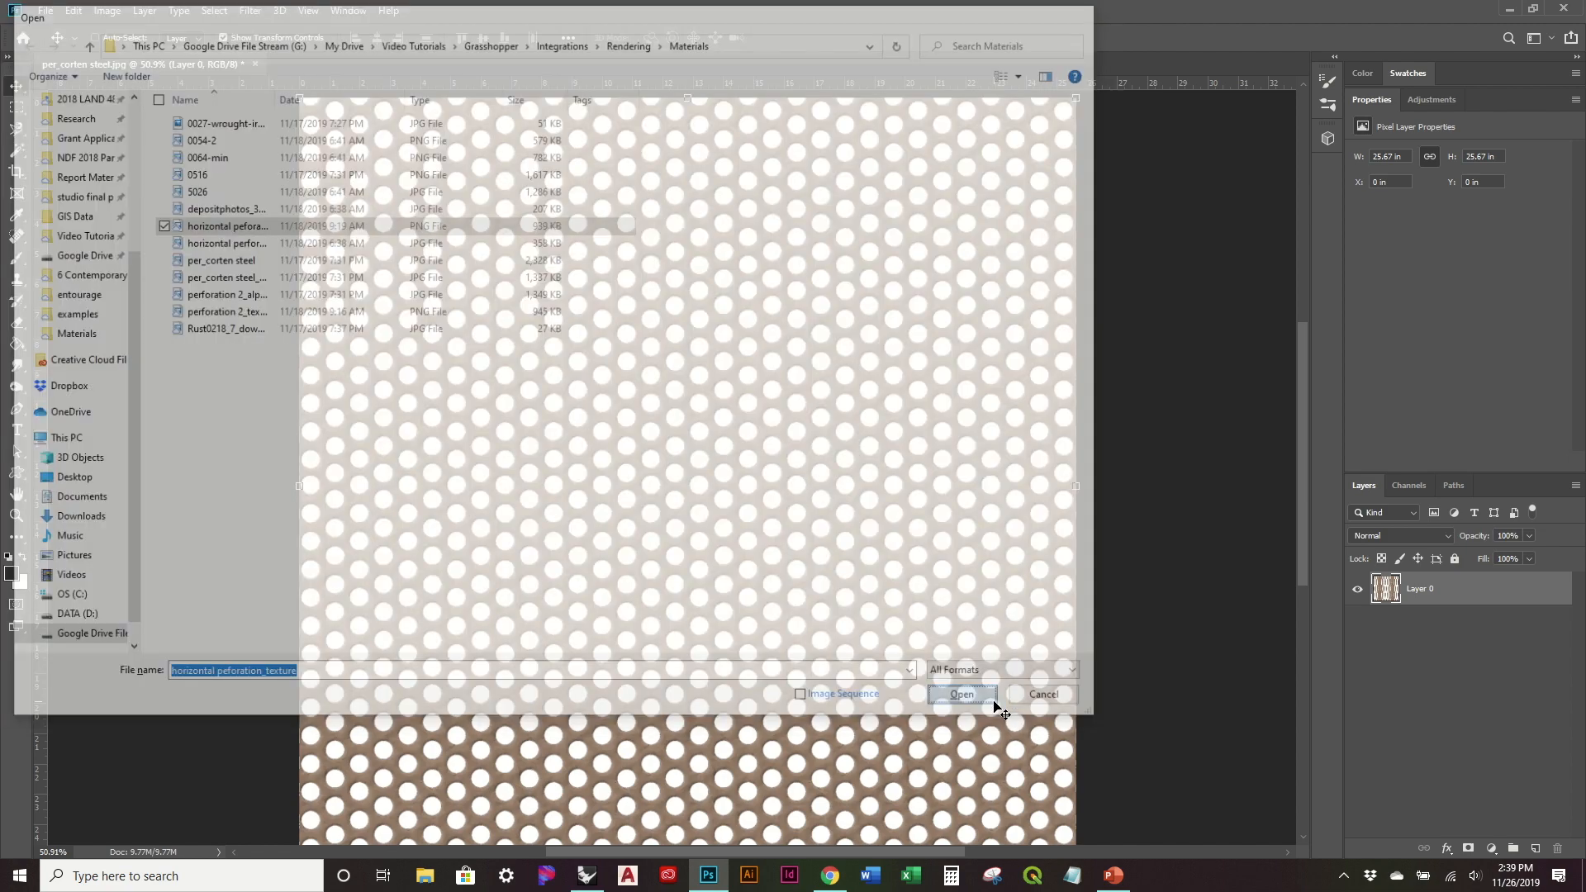
scroll(700, 308, "up", 5, "alt")
scroll(648, 294, "down", 4, "alt")
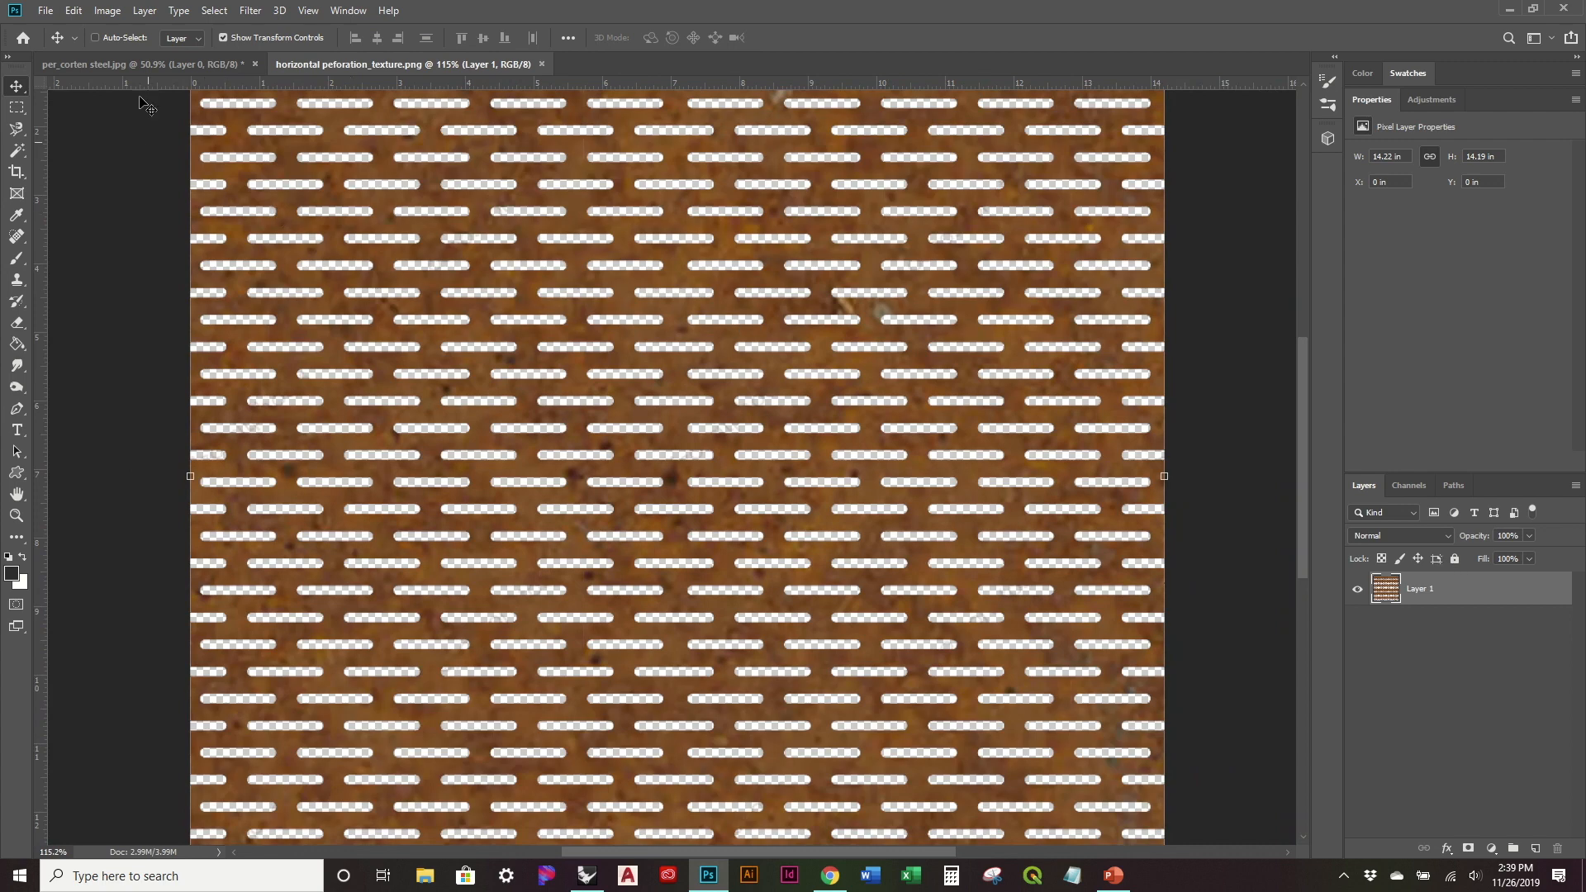
left_click_drag(406, 358, 469, 356)
key("ctrl+z")
Return to the per_corten steel image and examine its white perforations up close
left_click(143, 63)
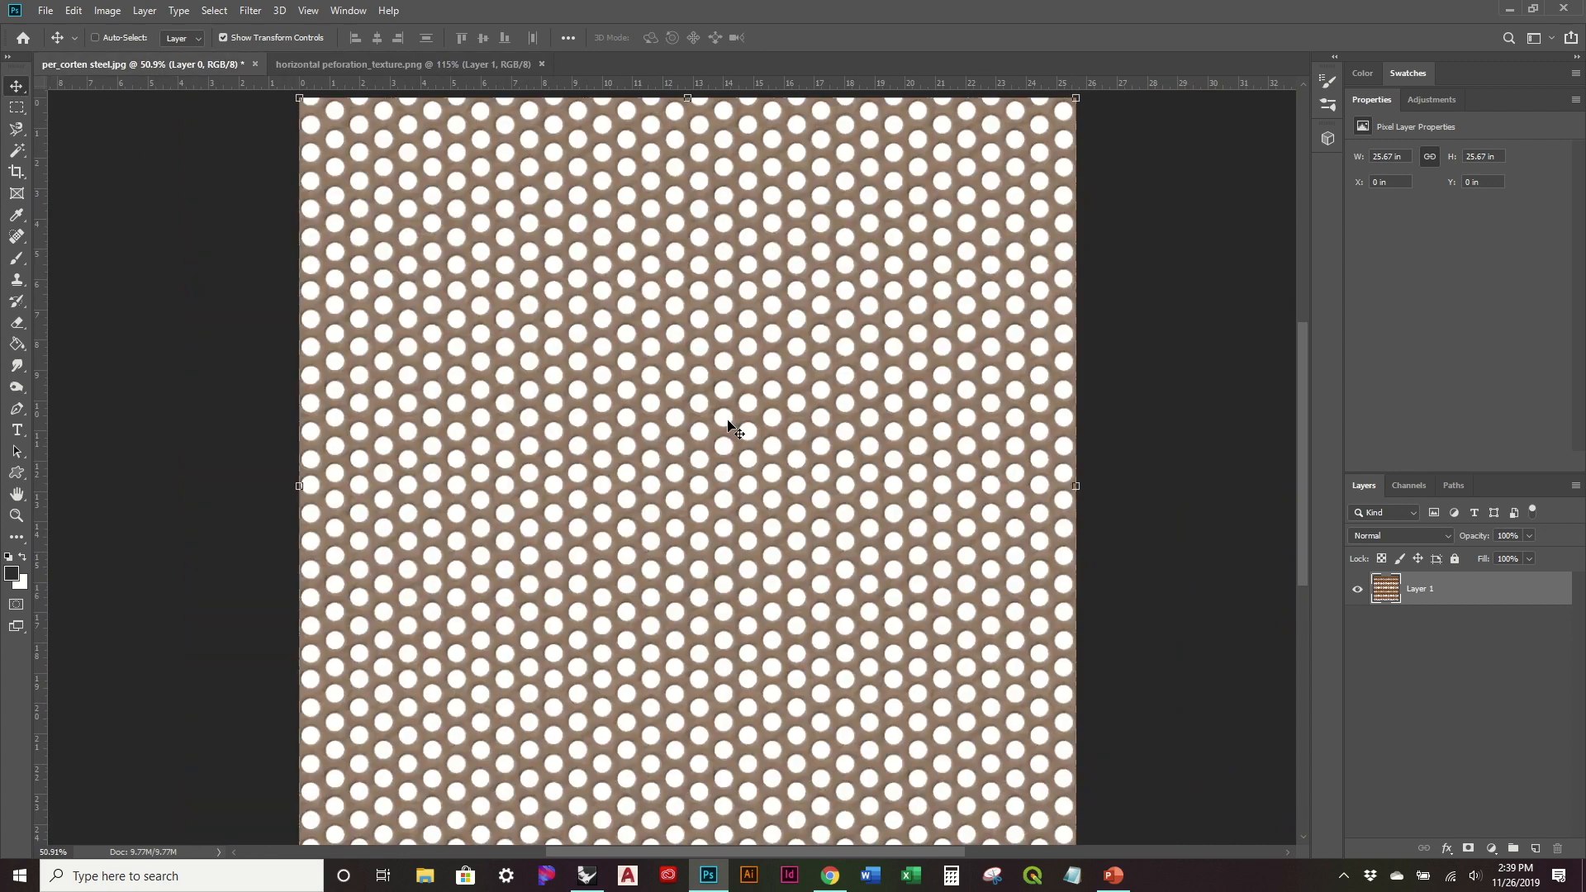
scroll(735, 406, "down", 1, "alt")
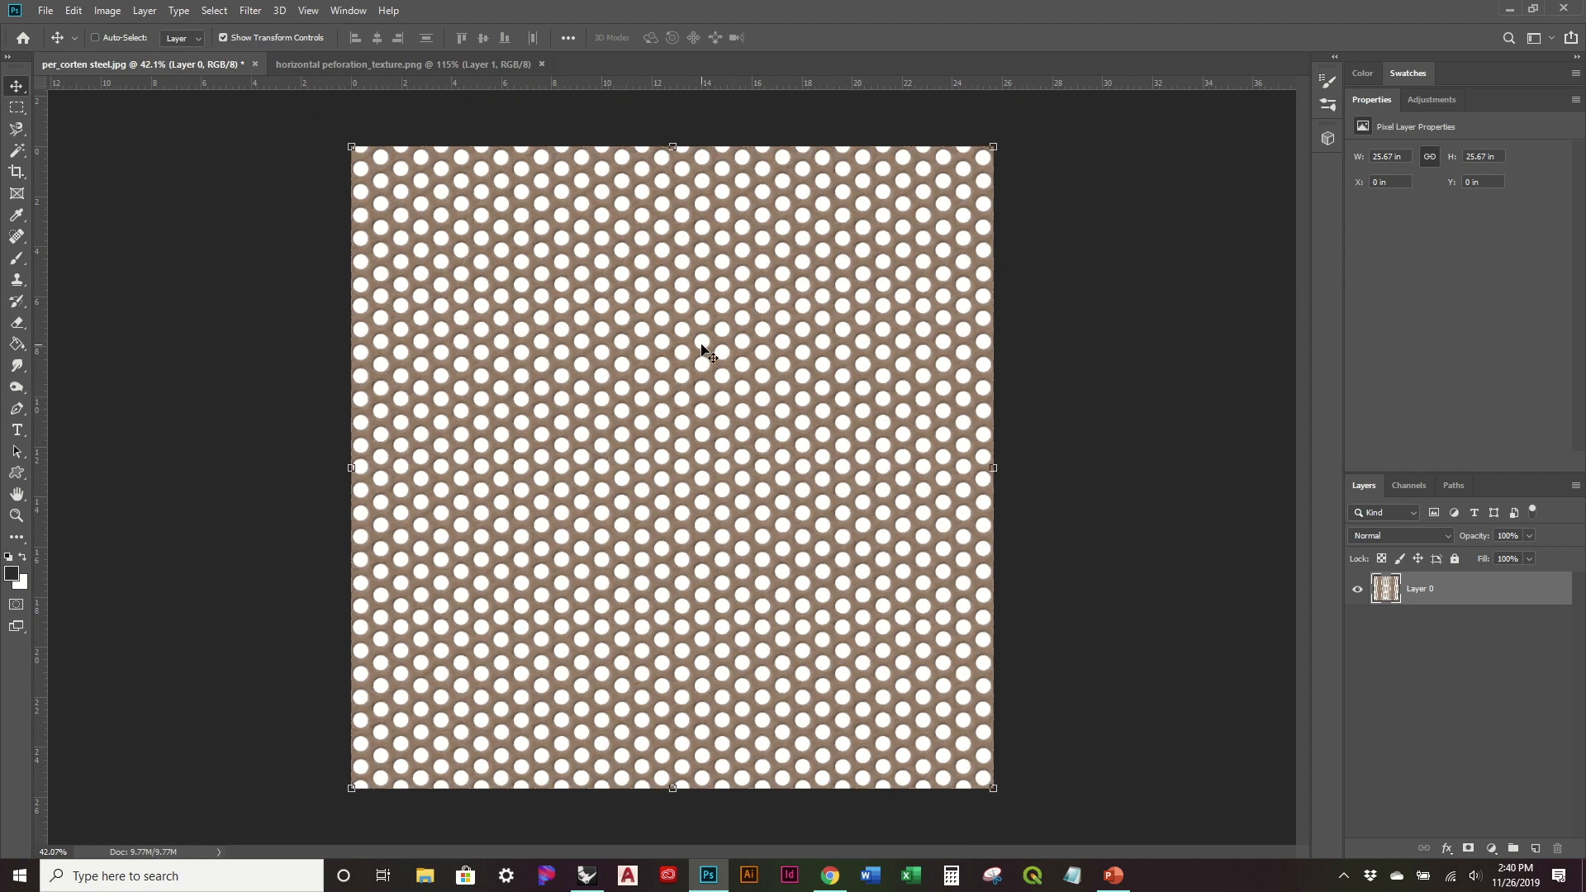
scroll(781, 405, "up", 1, "alt")
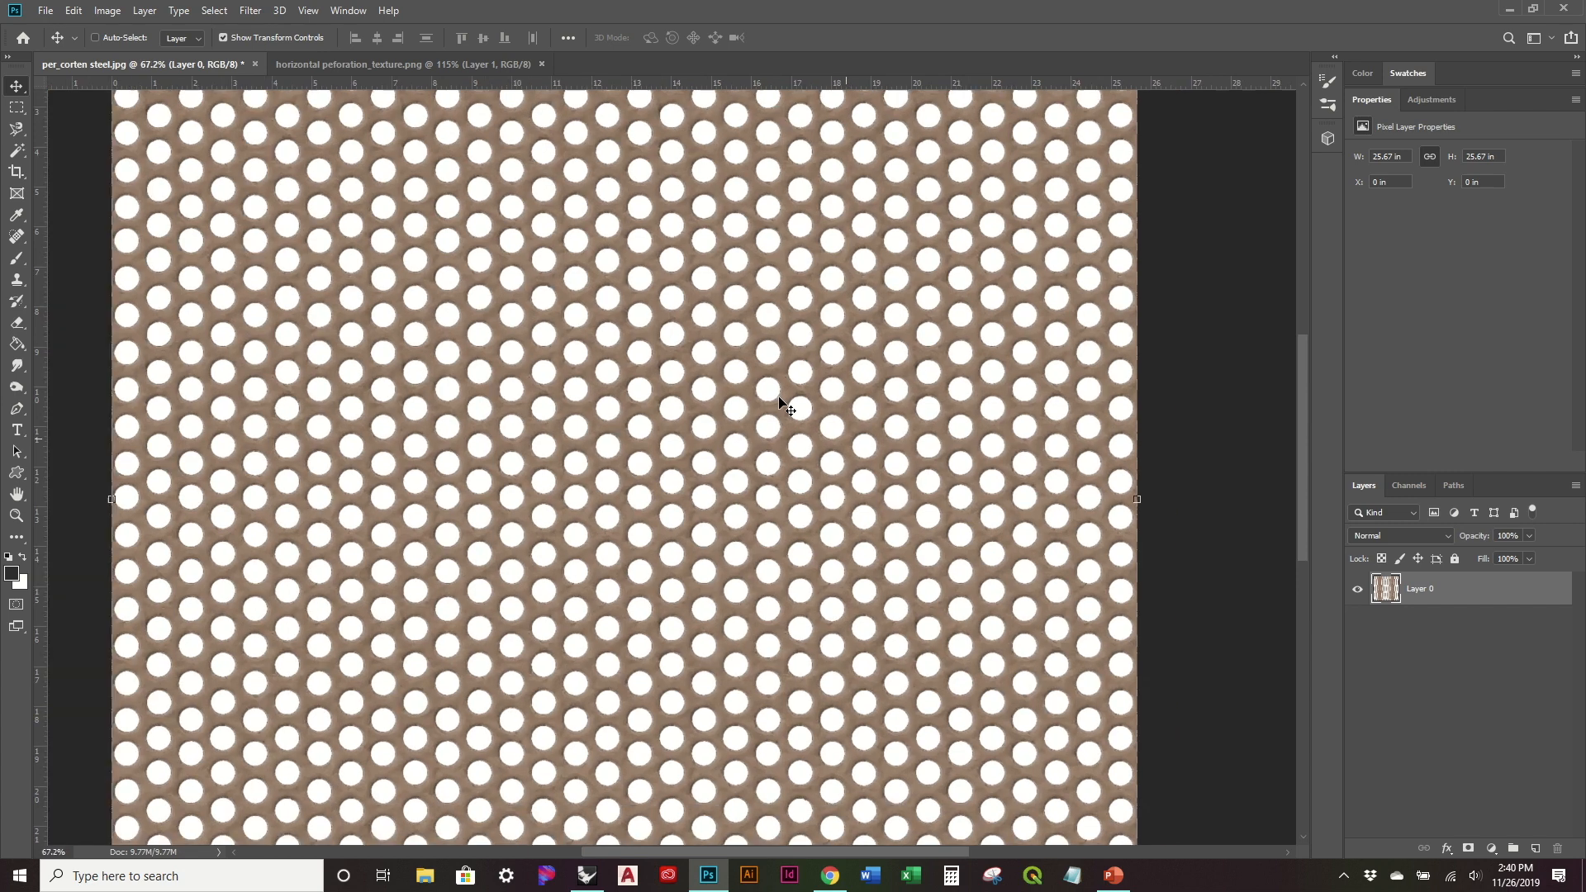
scroll(781, 405, "down", 1, "alt")
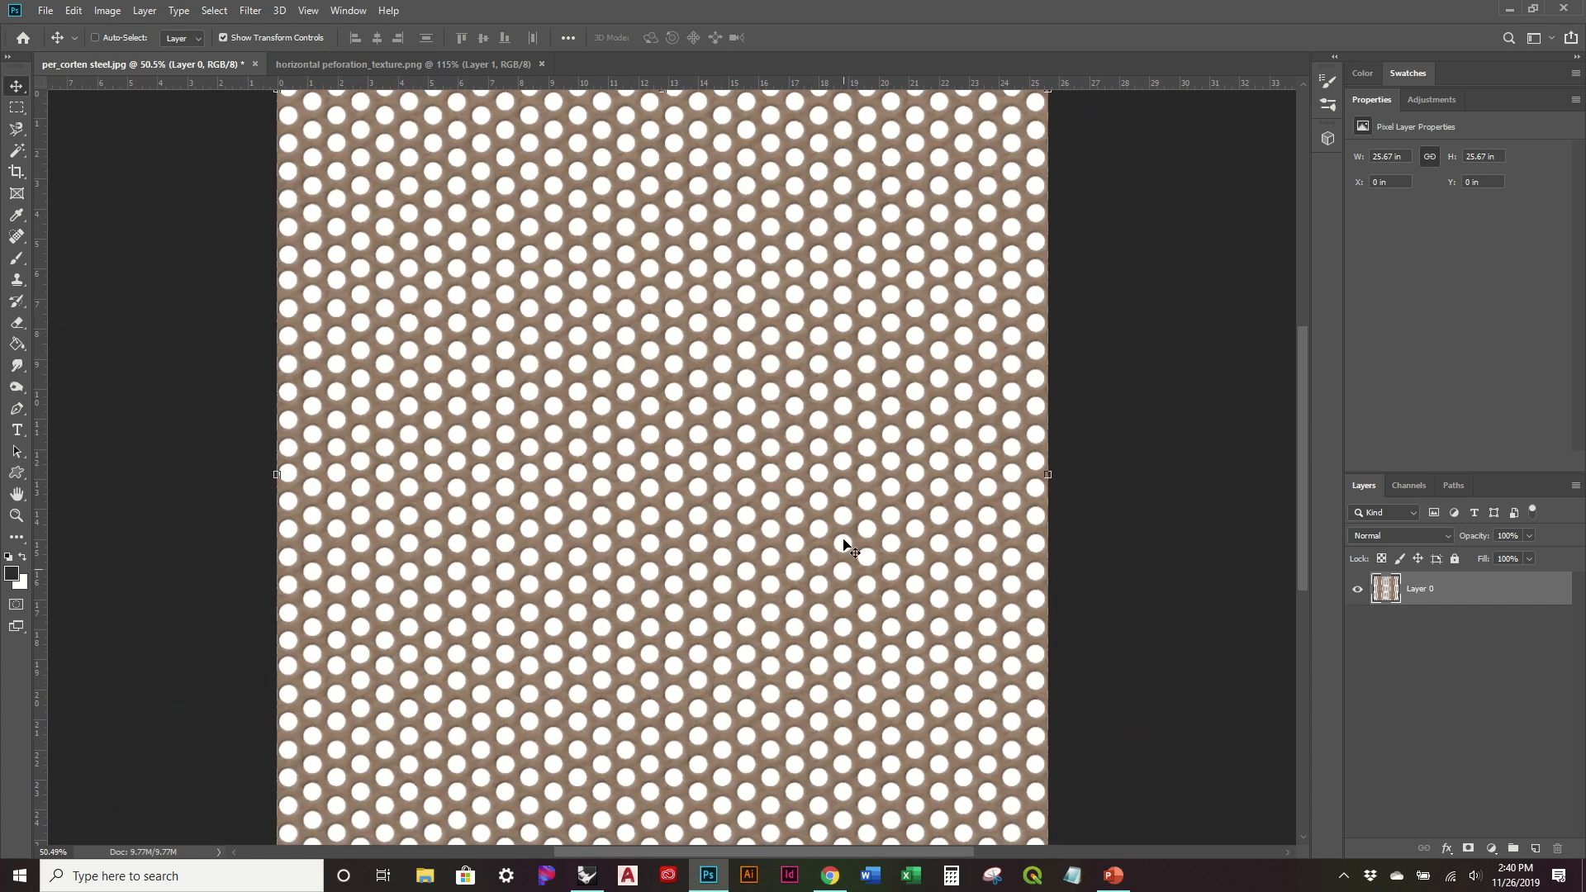
scroll(676, 333, "up", 2, "alt")
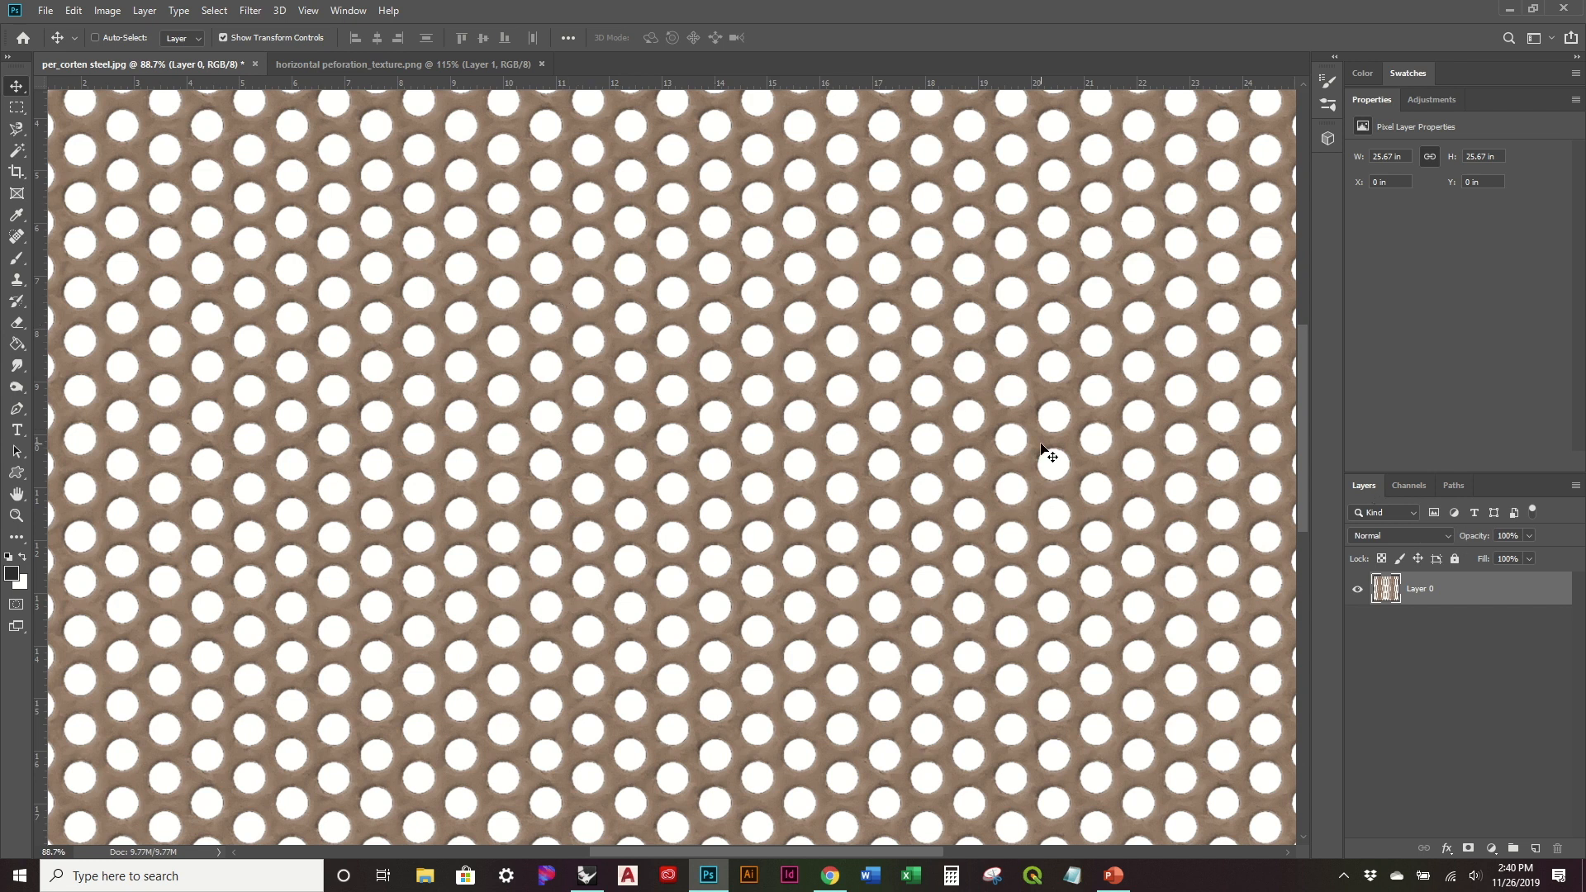
Try to knock out the white holes by lowering the Blend If white limit of This Layer to 210
left_click(1447, 848)
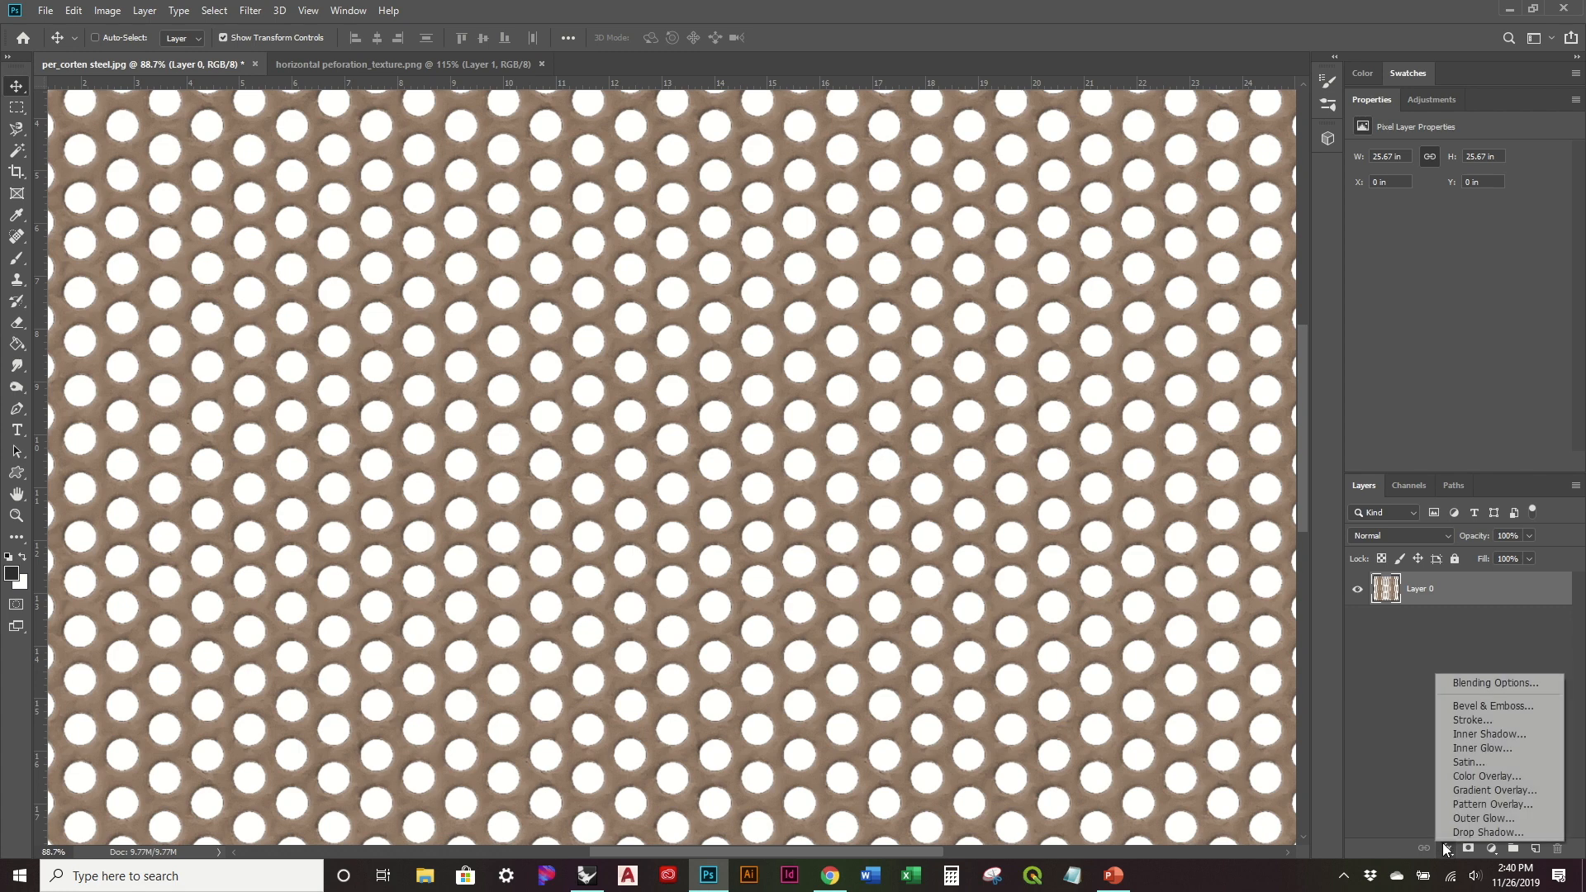
left_click(1495, 684)
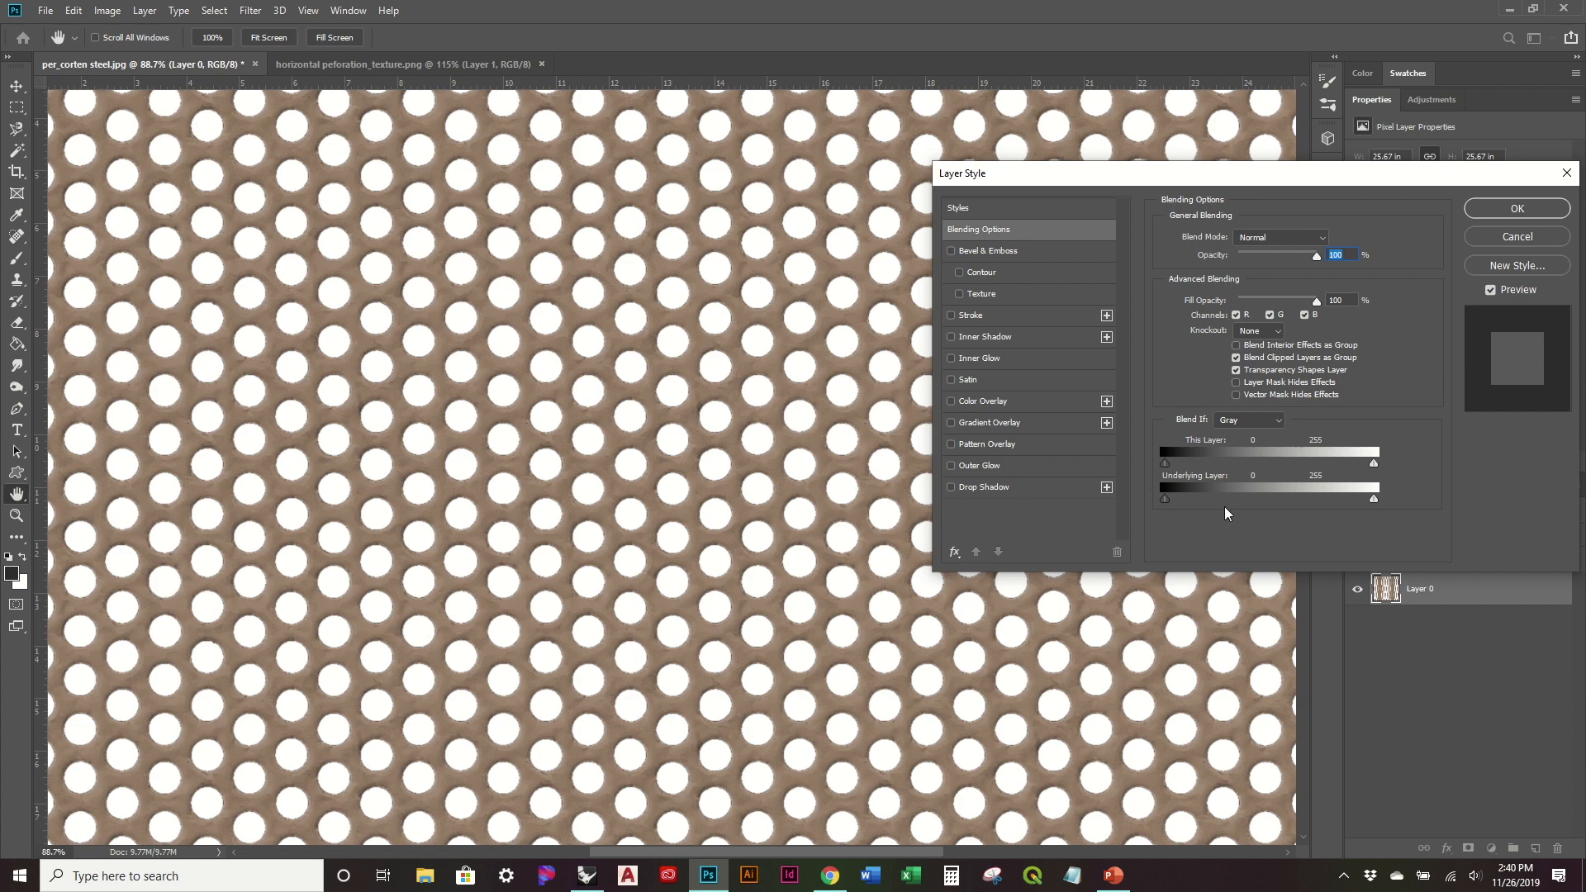
left_click_drag(1377, 467, 1346, 467)
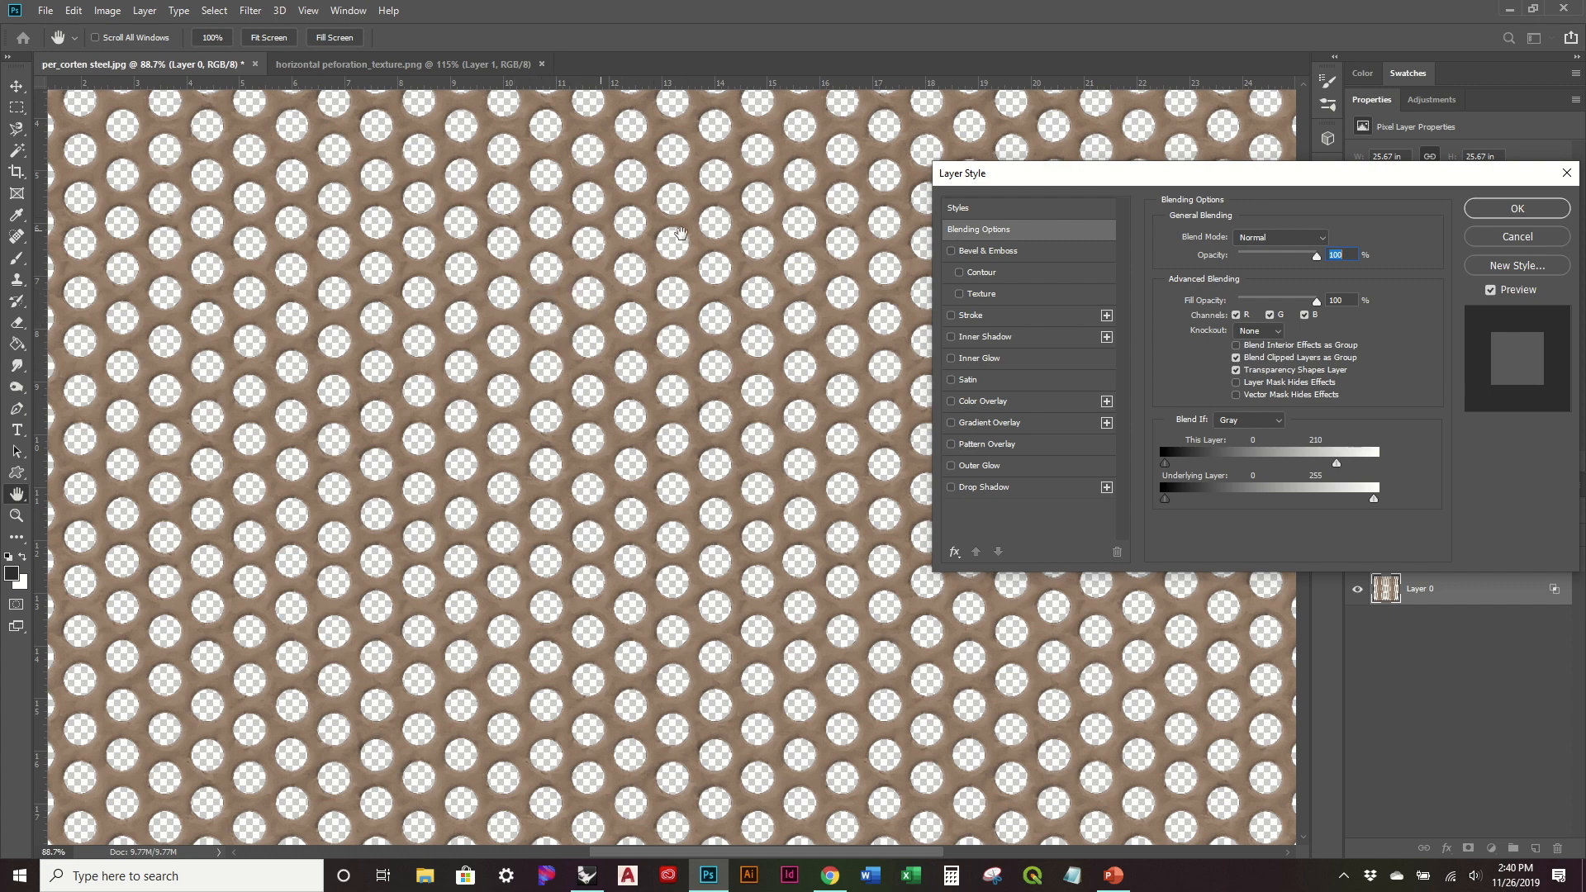
left_click(1532, 238)
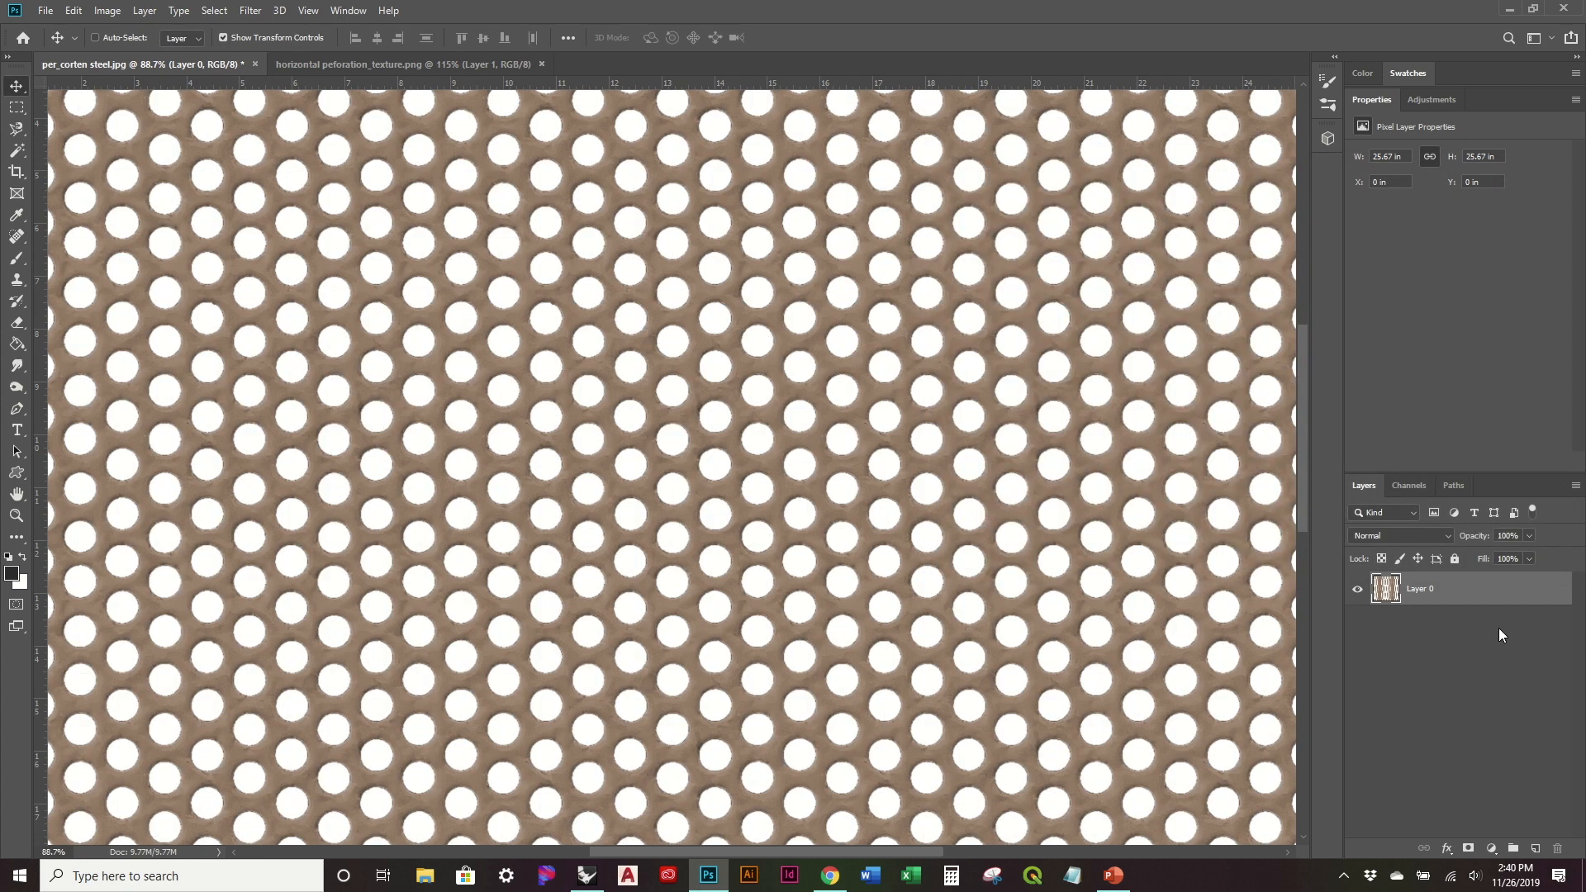
Add a new layer beneath the perforated texture and fill it with bright green as a contrast backdrop
left_click(1538, 847)
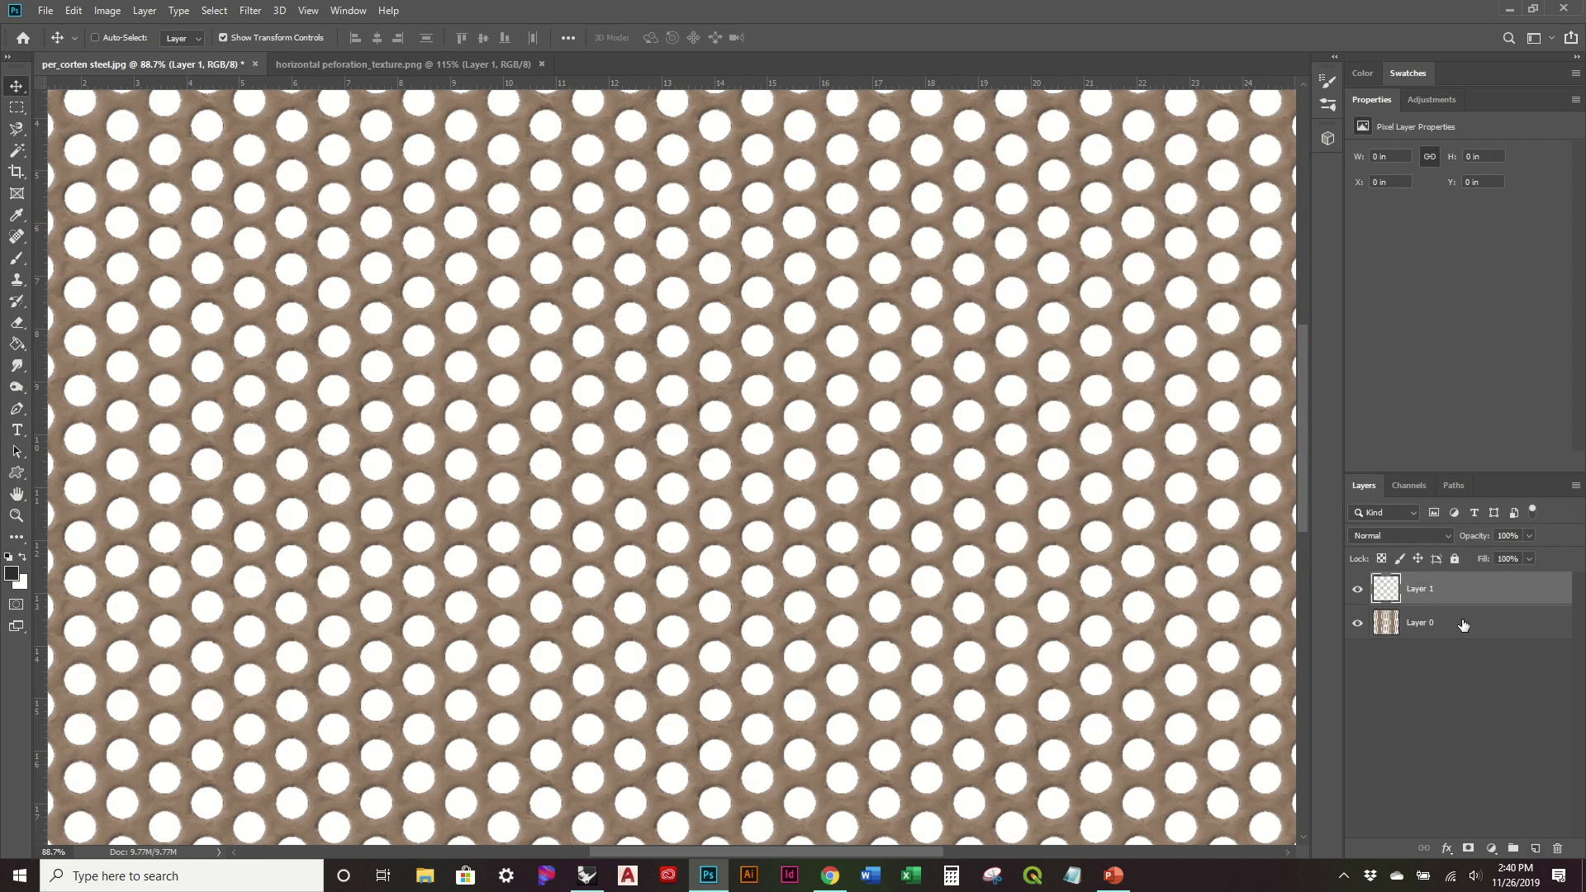
left_click_drag(1458, 593, 1456, 641)
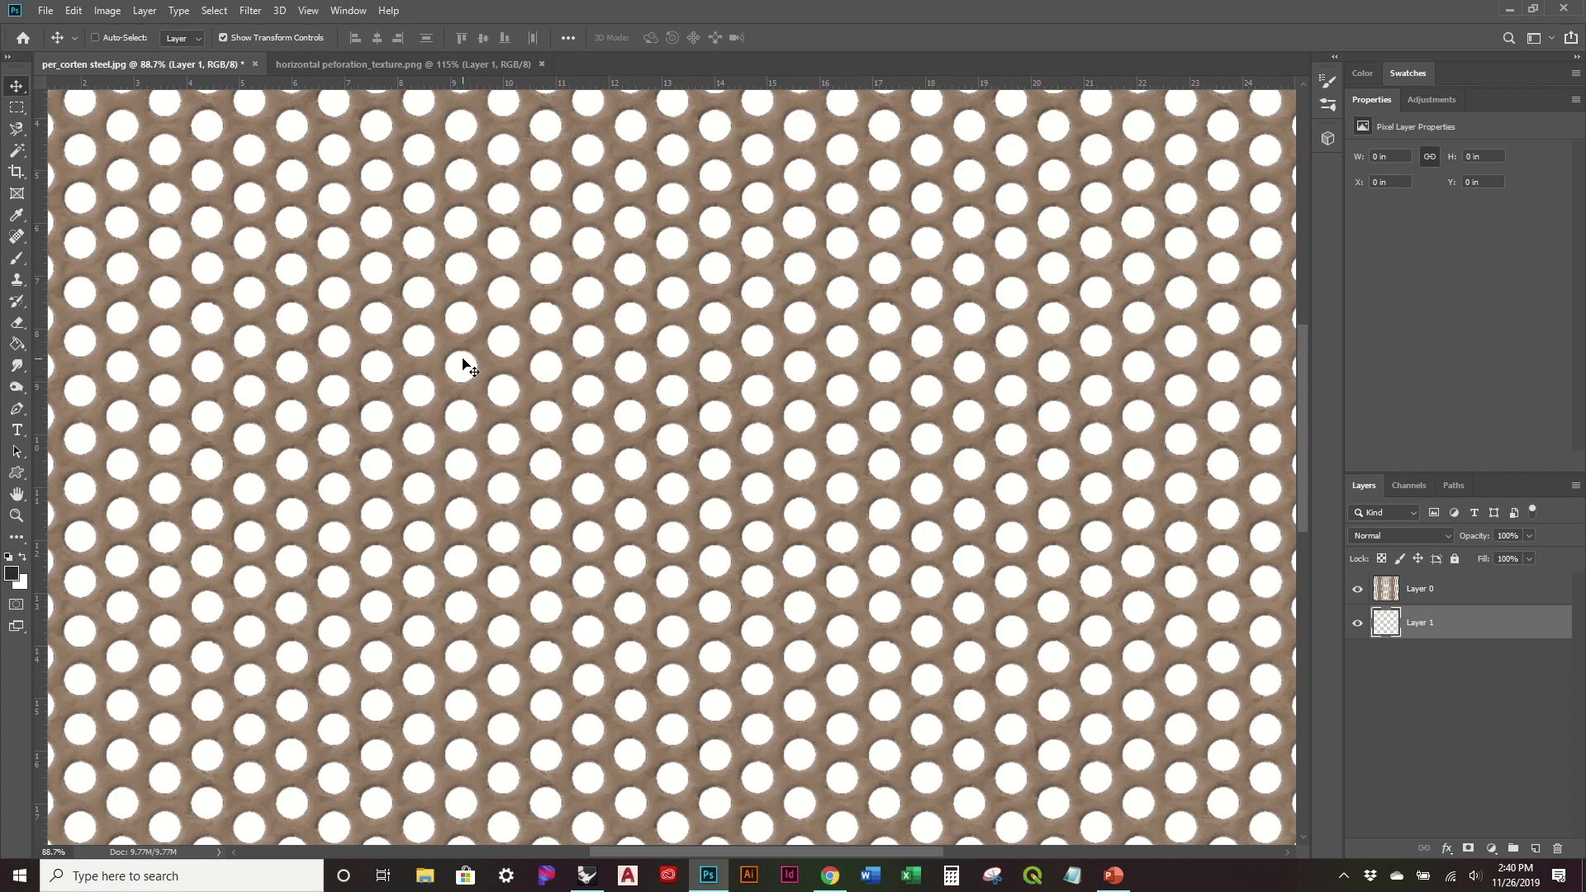
left_click(8, 579)
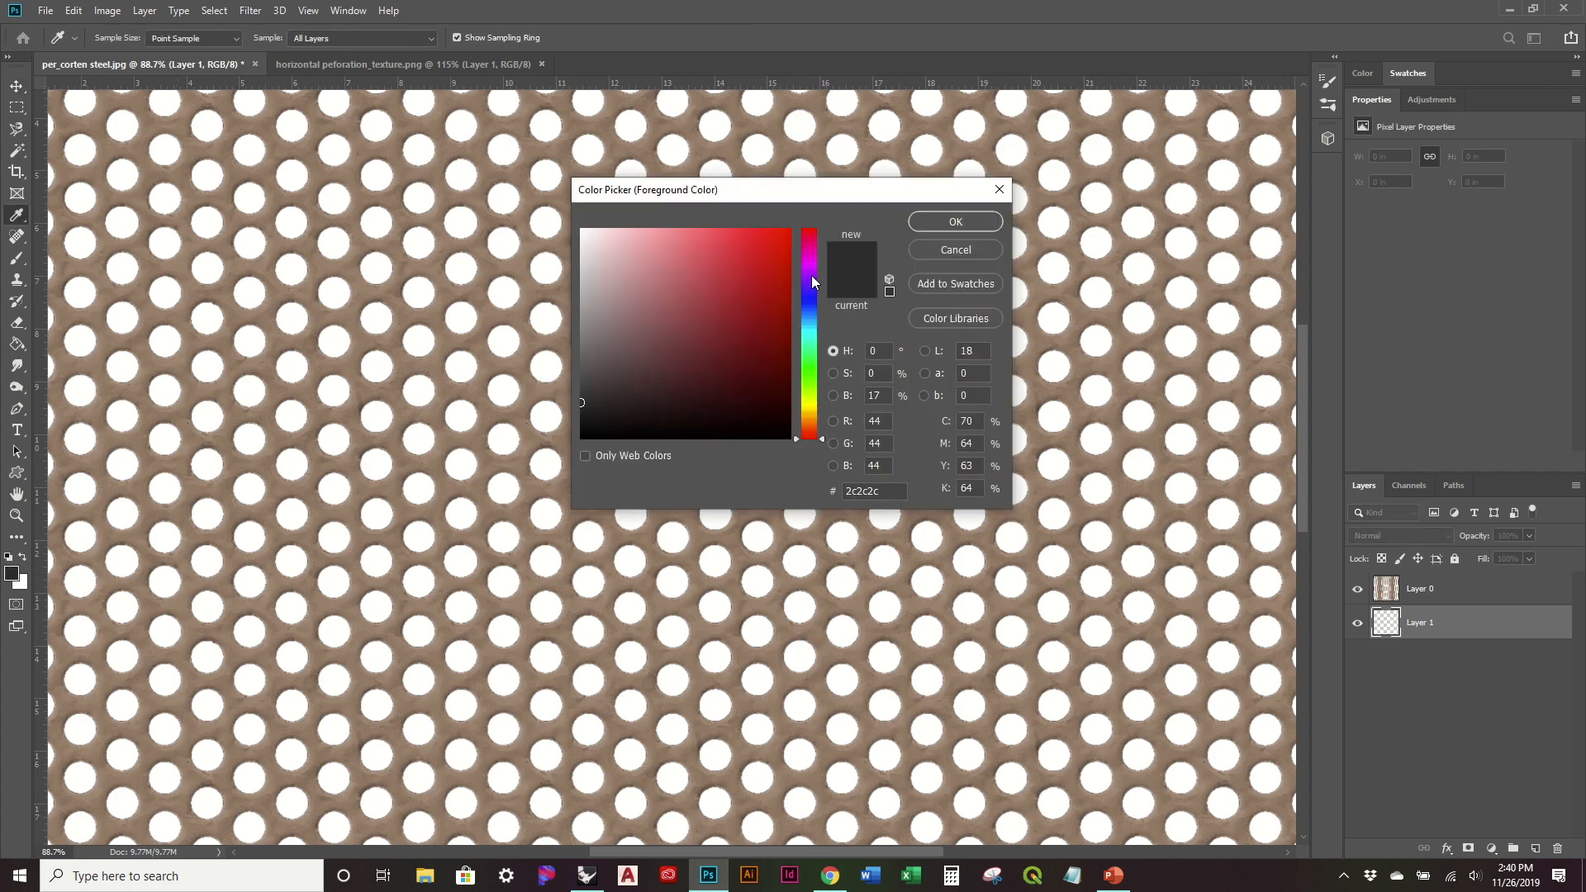
type("3cff00")
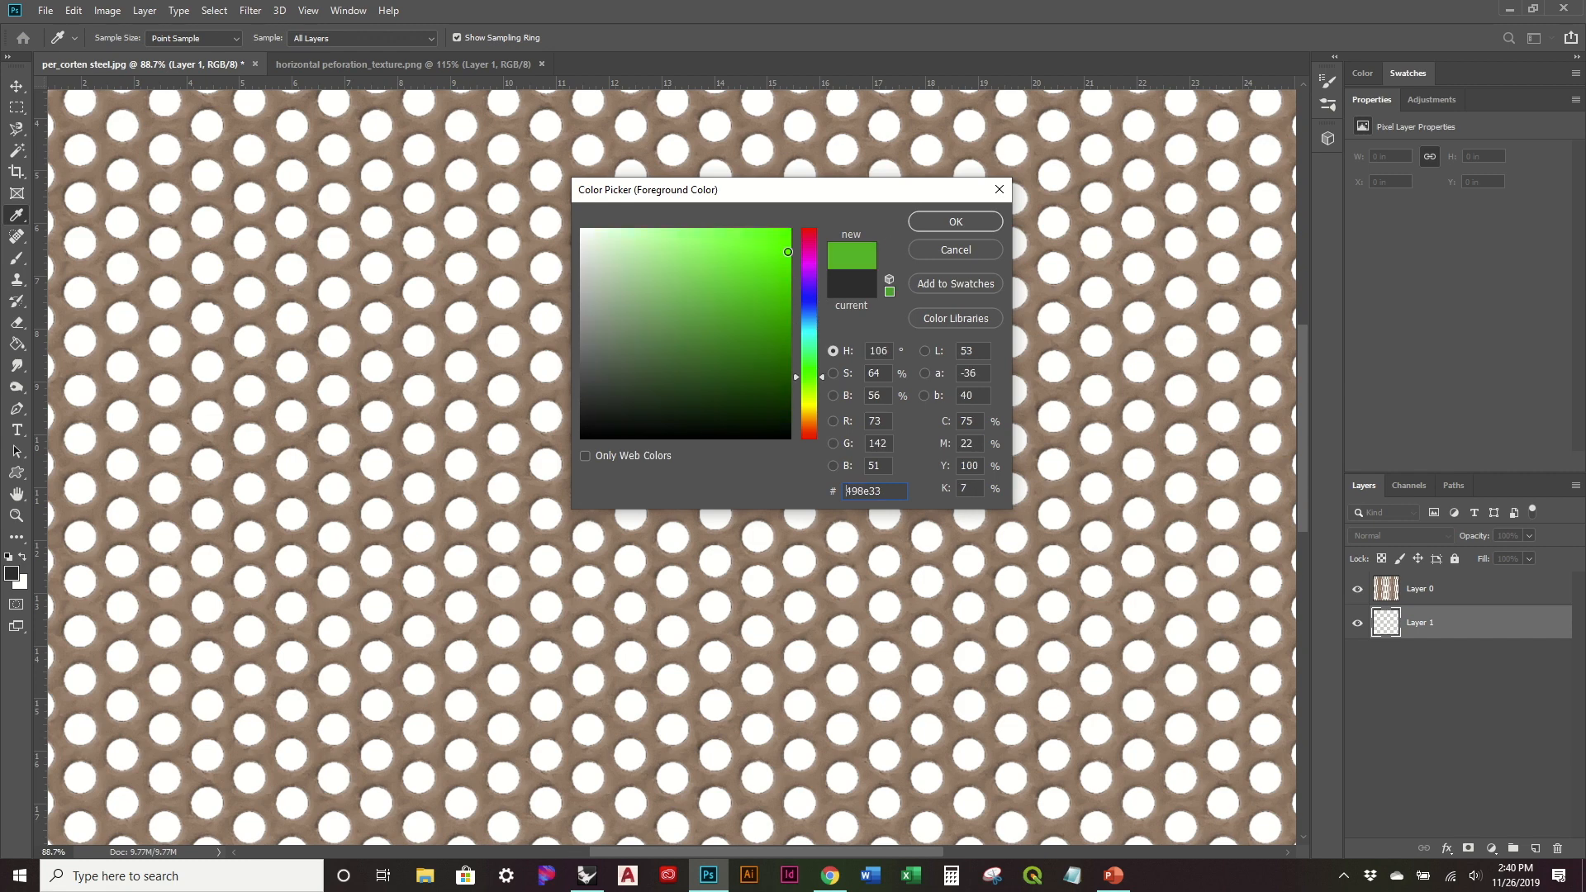
left_click(956, 222)
key("v")
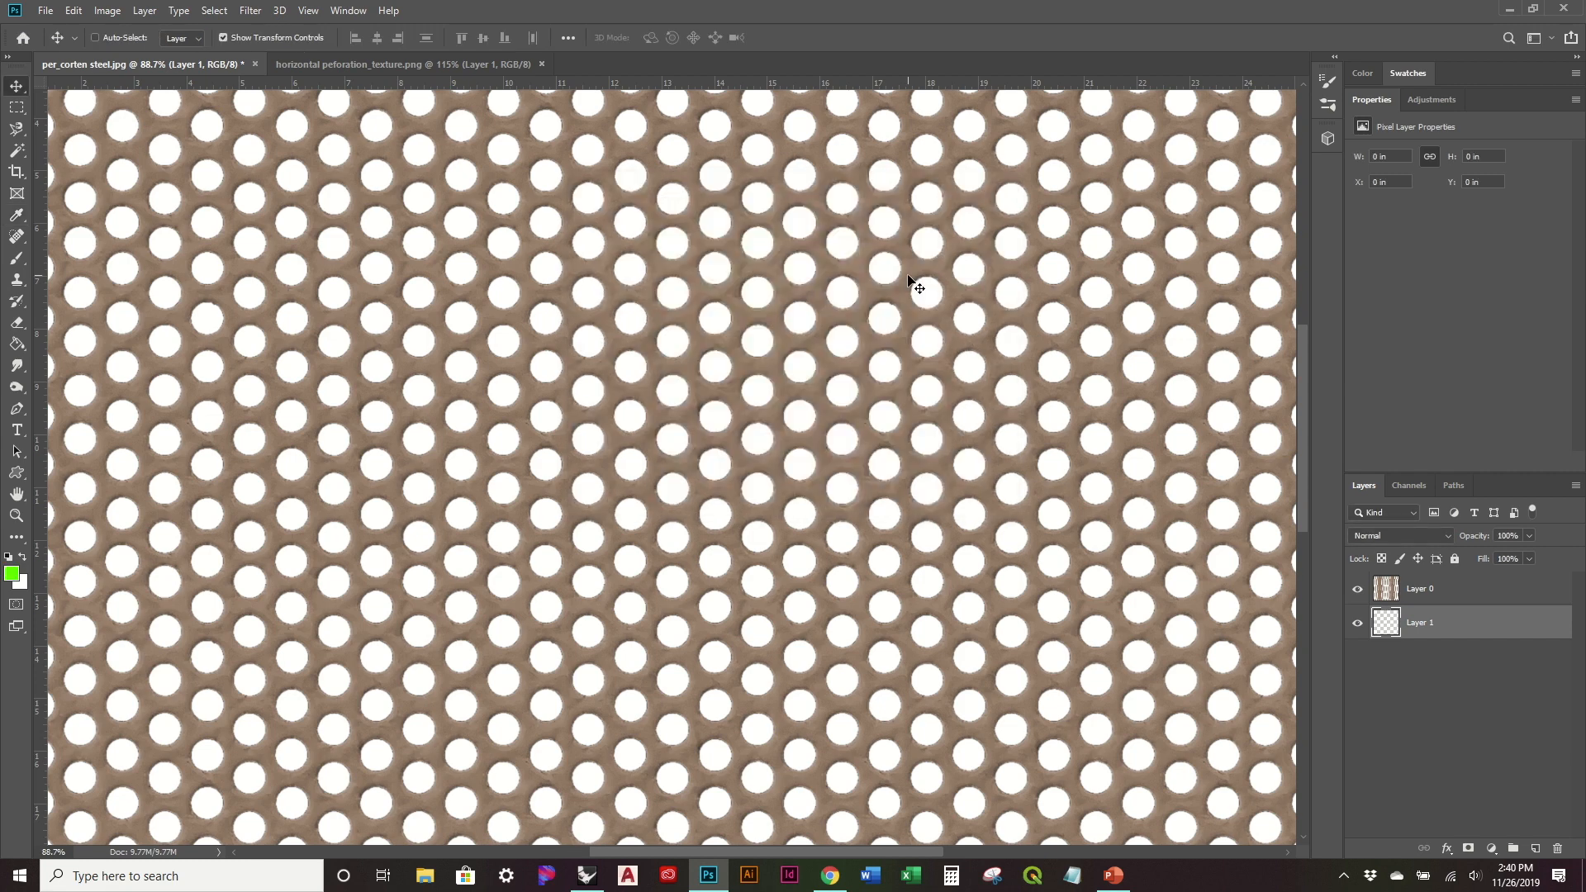
key("g")
left_click(1010, 444)
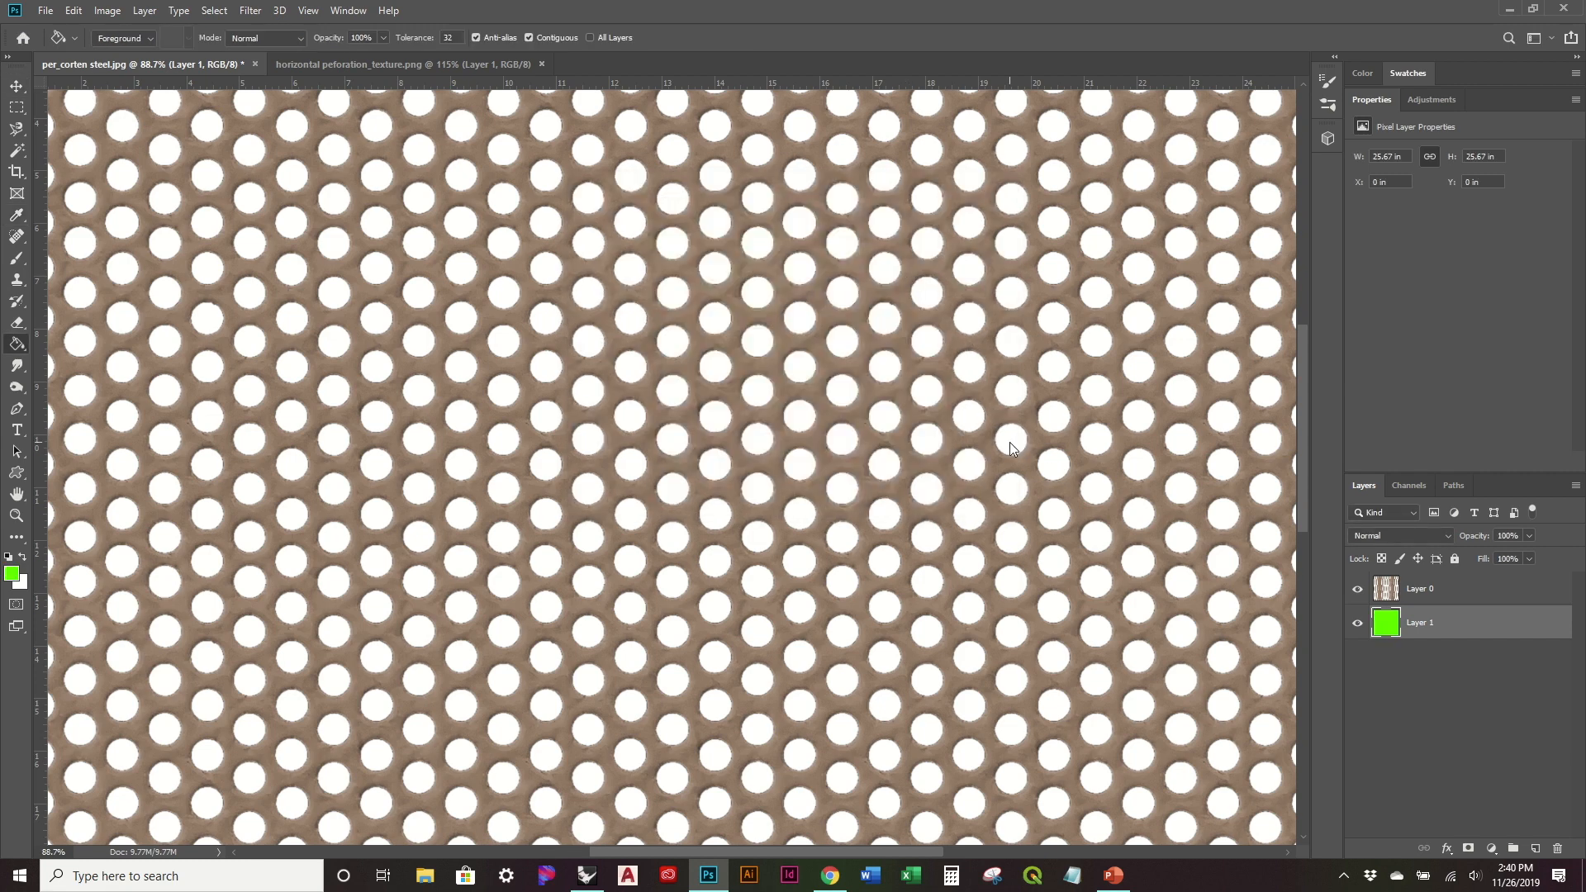
left_click(1357, 590)
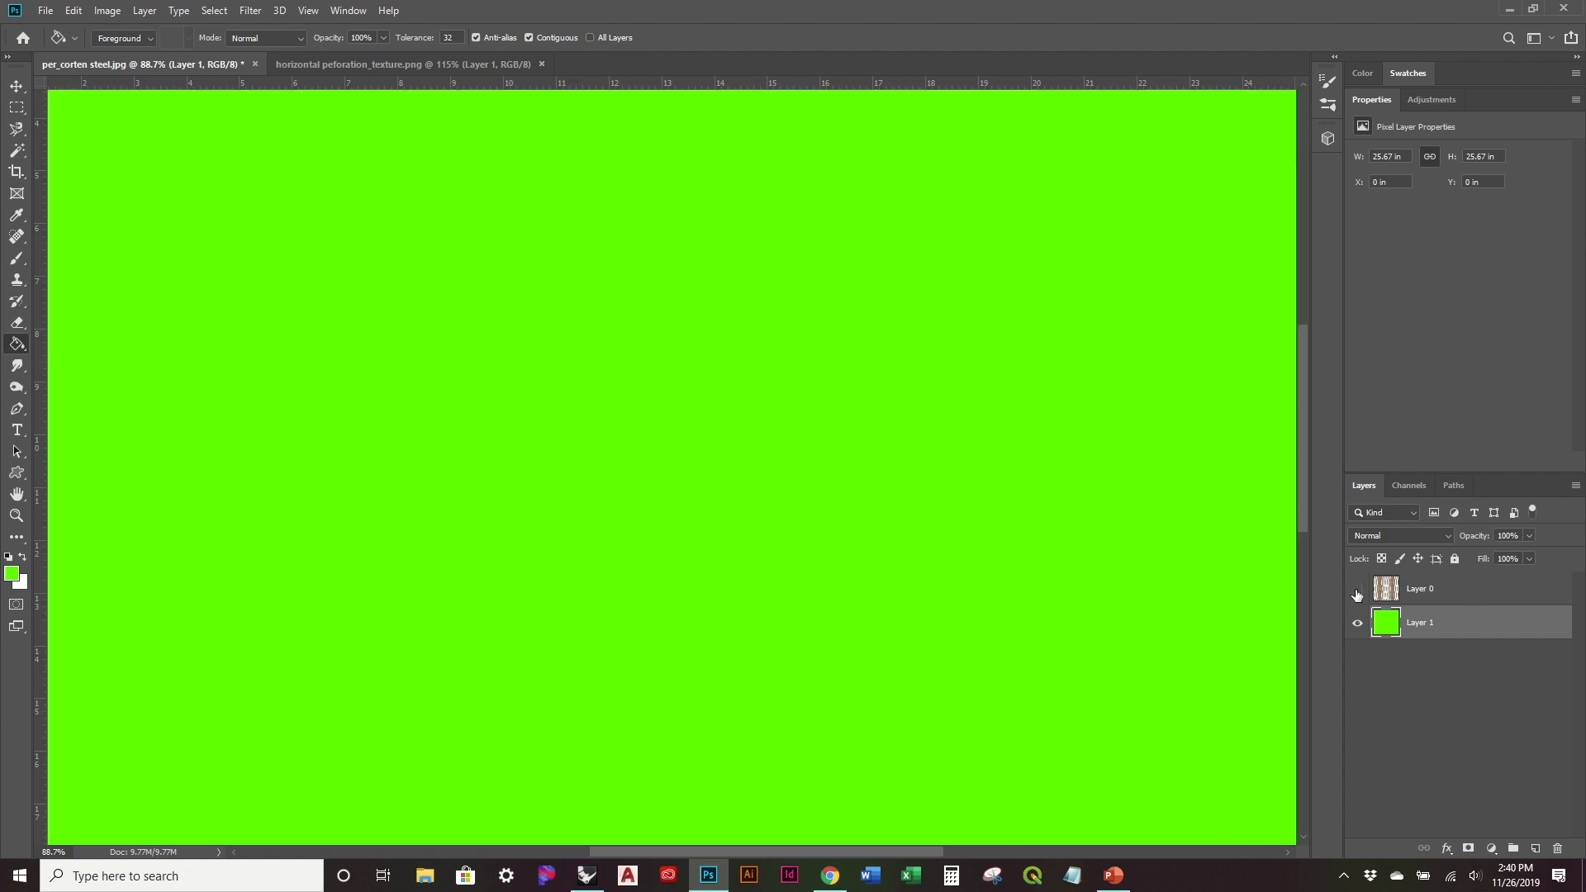
left_click(1357, 590)
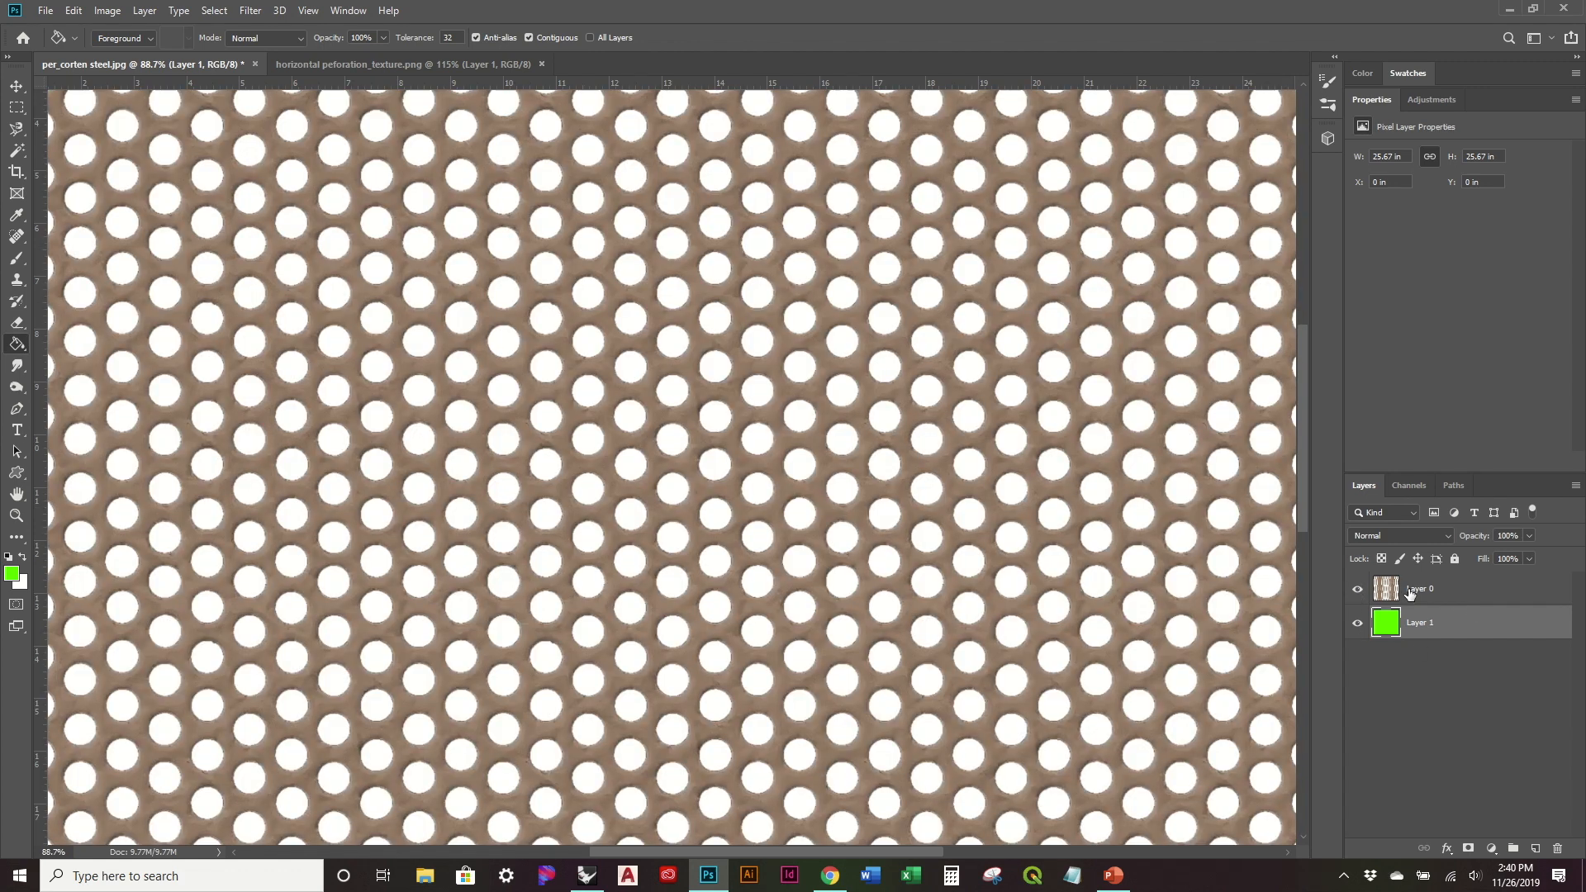
Lower the Blend If white limit of This Layer on Layer 0 until the green backdrop fills the holes without white rims
left_click(1464, 592)
left_click(1447, 849)
left_click(1489, 692)
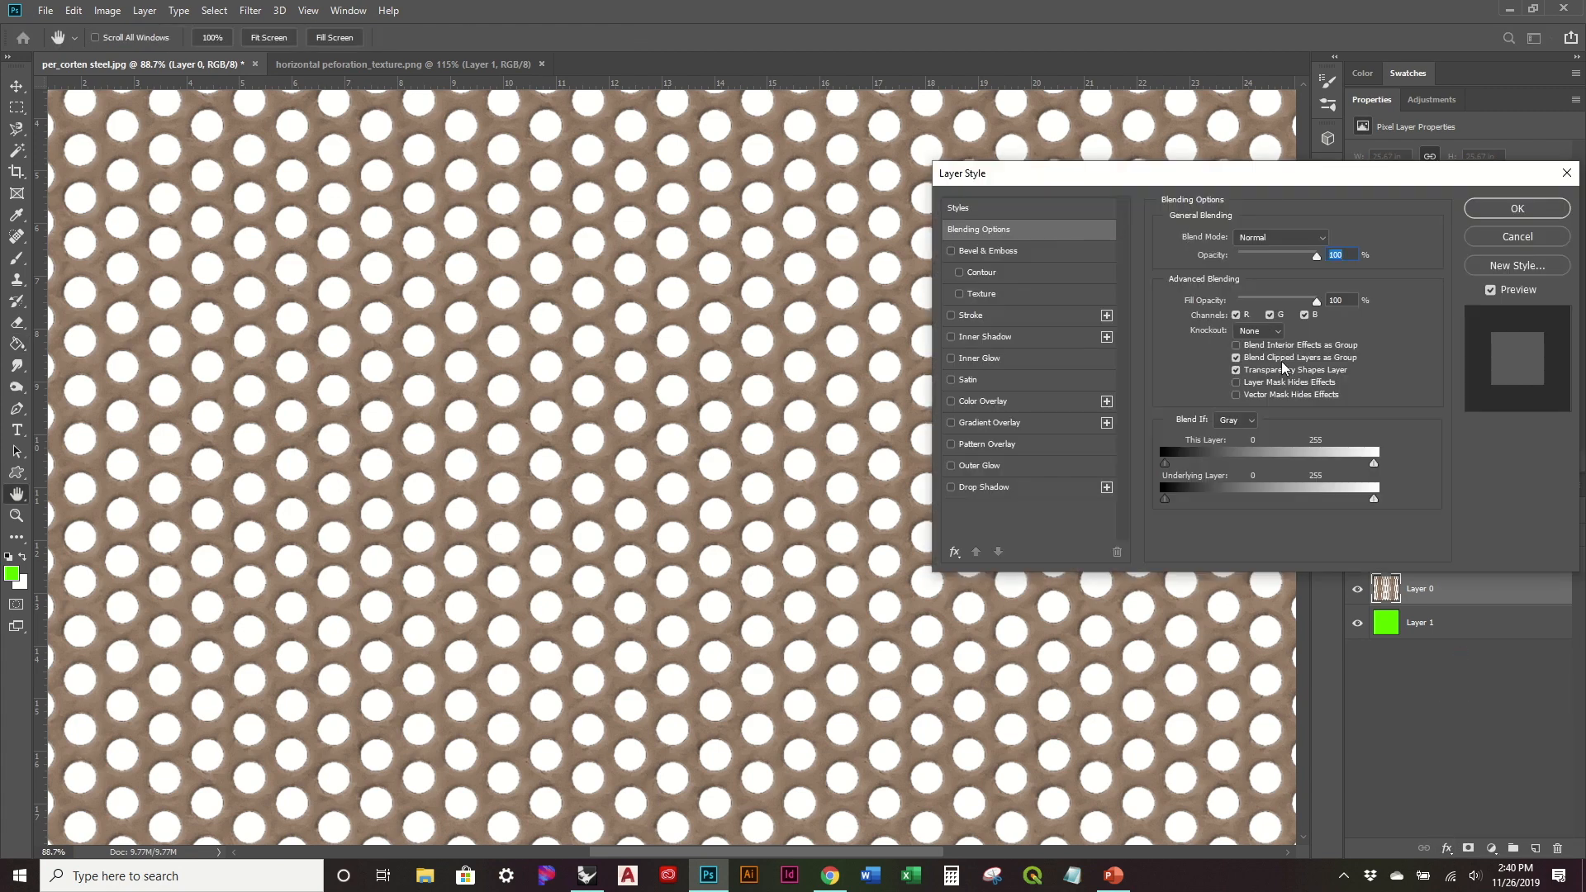
left_click_drag(1374, 464, 1367, 466)
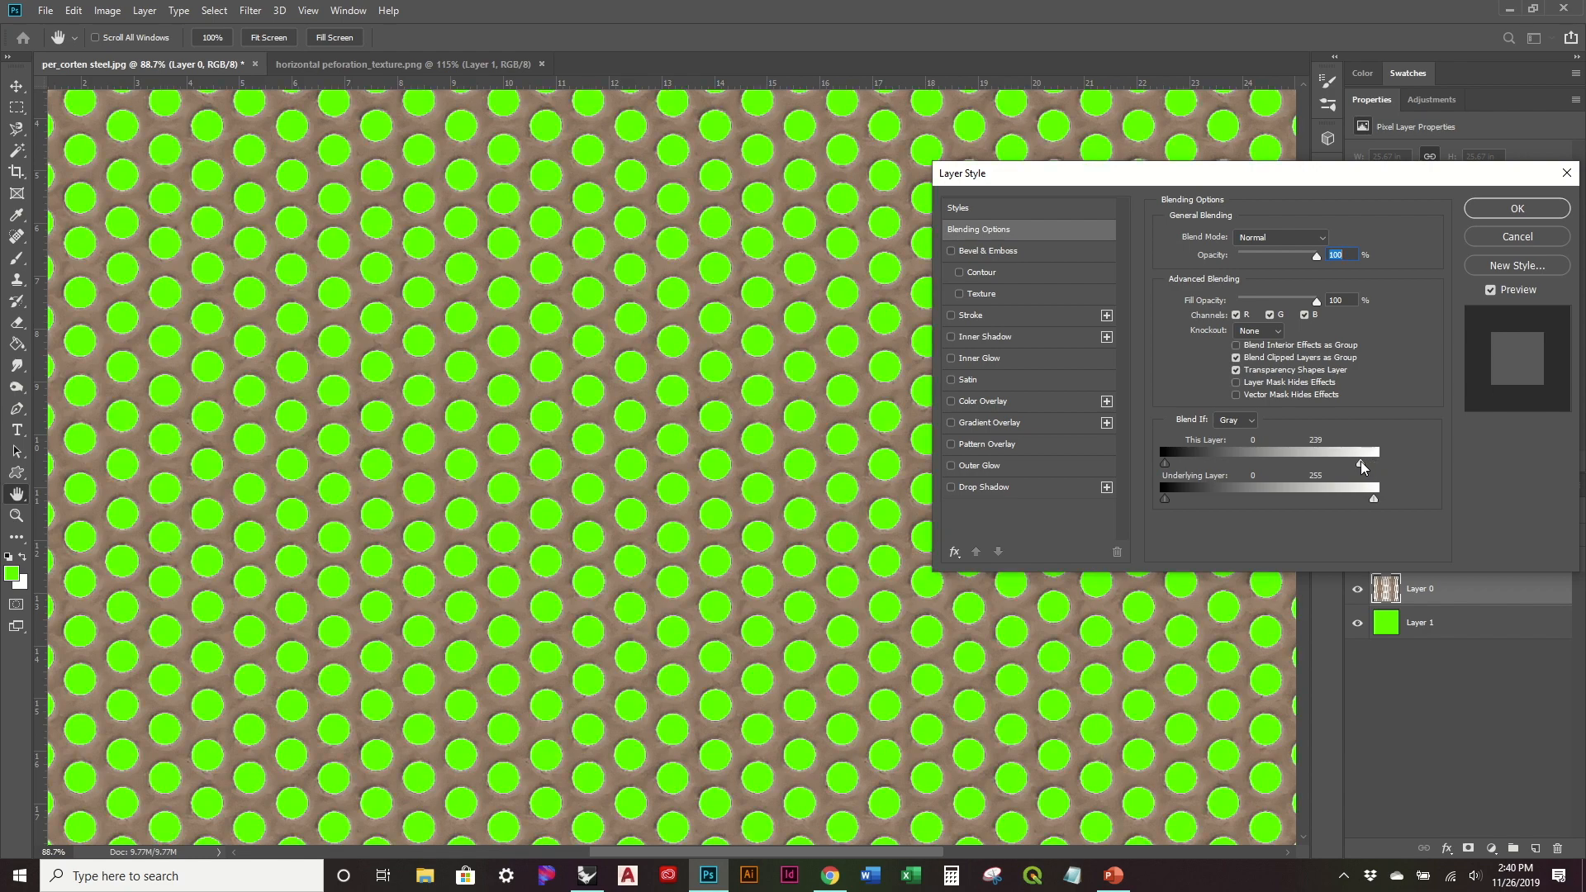
left_click_drag(1317, 464, 1268, 456)
left_click_drag(1270, 453, 1302, 445)
mouse_move(1309, 465)
left_mouse_down()
mouse_move(1266, 453)
mouse_move(1318, 445)
left_mouse_up()
left_click_drag(1319, 447, 1320, 447)
left_click(1516, 210)
key("g")
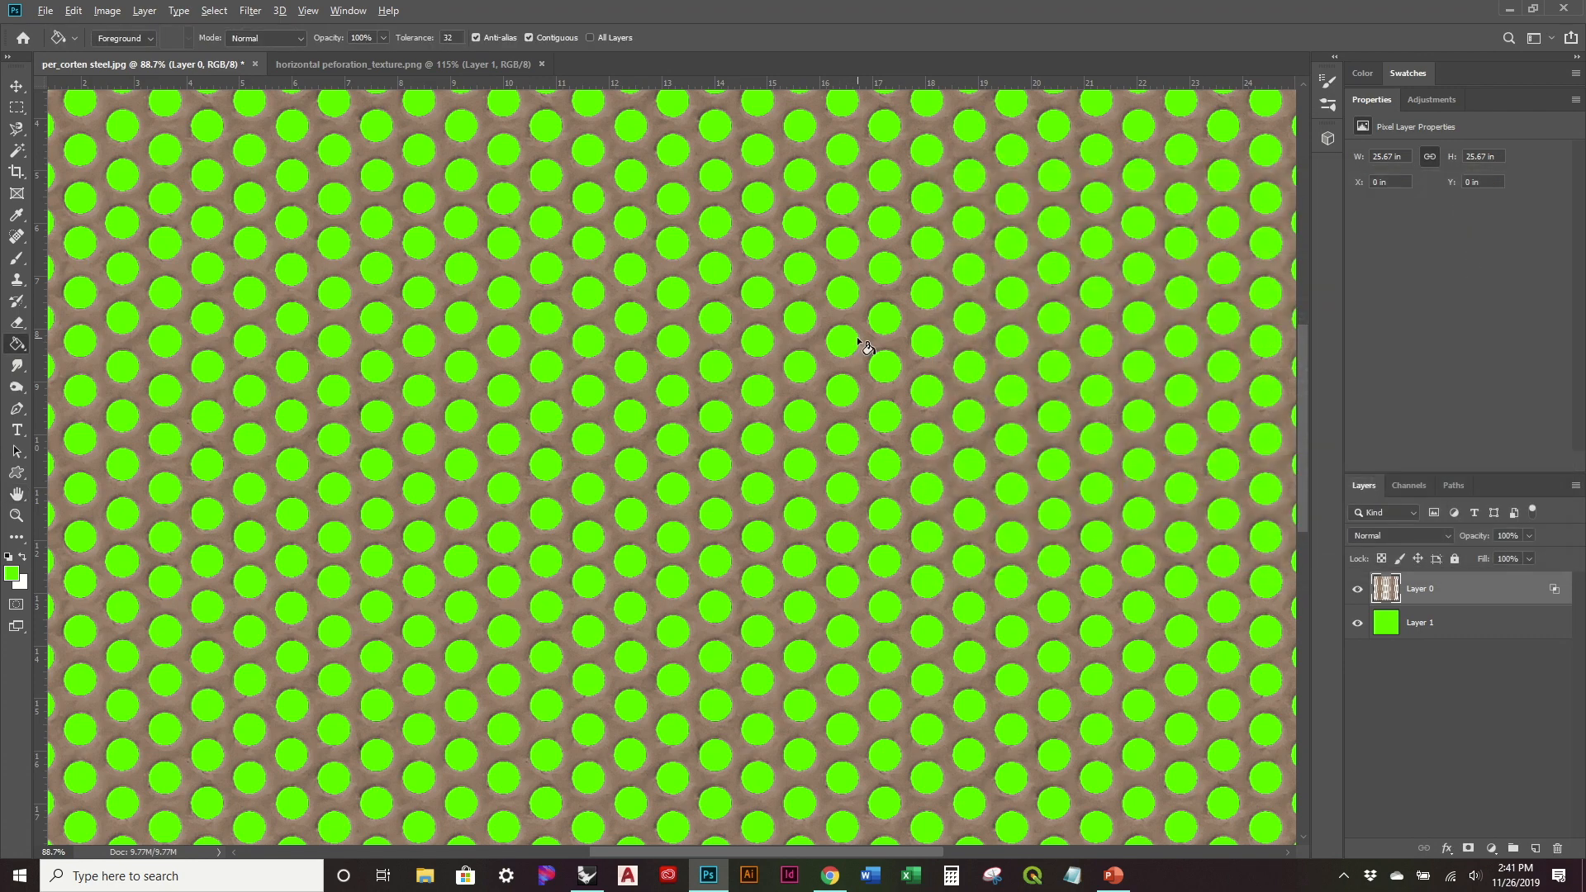
Check the holes by toggling the green backdrop's visibility, and delete that backdrop layer
scroll(856, 336, "down", 5, "alt")
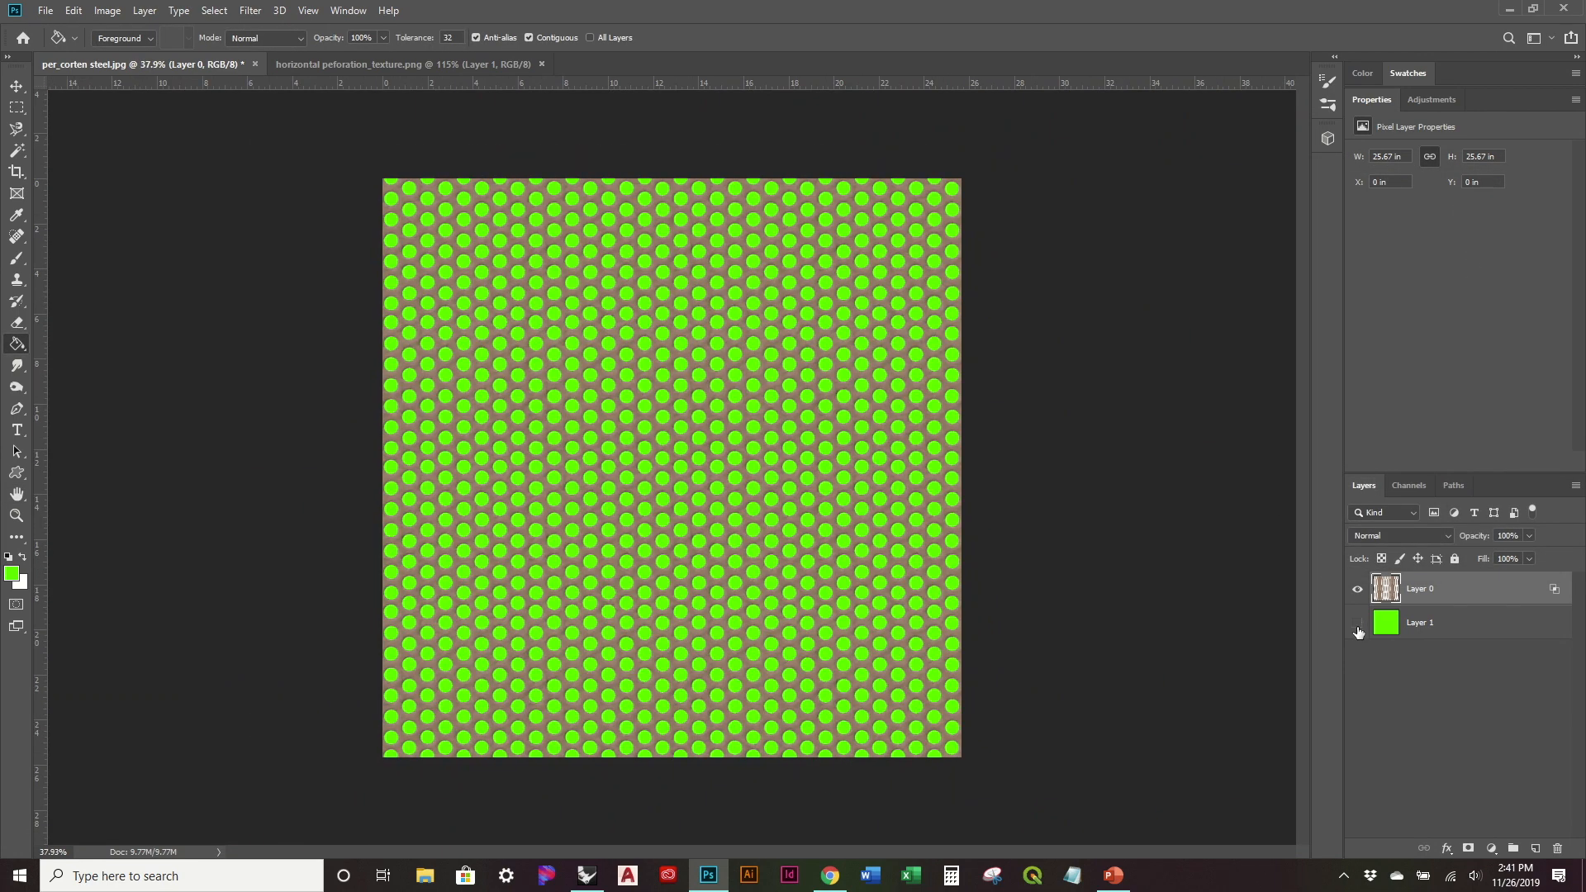
left_click(1358, 629)
left_click(1358, 625)
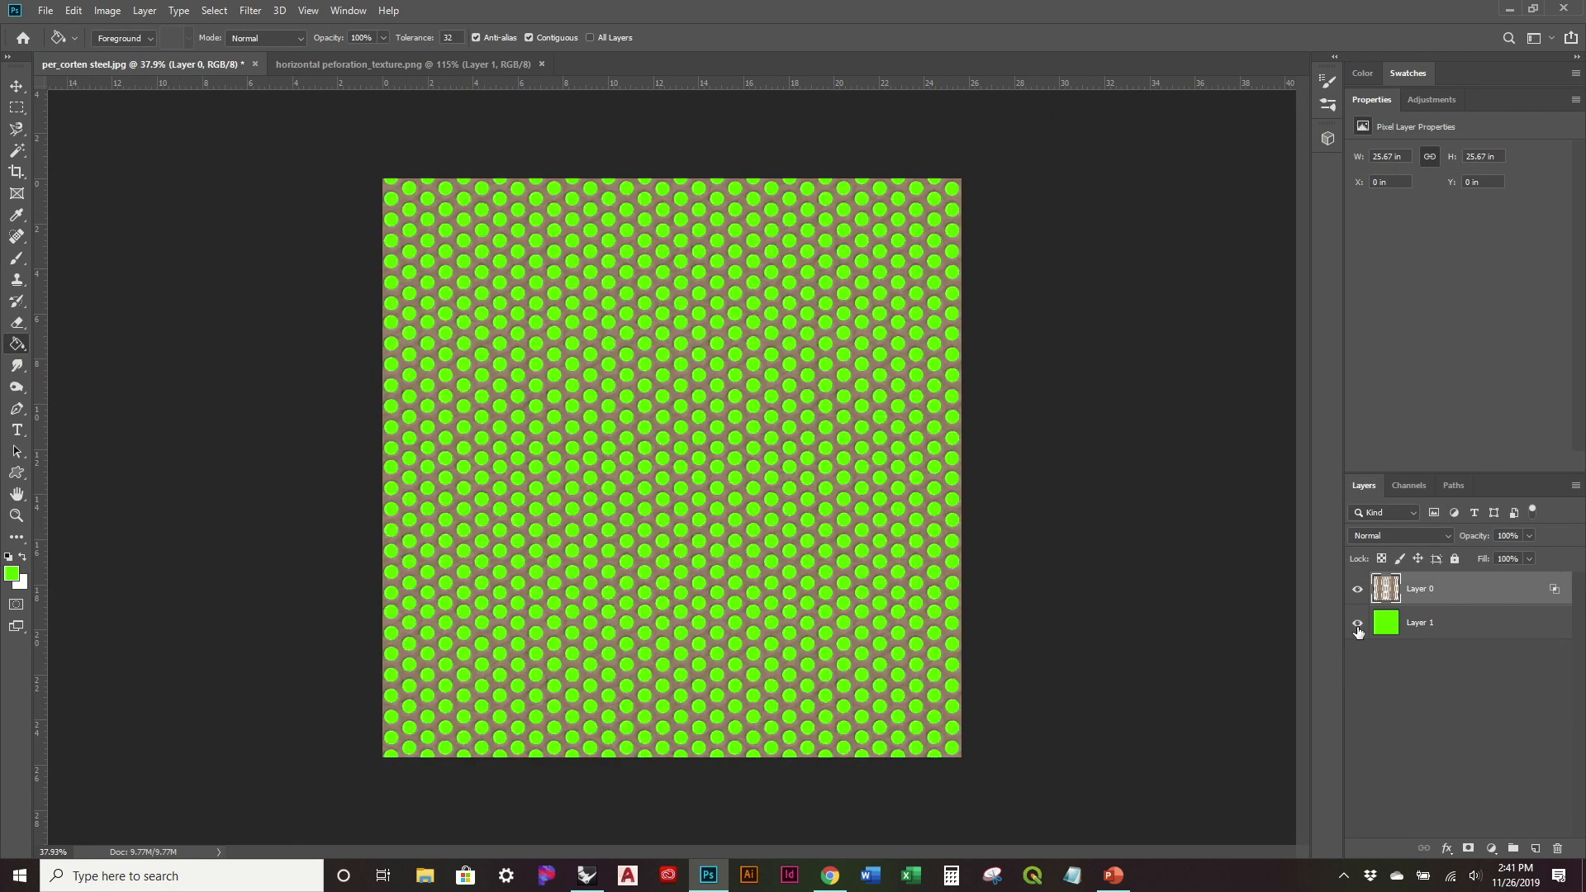
left_click(1467, 631)
left_click(1558, 850)
Load Layer 0's pixels as a selection to check whether the holes are excluded
scroll(785, 423, "up", 3, "alt")
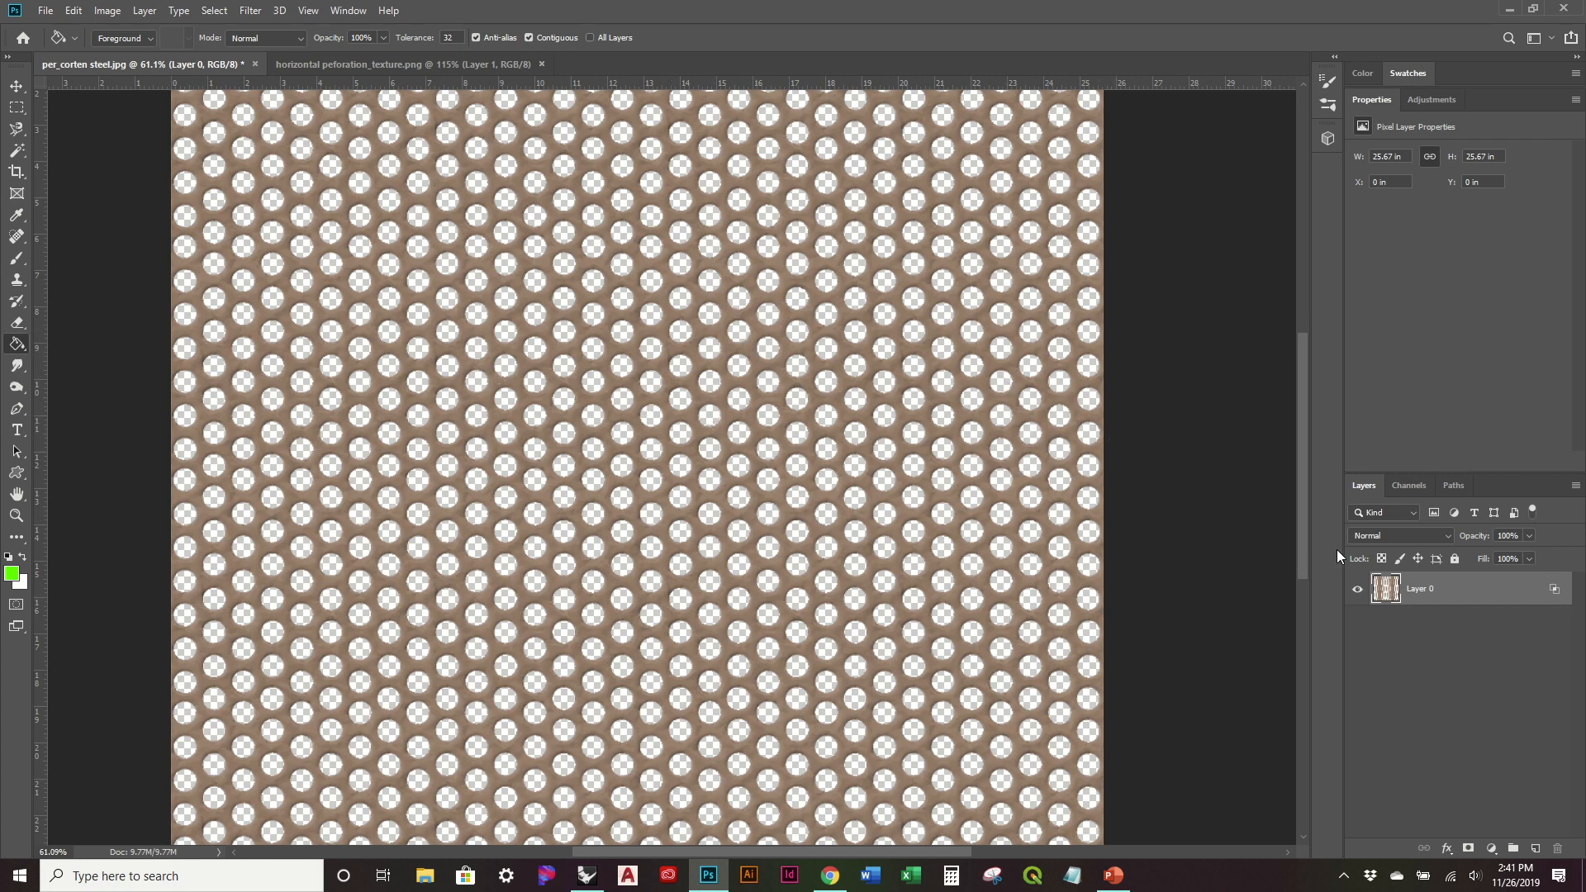
left_click(1388, 591, "ctrl")
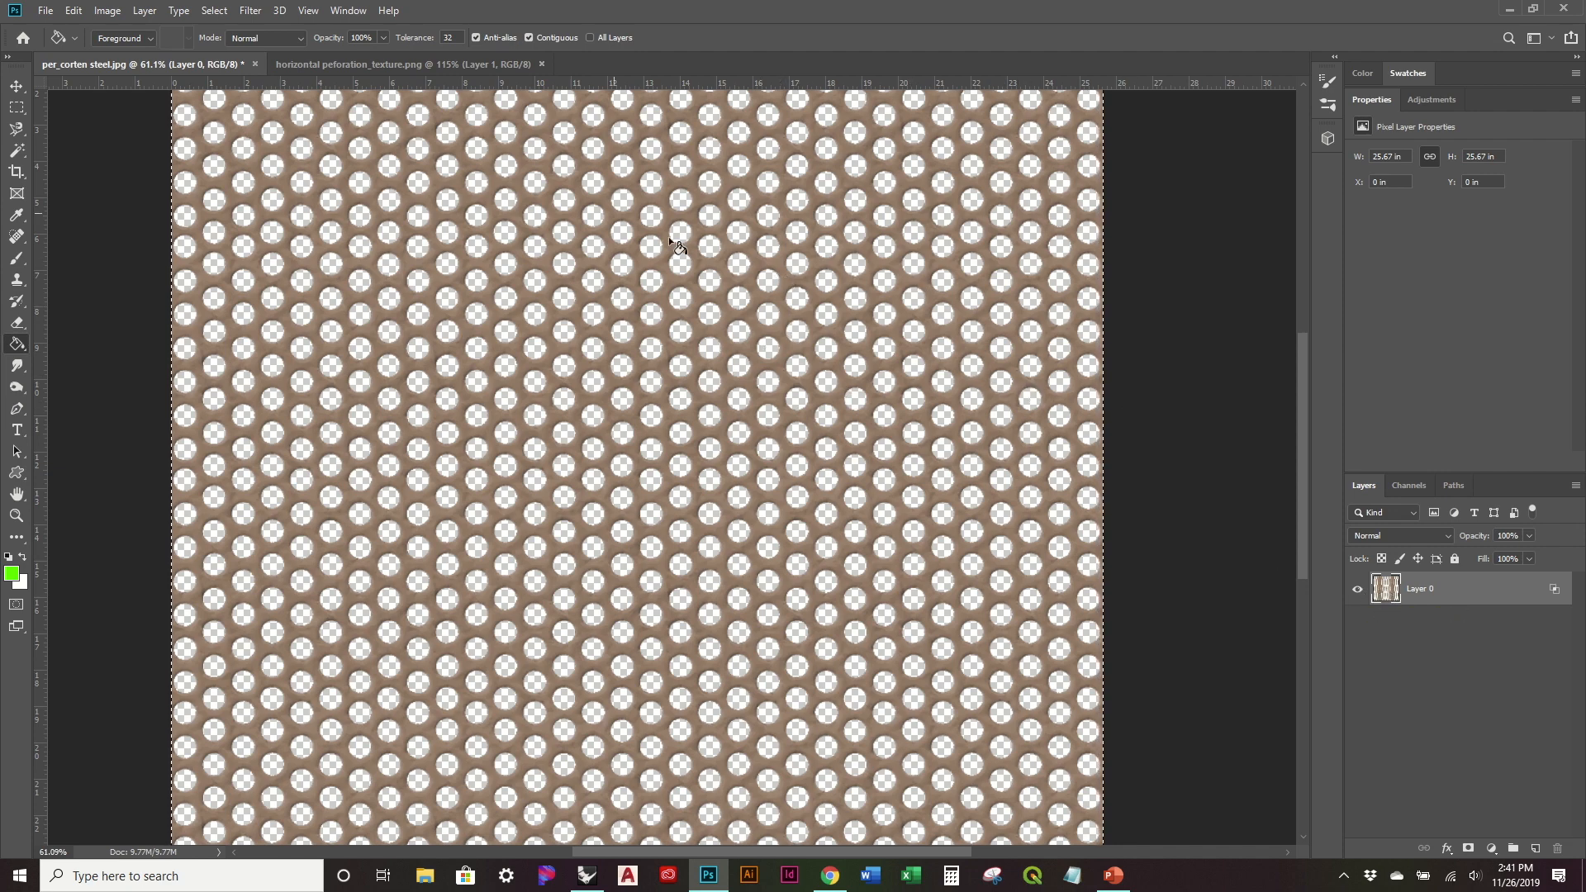
scroll(930, 321, "down", 2, "alt")
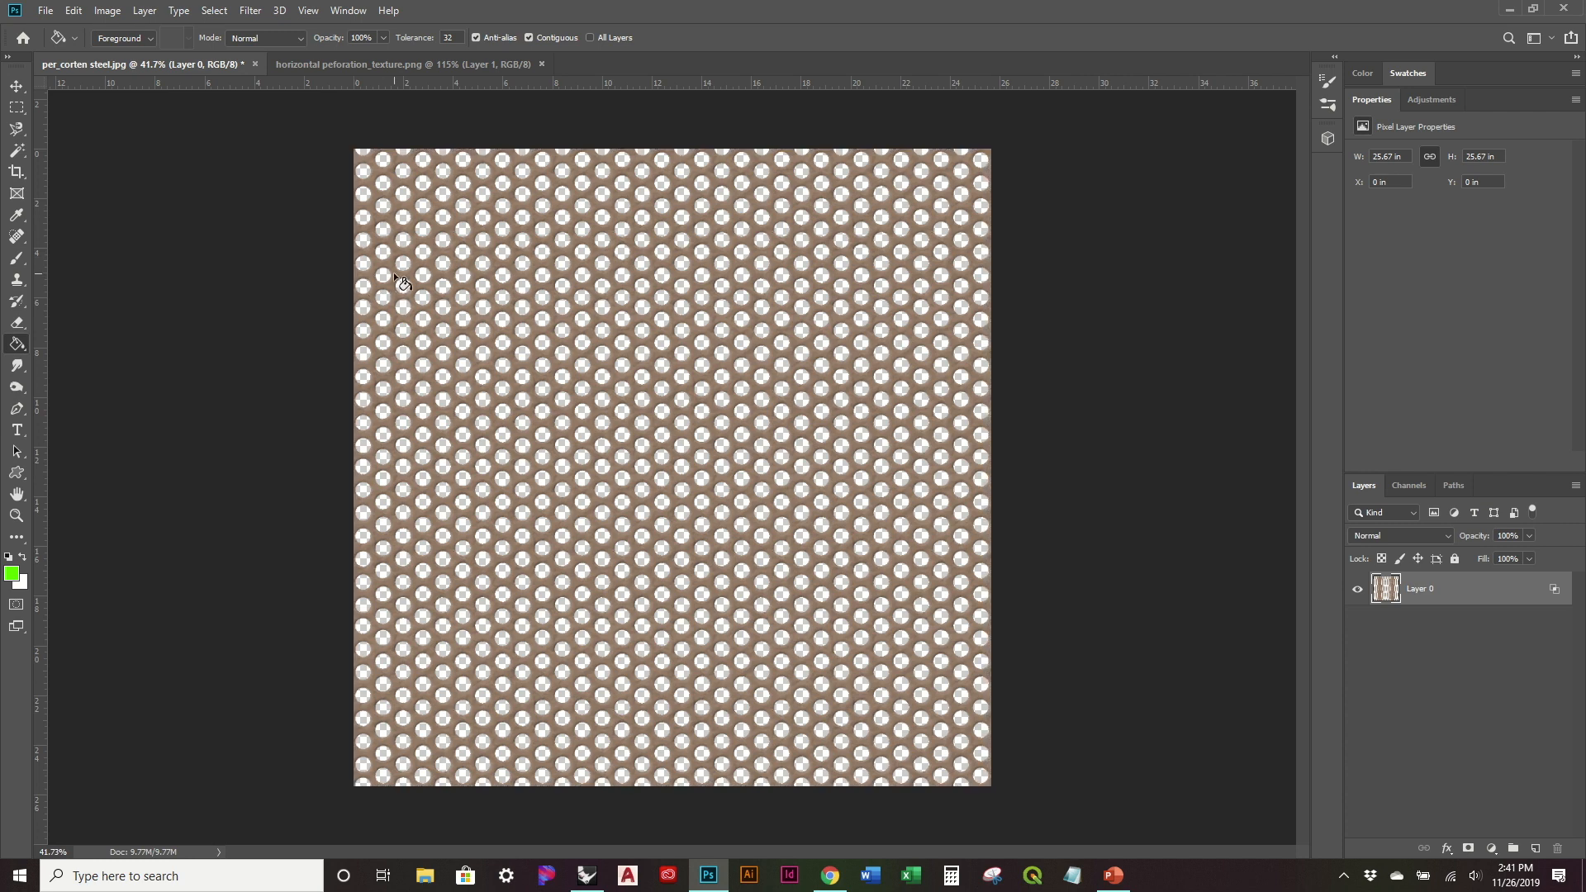
Convert Layer 0 to a smart object and rasterize it to make the knocked-out holes permanent
right_click(1459, 597)
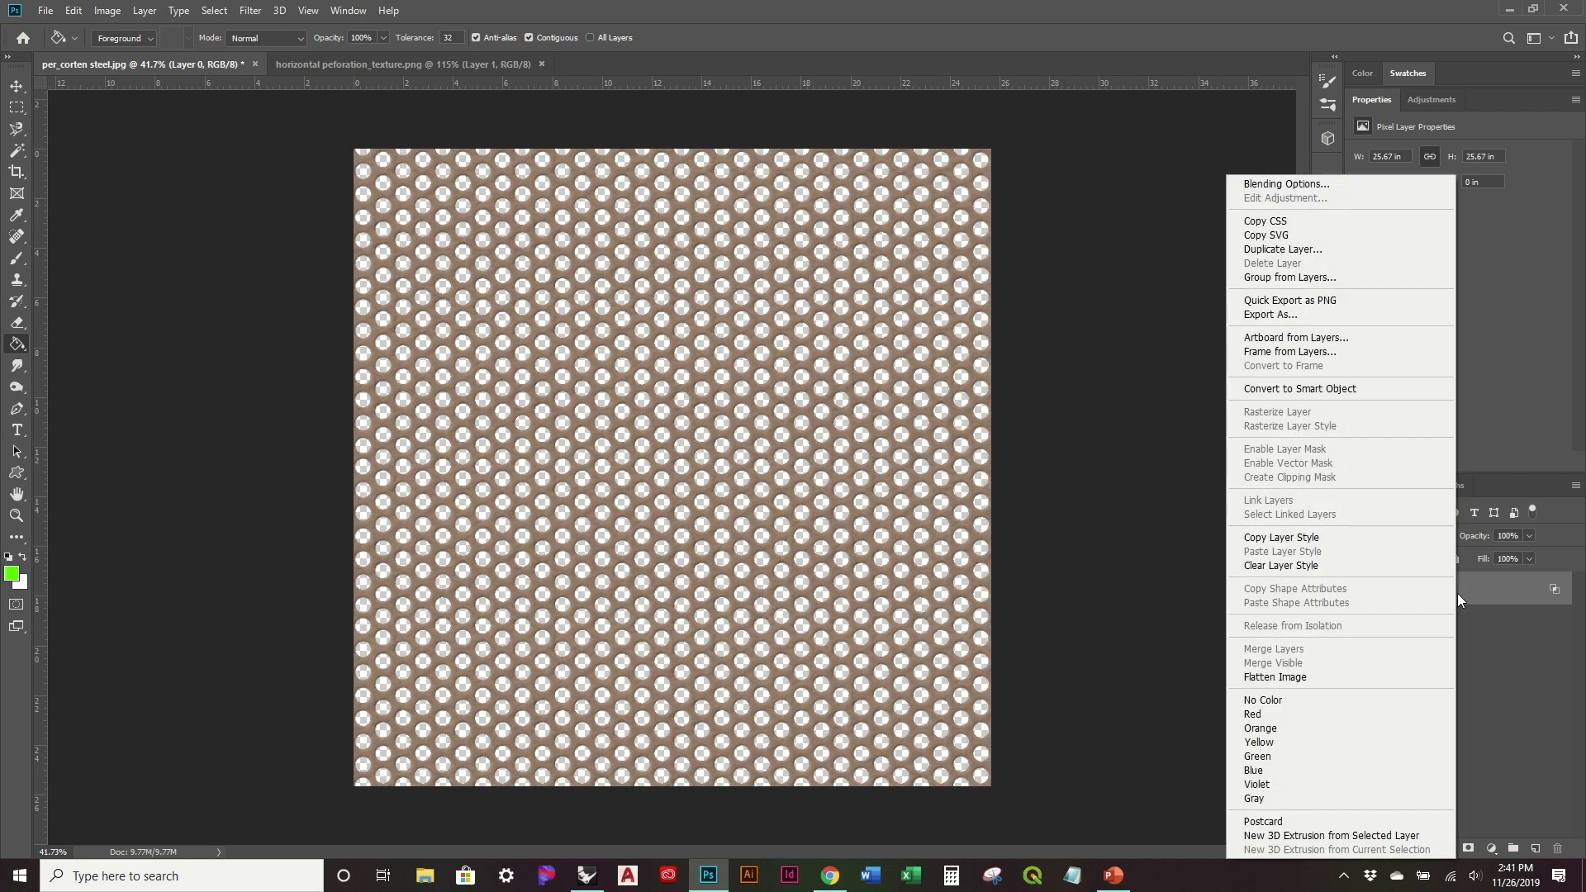
left_click(1324, 388)
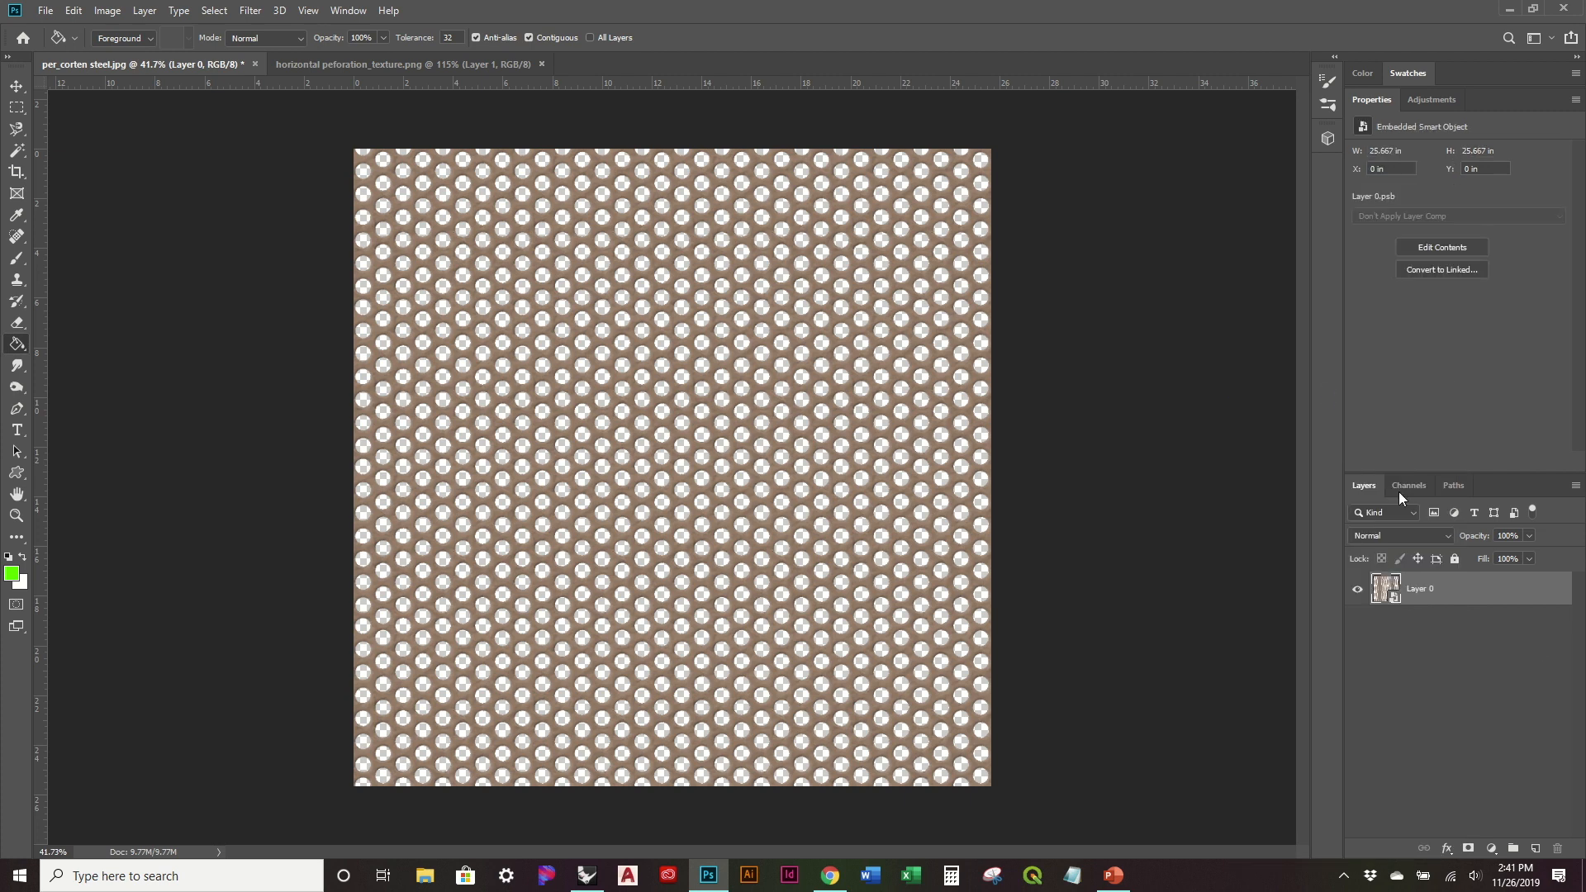
right_click(1483, 597)
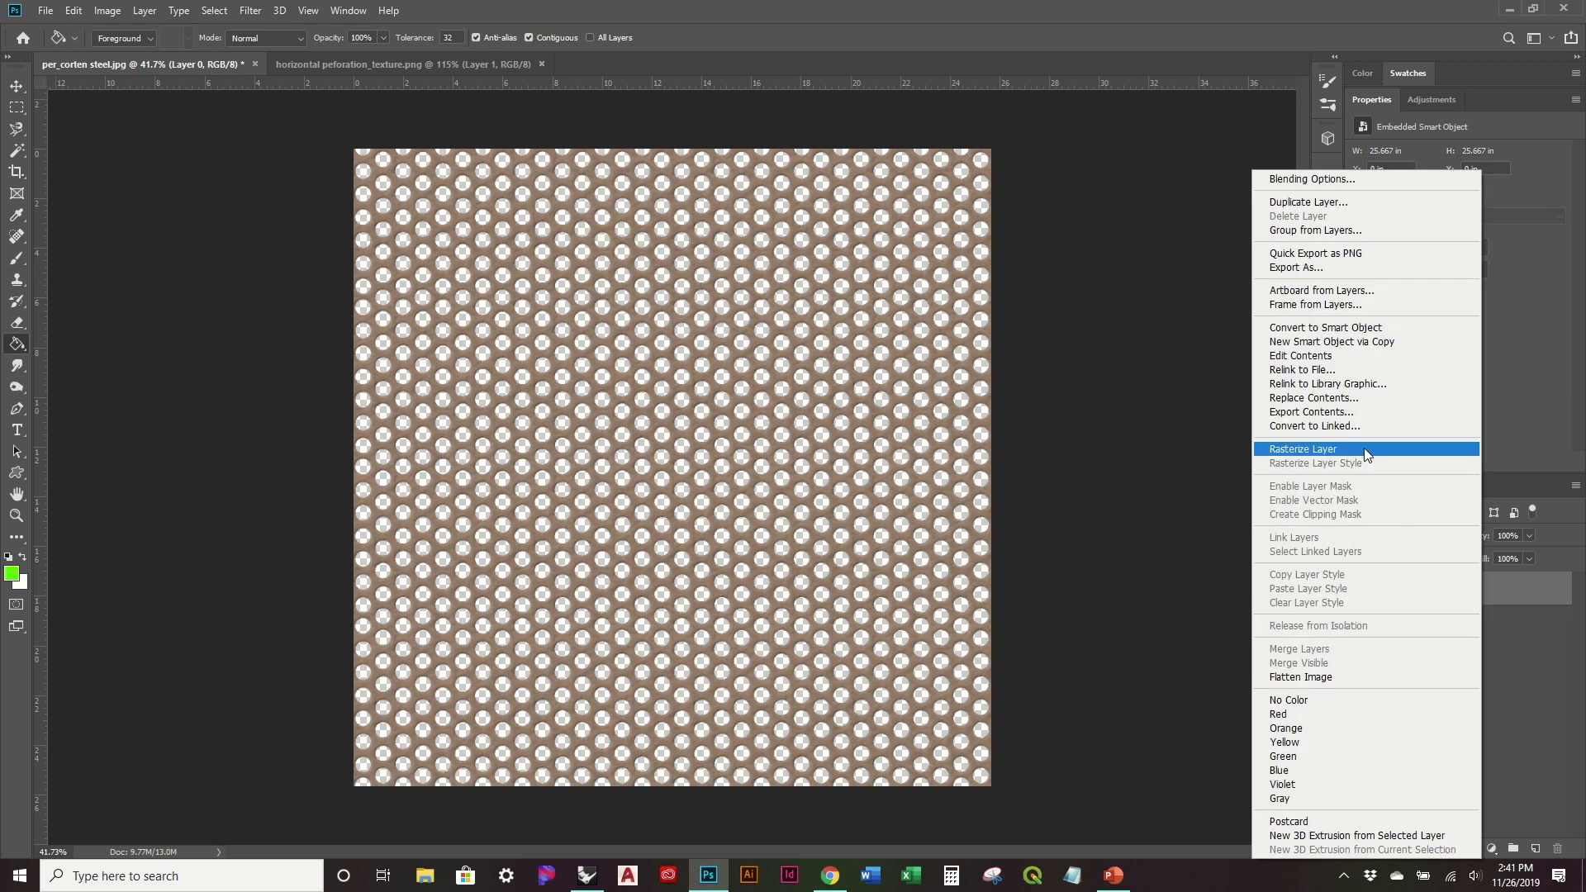
left_click(1365, 448)
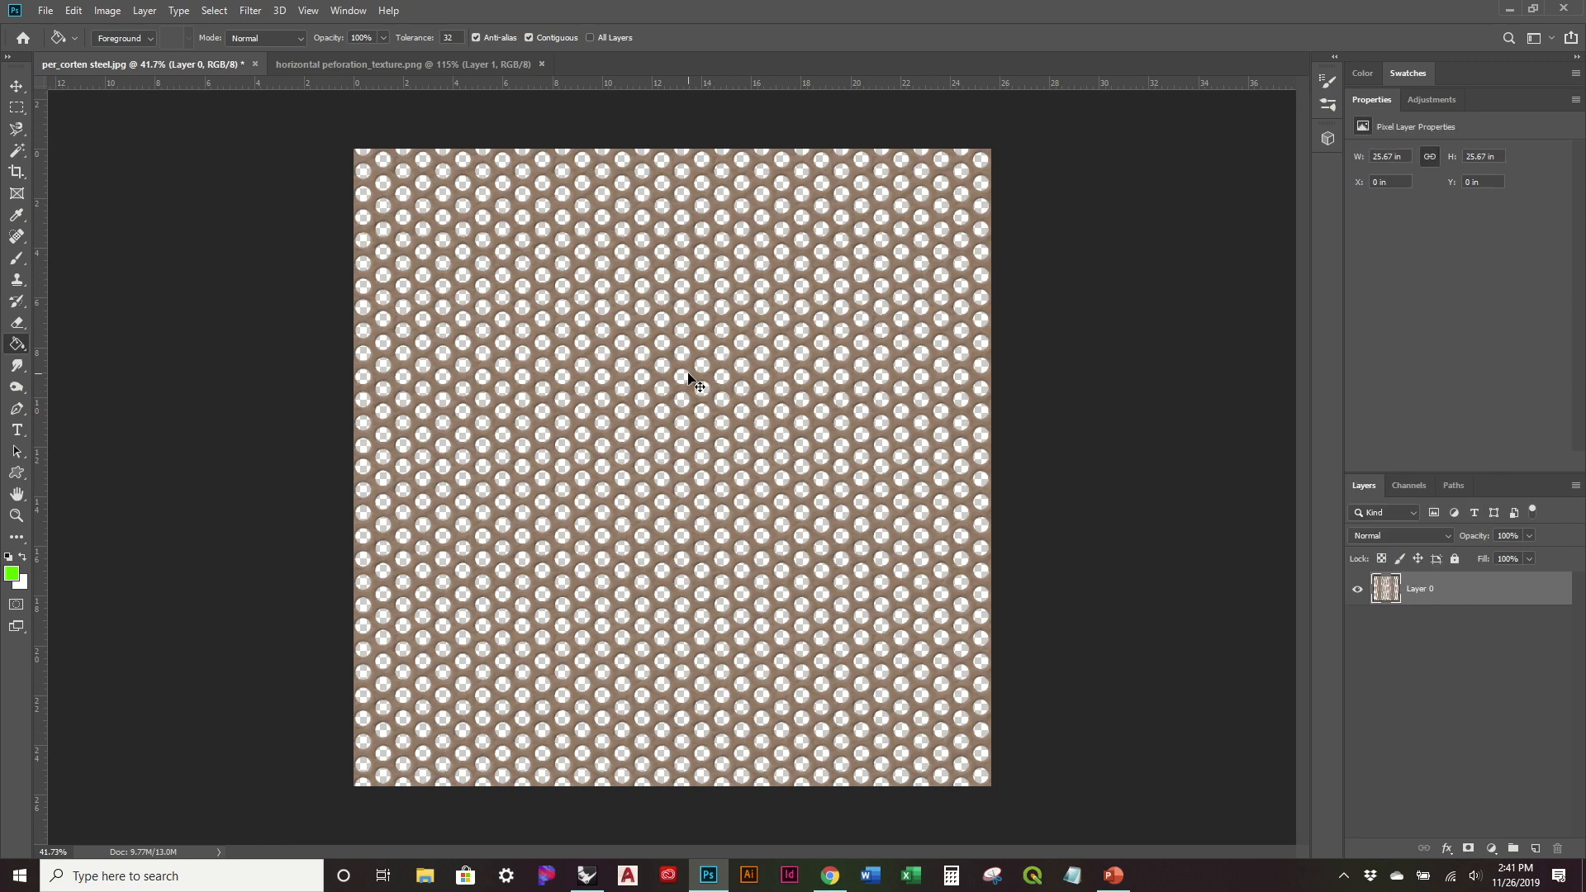
scroll(694, 381, "up", 3, "alt")
scroll(694, 382, "down", 2, "alt")
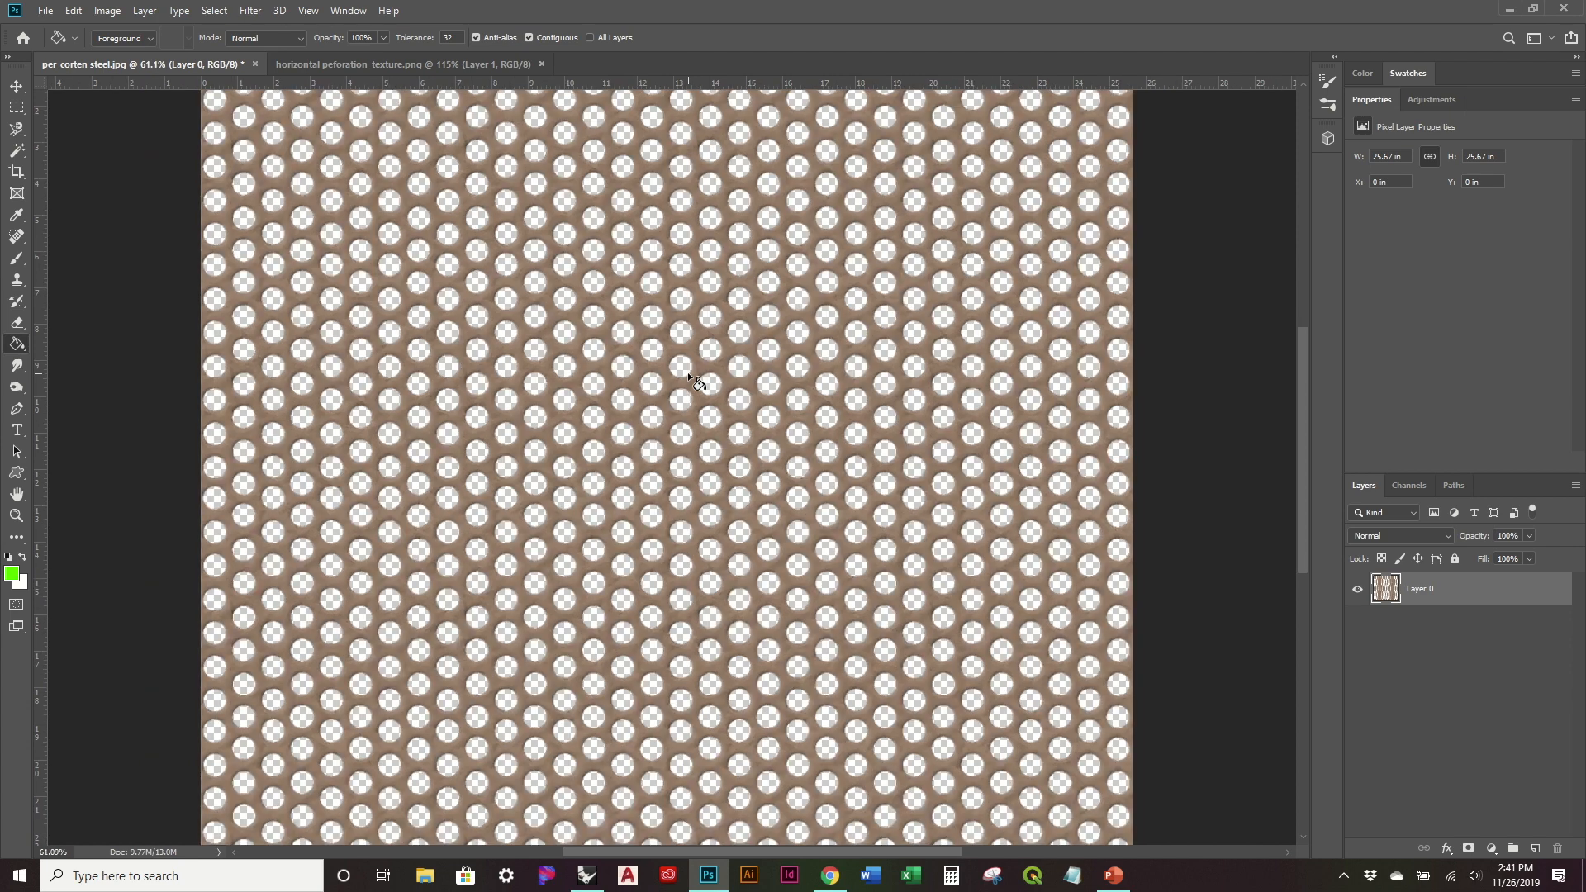
Load the rasterized Layer 0's pixels as a selection, examine the outlines around the holes, and deselect
left_click_drag(1382, 586, 1388, 597)
left_click(1389, 597, "ctrl")
scroll(744, 413, "up", 2, "alt")
scroll(744, 414, "up", 3, "alt")
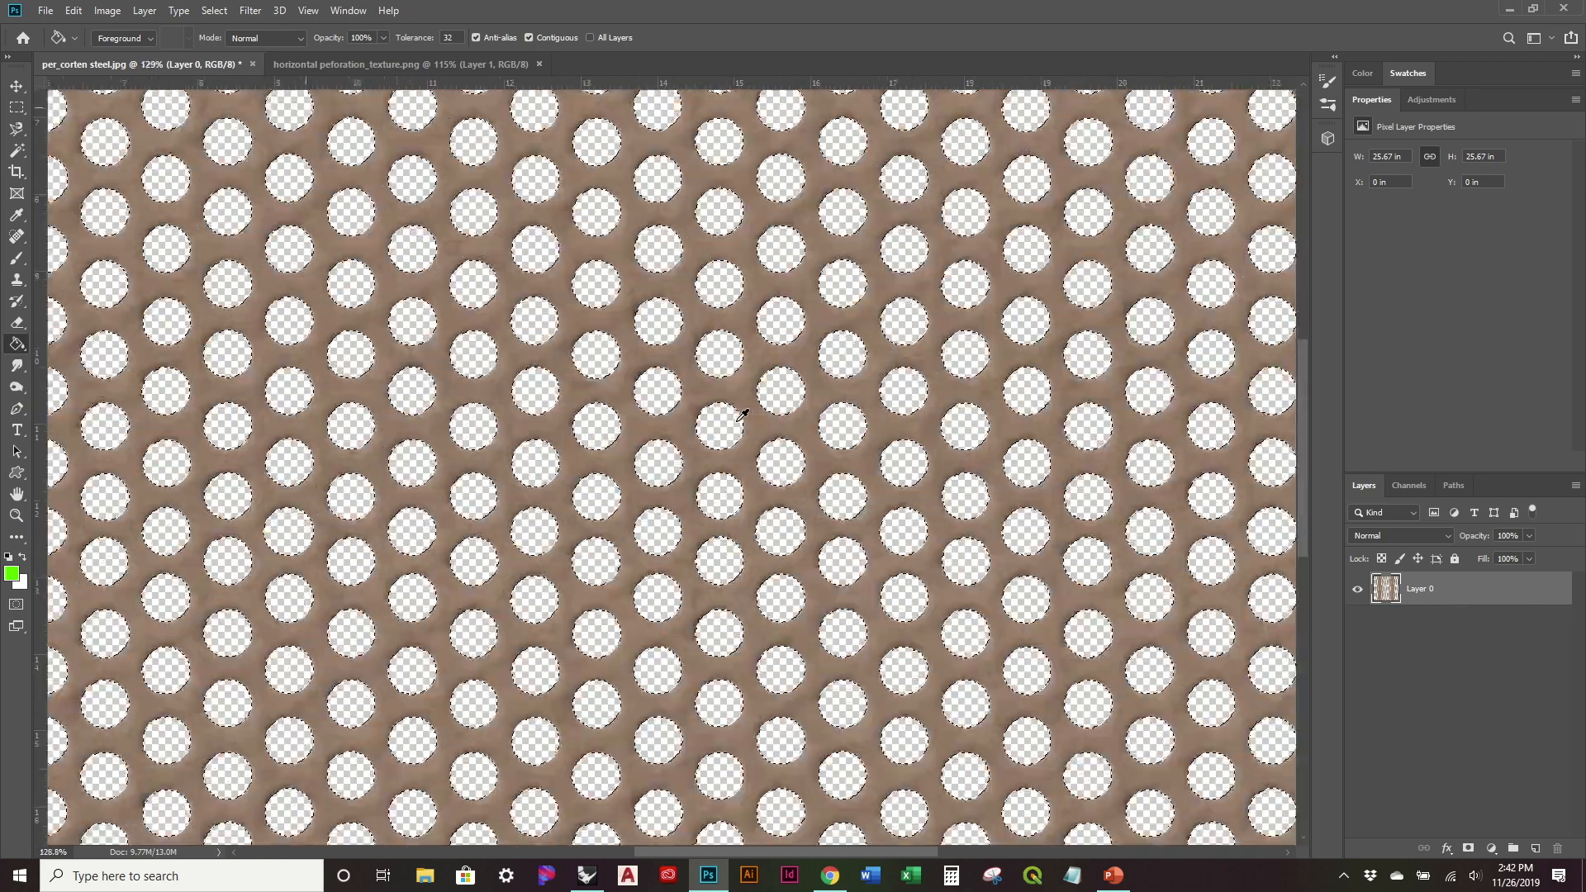
scroll(676, 433, "down", 3, "alt")
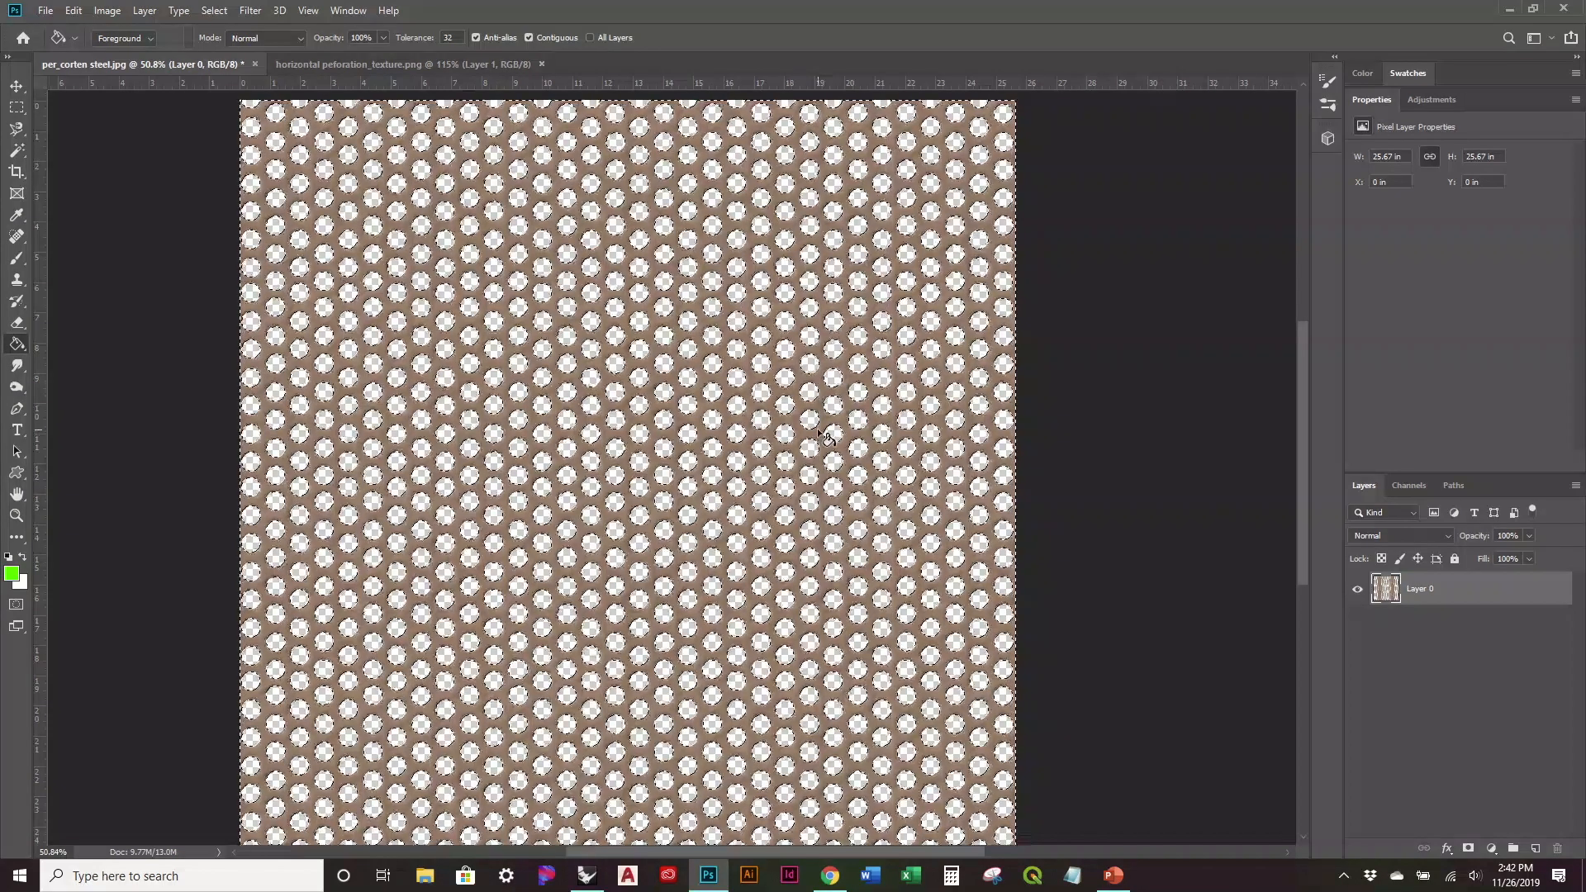
key("ctrl+d")
scroll(827, 438, "down", 1, "alt")
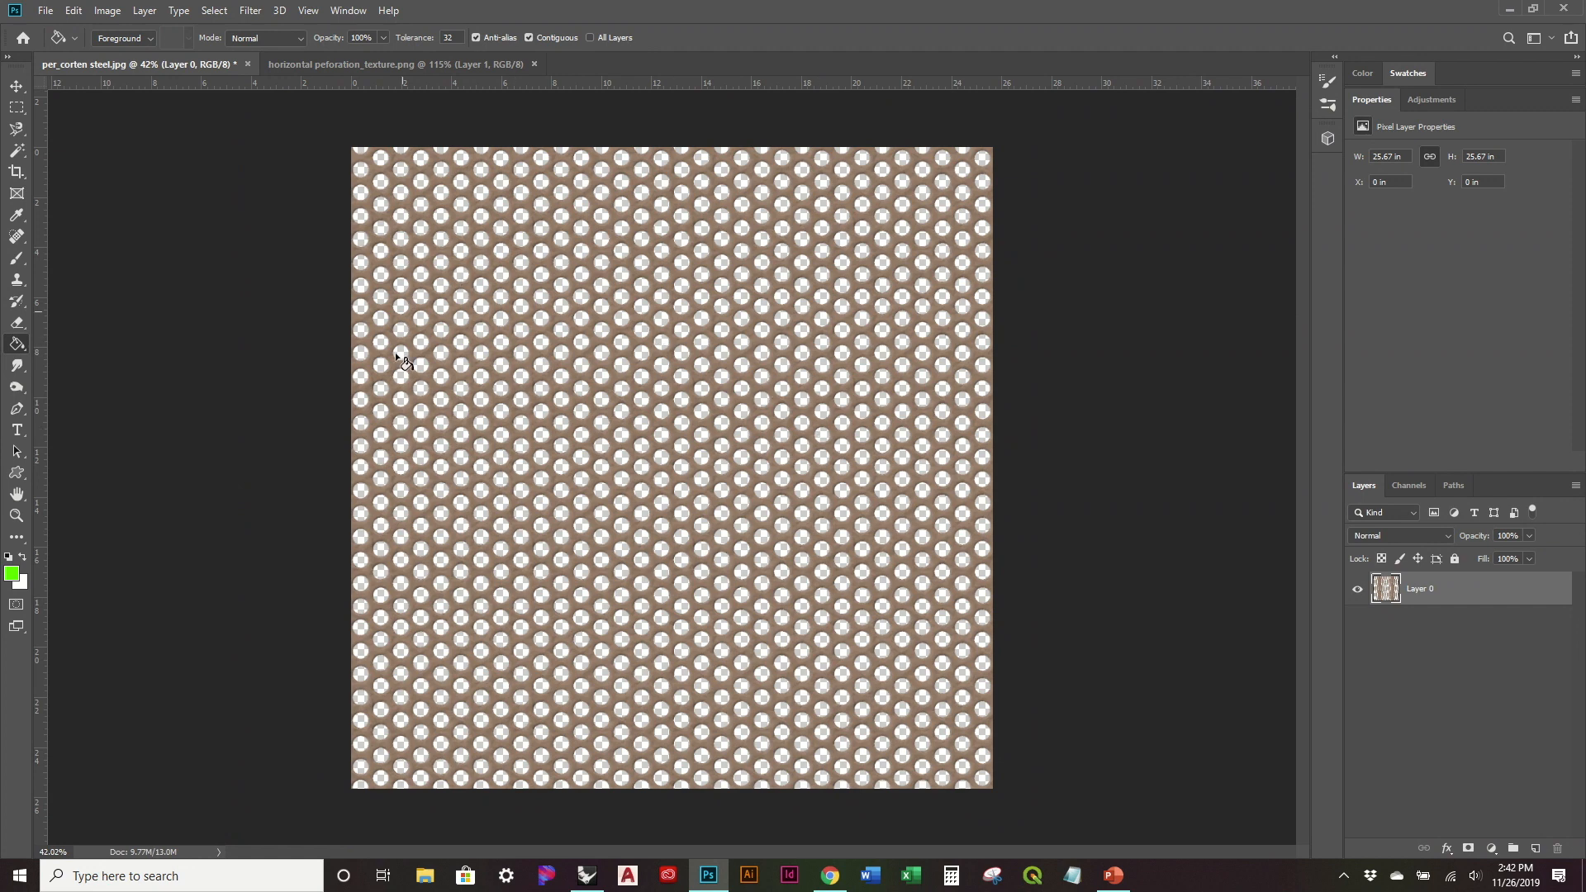
Add two empty layers above the perforated corten steel layer
left_click(16, 86)
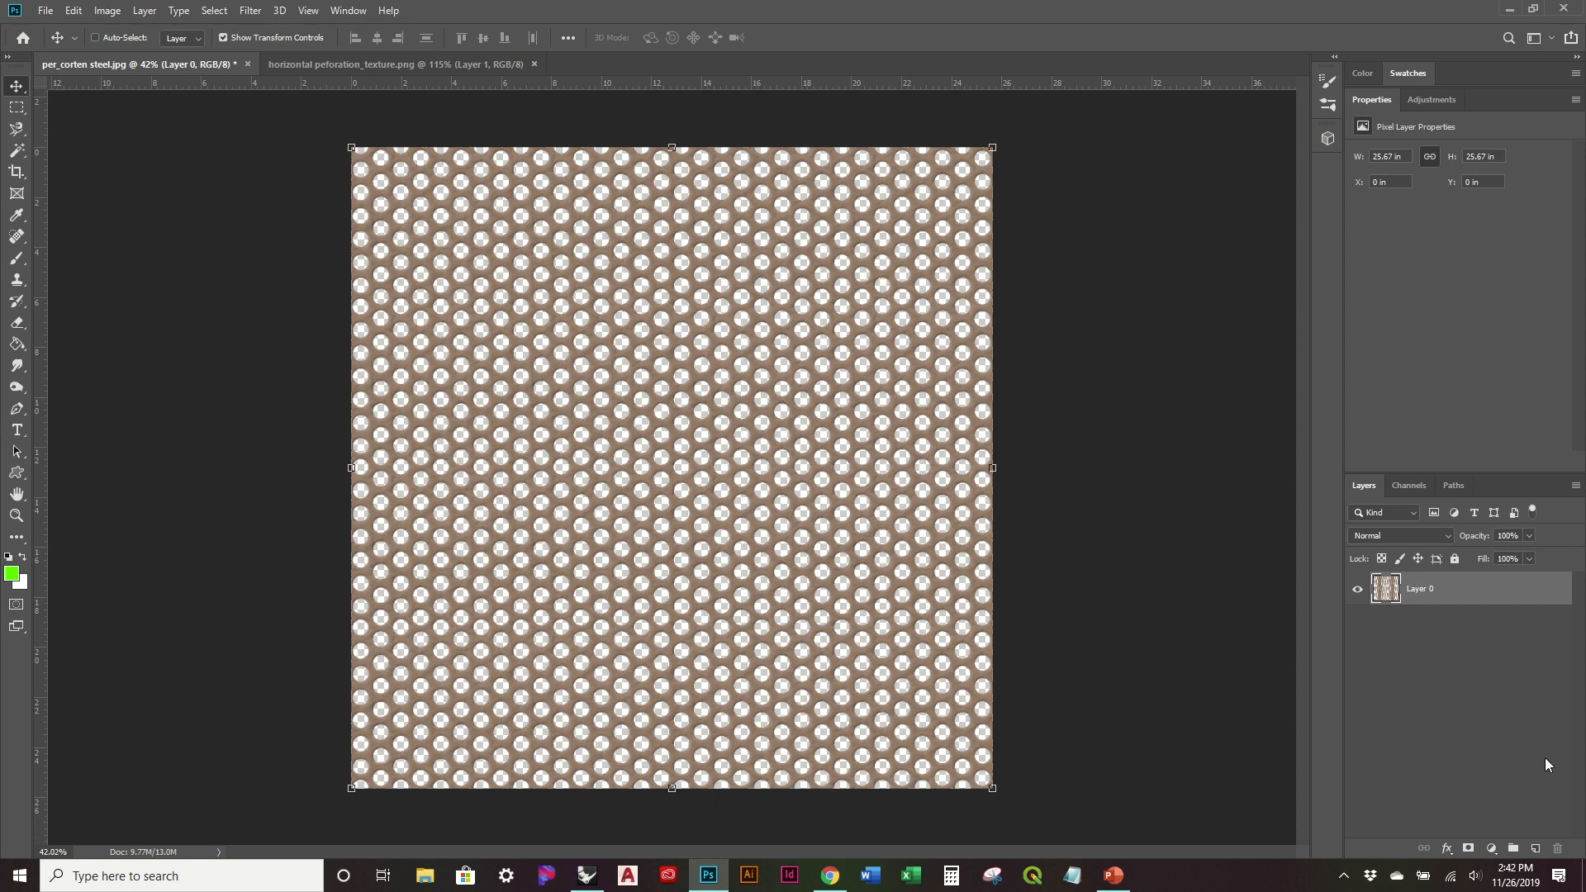
left_click(1535, 850)
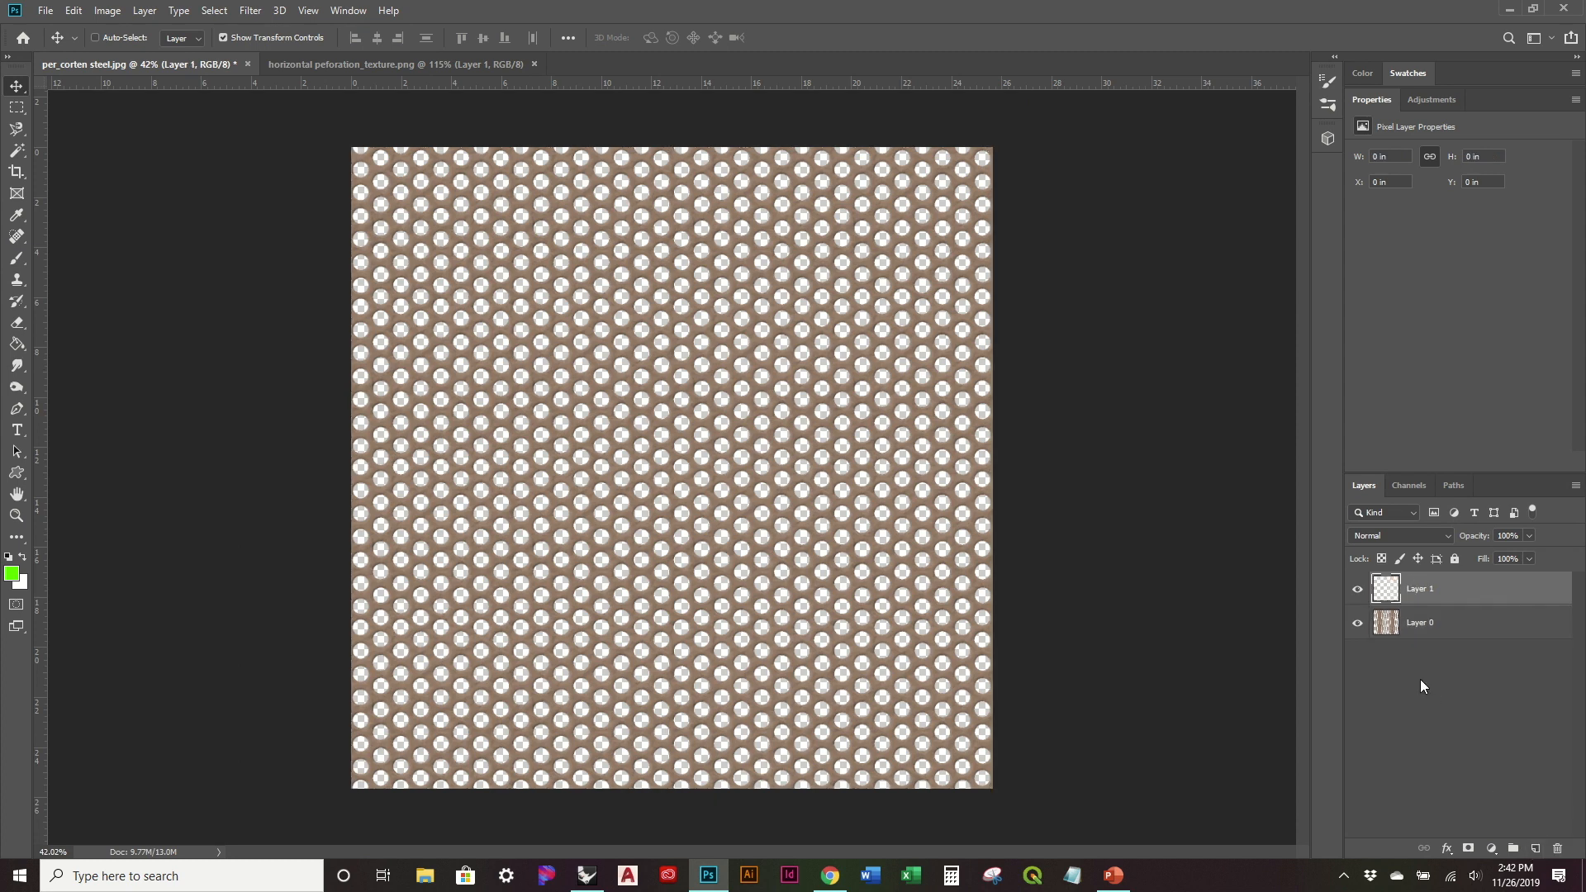
left_click(1535, 849)
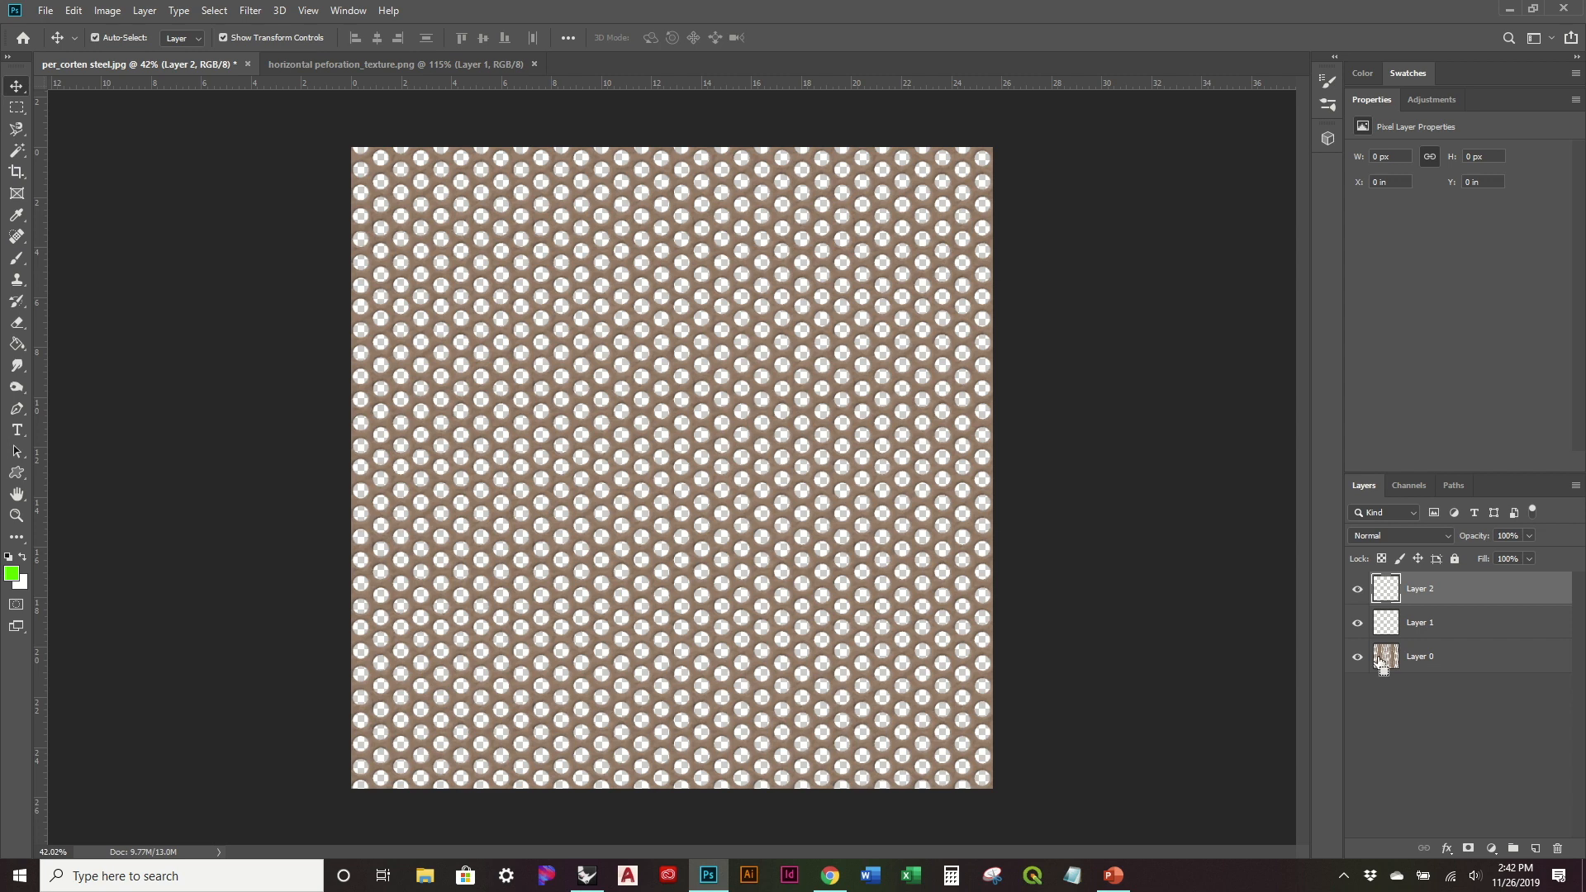
Load Layer 0's pixels as a selection, fill it with white on Layer 2, and deselect
left_click_drag(1387, 661, 1388, 682)
left_click(1400, 658)
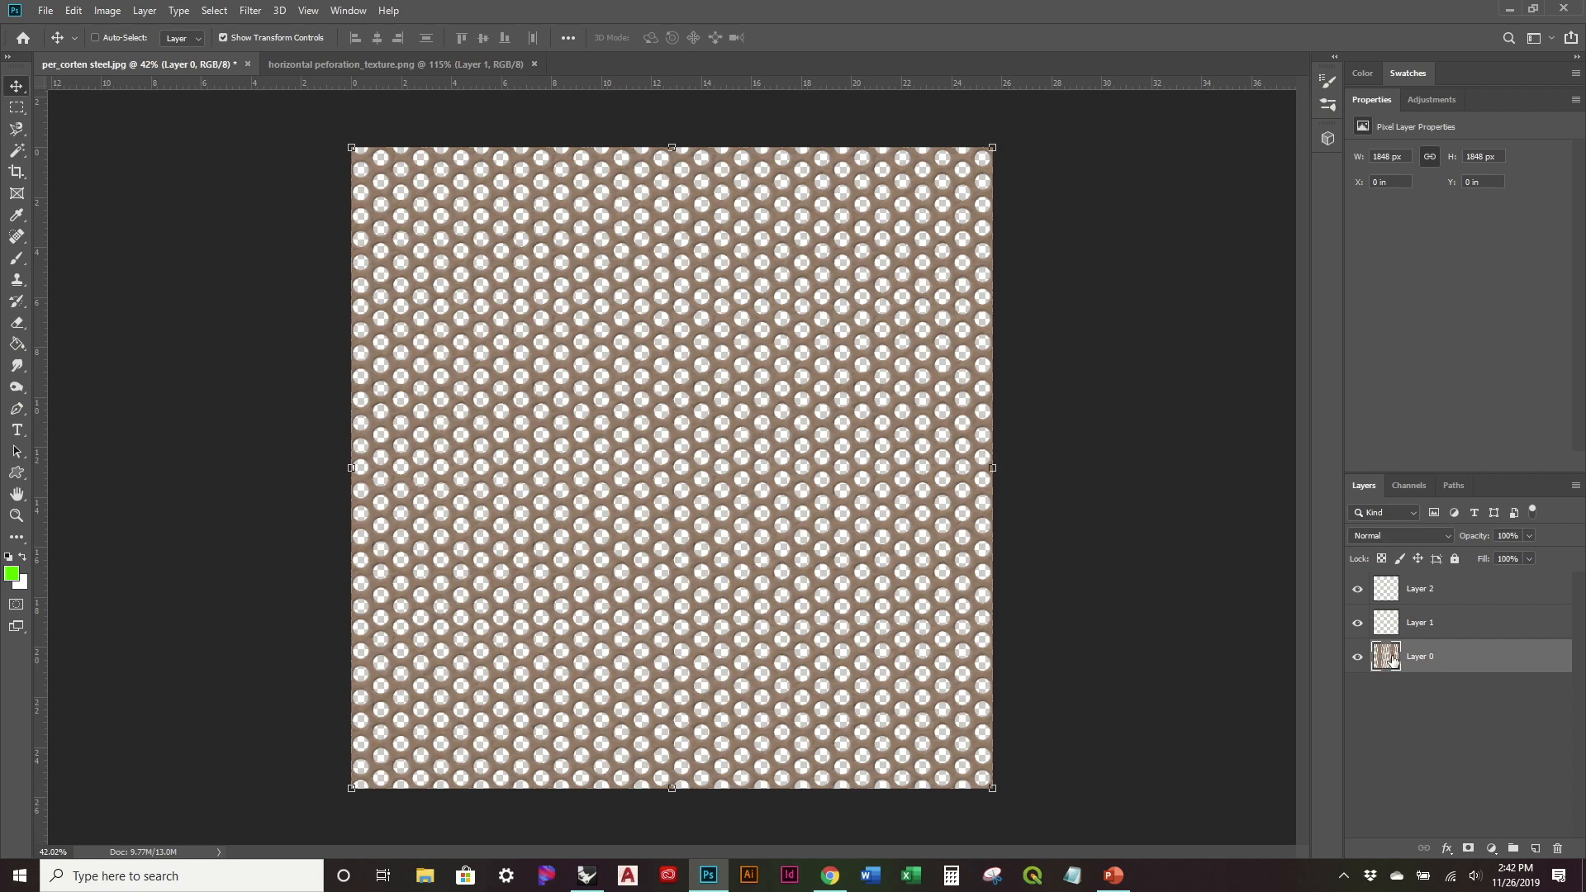
left_click(1393, 661, "ctrl")
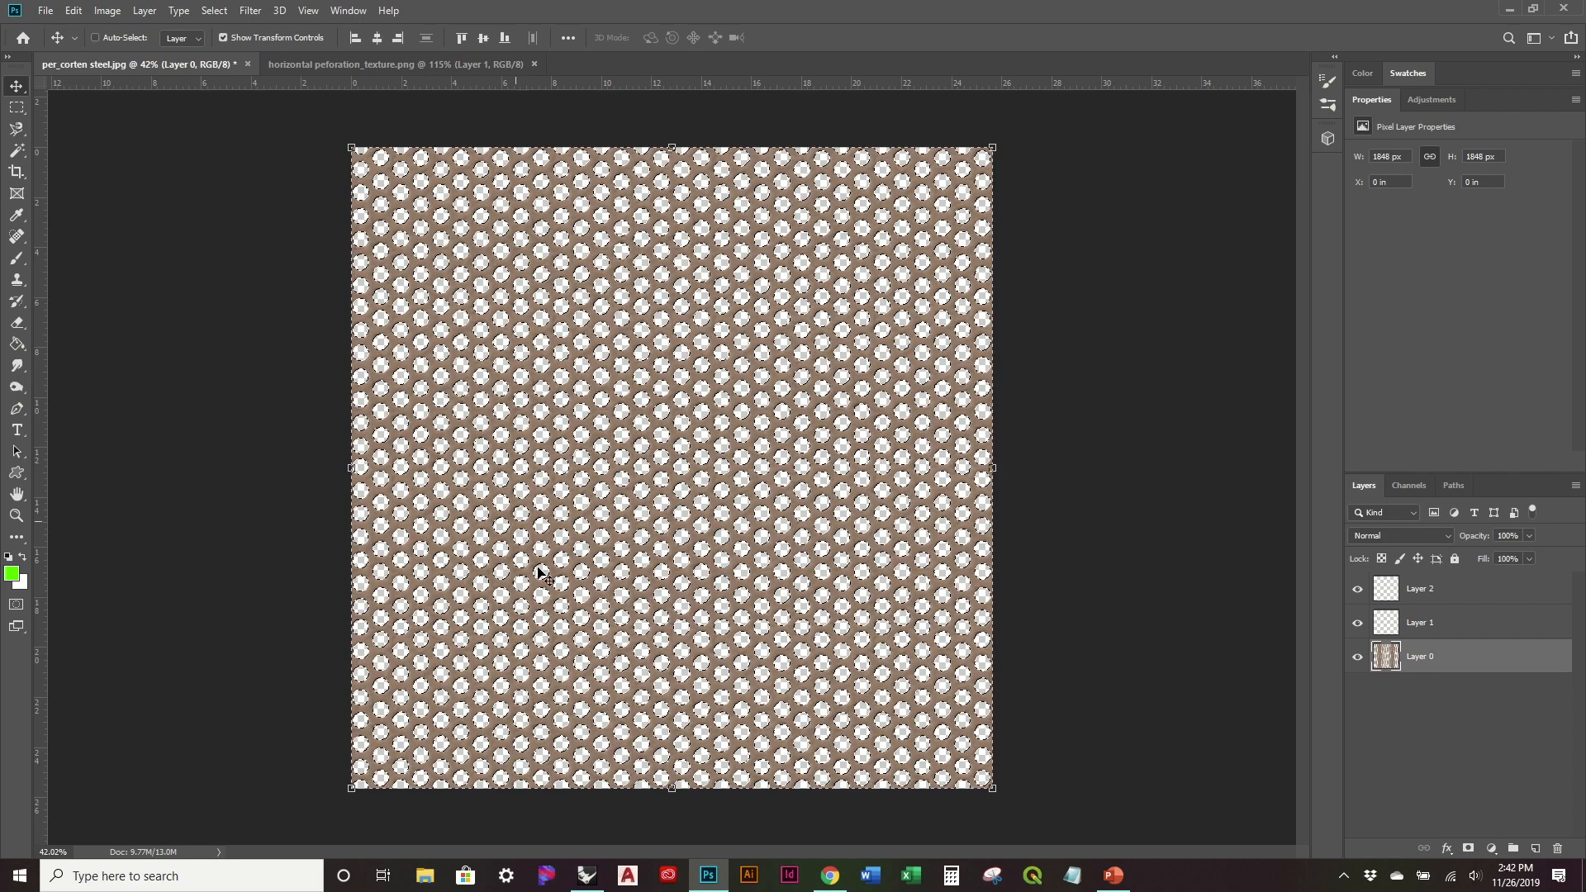
left_click(1457, 586)
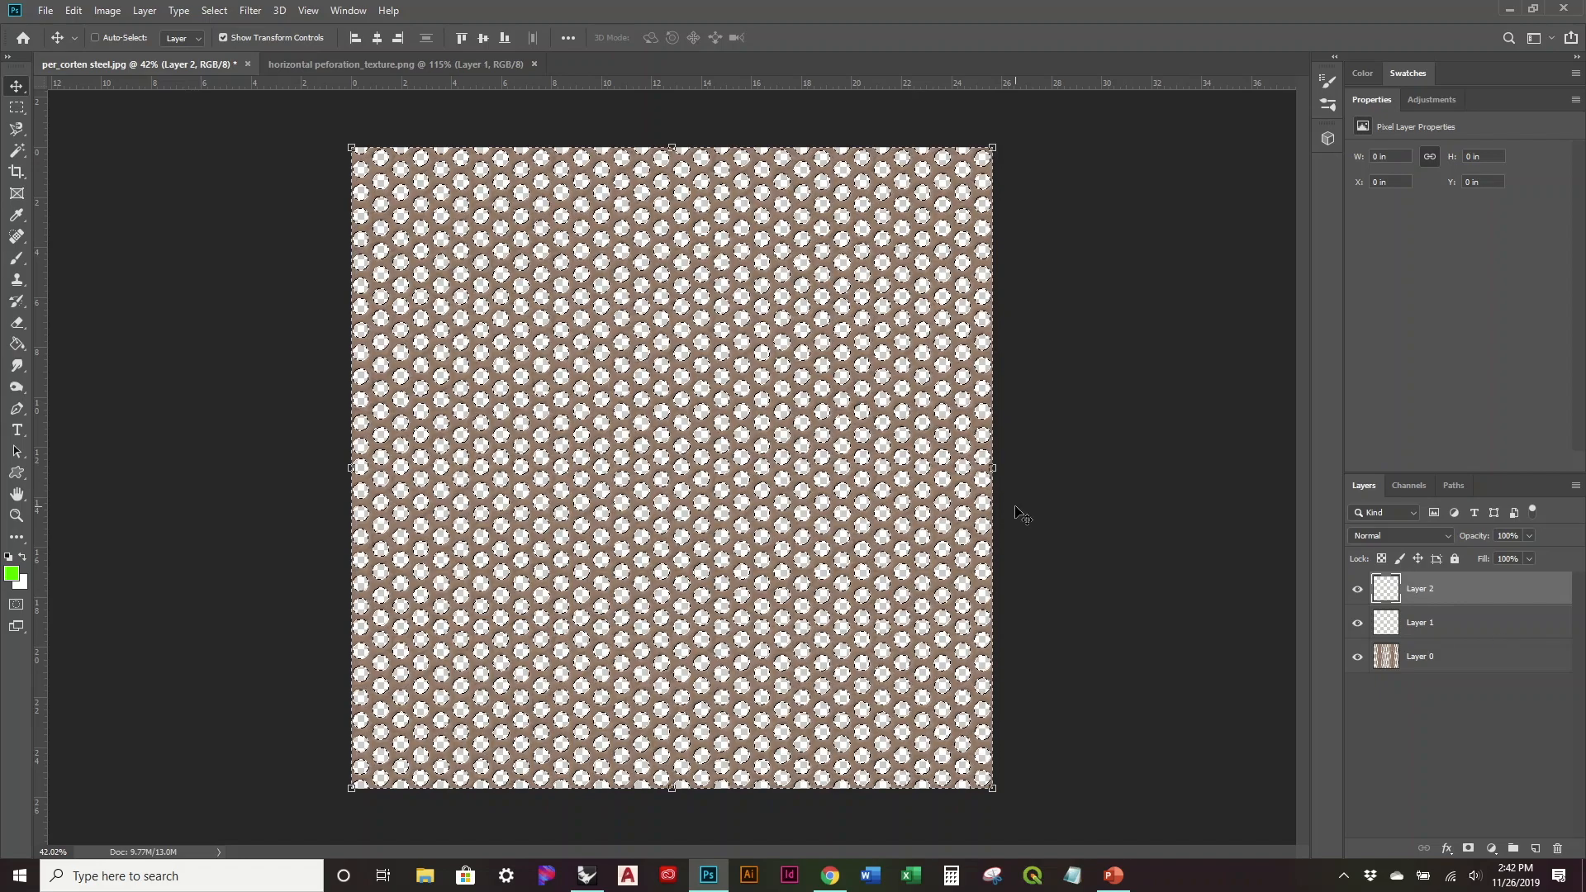
key("g")
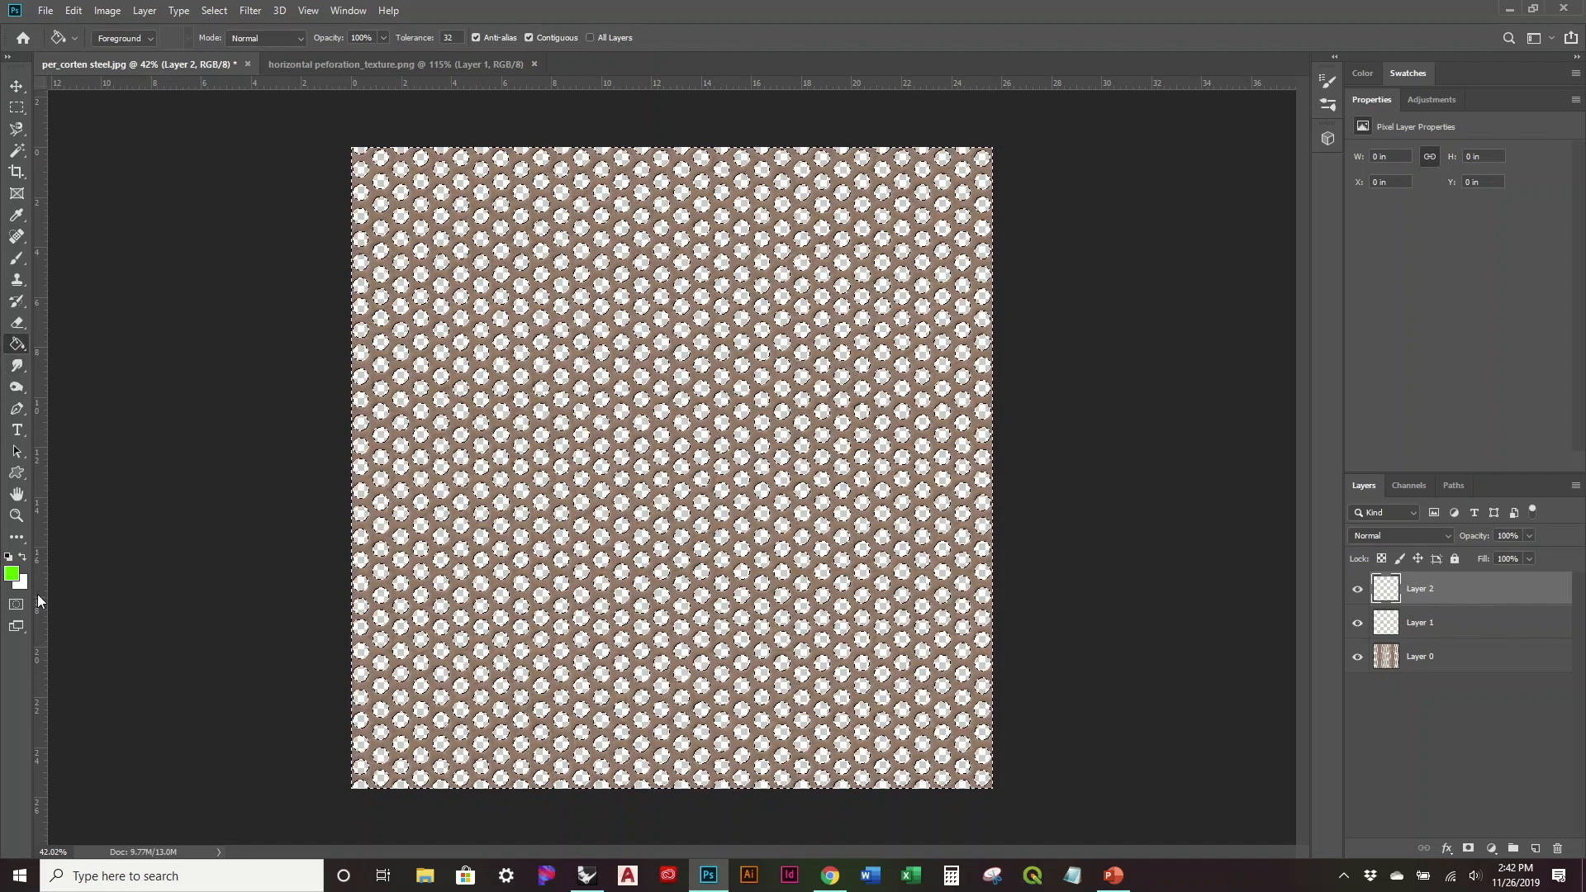
key("d")
key("x")
left_click(522, 423)
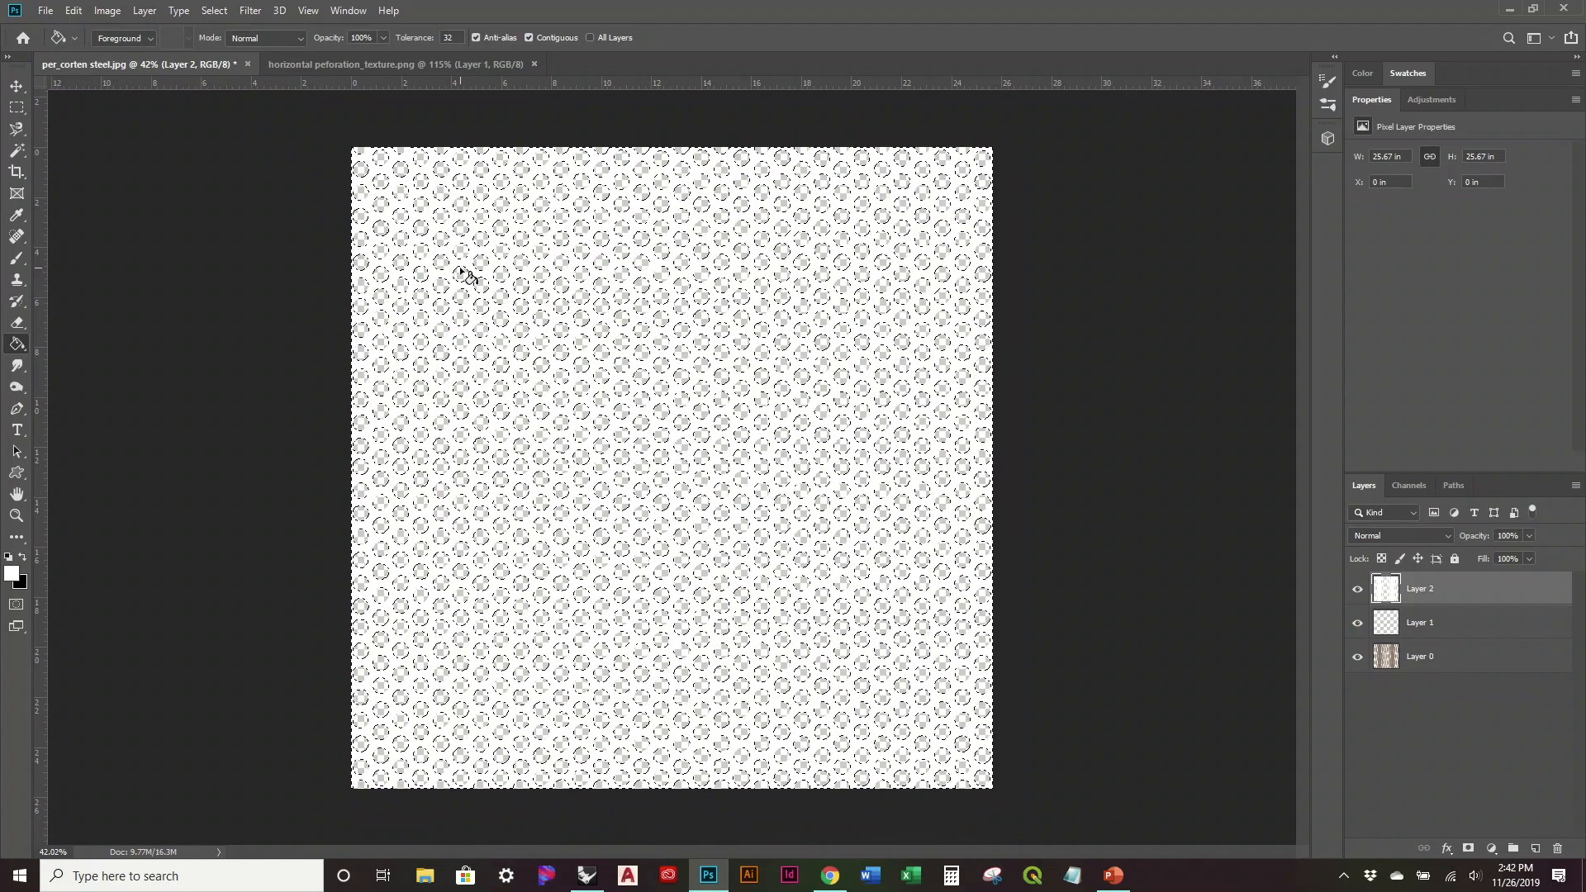
key("ctrl+d")
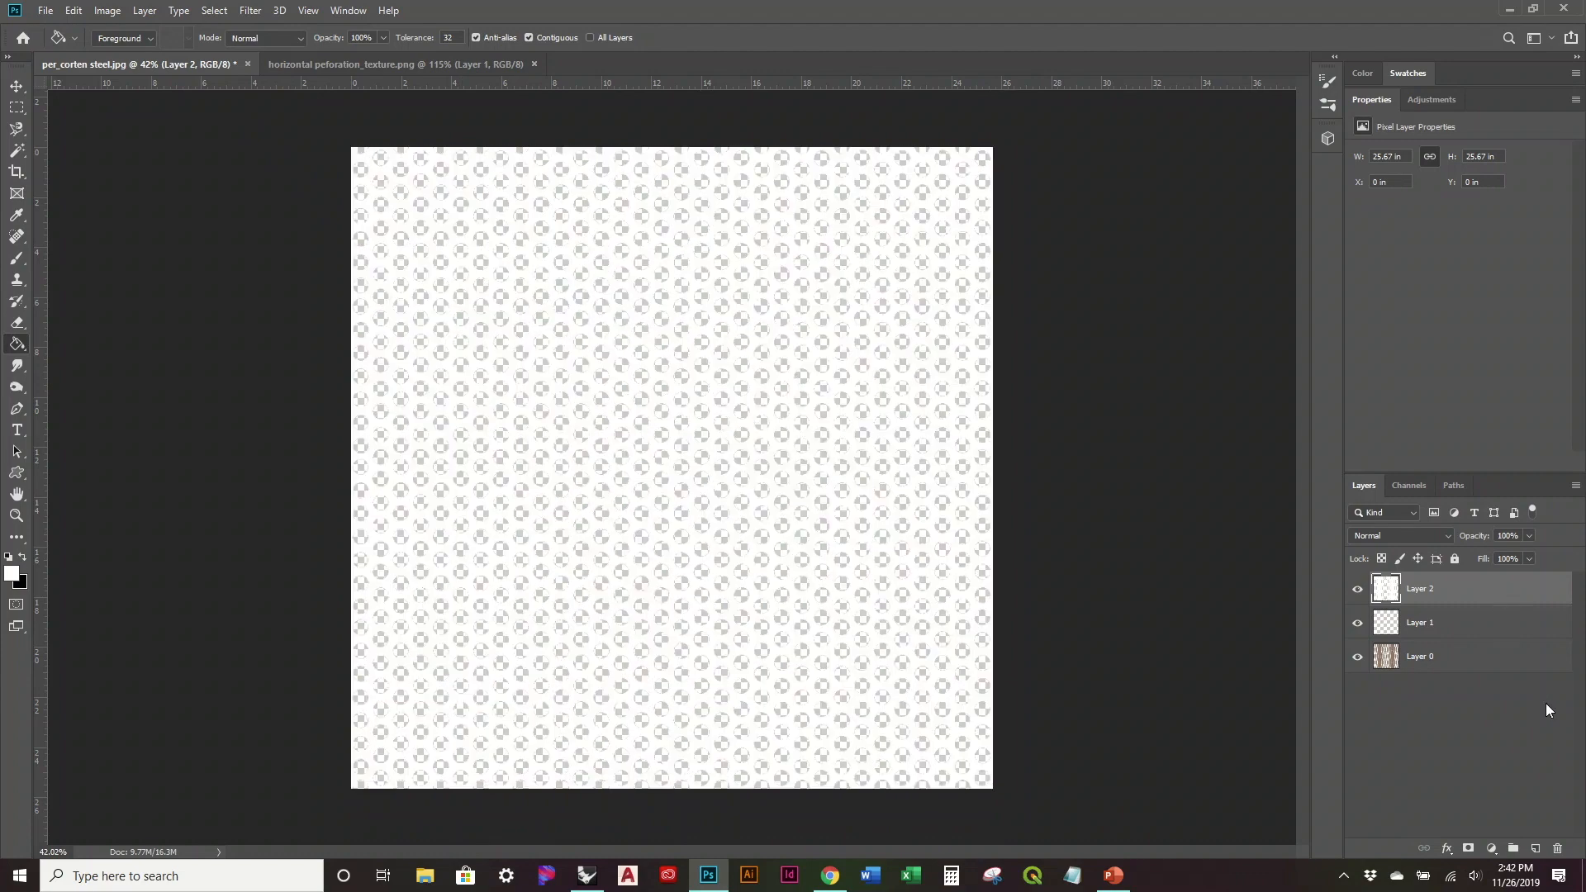
Fill Layer 1 with black beneath the white pattern and hide the corten steel Layer 0
left_click(1504, 632)
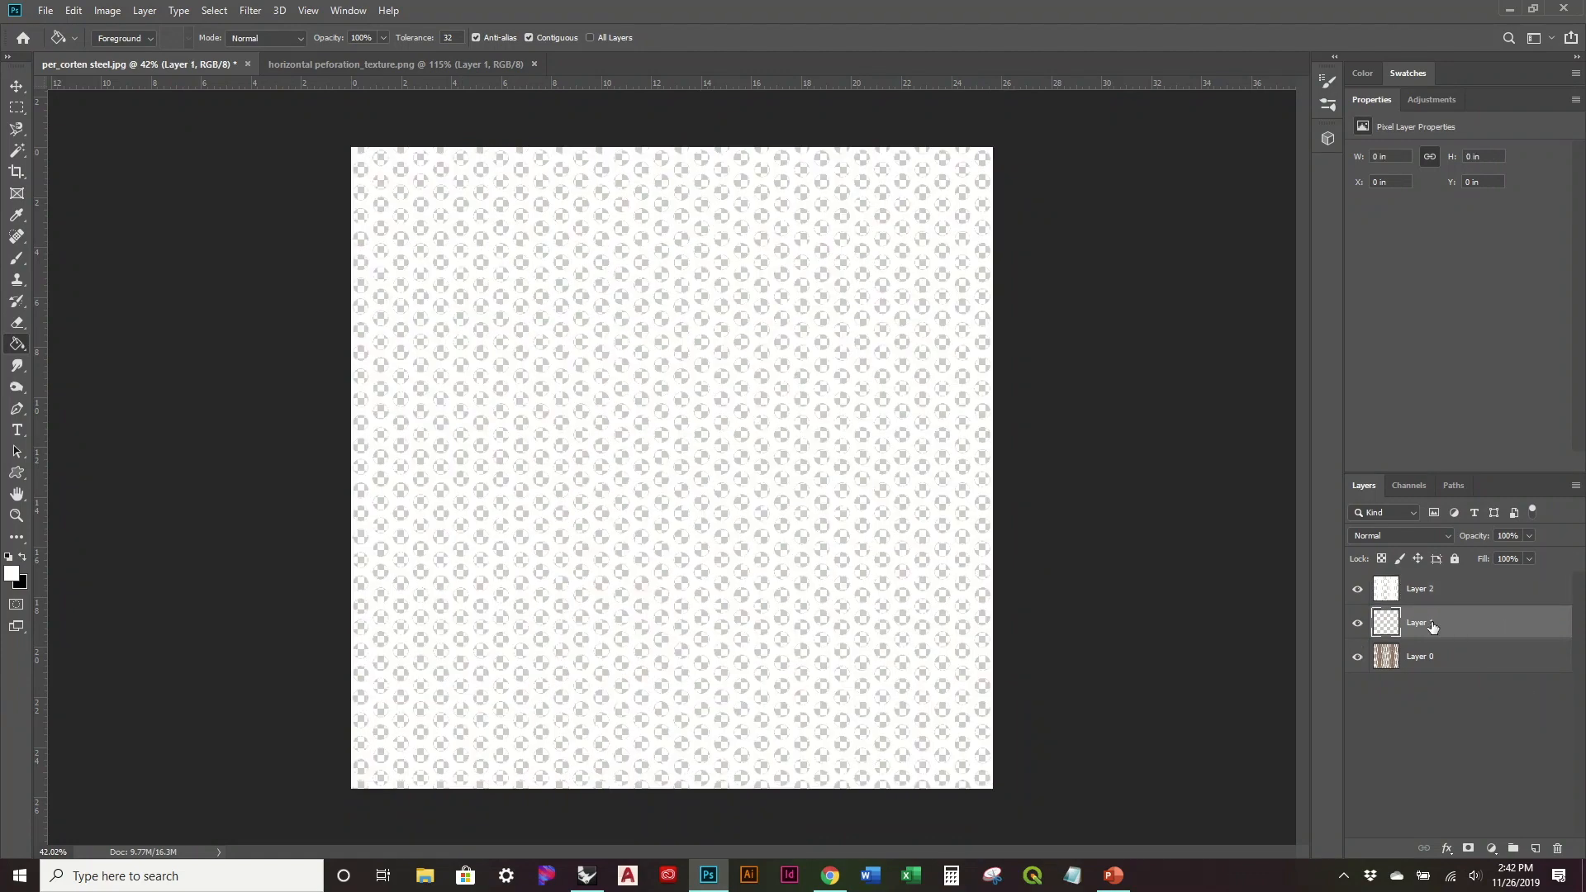
key("x")
left_click(676, 456)
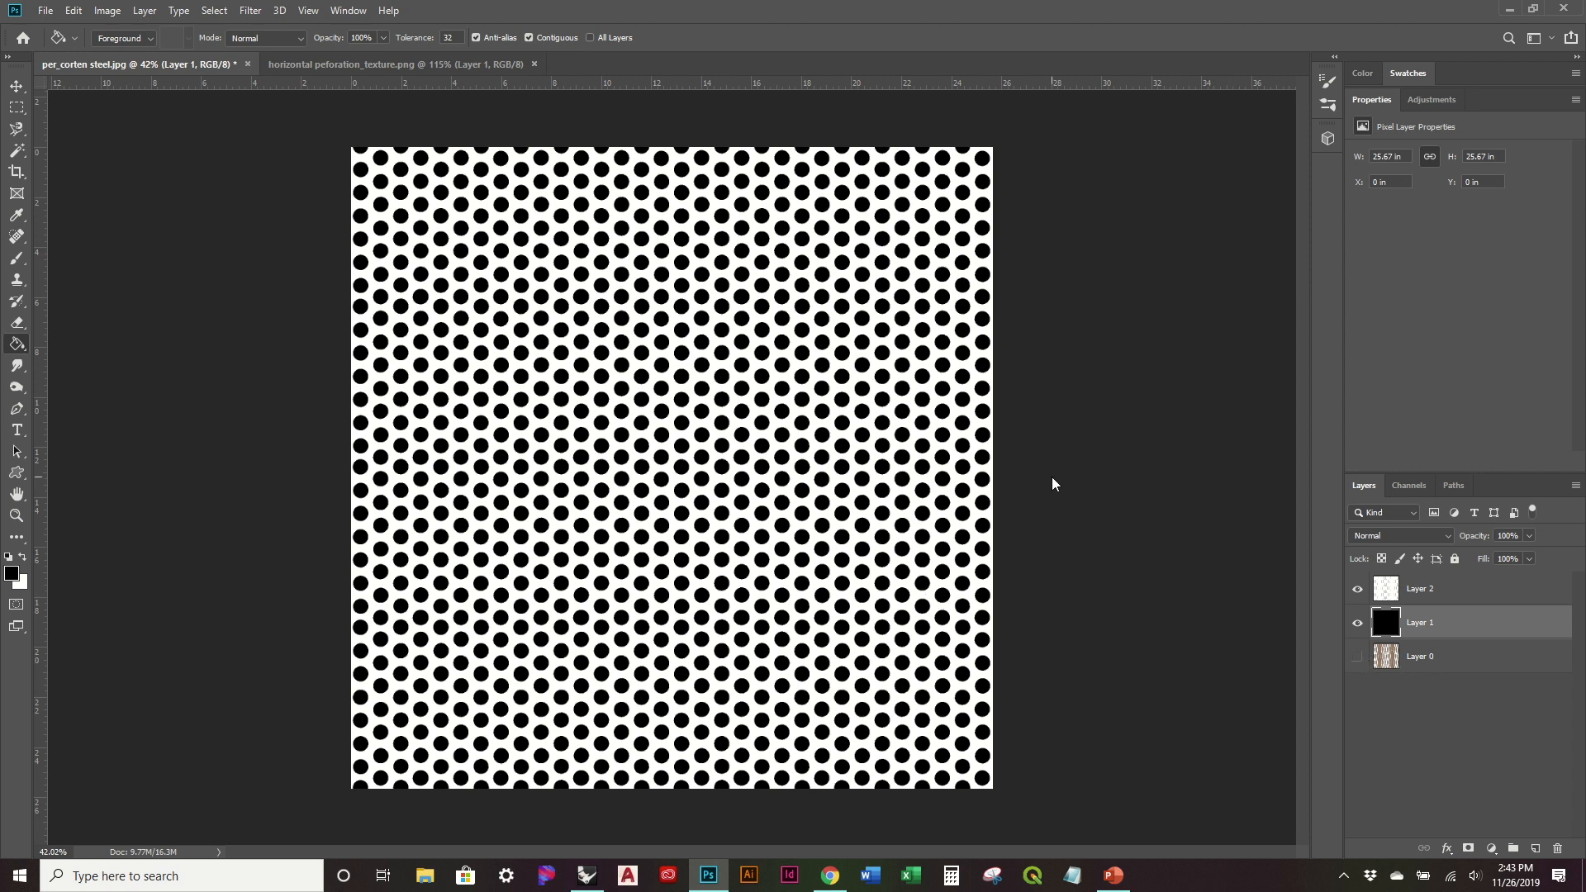
Save the black-and-white mask as a JPEG named per_corten steel_alpha demo in the Materials folder
key("ctrl+shift+s")
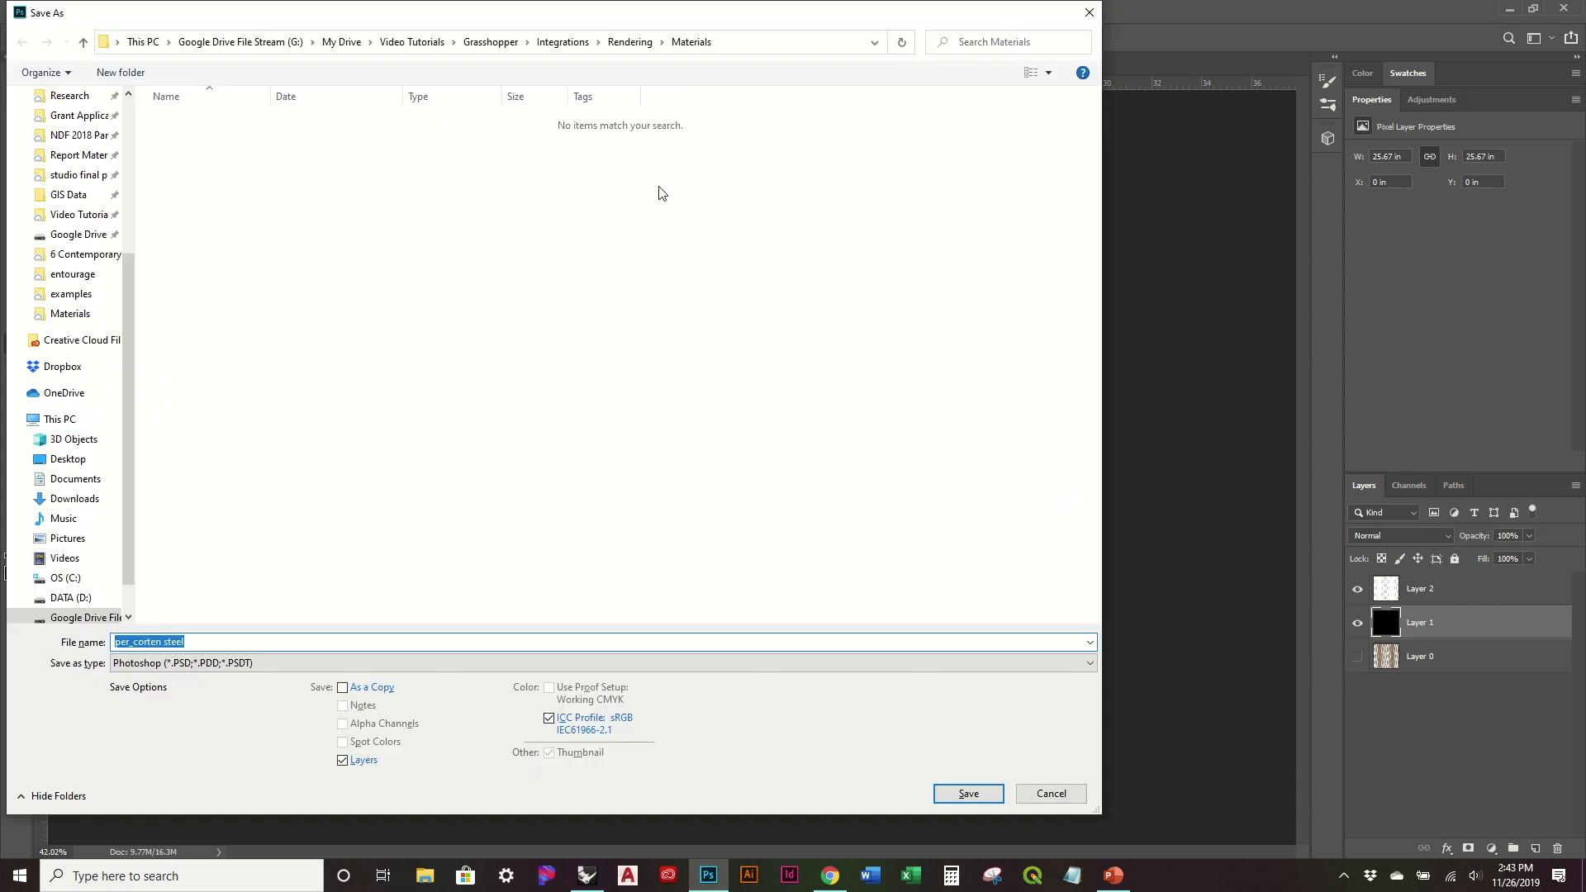
left_click(389, 666)
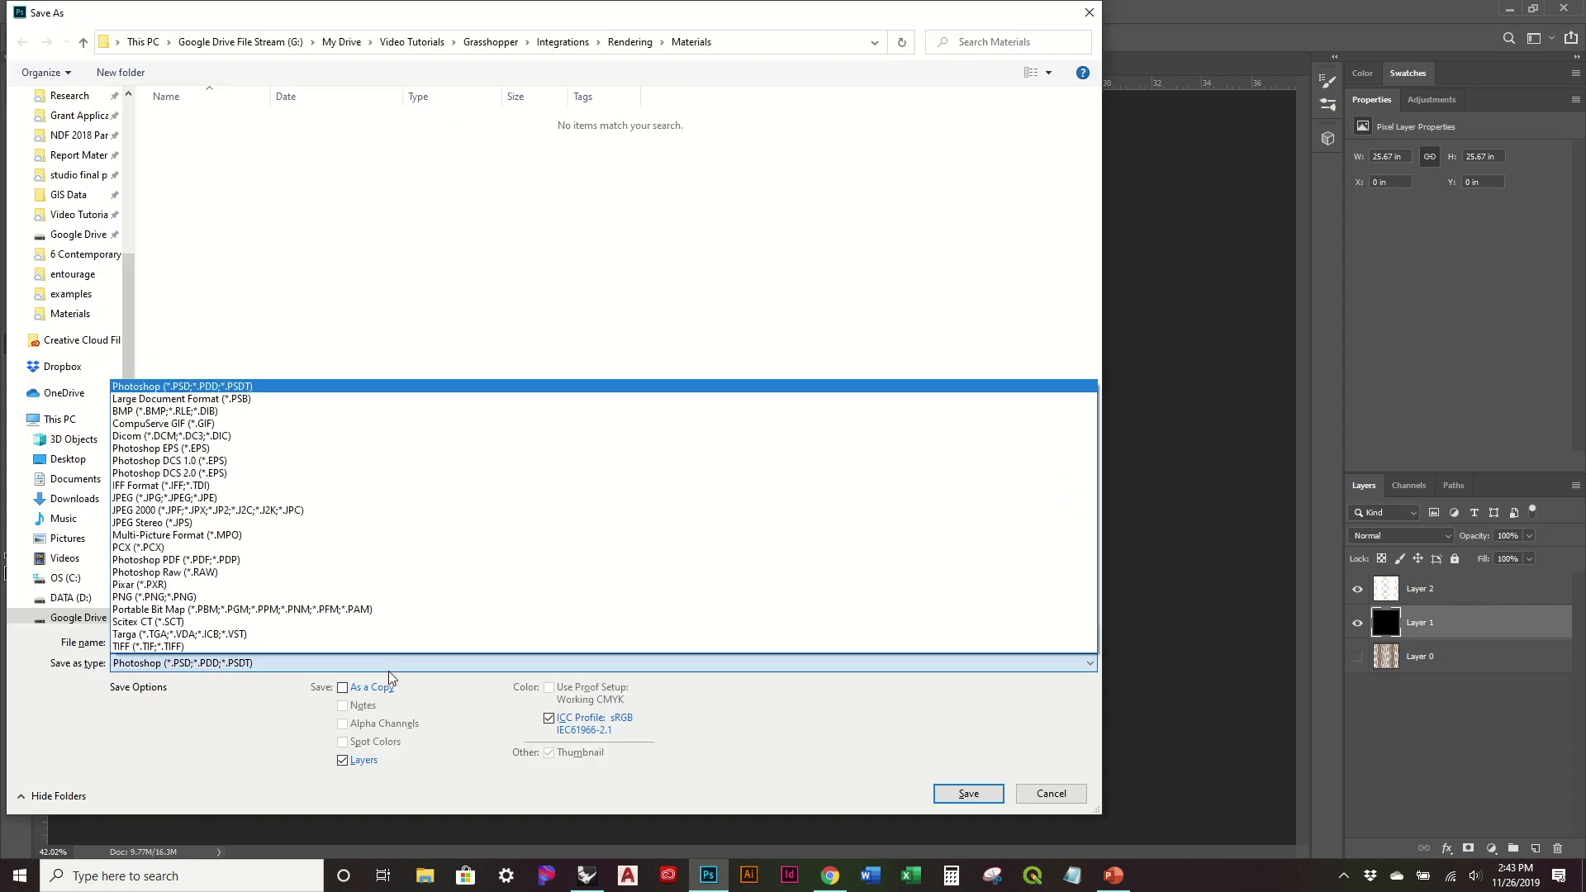
left_click(310, 499)
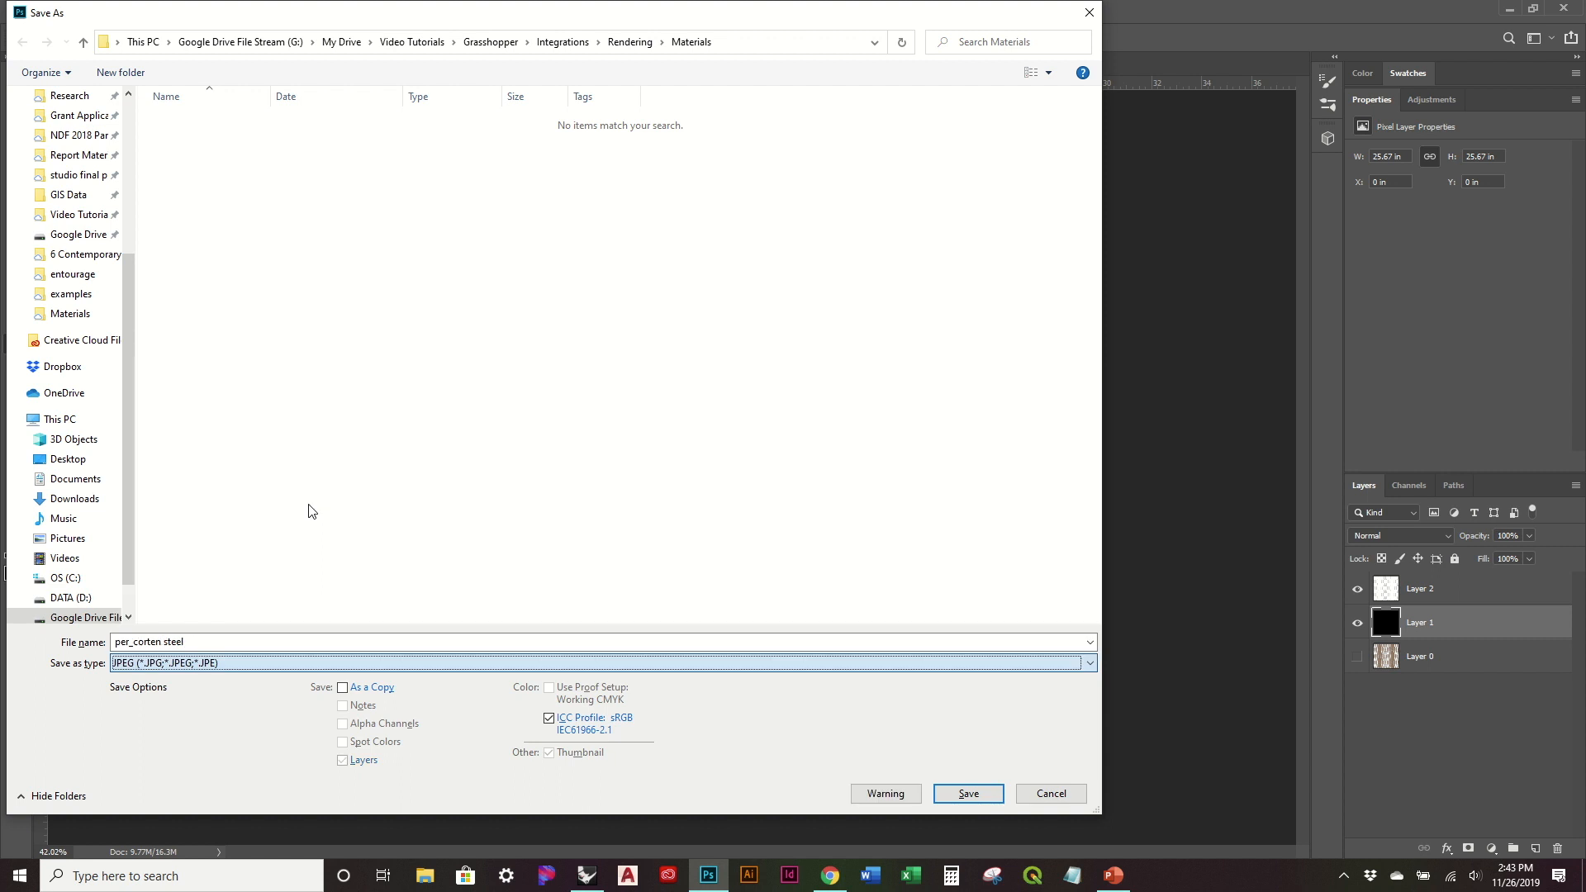
left_click(267, 641)
double_click(267, 641)
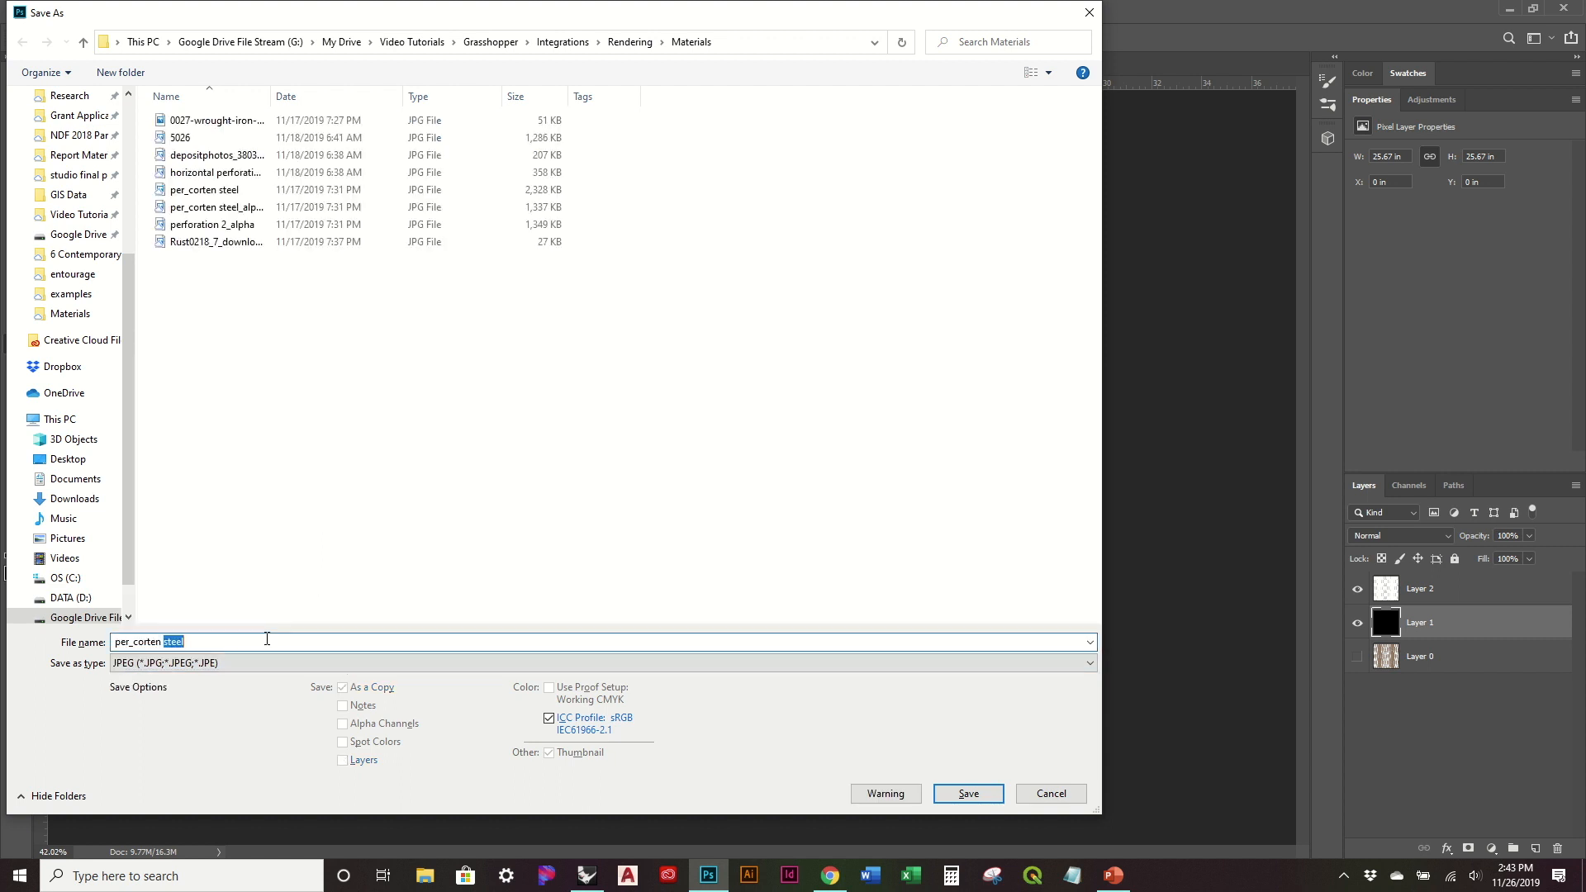
type("_s")
key("BackSpace")
type("alp")
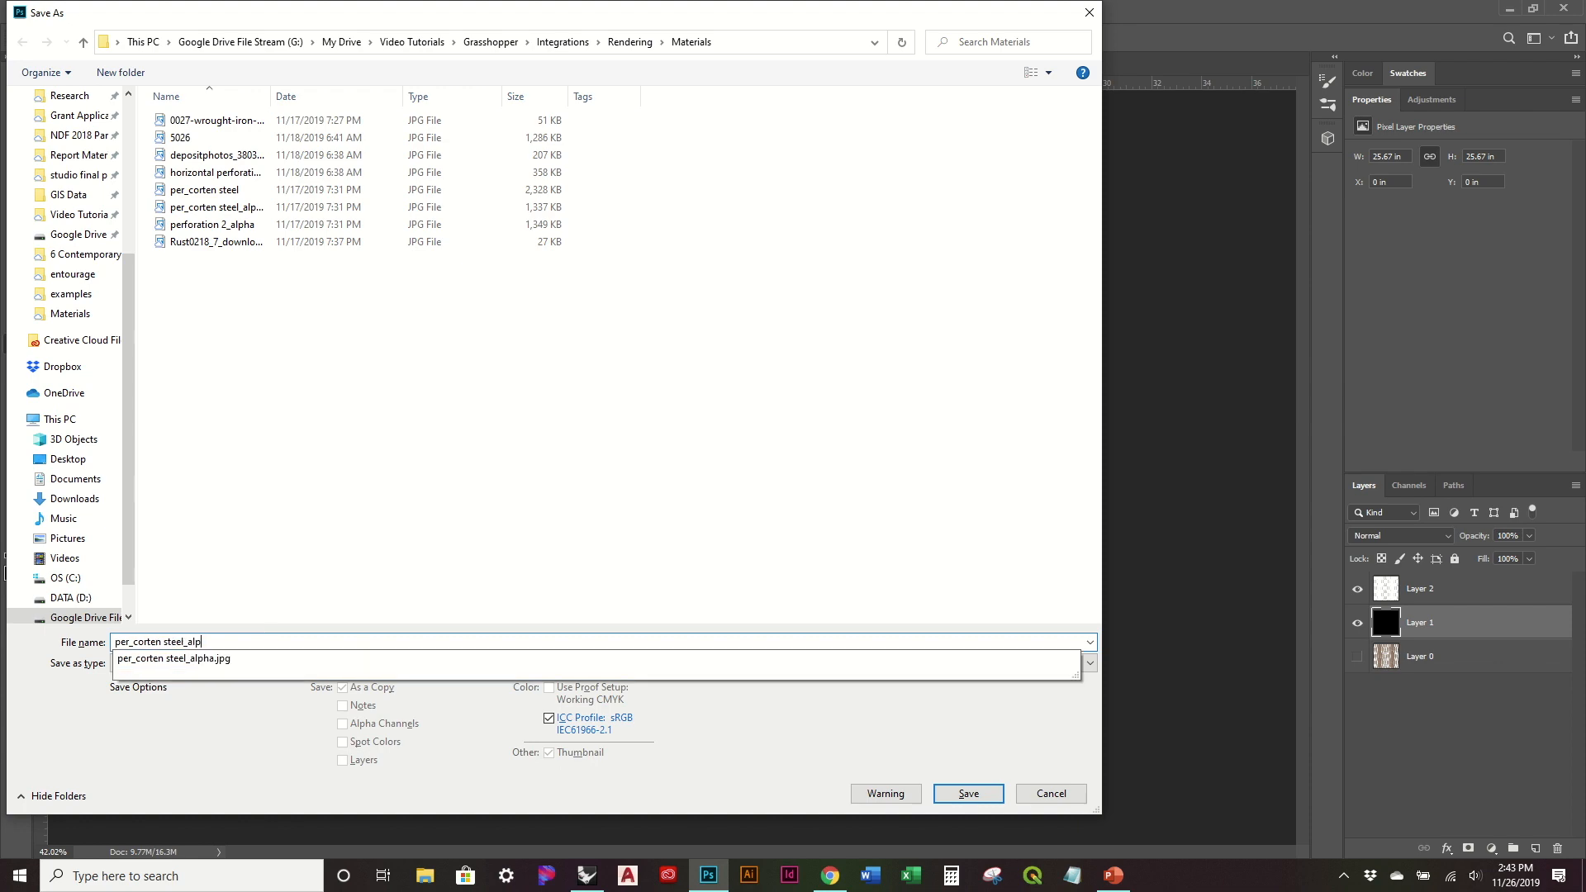
type("ha demo")
key("Return")
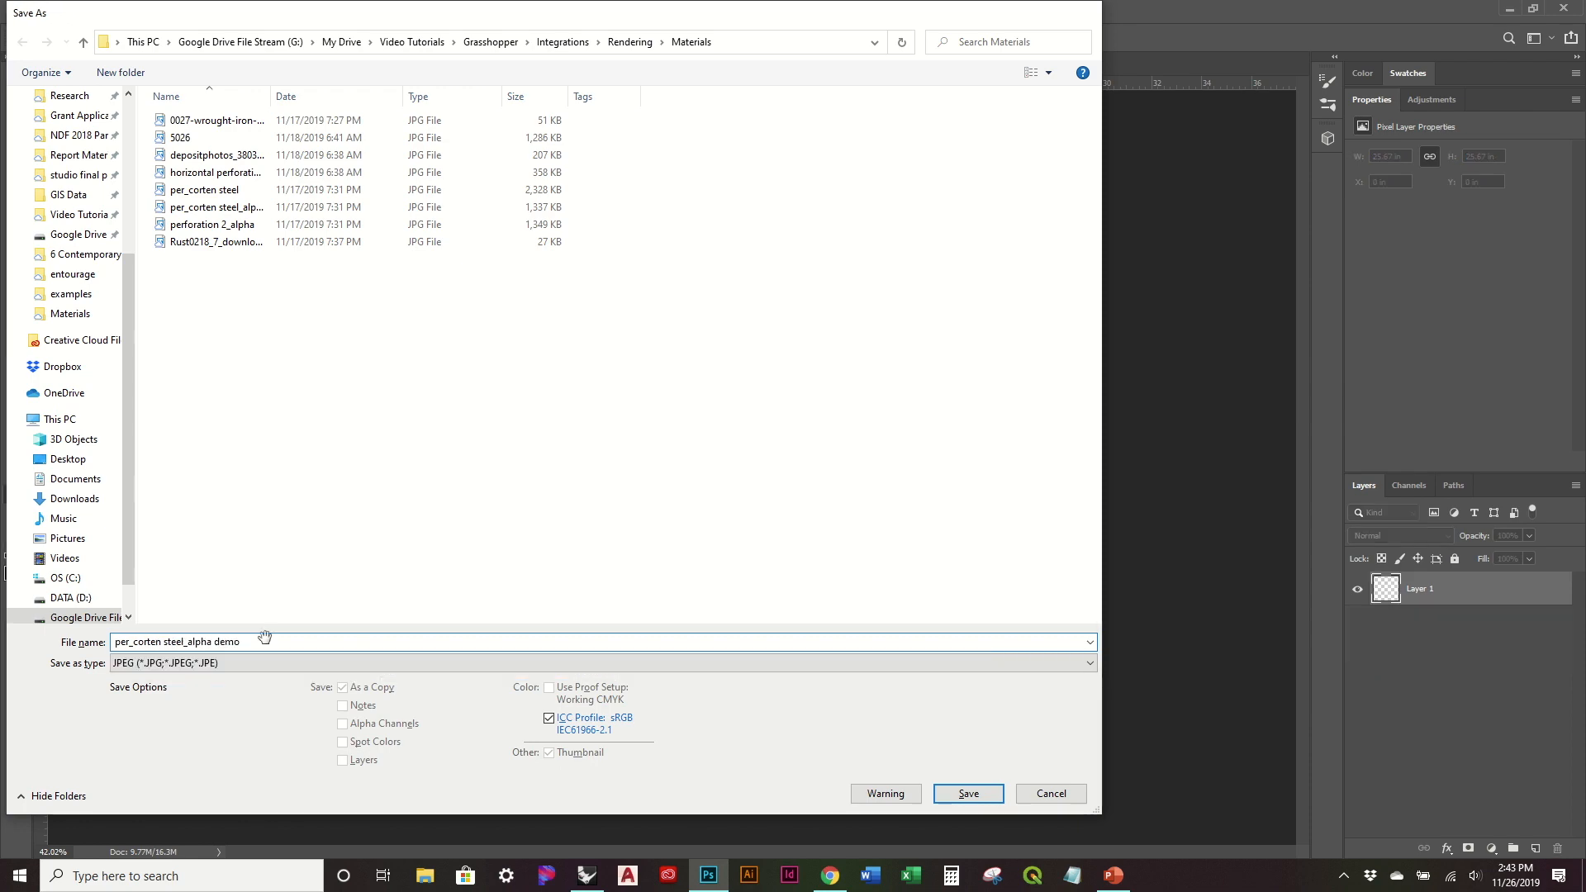
left_click(921, 204)
key("g")
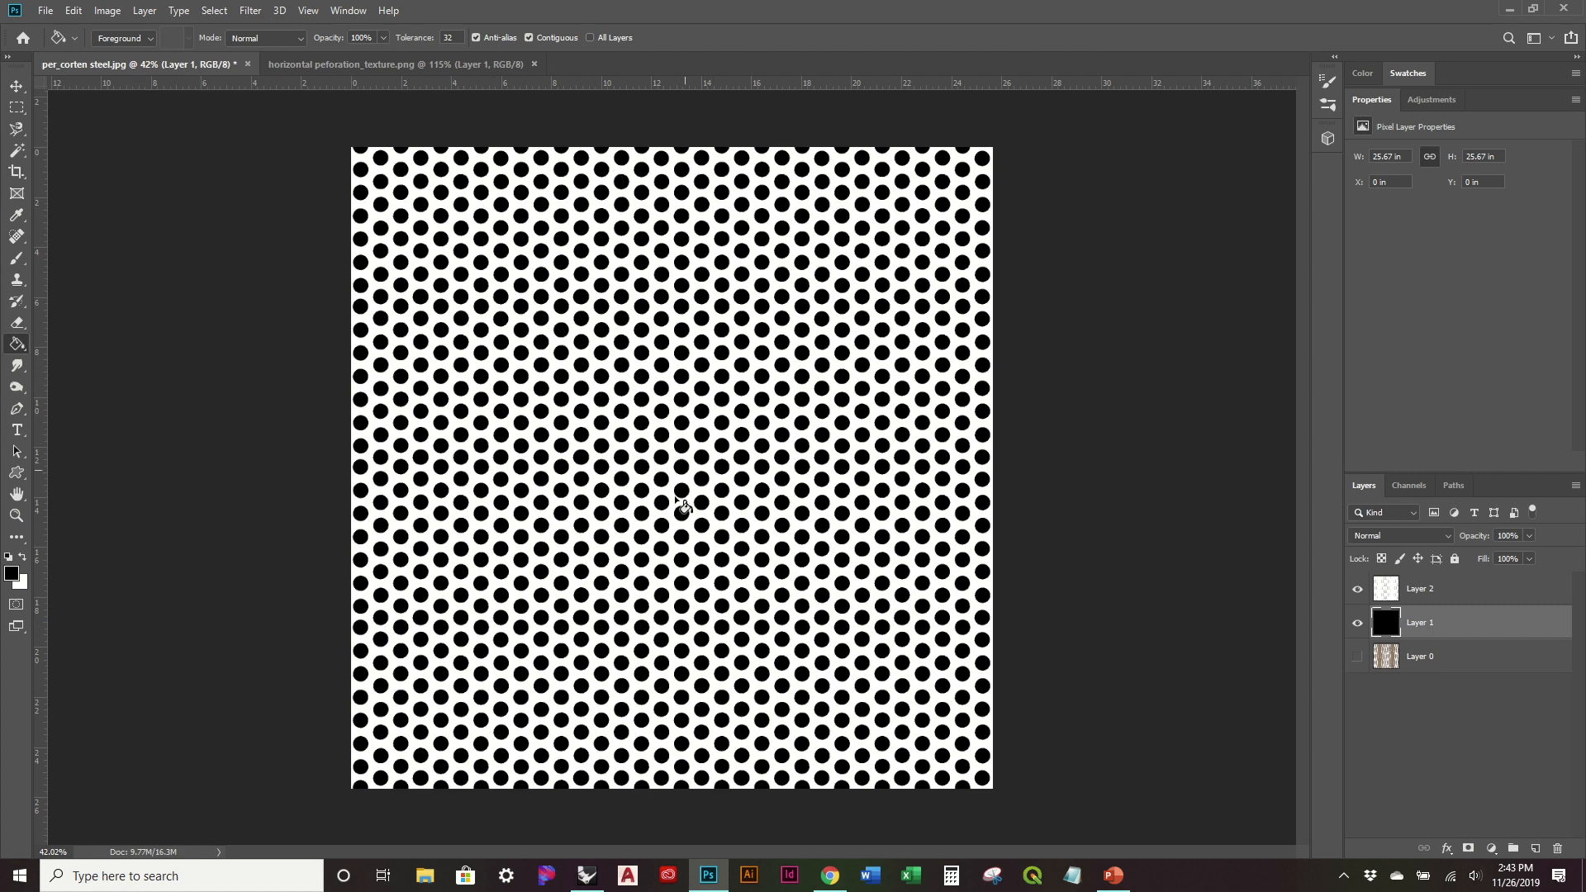
Switch to Rhino and assign per_corten steel_alpha demo from the Materials folder as the transparency texture of the railing material
left_click(602, 887)
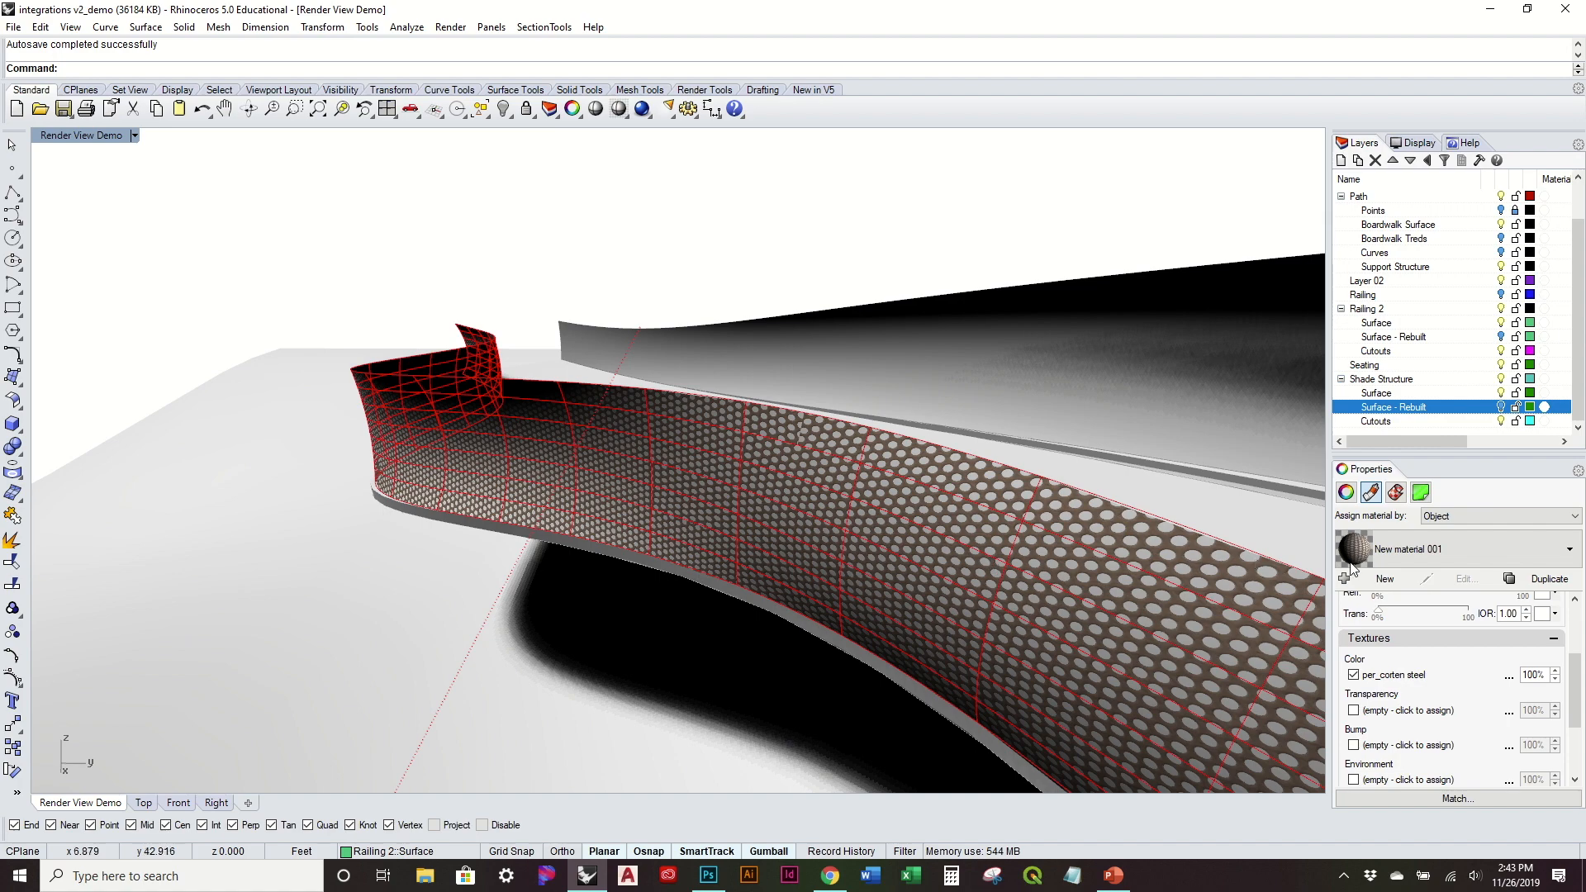
left_click(1377, 710)
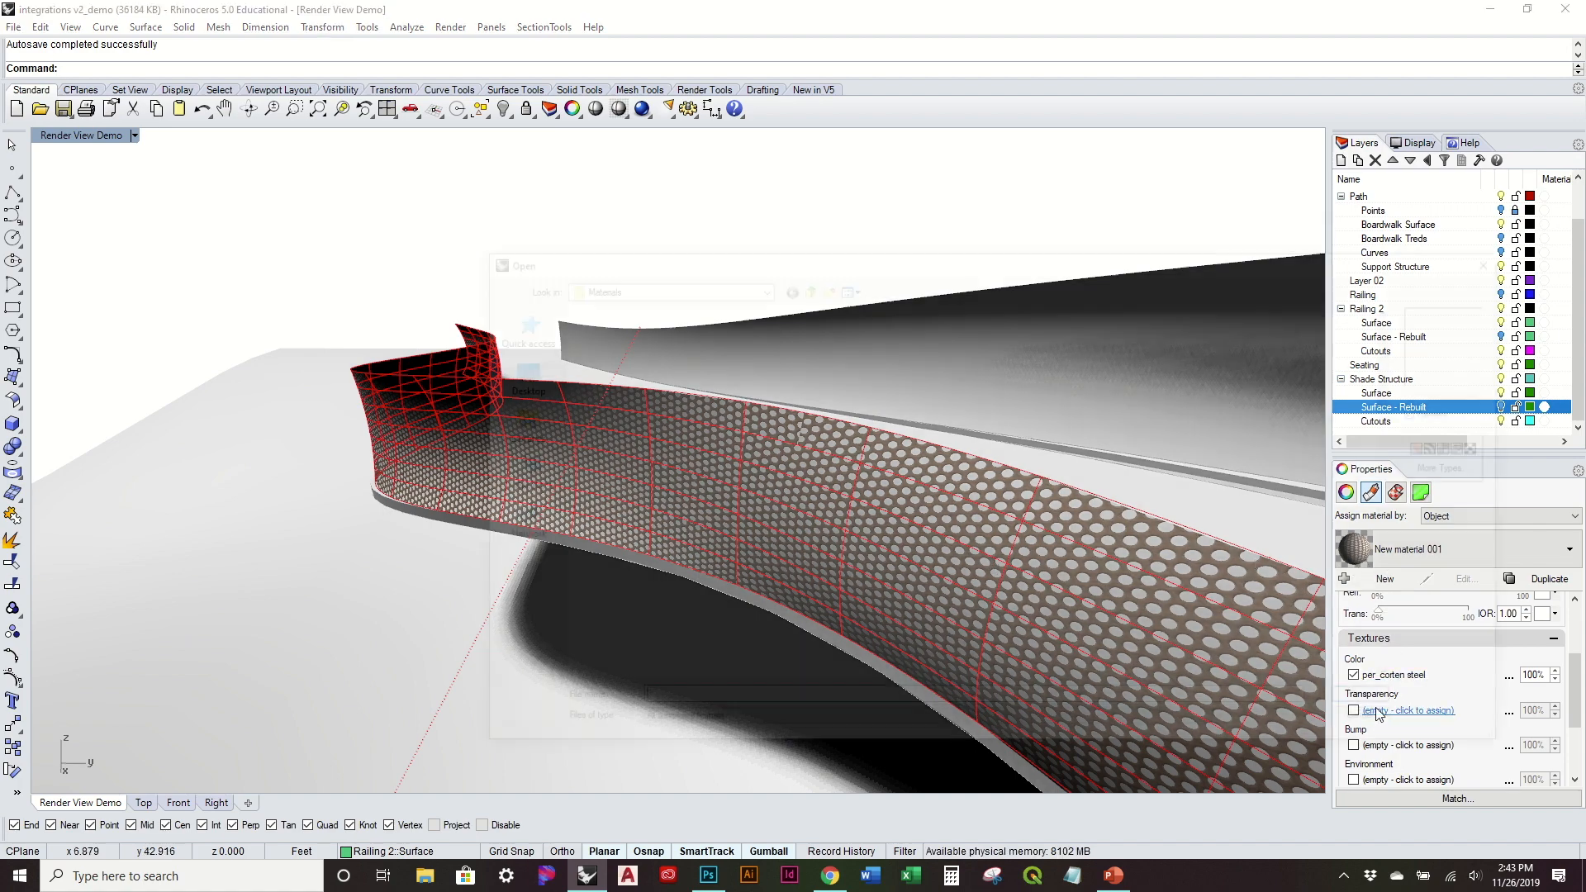
left_click_drag(1401, 379, 1388, 634)
left_click(708, 364)
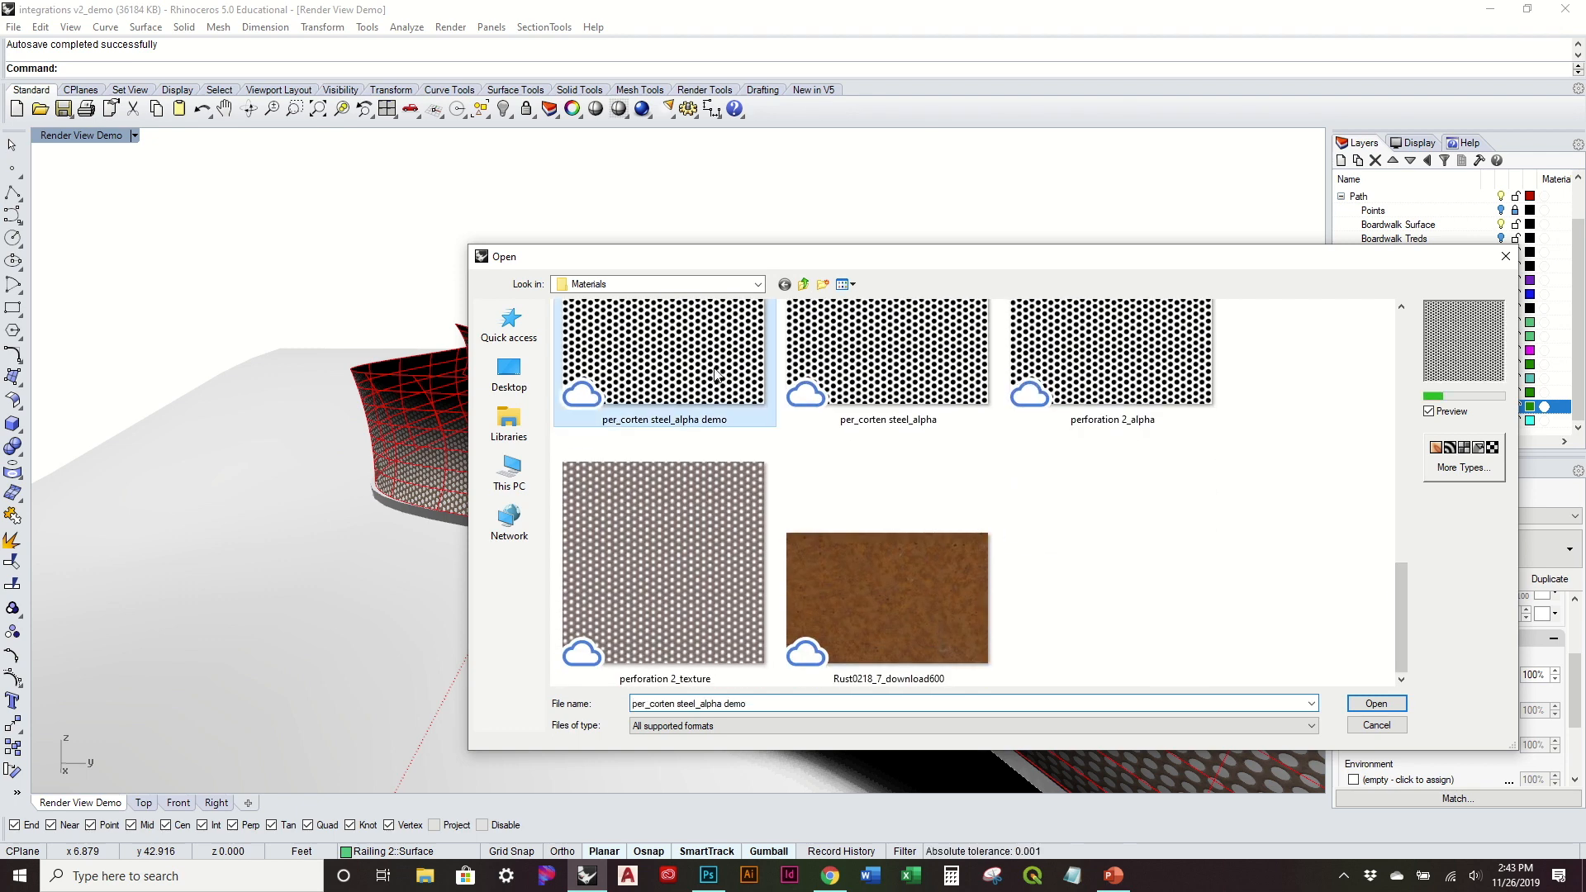
left_click(1376, 704)
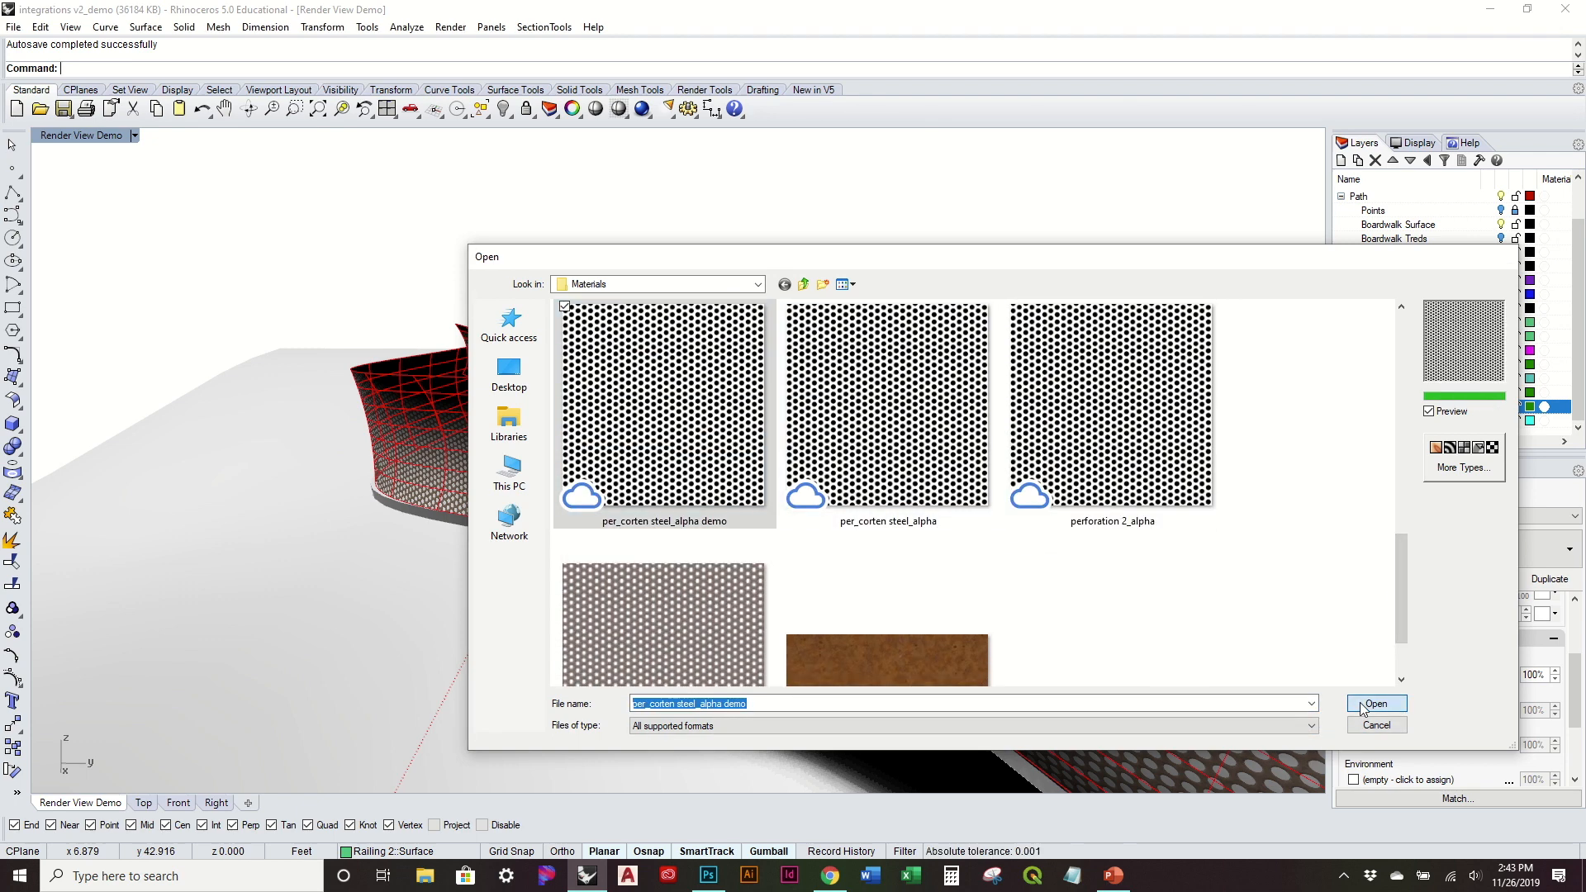
left_click(637, 212)
Examine the railing's see-through perforations up close and compare the viewport in Shaded and Rendered display
right_click_drag(421, 455, 322, 273)
scroll(420, 403, "up", 10)
scroll(427, 372, "down", 6)
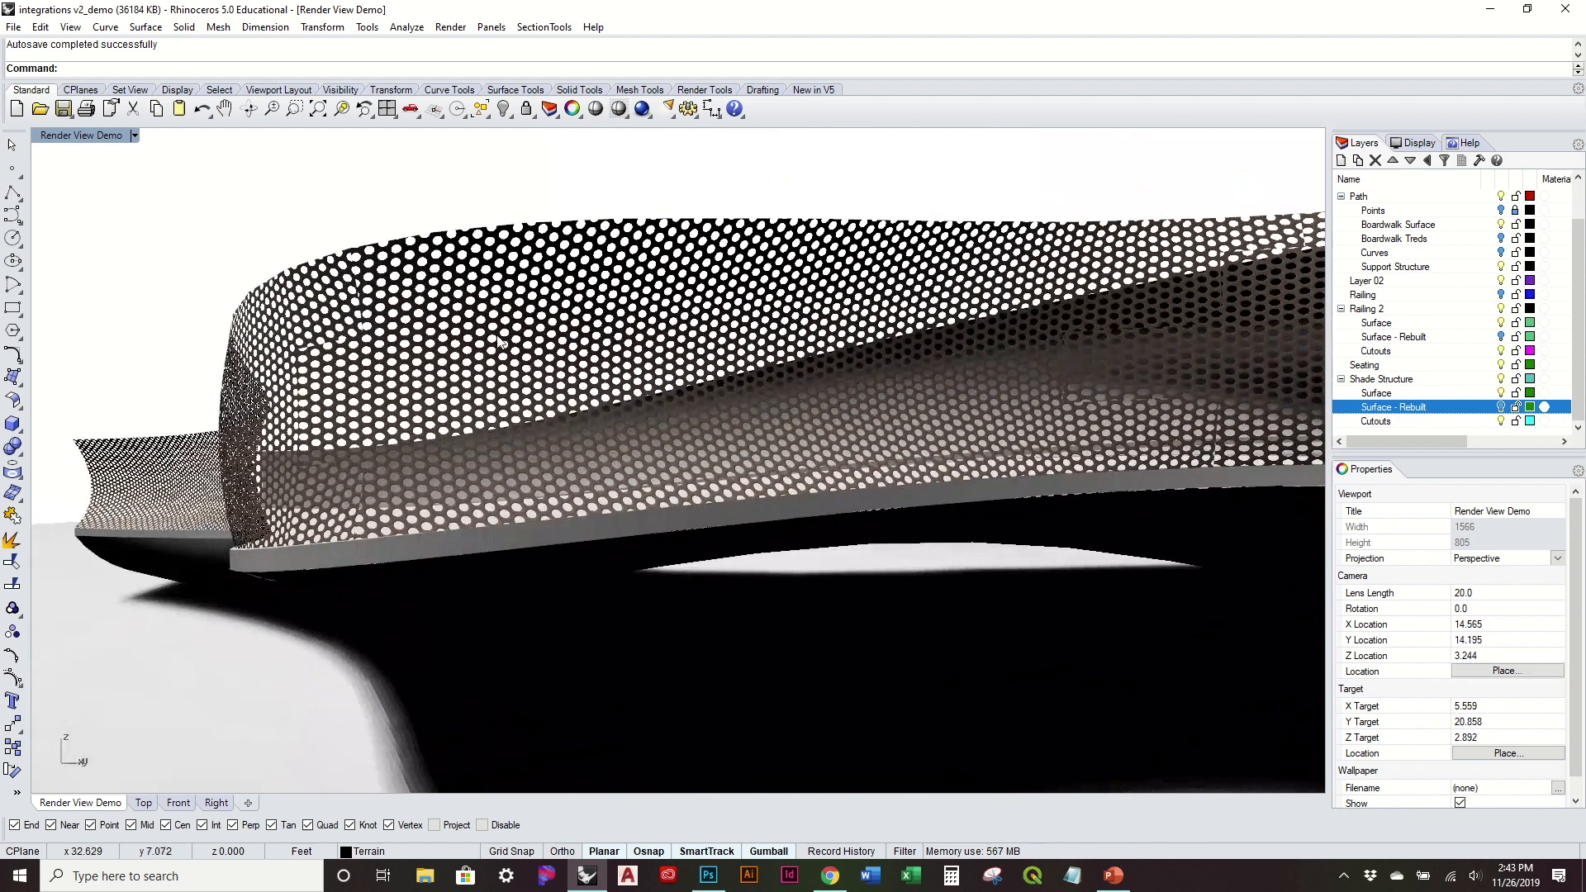
left_click(72, 134)
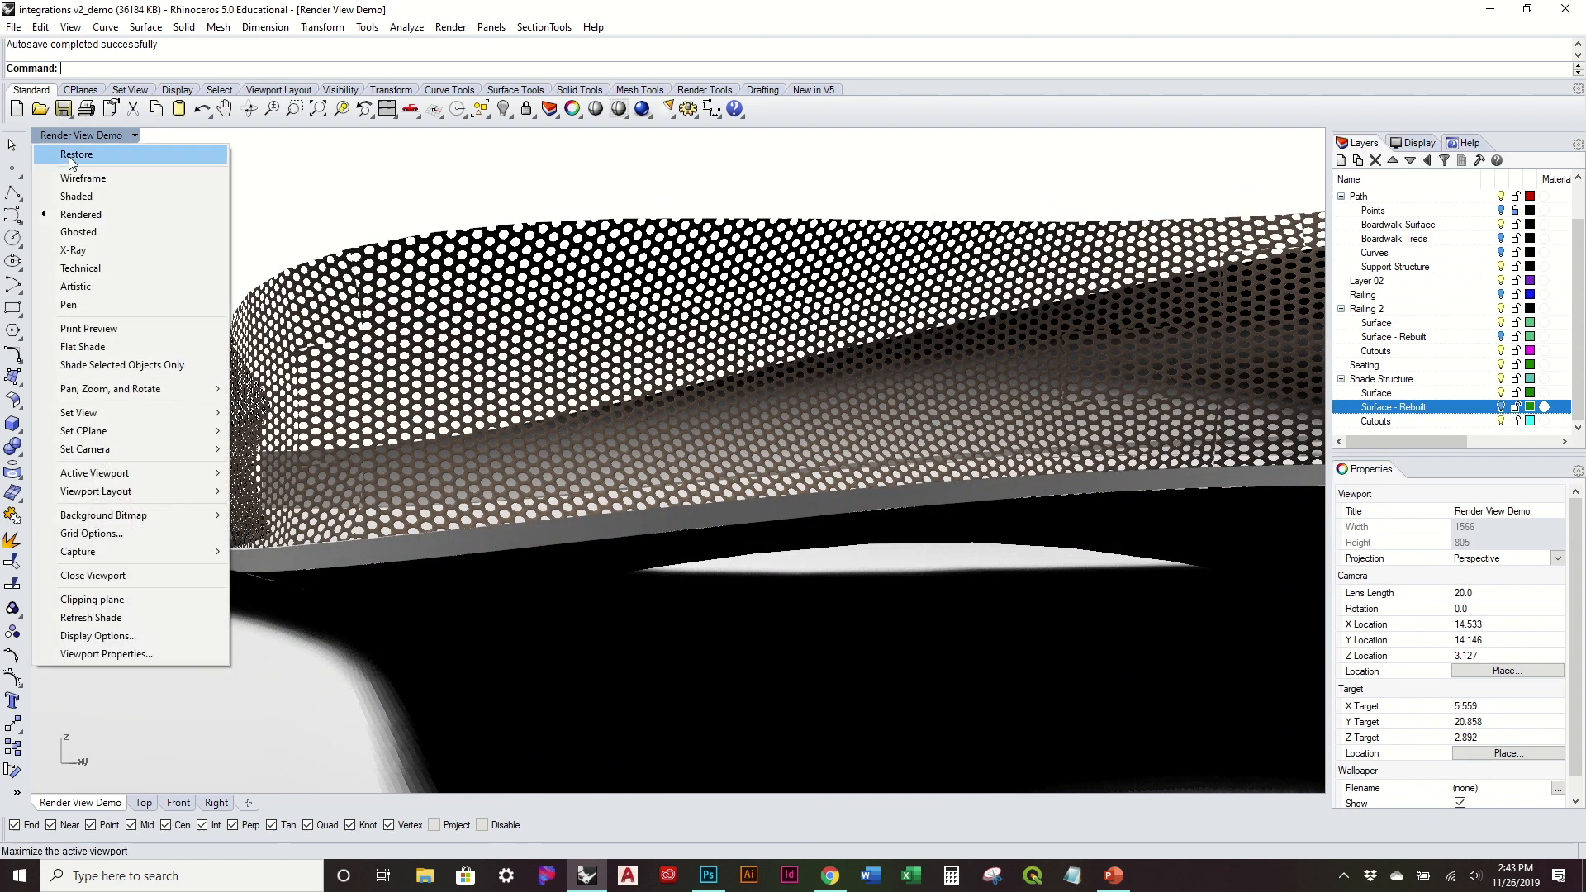
left_click(81, 197)
left_click(81, 134)
left_click(83, 212)
Try to match the texture mapping of the shade structure surface to another object
right_click_drag(818, 413, 953, 433)
left_click(953, 431)
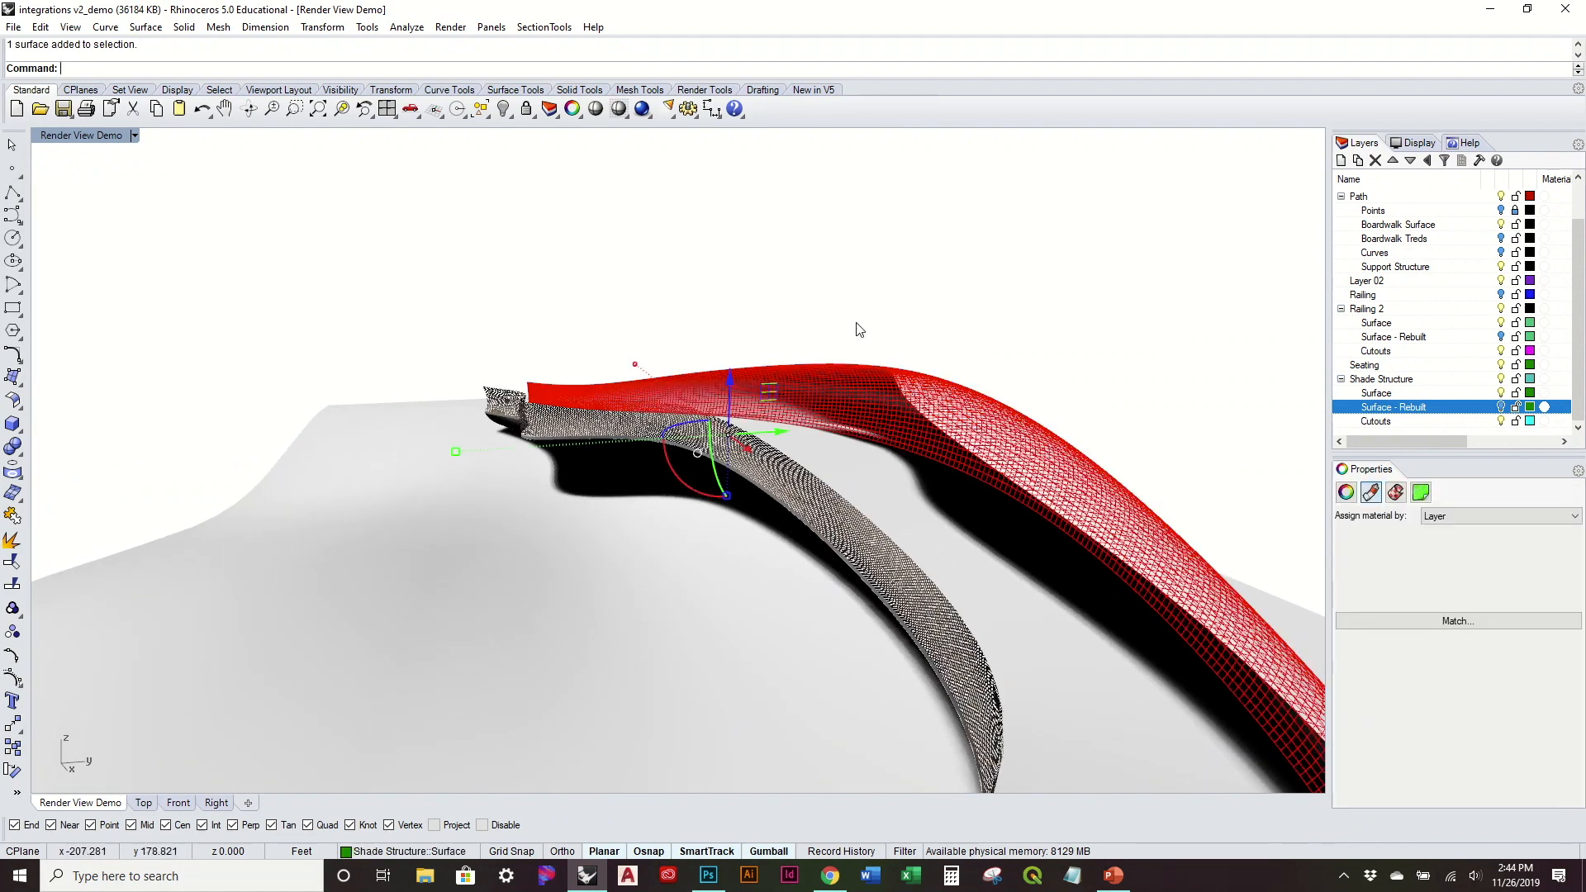
left_click(1395, 492)
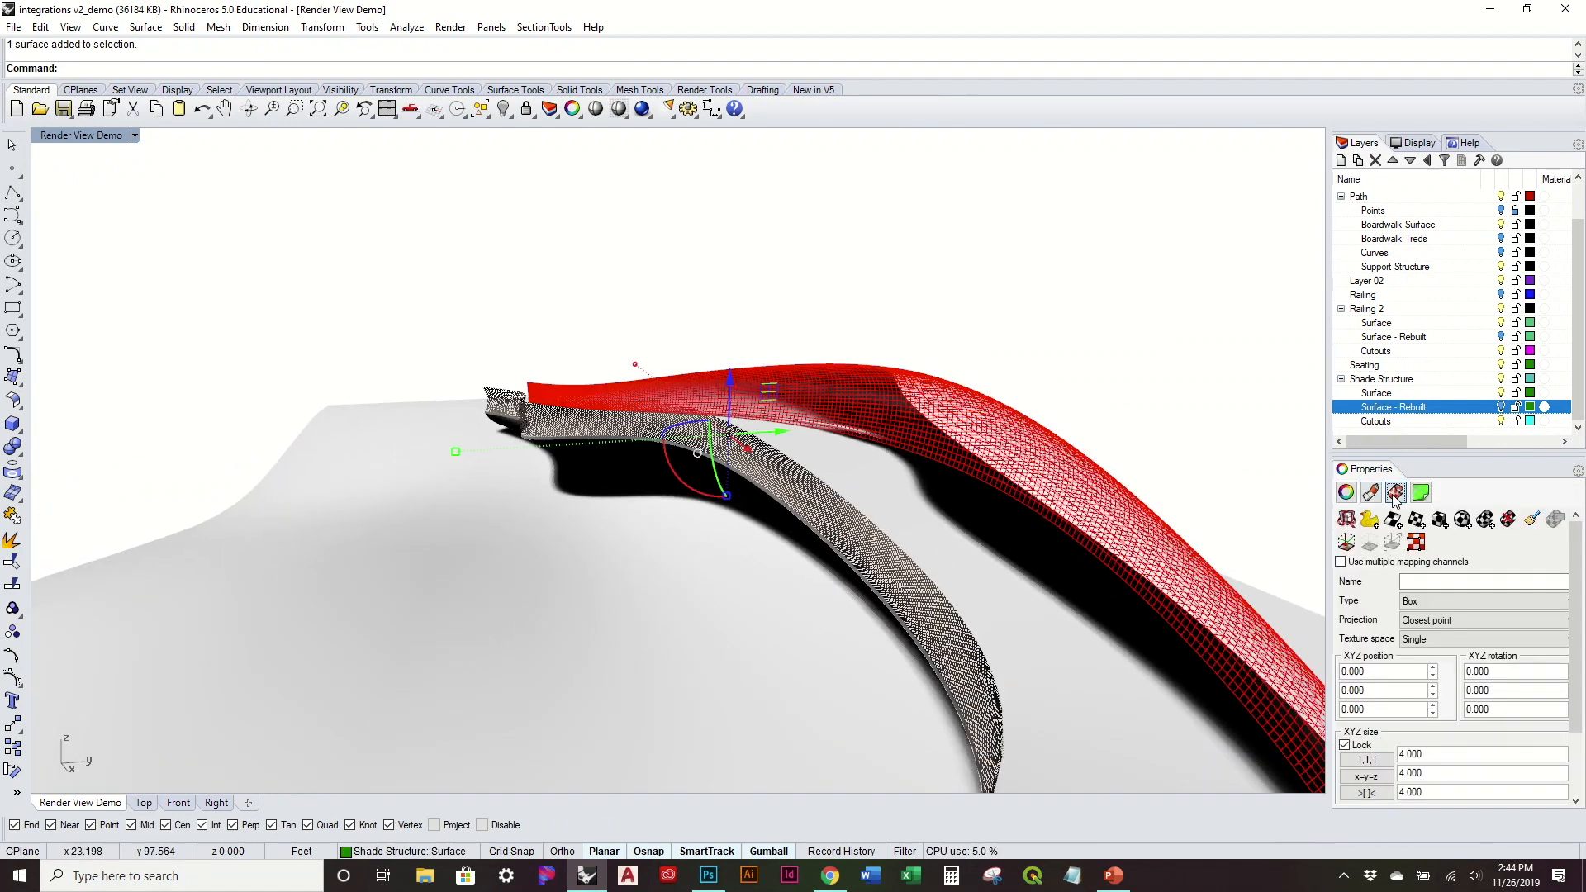
left_click(1531, 520)
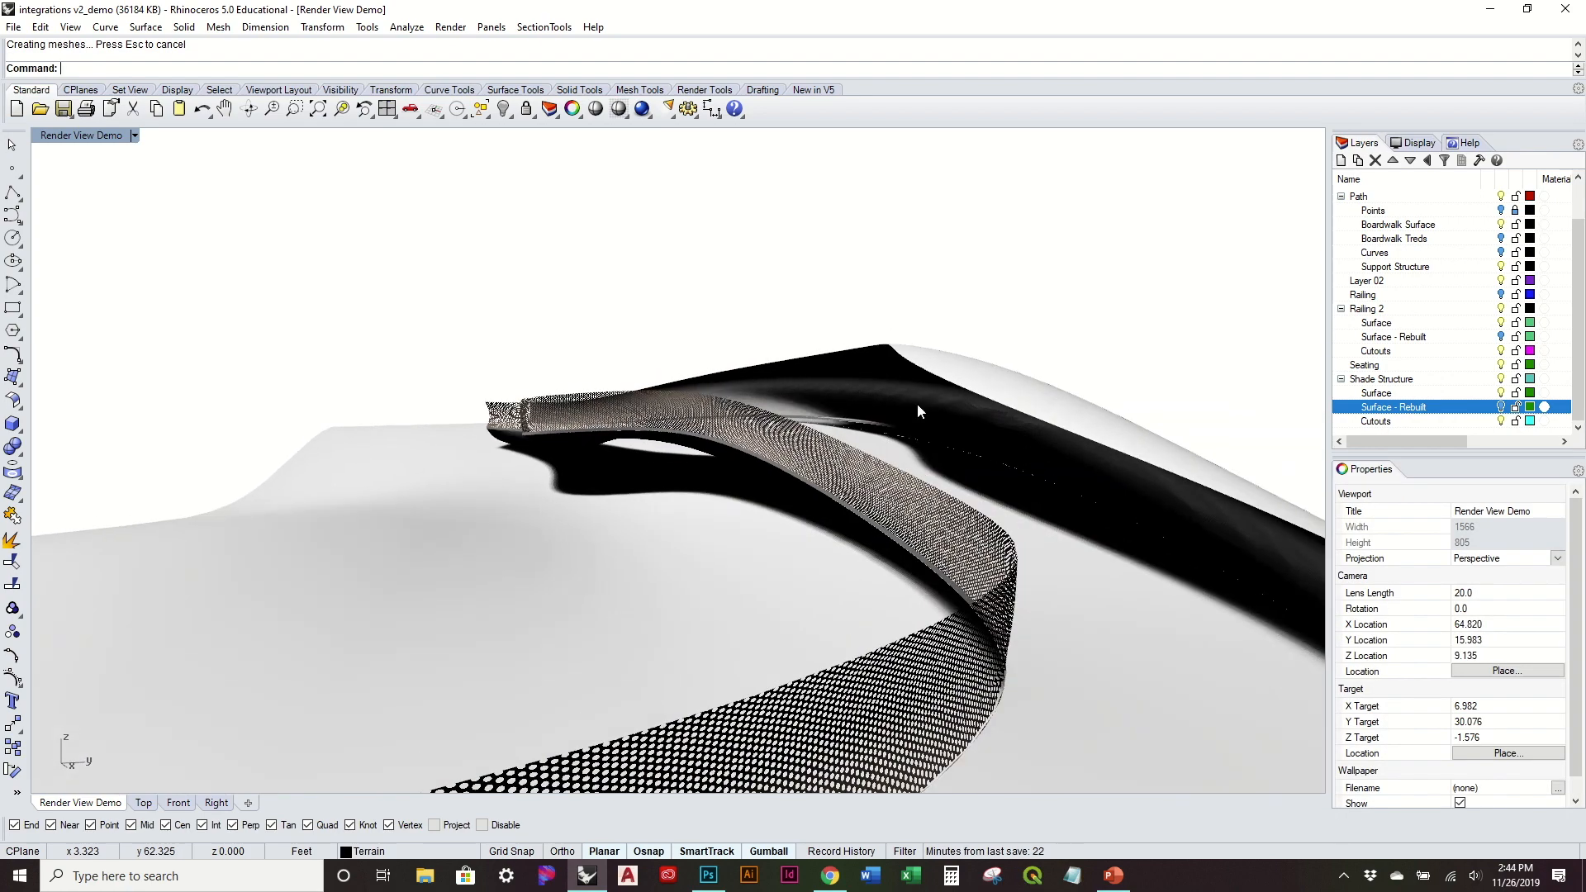
Assign New material 001 to the shade structure surface through the Material Editor and close the editor
left_click(927, 369)
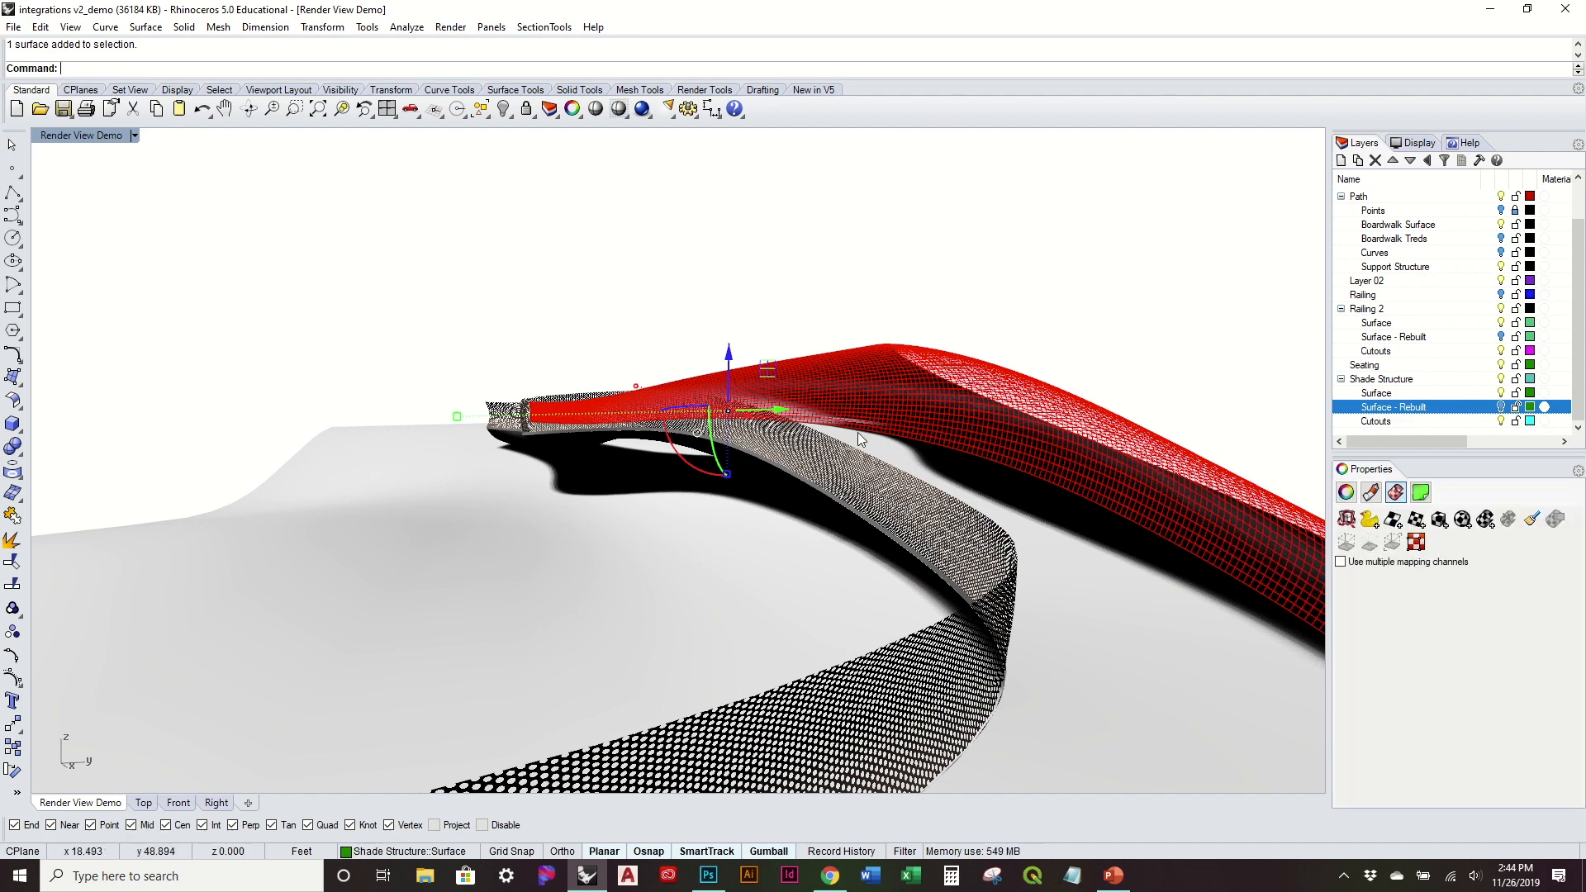
right_click_drag(787, 477, 851, 529)
left_click(451, 27)
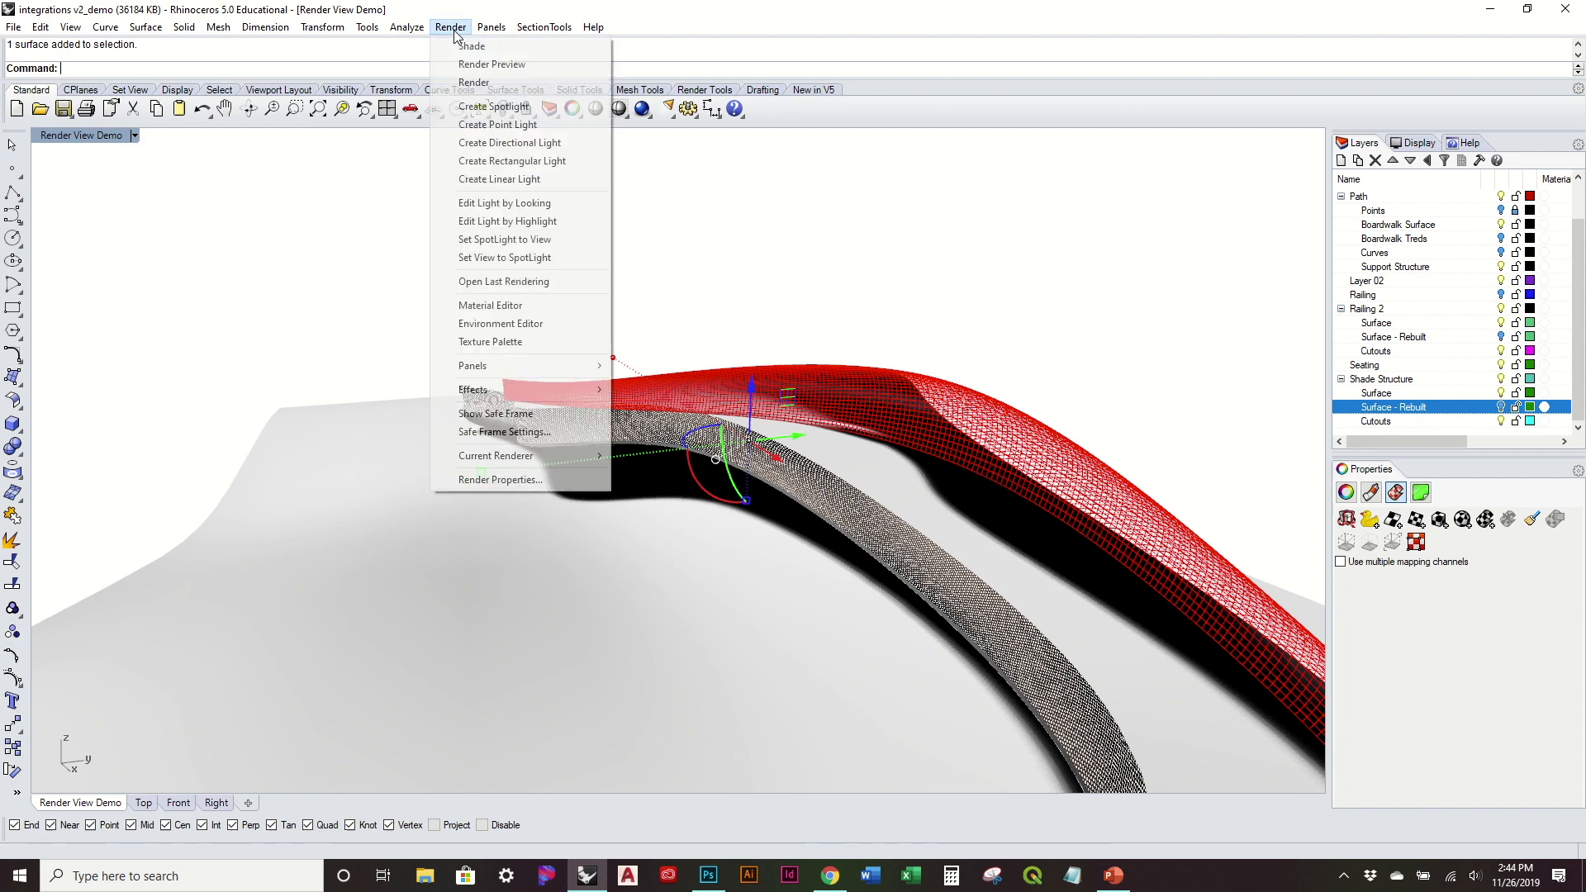
left_click(492, 305)
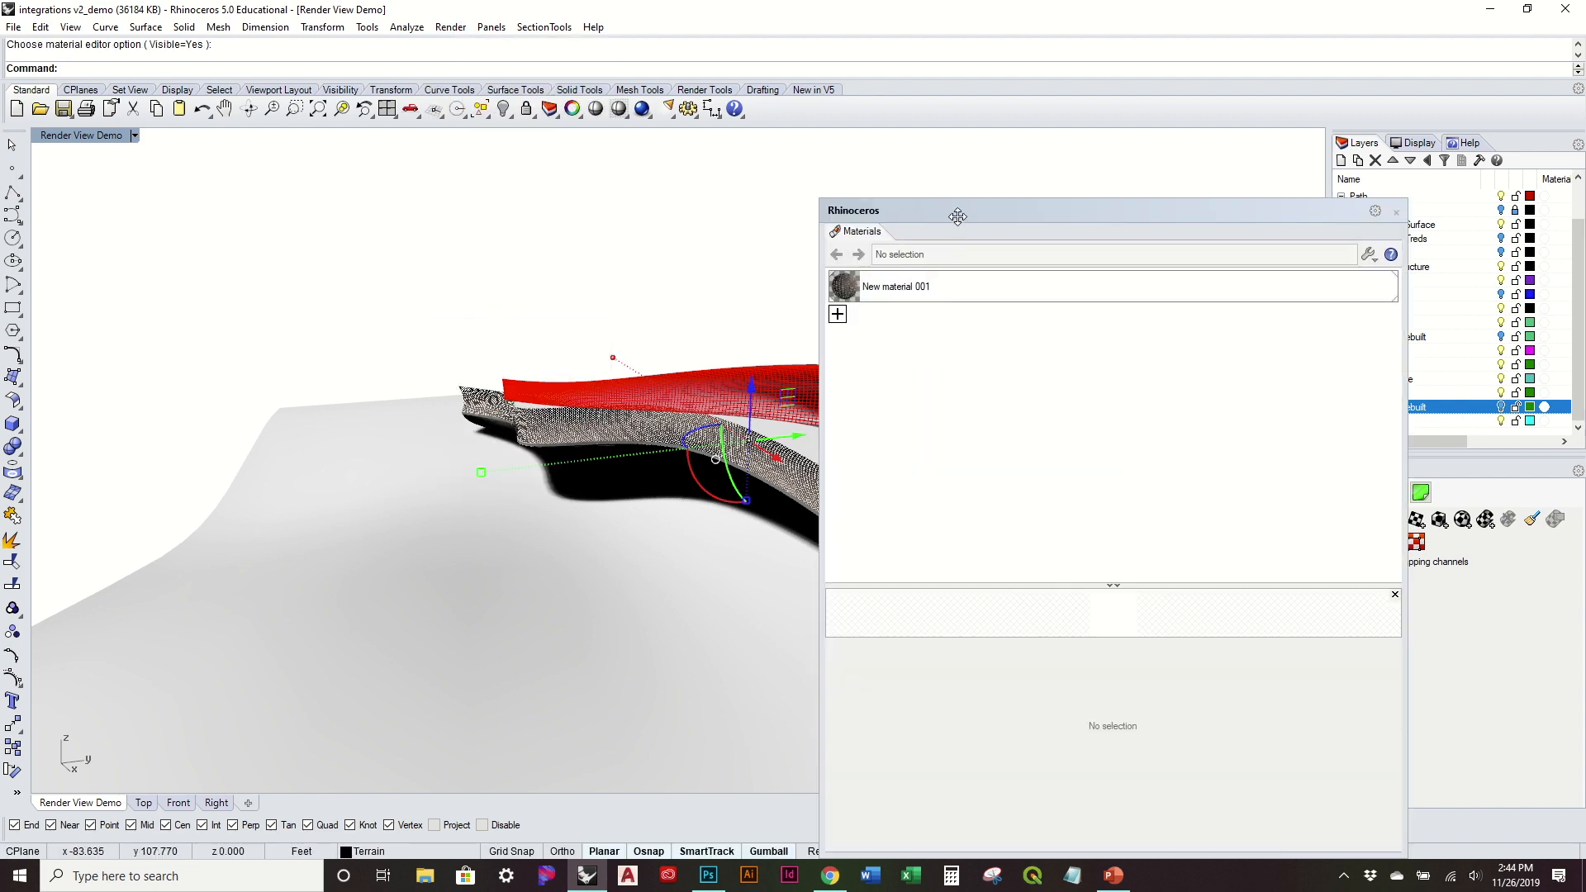
left_click_drag(958, 217, 249, 176)
left_click(254, 248)
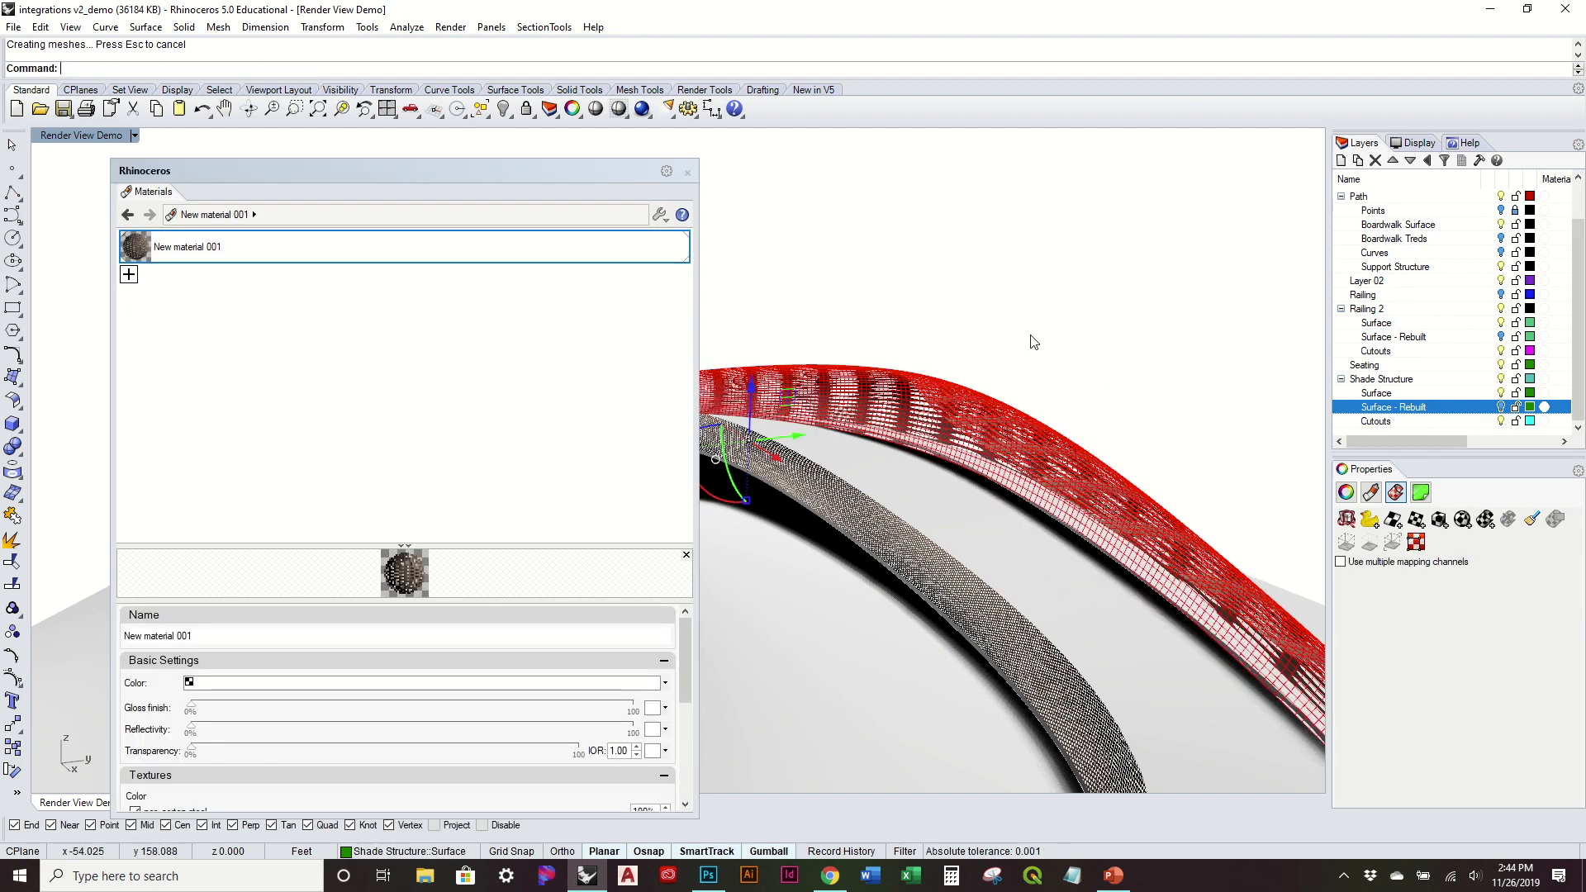
right_click(196, 248)
left_click(285, 256)
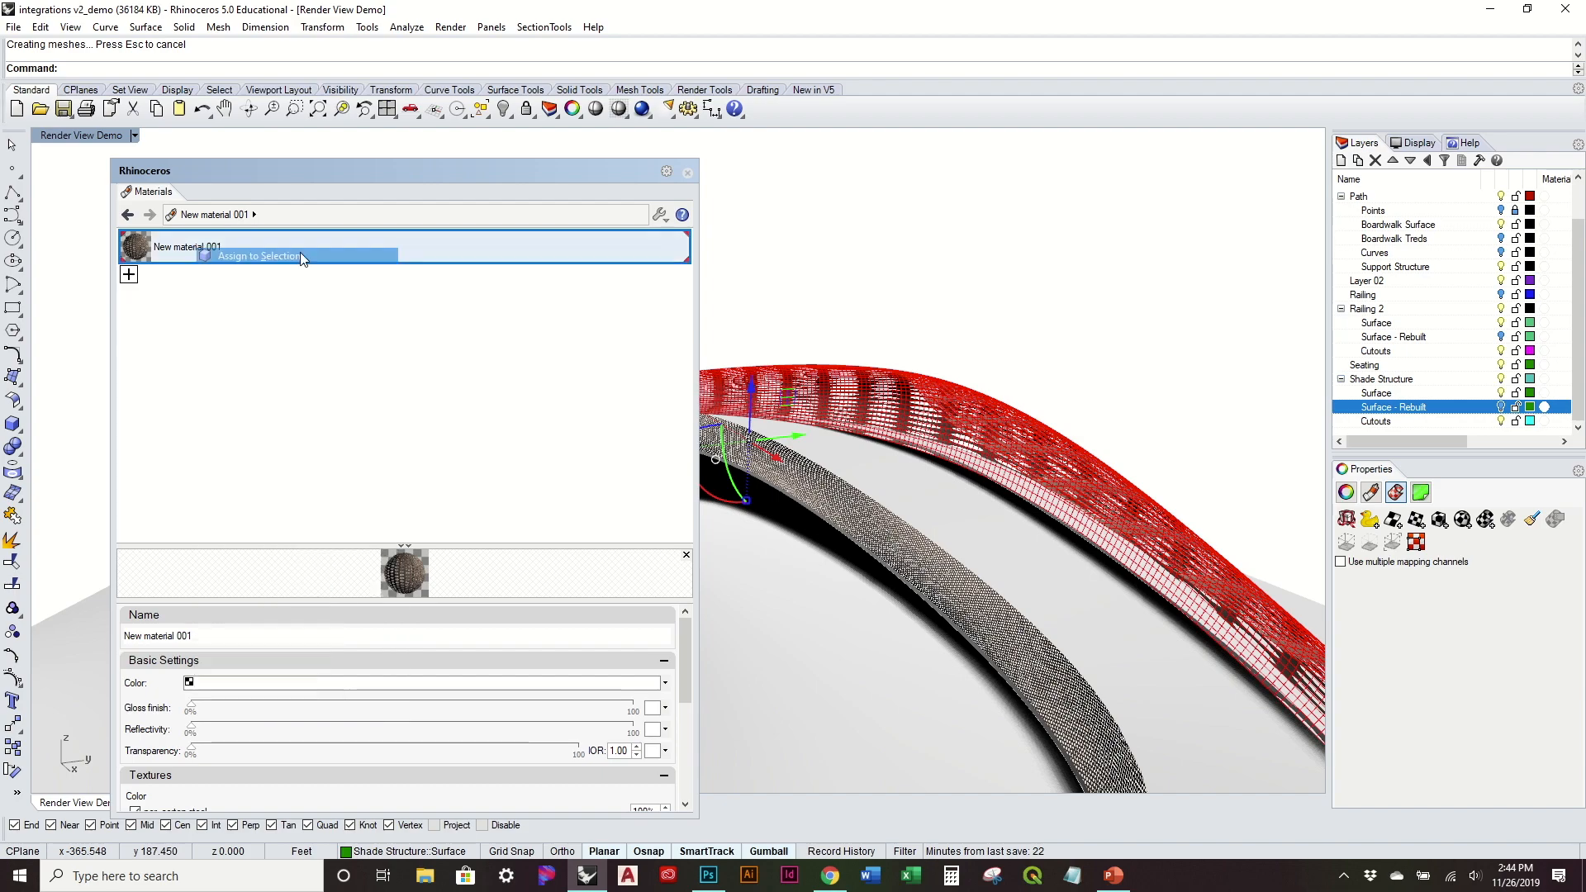
left_click(686, 174)
Match the shade structure surface's texture mapping to that of the perforated railing surface
mouse_move(690, 363)
right_mouse_down()
mouse_move(609, 354)
mouse_move(692, 393)
mouse_move(879, 394)
mouse_move(684, 393)
right_mouse_up()
left_click(903, 248)
right_click_drag(903, 248, 785, 361)
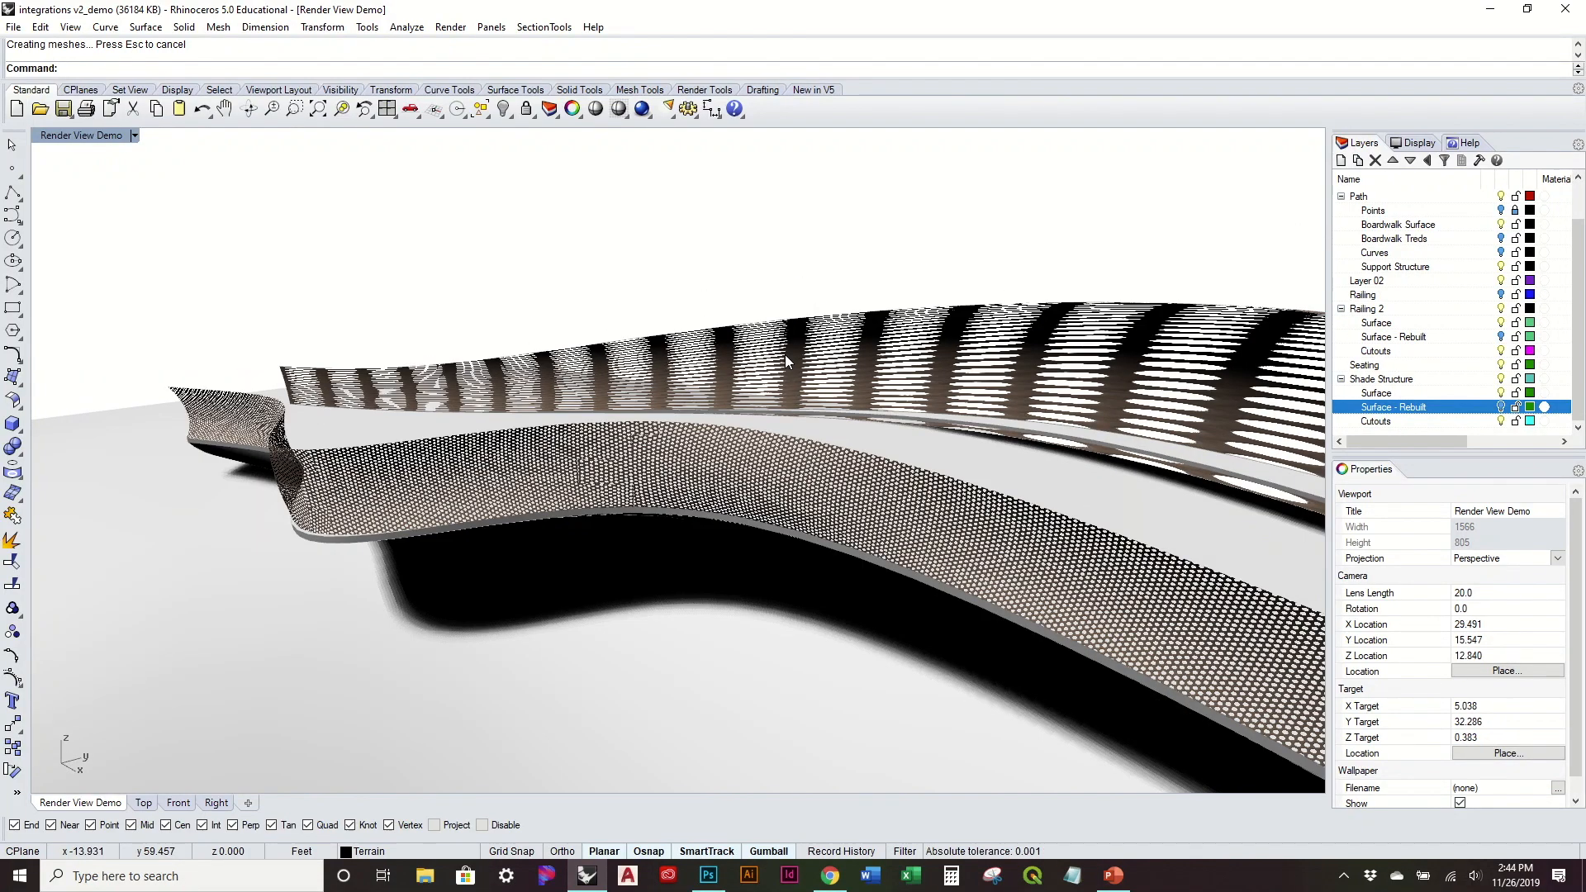
left_click(786, 356)
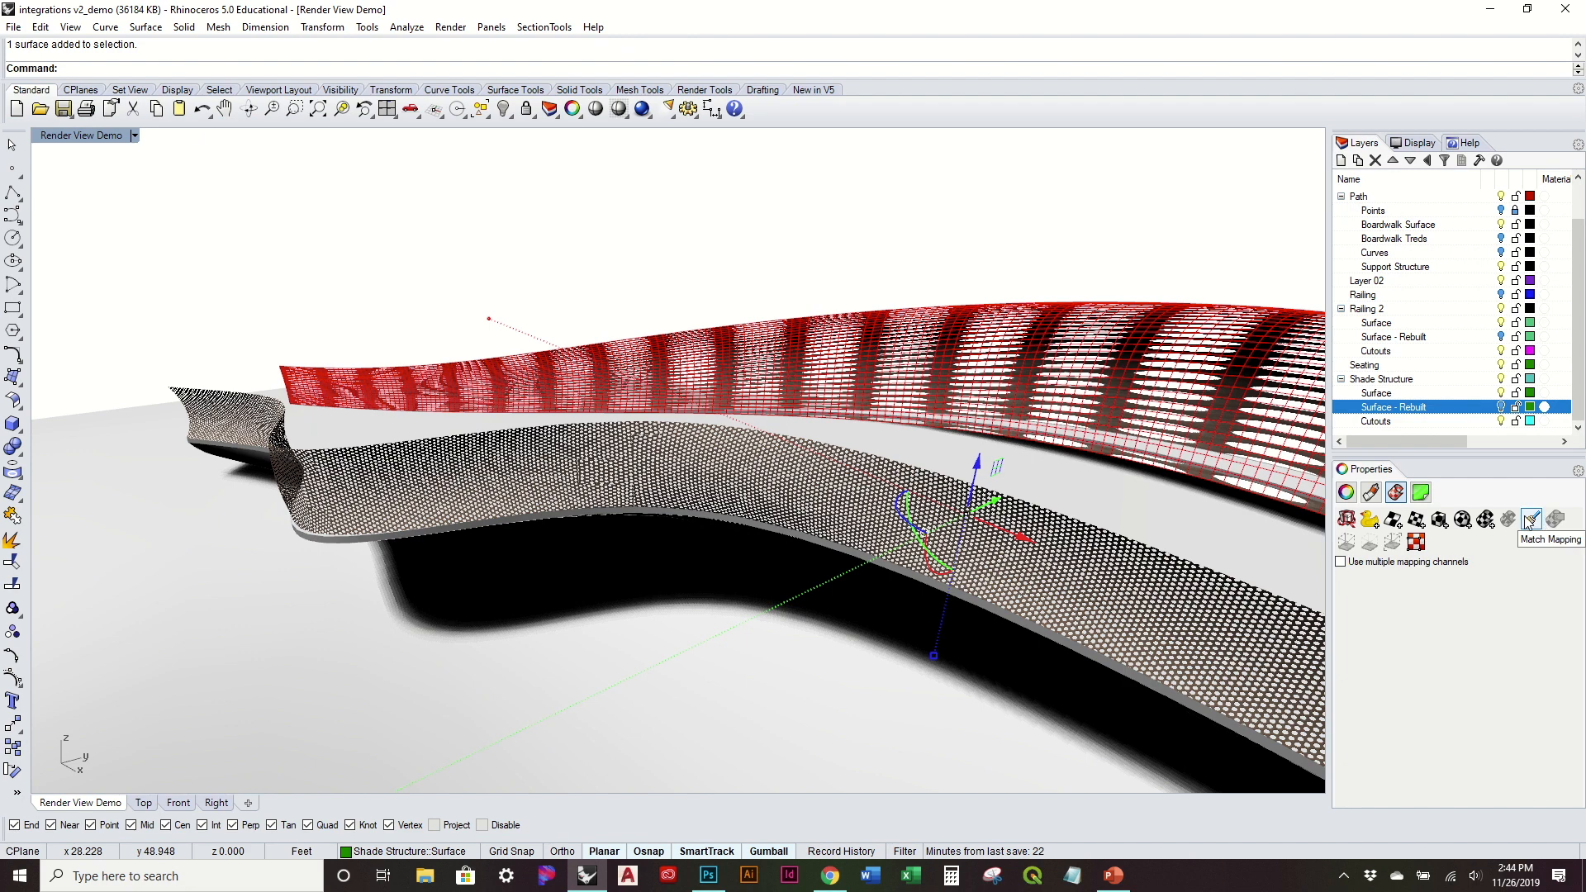
left_click(1530, 519)
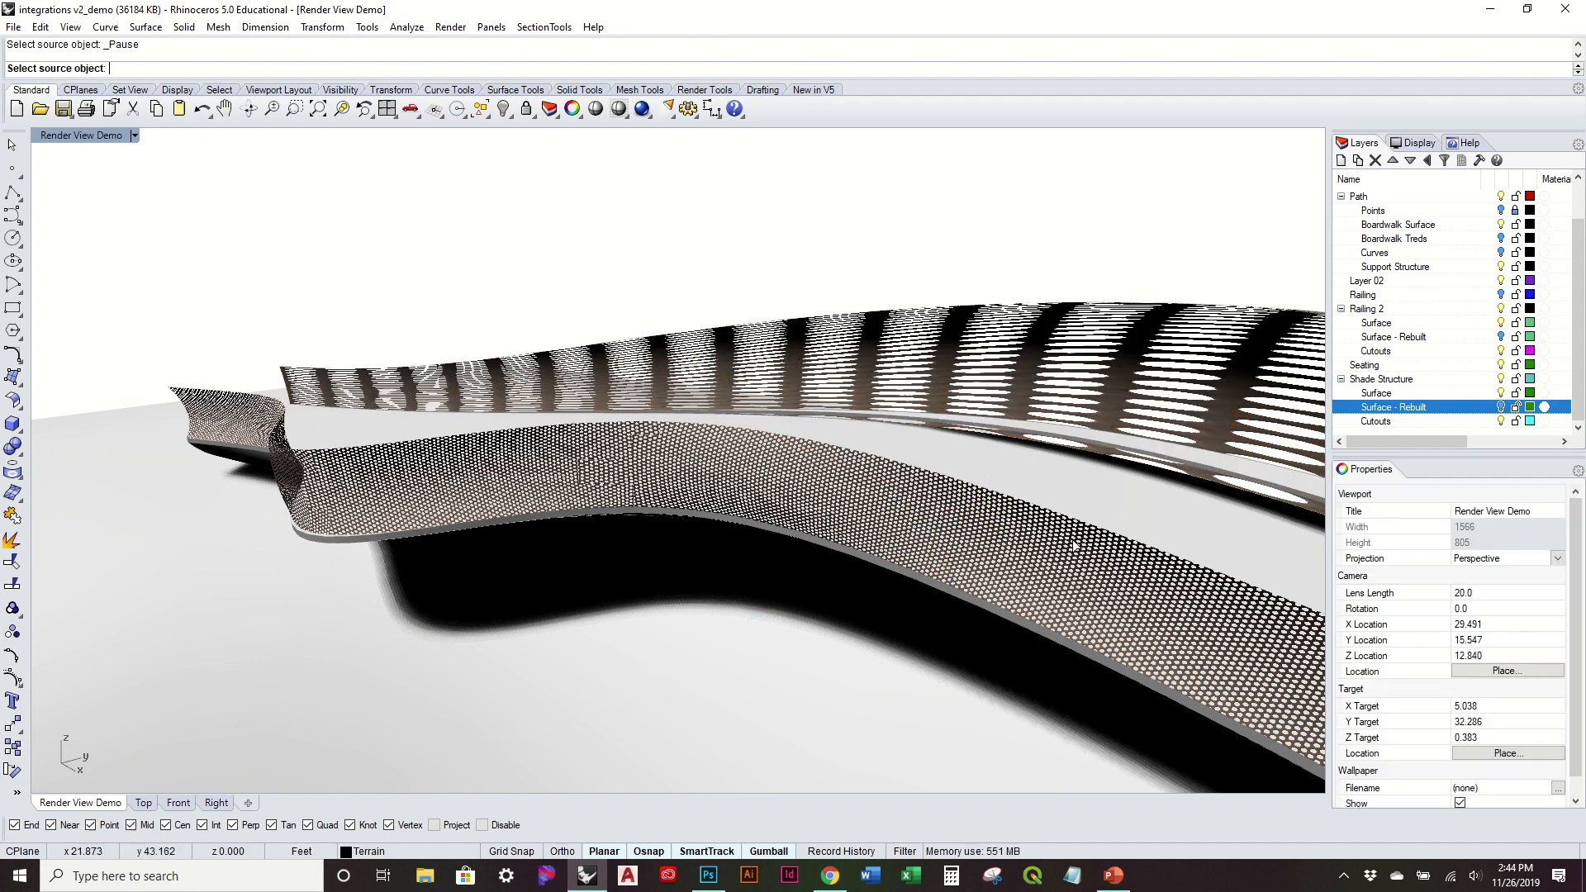
left_click(1017, 555)
Examine the scale and continuity of the perforation pattern along the shade structure and railing from several angles
right_click_drag(900, 185, 701, 275)
scroll(700, 275, "down", 5)
right_click_drag(704, 353, 920, 620)
scroll(734, 352, "down", 5)
scroll(743, 506, "up", 8)
scroll(631, 494, "down", 4)
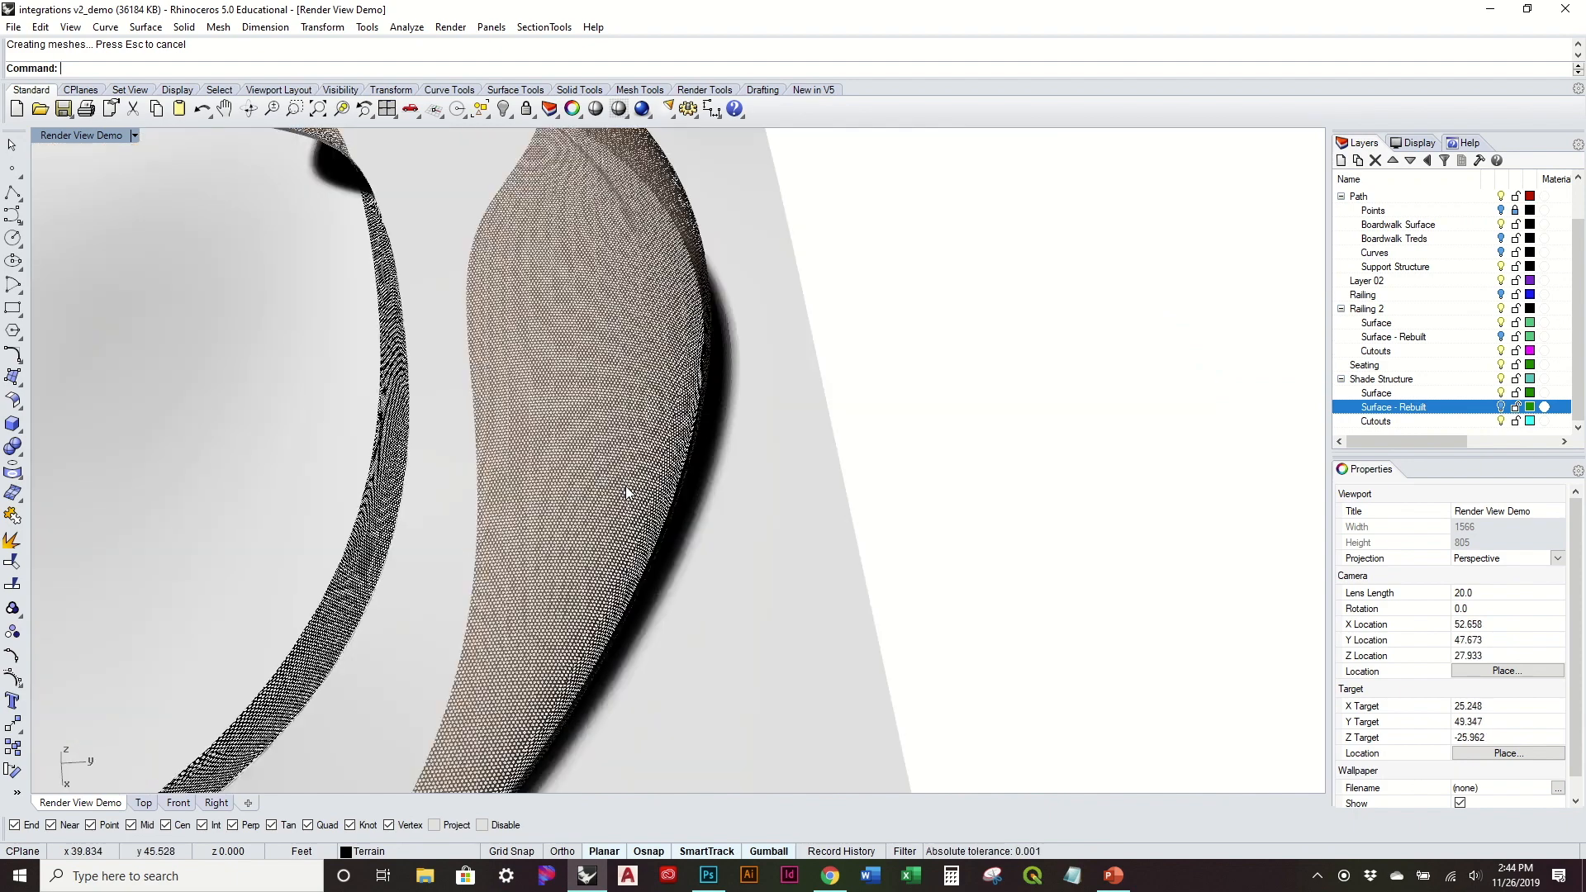
right_click_drag(601, 466, 515, 242)
scroll(516, 242, "up", 4)
scroll(516, 241, "down", 4)
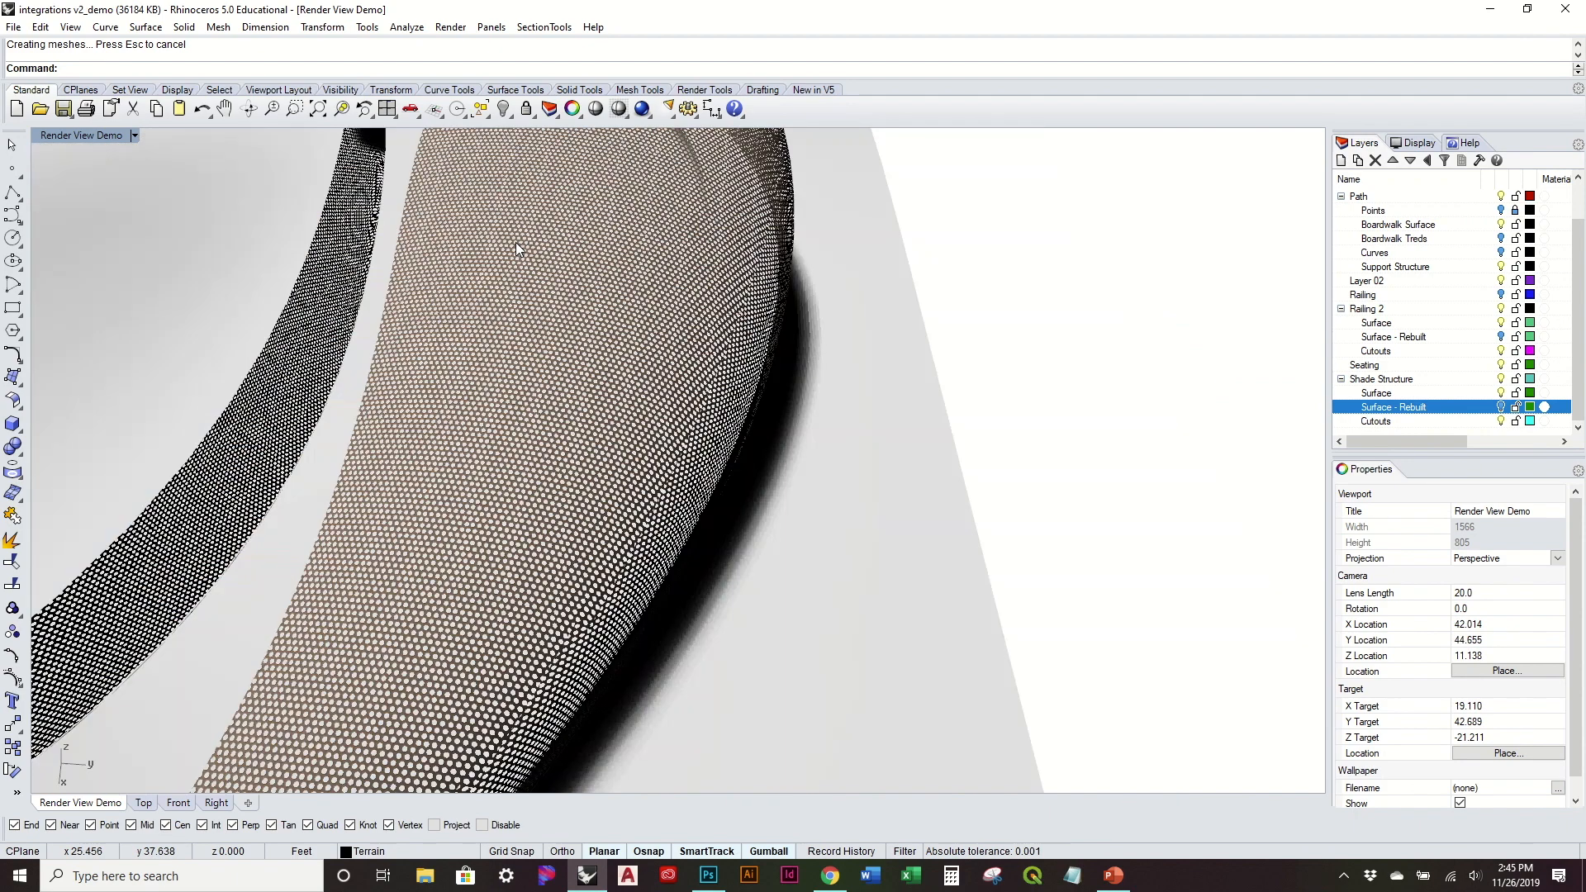
right_click_drag(464, 350, 1051, 478)
scroll(630, 315, "down", 4)
scroll(1051, 479, "up", 4)
scroll(1051, 478, "down", 3)
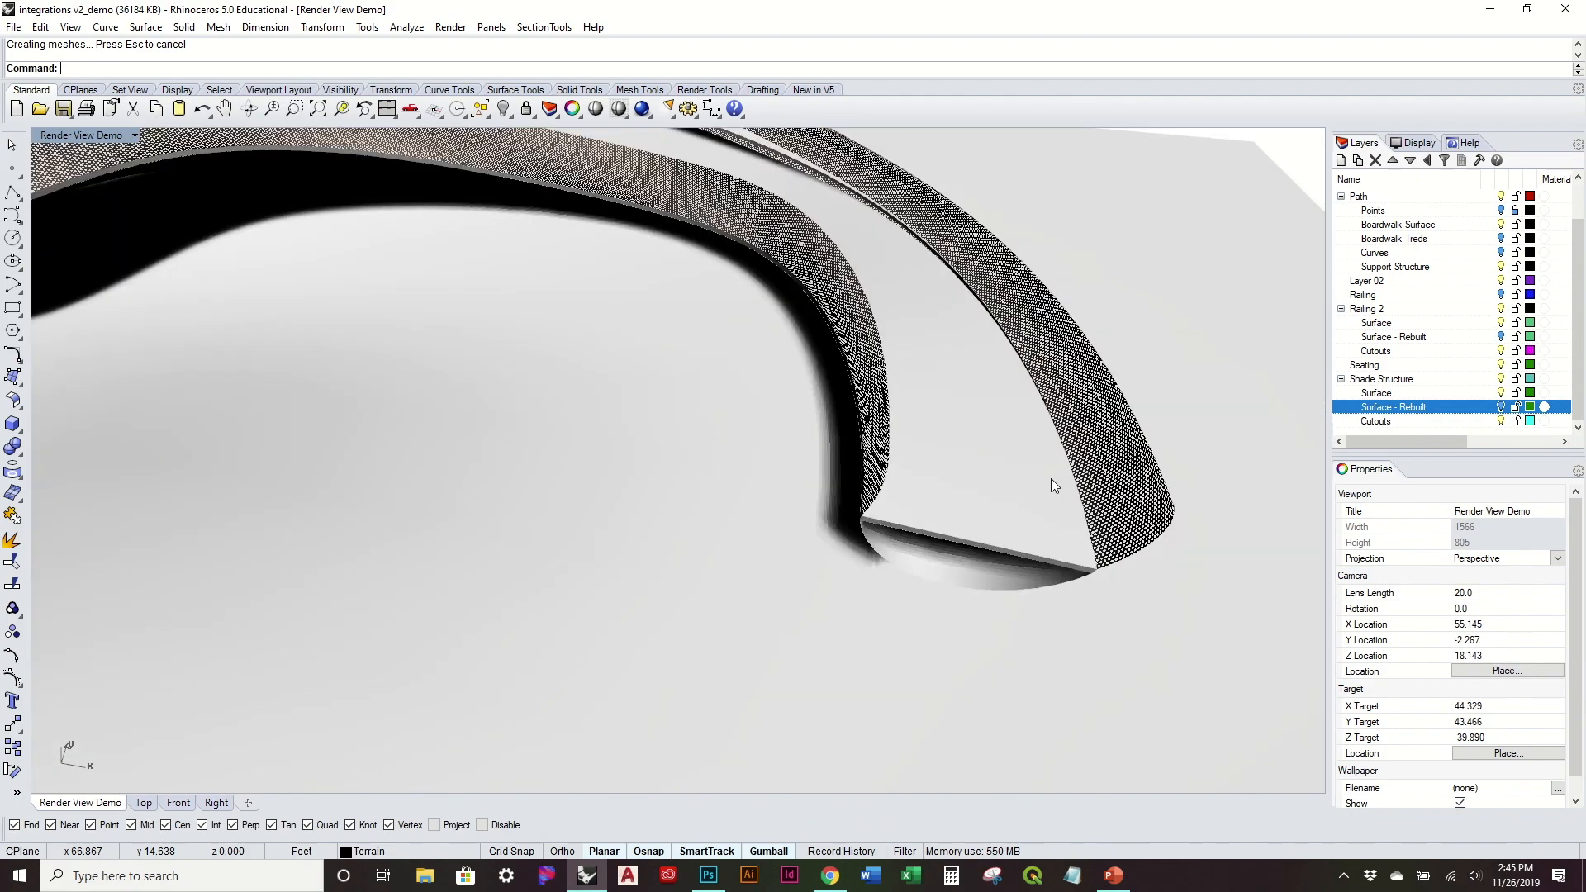
left_click(1006, 479)
right_click_drag(900, 463, 908, 567)
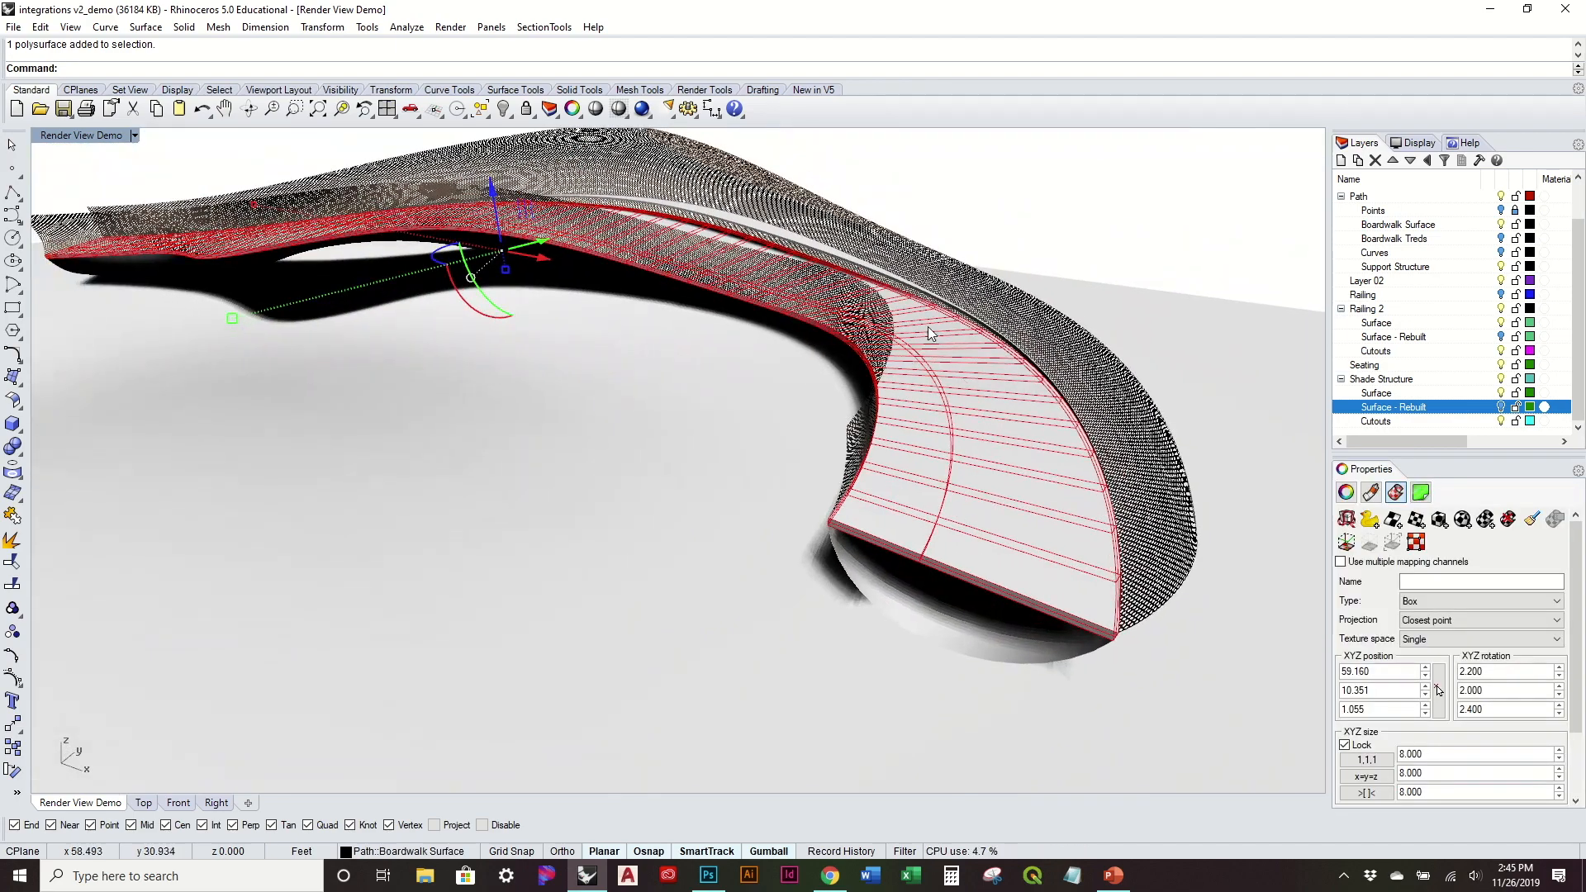
scroll(649, 250, "up", 3)
scroll(659, 336, "down", 2)
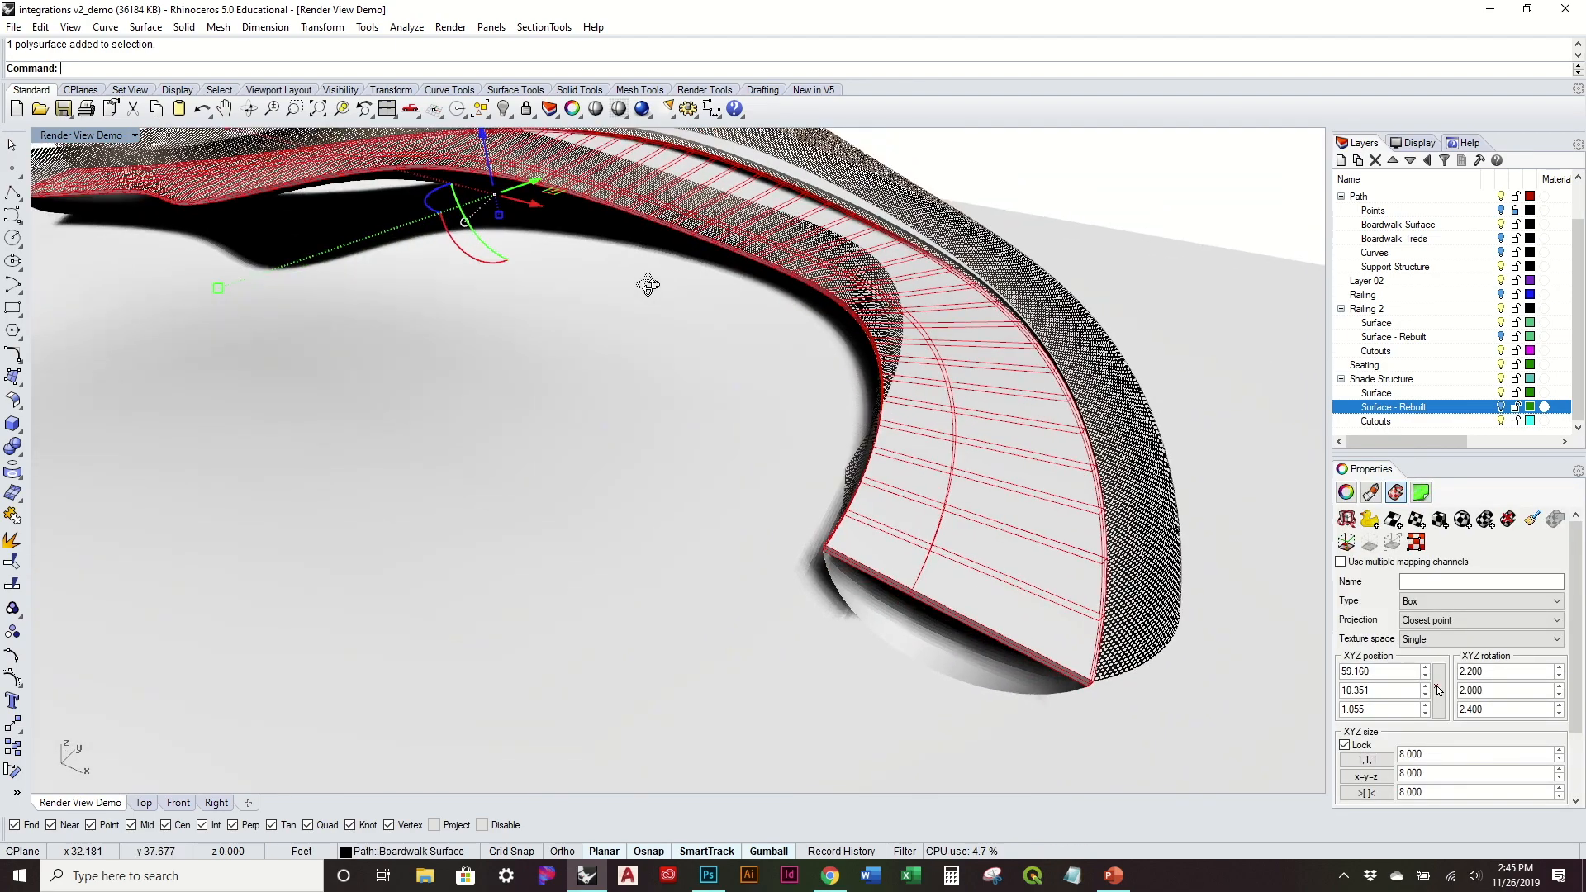
key("Escape")
Set the boardwalk surface's material assignment to Object and give it the wood plank image 5026 as color texture
right_click_drag(1042, 571, 1016, 528)
left_click(1018, 474)
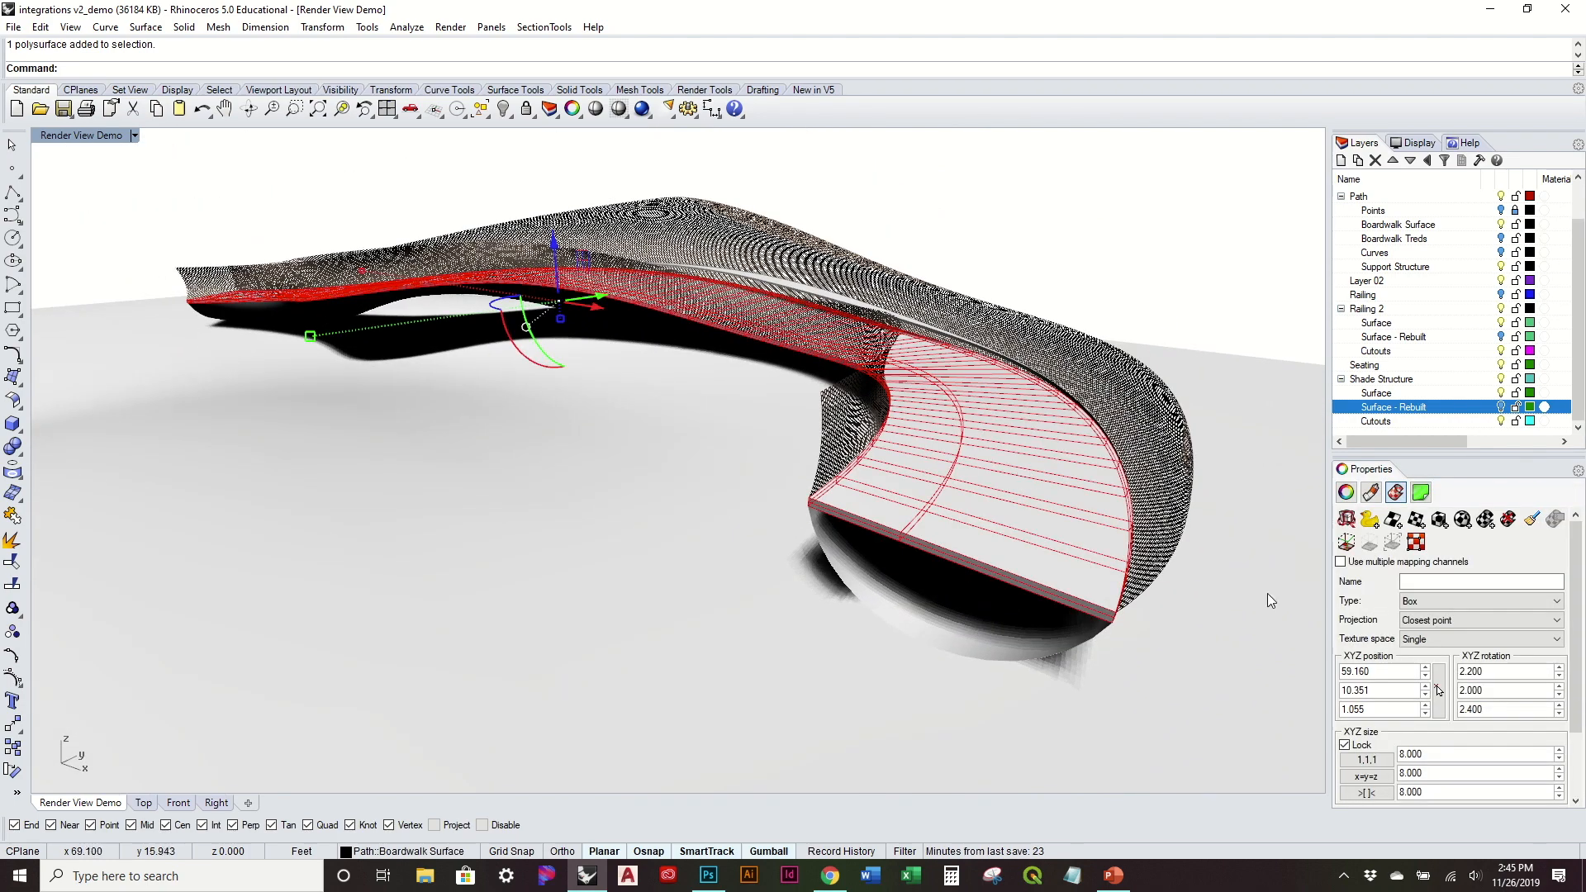
left_click(1368, 494)
left_click(1457, 516)
left_click(1449, 549)
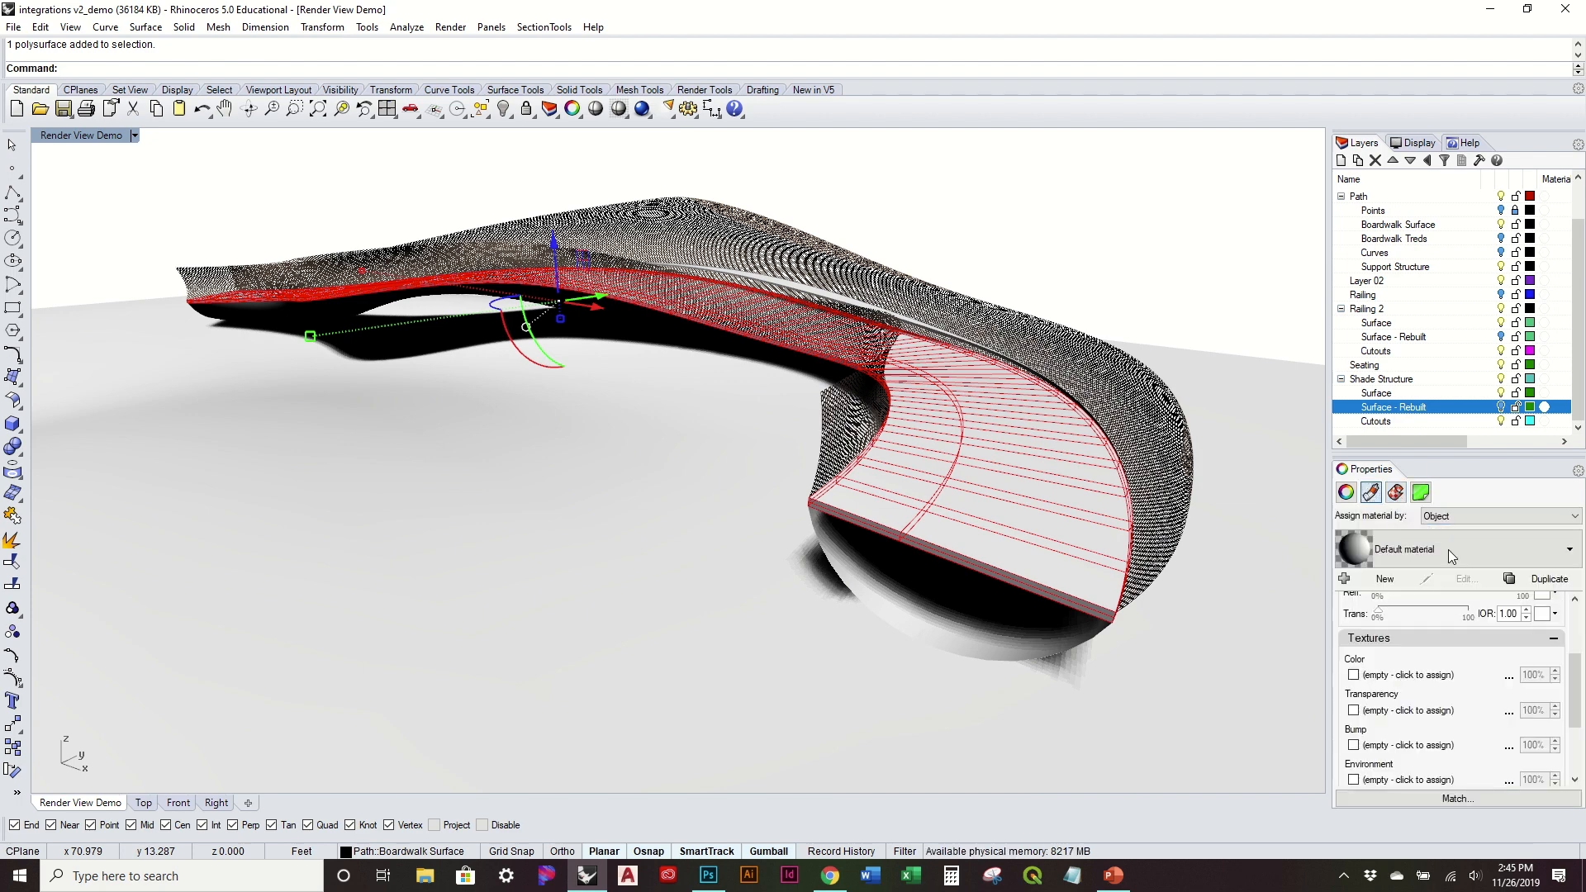
left_click(1405, 675)
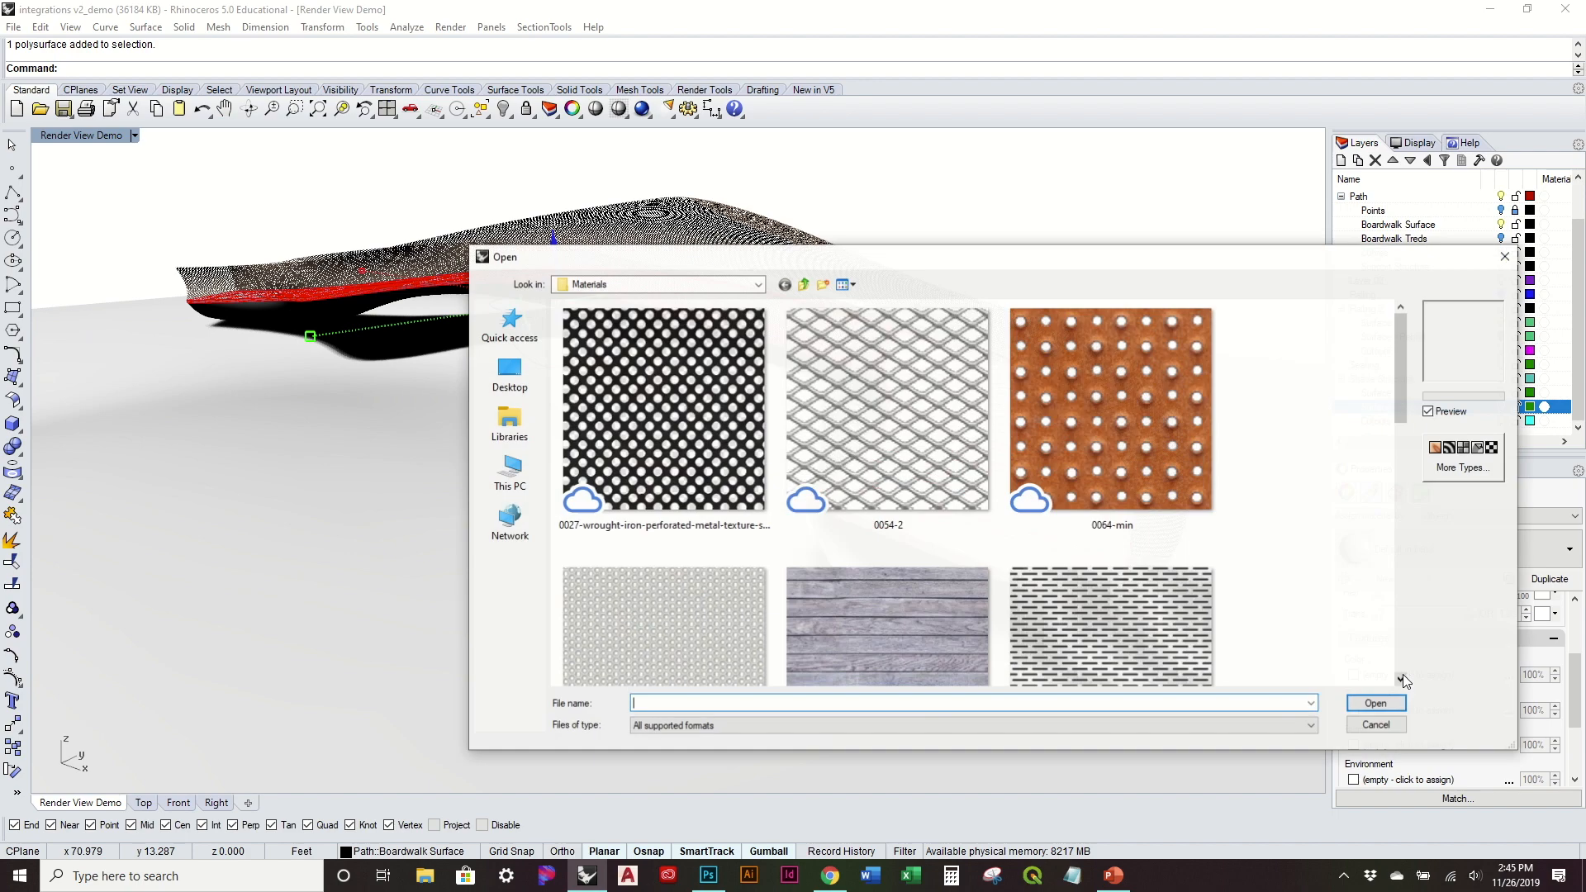
scroll(1398, 377, "down", 3)
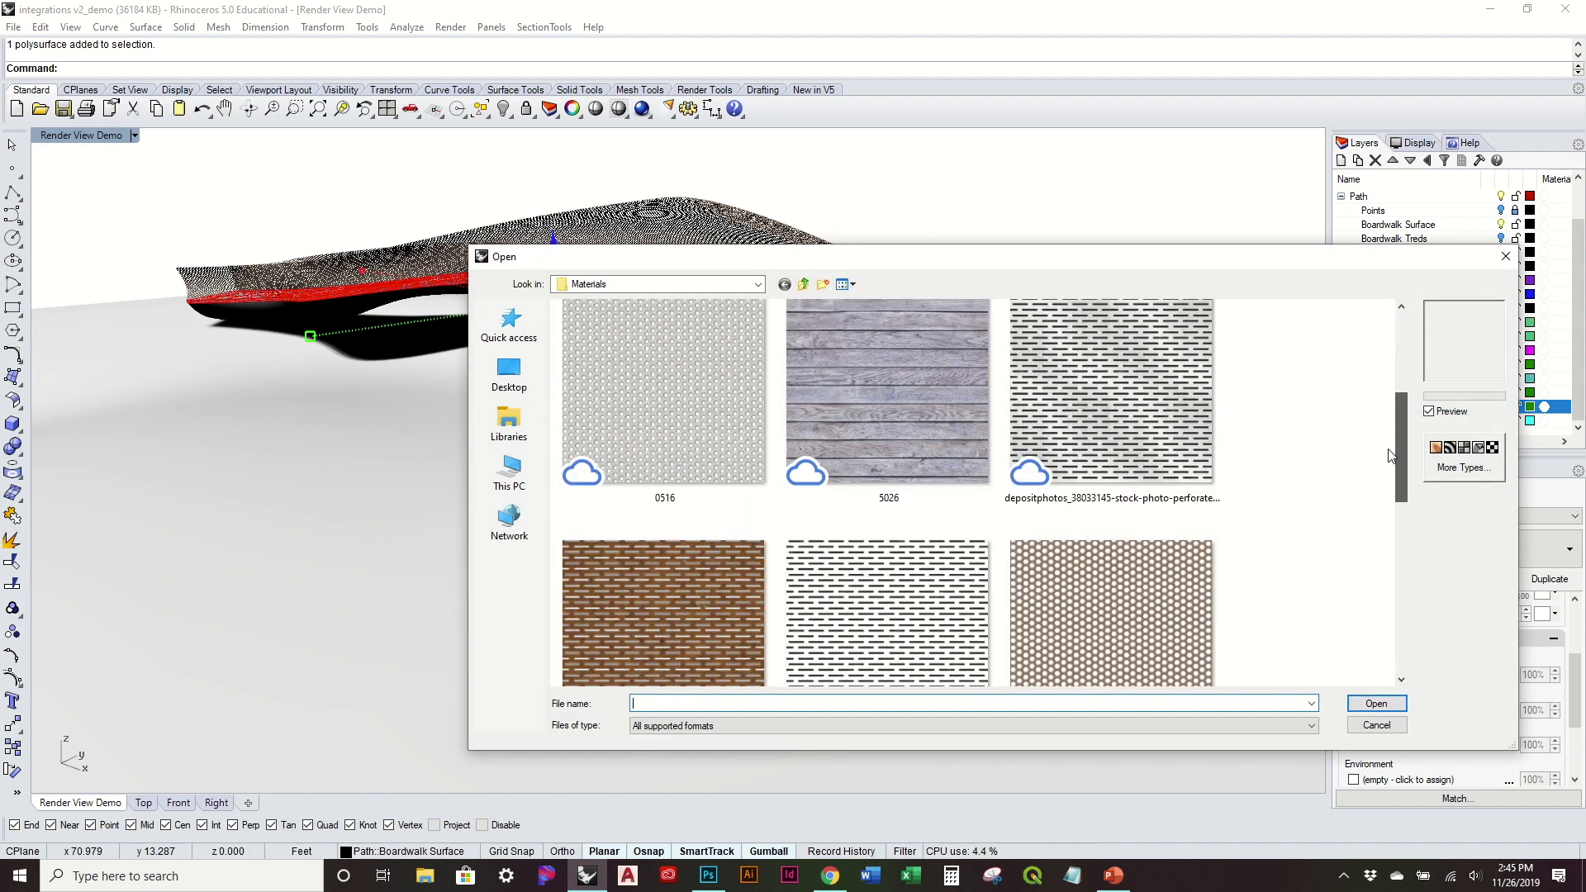
left_click(860, 398)
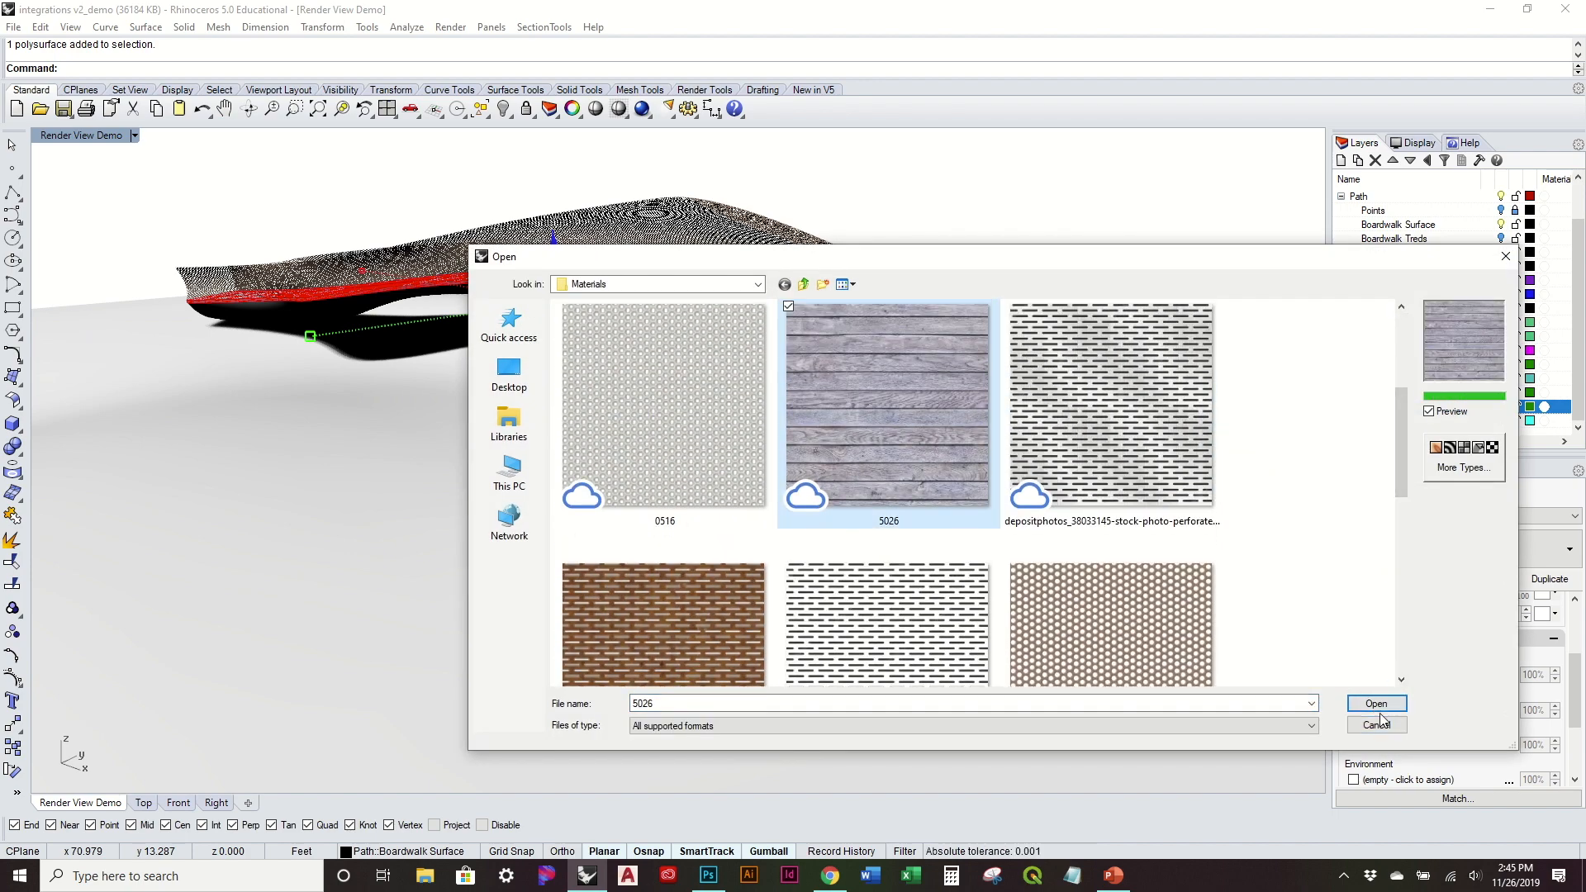
left_click(1376, 704)
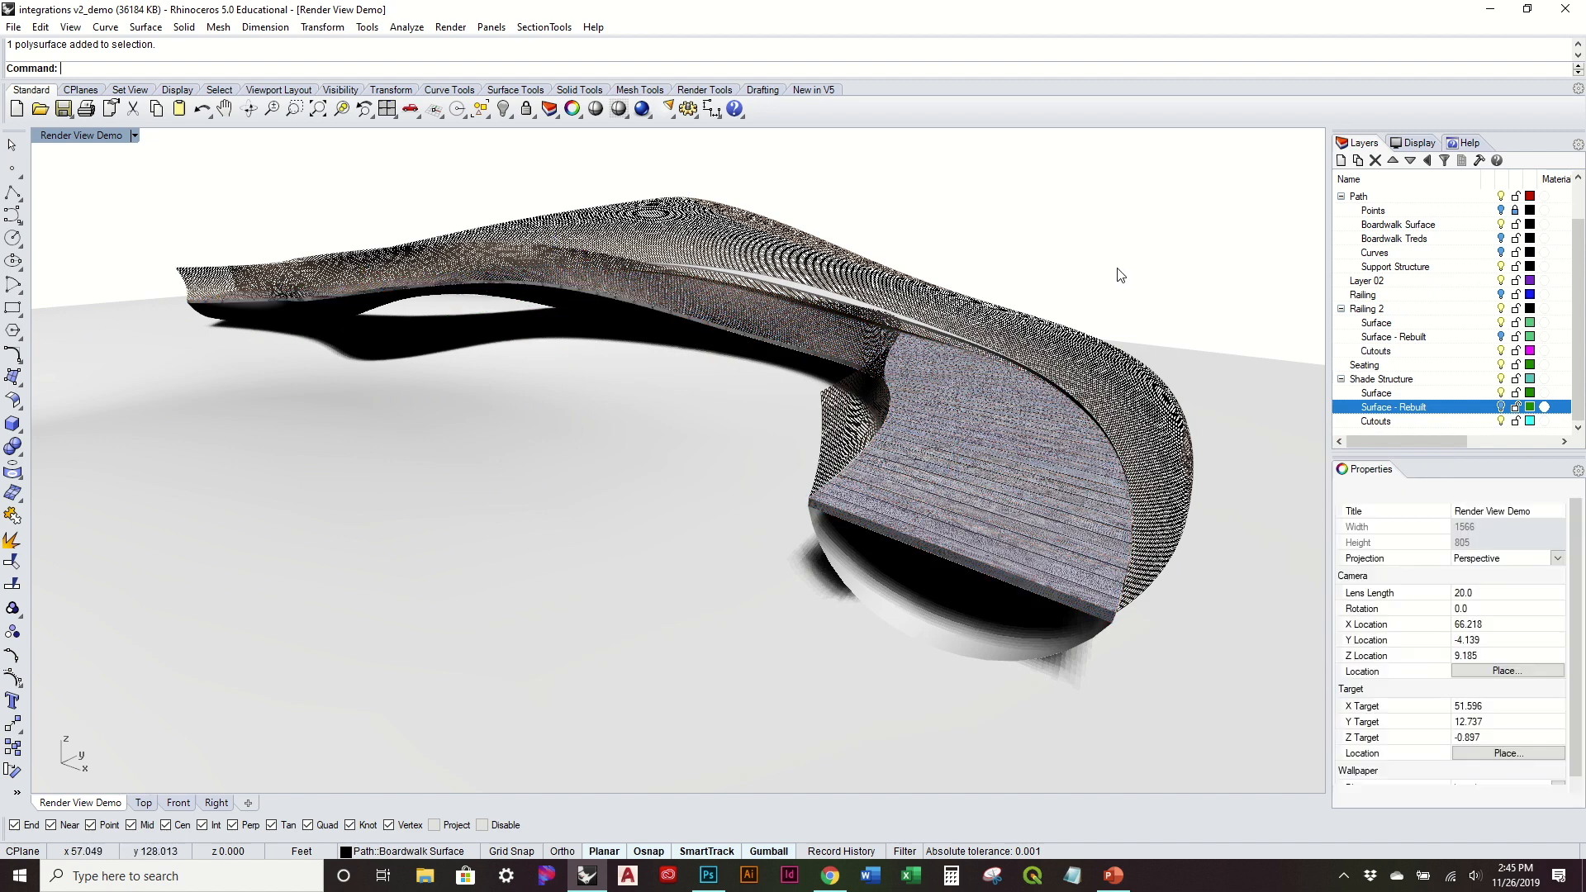
Try to match the boardwalk surface's texture mapping, picking the boardwalk itself as the source
scroll(1119, 275, "up", 3)
left_click(1044, 473)
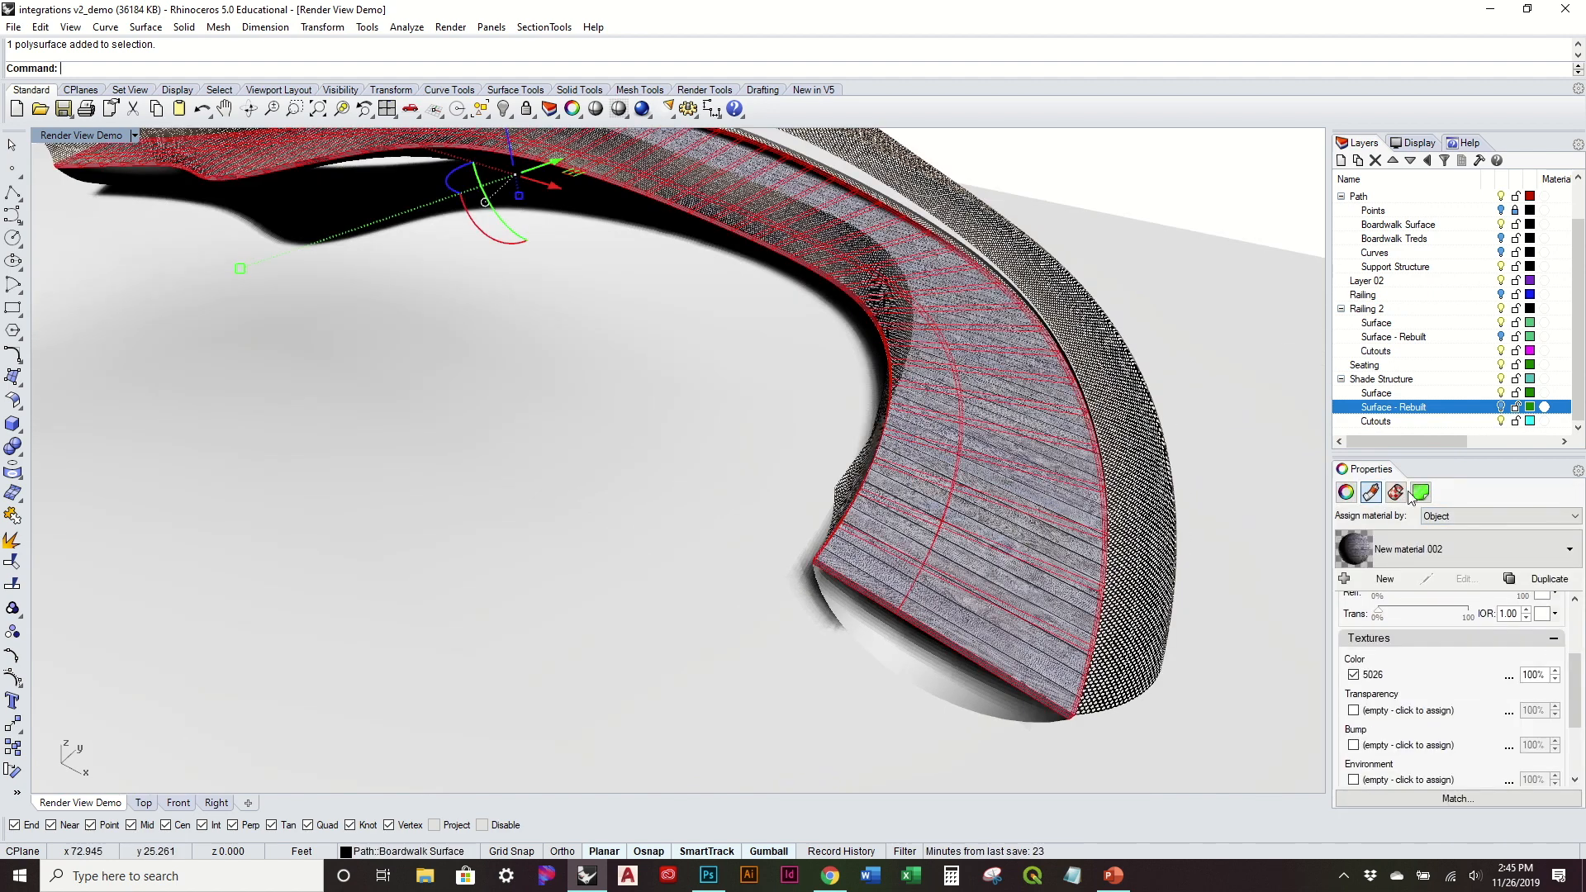
left_click(1395, 493)
left_click(1555, 519)
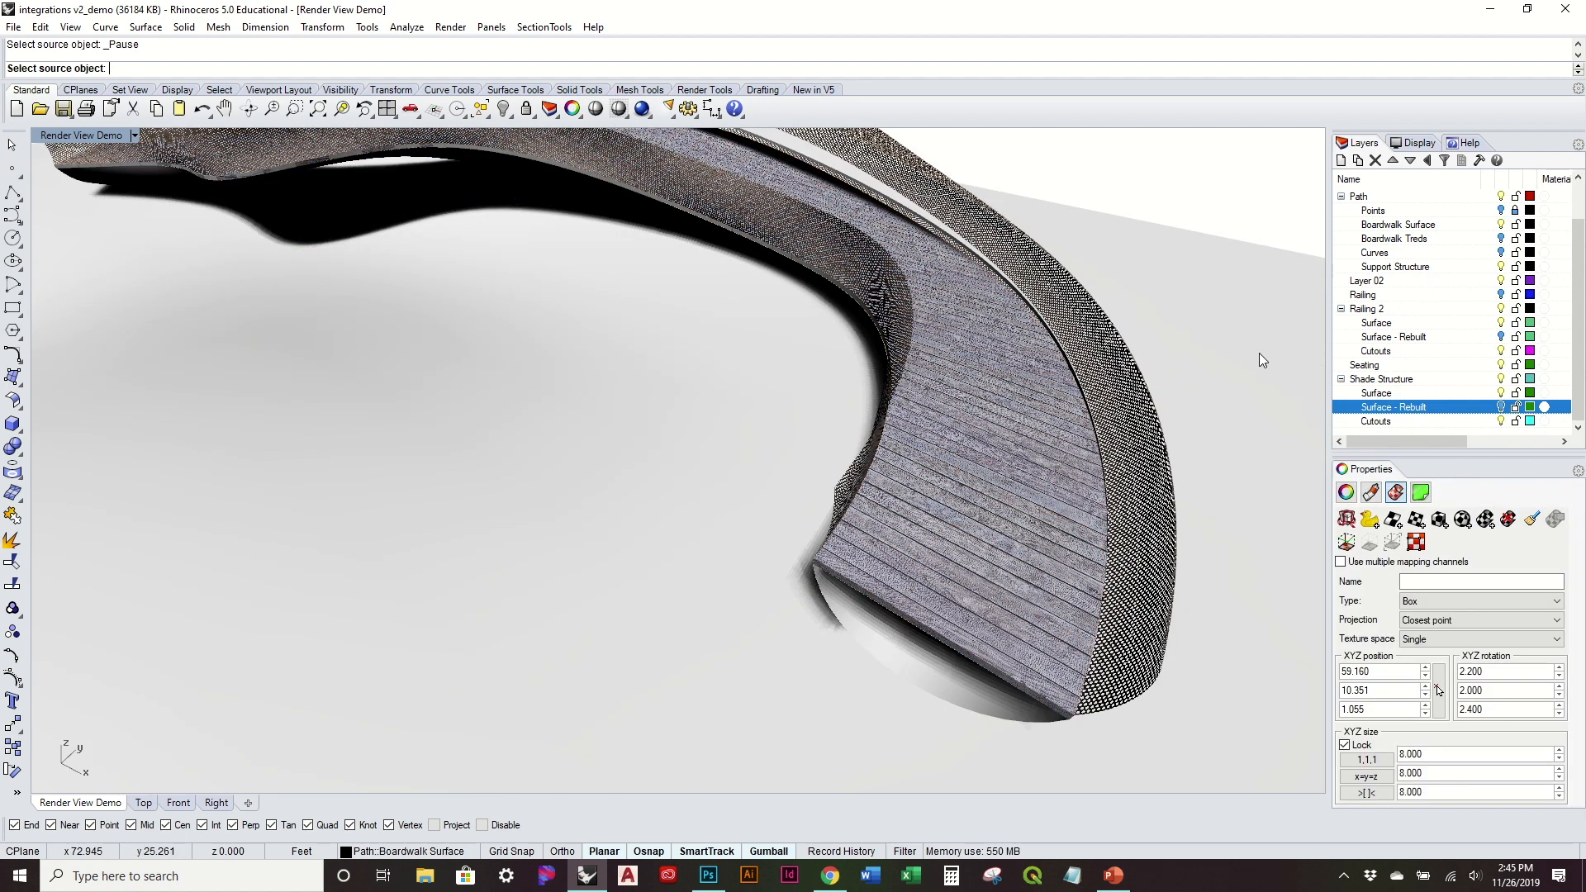
left_click(1041, 441)
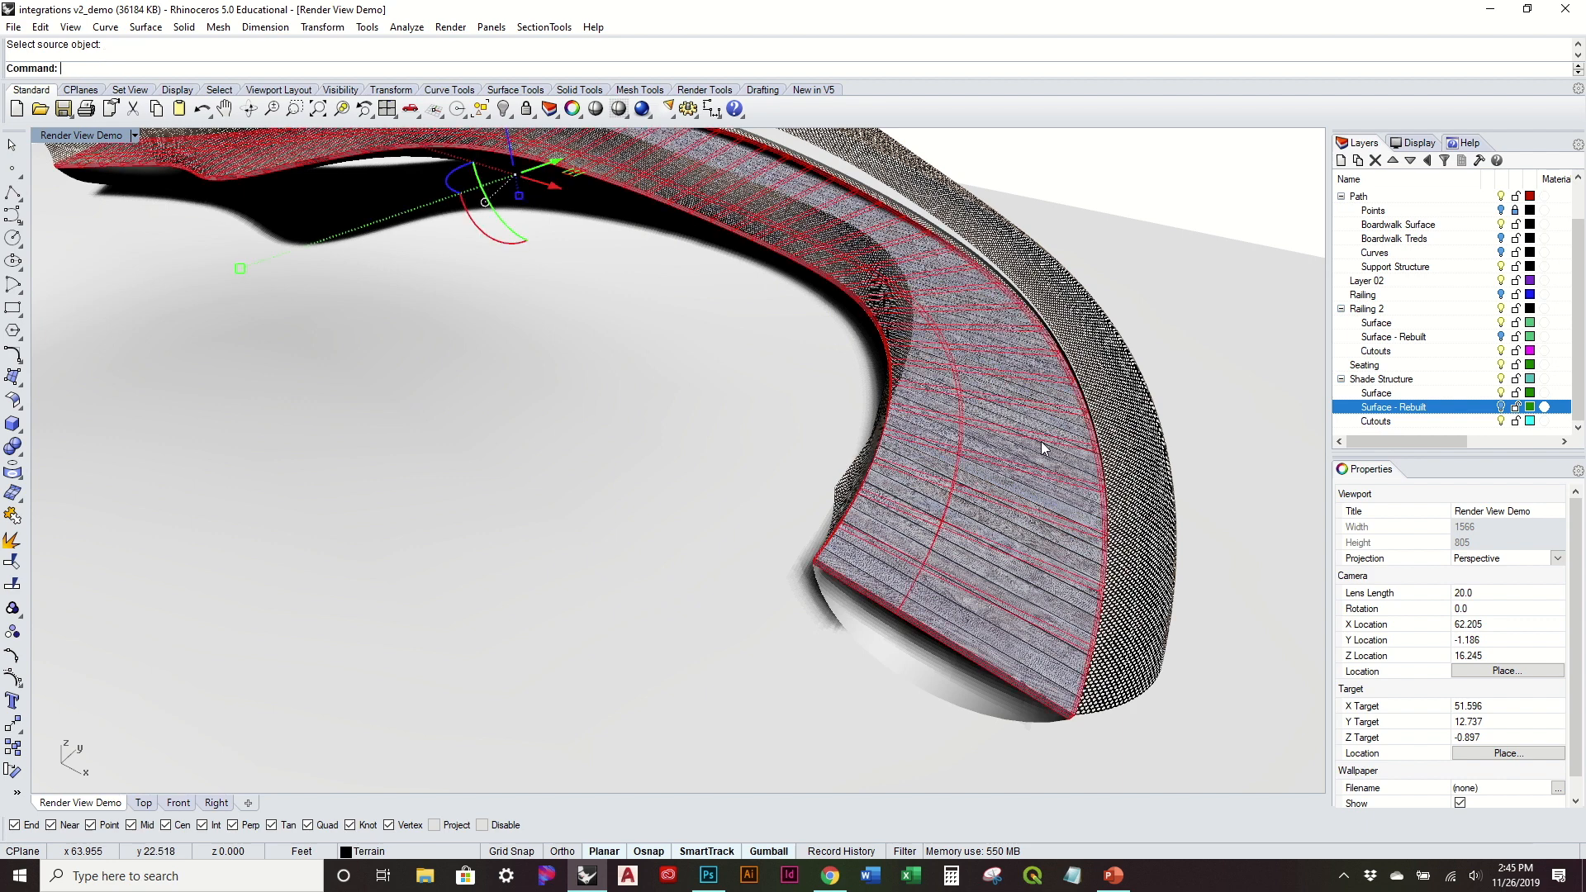
Delete the box texture mapping from the boardwalk surface and deselect it
left_click(943, 496)
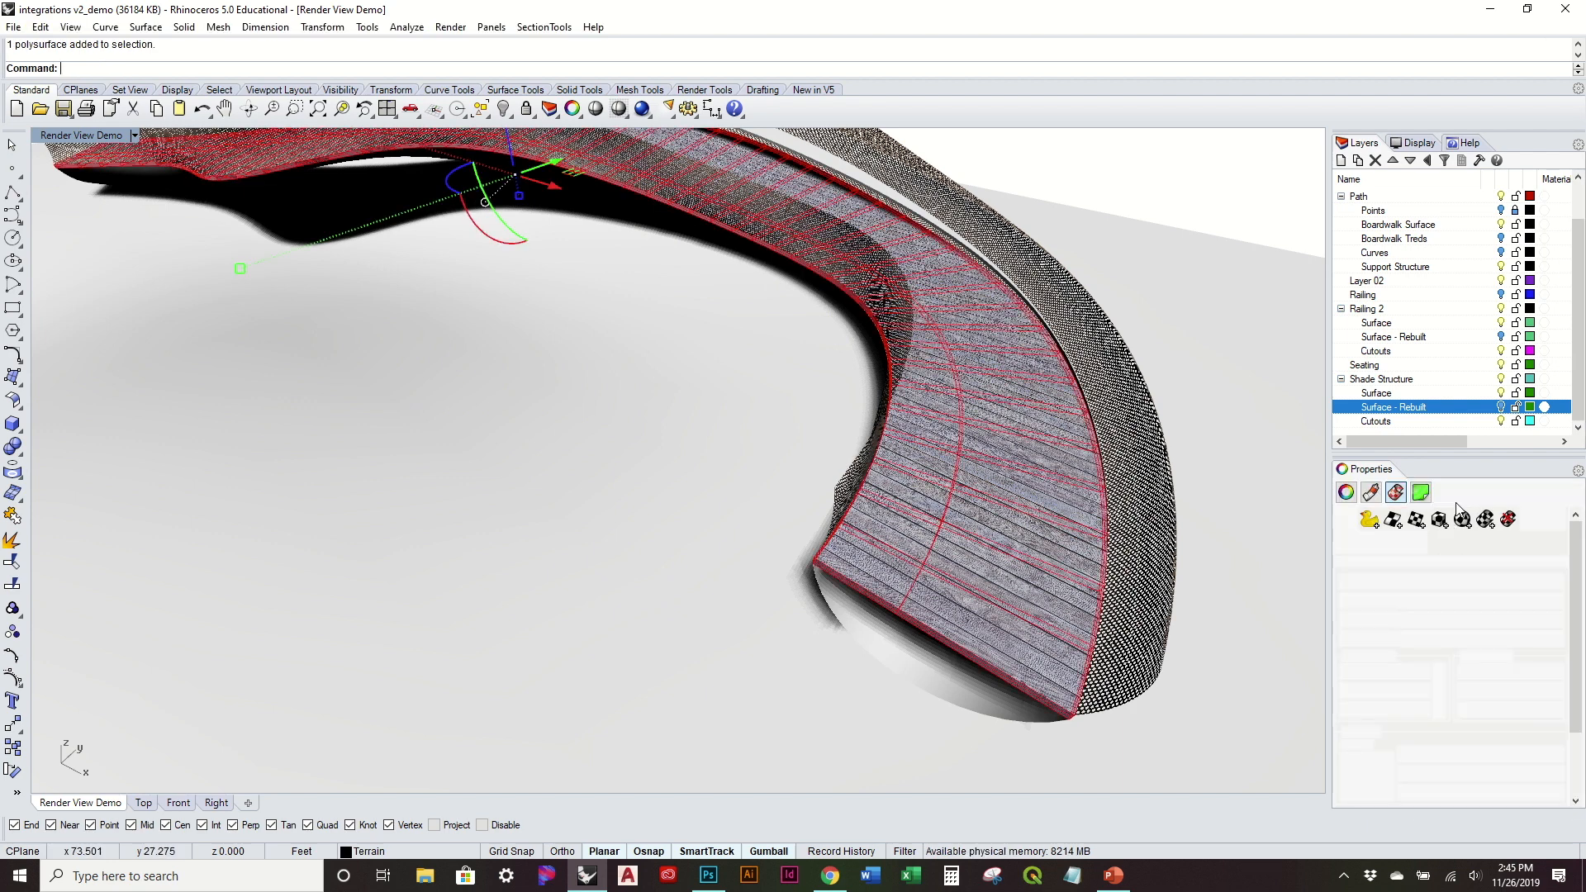
left_click(1509, 527)
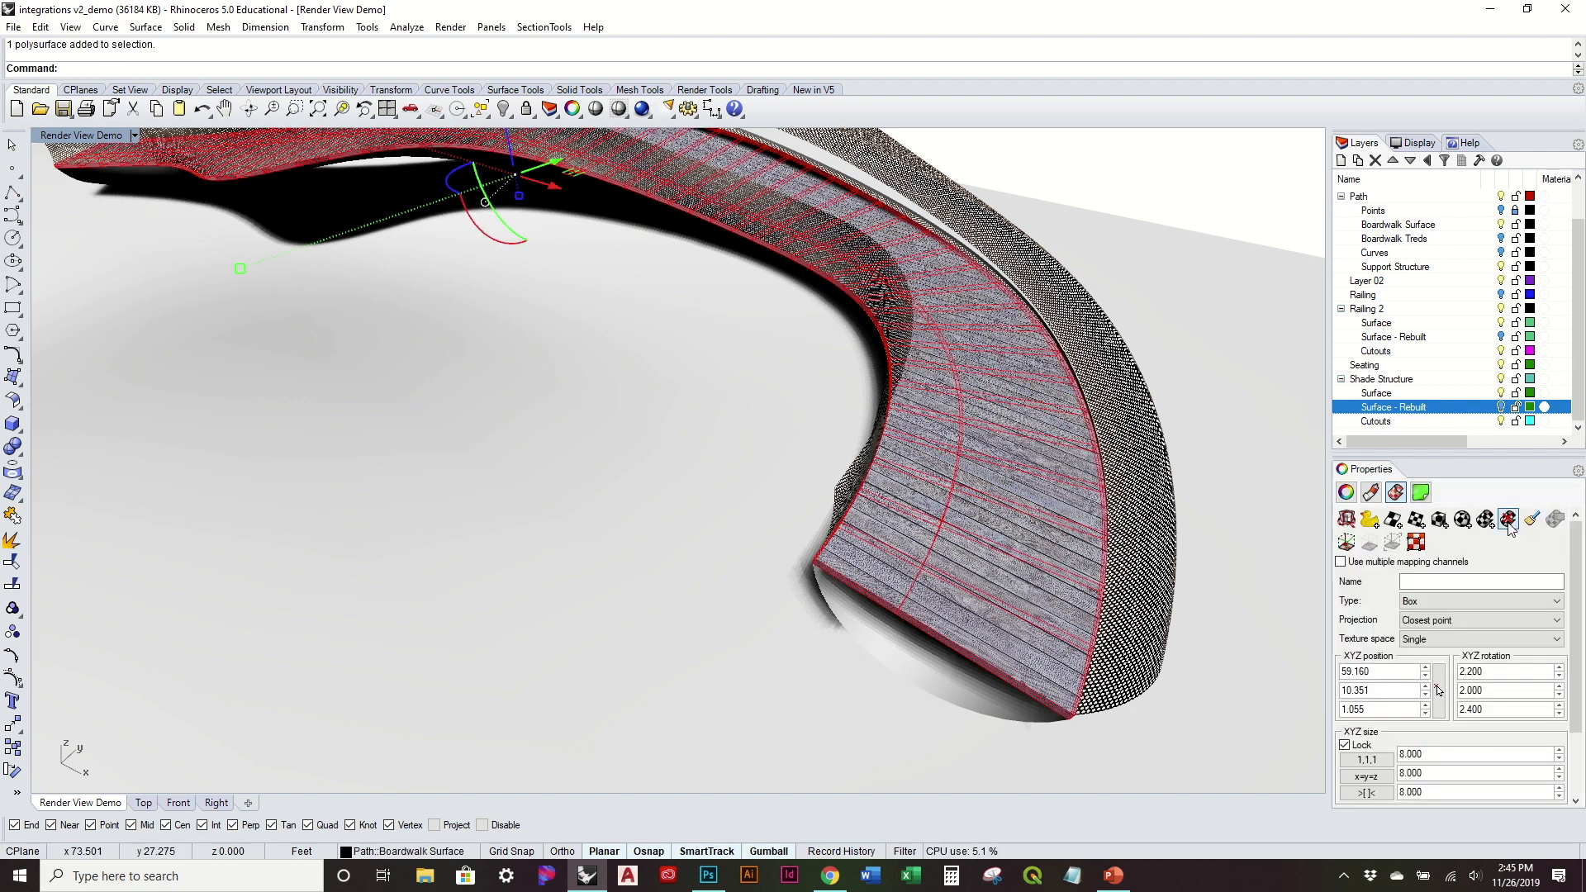
left_click(1173, 241)
Apply surface mapping to the boardwalk so the wood texture follows its surface
right_click_drag(1033, 247, 742, 383)
scroll(742, 384, "up", 5)
right_click_drag(960, 440, 871, 347)
scroll(896, 524, "up", 3)
right_click_drag(895, 524, 950, 488)
scroll(559, 168, "down", 2)
left_click(1196, 511)
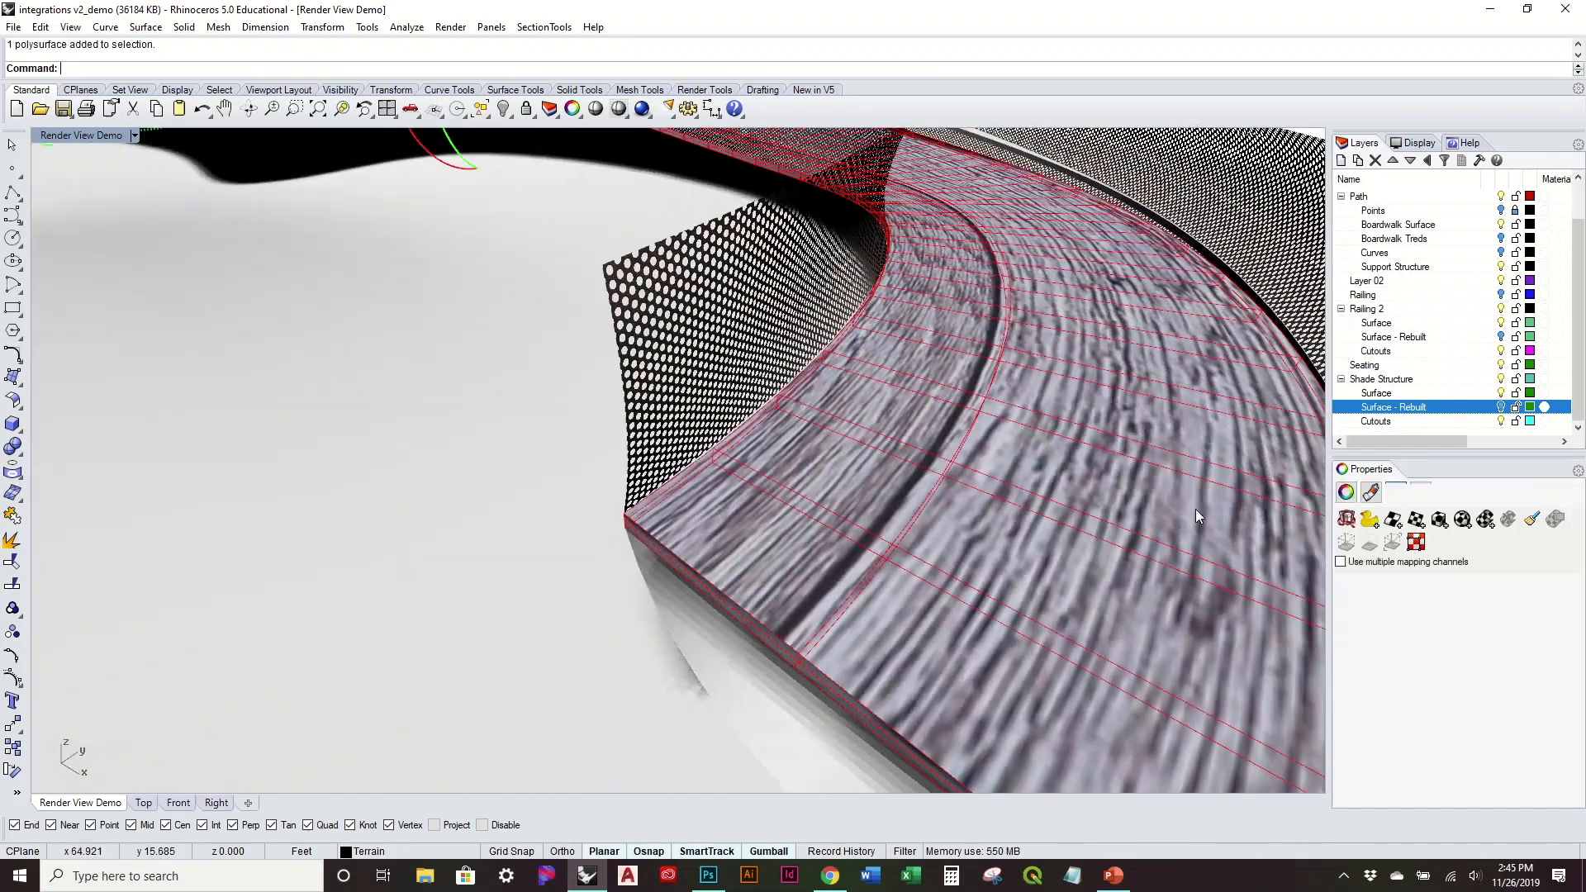
left_click(1391, 521)
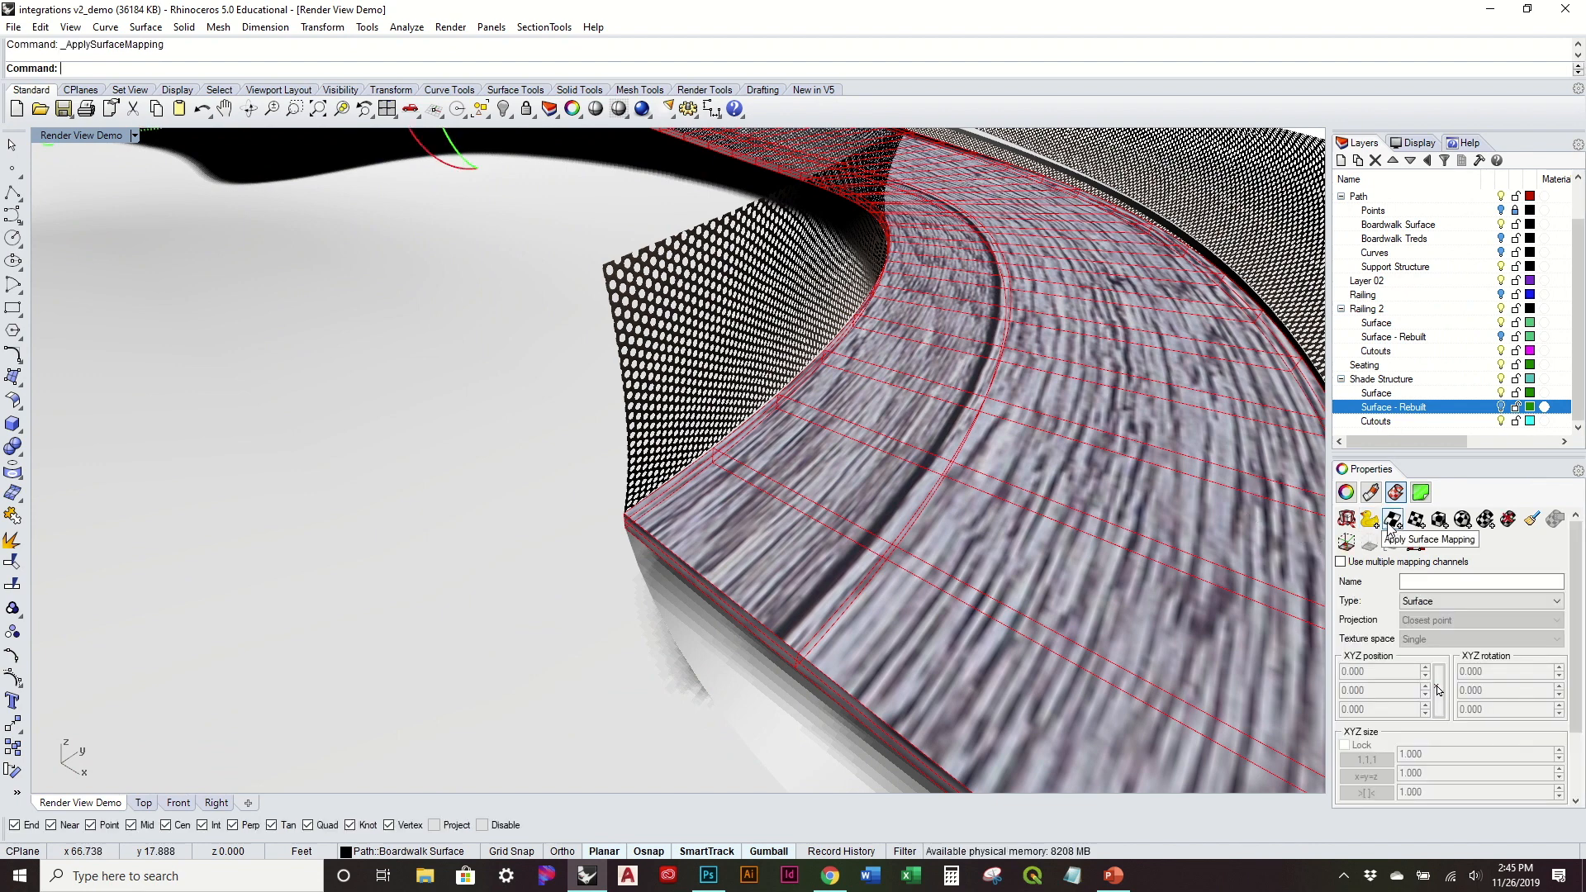
Change the boardwalk's texture mapping type from Surface to Planar (UV)
left_click(1428, 603)
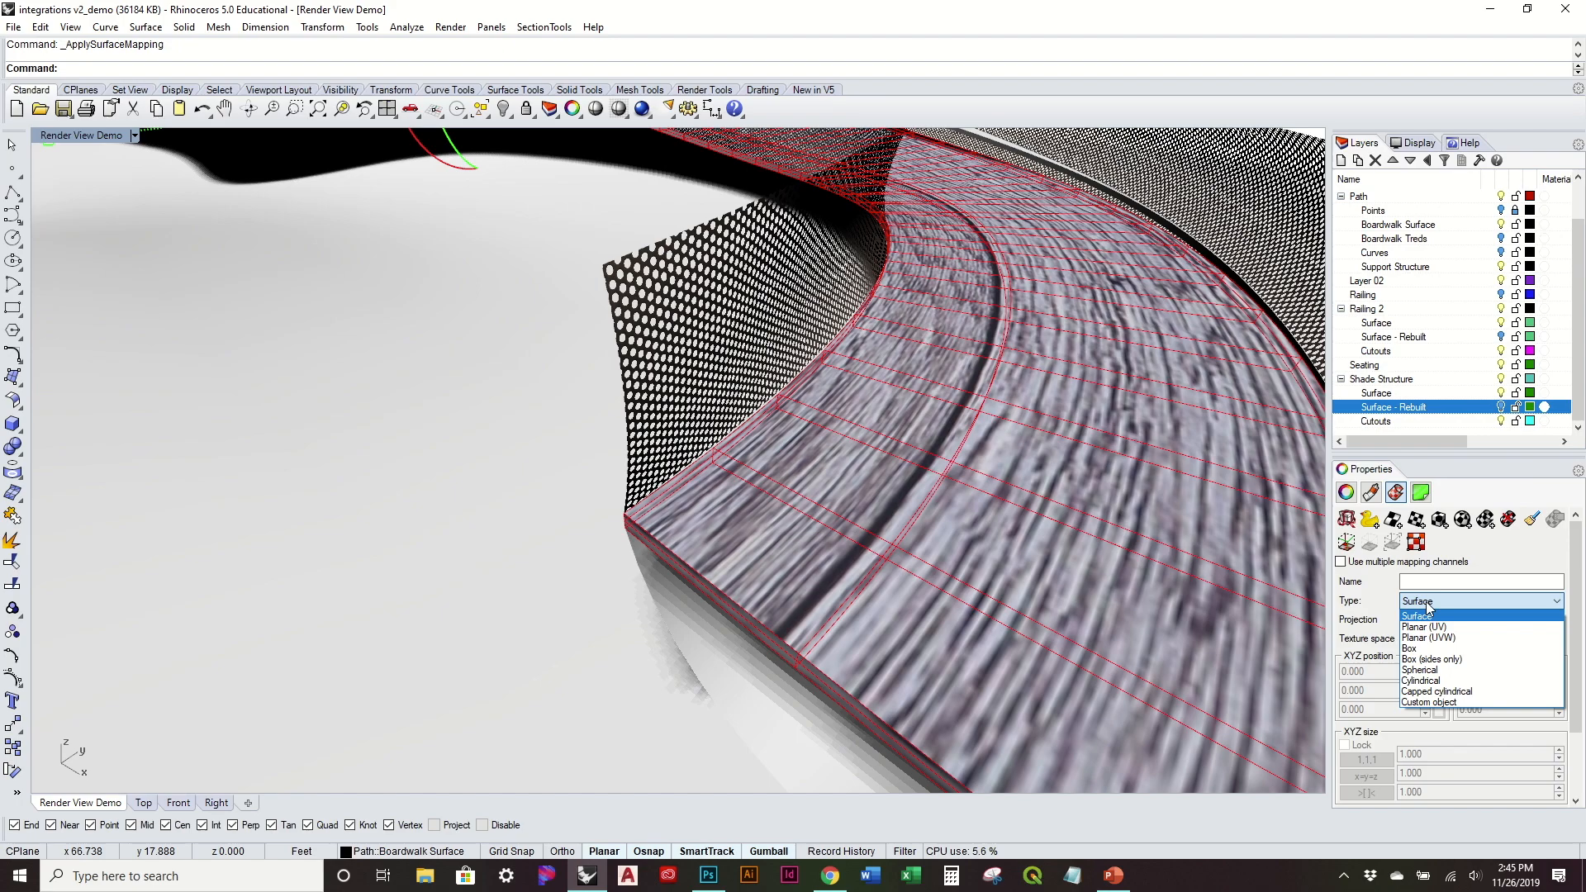
left_click(1425, 627)
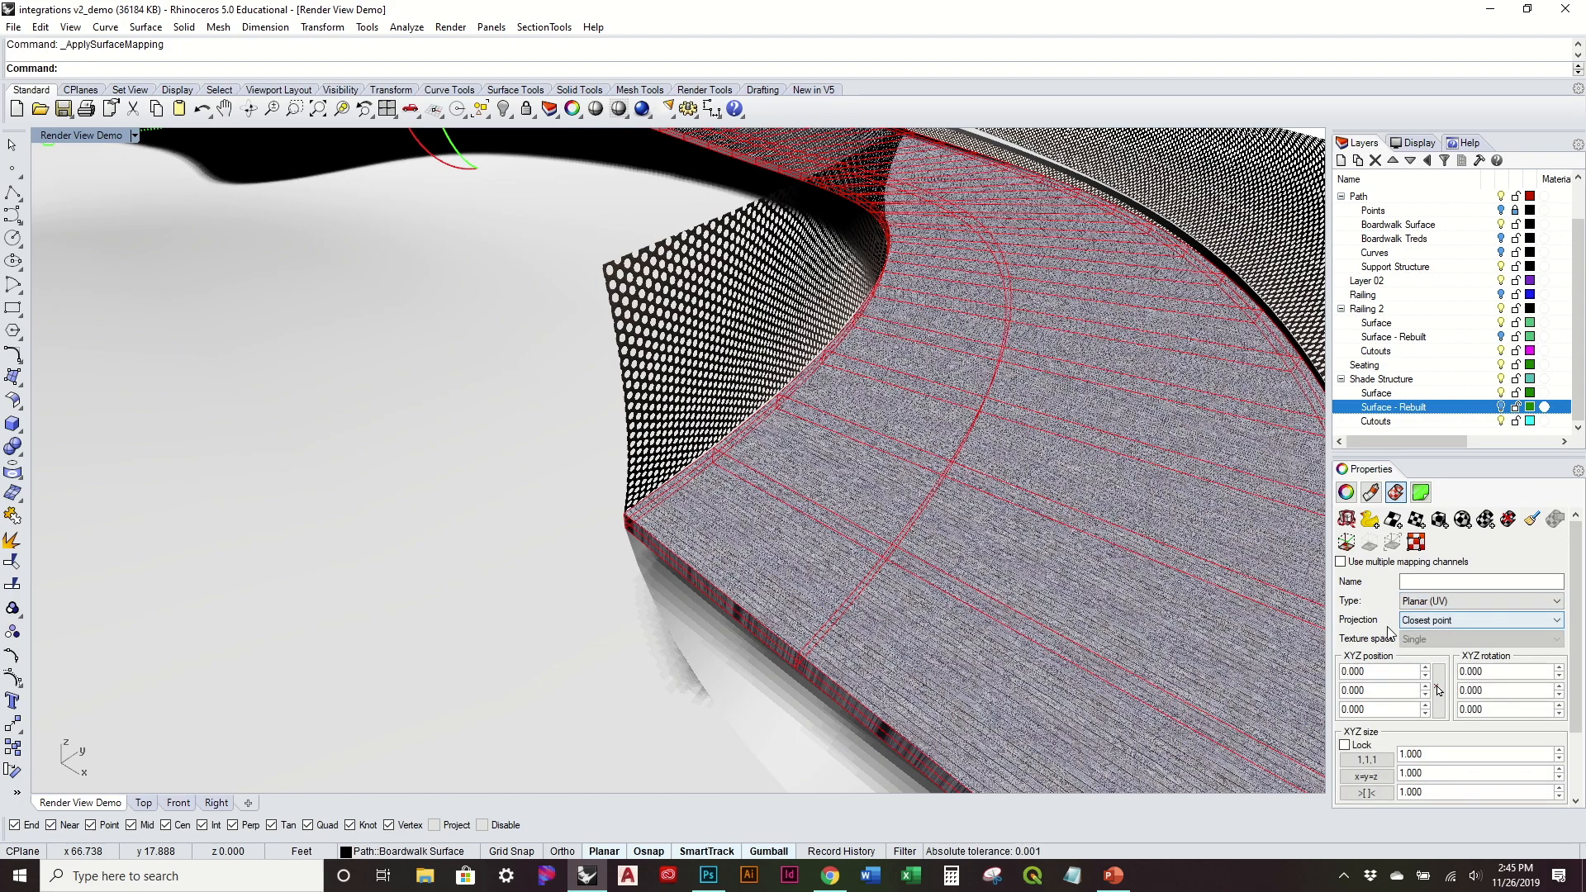
right_click_drag(857, 477, 875, 633)
scroll(784, 537, "up", 5)
scroll(784, 538, "down", 5)
scroll(1038, 593, "up", 8)
scroll(1037, 593, "down", 8)
right_click_drag(1062, 637, 800, 380, "shift")
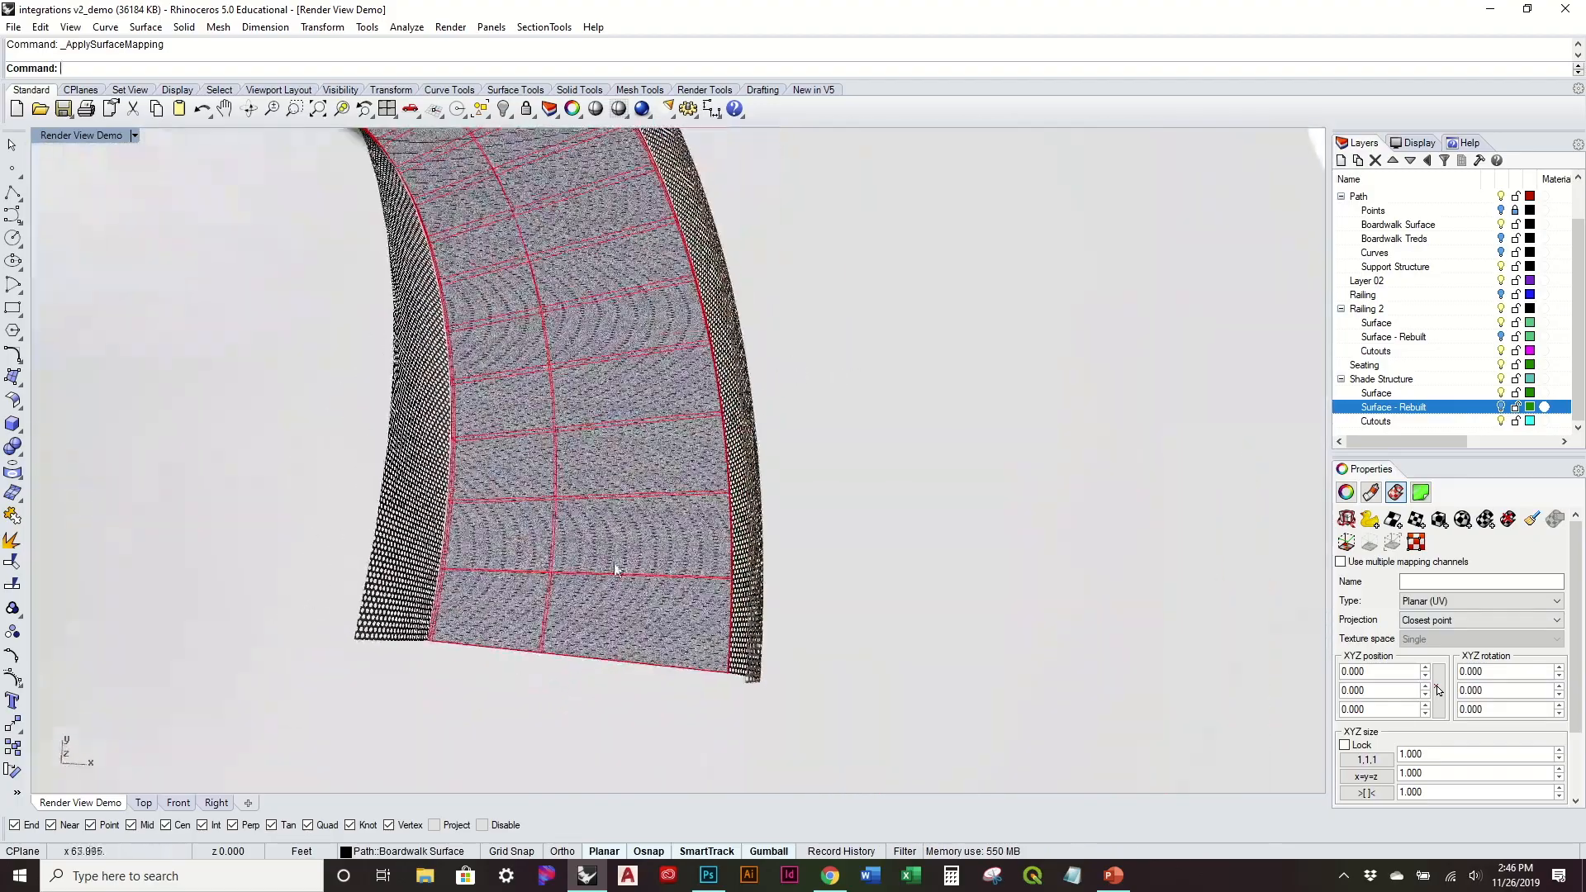
scroll(608, 572, "up", 10)
scroll(608, 572, "down", 10)
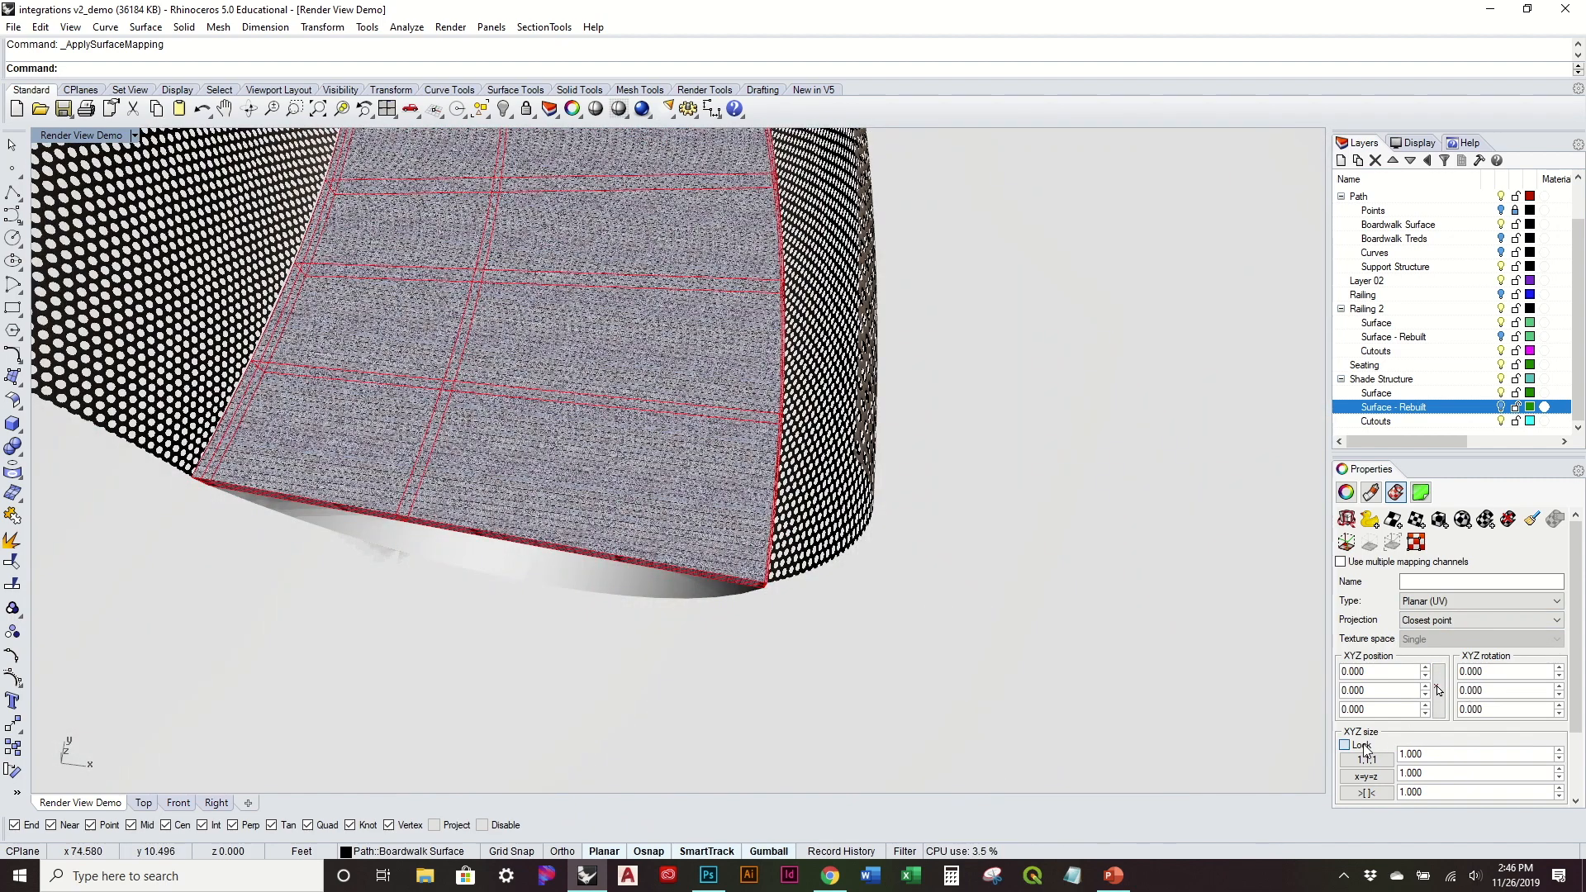
Lock the boardwalk mapping's XYZ size proportions and set the size to 7.500 on all axes
scroll(245, 542, "up", 5)
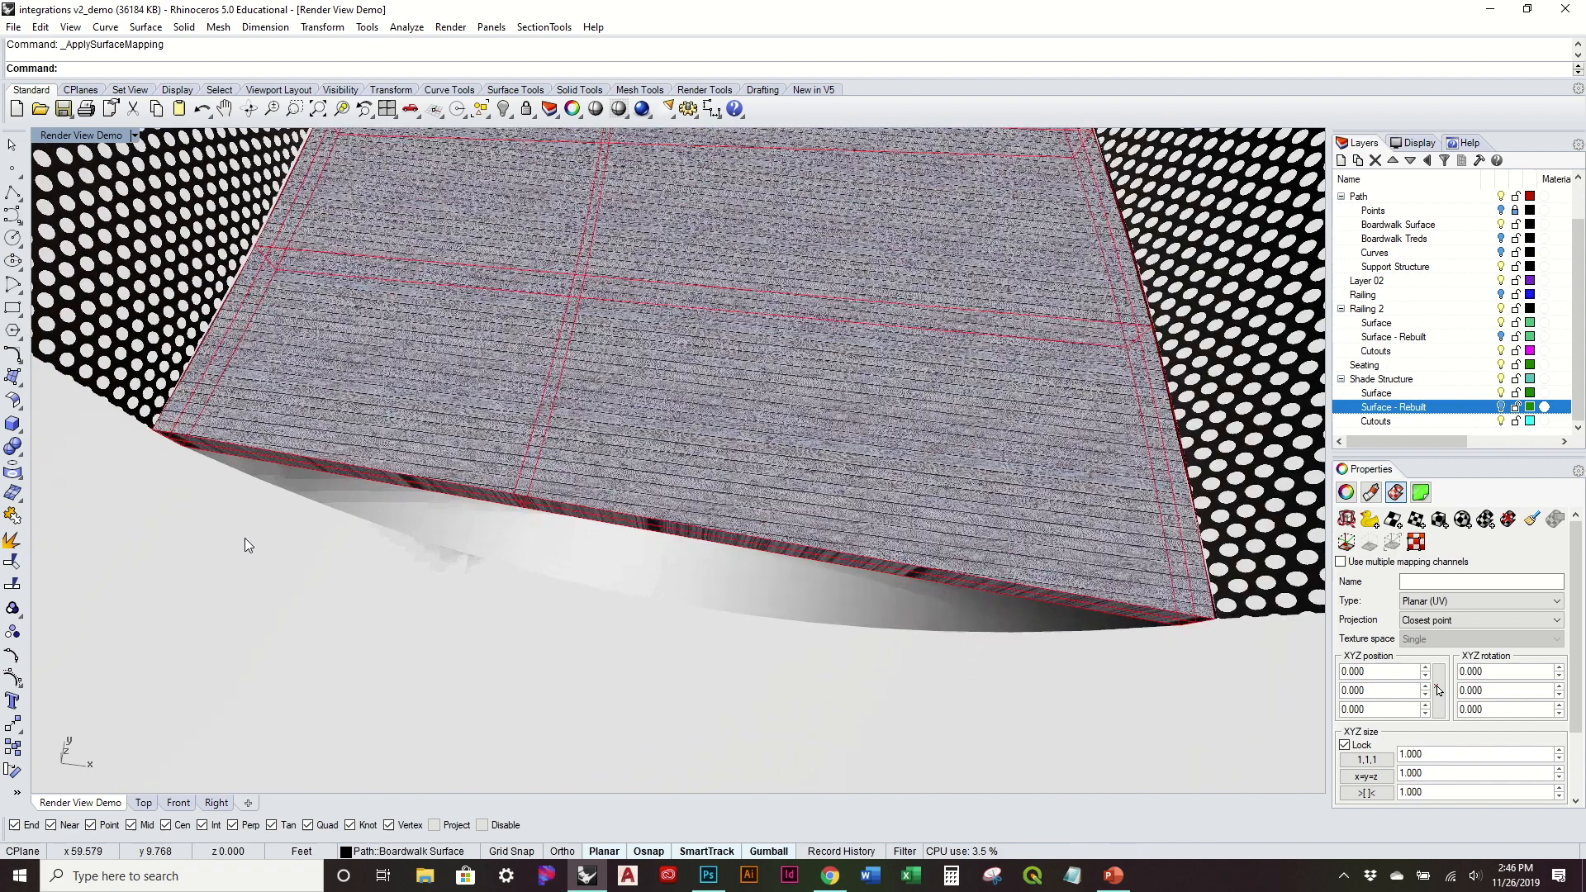
left_click(1559, 752)
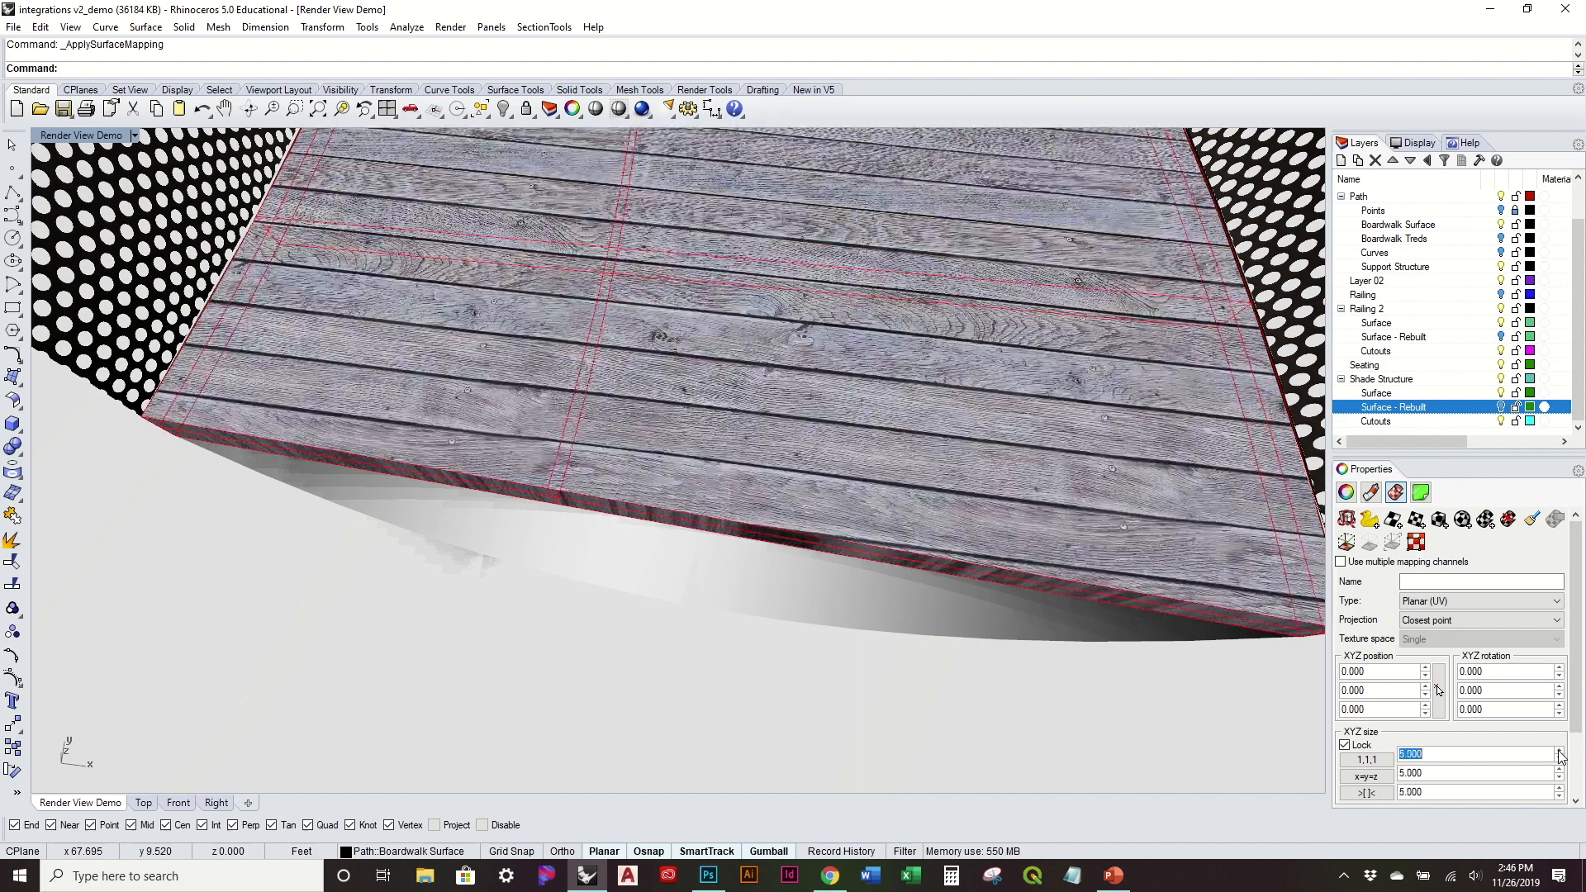
left_click(1559, 752)
left_click(1559, 752)
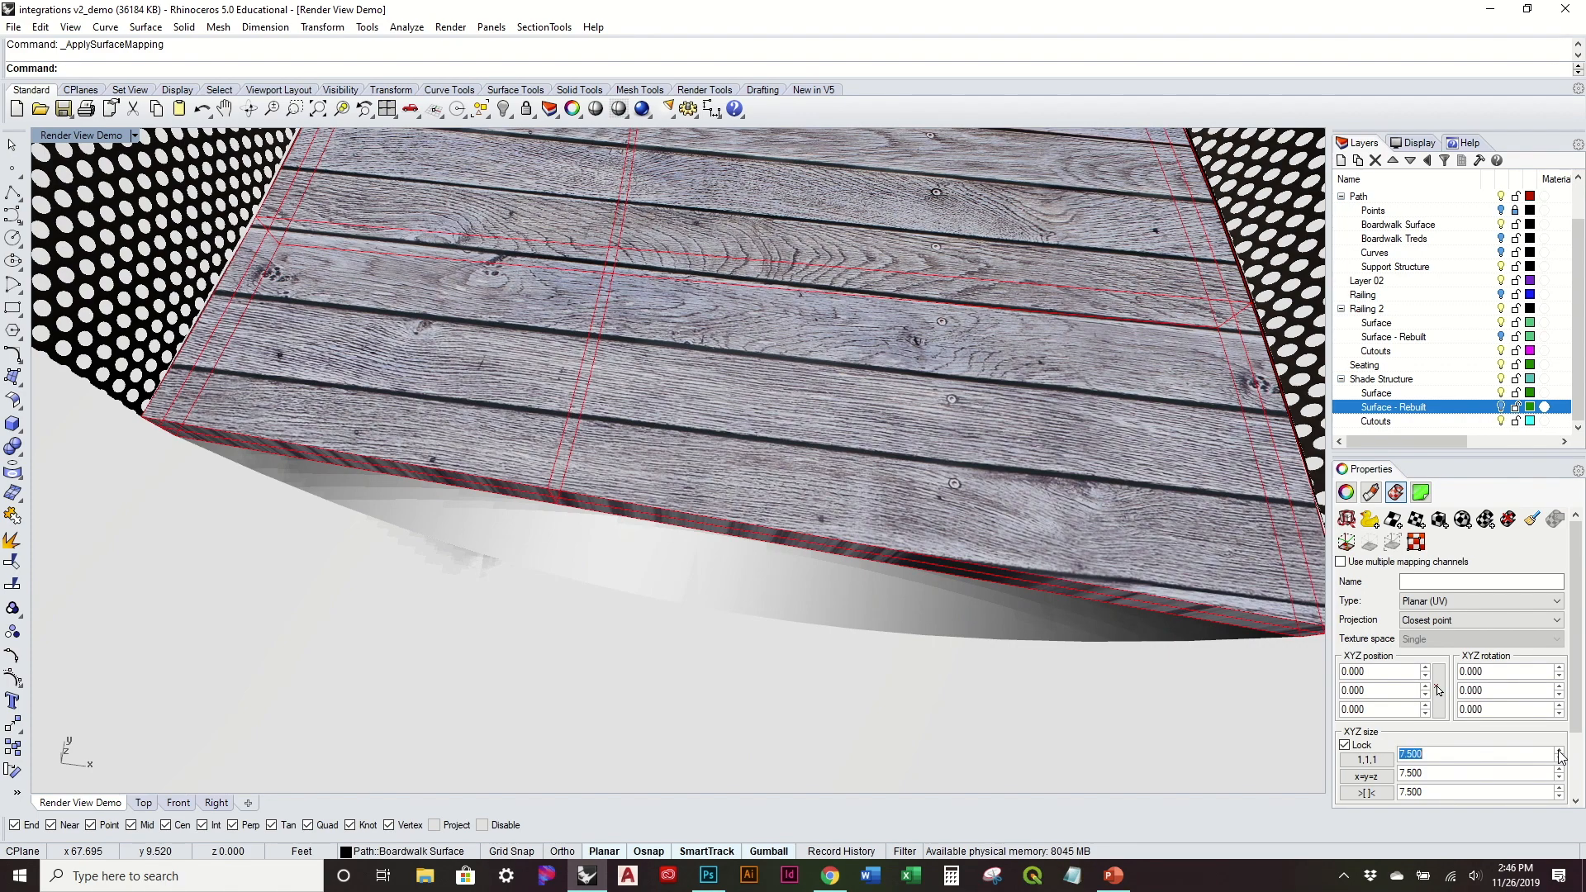
right_click_drag(1163, 559, 1001, 510)
right_click_drag(608, 463, 649, 721)
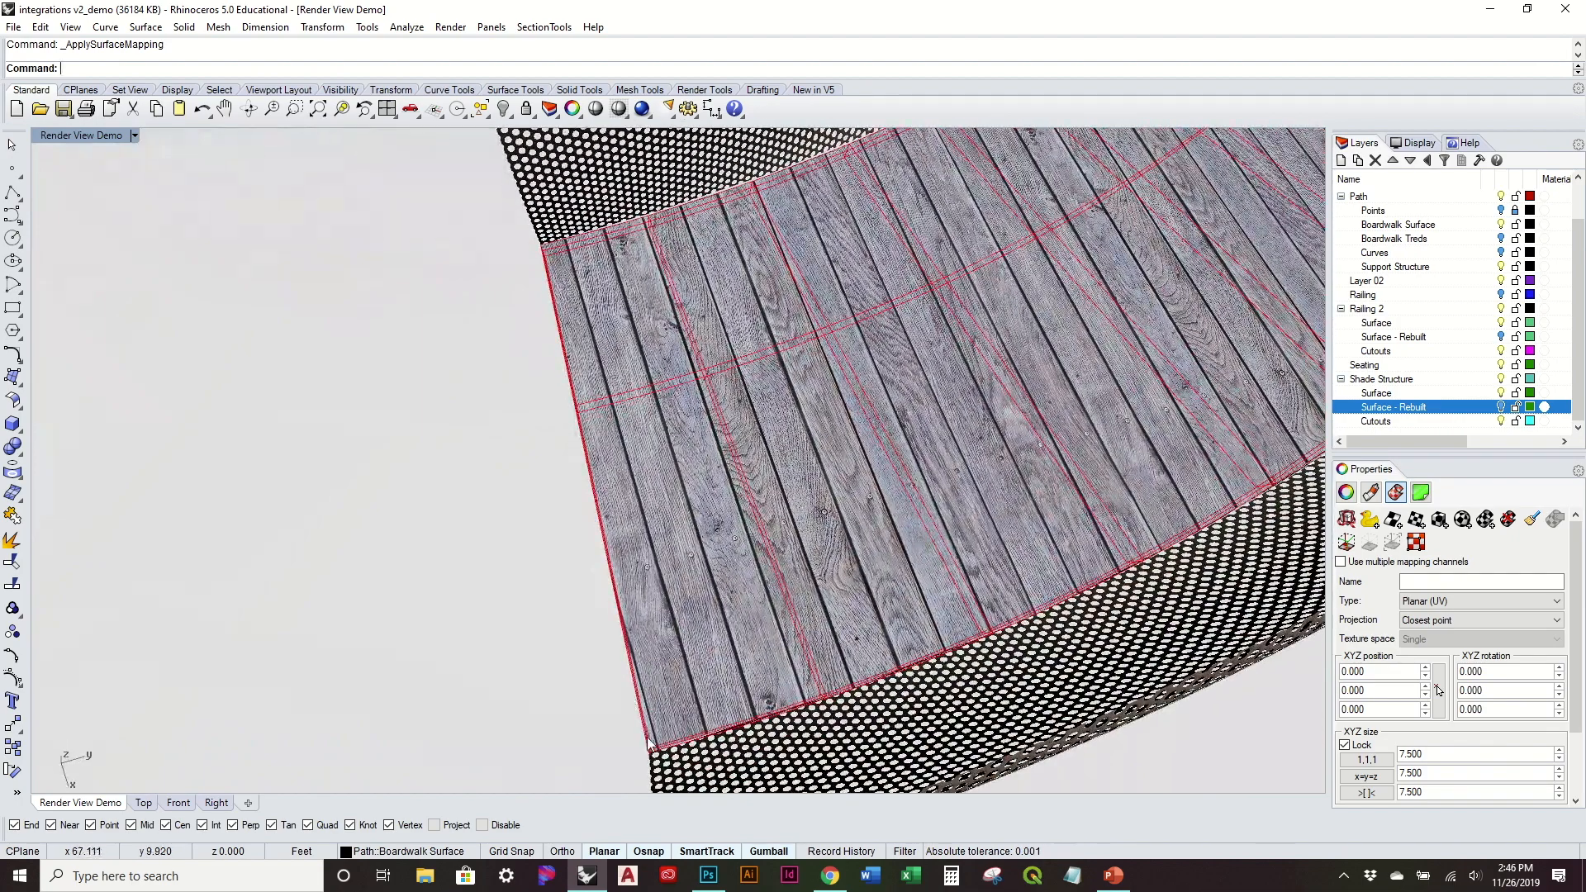
scroll(648, 738, "up", 8)
scroll(682, 652, "down", 5)
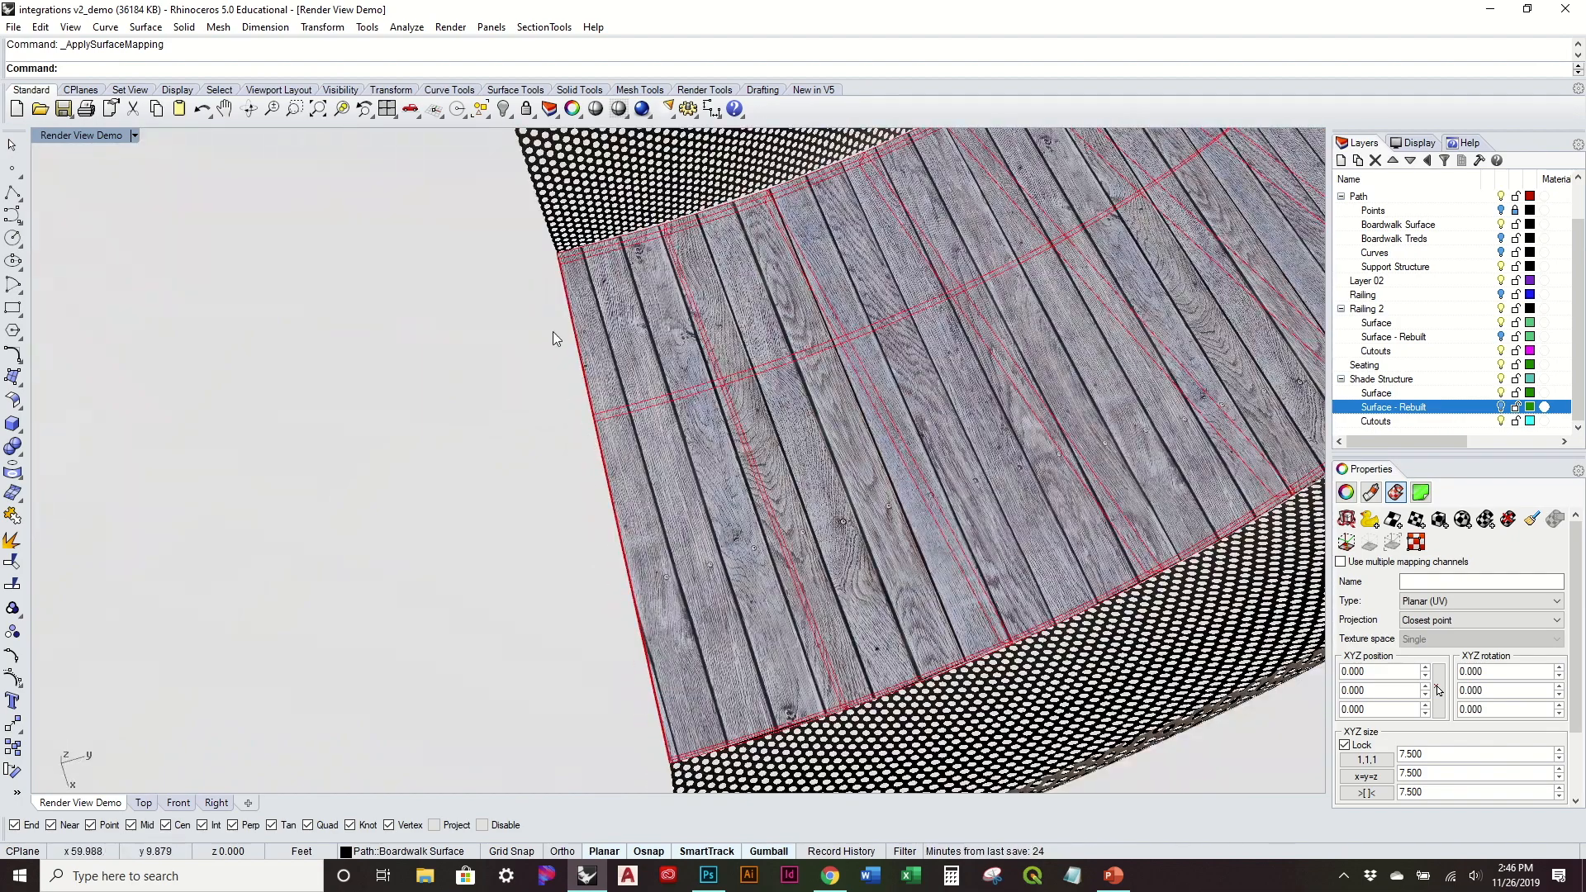
right_click_drag(565, 360, 291, 428)
scroll(345, 454, "up", 7)
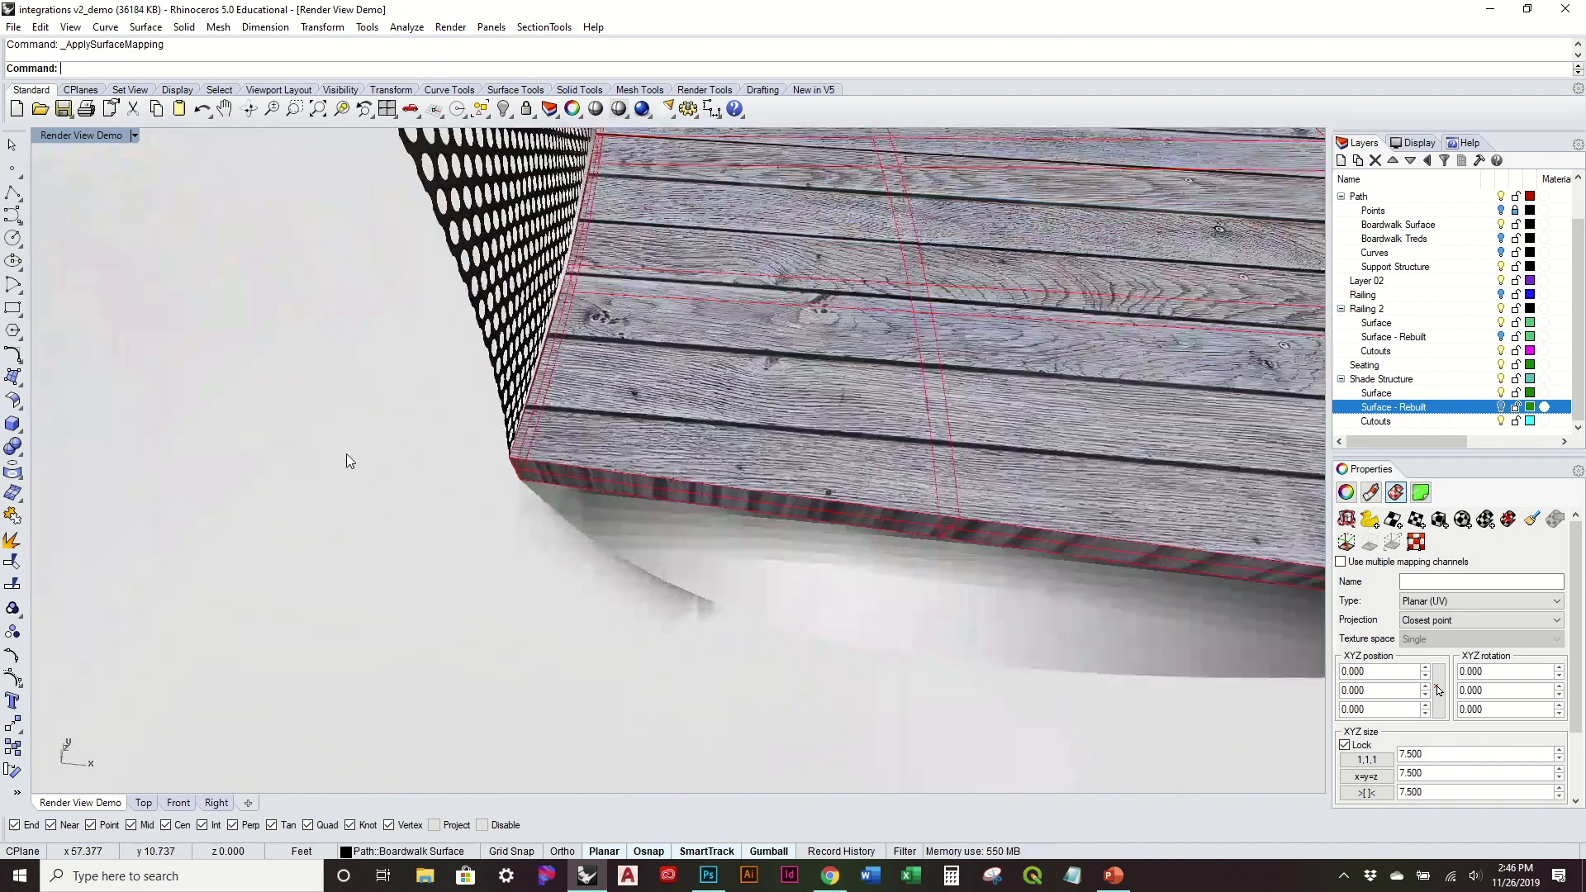
right_click_drag(1030, 433, 864, 460)
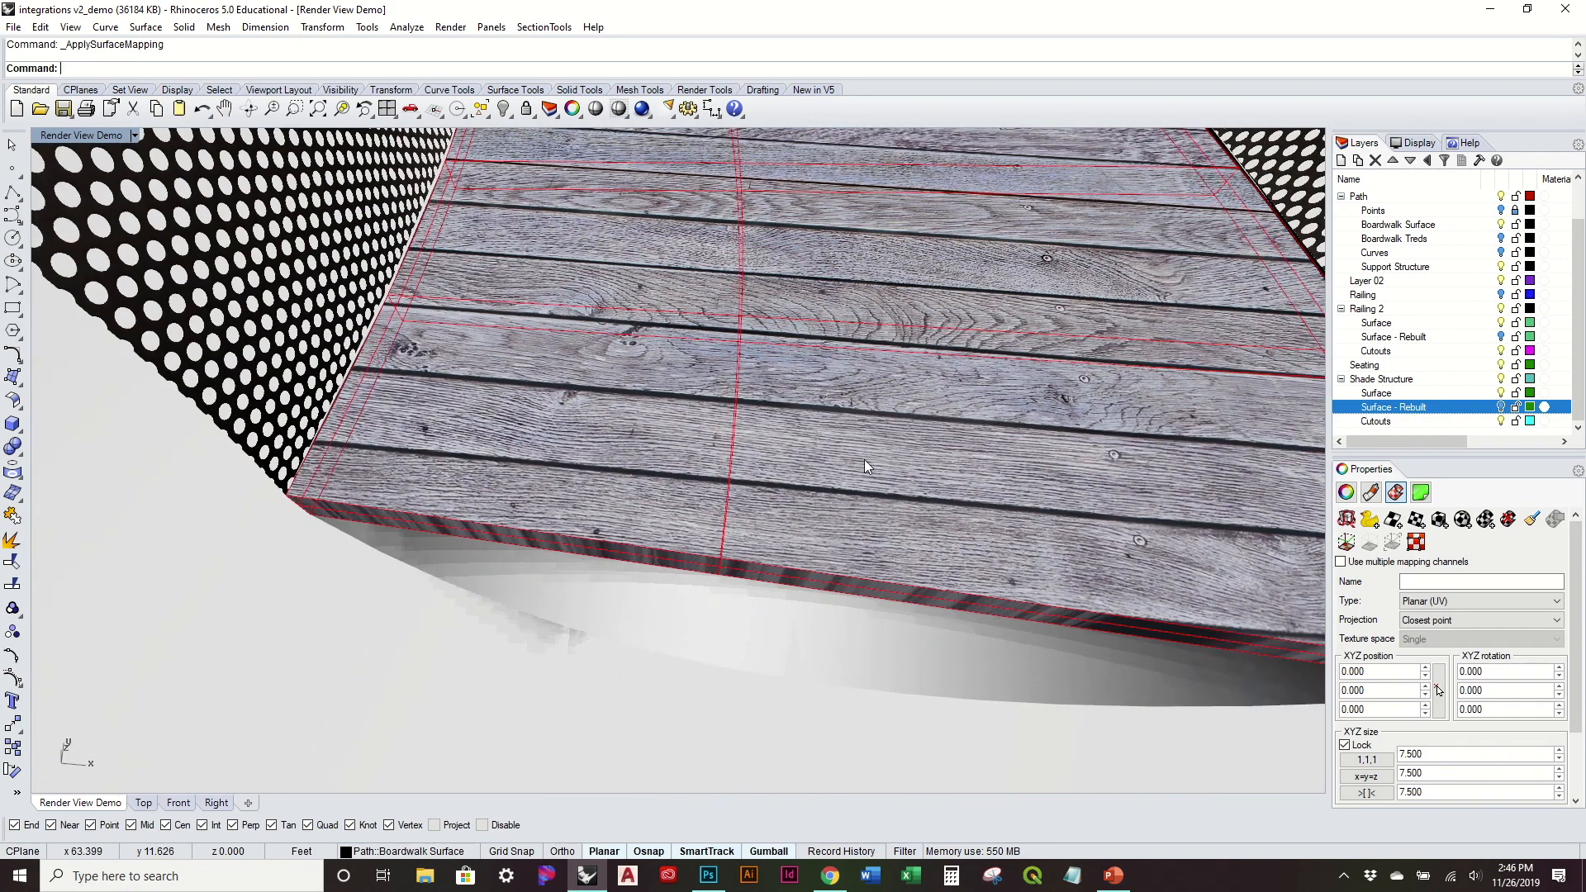
Change the boardwalk's mapping type to Box so the wood texture also covers its edge faces
left_click(1469, 609)
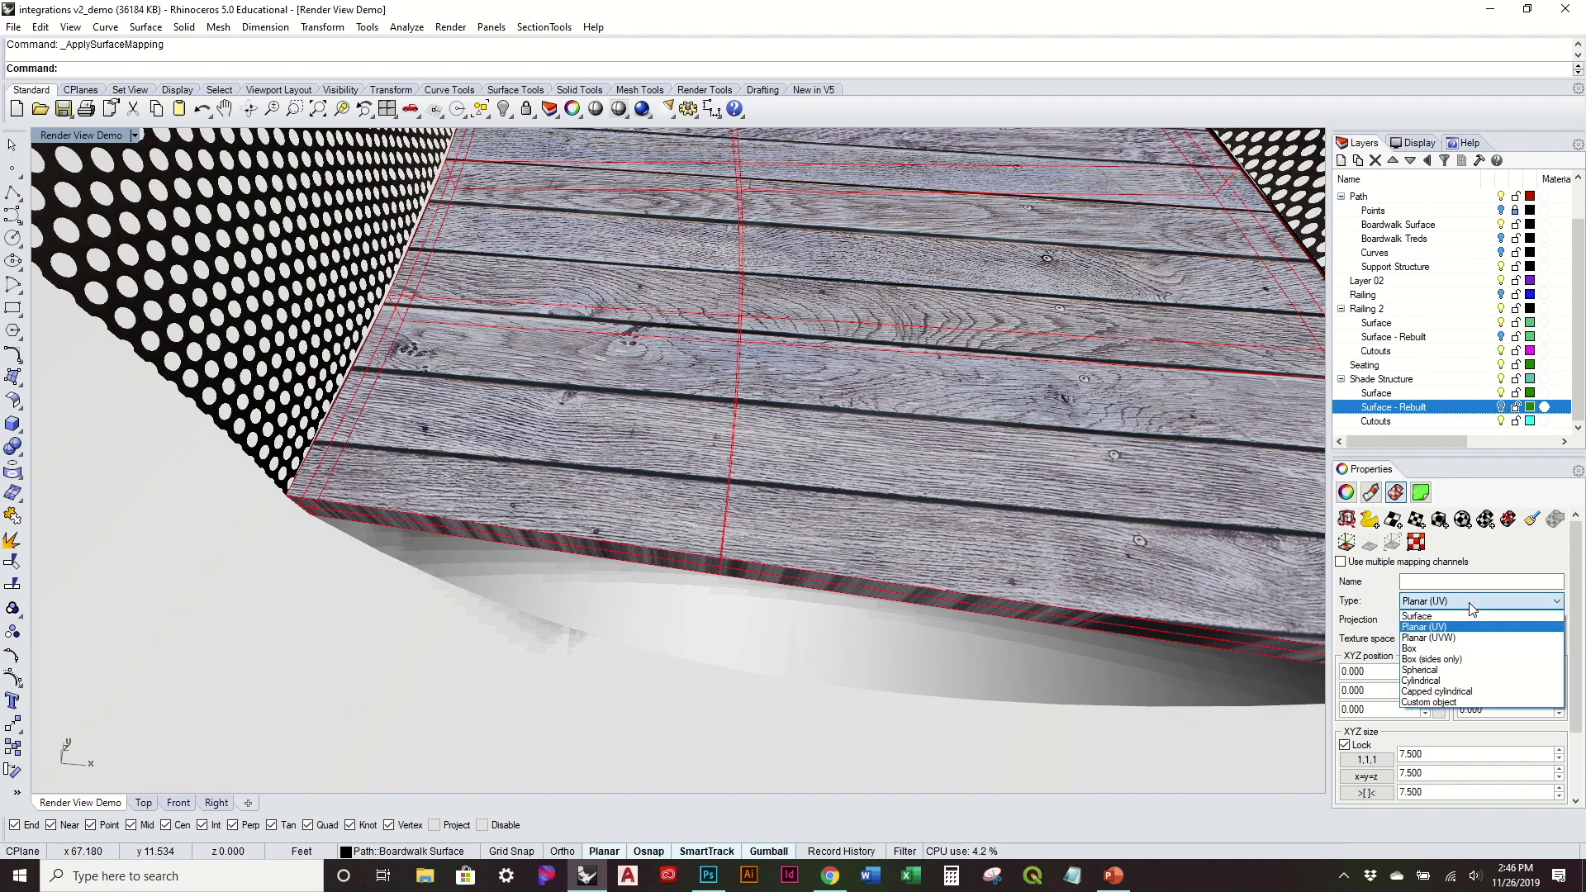
left_click(1472, 650)
right_click_drag(1064, 564, 992, 485)
right_click_drag(547, 427, 721, 460)
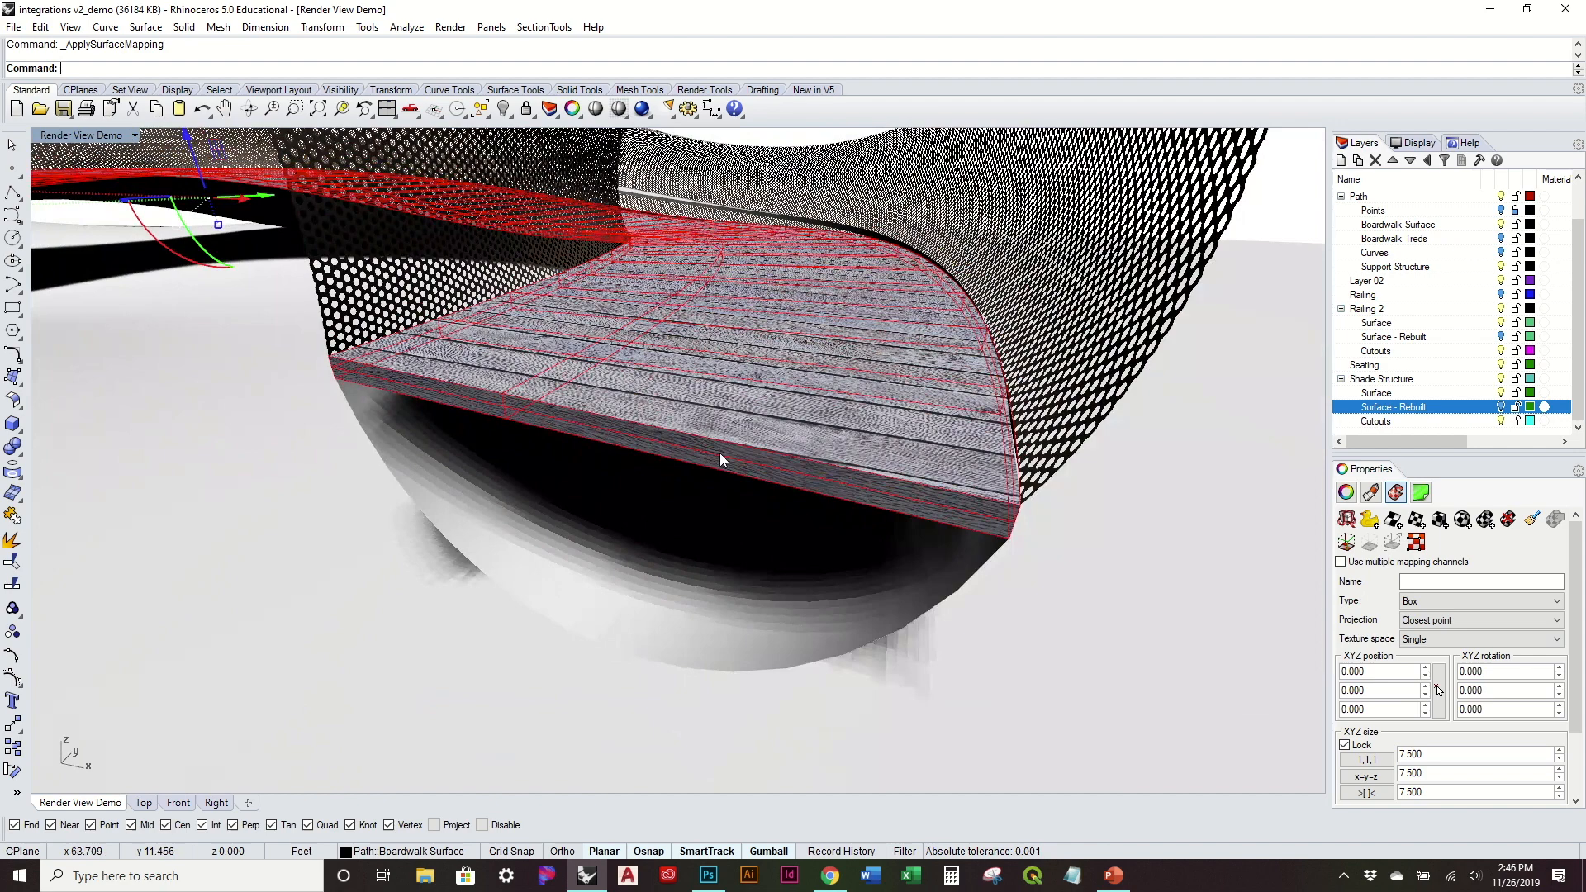
Switch the boardwalk's mapping to Planar (UV) to compare its front edge, and return it to Box
left_click(1453, 611)
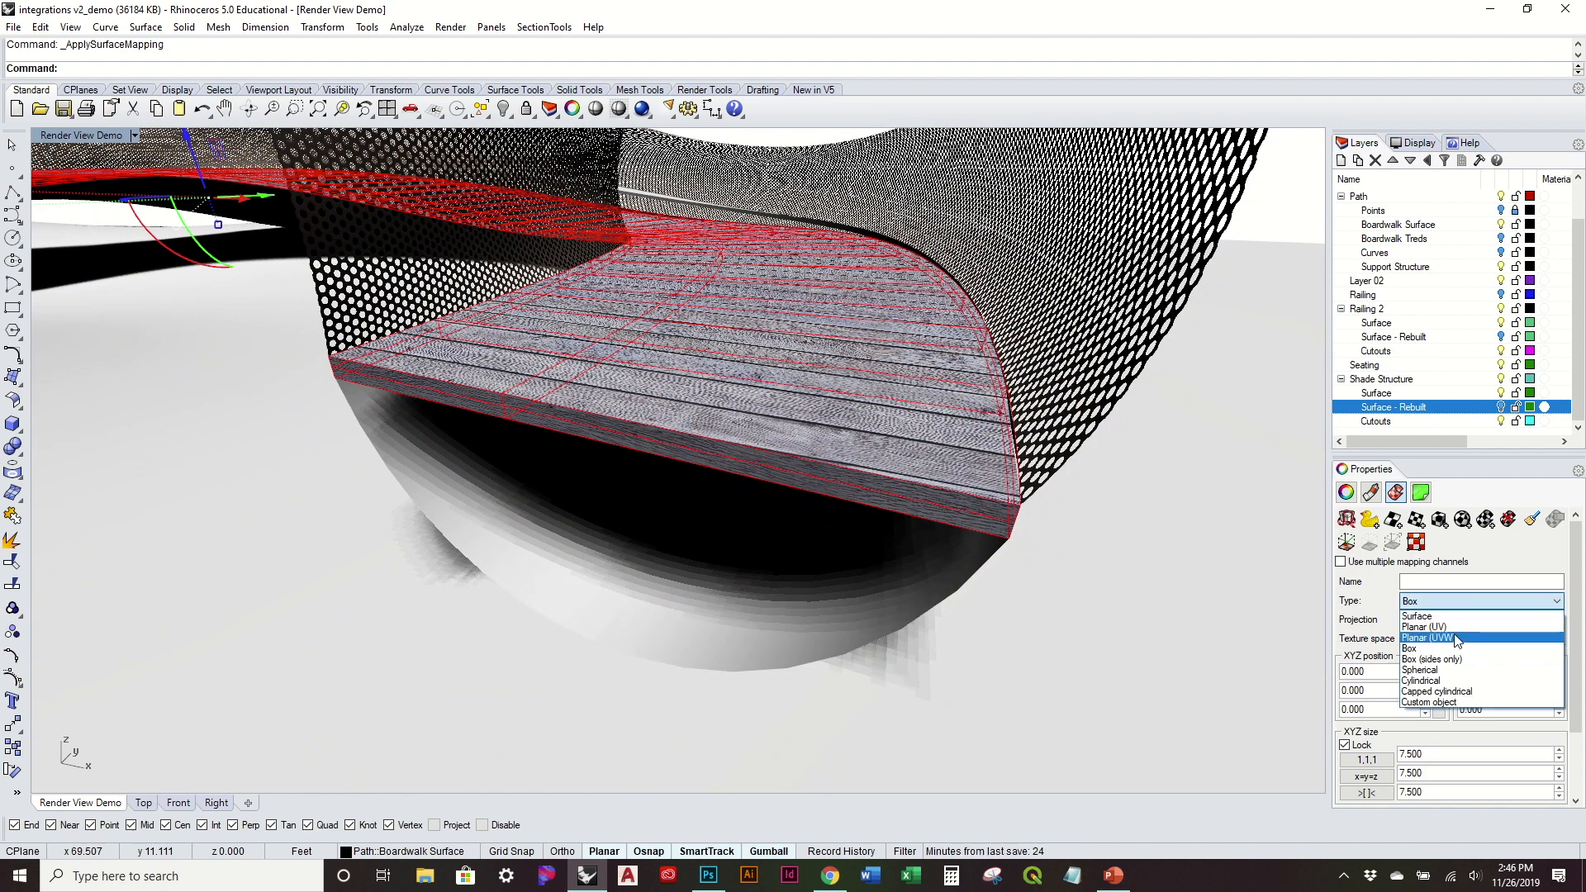
left_click(1438, 627)
scroll(691, 438, "up", 5)
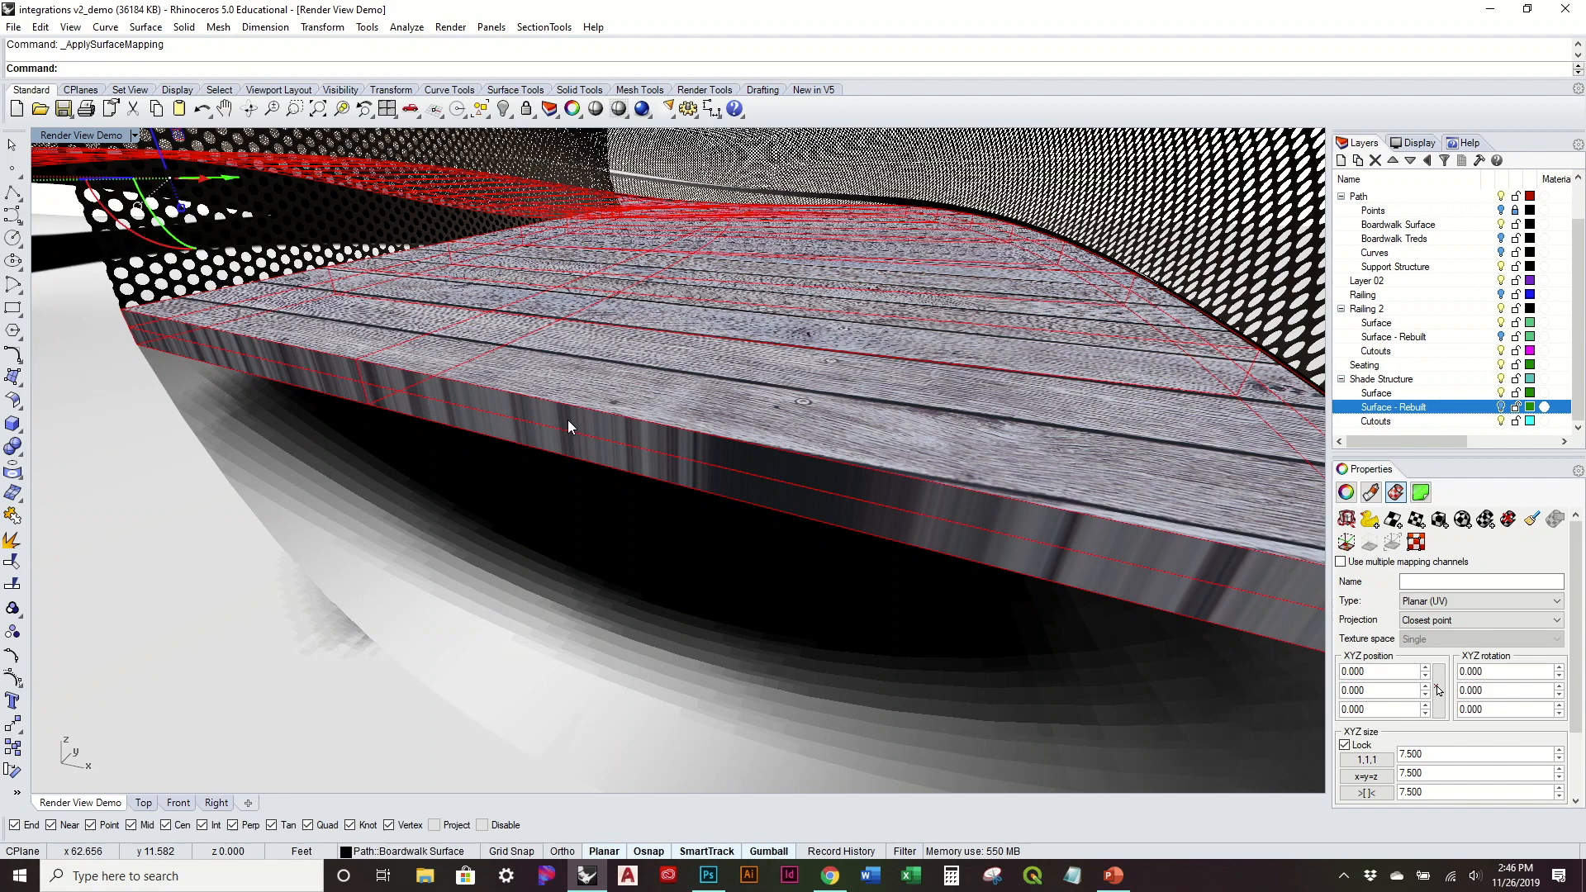
left_click(1490, 602)
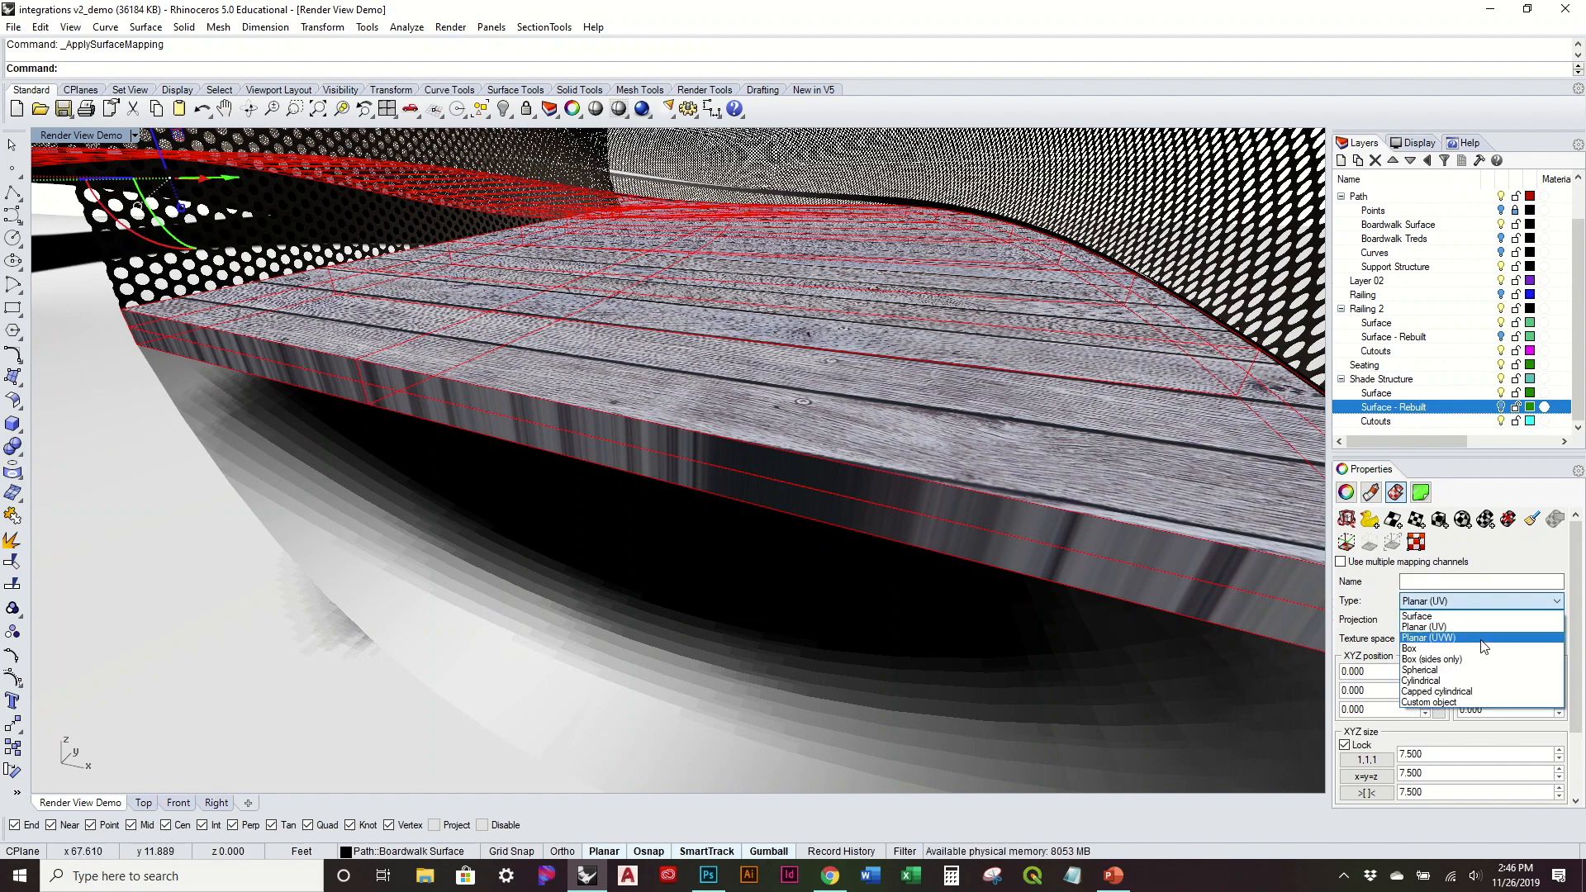
left_click(1454, 649)
mouse_move(1025, 529)
right_mouse_down()
mouse_move(1009, 488)
mouse_move(1002, 513)
mouse_move(1019, 506)
right_mouse_up()
scroll(1012, 507, "down", 5)
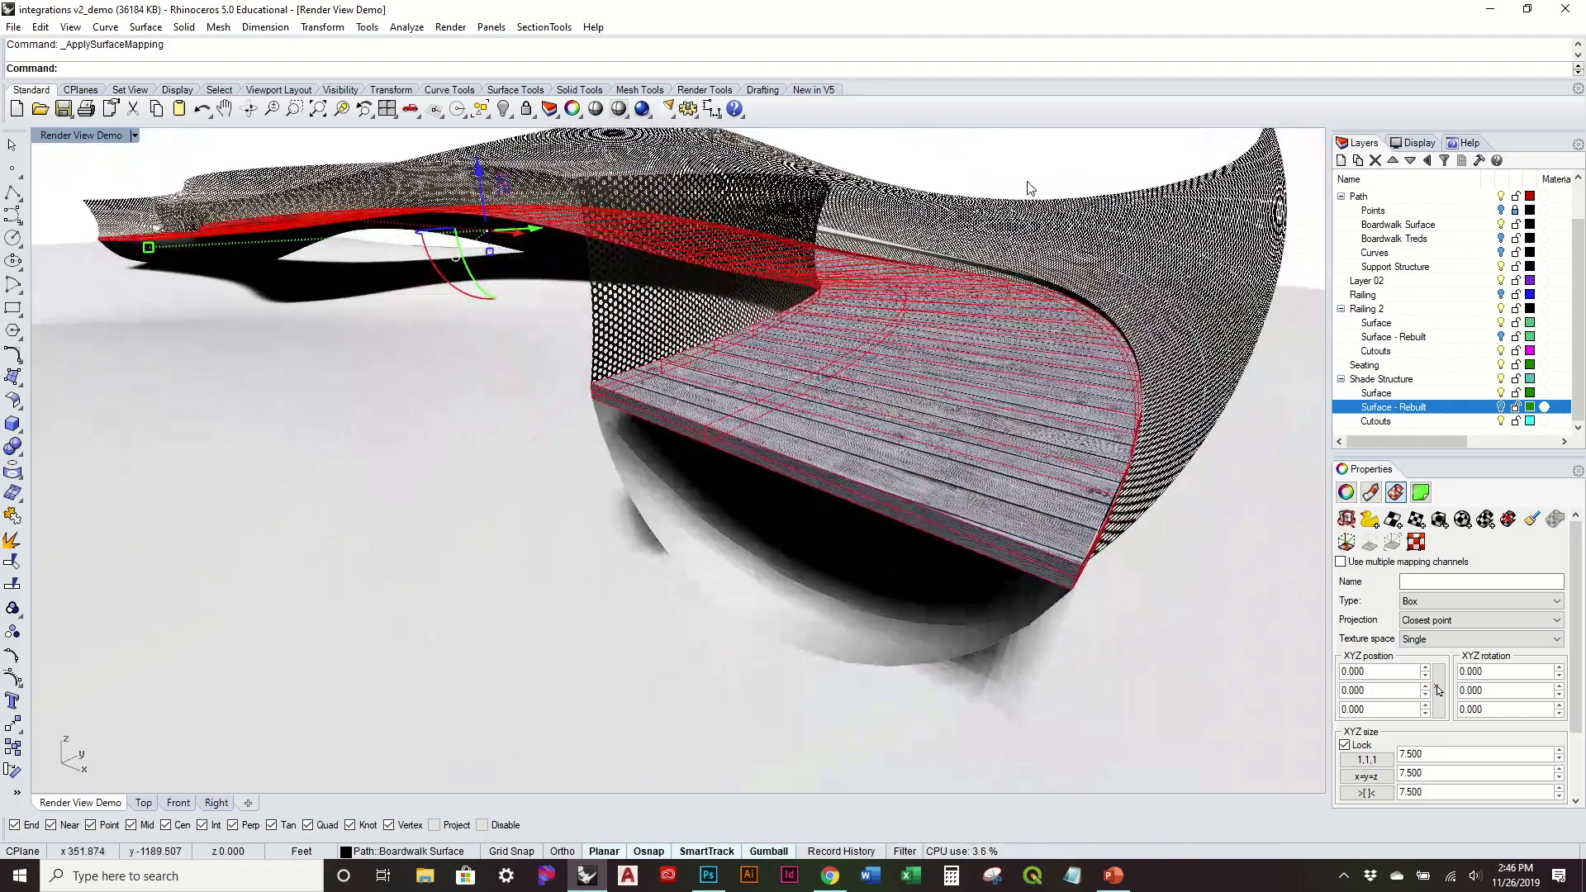
Reselect the boardwalk and pick its near front corner as the position of the box mapping
left_click(1031, 187)
right_click_drag(1024, 338, 752, 335)
scroll(582, 377, "up", 2)
left_click(746, 402)
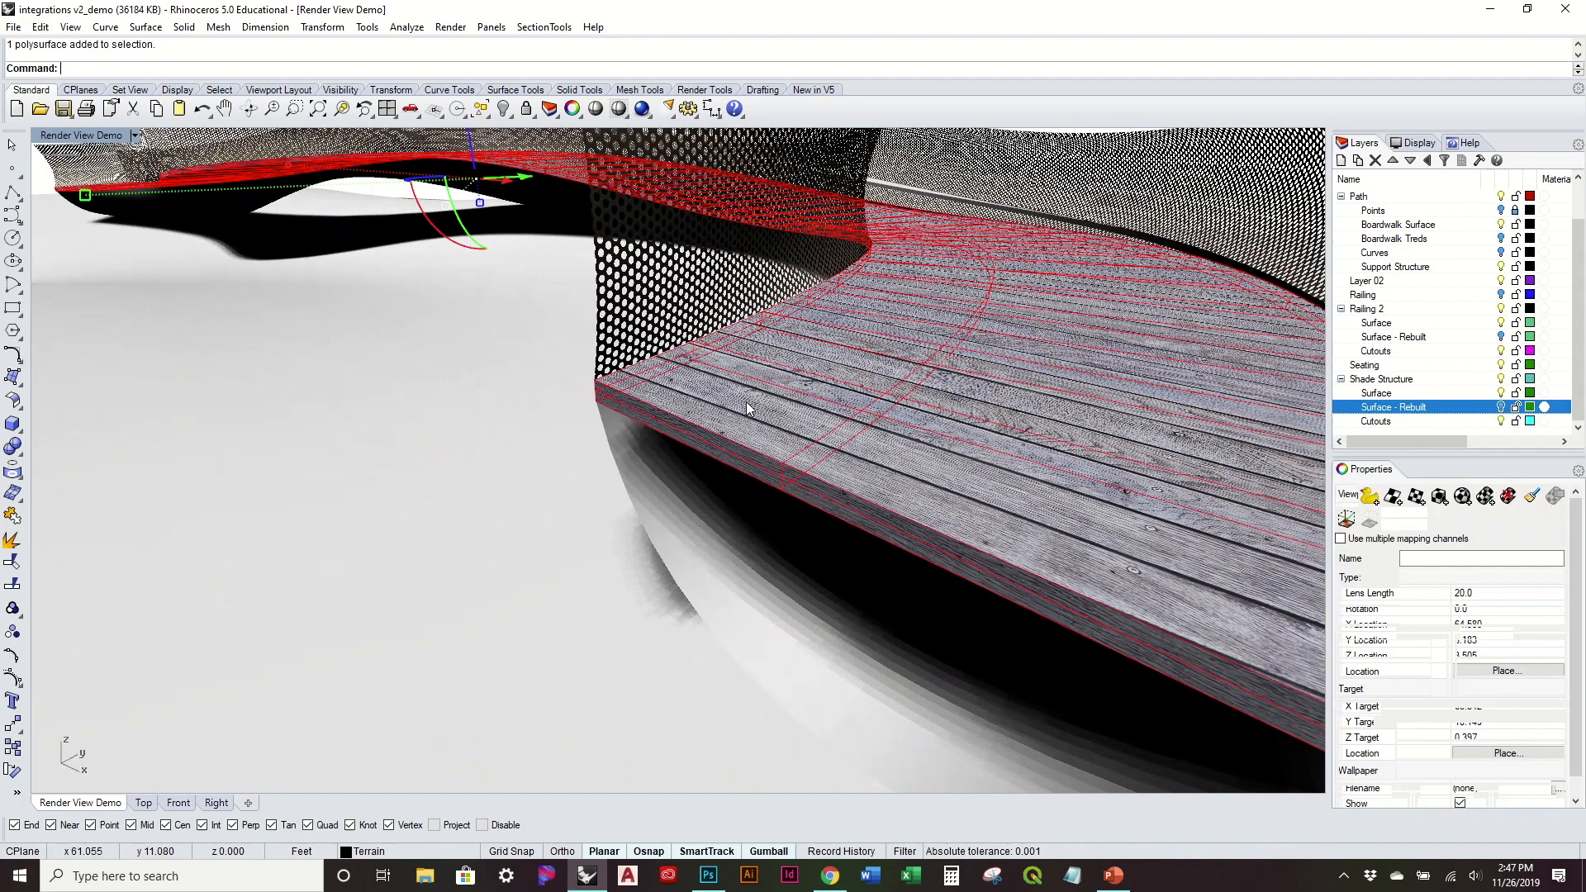
scroll(746, 401, "up", 3)
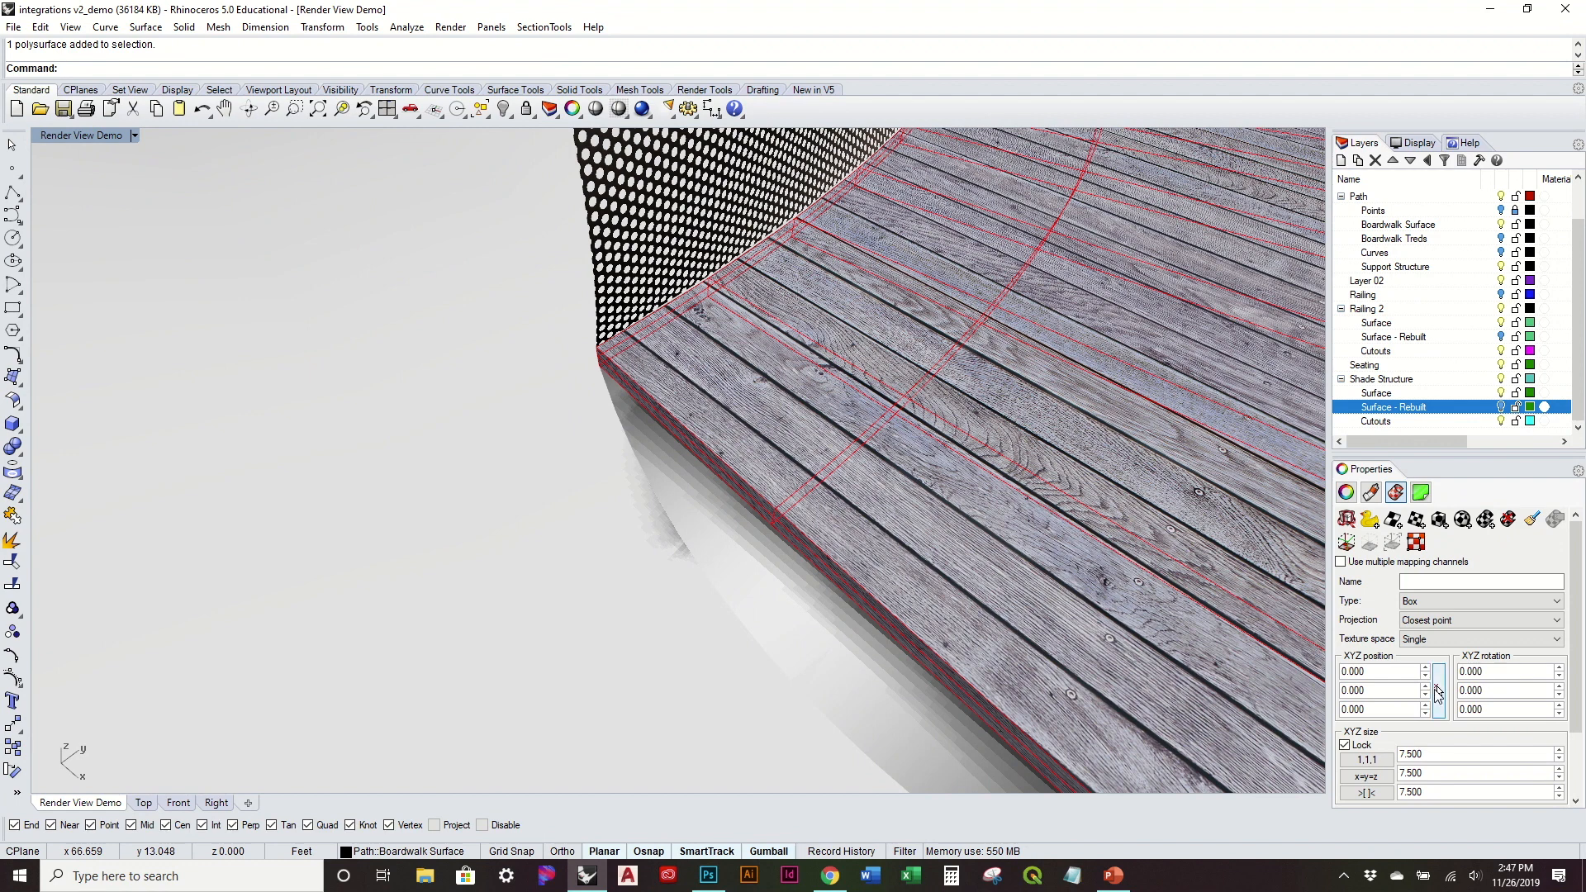
left_click(1438, 693)
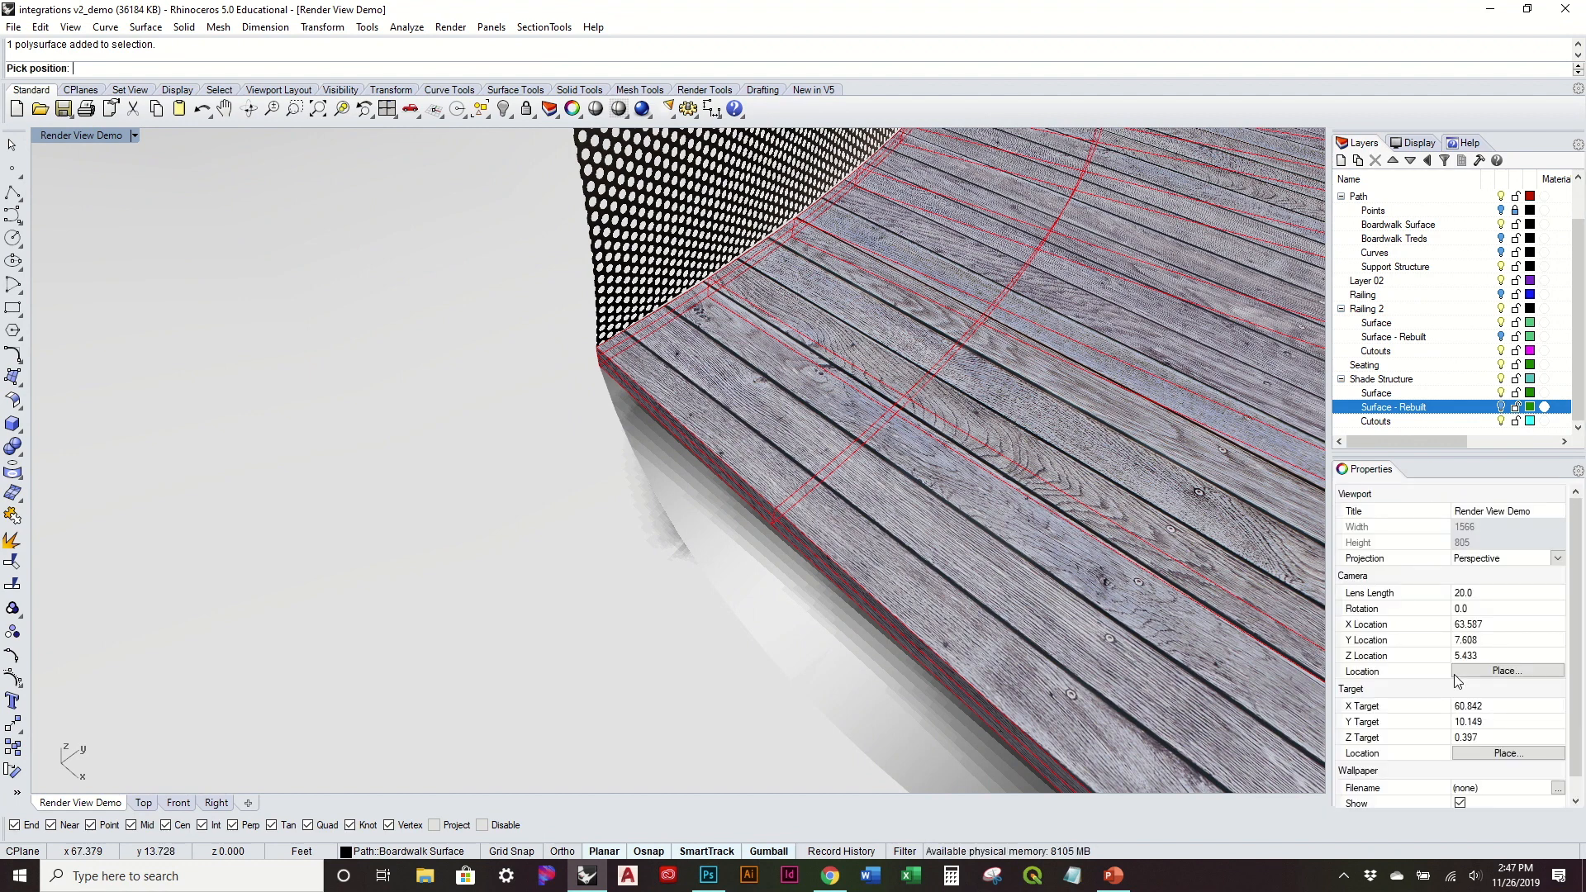
left_click(598, 351)
Set the boardwalk mapping's Z rotation to 2.500 to align the planks with its front edge
right_click_drag(598, 351, 814, 440)
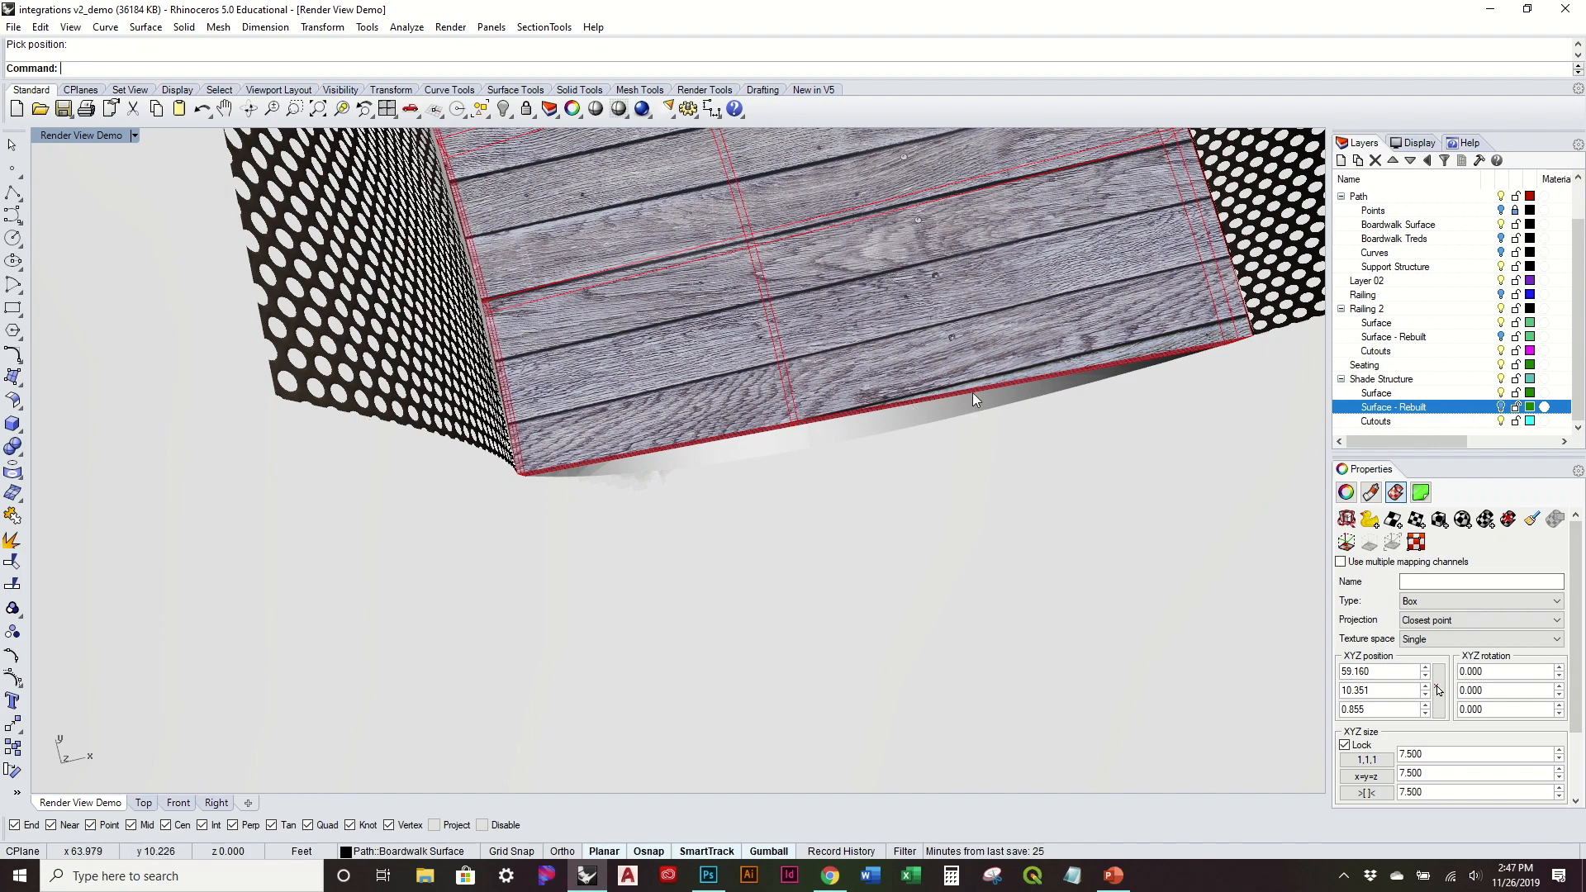
right_click_drag(1215, 336, 936, 403)
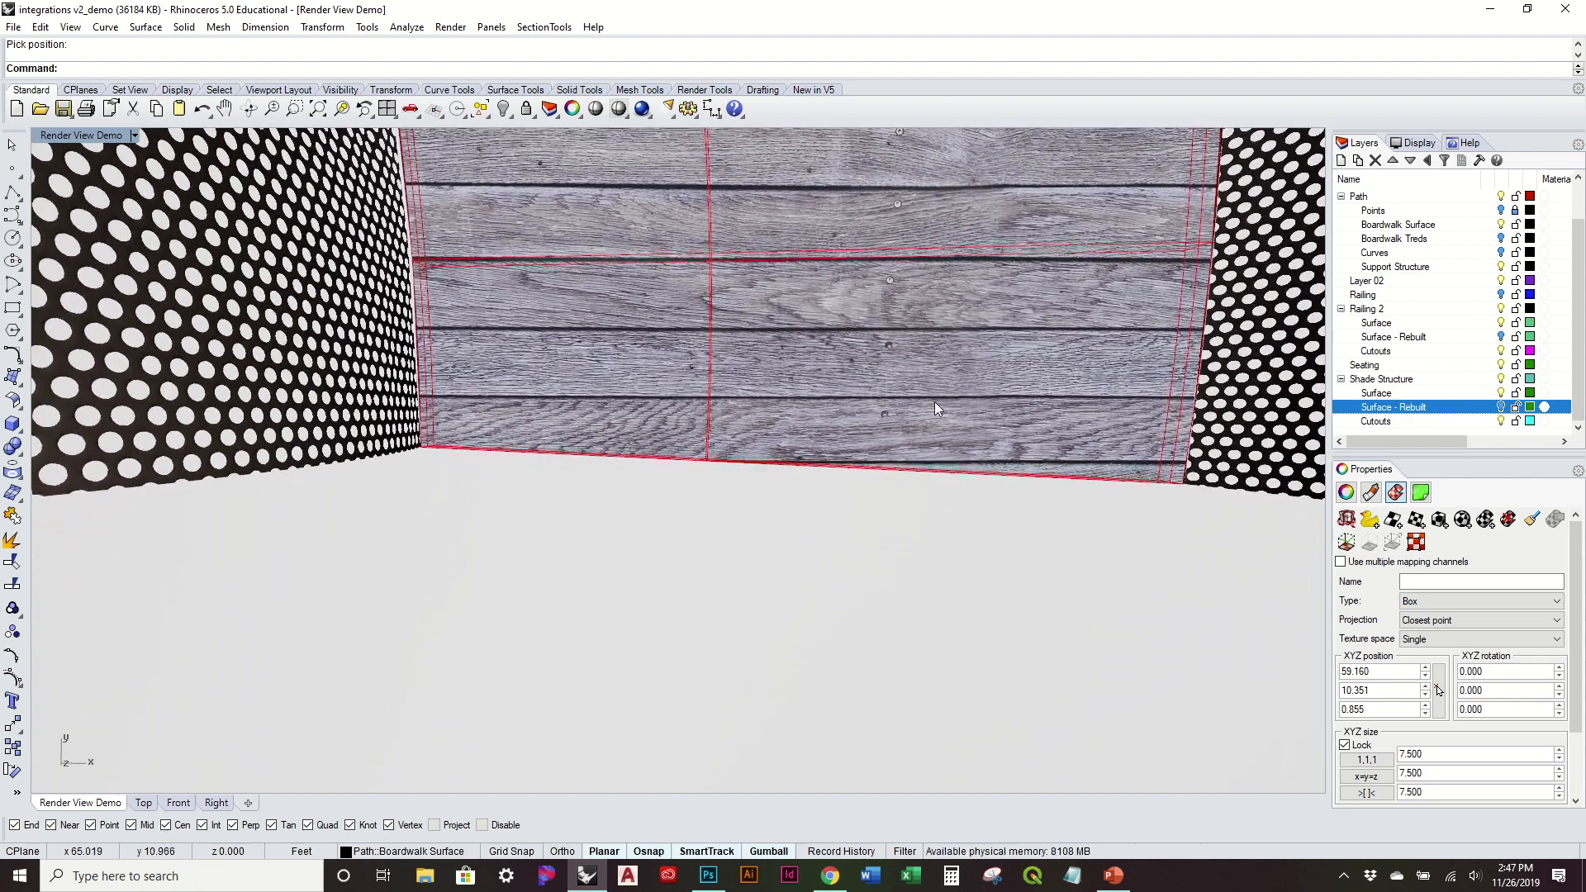
left_click(1560, 706)
left_click(1561, 706)
left_click(1561, 707)
left_click(1561, 706)
left_click(1562, 706)
left_click(1561, 707)
left_click(1562, 706)
left_click(1562, 707)
left_click(1562, 706)
left_click(1561, 707)
left_click(1562, 706)
left_click(1562, 706)
left_click(1562, 707)
left_click(1562, 707)
left_click(1562, 706)
left_click(1562, 707)
left_click(1562, 706)
left_click(1560, 706)
left_click(1560, 706)
left_click(1560, 706)
left_click(1559, 705)
left_click(1560, 706)
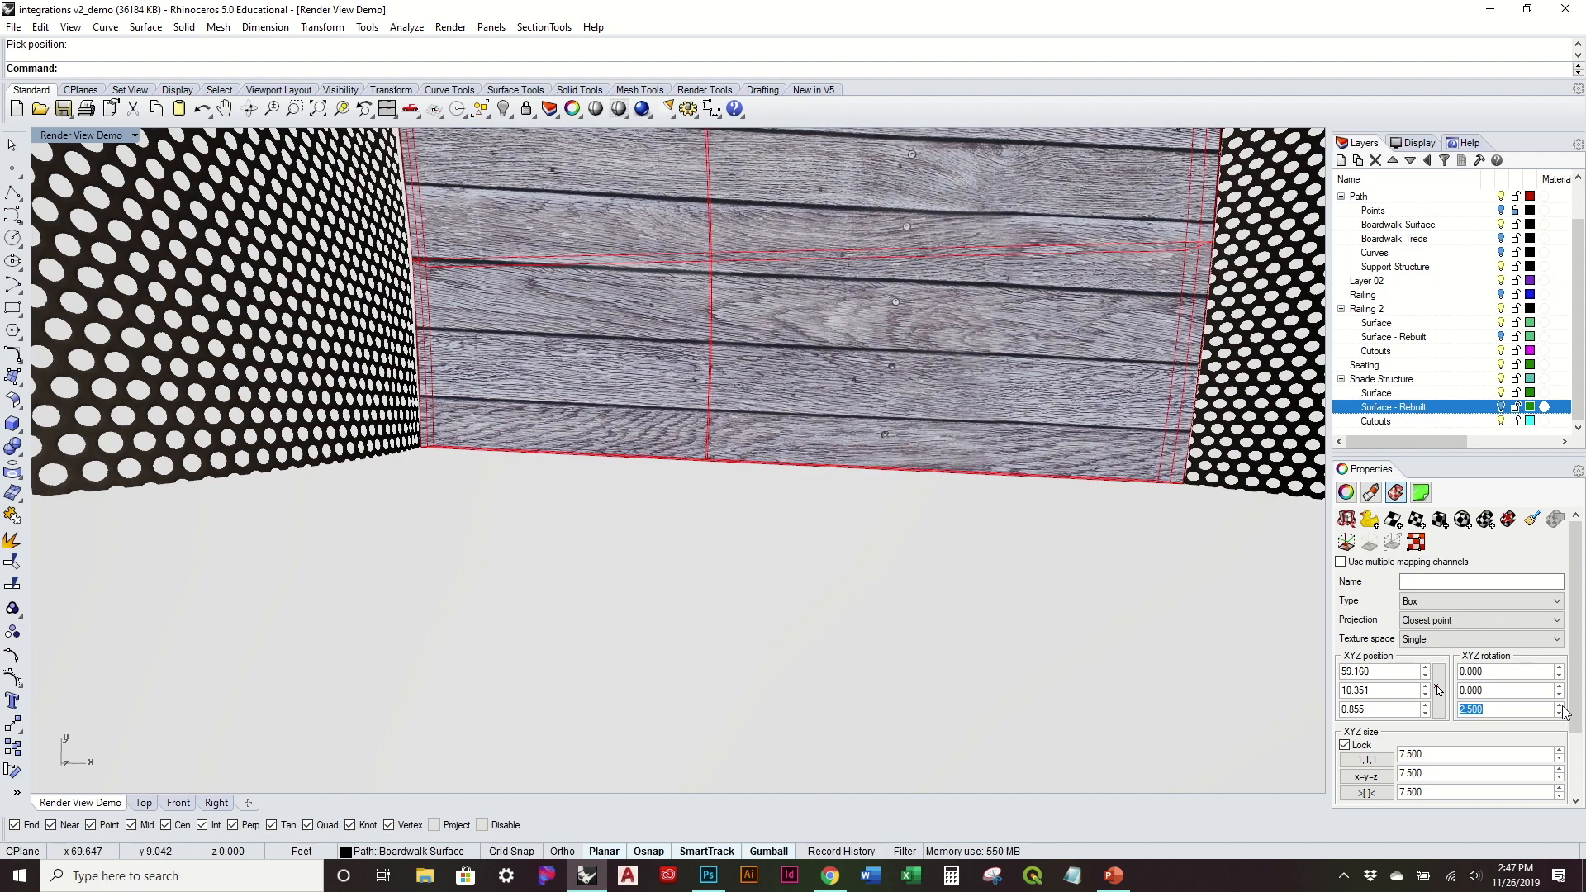
right_click_drag(1156, 677, 1010, 597)
right_click_drag(946, 413, 921, 623, "shift")
scroll(924, 568, "down", 4)
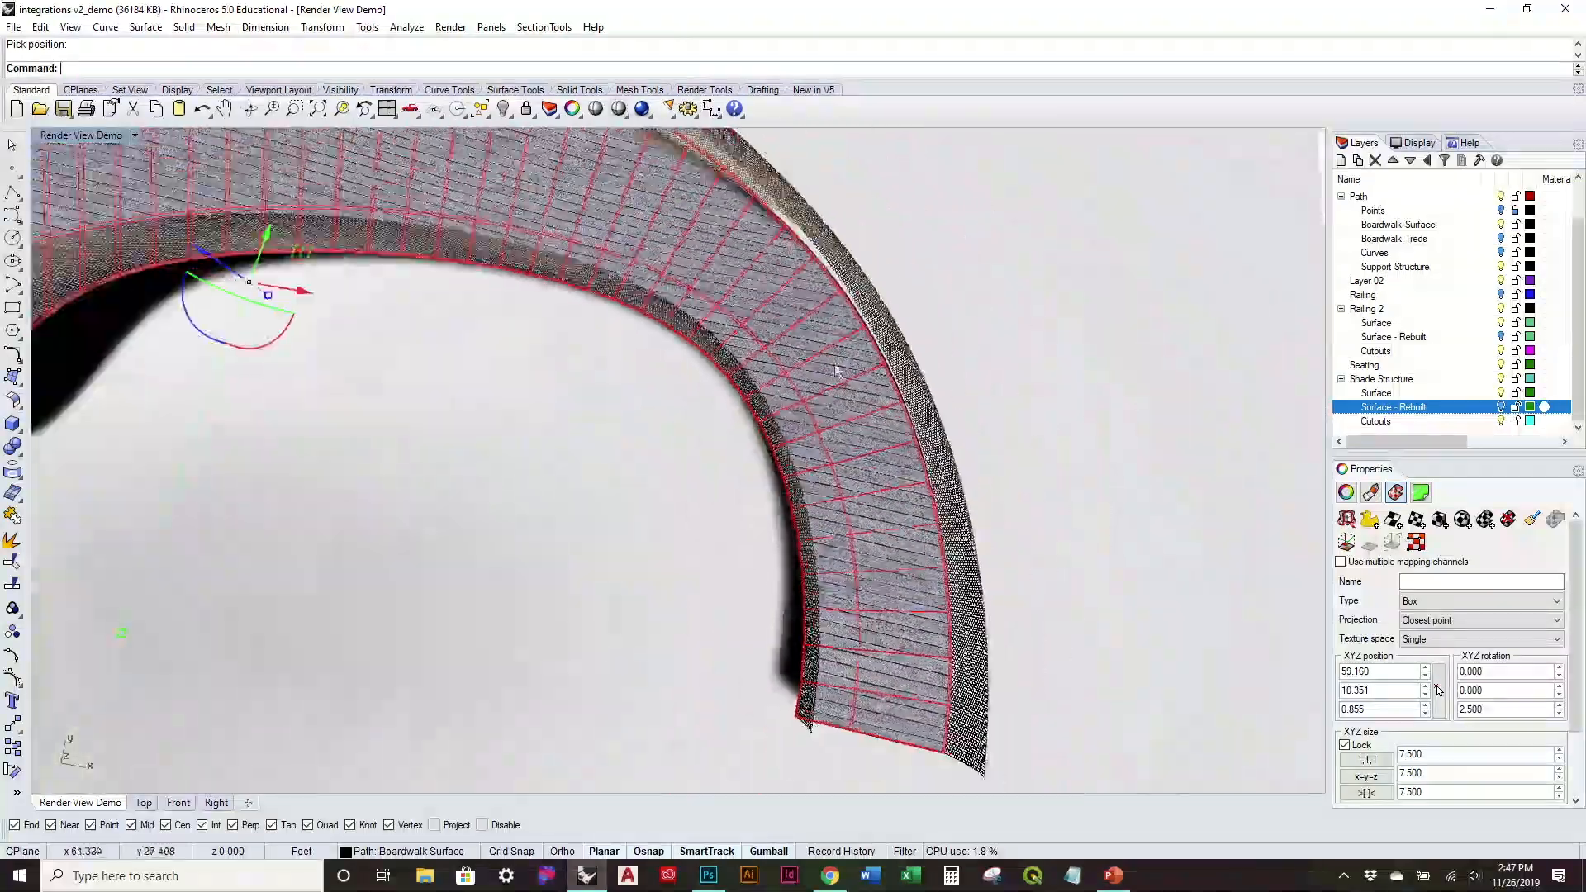
right_click_drag(849, 463, 927, 727, "shift")
Deselect the boardwalk and restore the named view Render View Demo
left_click(988, 195)
right_click_drag(525, 429, 702, 504)
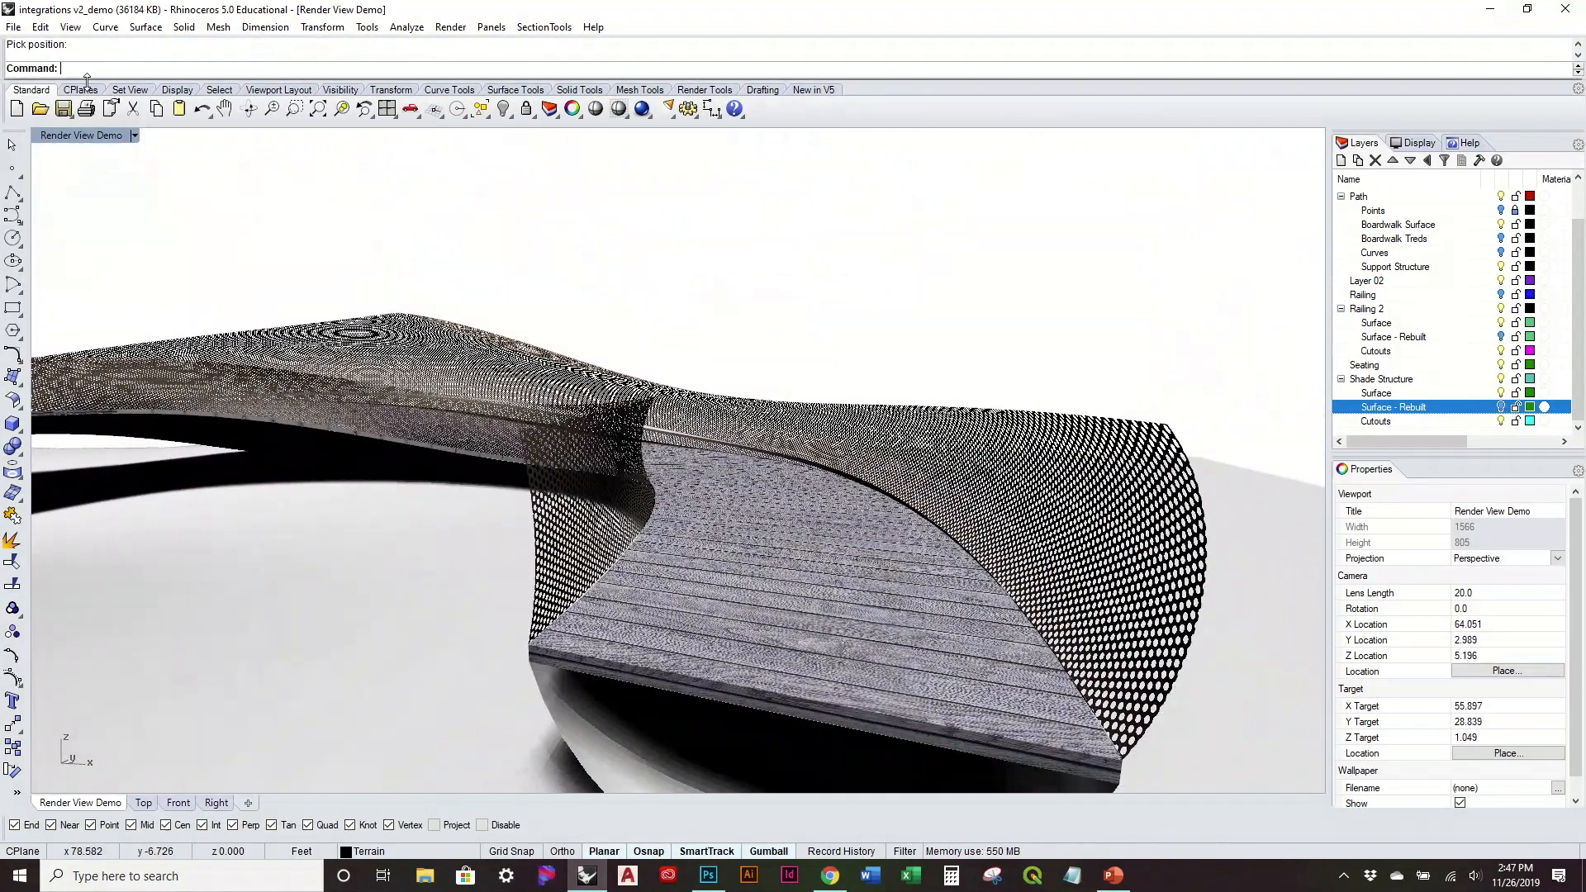
left_click(49, 135)
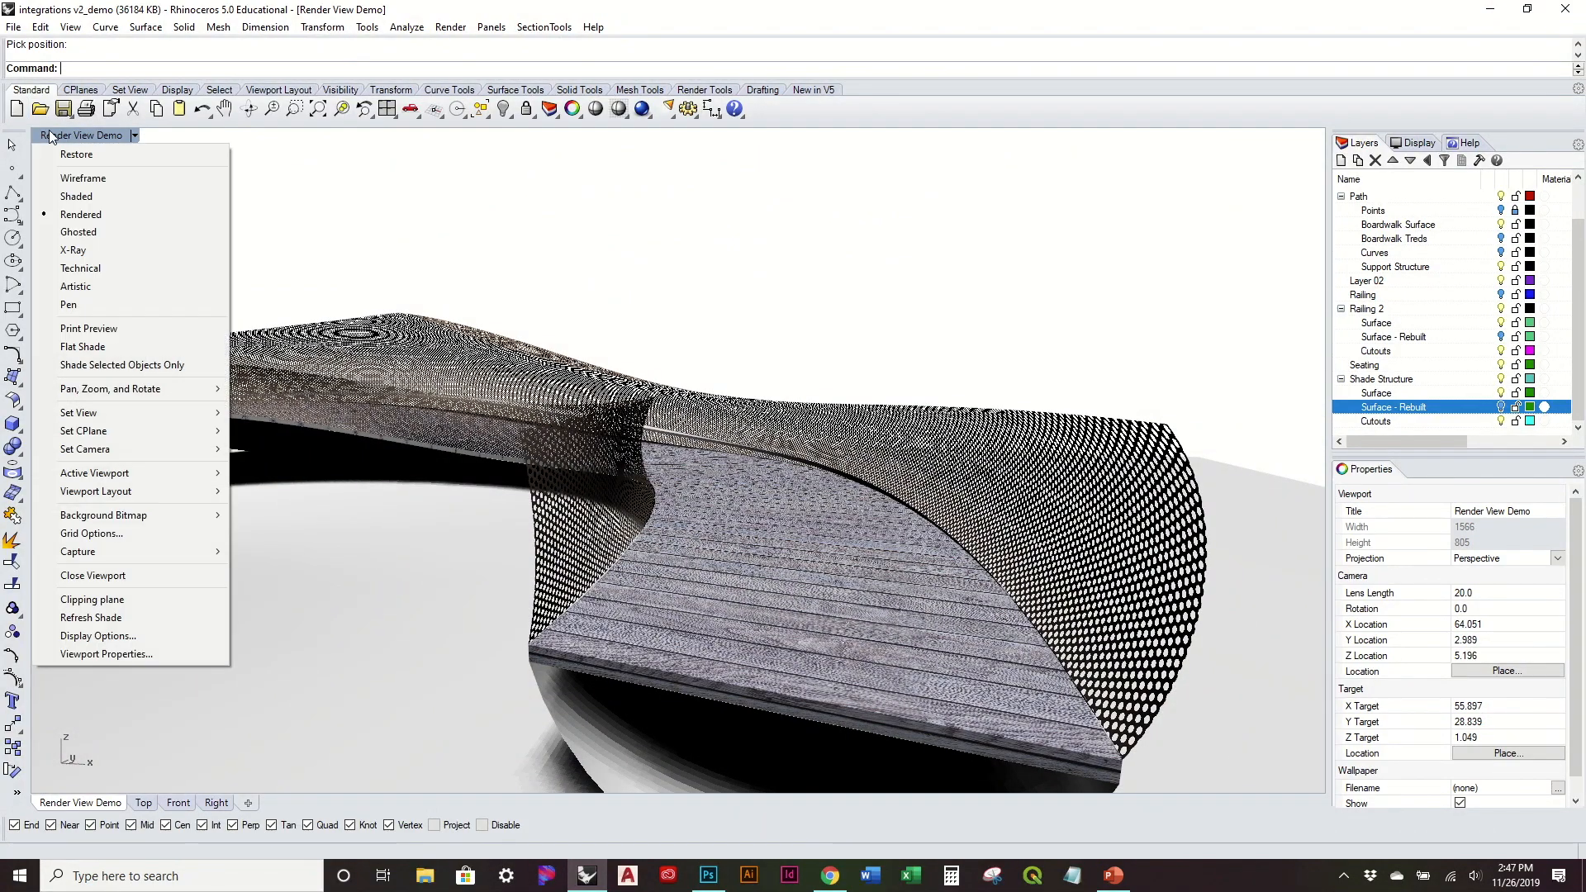
mouse_move(142, 406)
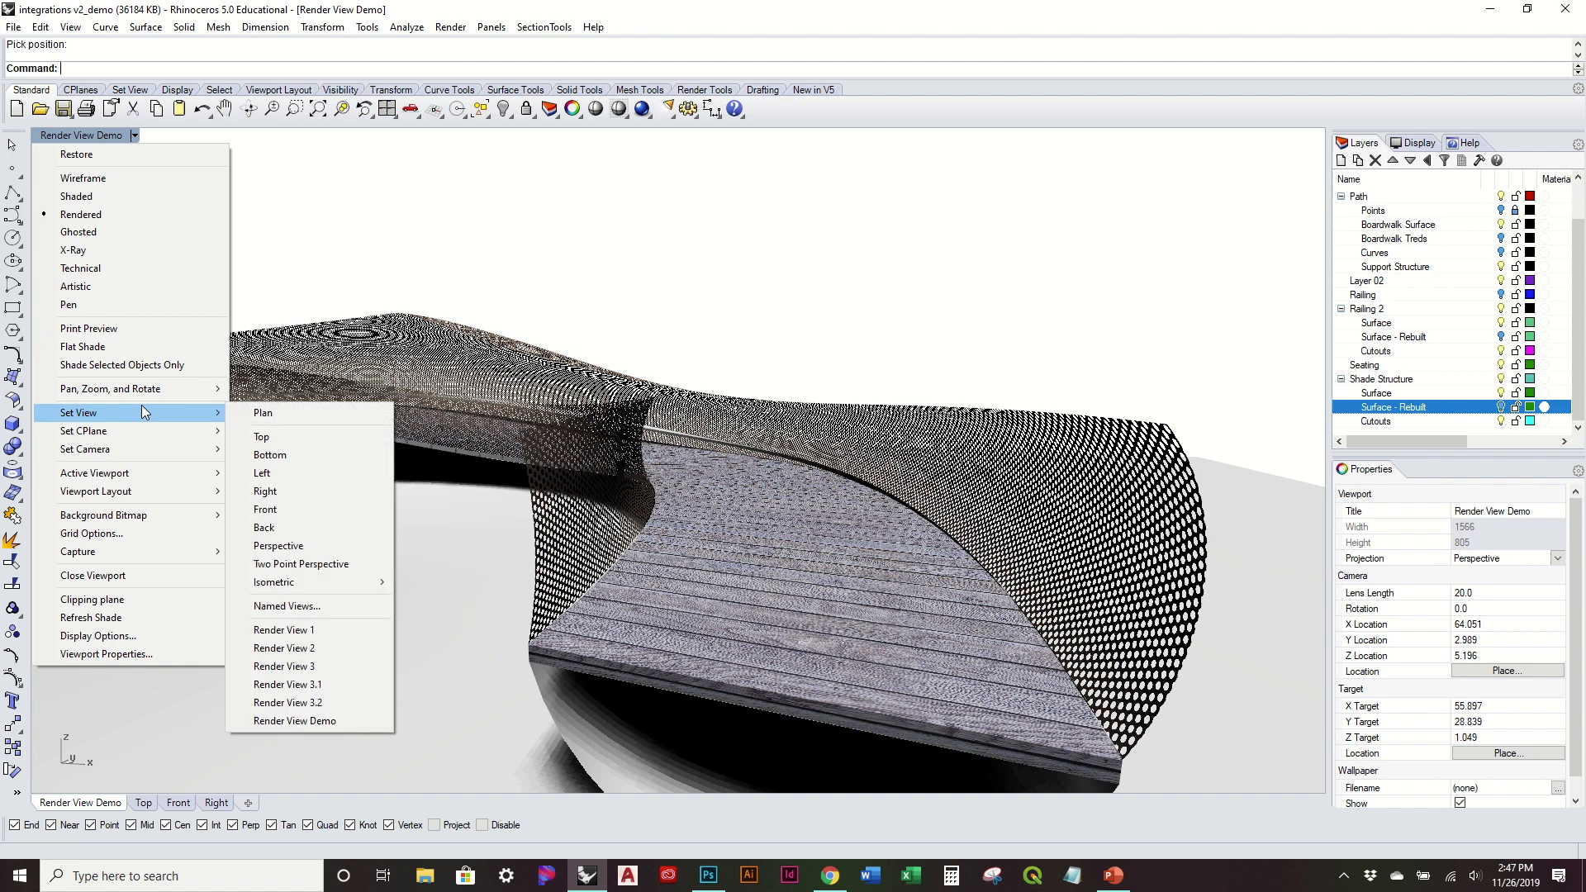
left_click(335, 720)
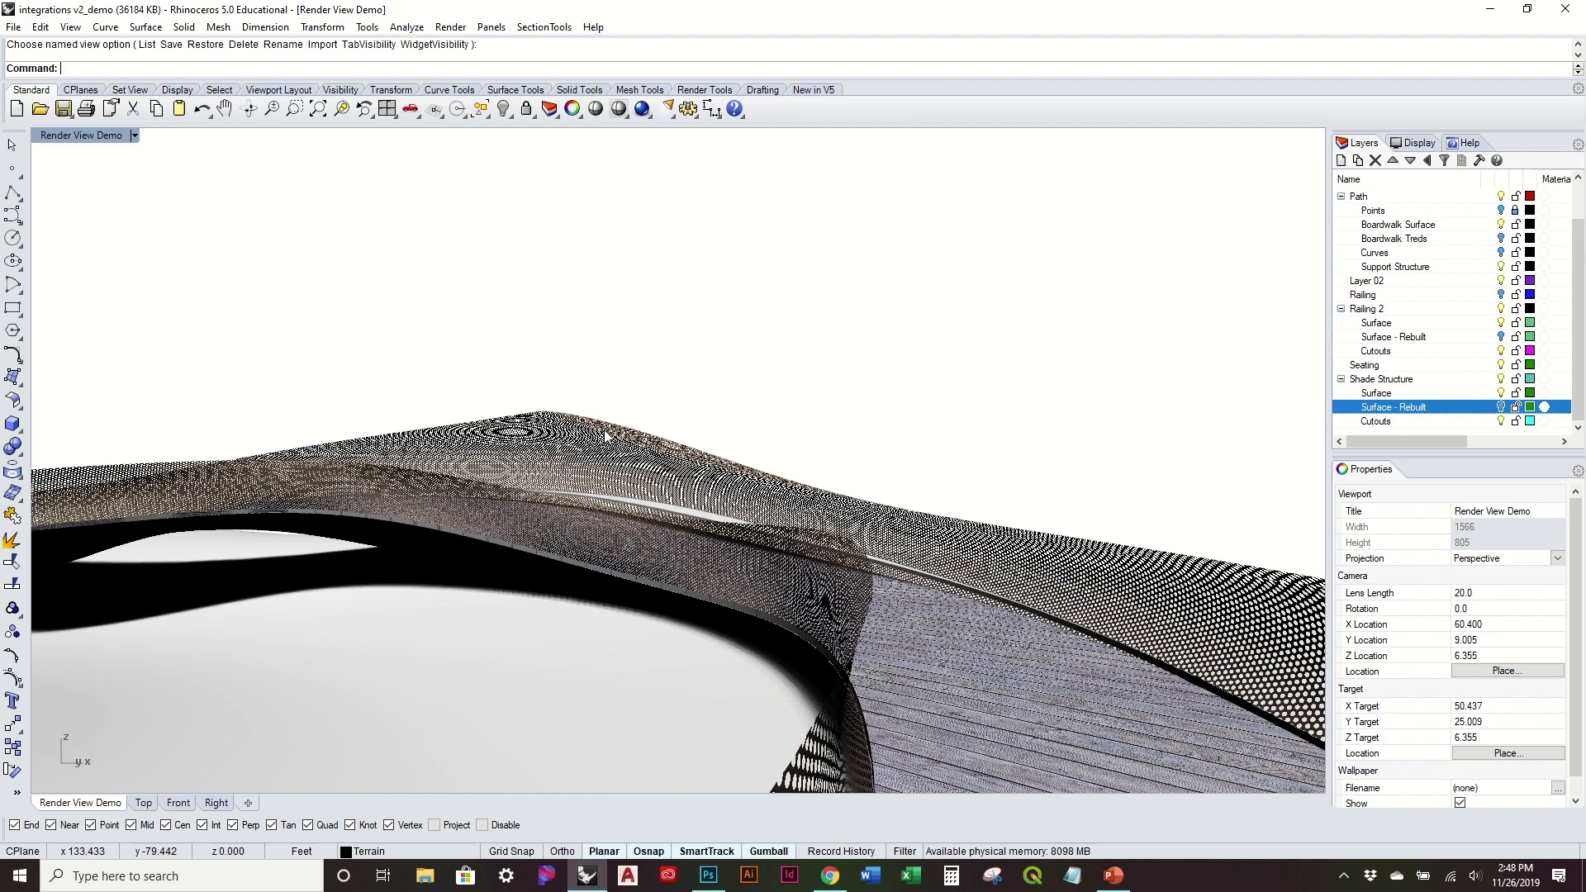
Examine the perforated railing, shade structure and wood boardwalk from several angles and distances
right_click_drag(613, 420, 787, 383)
right_click_drag(821, 553, 899, 438)
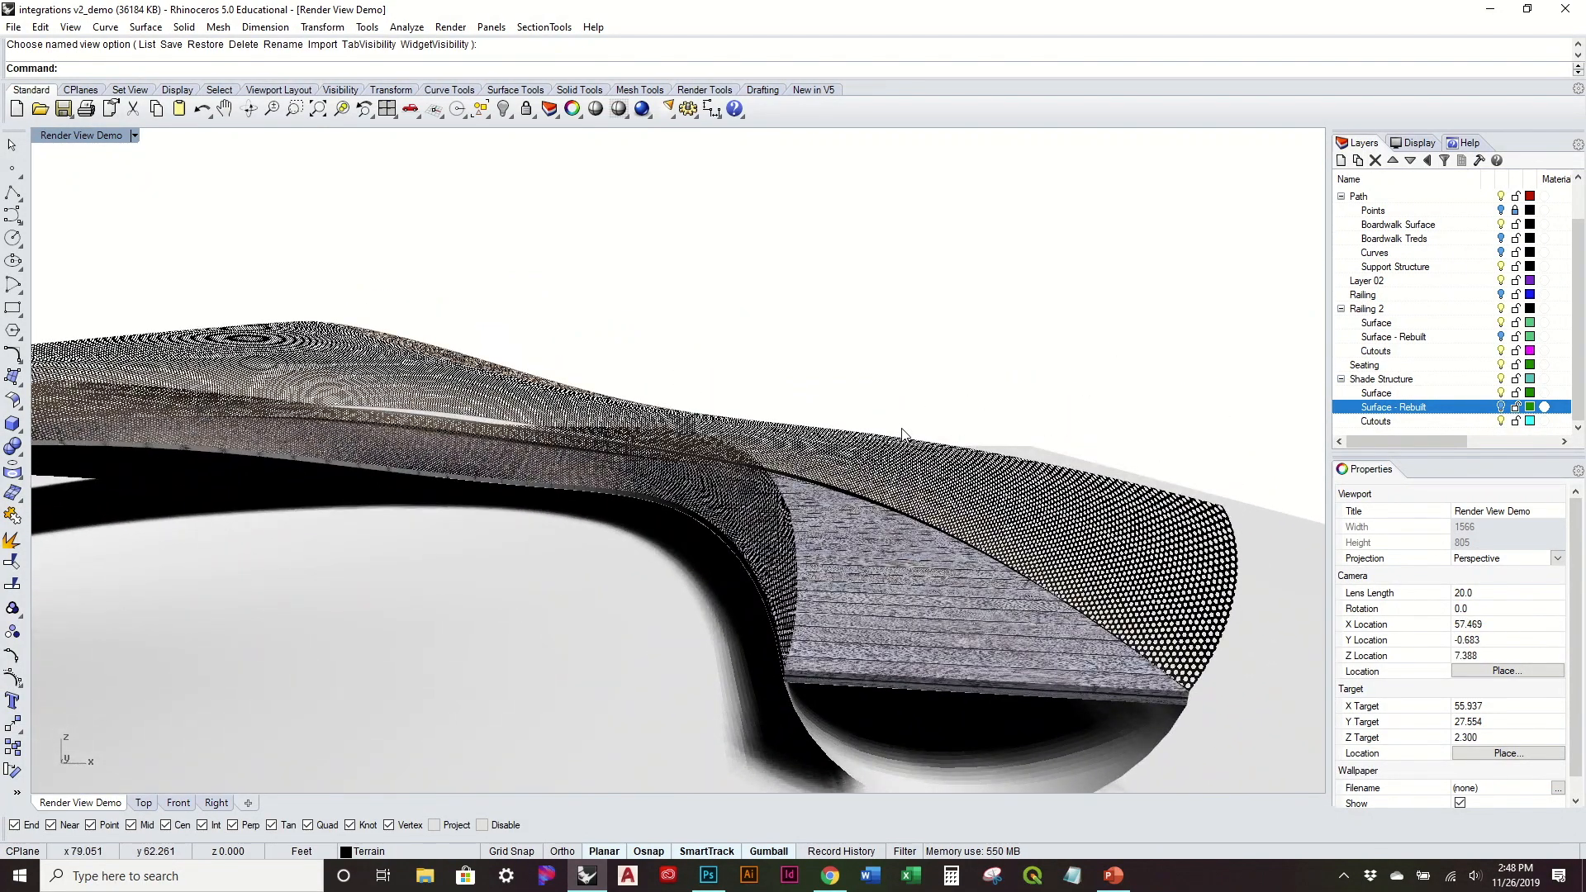
right_click_drag(998, 648, 1050, 679)
right_click_drag(395, 518, 310, 537)
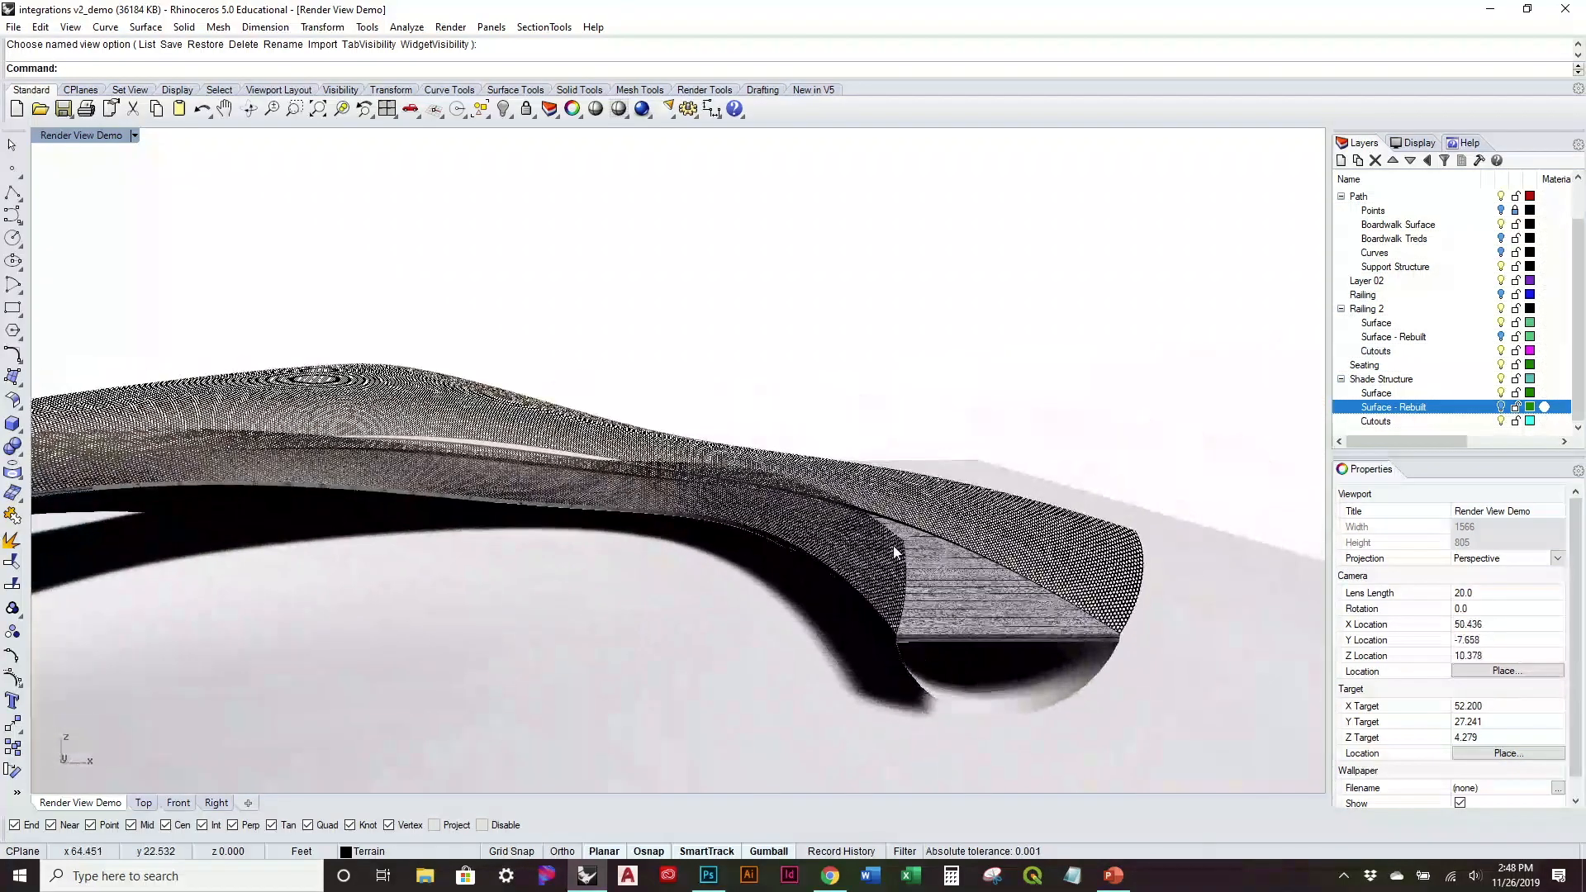
scroll(897, 552, "up", 6)
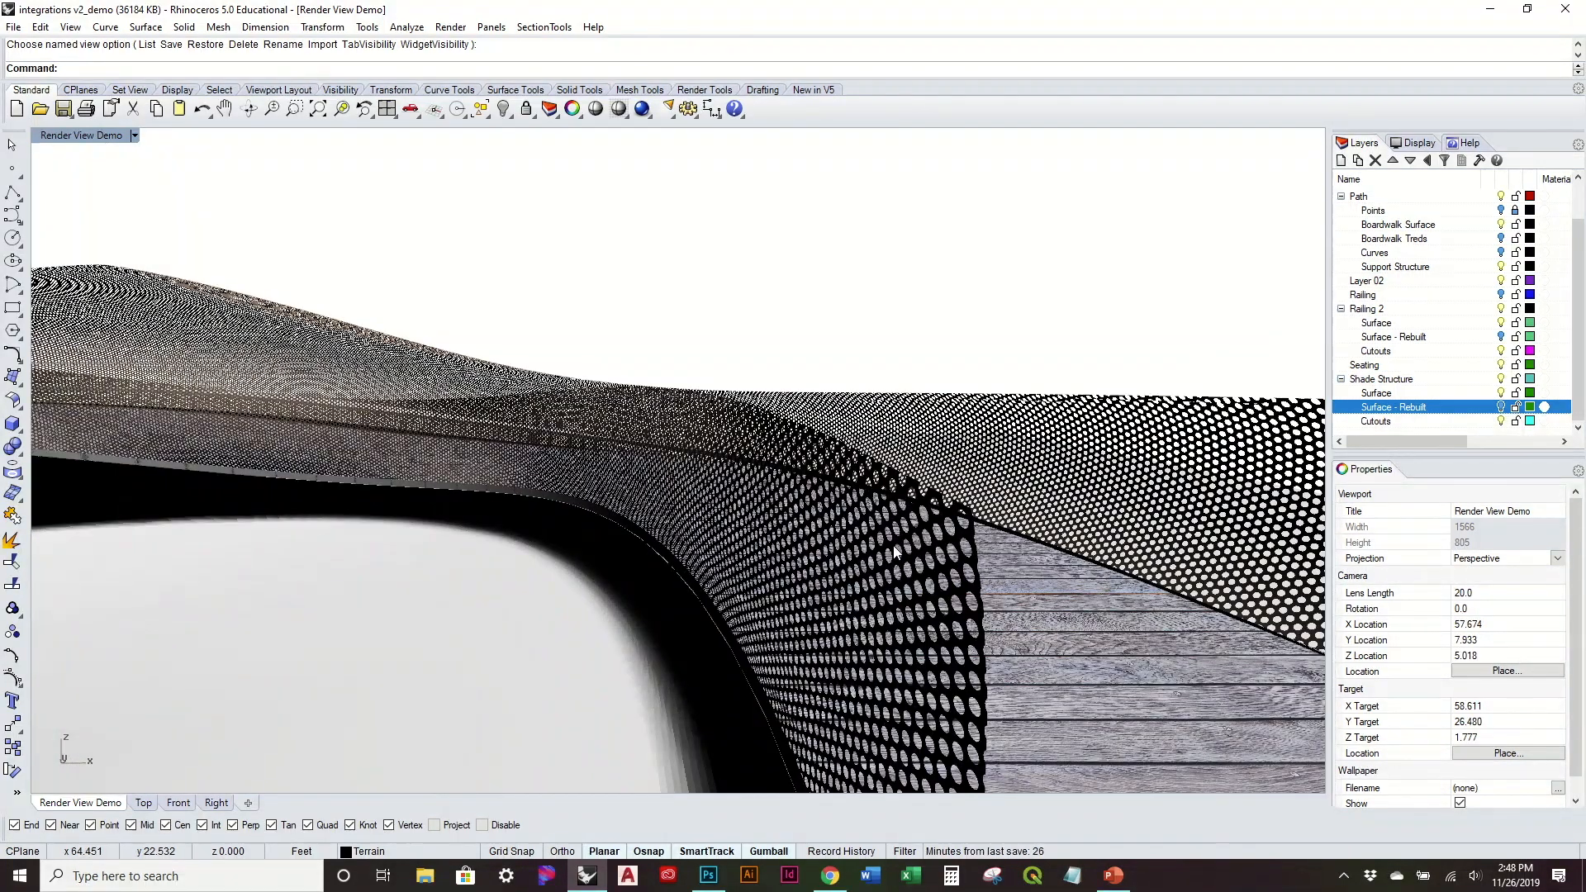
scroll(897, 552, "down", 2)
mouse_move(897, 552)
right_mouse_down()
mouse_move(914, 507)
mouse_move(909, 541)
right_mouse_up()
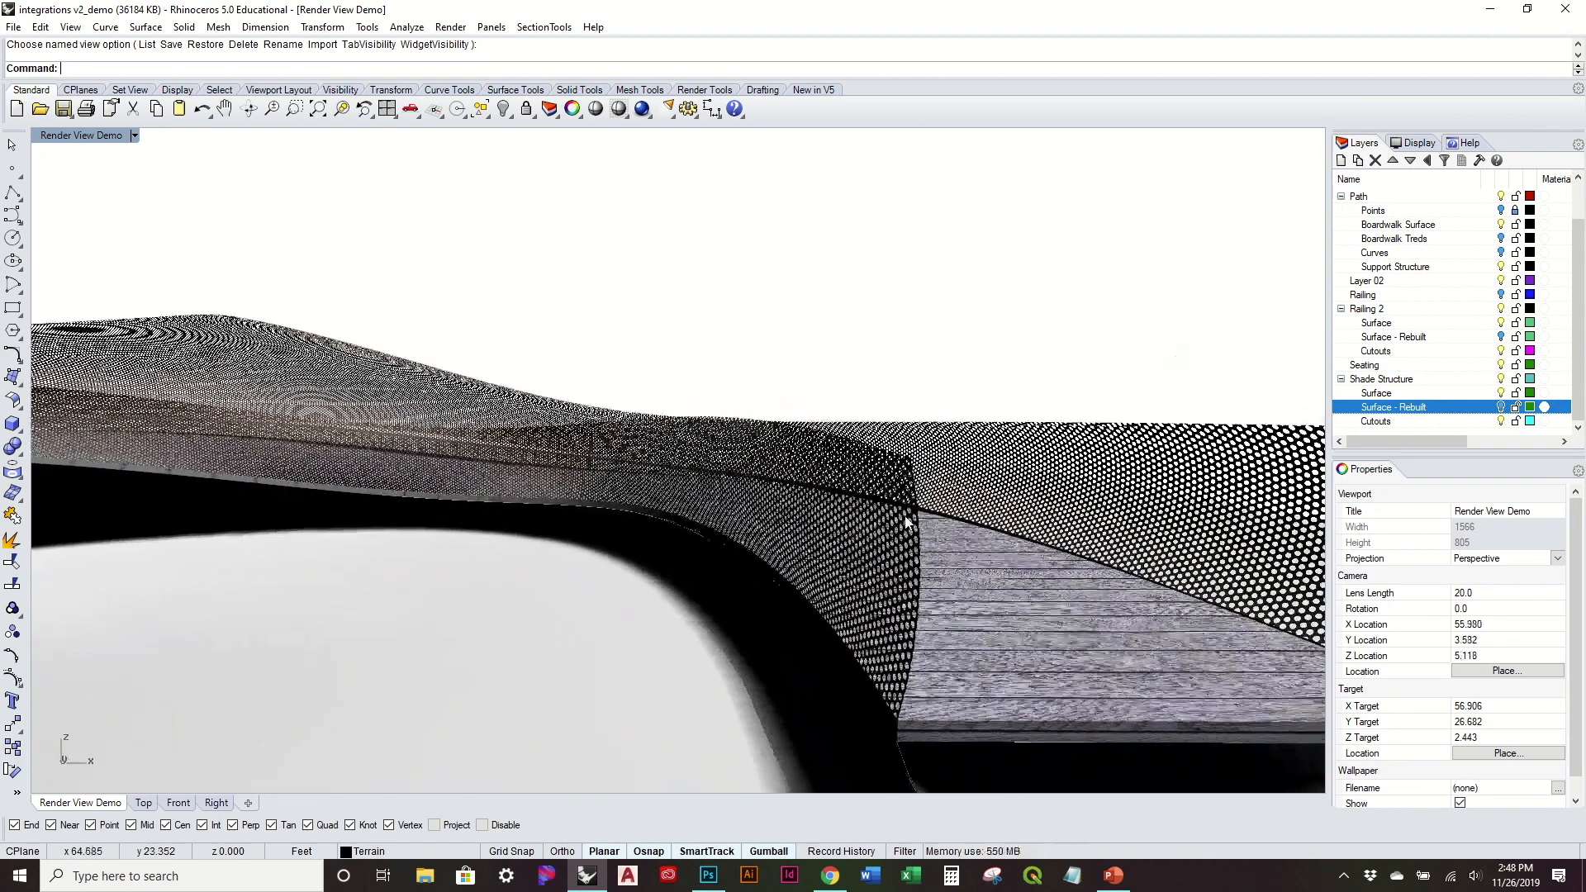
Hide the Surface layers and show the Surface - Rebuilt layers under both Shade Structure and Railing 2
left_click(1502, 392)
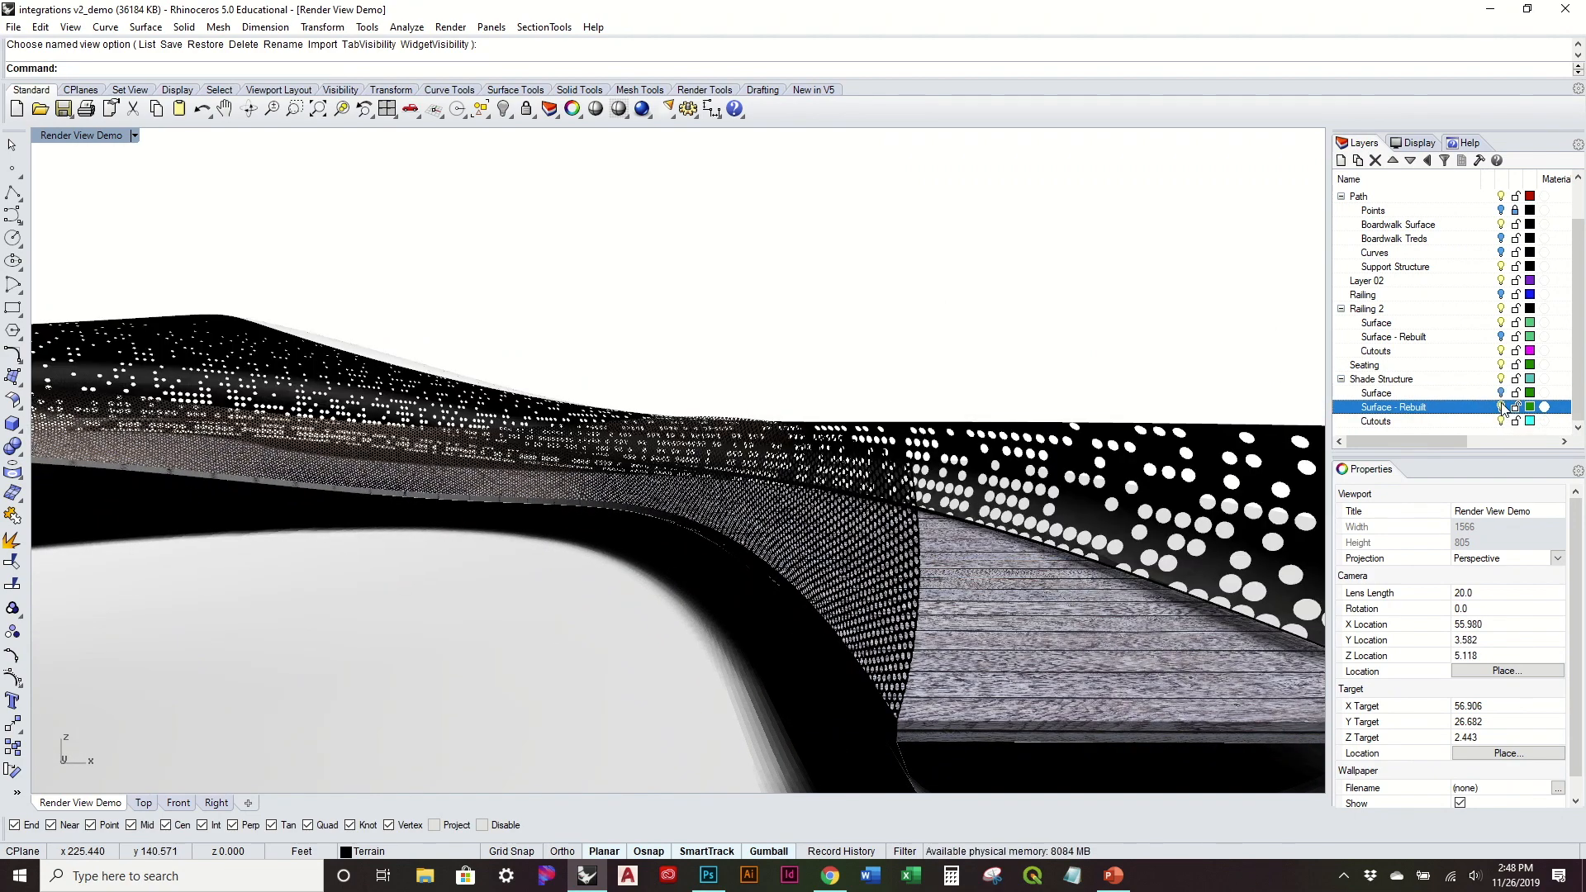
left_click(1501, 337)
left_click(1501, 323)
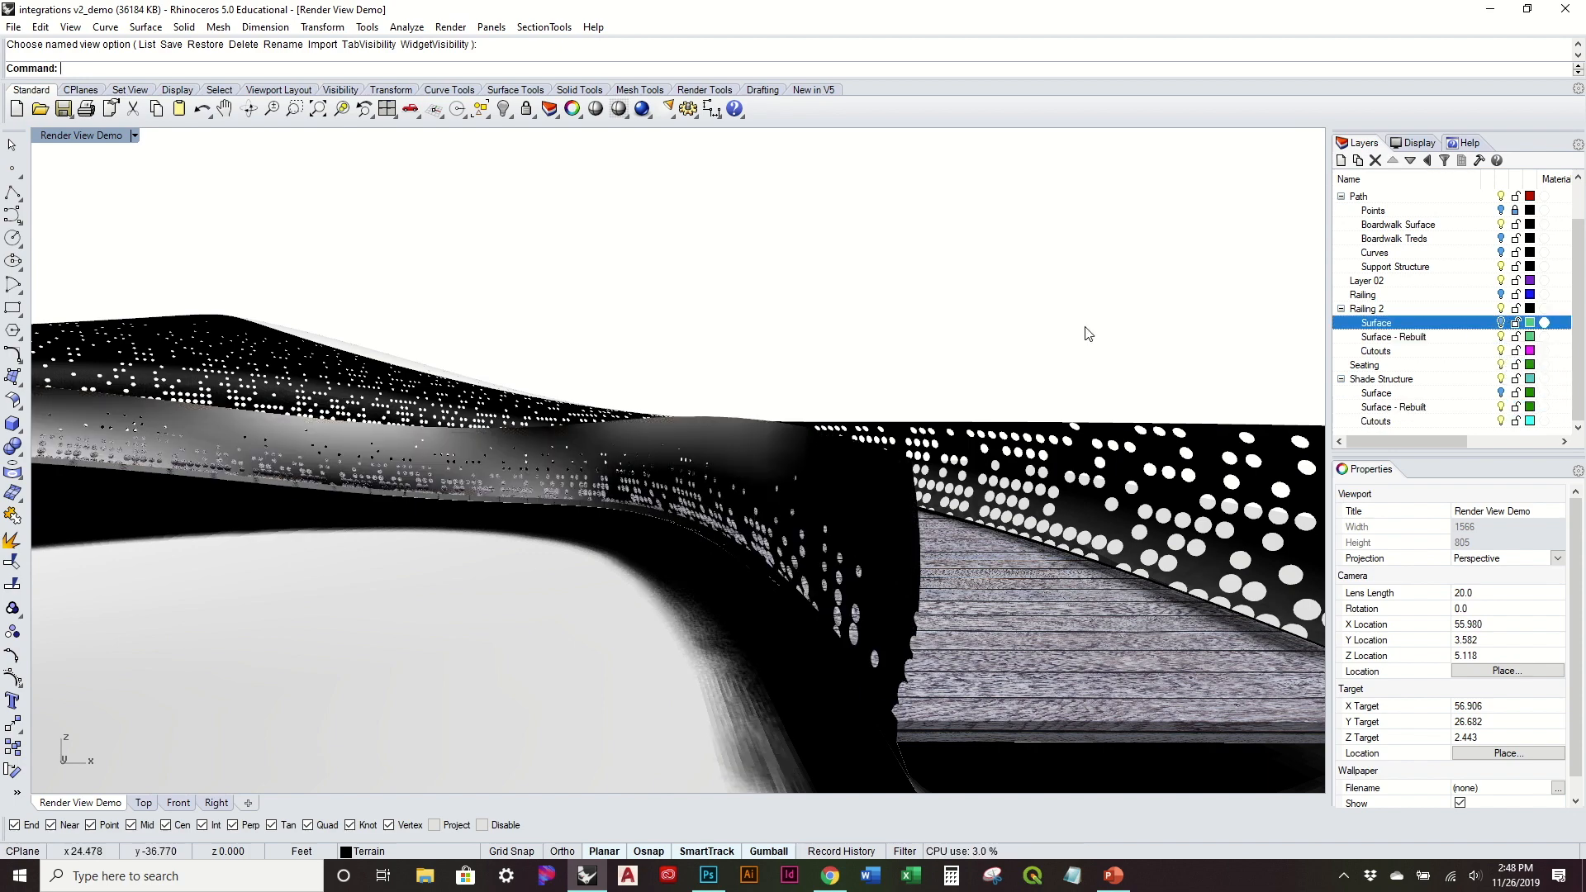
right_click_drag(1087, 337, 1027, 341)
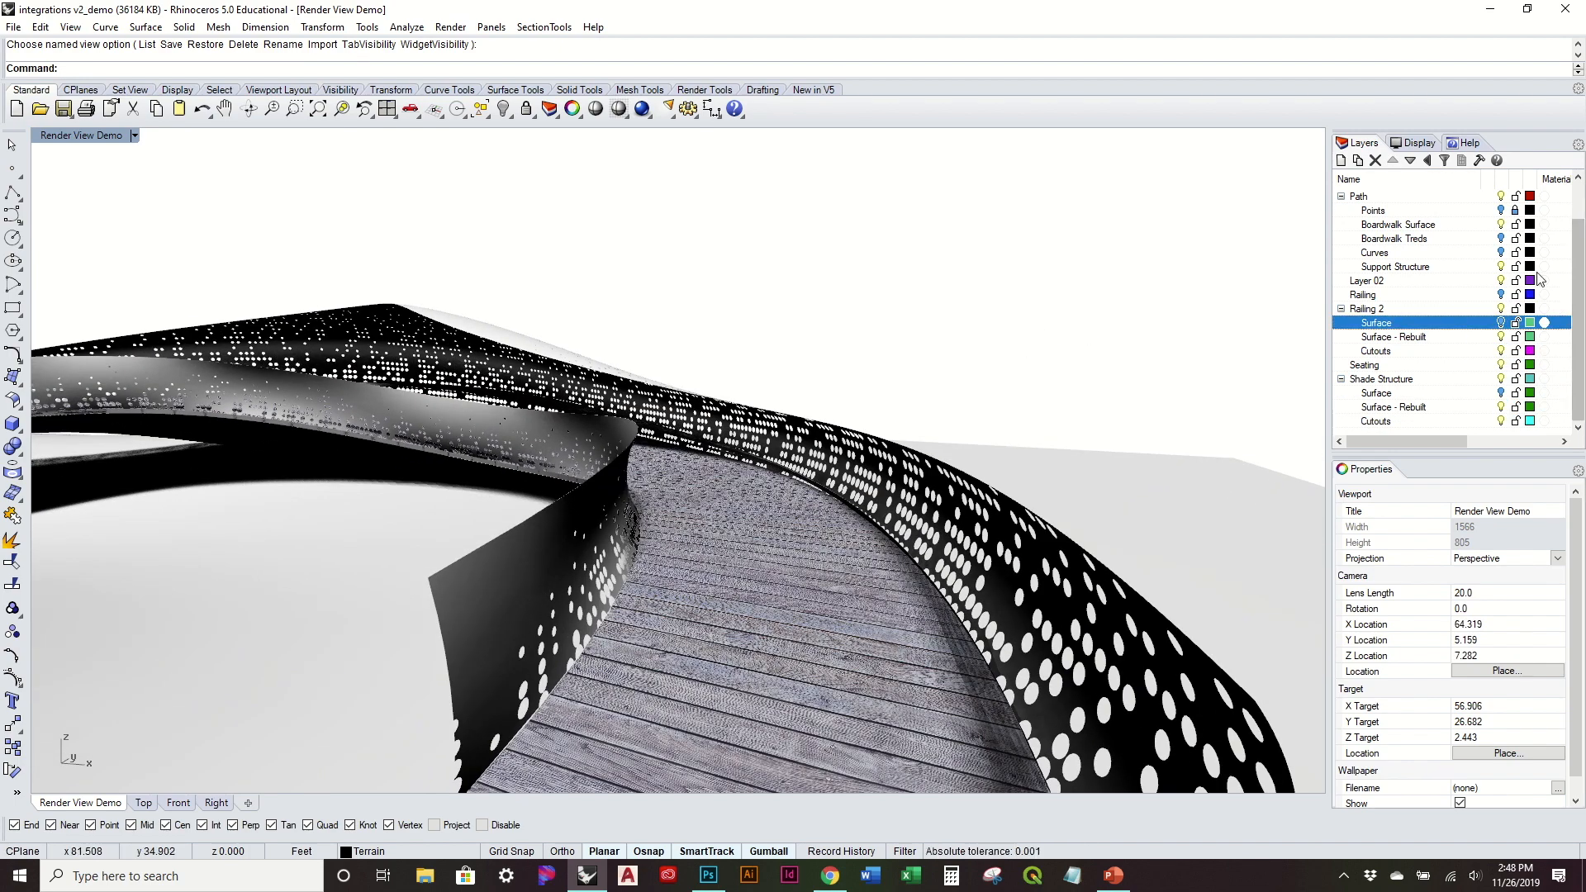
Show the Boardwalk Treds layer and hide the Boardwalk Surface layer
left_click(1501, 239)
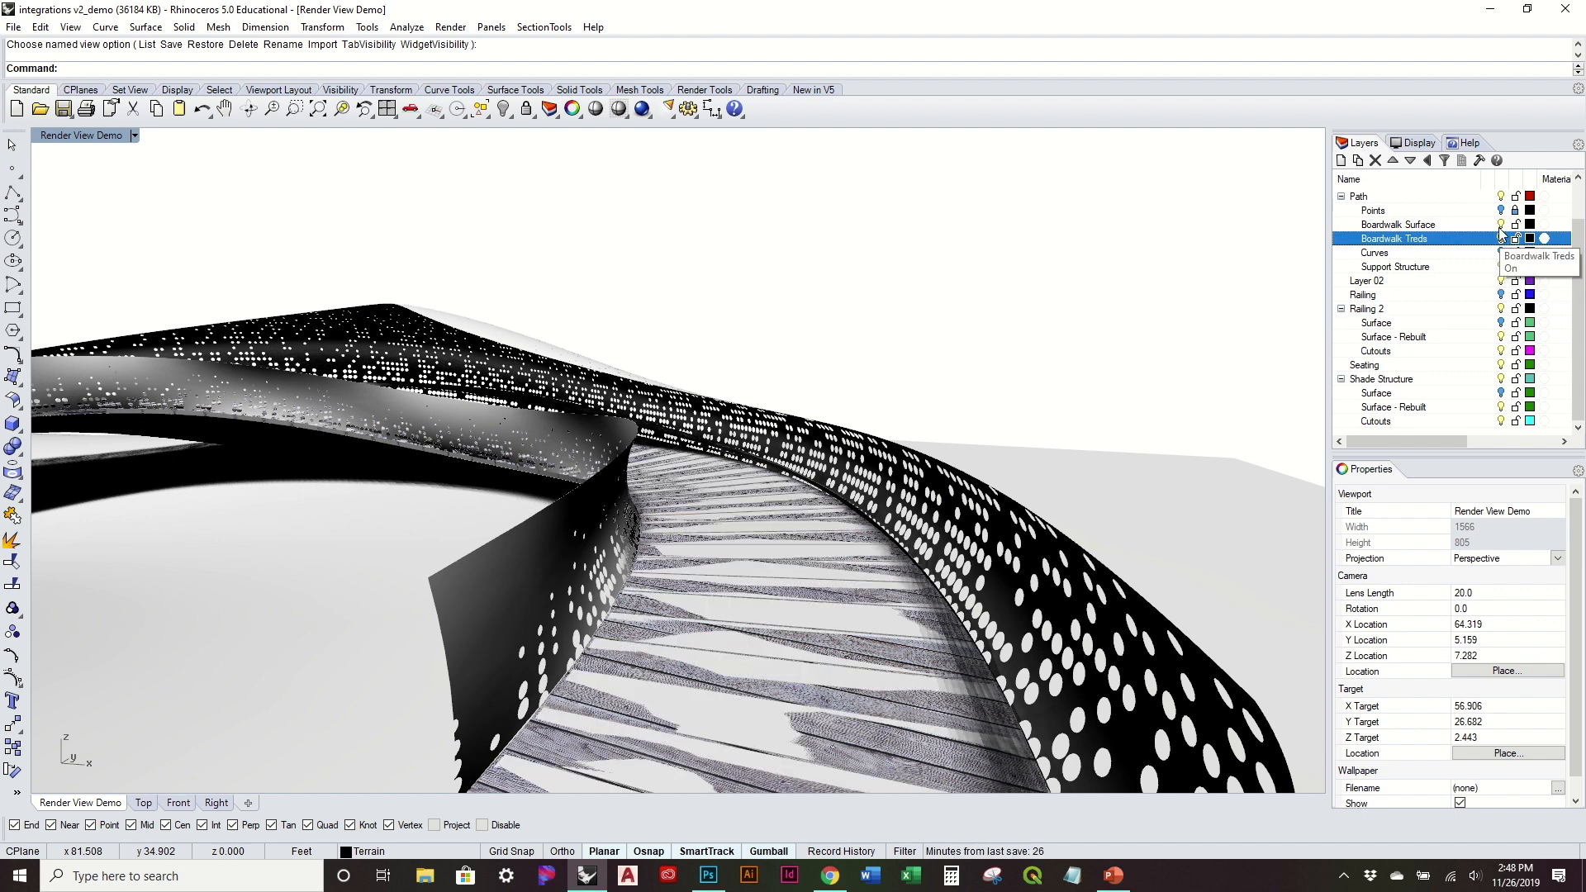
left_click(1501, 225)
right_click_drag(991, 372, 761, 568)
scroll(731, 586, "up", 5)
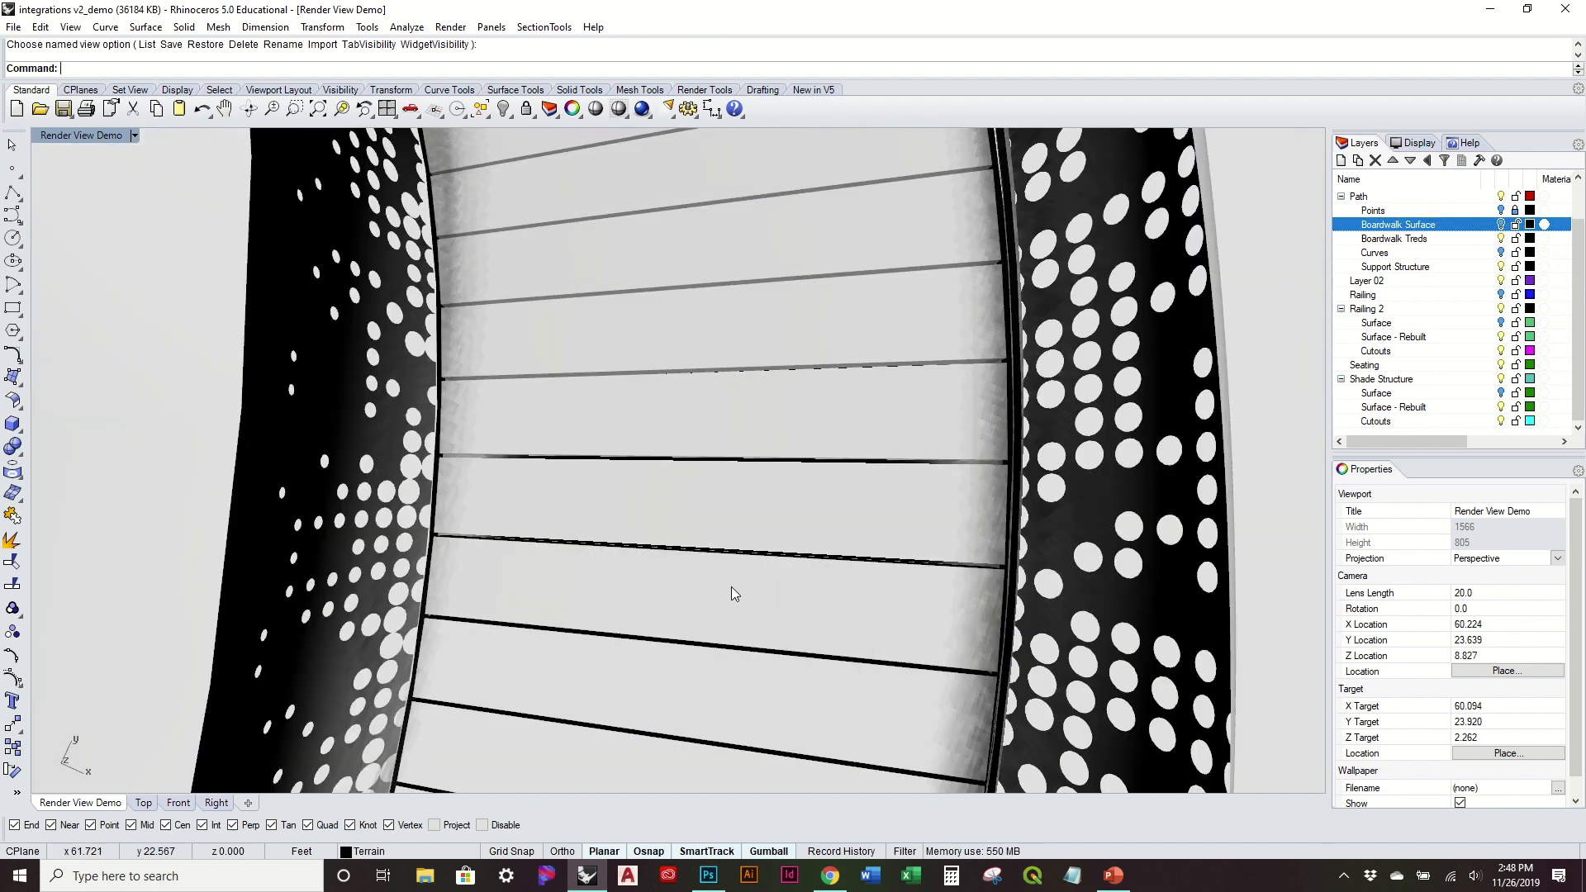
Examine the separate boardwalk treads by selecting several of them, and clear the selection
left_click(737, 537)
left_click(731, 613)
left_click(713, 720)
right_click_drag(709, 724, 335, 473)
right_click_drag(992, 493, 622, 434)
key("Escape")
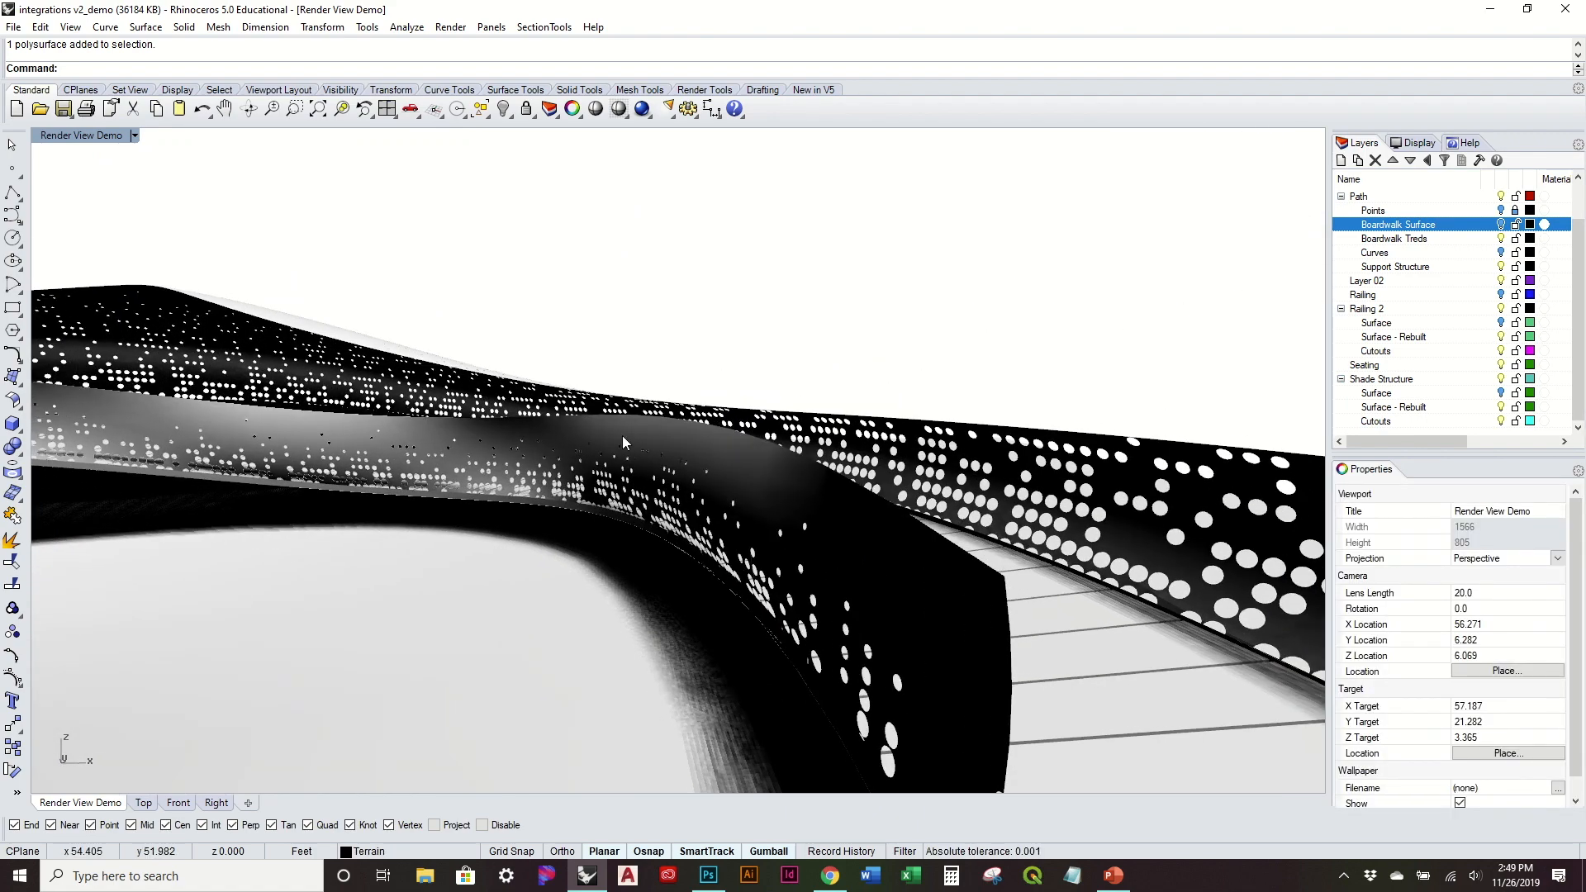
Assign the rebuilt railing surface's material by object, with Rust0218_7_download600 as its color texture
left_click(713, 464)
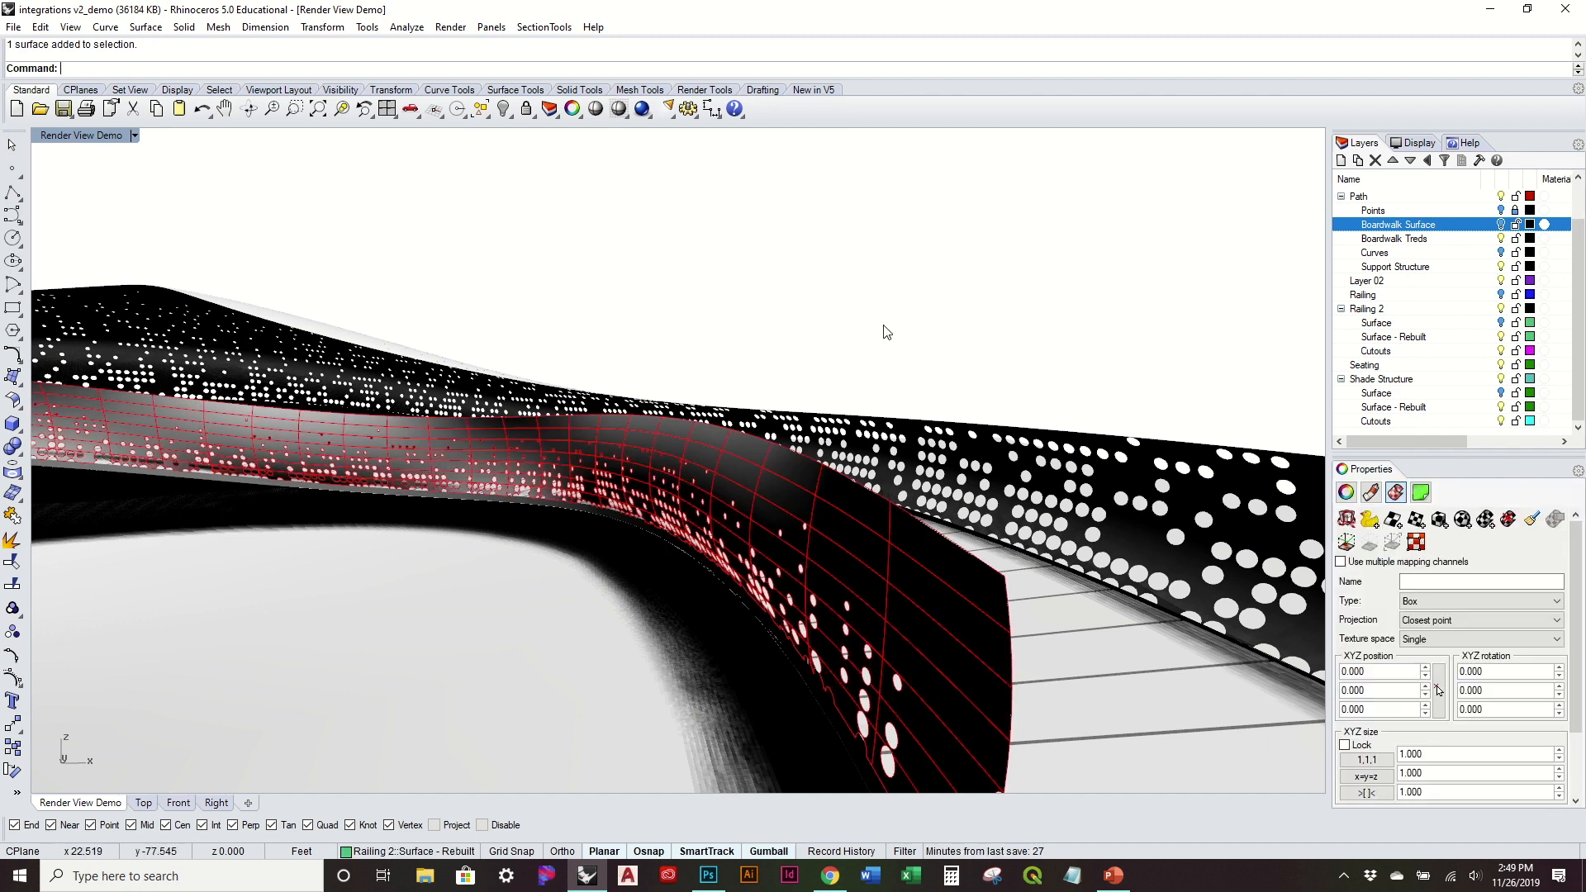
left_click(1372, 493)
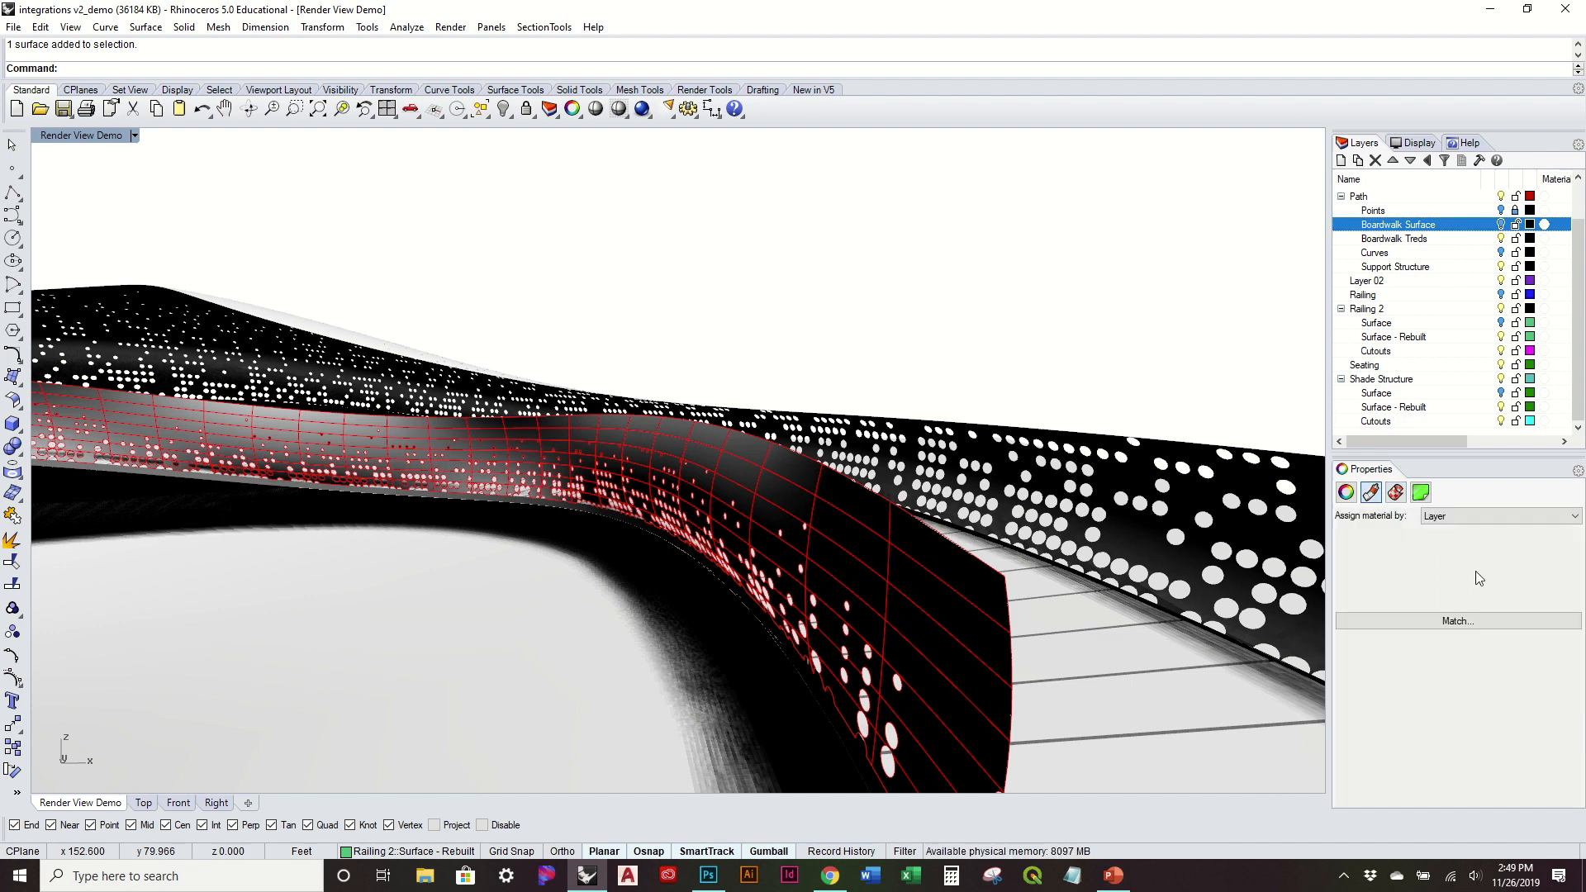
left_click(1476, 548)
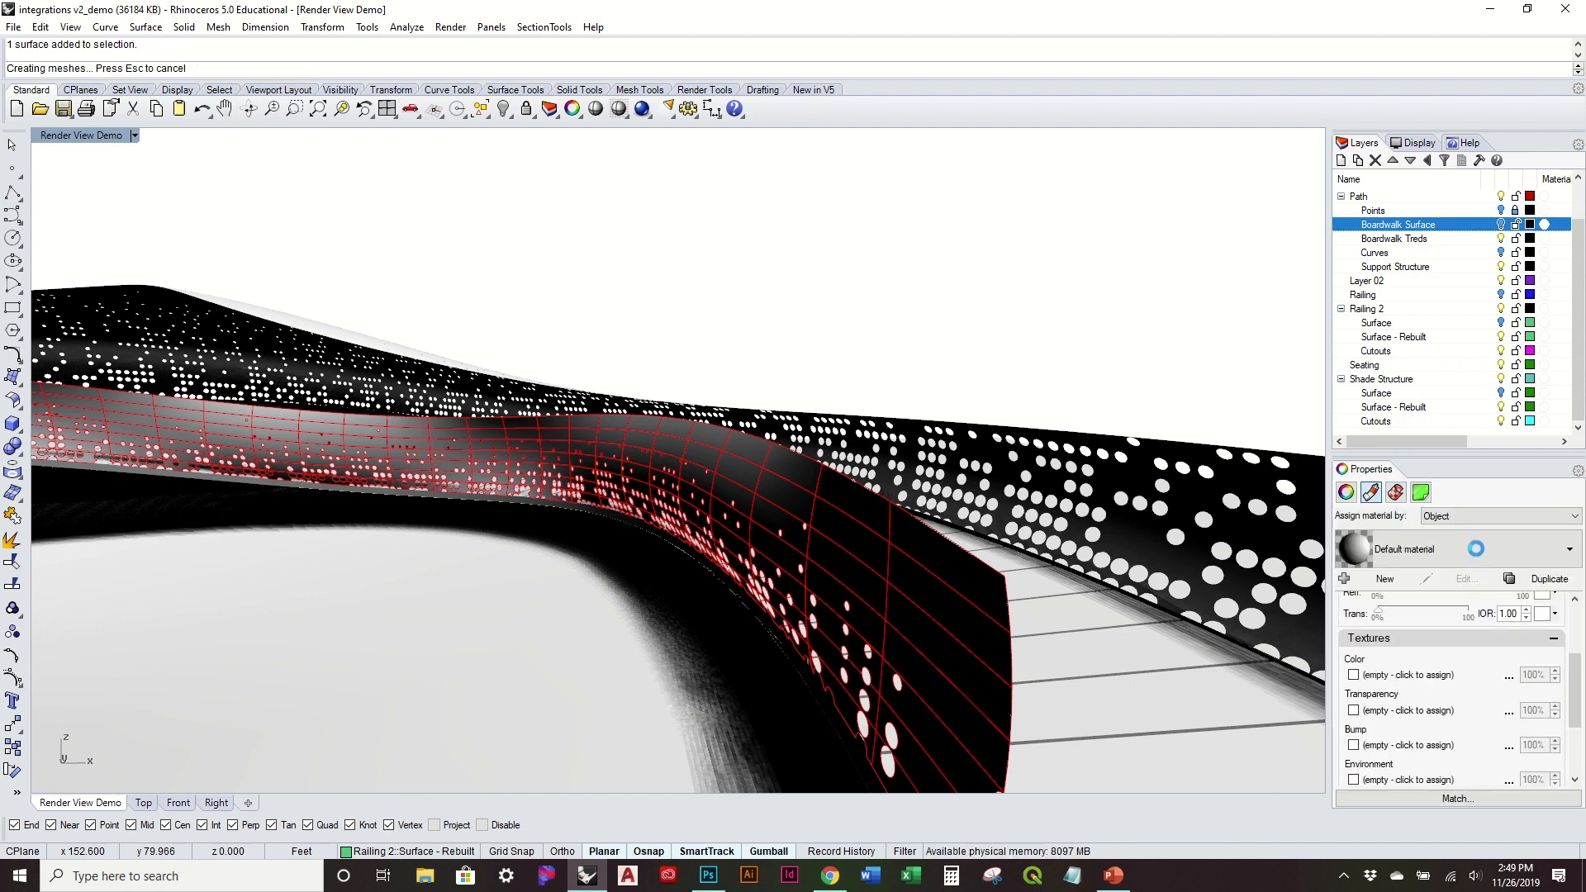
left_click(1381, 675)
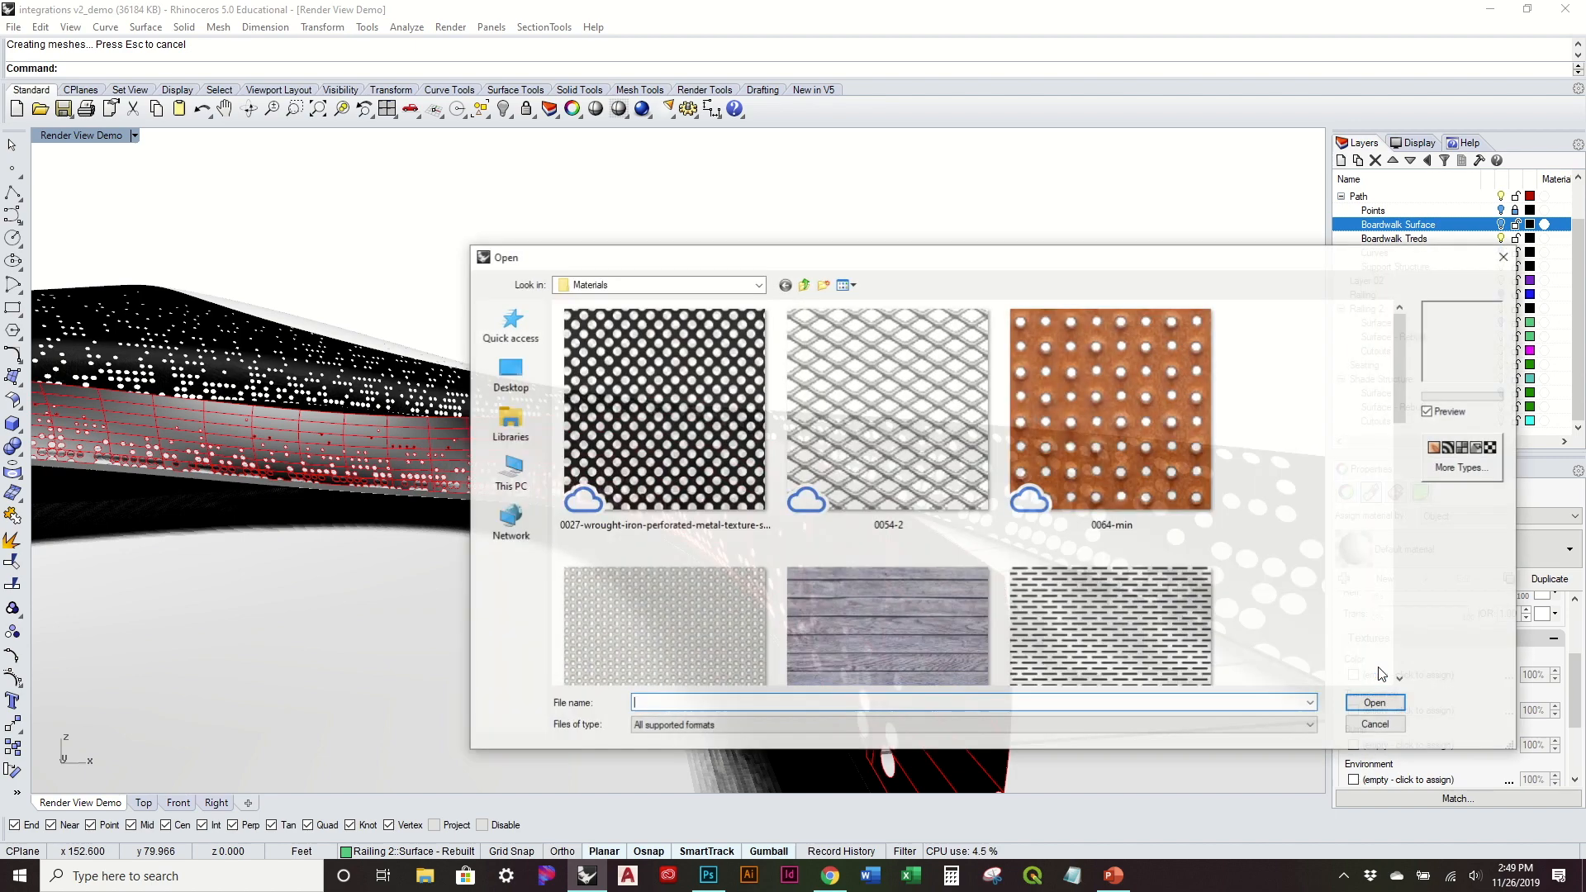
left_click_drag(1403, 368, 1382, 642)
left_click(973, 598)
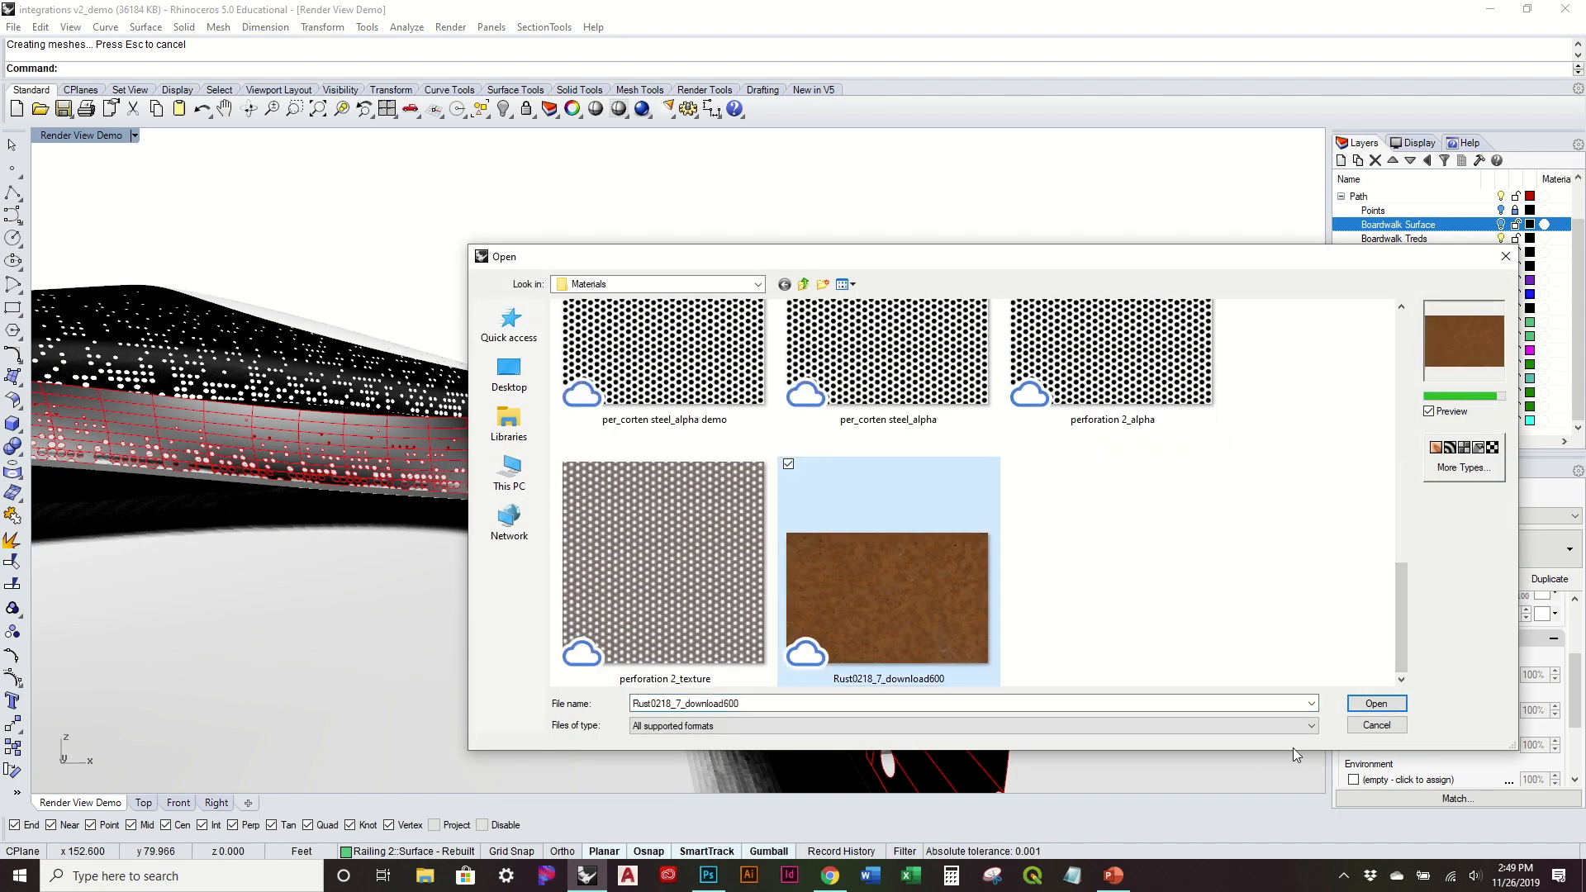
left_click(1376, 704)
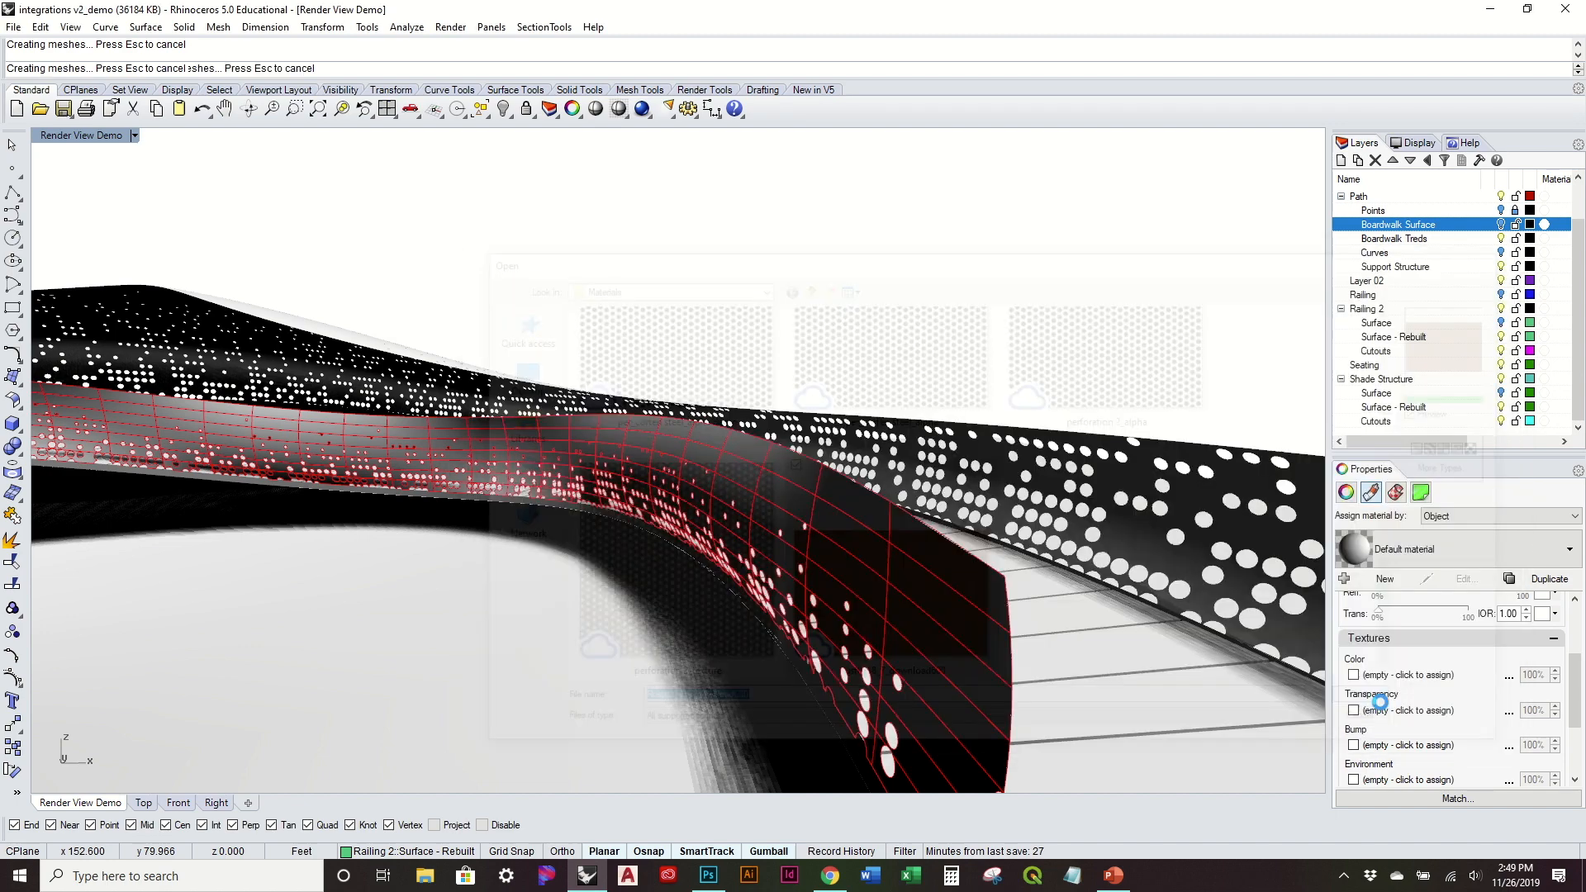
Examine the rust-textured railing along its length and its cutouts in close-up
scroll(213, 423, "up", 3)
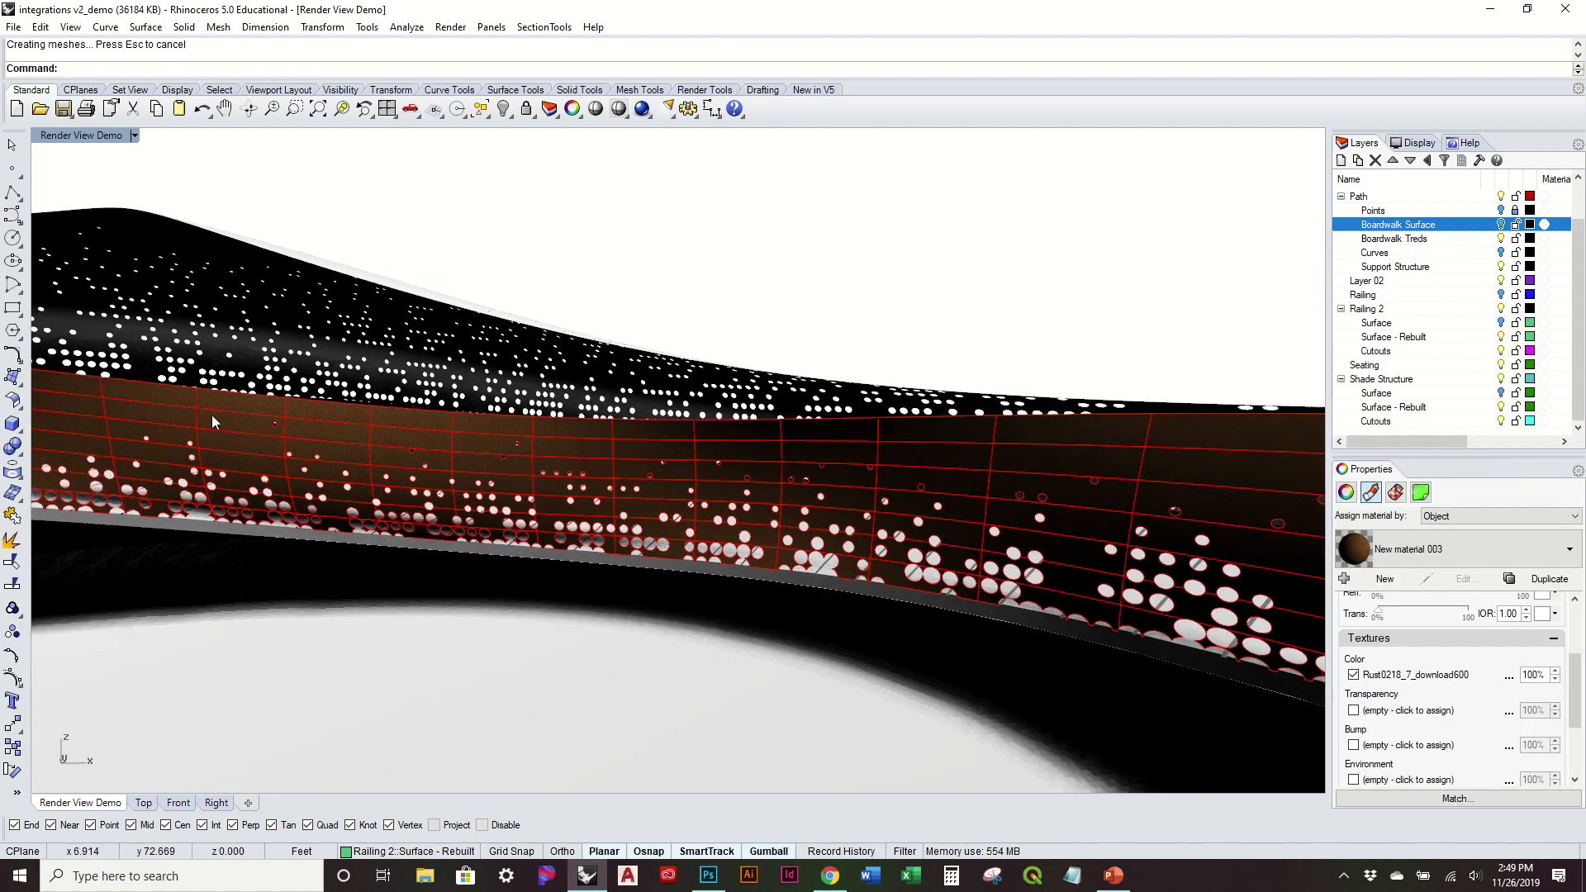
left_click(317, 109)
scroll(435, 340, "up", 1)
scroll(618, 444, "up", 6)
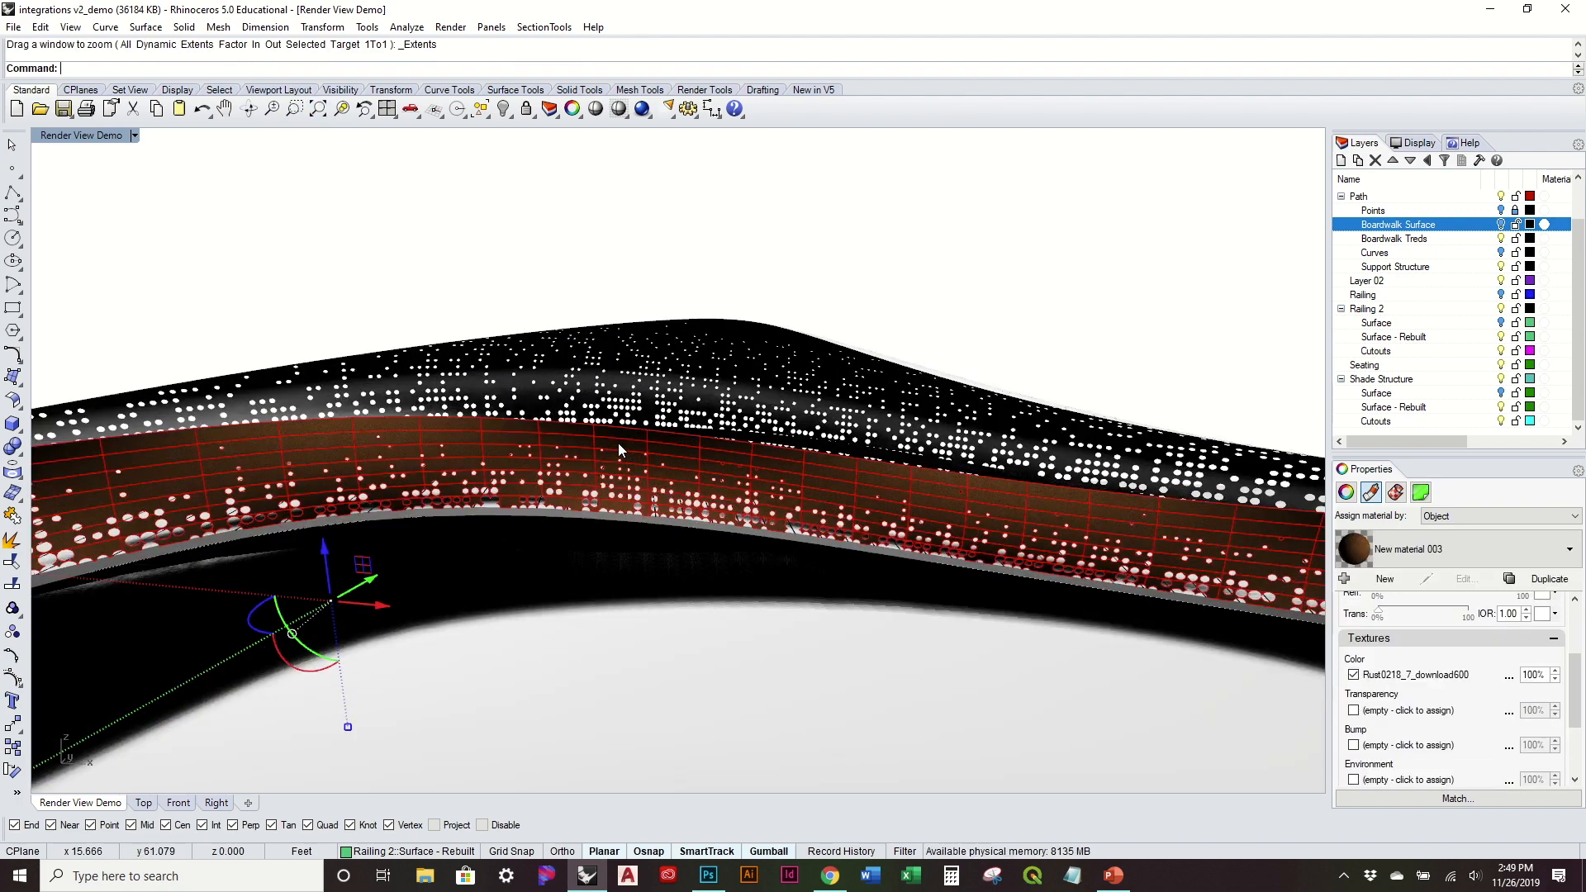
scroll(734, 468, "up", 5)
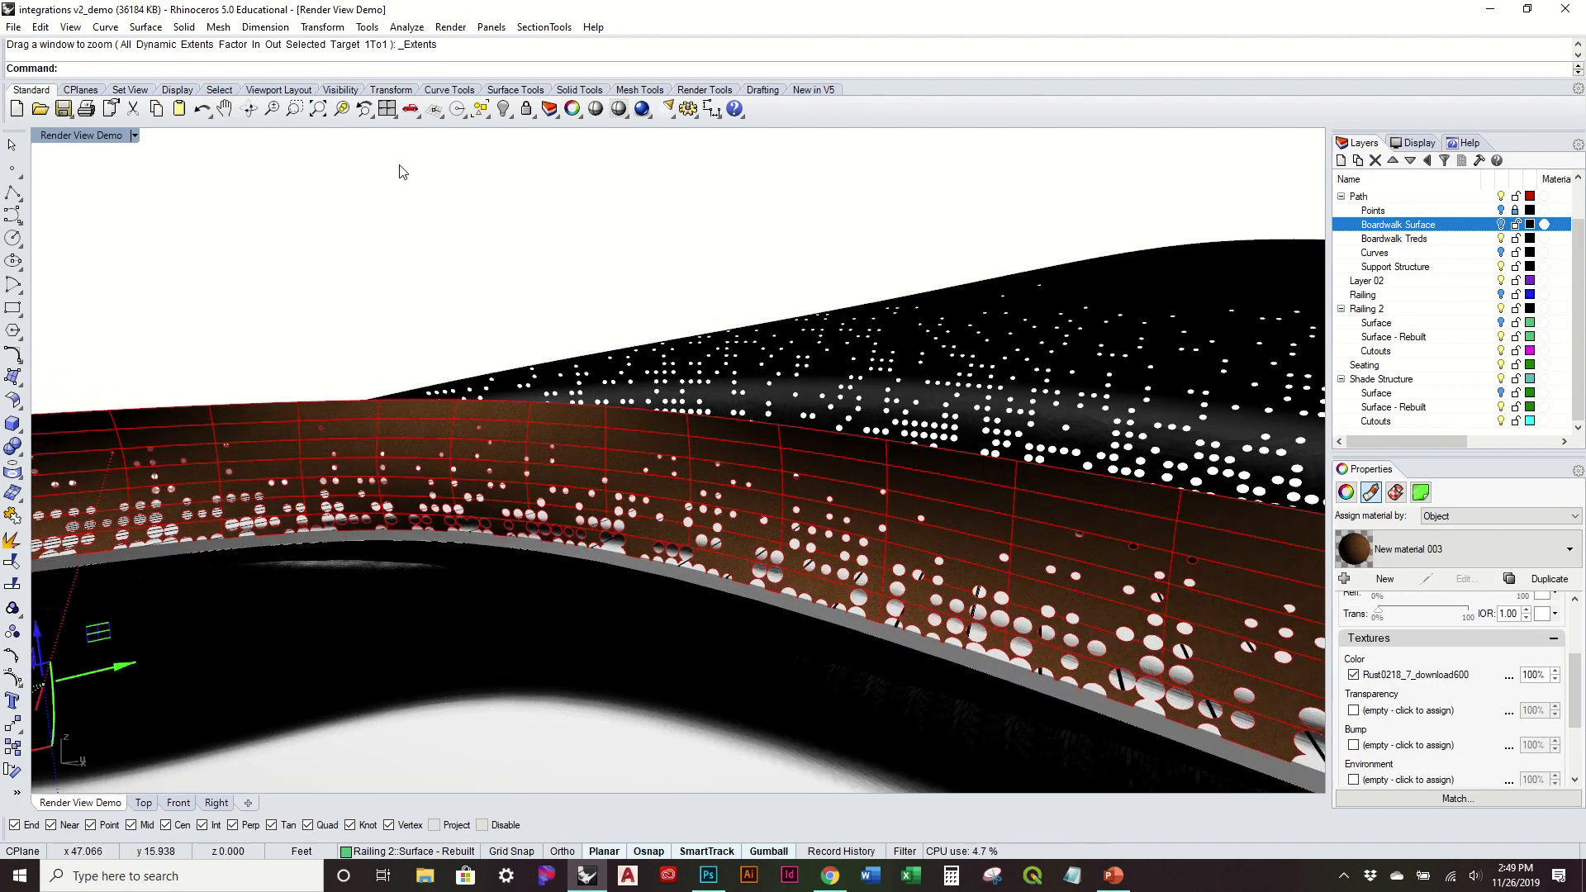
left_click(294, 111)
left_click_drag(248, 299, 583, 591)
scroll(334, 446, "up", 5)
scroll(334, 446, "down", 1)
scroll(334, 446, "up", 1)
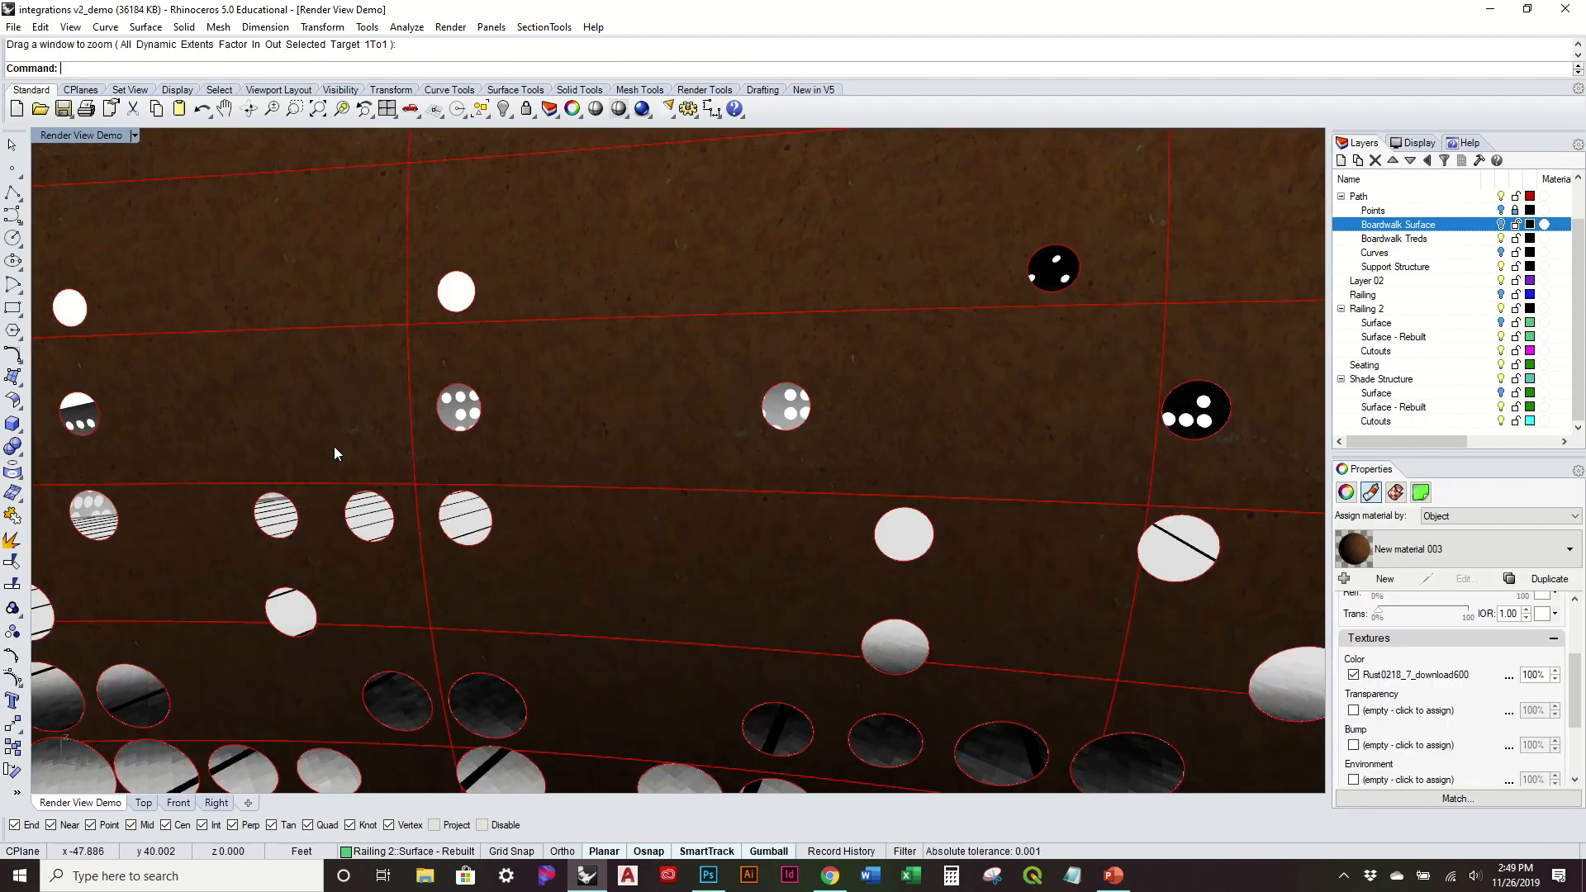
Deselect the railing and inspect the rust texture near its upper edge, then the whole structure
scroll(334, 446, "down", 3)
mouse_move(504, 379)
right_mouse_down()
mouse_move(494, 411)
mouse_move(522, 366)
right_mouse_up()
left_click(480, 281)
scroll(362, 311, "up", 3)
scroll(362, 311, "down", 1)
right_click_drag(362, 311, 390, 319)
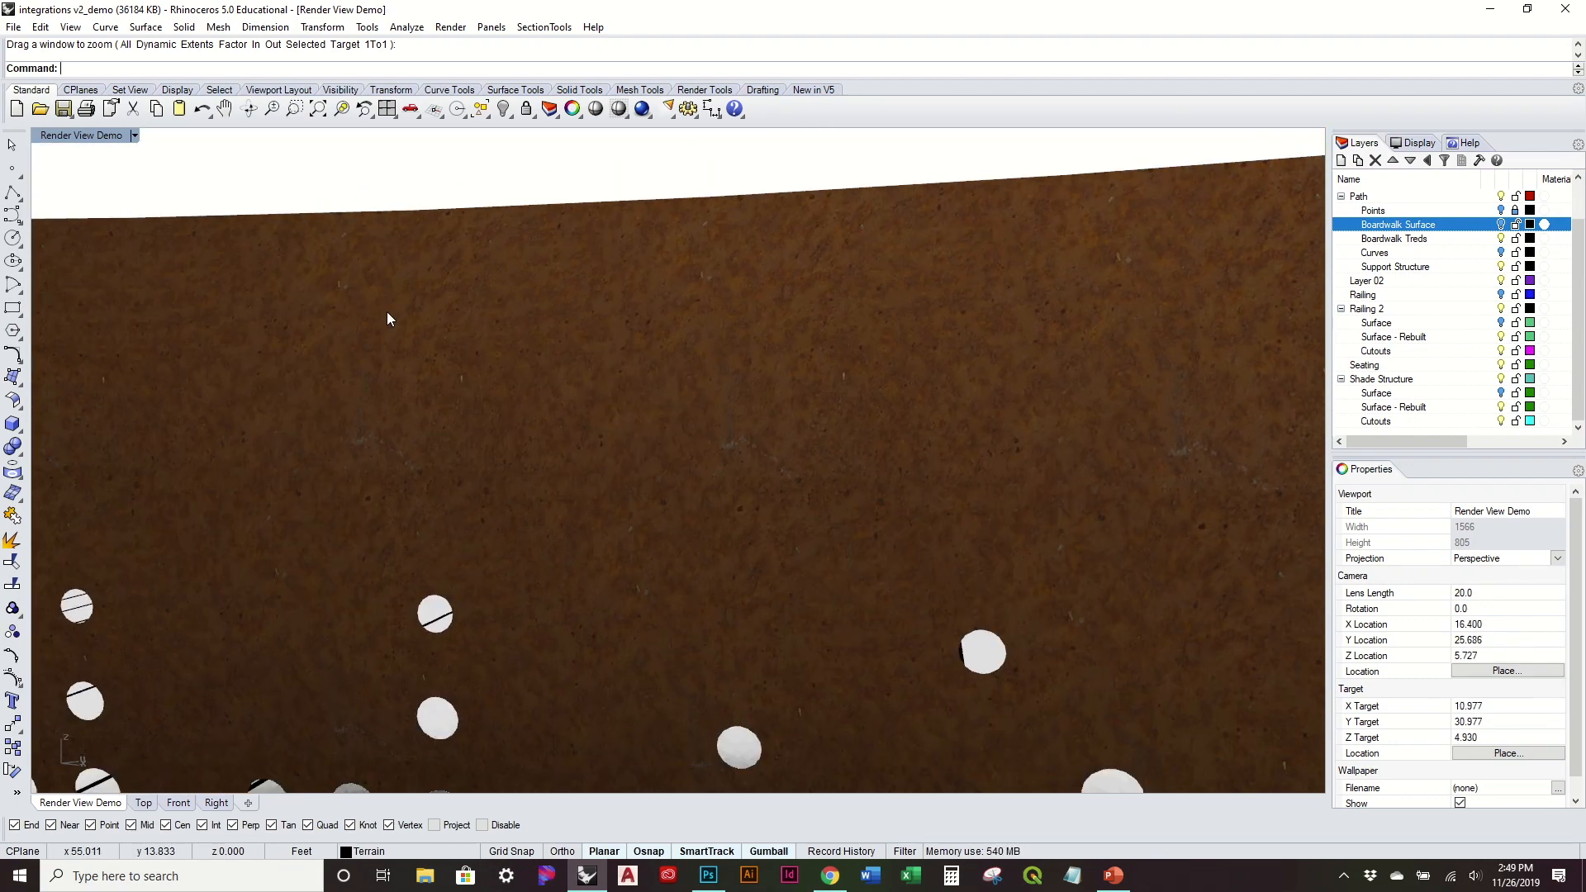
scroll(390, 319, "down", 3)
right_click_drag(900, 393, 754, 438)
scroll(800, 380, "down", 4)
Apply New material 003 to the rebuilt shade structure surface from the Material Editor
left_click(801, 380)
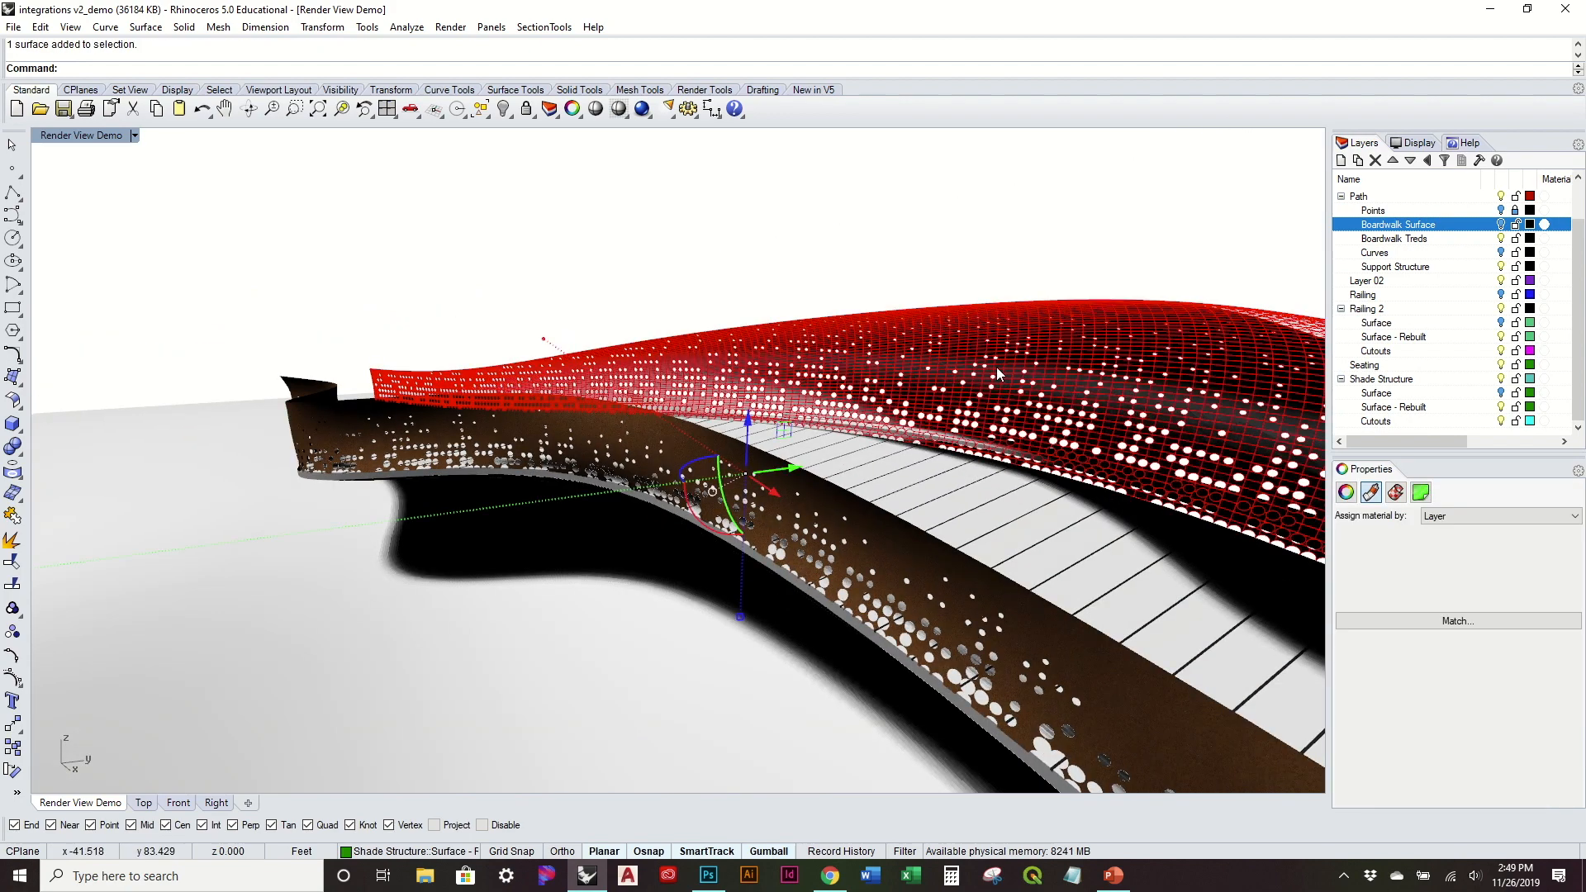
left_click(450, 27)
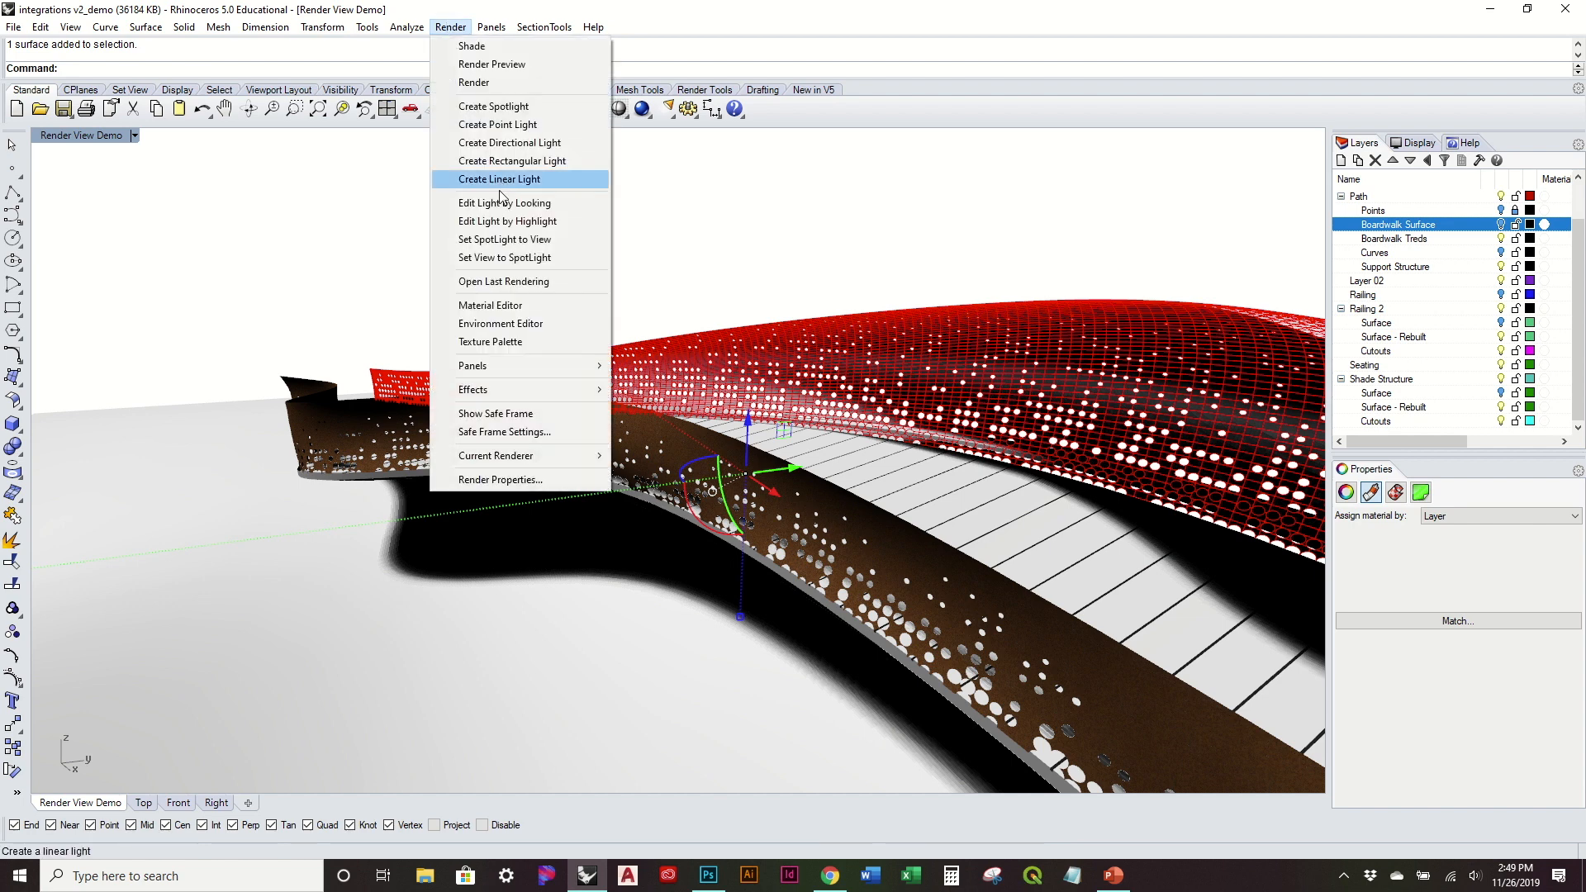
left_click(491, 305)
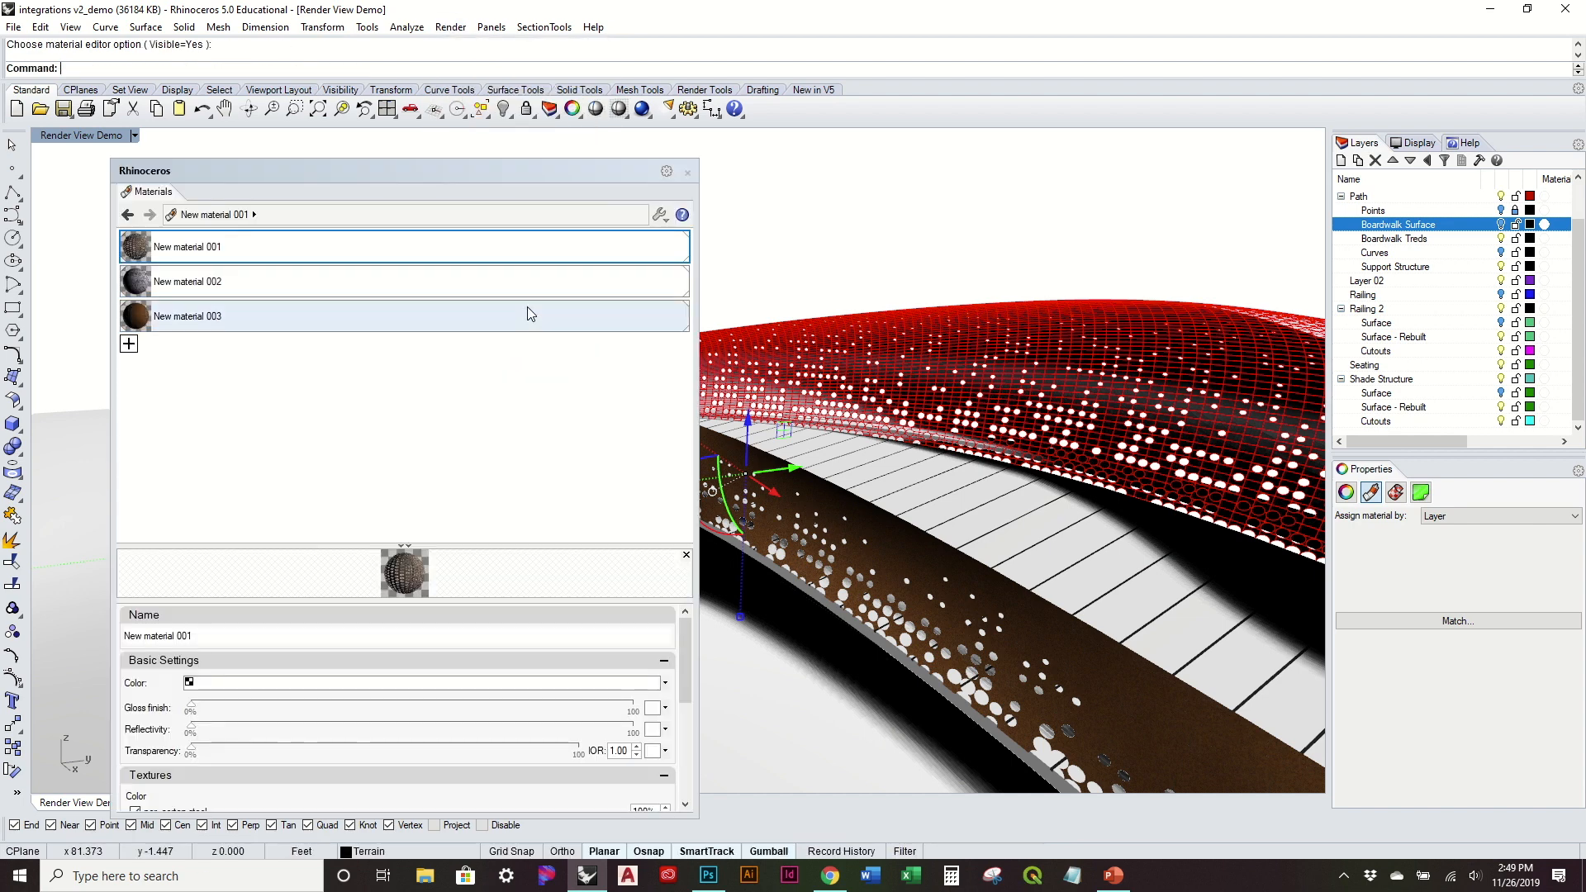
left_click(251, 314)
left_click_drag(248, 318, 982, 395)
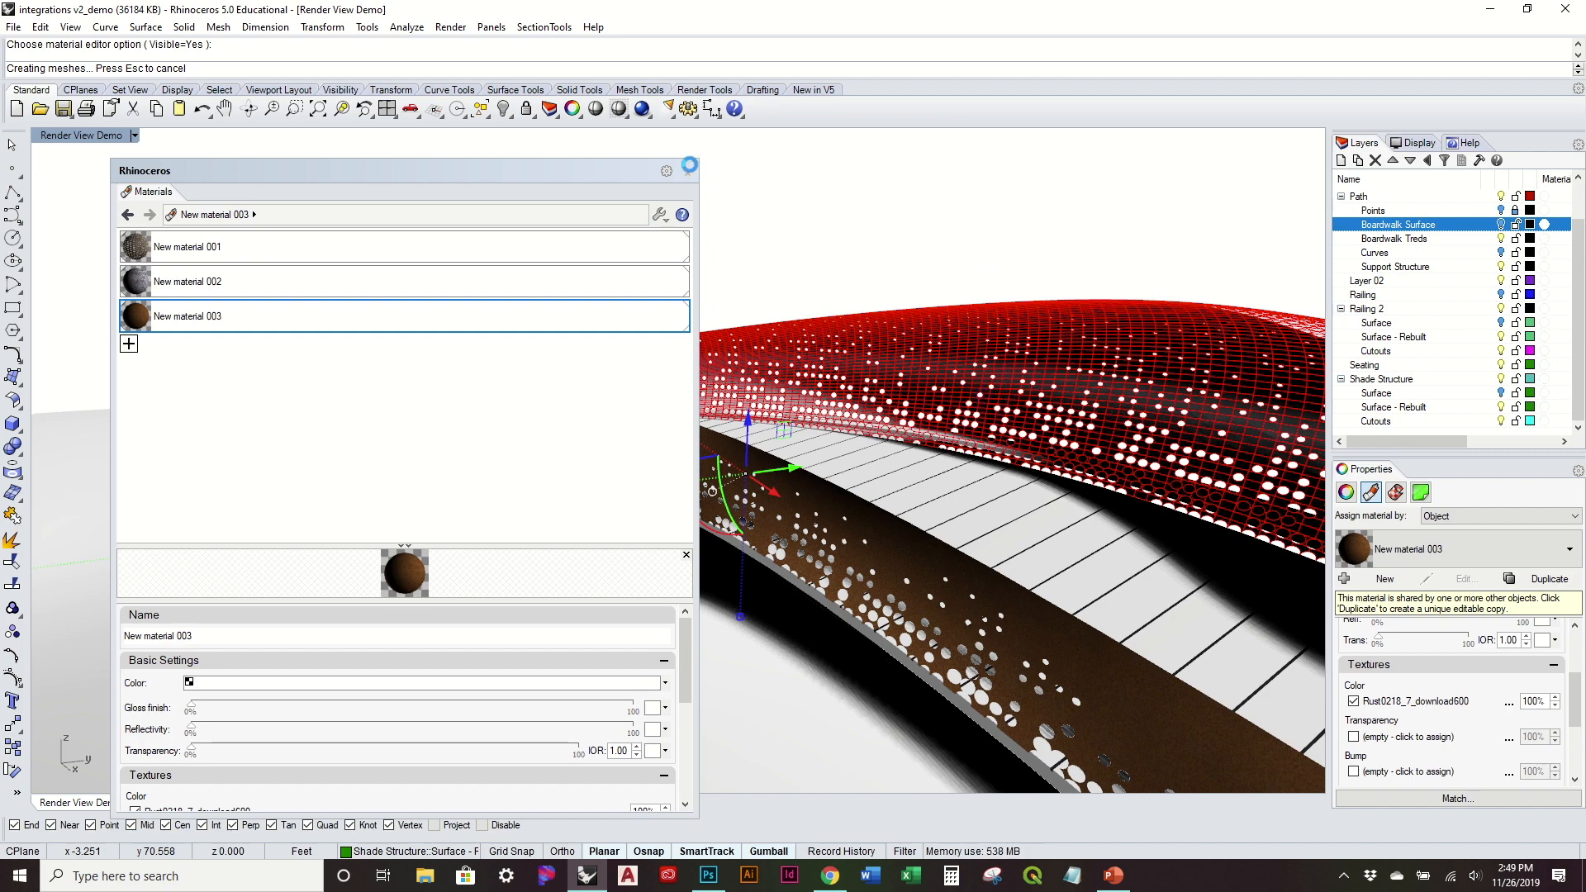
left_click(688, 170)
left_click(931, 214)
Match the shade structure's texture mapping to that of the rust-textured railing
right_click_drag(937, 266, 793, 285)
right_click_drag(736, 412, 1019, 329)
left_click(1019, 329)
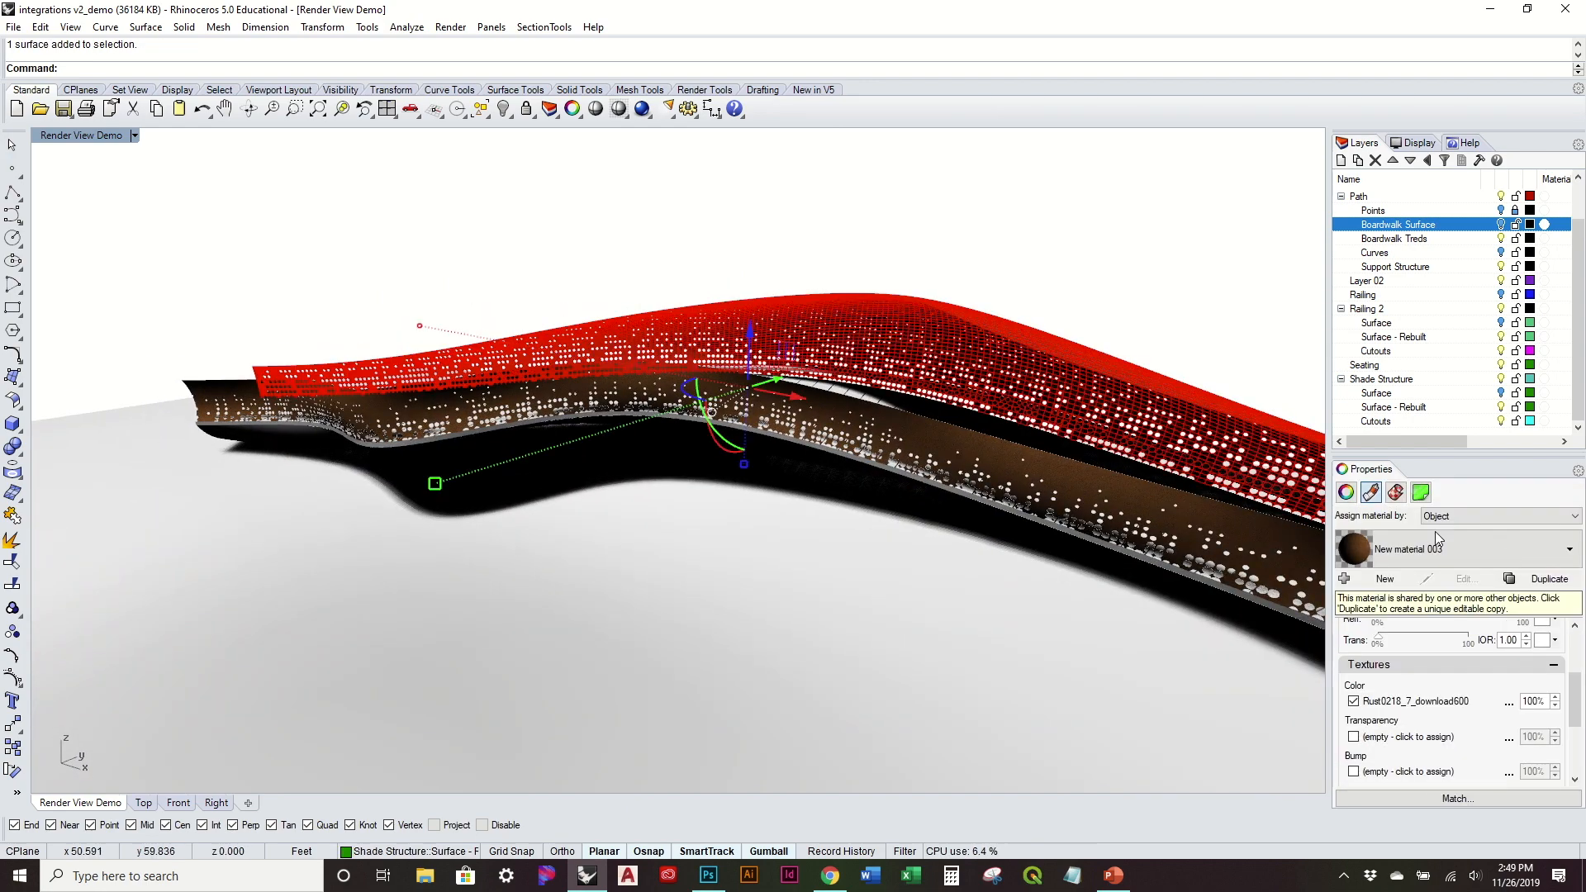
left_click(1395, 493)
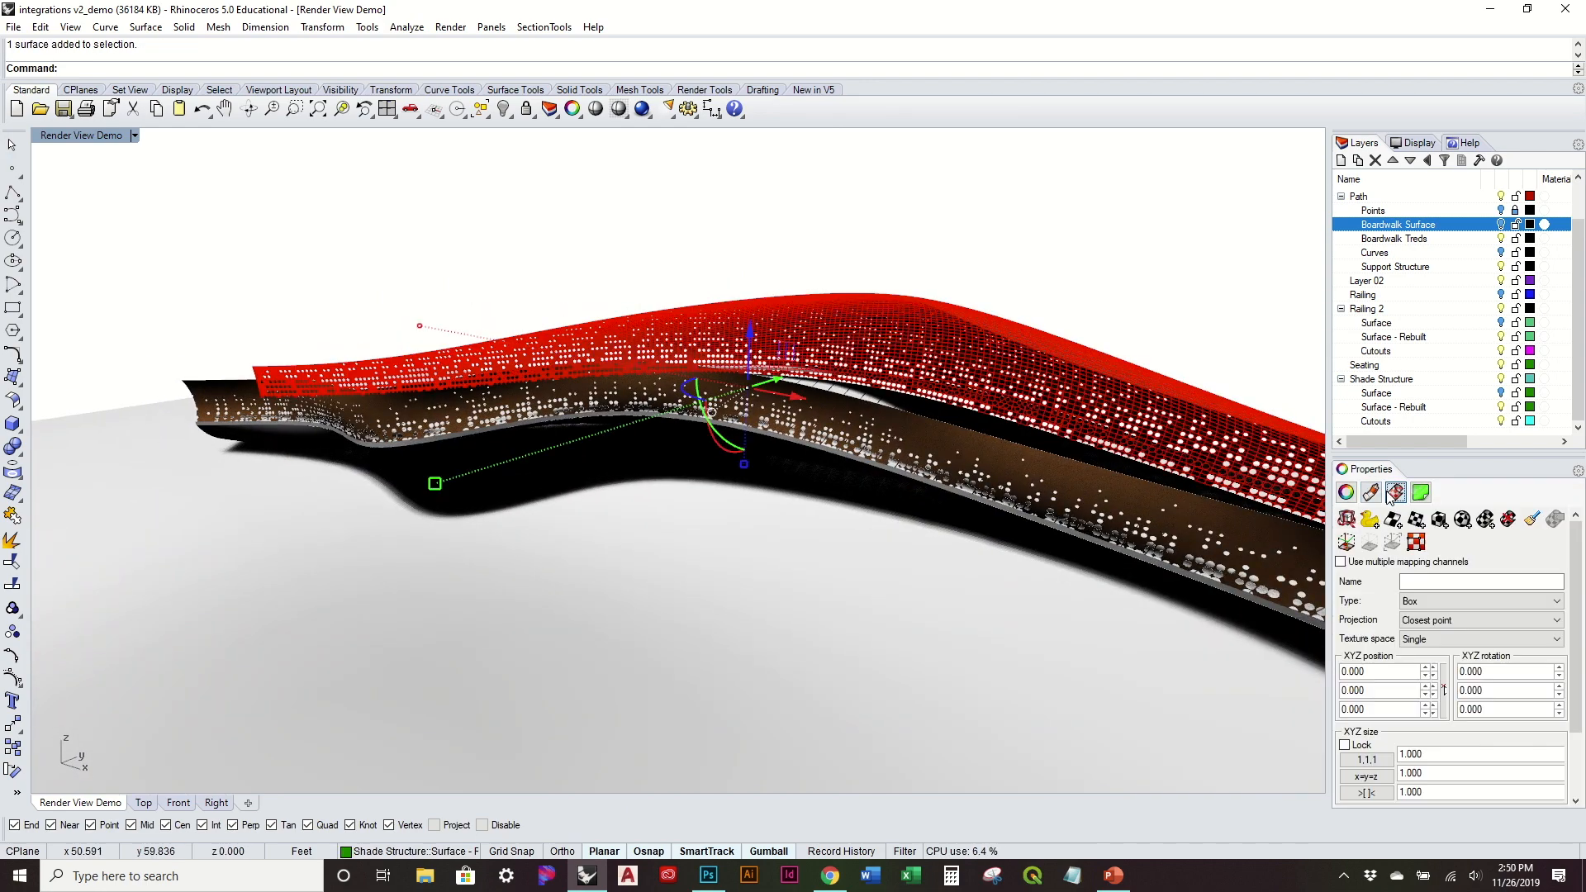
left_click(1529, 519)
left_click(1166, 512)
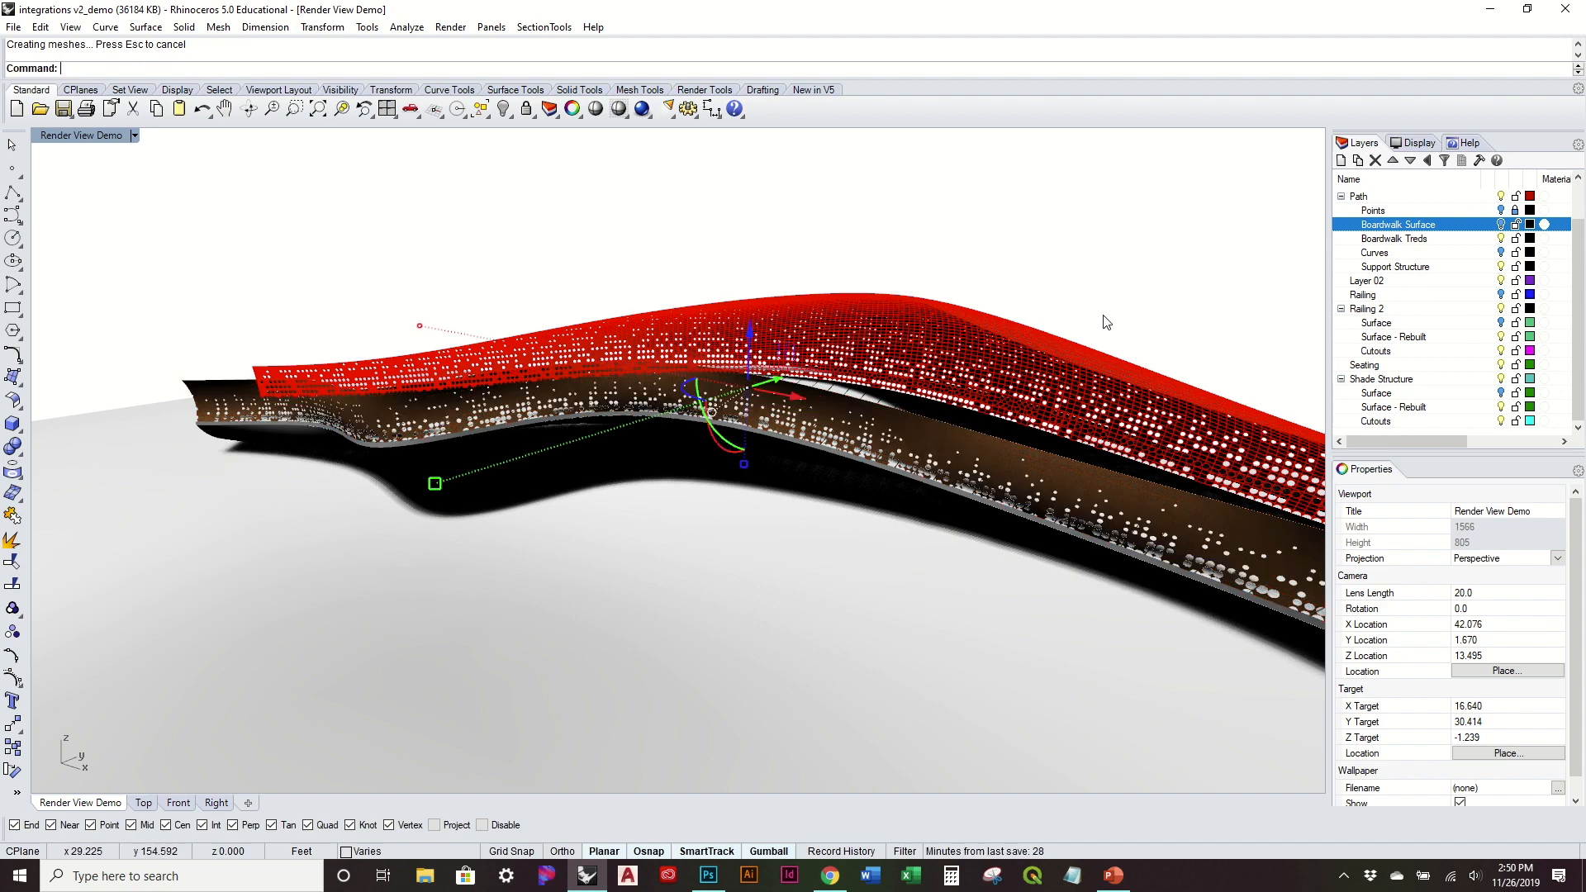
Examine the rust-textured shade structure, railing and untextured boardwalk treads from several angles and distances
right_click_drag(1103, 315, 797, 328)
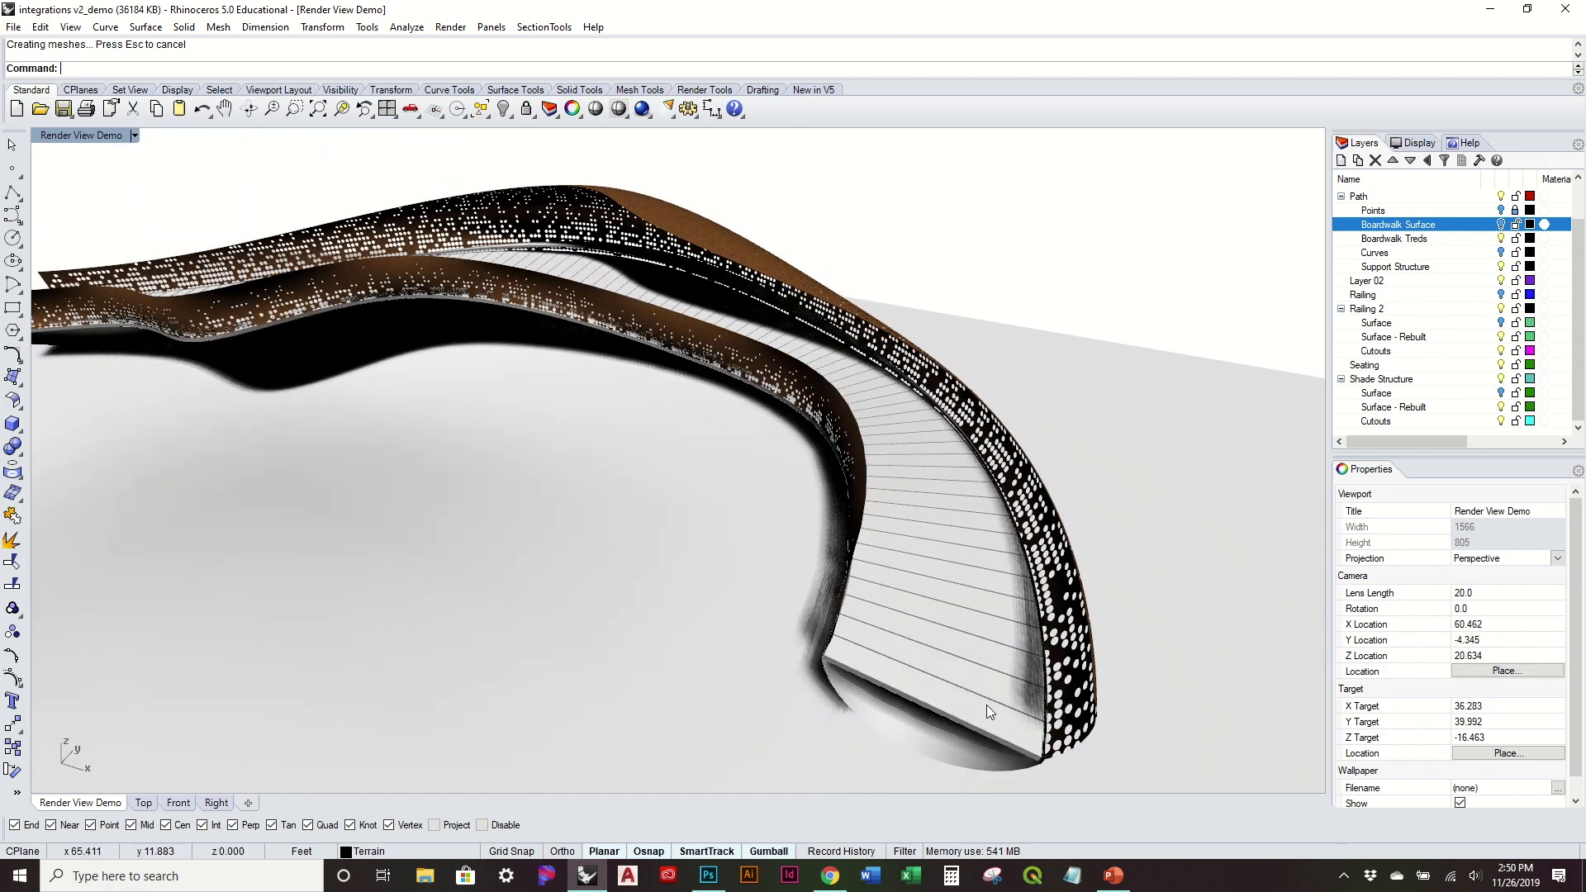
scroll(986, 706, "up", 4)
scroll(812, 574, "down", 4)
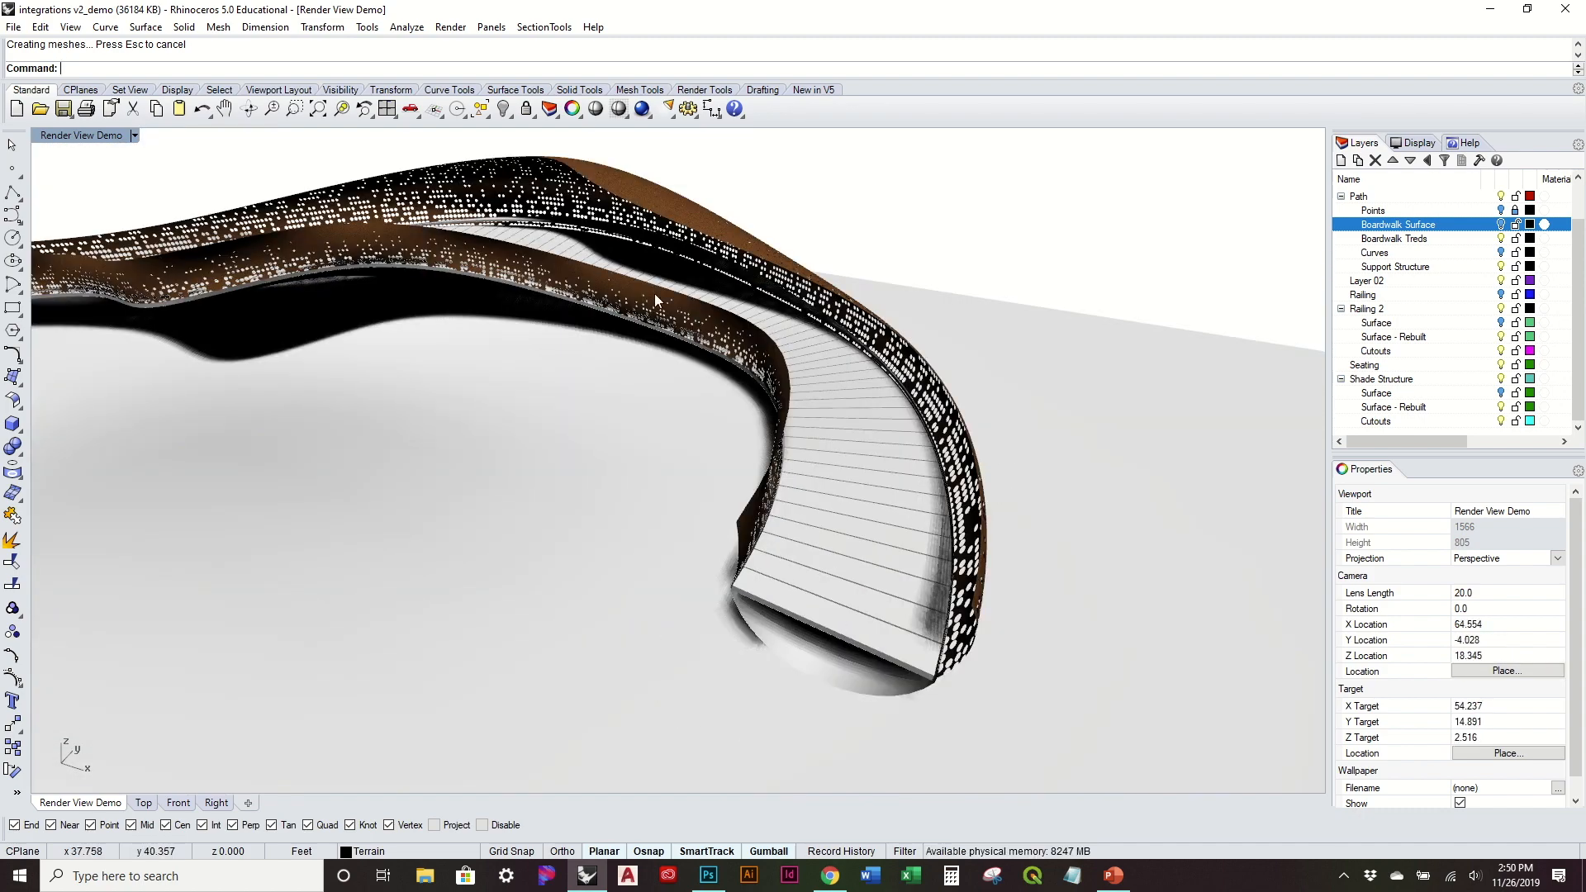
scroll(836, 623, "up", 6)
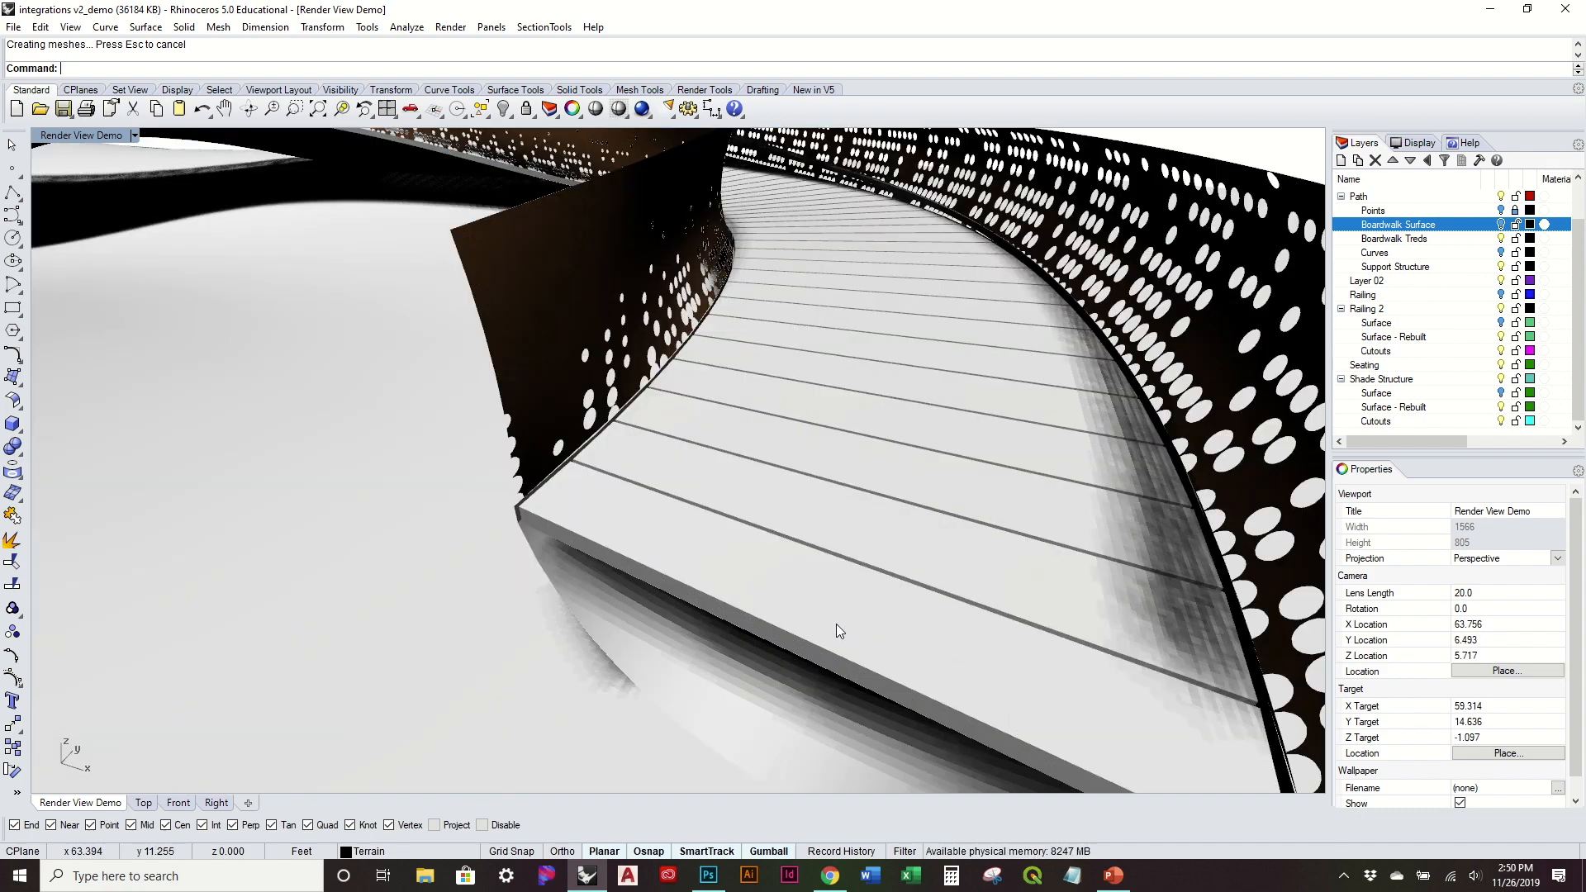
scroll(836, 623, "down", 5)
right_click_drag(832, 623, 870, 518)
left_click(868, 475)
left_click_drag(870, 435, 830, 254)
left_click(1138, 246)
left_click(1021, 381)
right_click_drag(1023, 383, 1032, 321)
Select all objects on the Boardwalk Treds layer and set their material assignment to Object
left_click(1435, 239)
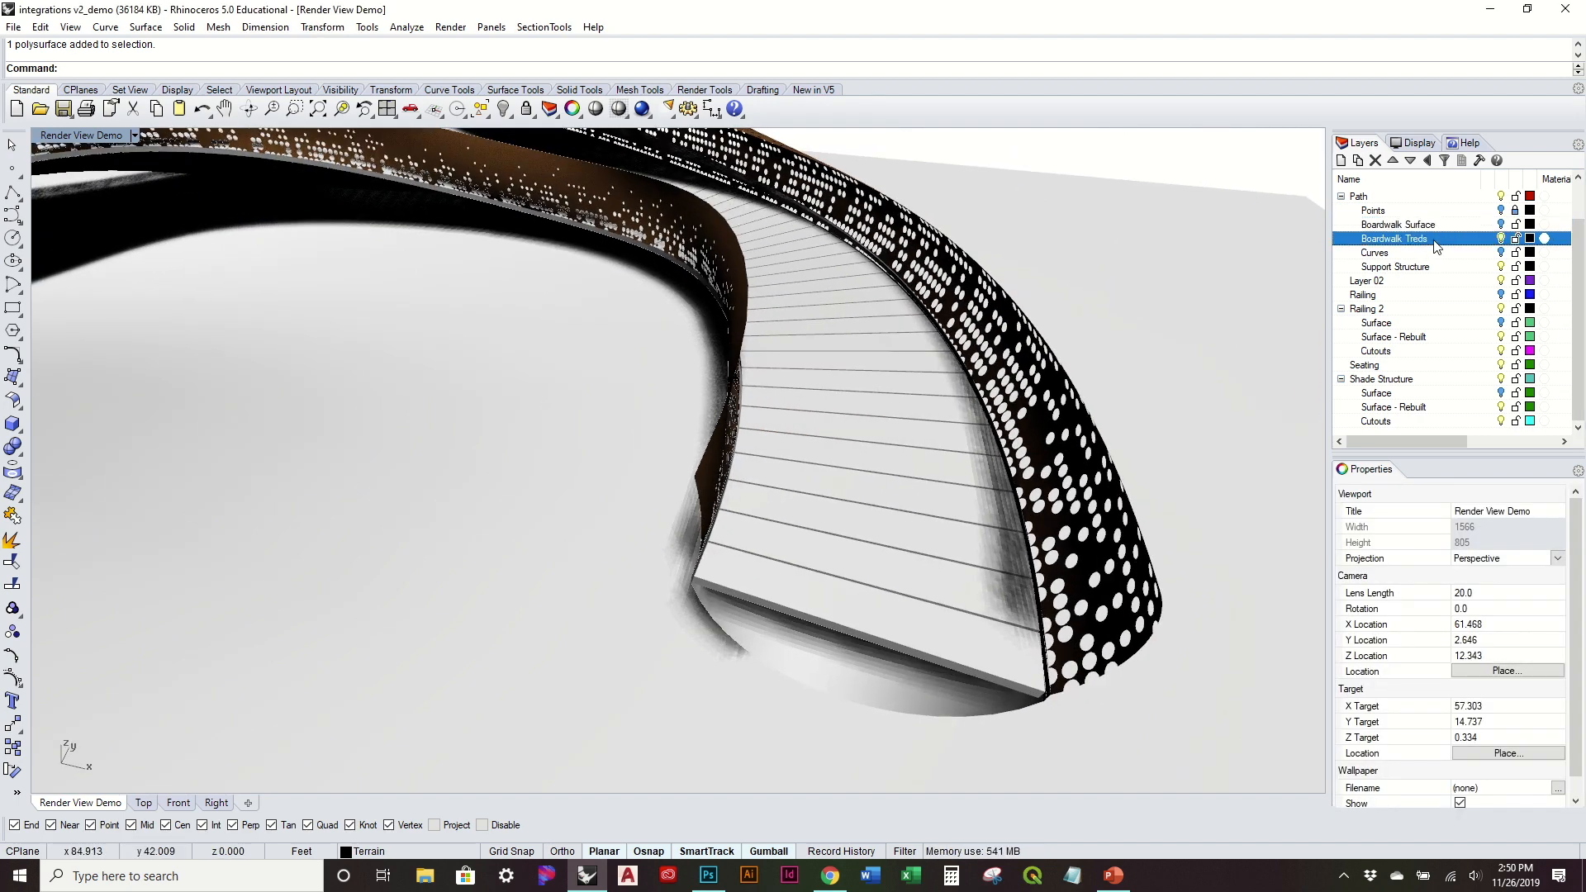
right_click(1434, 245)
left_click(1509, 493)
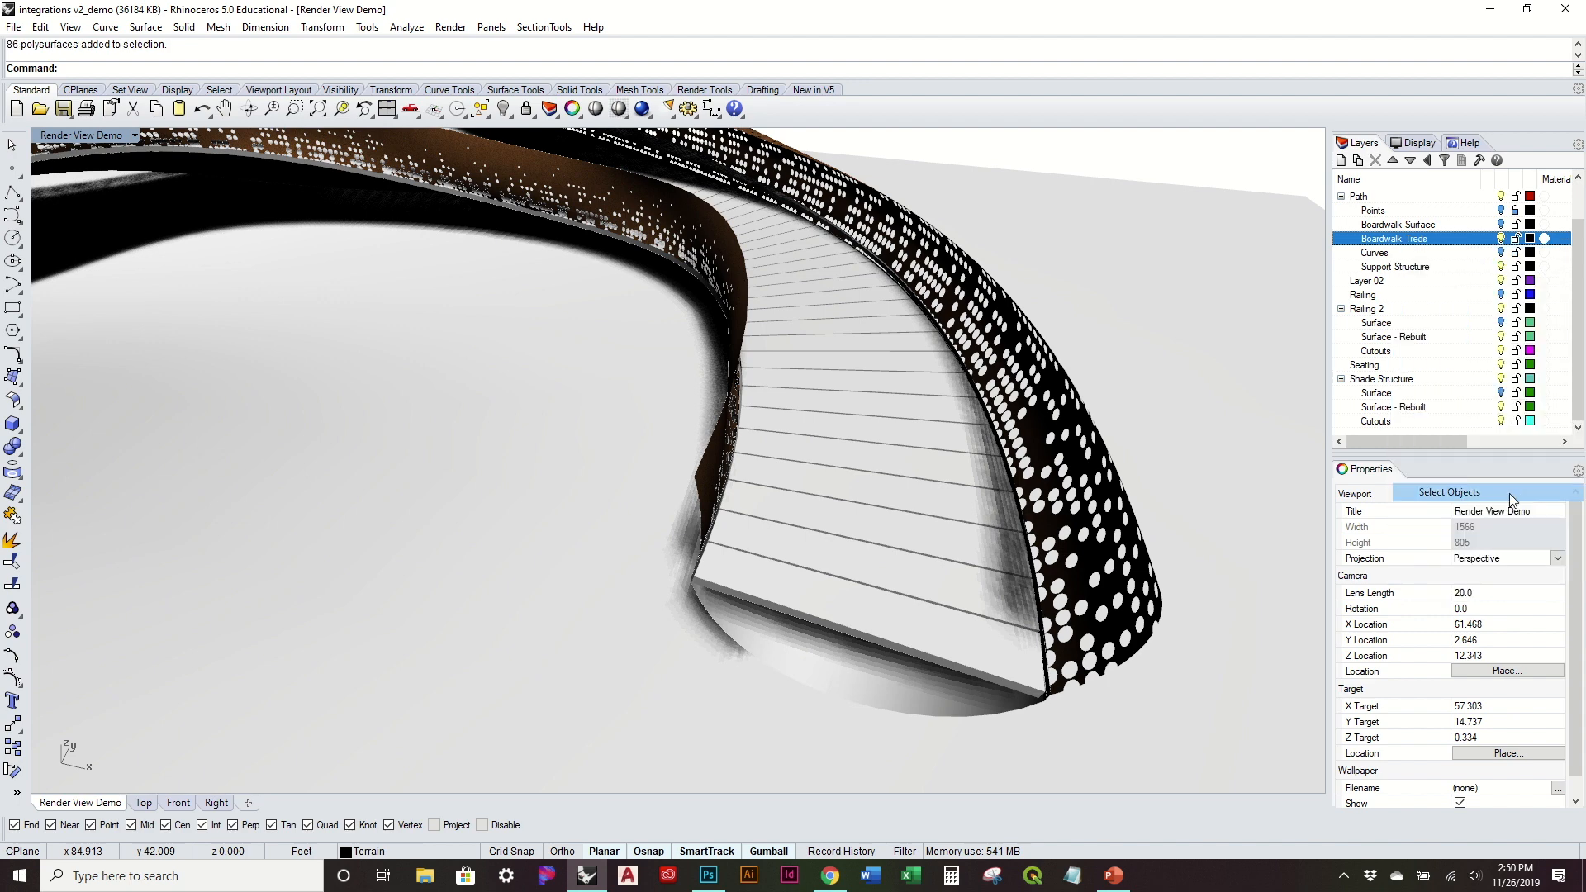
left_click(1373, 496)
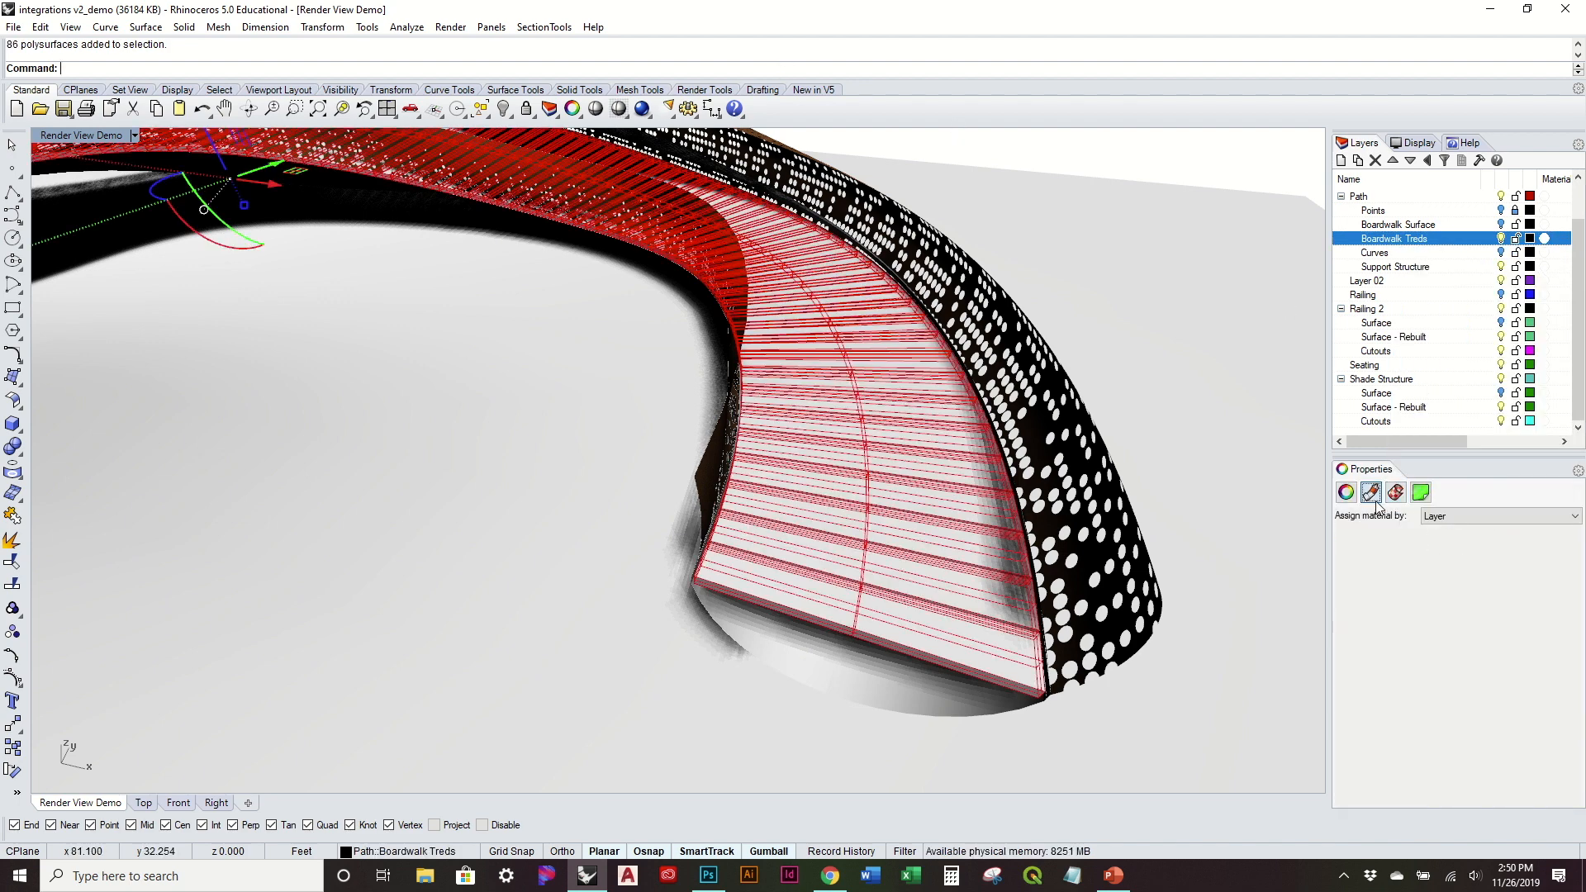
left_click(1476, 518)
left_click(1480, 544)
left_click(1449, 518)
left_click(1454, 543)
left_click(1459, 519)
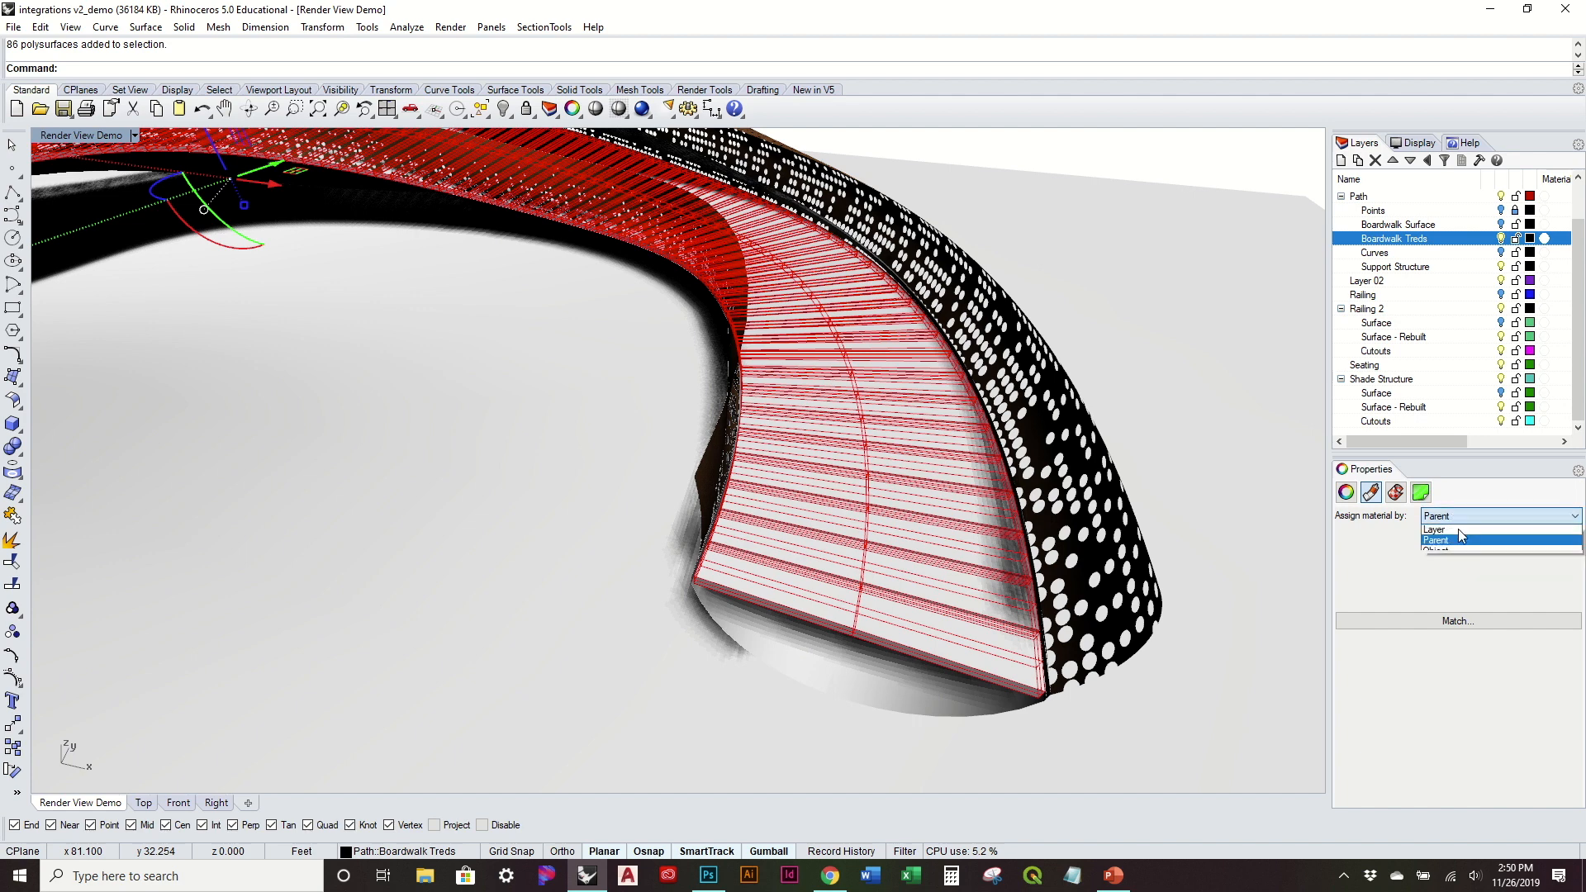
left_click(1456, 550)
Apply the wood image 5026 as the color texture of the boardwalk treads
left_click(1415, 675)
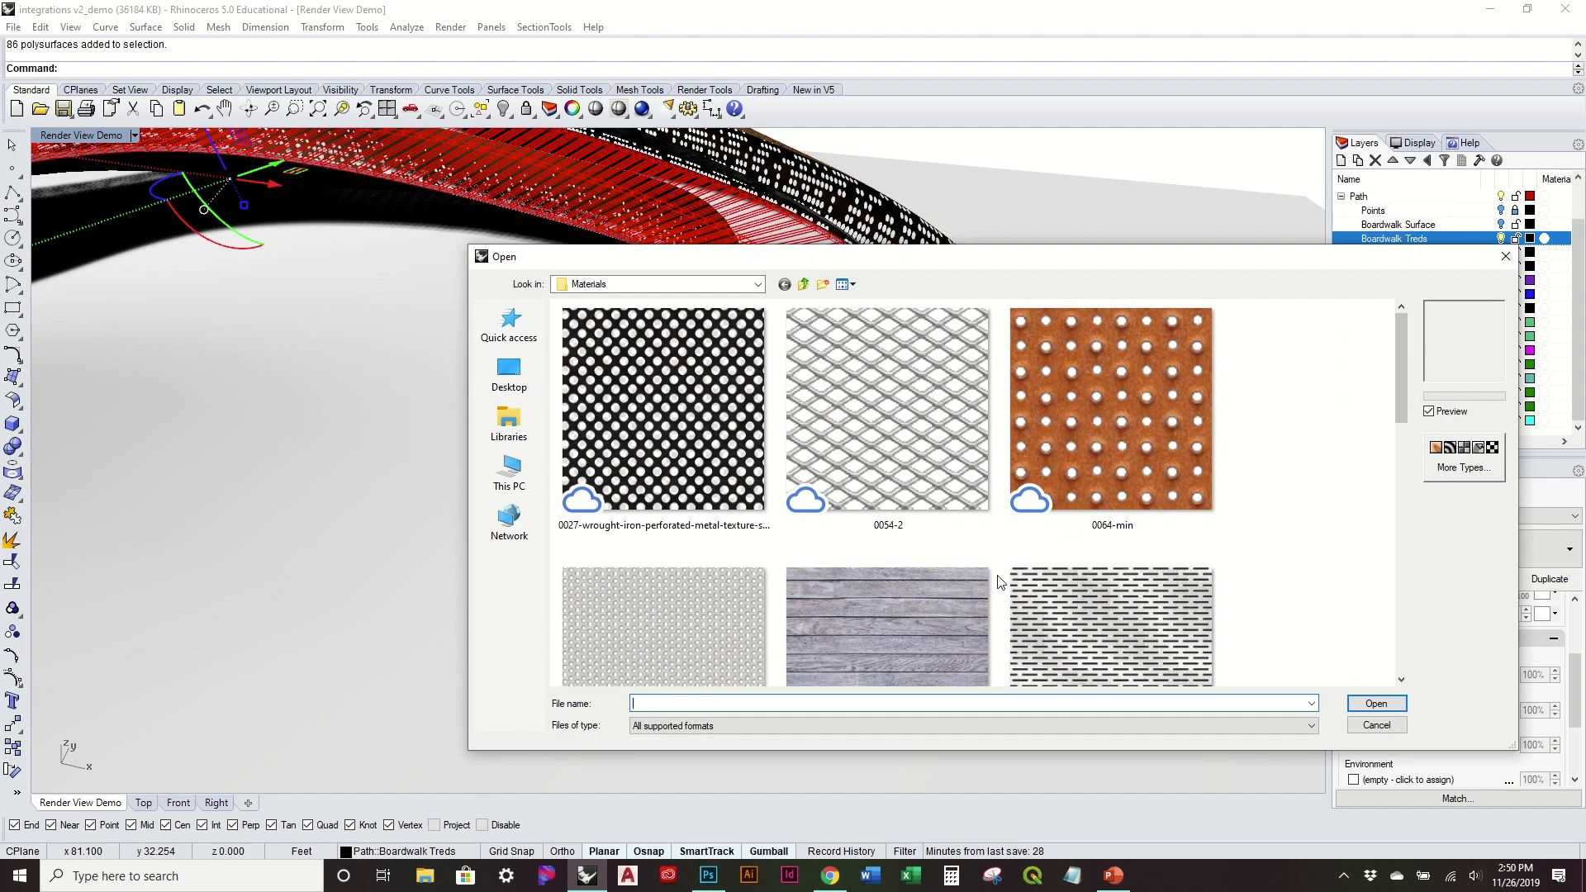
left_click(947, 603)
left_click(1375, 709)
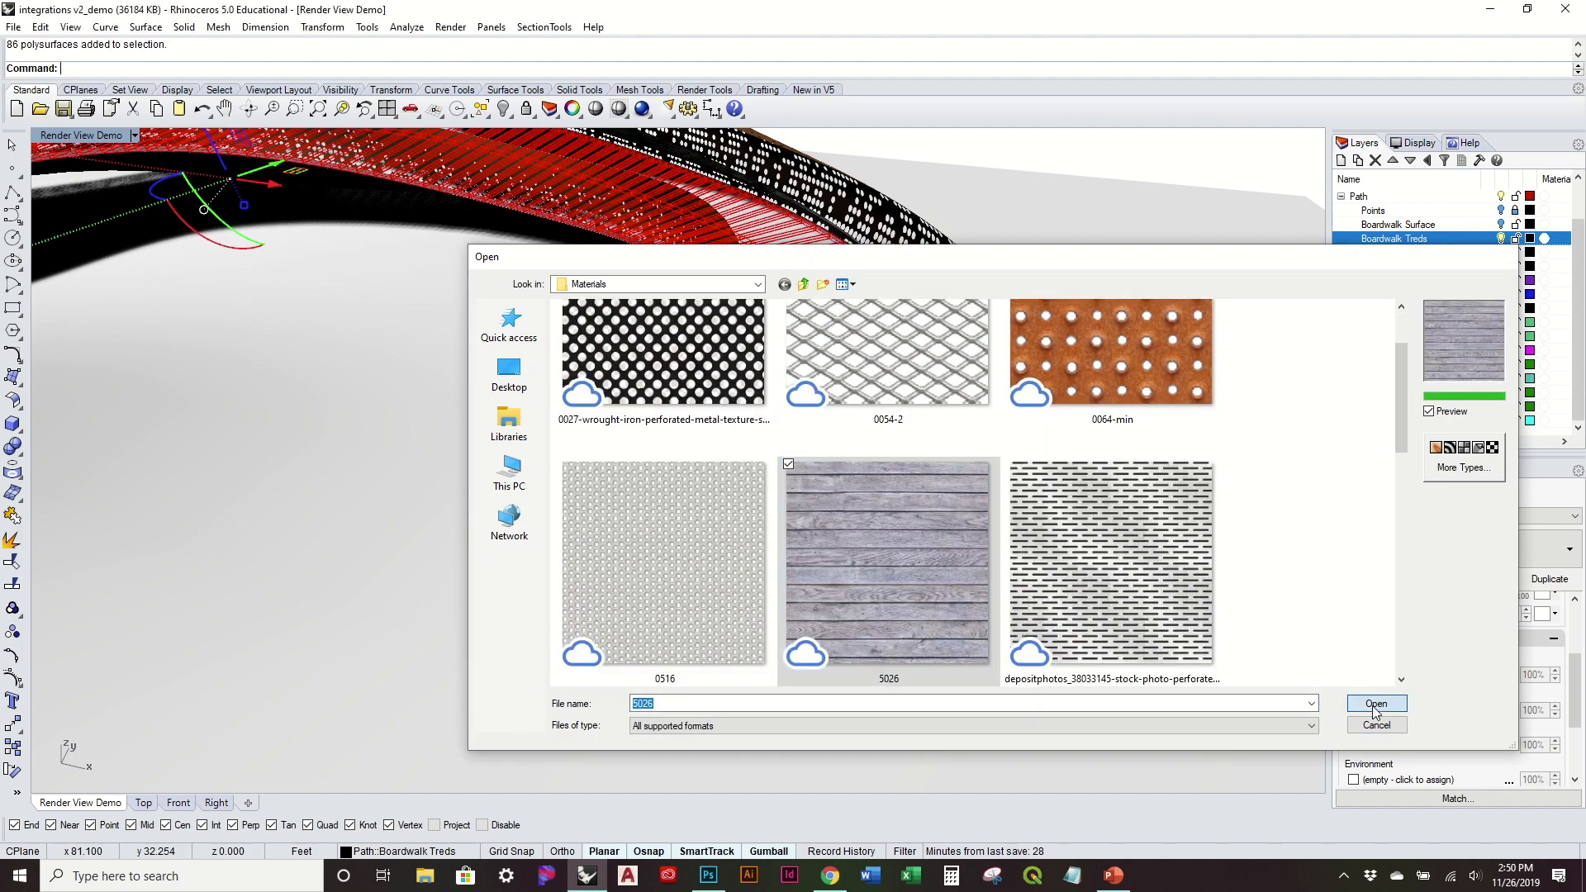
Set the treads' texture mapping to Box with locked proportions and an XYZ size of 3.000
scroll(857, 628, "up", 5)
scroll(857, 628, "up", 3)
right_click_drag(856, 627, 493, 592)
scroll(493, 593, "up", 3)
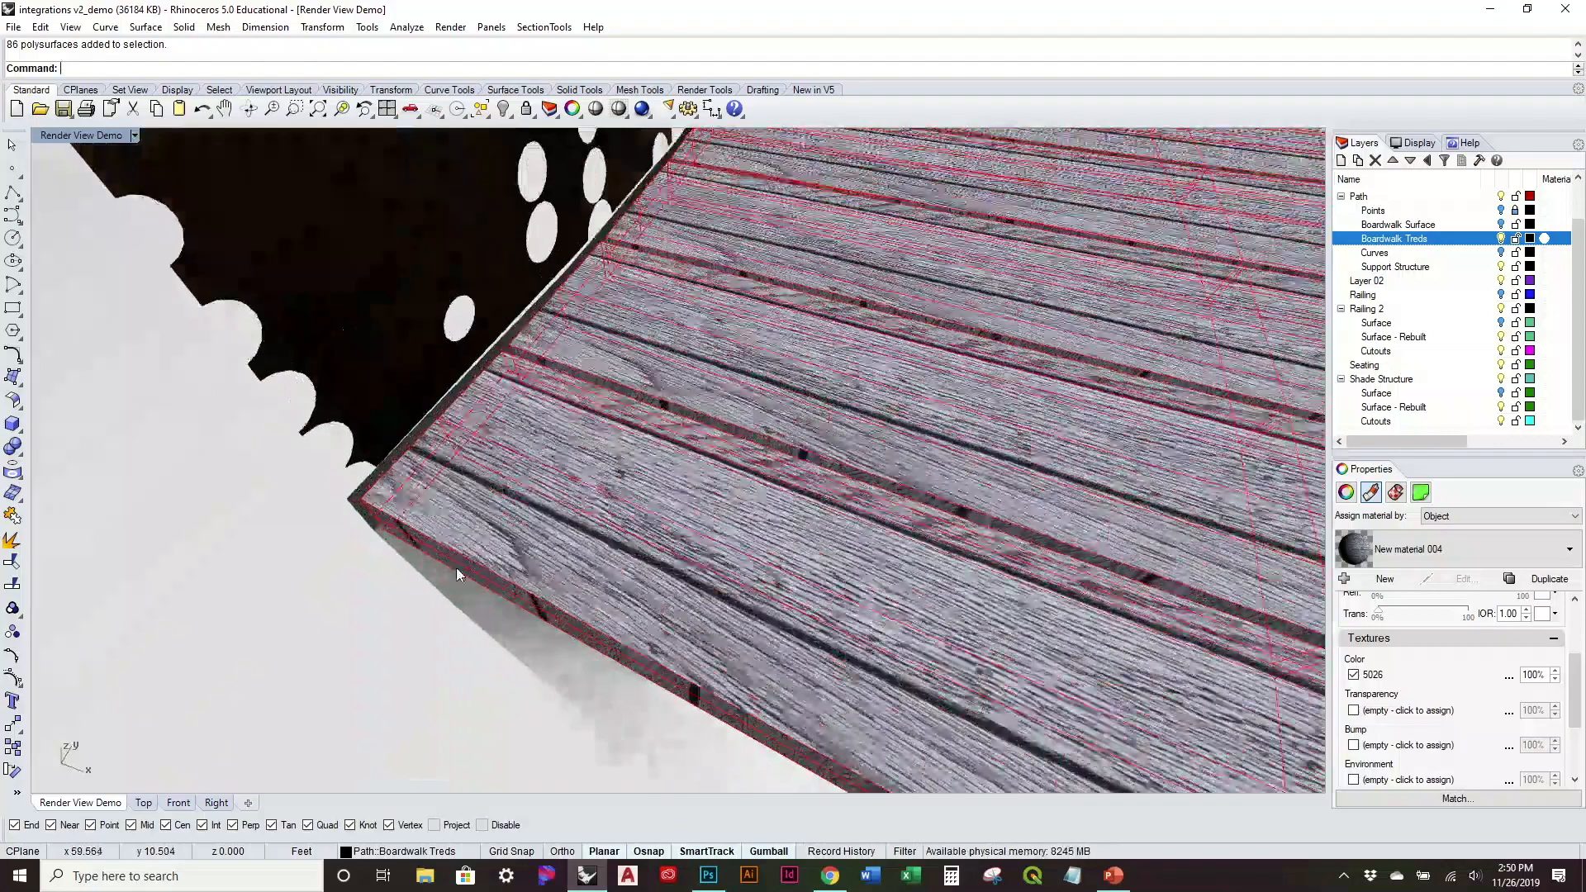
left_click(1396, 493)
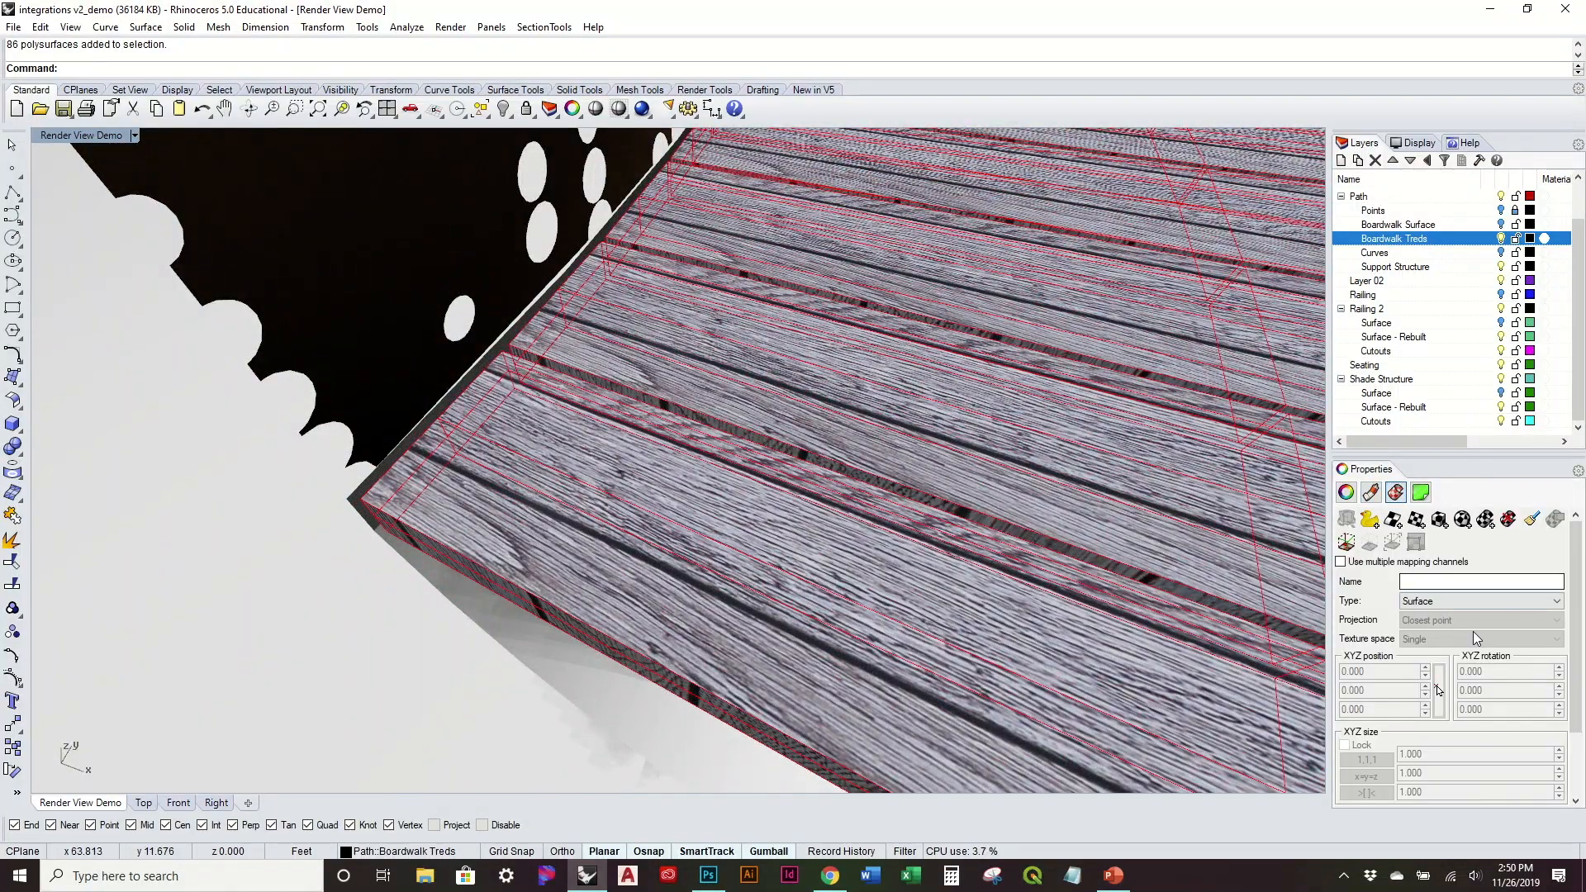
left_click(1429, 601)
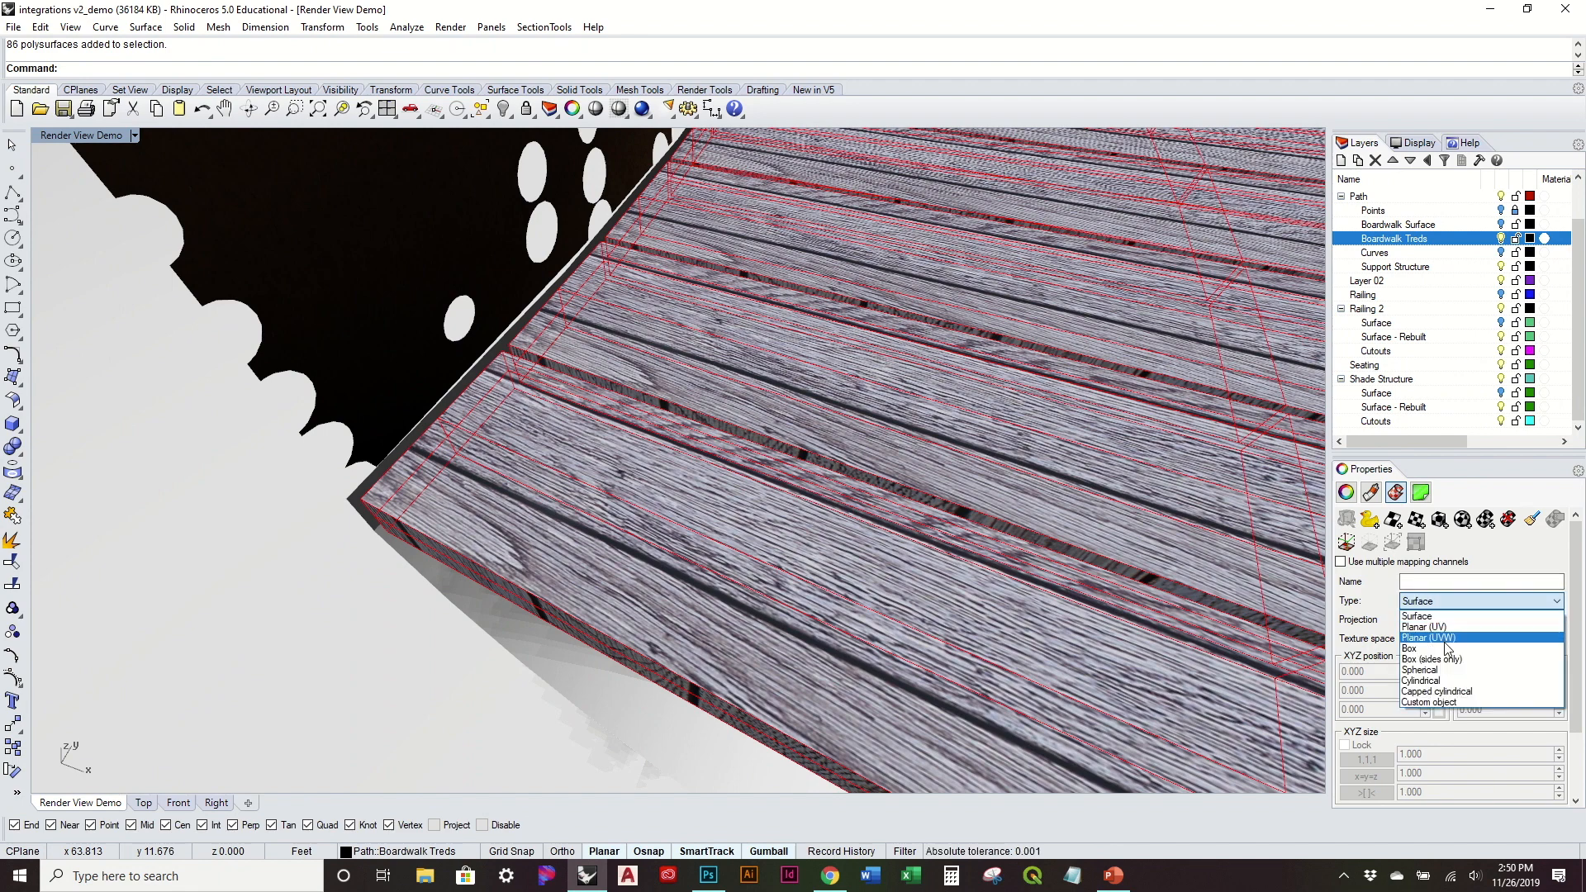
left_click(1443, 649)
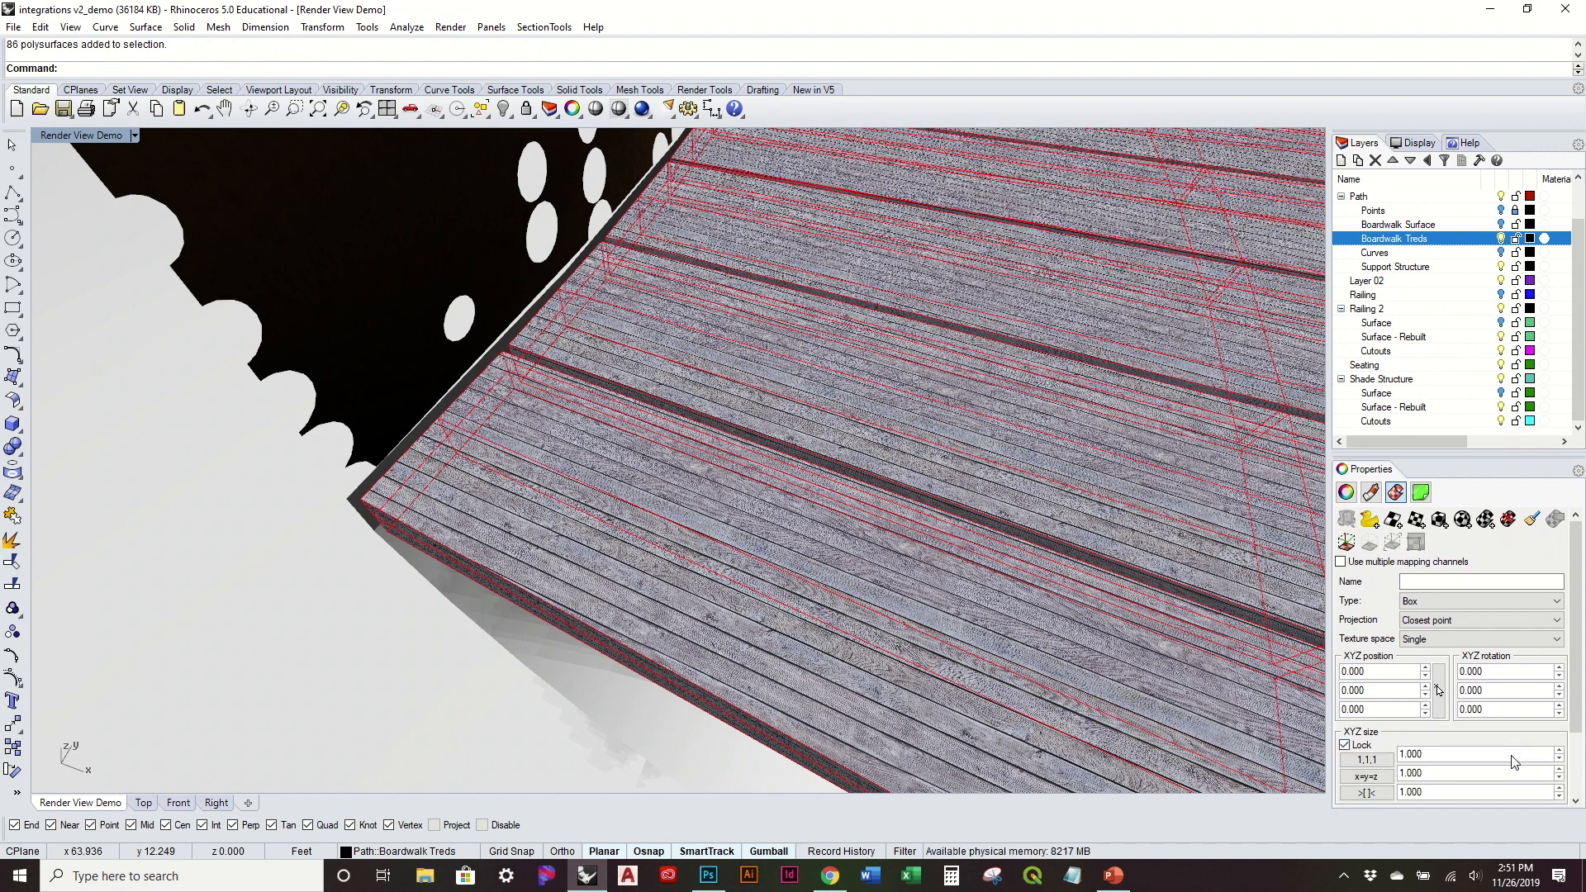
double_click(1535, 754)
type("3.000")
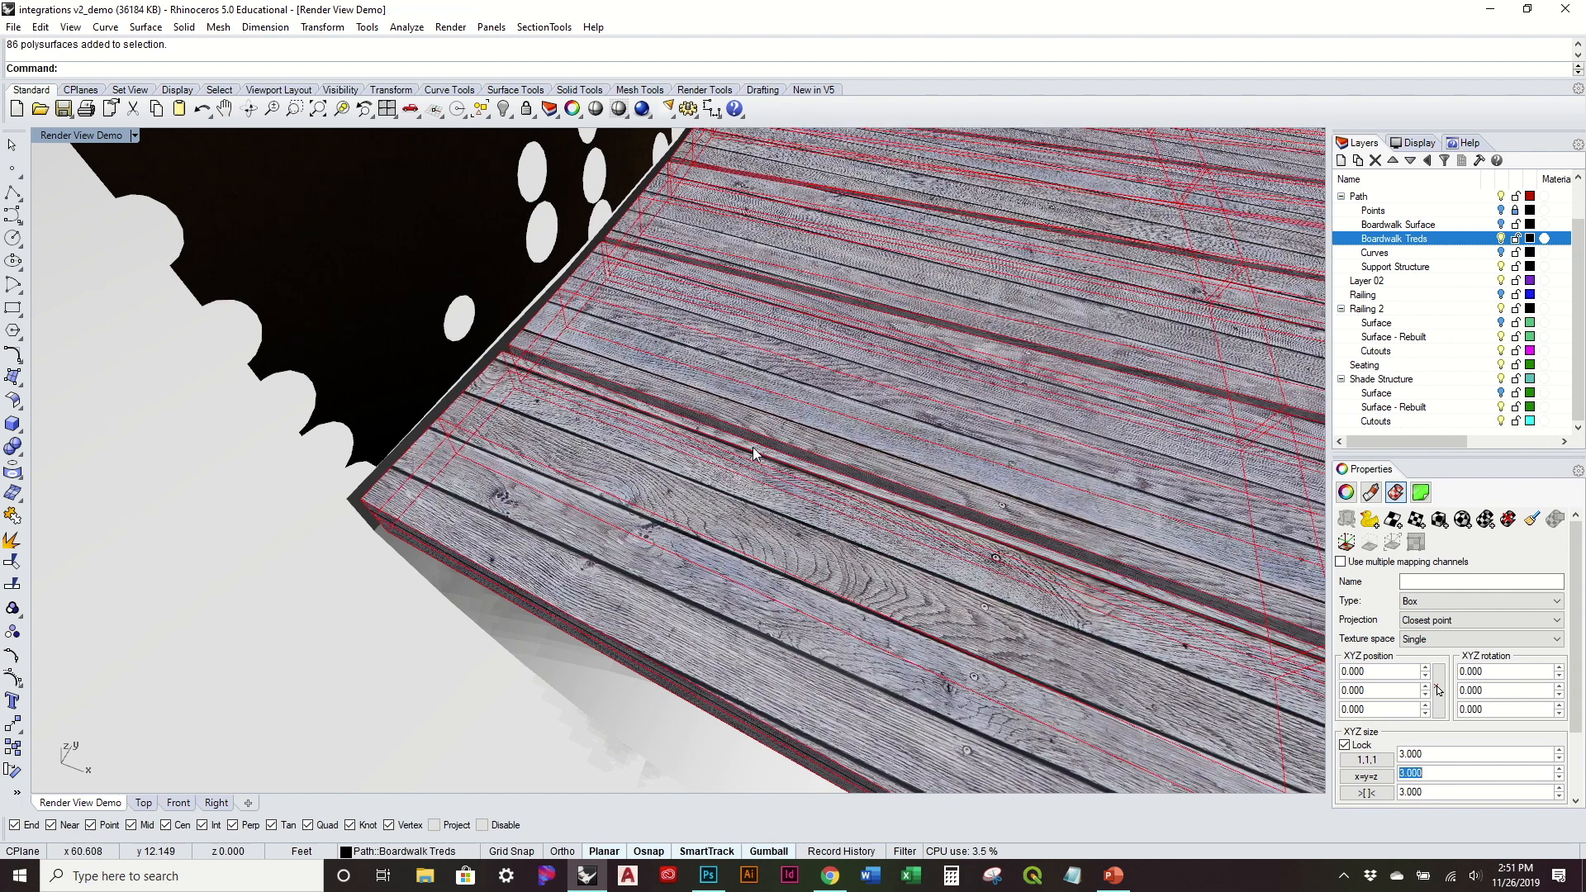
Set the treads' box mapping to an XYZ size of 6.000 and its Z rotation to 0.500
left_click(1449, 755)
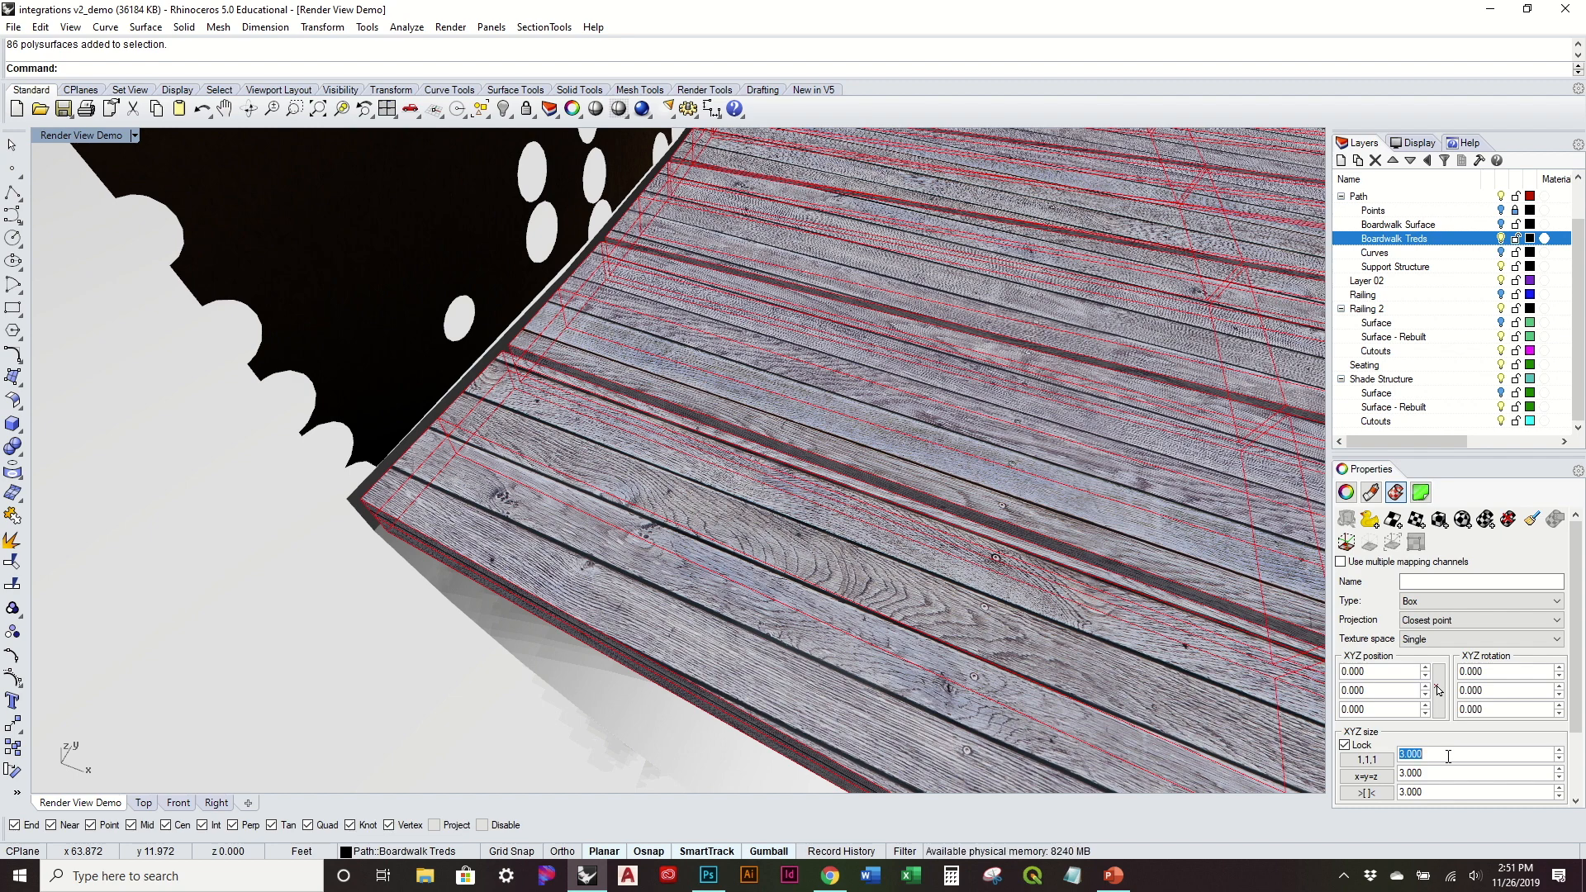
type("6")
key("Return")
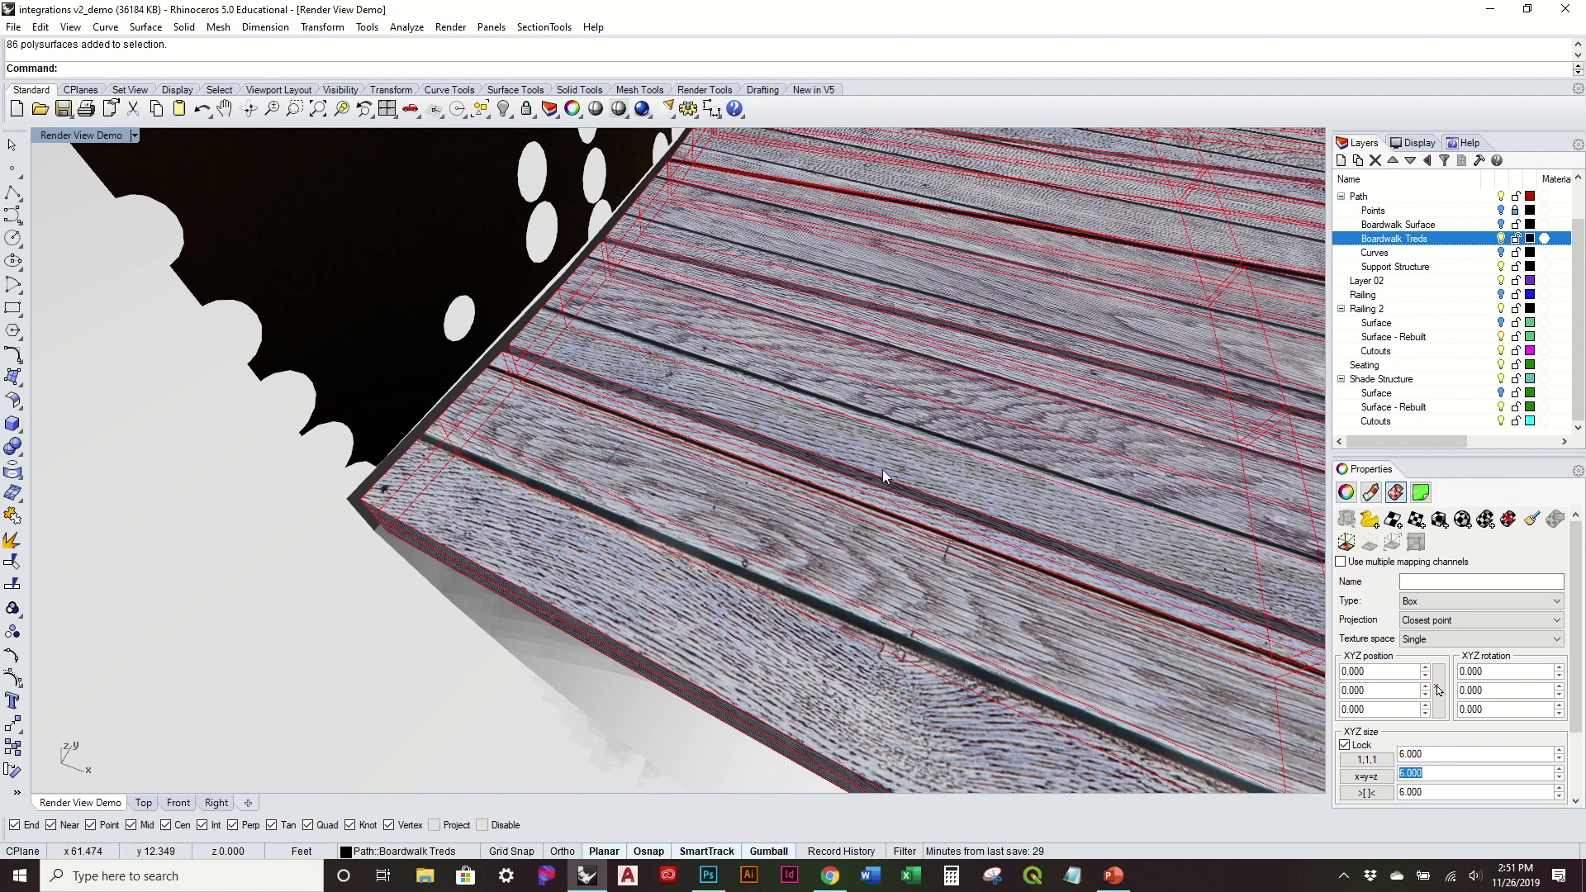
left_click(1559, 709)
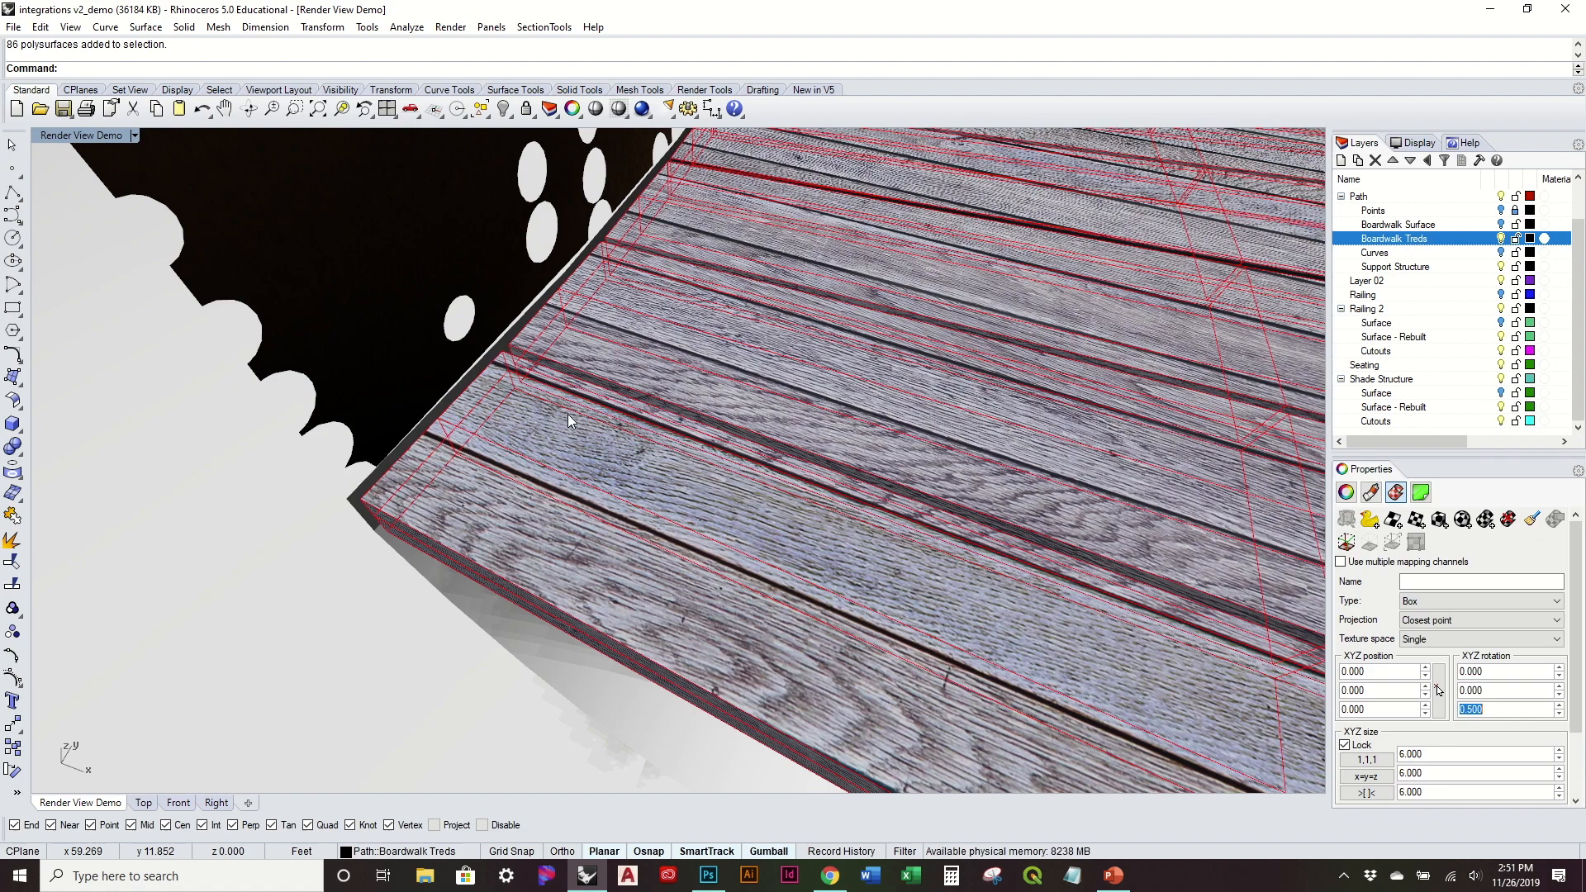
right_click_drag(567, 414, 606, 464)
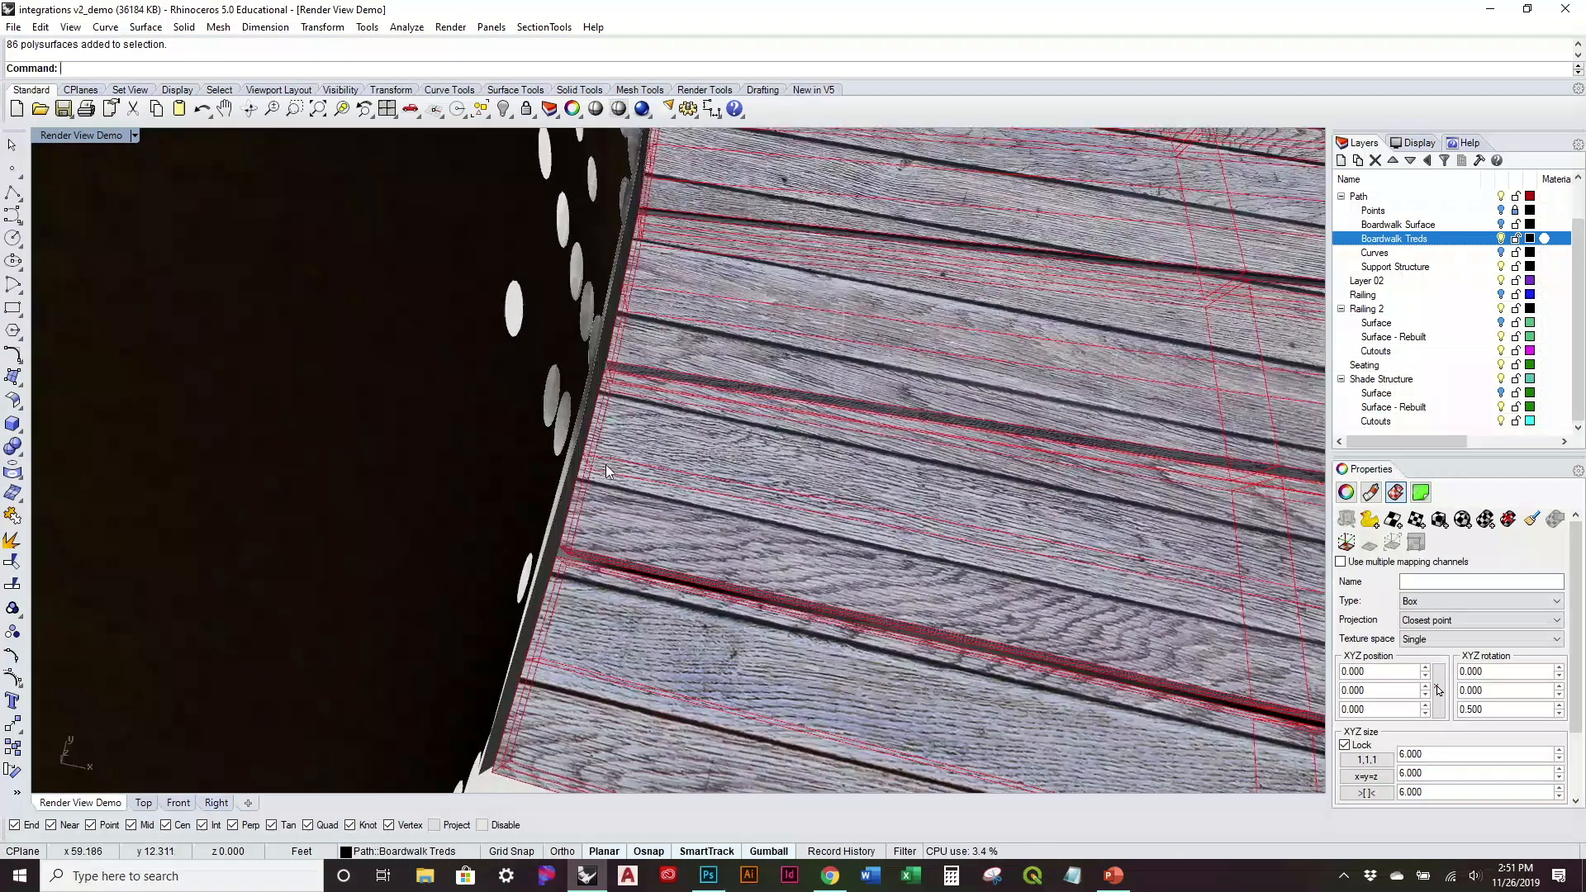
scroll(605, 459, "down", 5)
right_click_drag(886, 385, 750, 573)
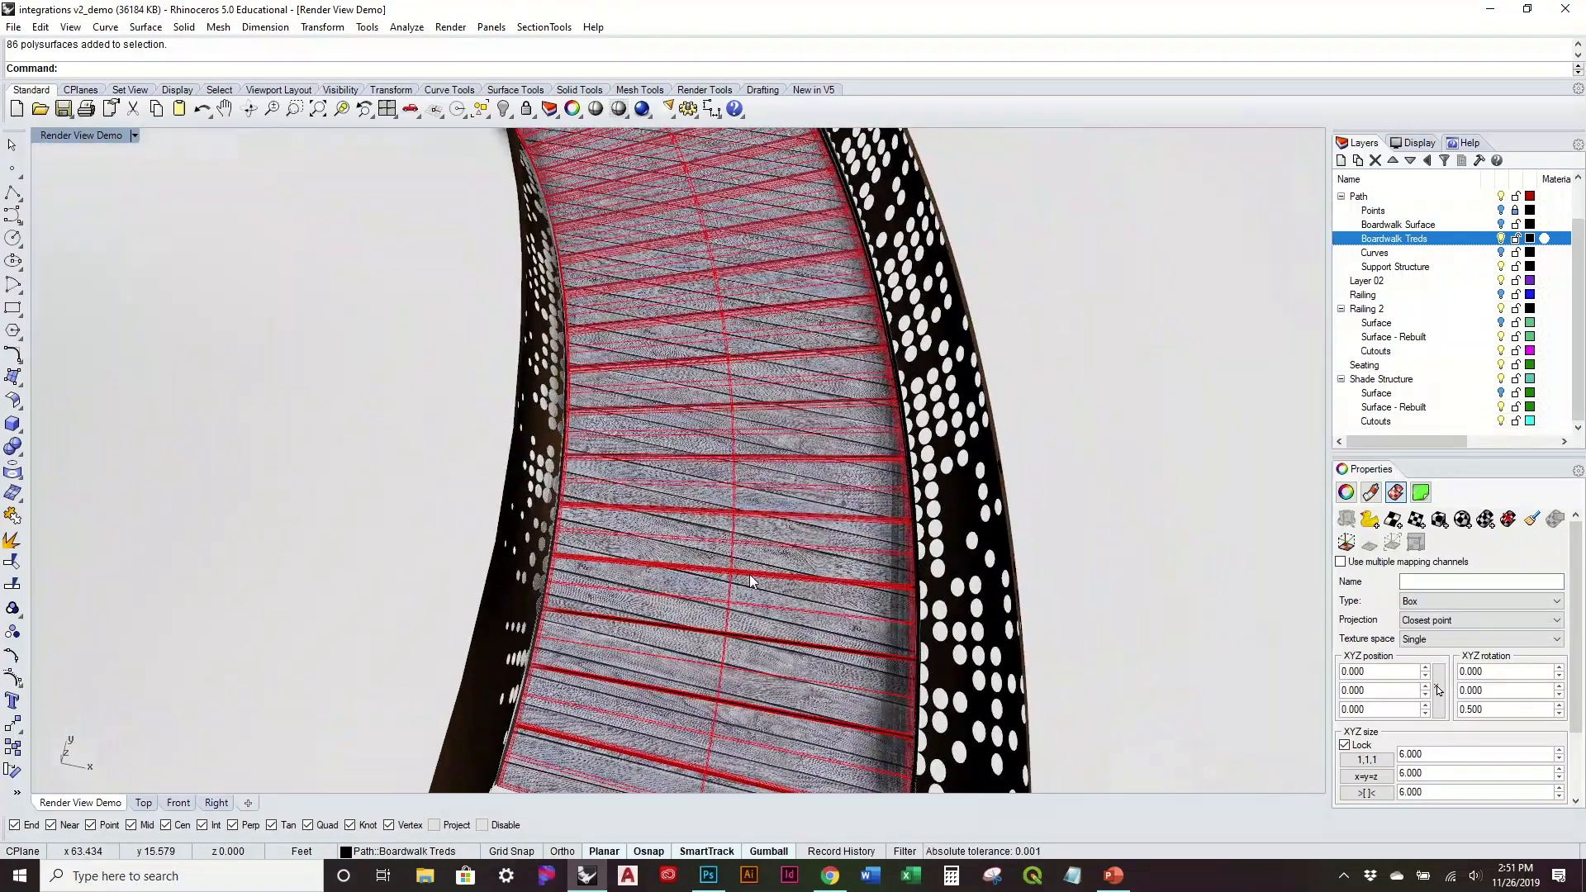
Try the Planar (UV) and Planar (UVW) mapping types on the boardwalk treads
left_click(1454, 602)
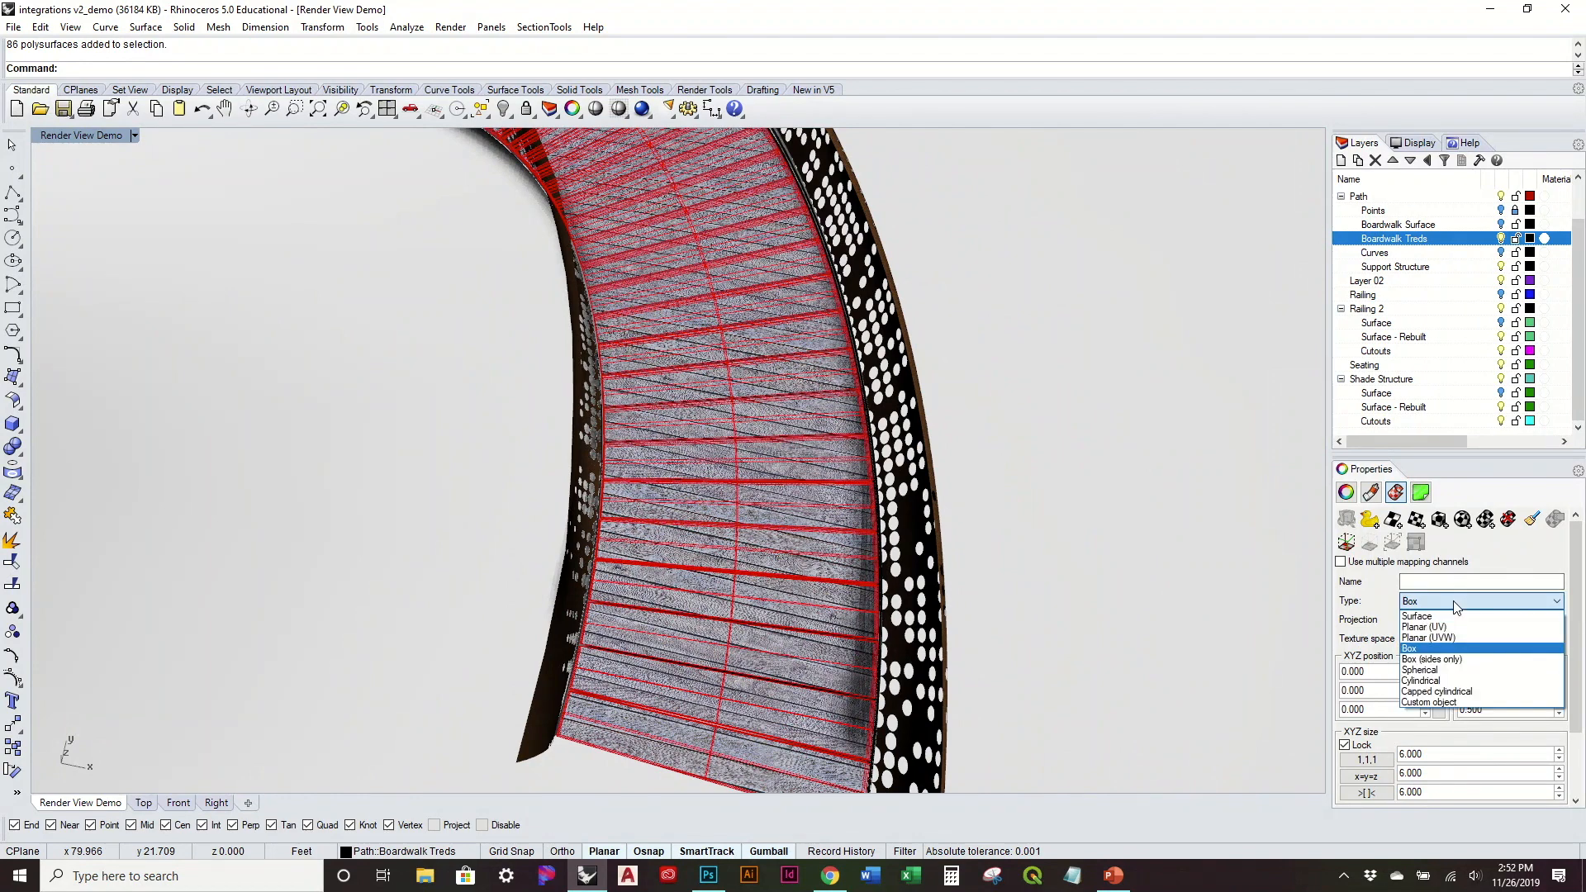
left_click(1451, 628)
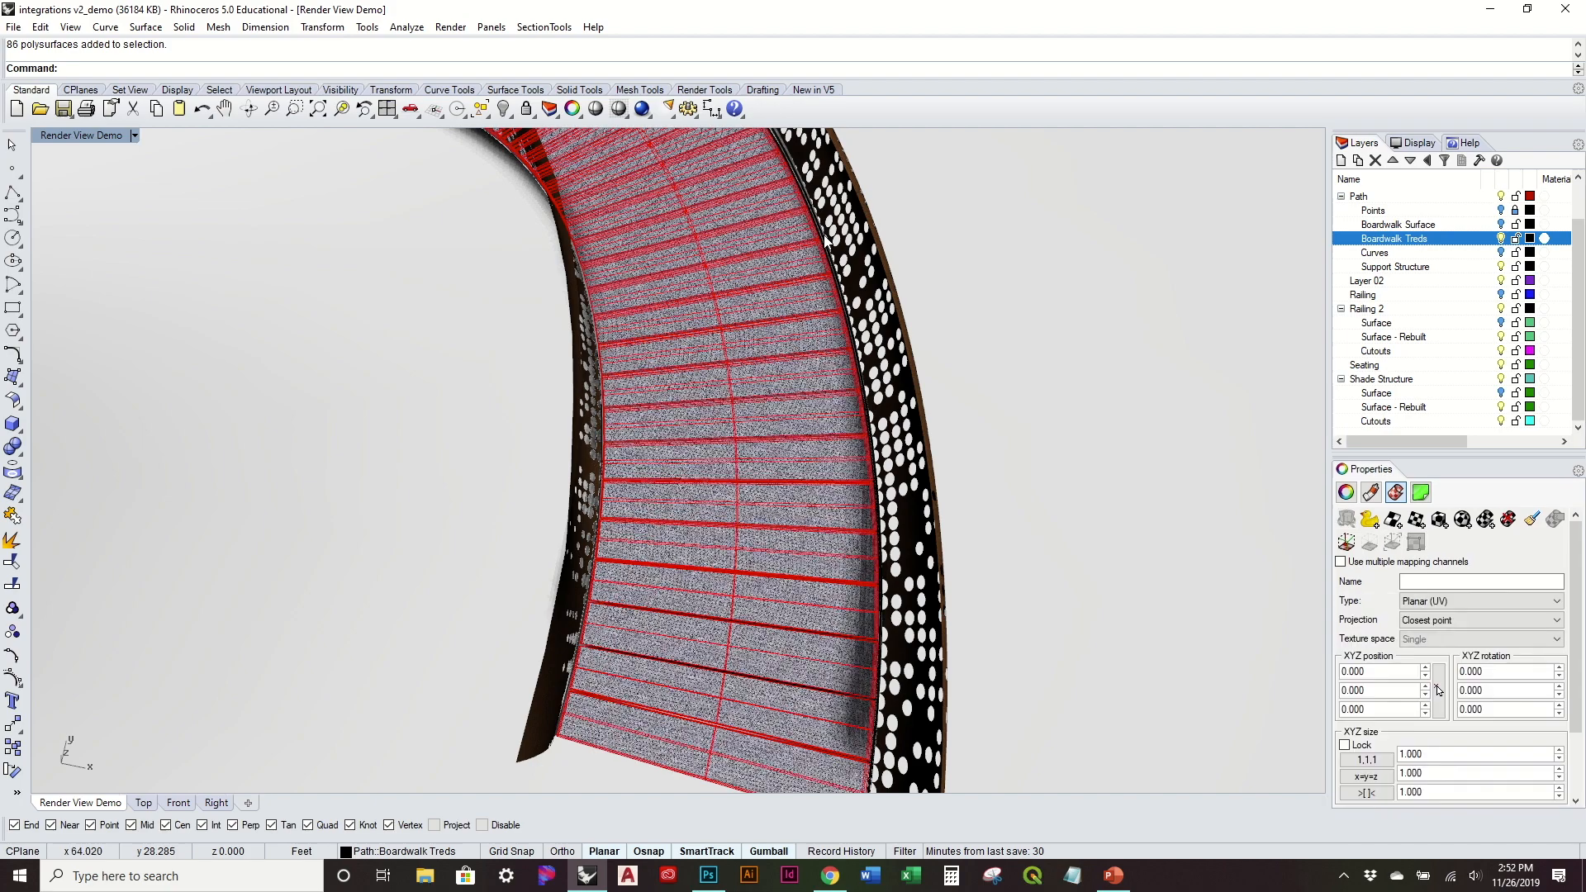
scroll(726, 533, "up", 5)
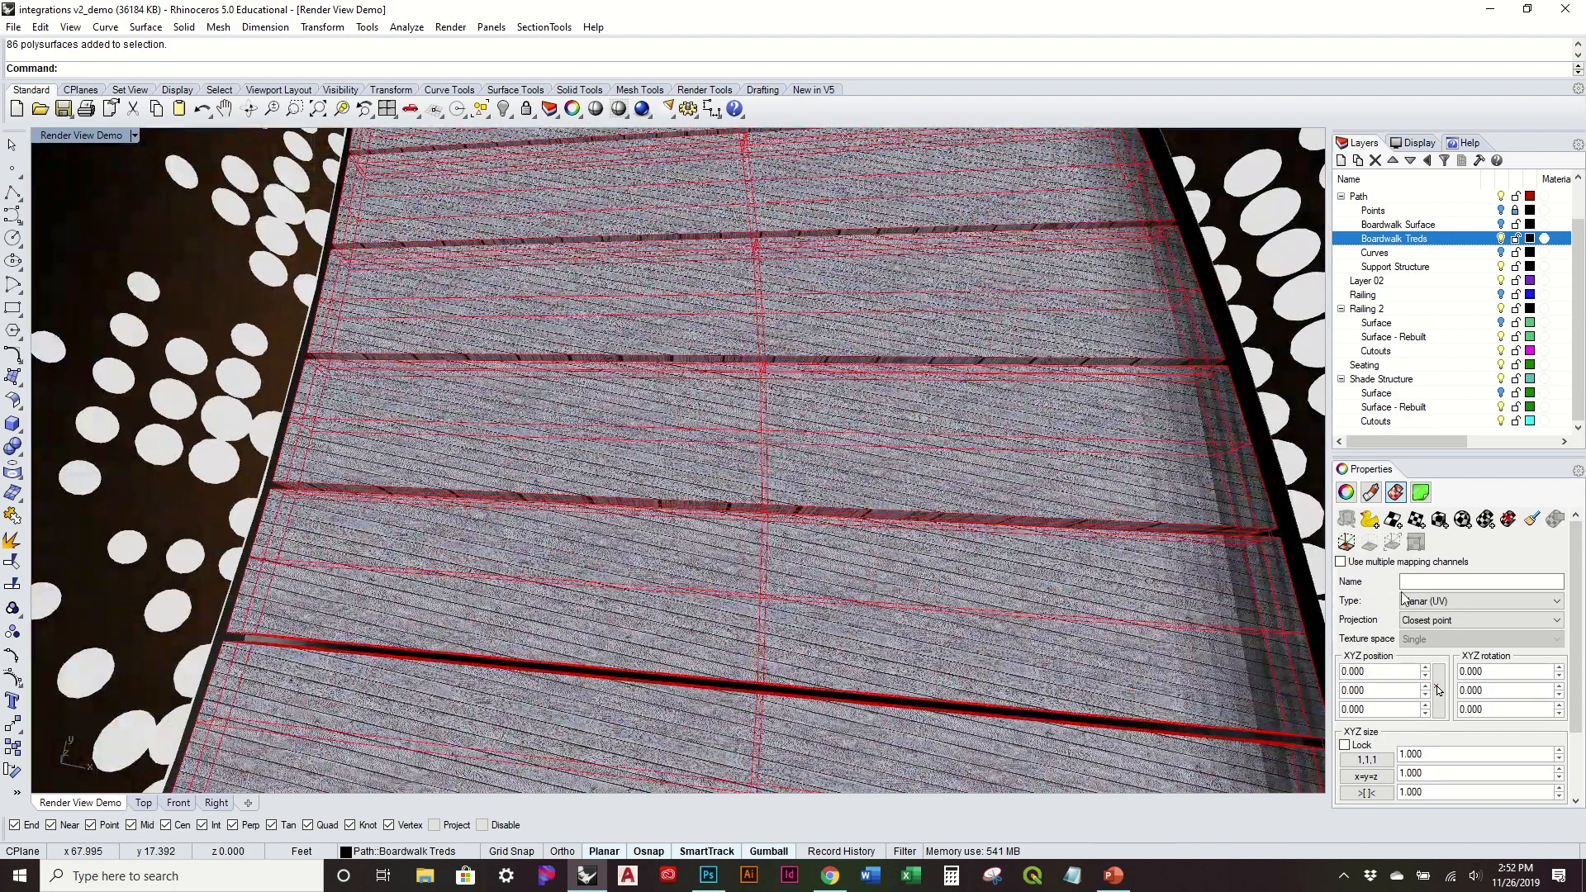
left_click(1460, 601)
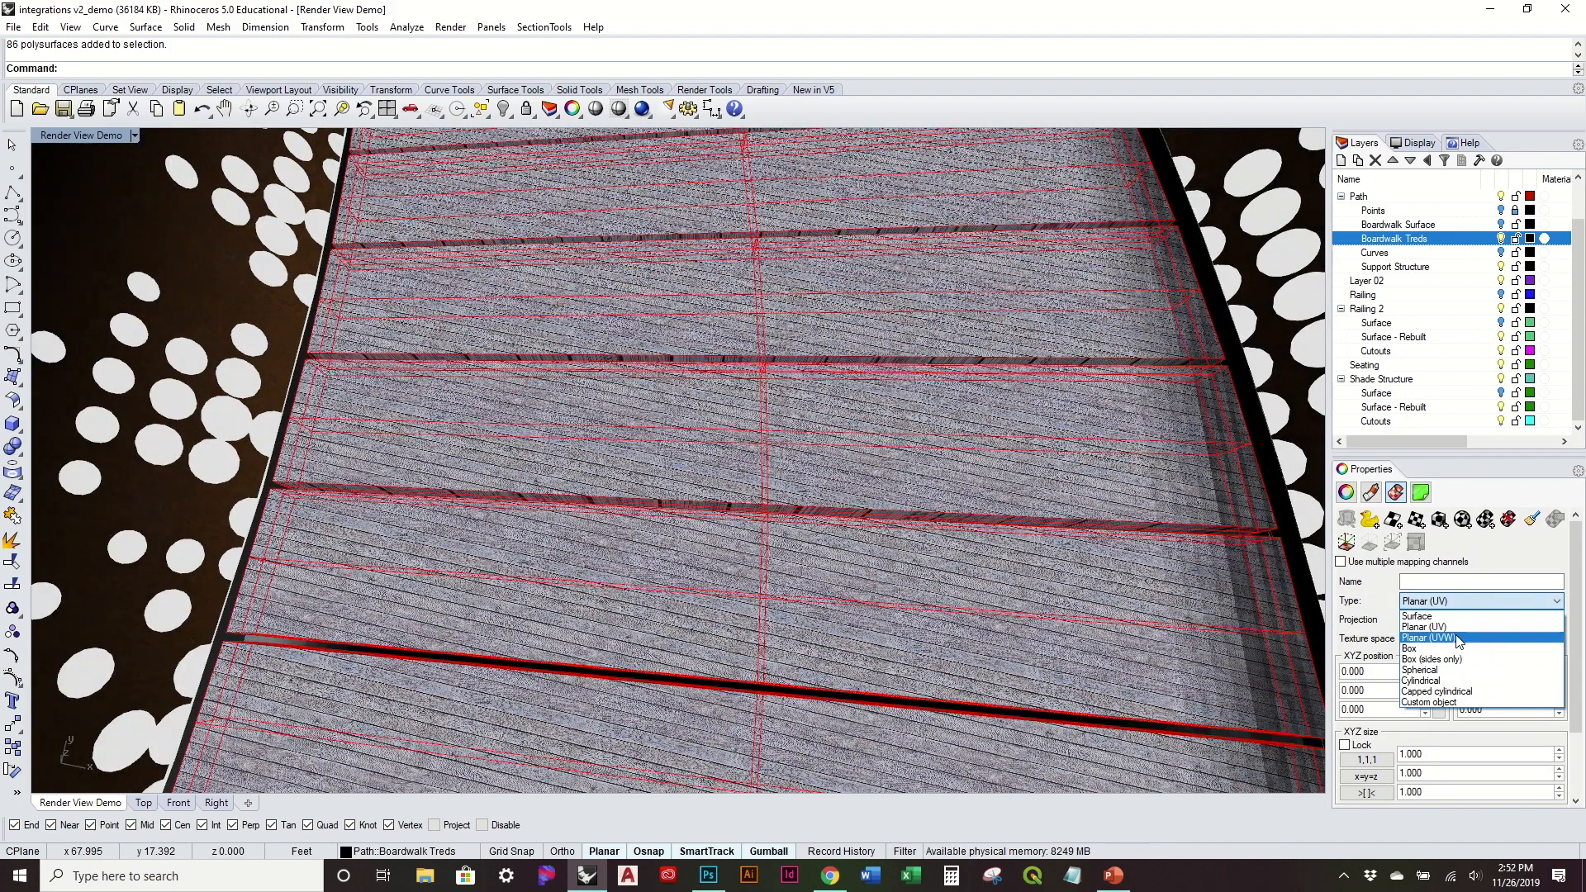
left_click(1428, 638)
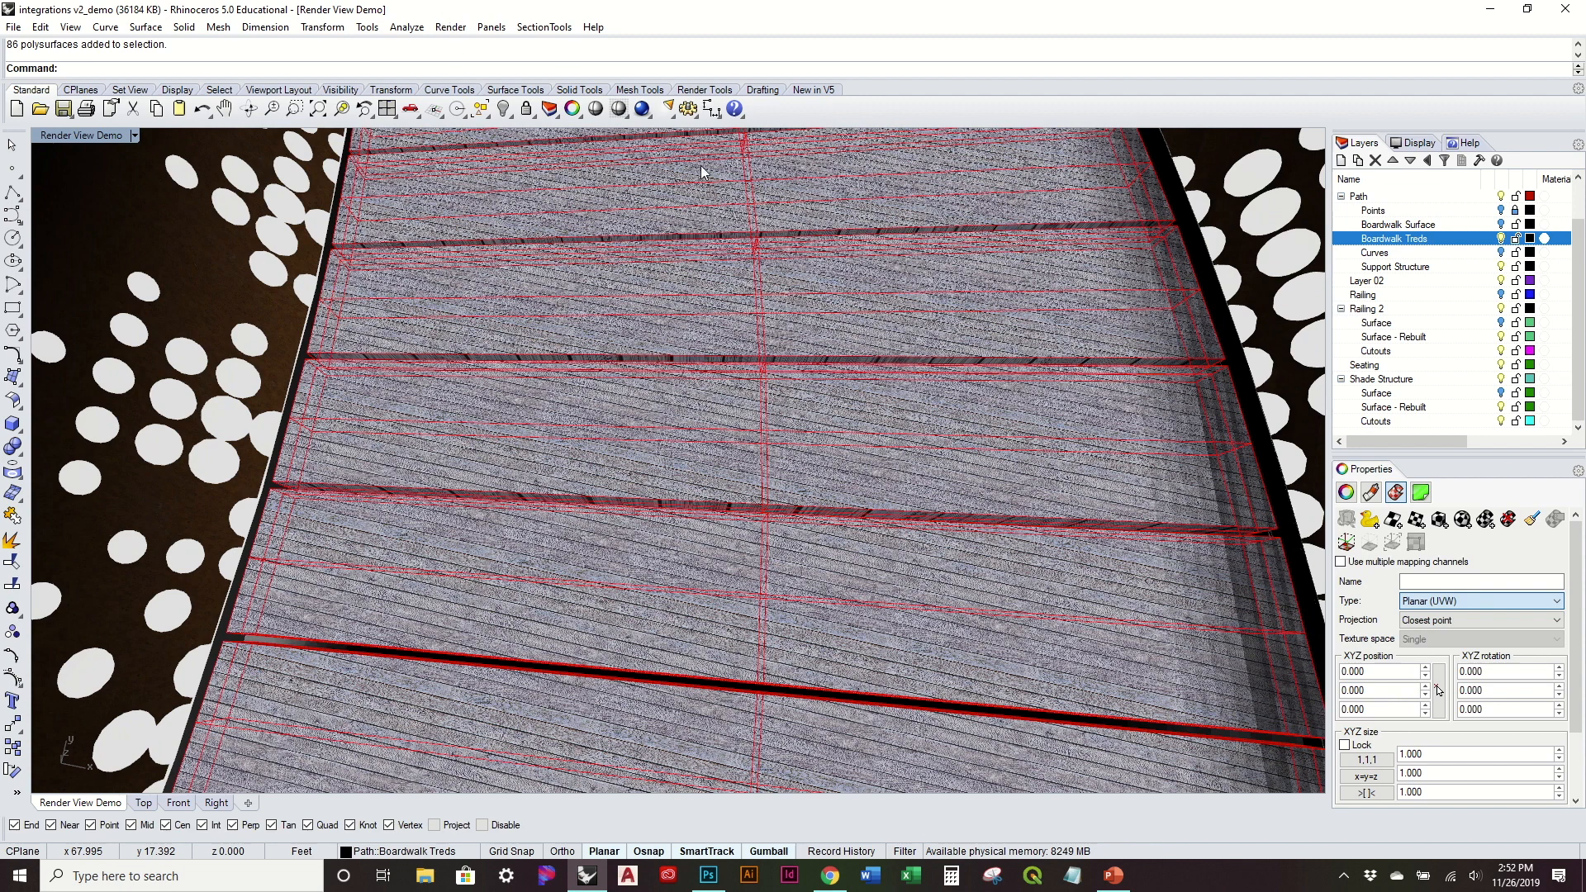
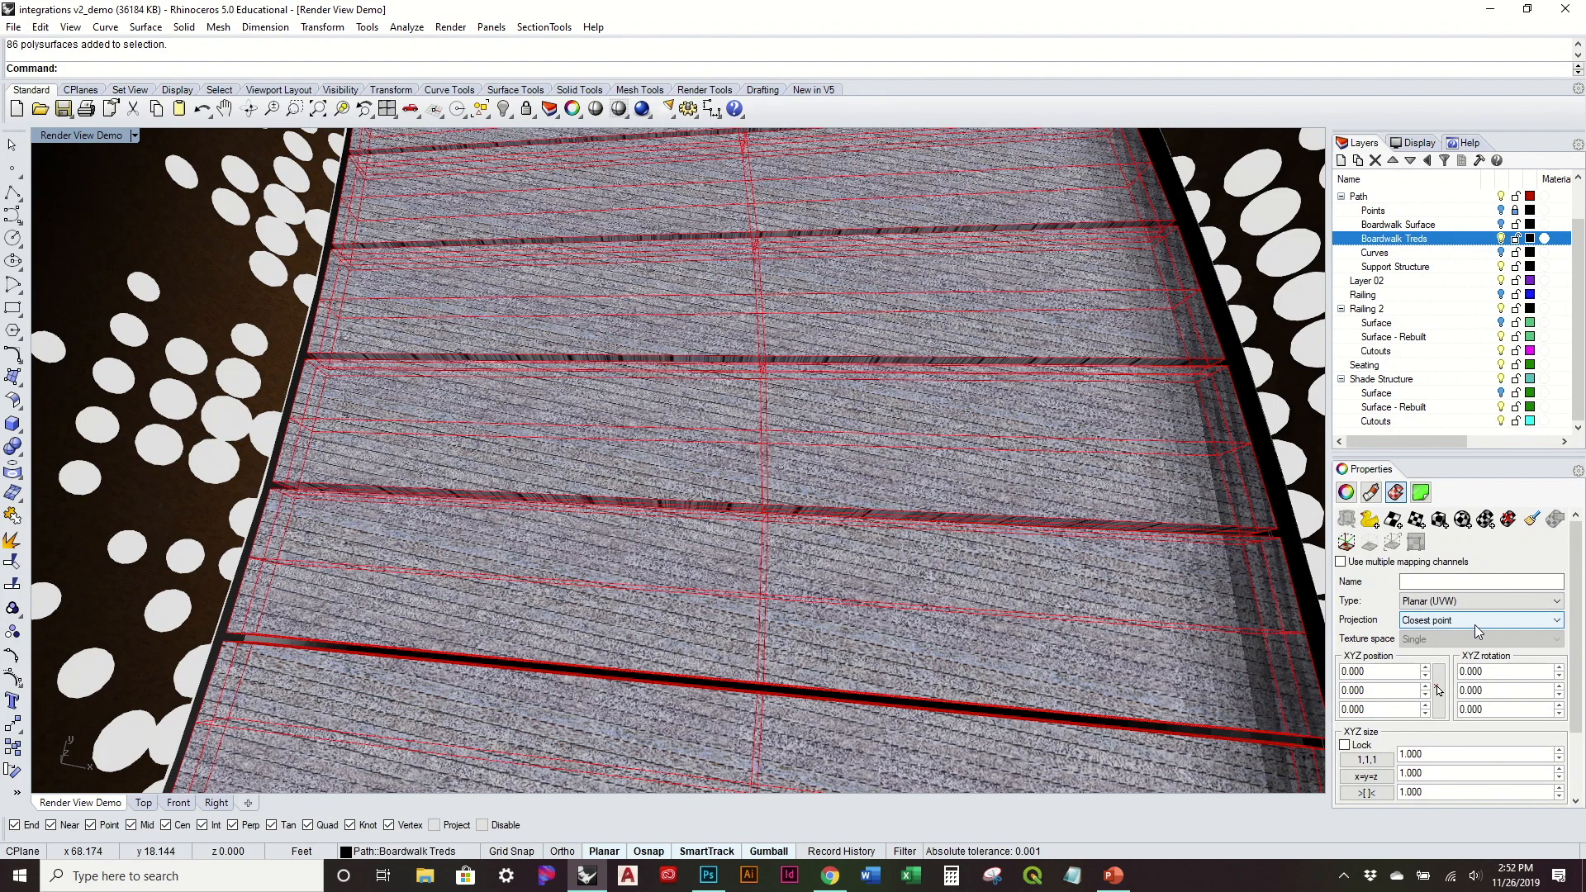
Set the treads' texture mapping type to Surface and deselect the treads
left_click(1474, 602)
left_click(1464, 618)
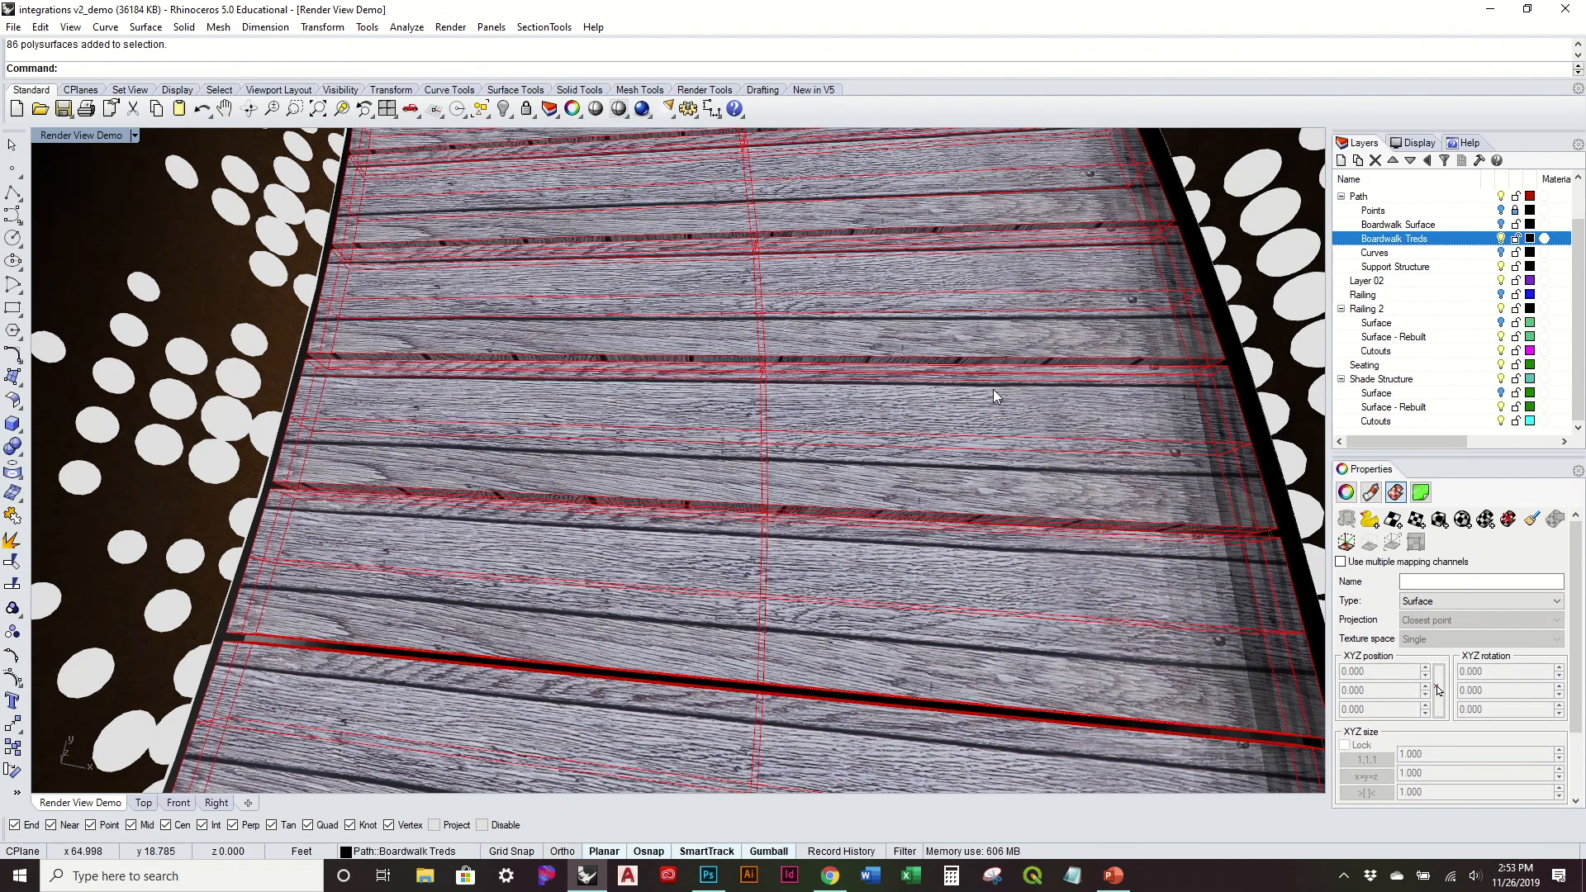
scroll(994, 390, "down", 7)
right_click_drag(945, 340, 733, 532)
left_click(1169, 409)
Examine the surface-mapped wood treads and the adjoining railing up close and from farther away
right_click_drag(1009, 394, 889, 411)
scroll(889, 411, "down", 6)
right_click_drag(375, 238, 1074, 413, "shift")
scroll(483, 380, "up", 8)
right_click_drag(950, 496, 886, 438)
scroll(735, 365, "down", 6)
scroll(724, 369, "down", 8)
scroll(885, 439, "up", 6)
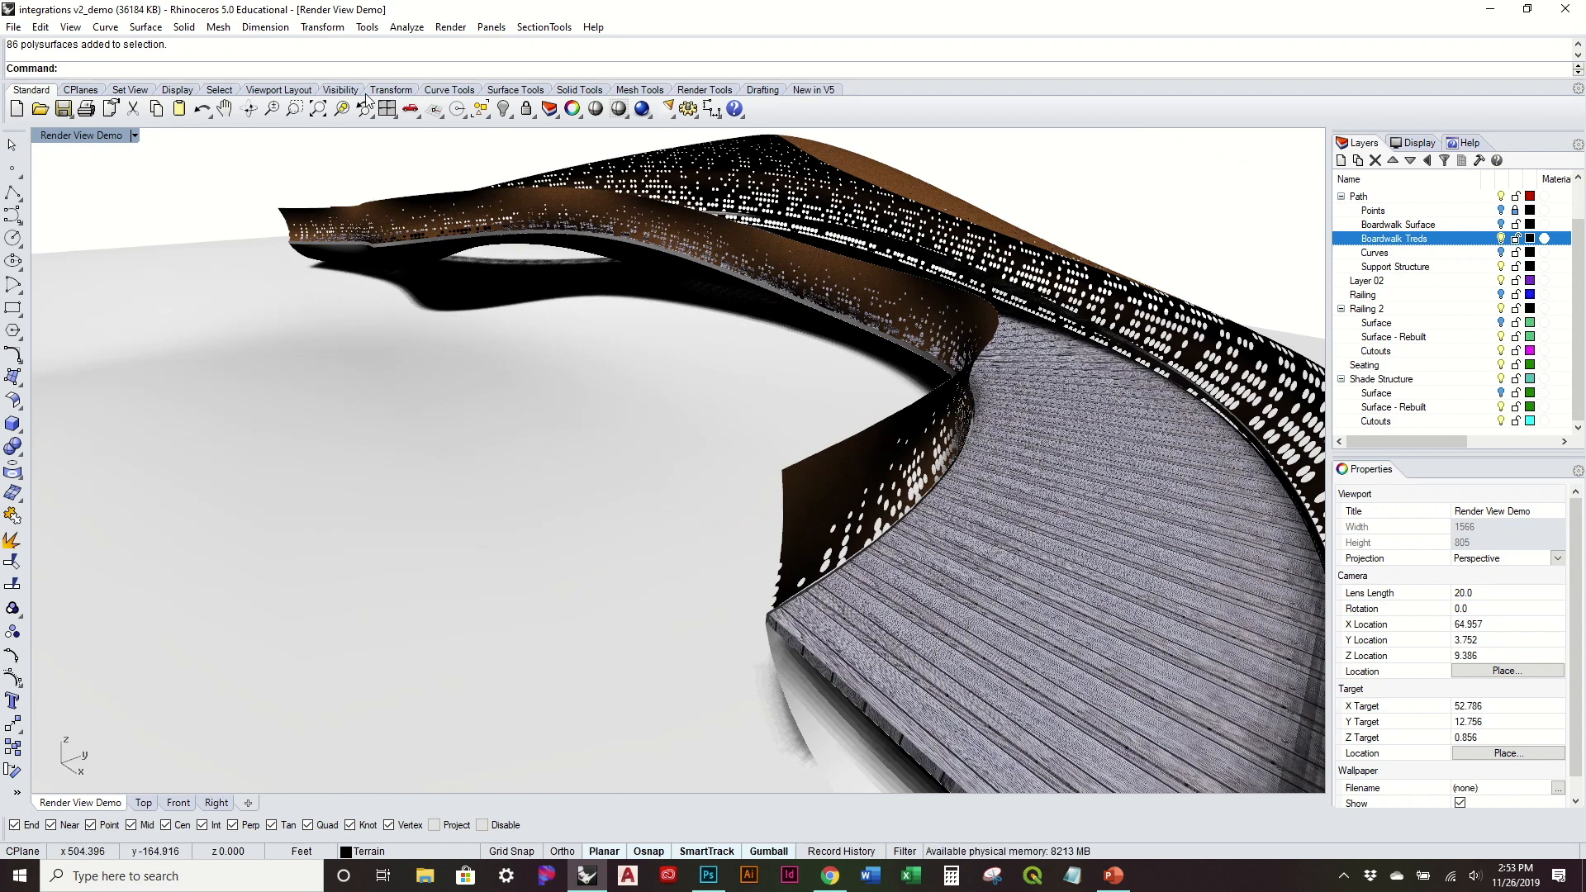
Restore the saved named view of the boardwalk in the rendered viewport
left_click(132, 135)
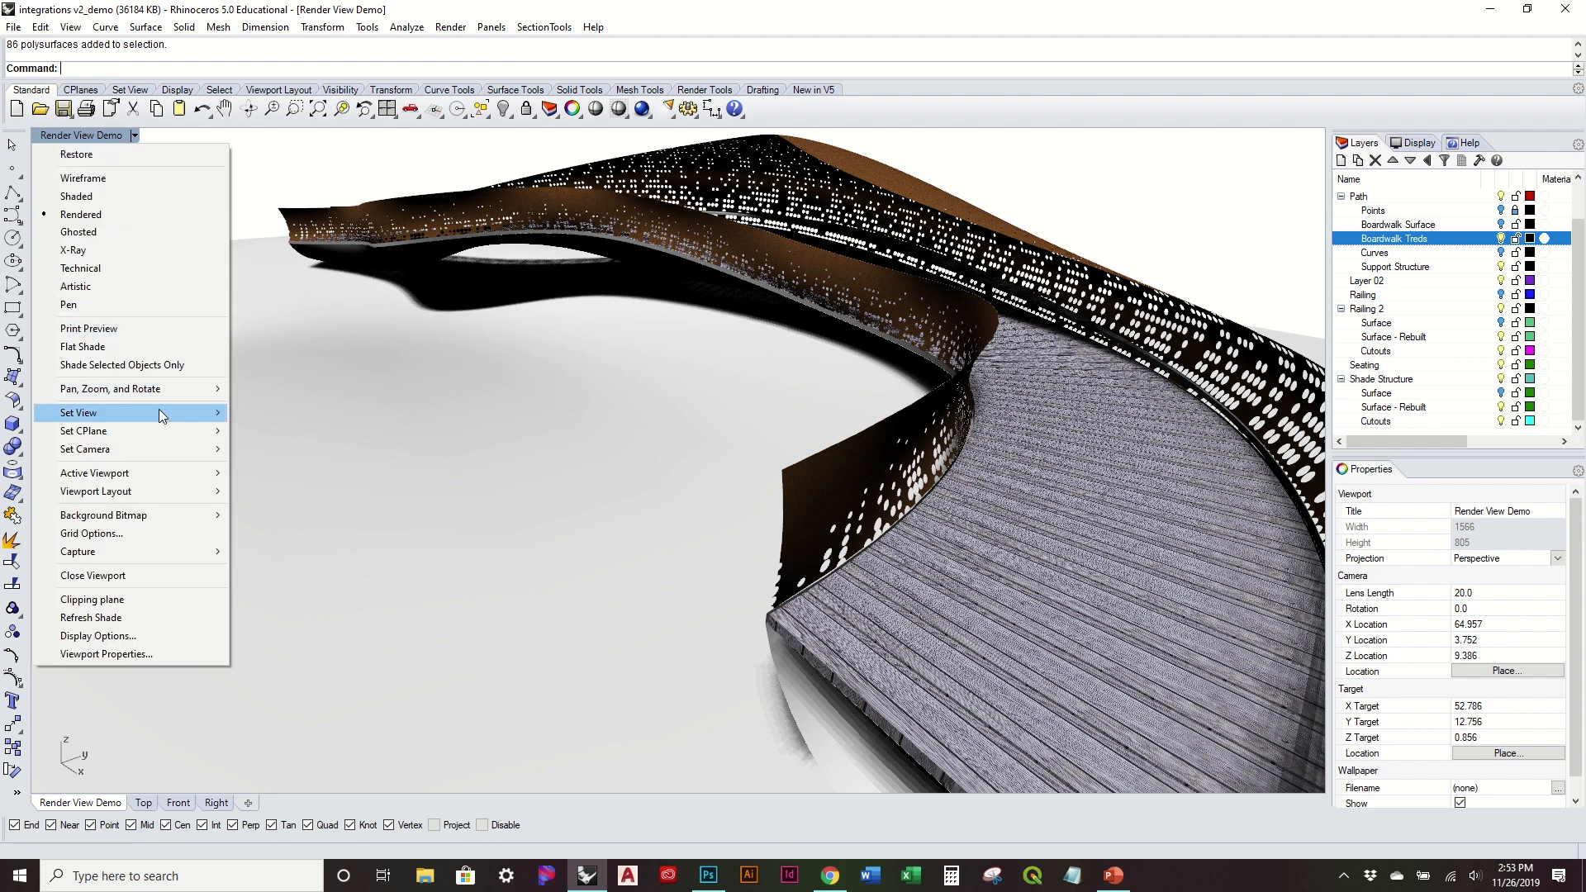
mouse_move(159, 410)
left_click(322, 722)
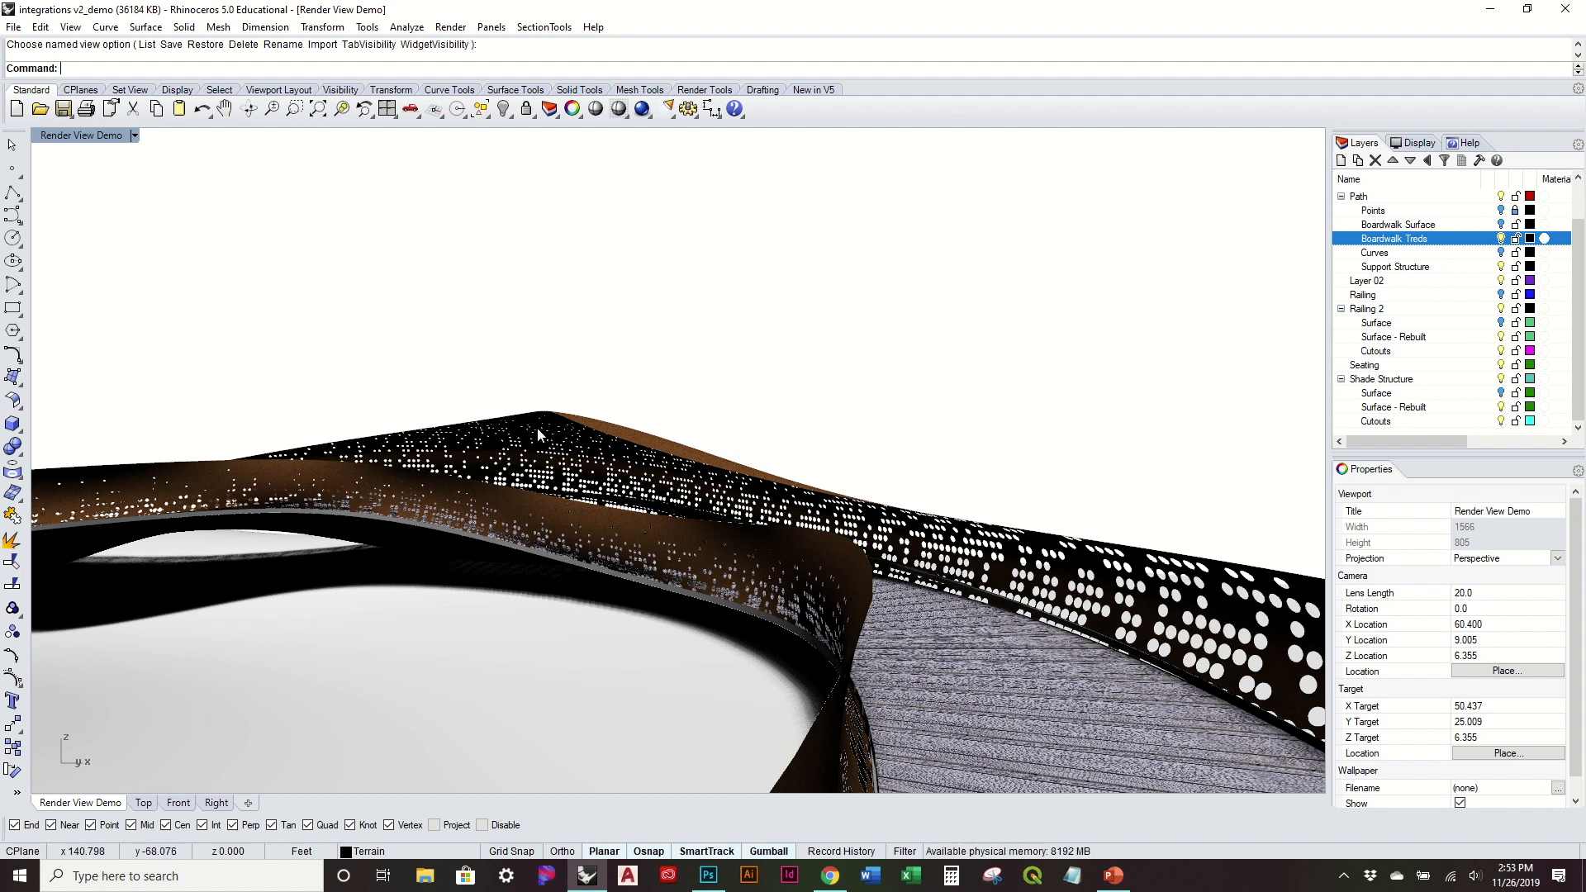
Examine the textured boardwalk, railing and shade structure from several angles around the boardwalk's open end
right_click_drag(537, 428, 802, 410)
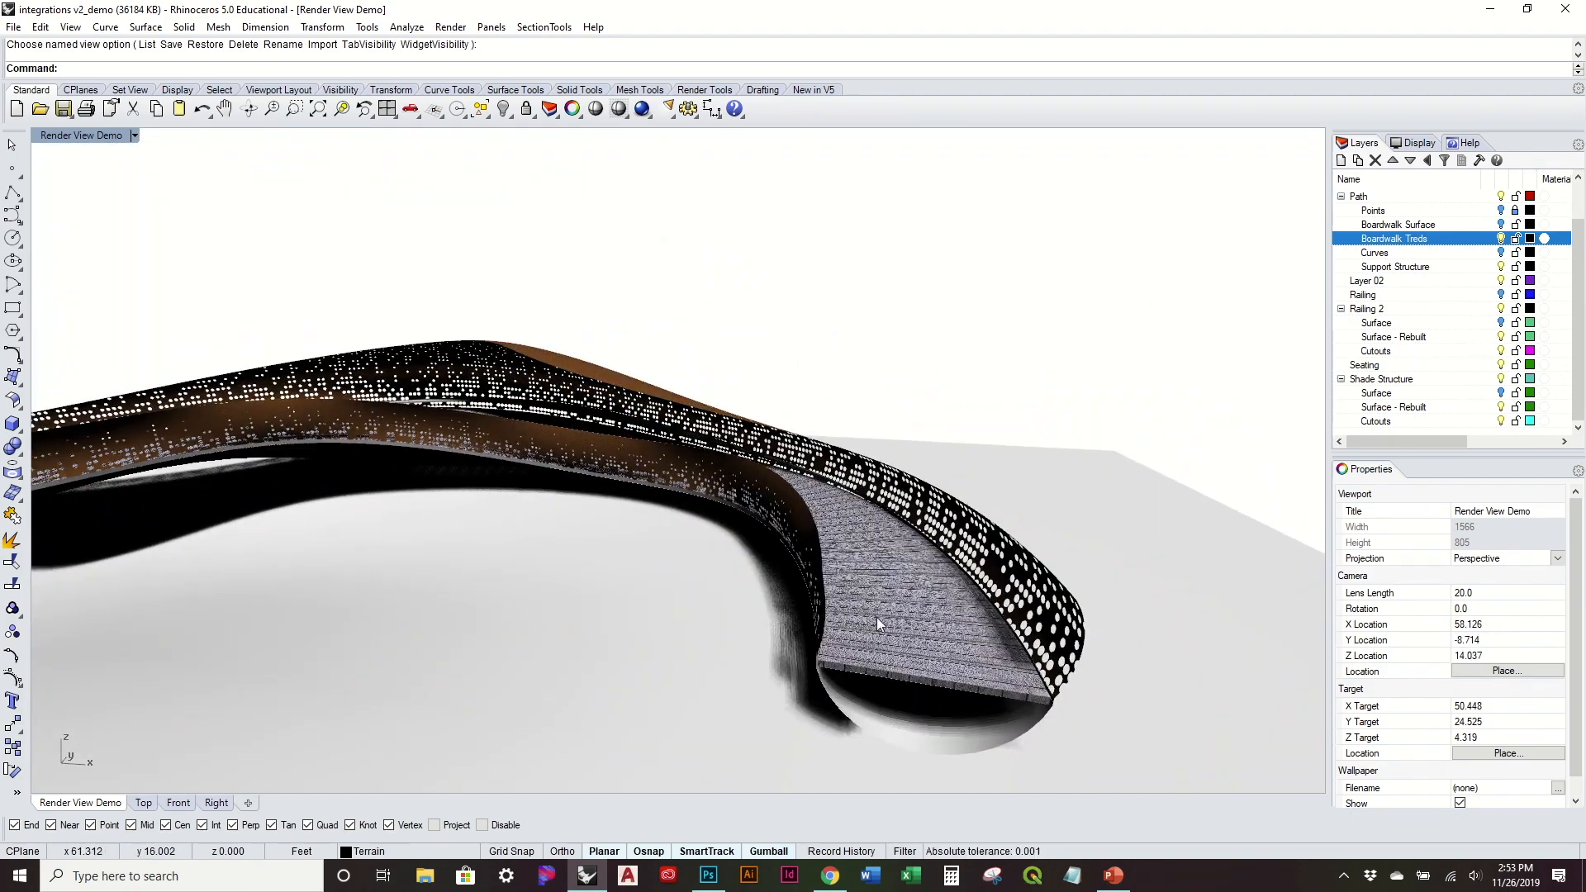
scroll(892, 614, "up", 6)
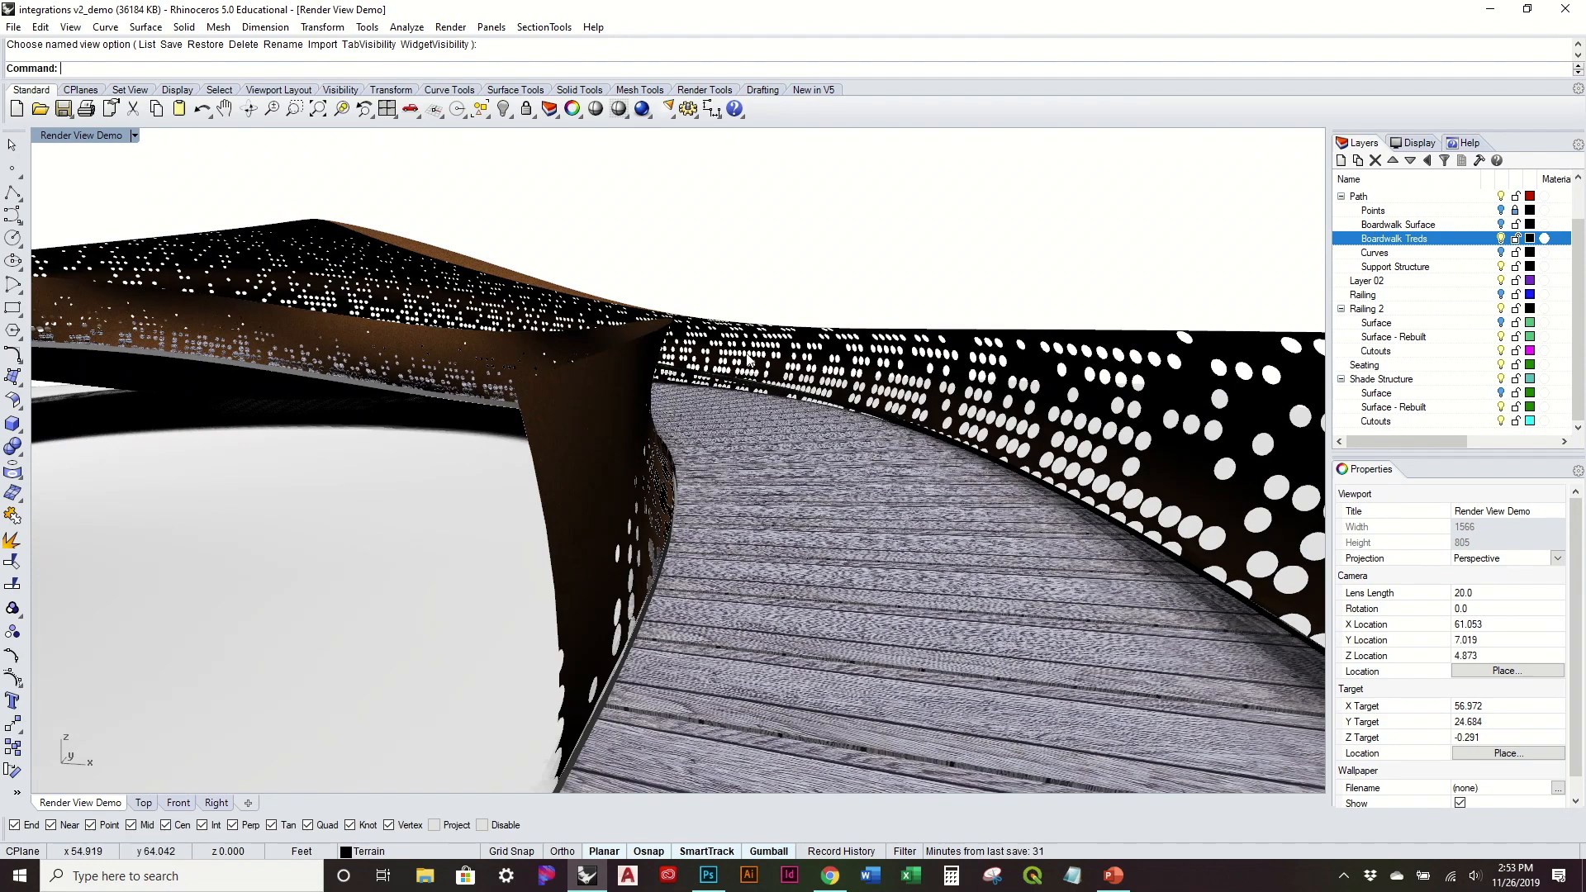
scroll(747, 360, "down", 3)
right_click_drag(747, 353, 535, 493)
scroll(737, 475, "down", 4)
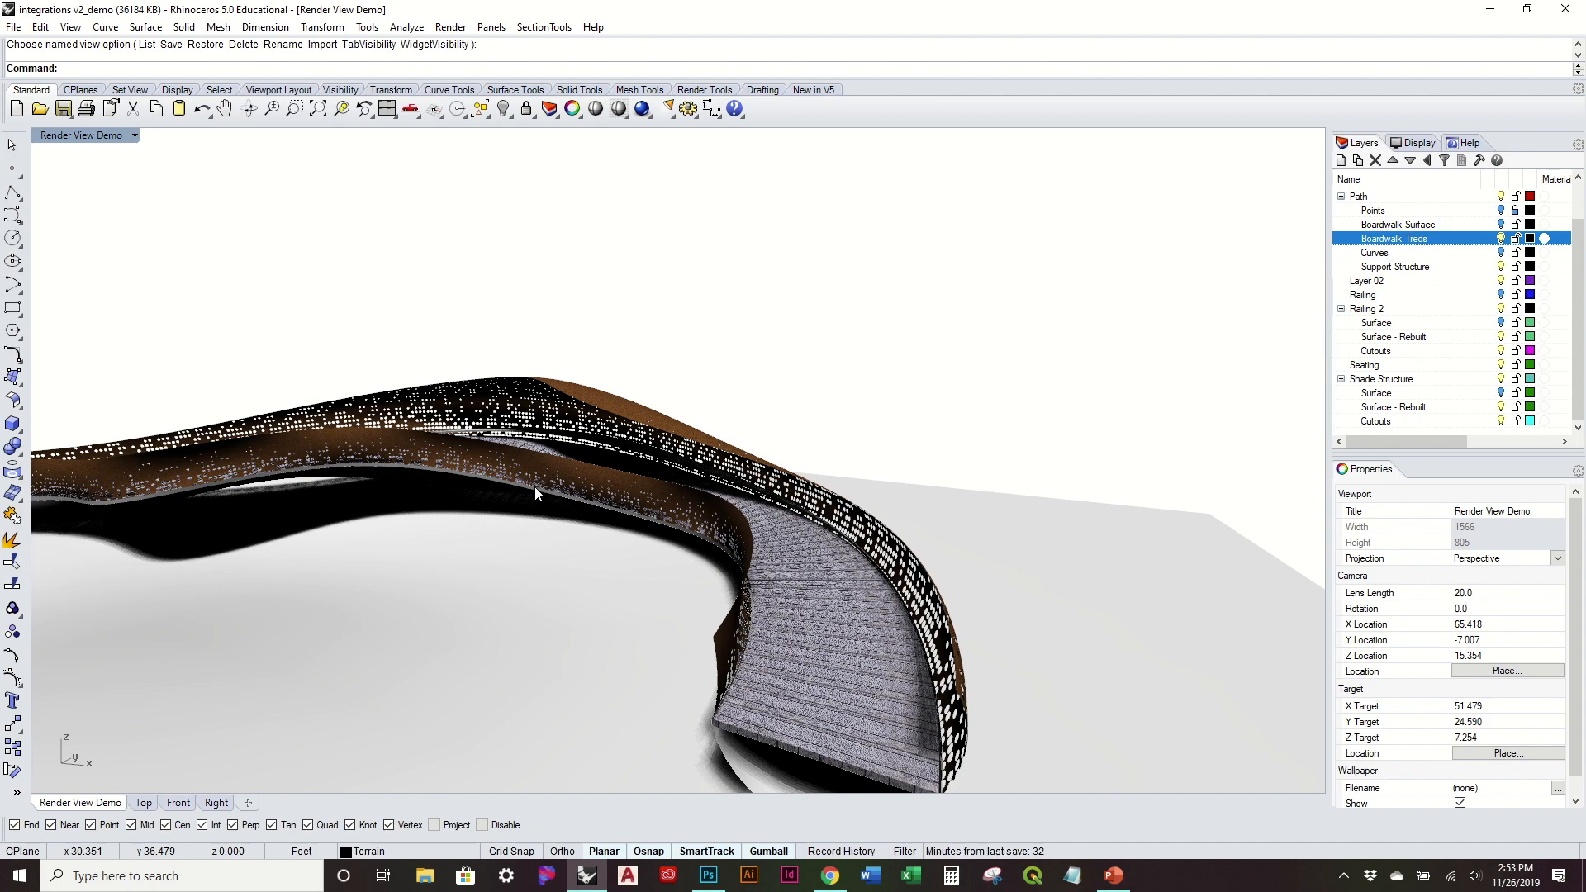
right_click_drag(595, 394, 723, 368)
right_click_drag(853, 443, 818, 450, "shift")
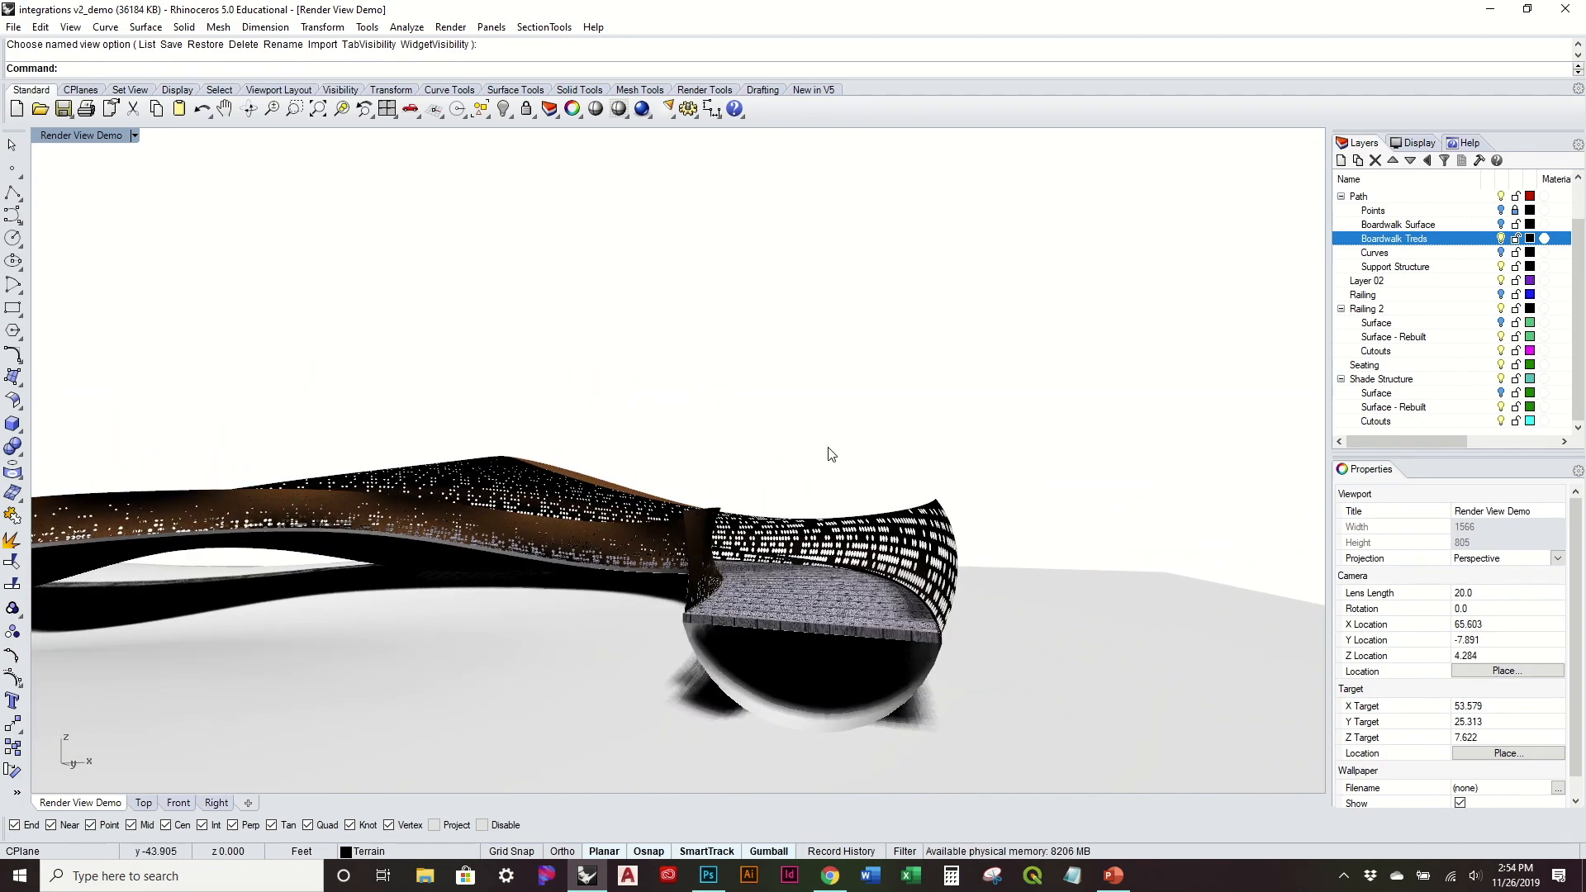
scroll(838, 464, "up", 2)
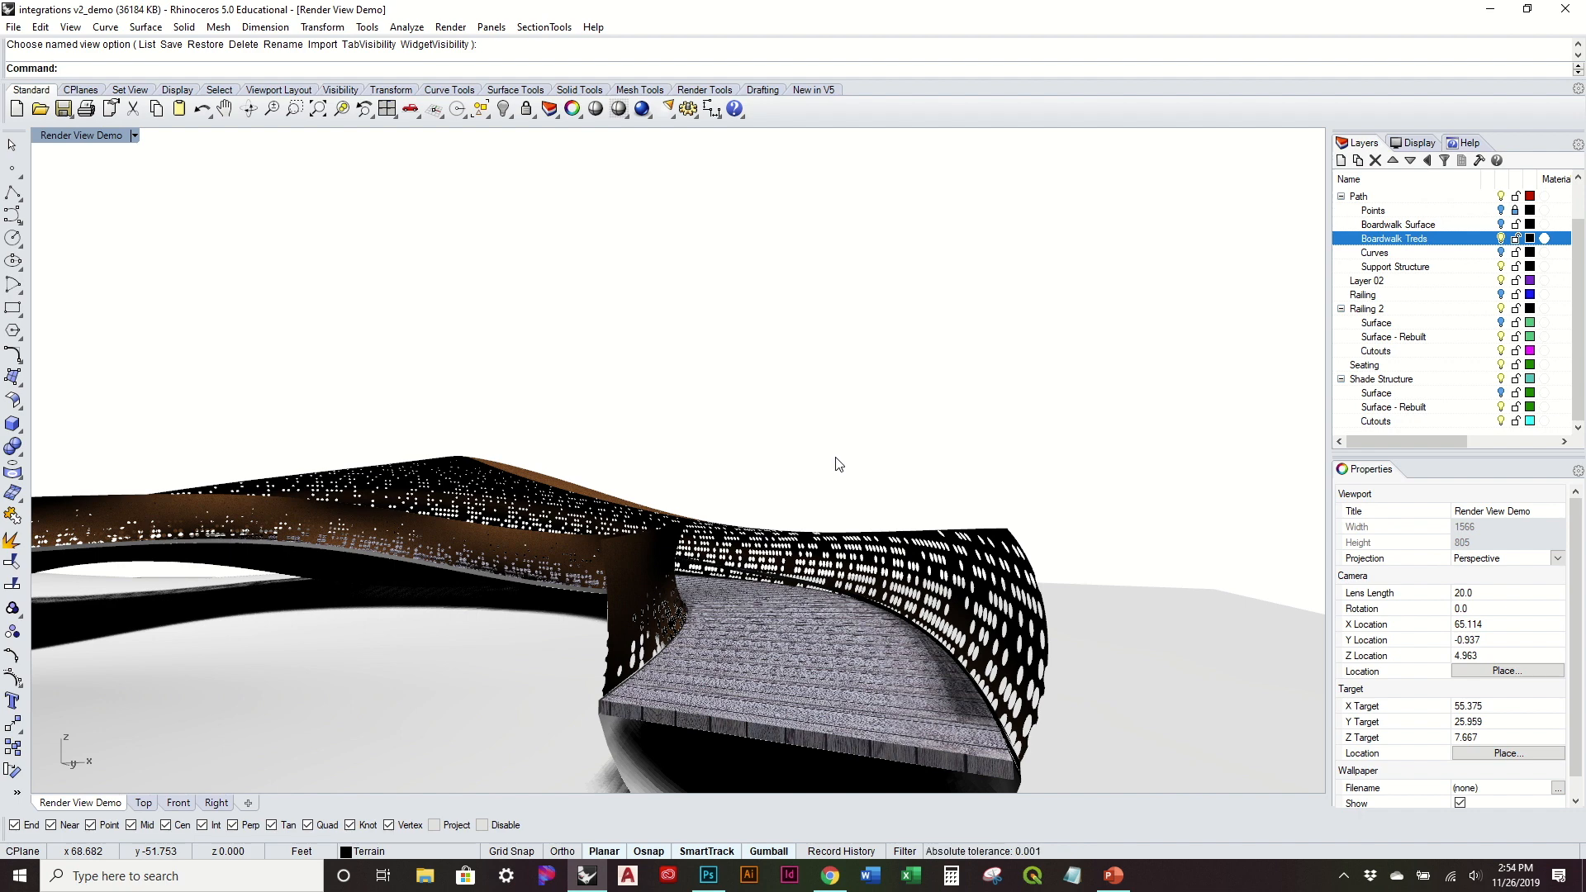
mouse_move(881, 595)
right_mouse_down("shift")
mouse_move(918, 541)
mouse_move(891, 569)
right_mouse_up("shift")
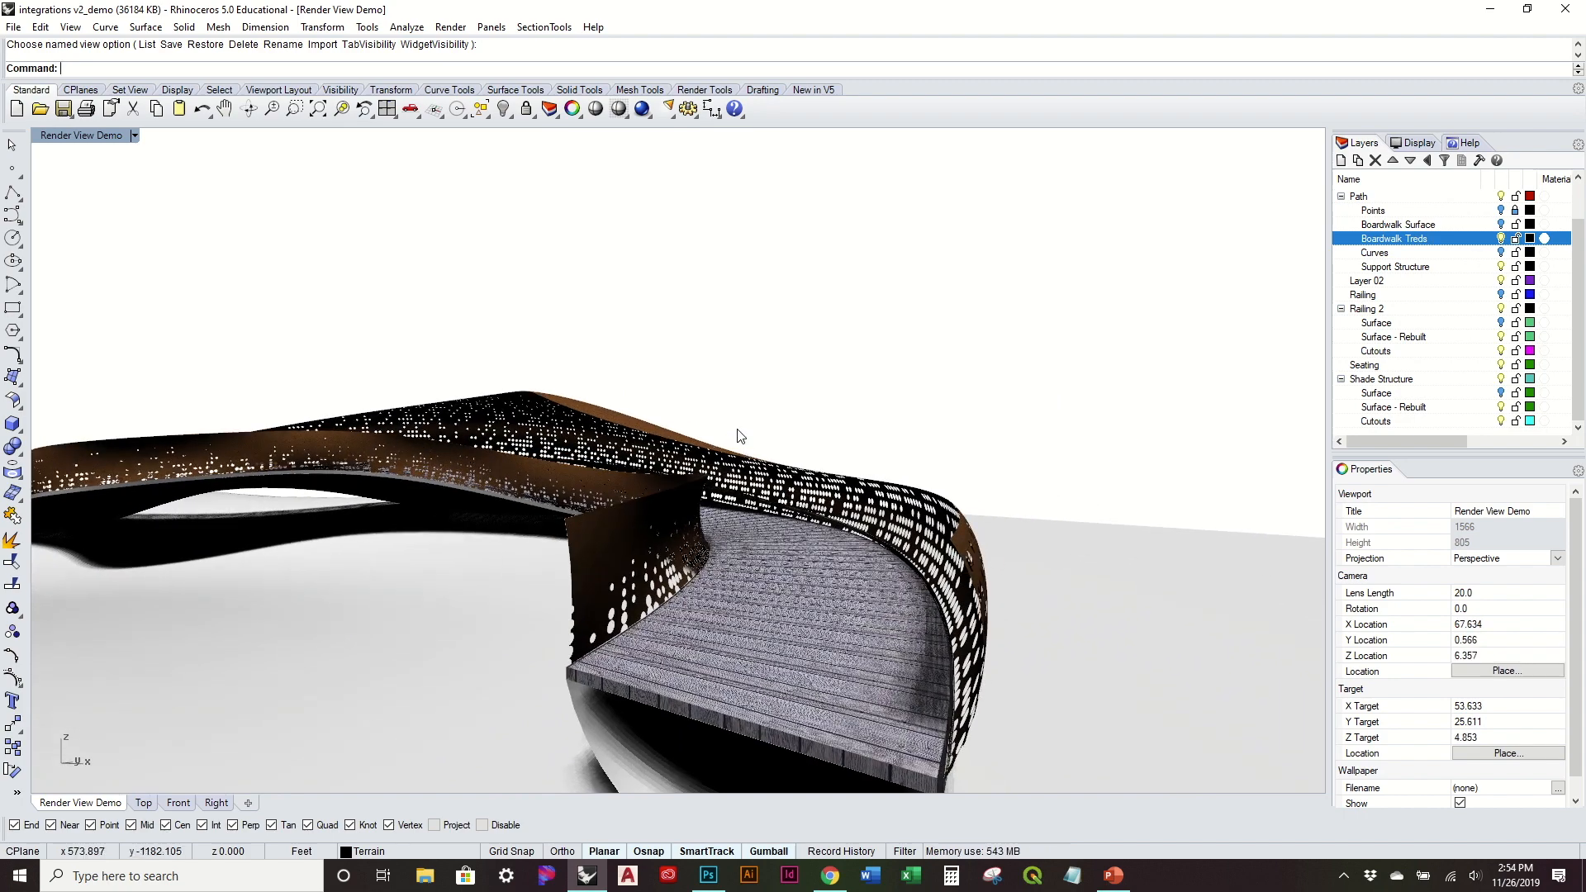
scroll(737, 429, "down", 2)
mouse_move(743, 425)
right_mouse_down()
mouse_move(748, 488)
mouse_move(785, 533)
mouse_move(730, 420)
right_mouse_up()
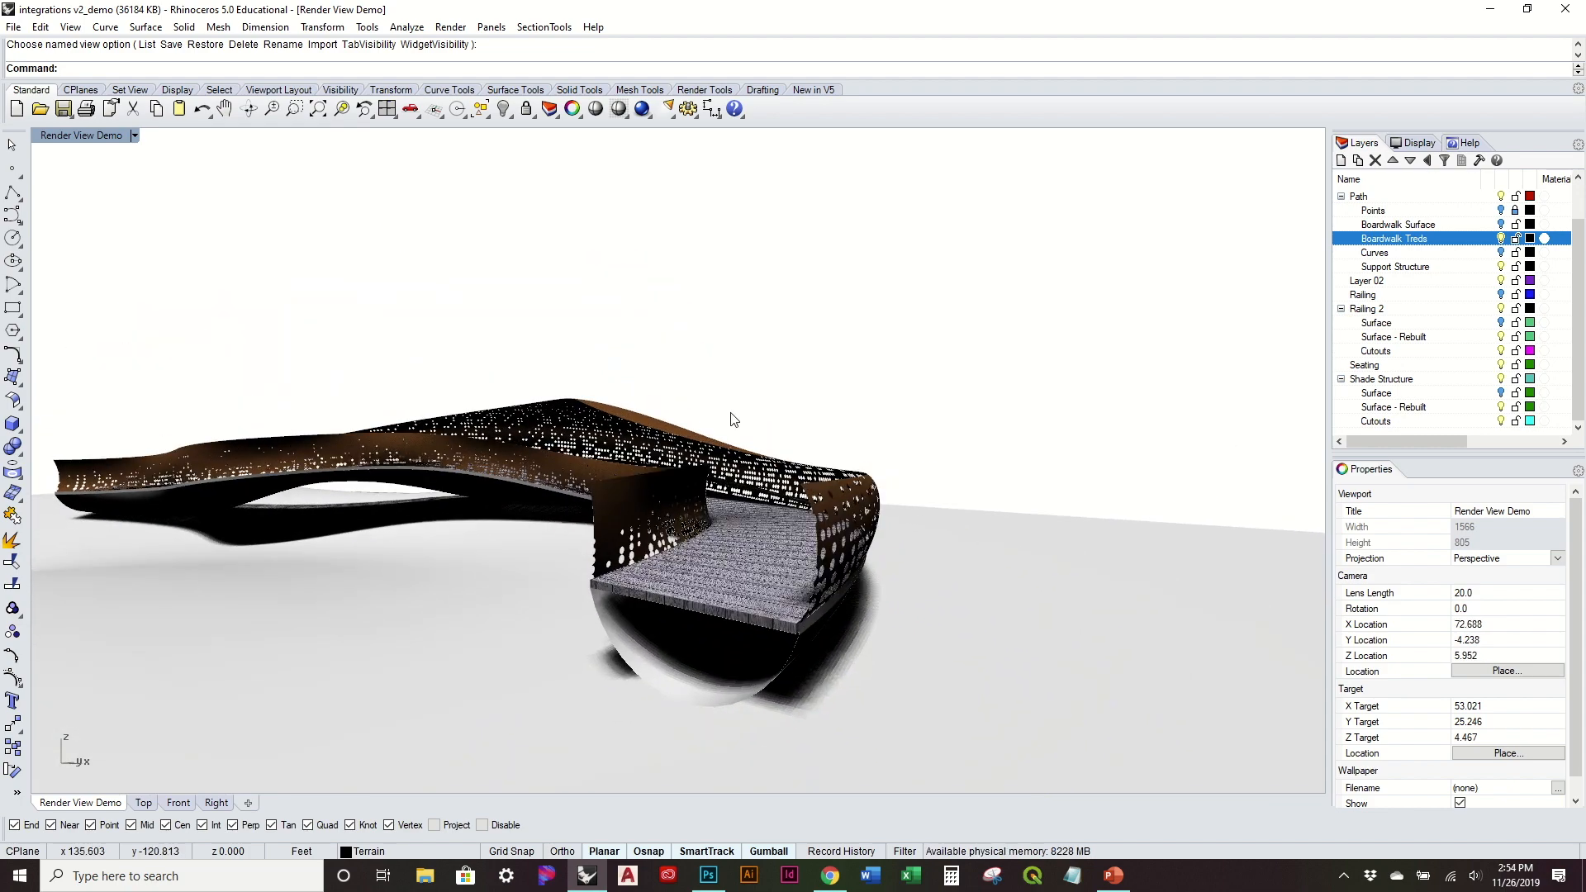